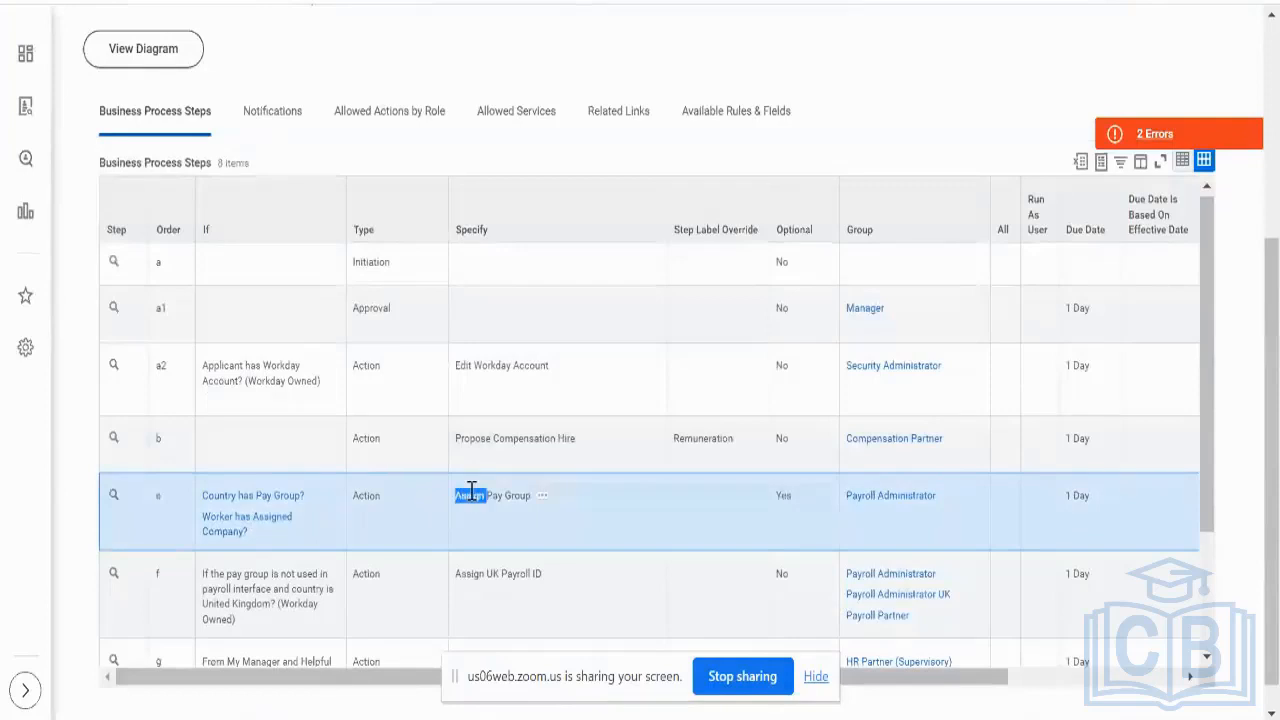
Step: Review the Assign Pay Group step of the Hire (Simplified) process, including its If conditions and type
click(226, 505)
click(228, 502)
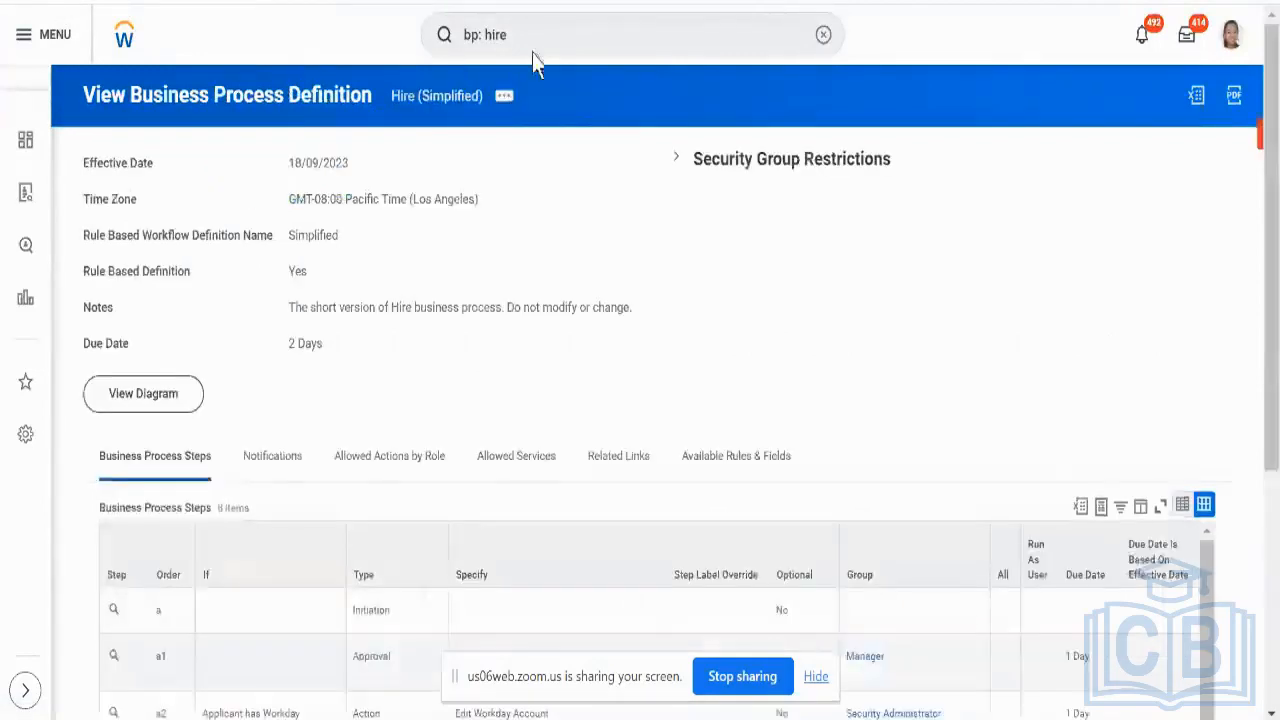
scroll(457, 306, down, 4)
click(337, 475)
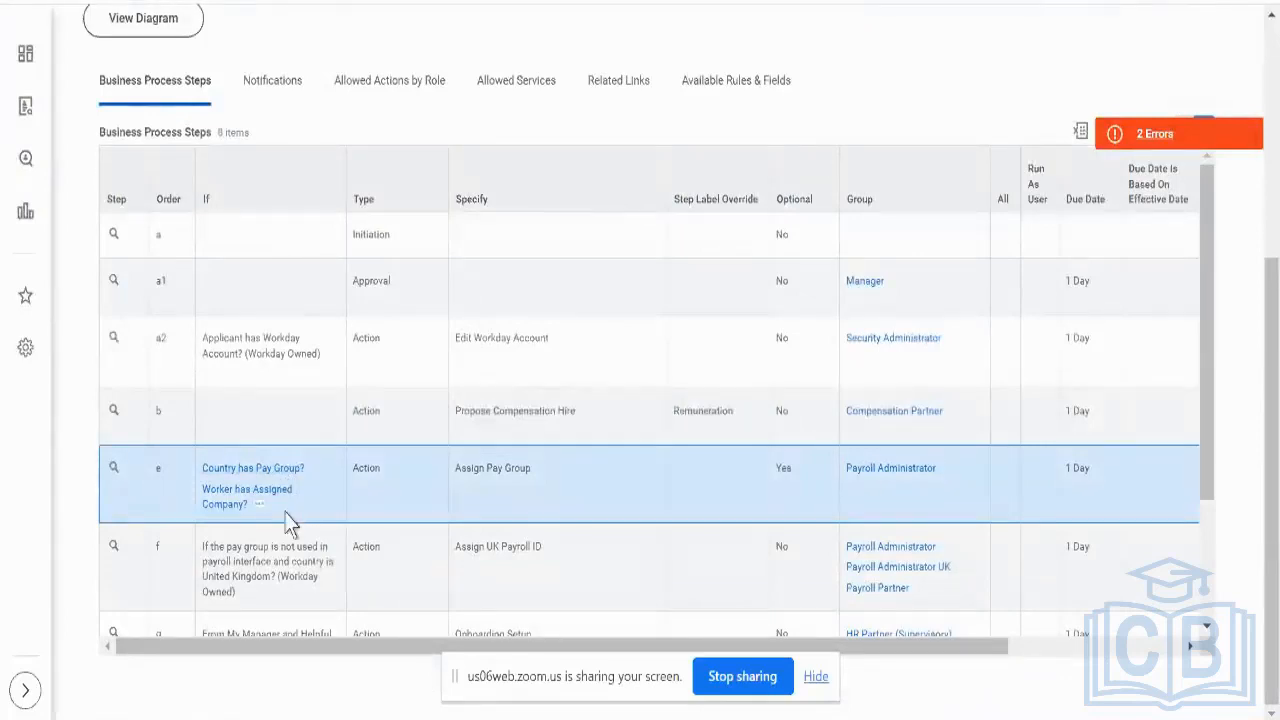
mouse_move(316, 490)
click(315, 472)
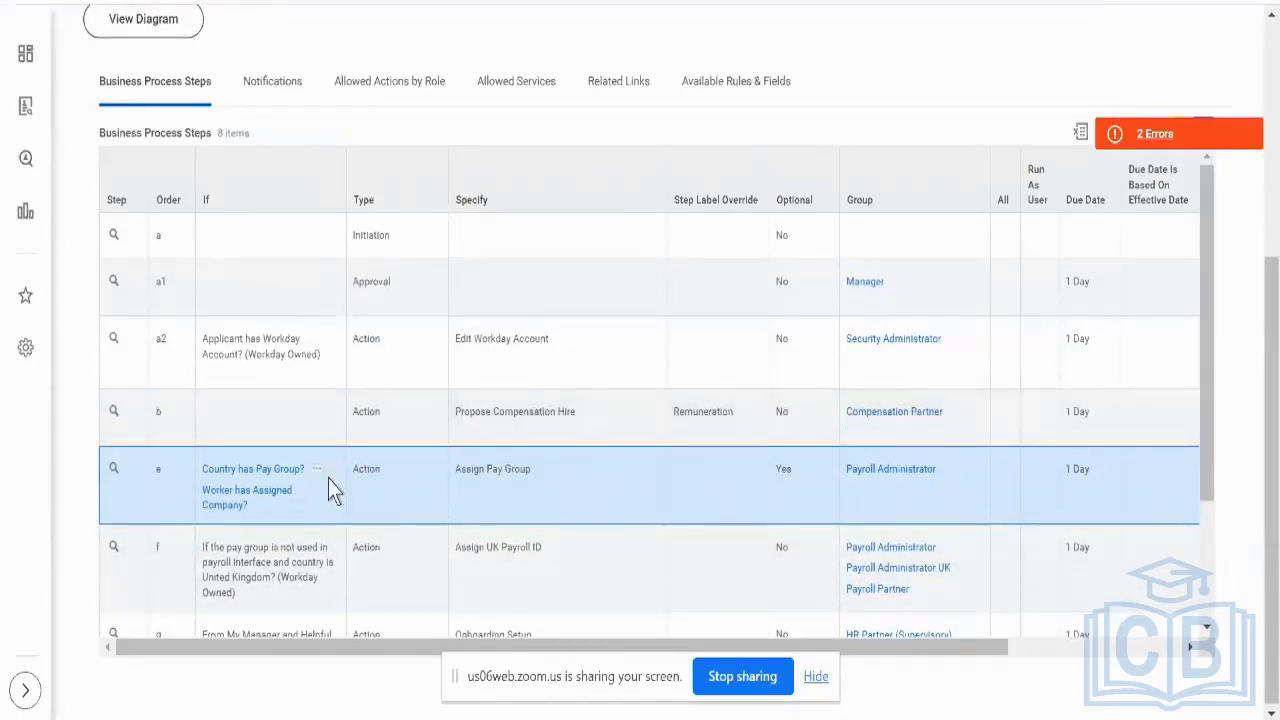
double_click(366, 468)
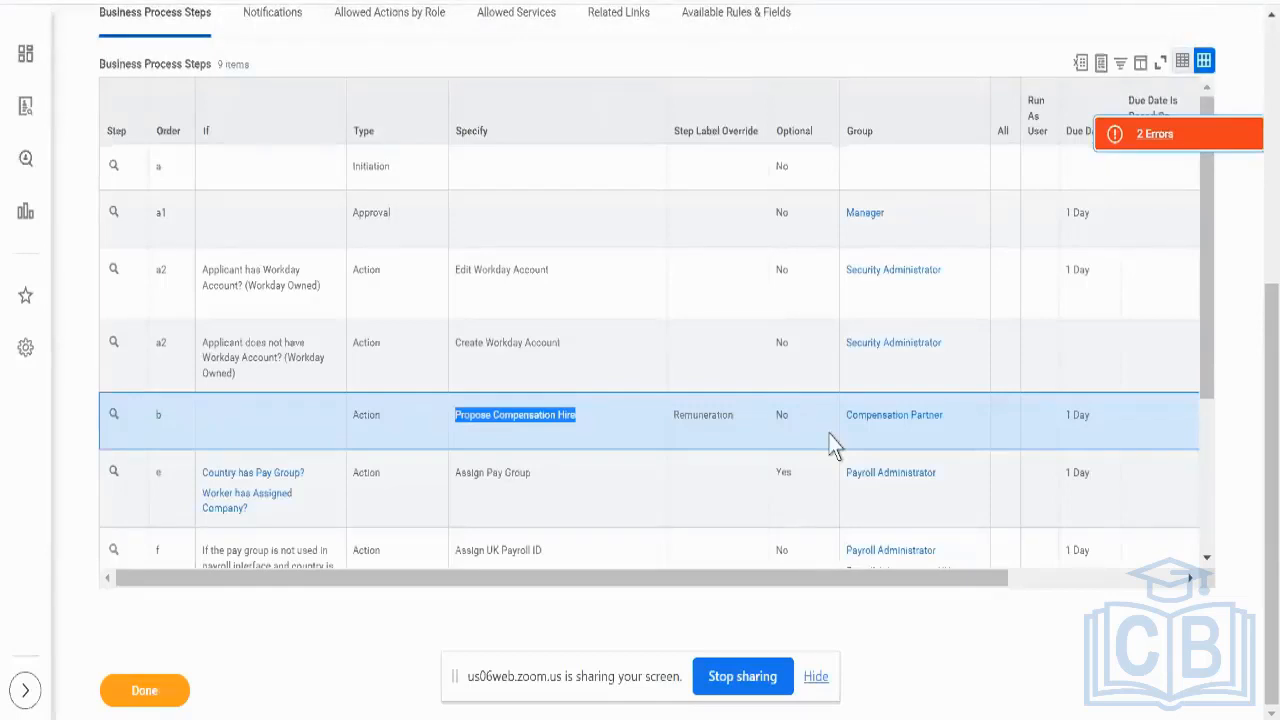
Step: Compare the order values of the Edit Workday Account and Create Workday Account steps
click(614, 357)
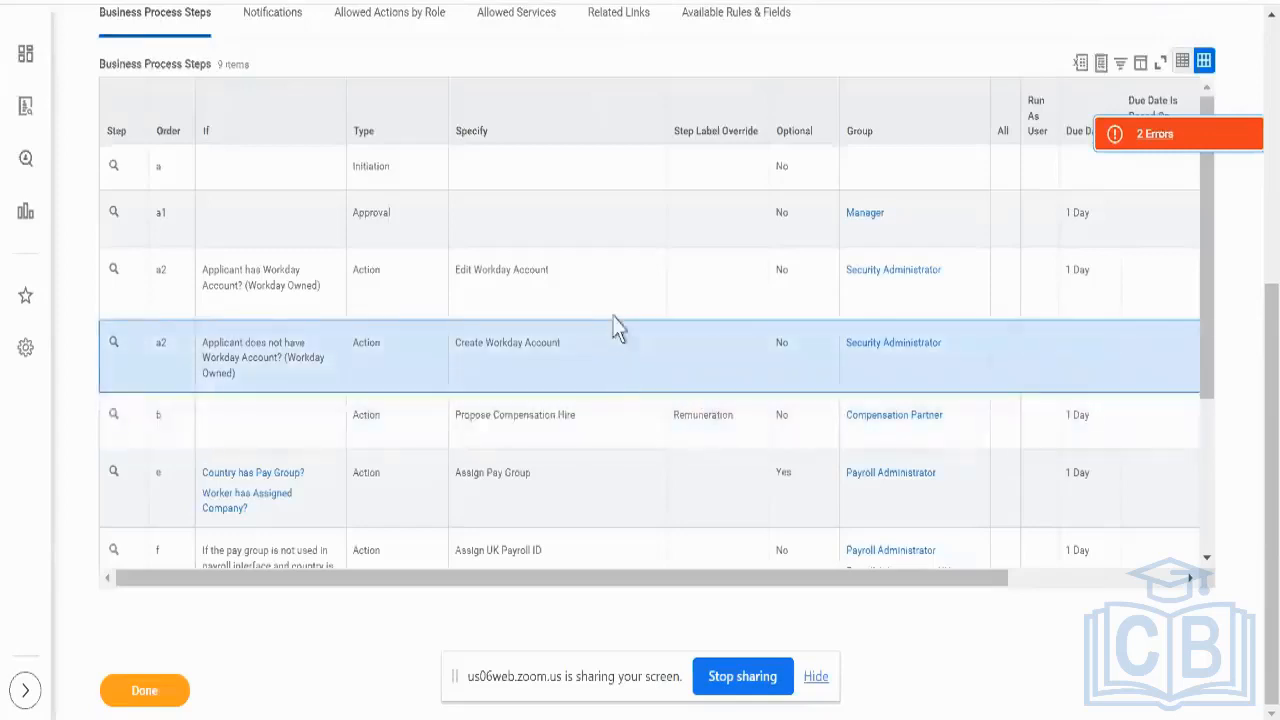
click(616, 299)
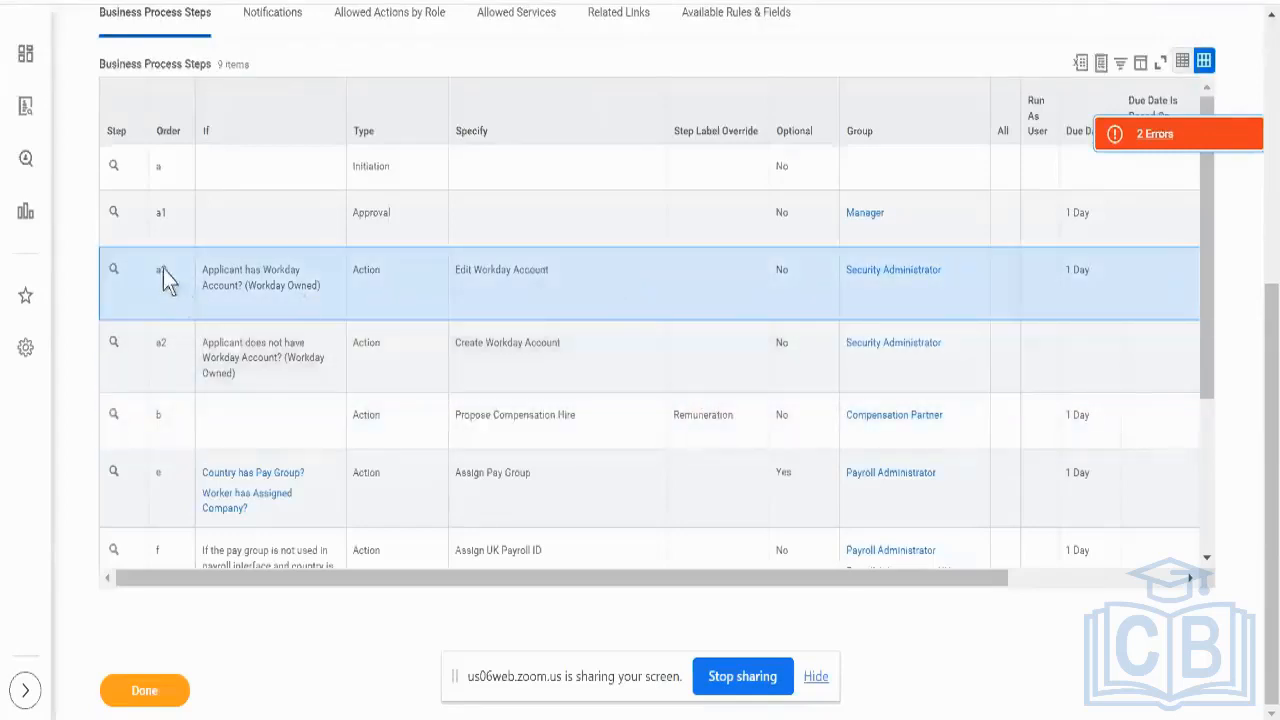
click(160, 344)
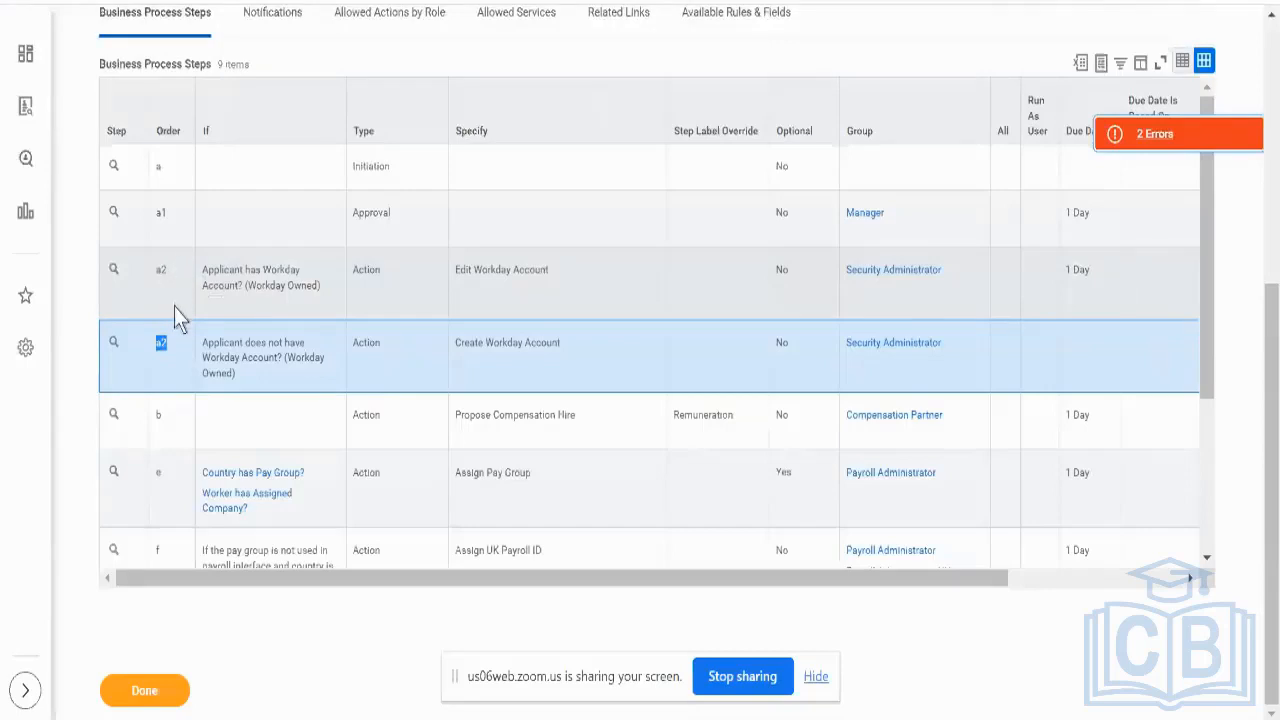
Step: Open the Hire (Simplified) business process definition for editing with effective date 18/09/2023 and the Pacific time zone
scroll(174, 307, up, 1)
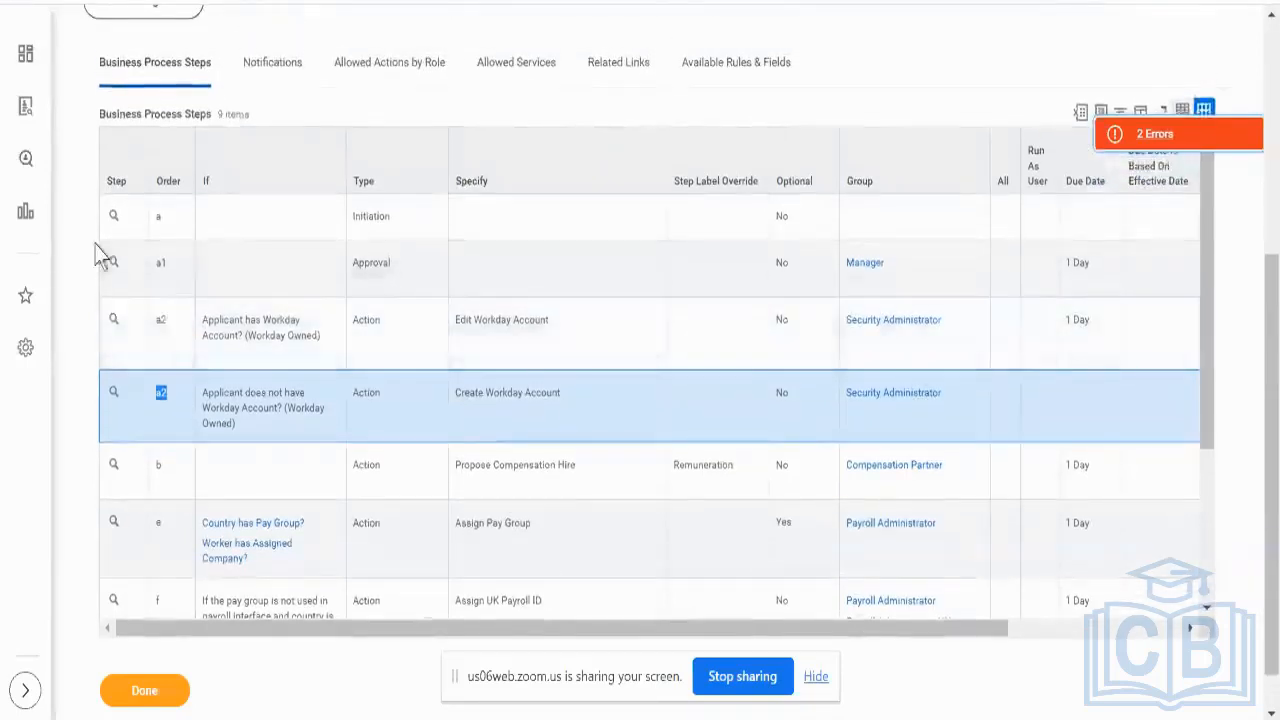
scroll(609, 163, up, 5)
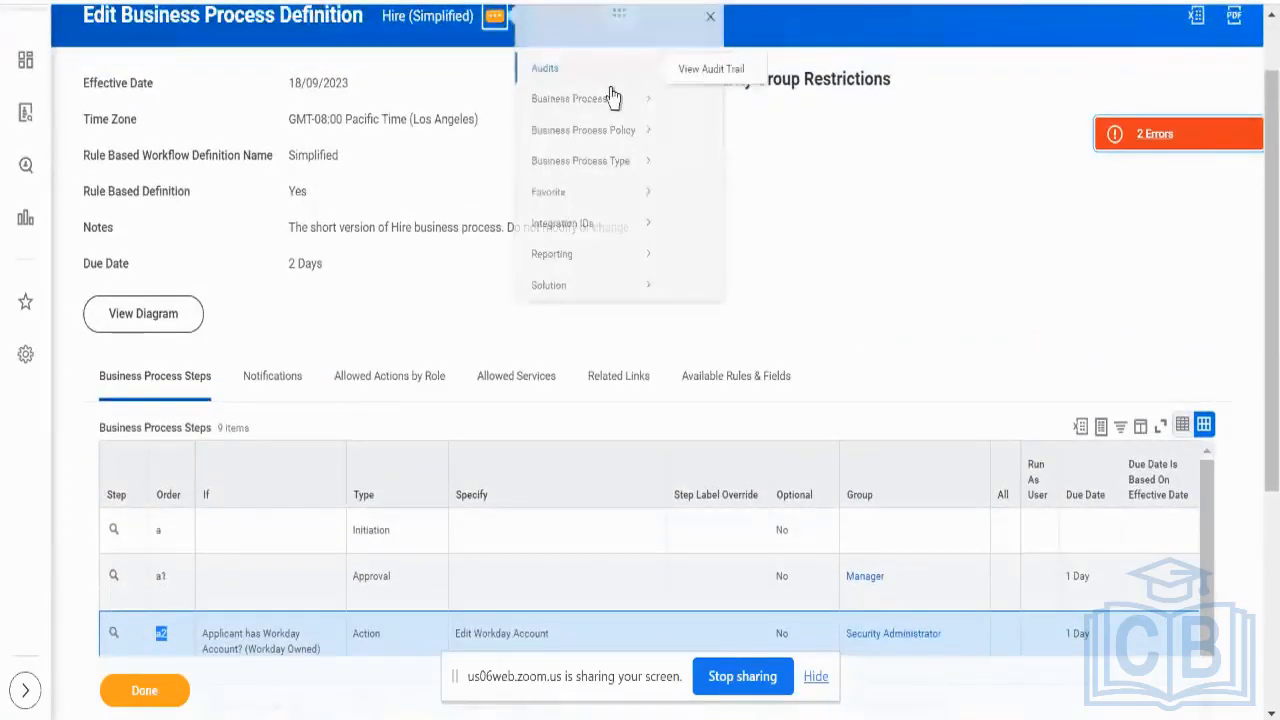
mouse_move(618, 112)
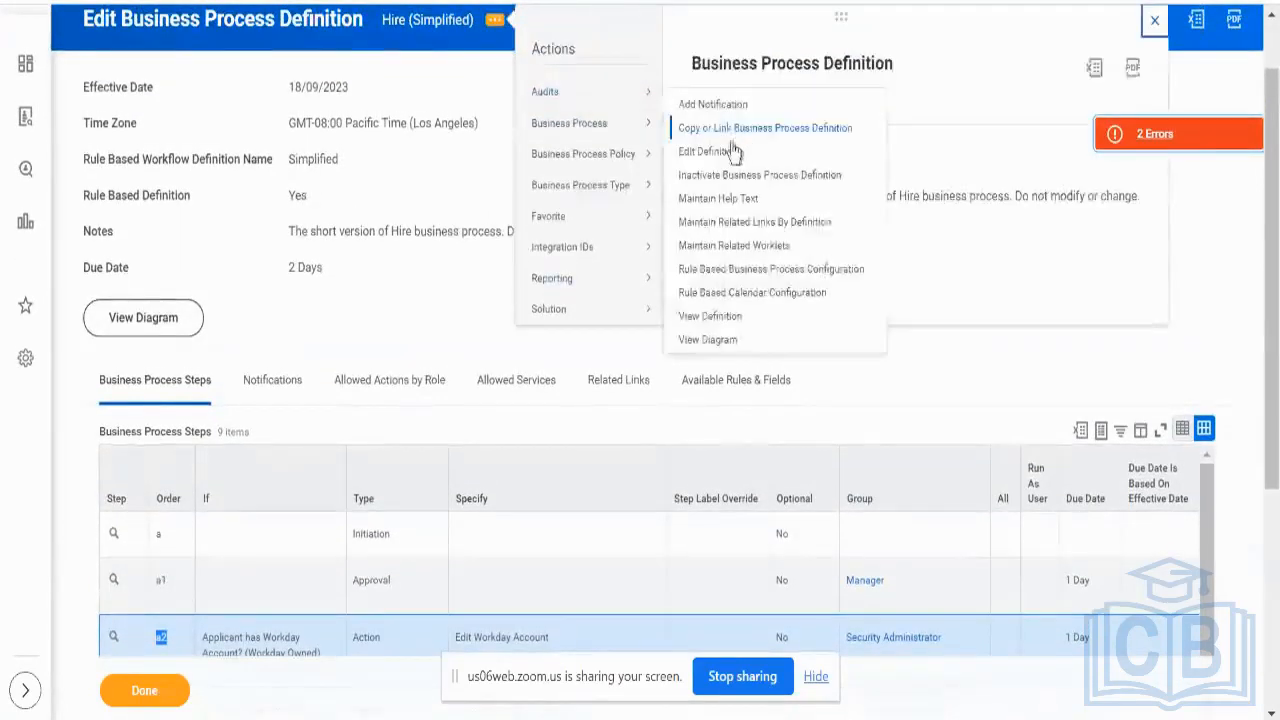
click(722, 160)
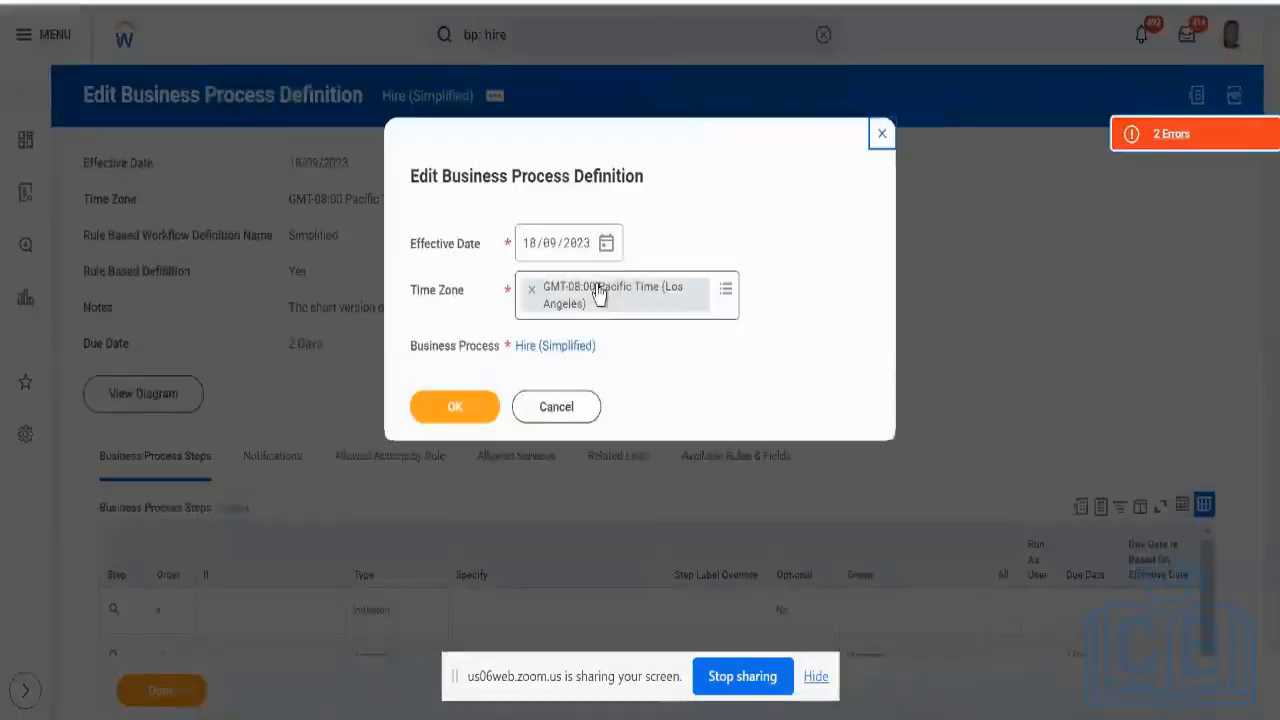
click(457, 420)
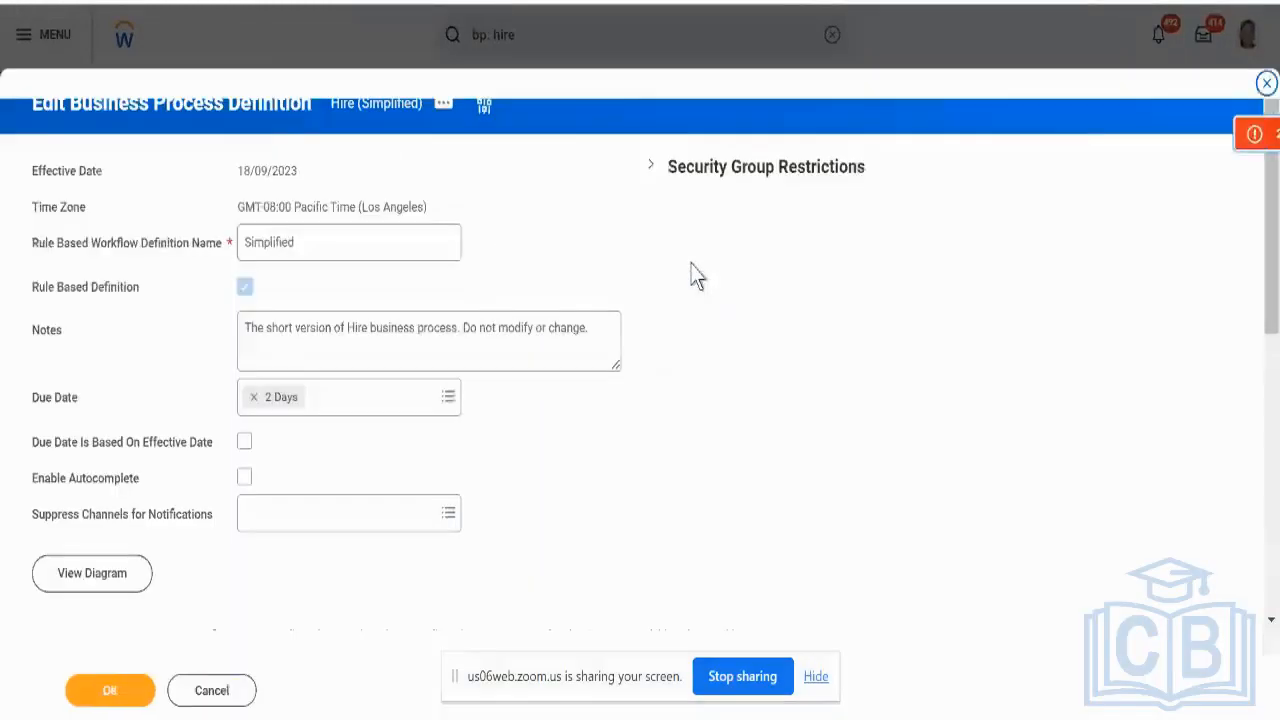
Step: Add a new row to the business process steps with order b and type Action
scroll(674, 260, down, 5)
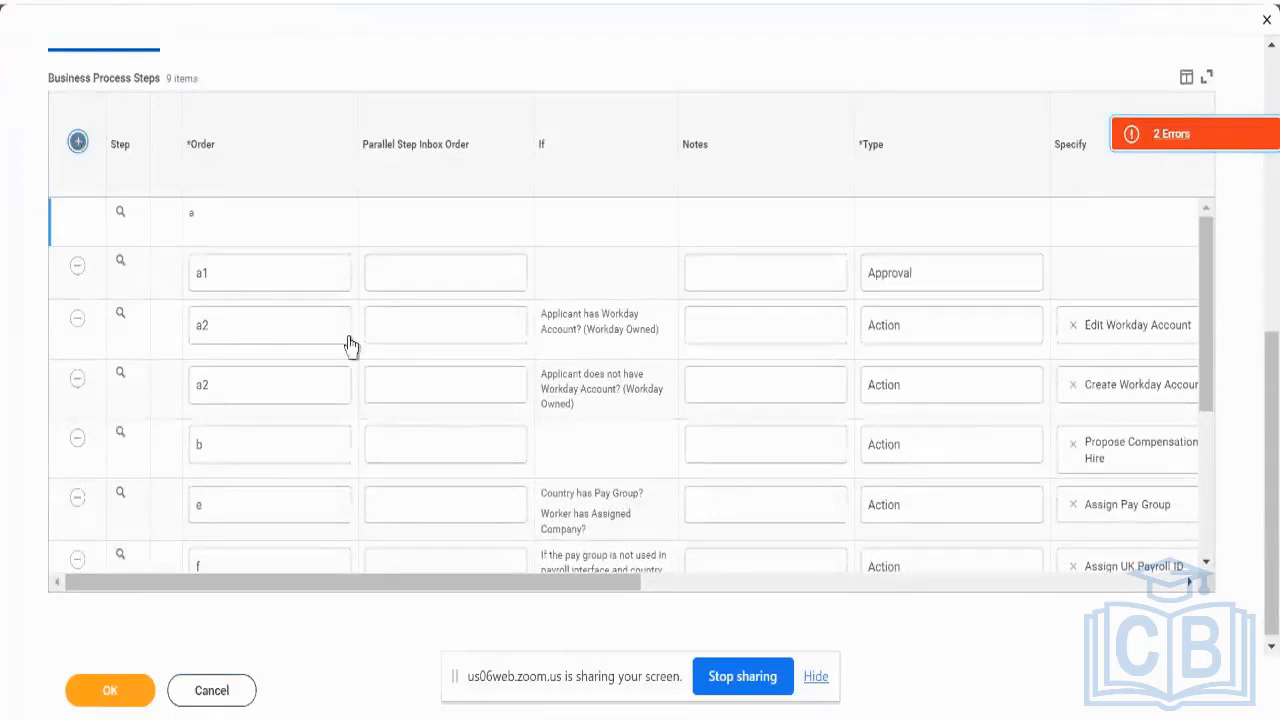
click(278, 228)
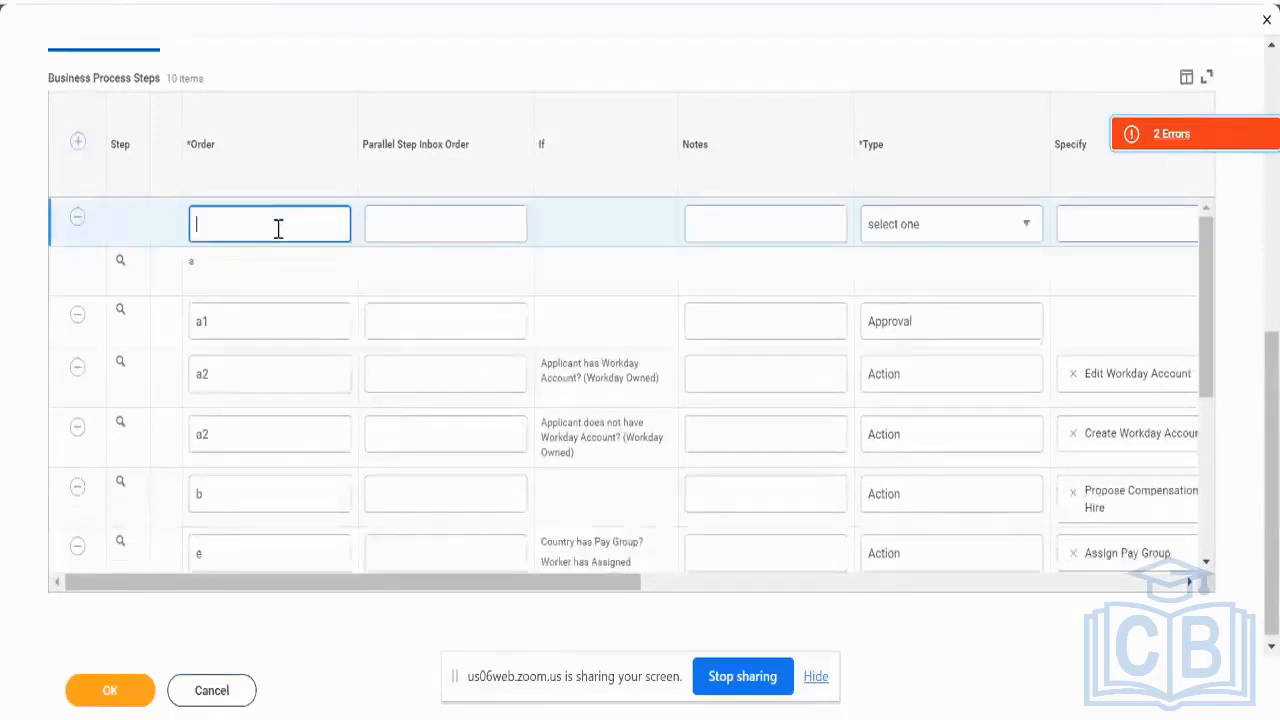
text(b)
click(947, 250)
click(940, 251)
scroll(910, 300, down, 1)
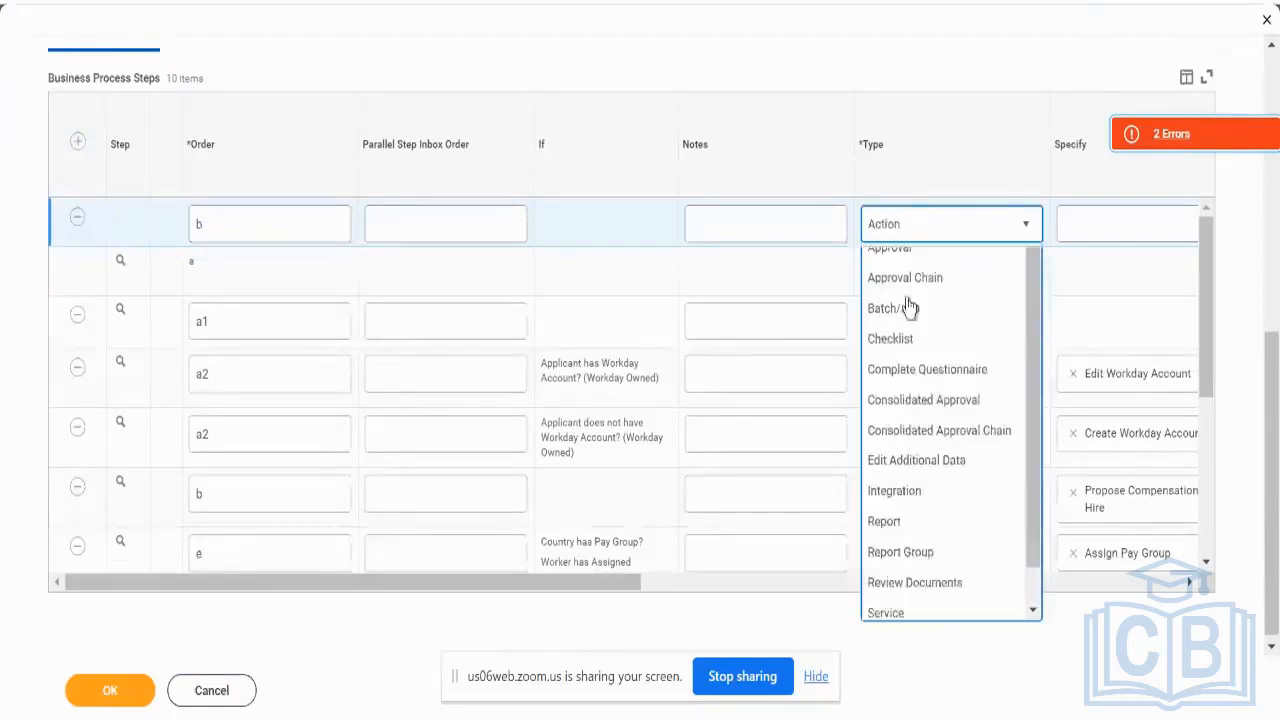
click(905, 300)
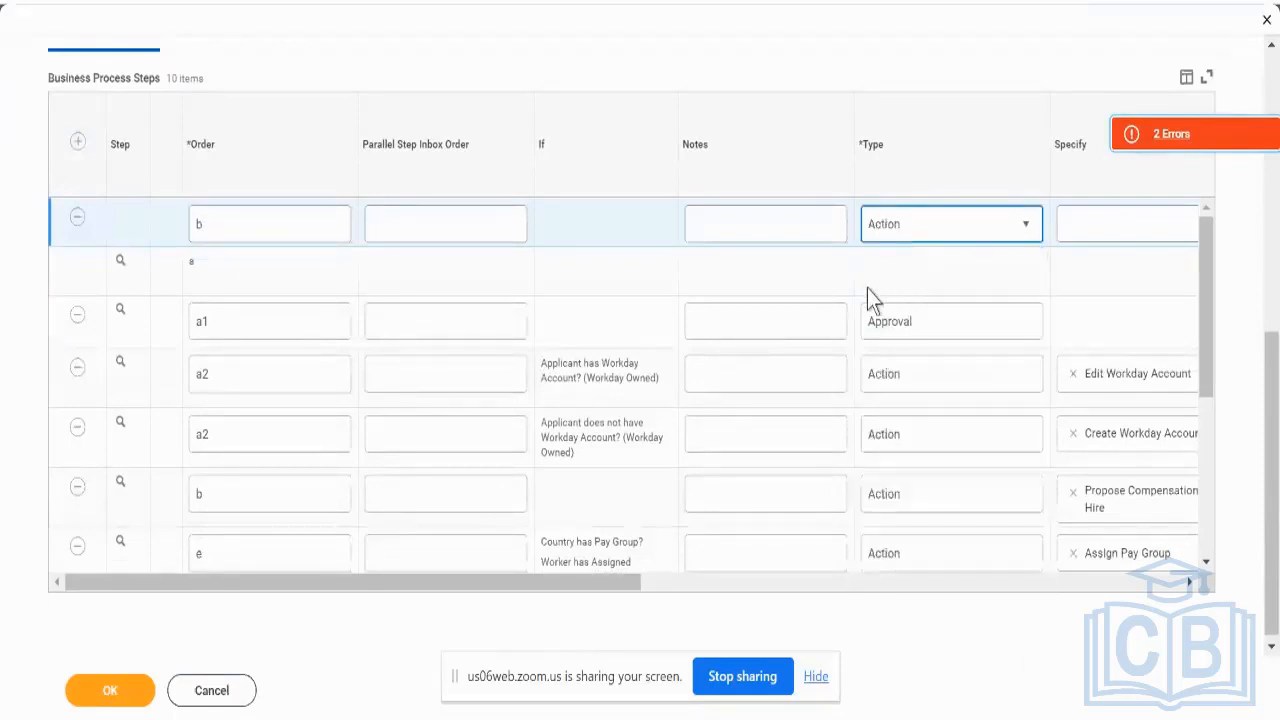
Step: Specify Propose Compensation Hire as the action of the new order b step
click(1071, 228)
text(appo comp)
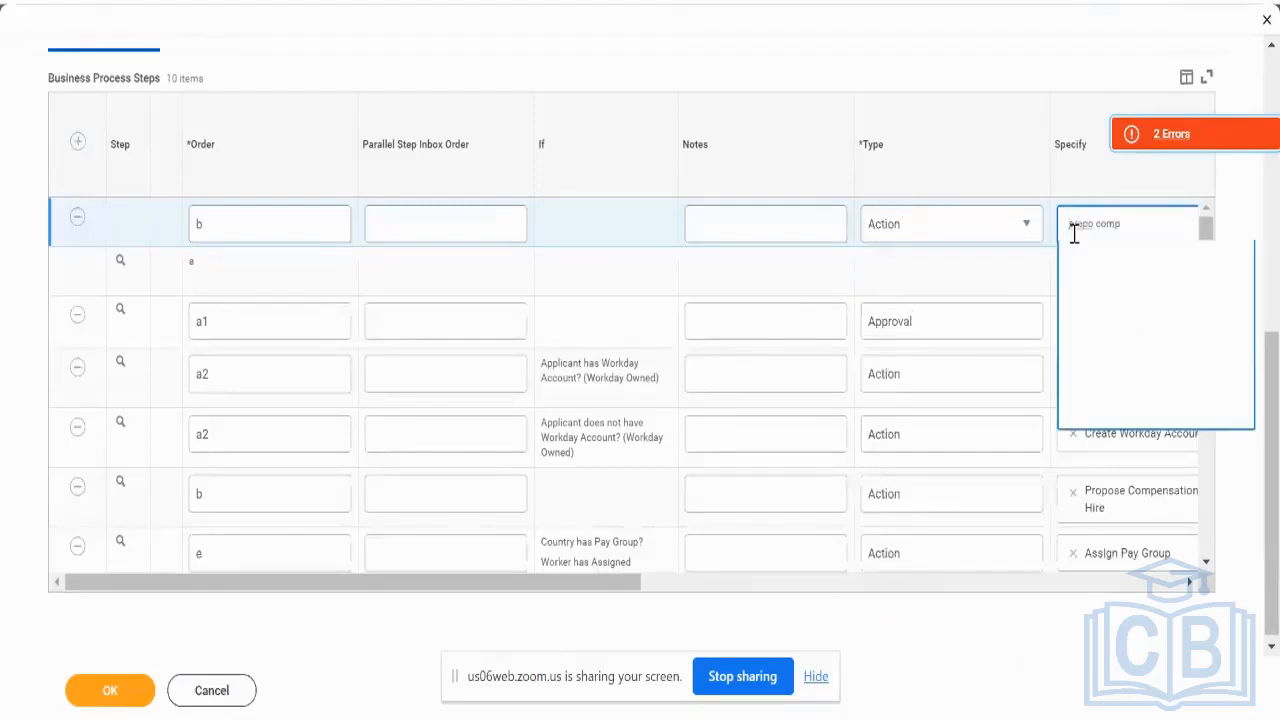
key(Return)
Step: Assign the Compensation Administrator group to the new Propose Compensation Hire step and save the definition
scroll(1033, 276, right, 5)
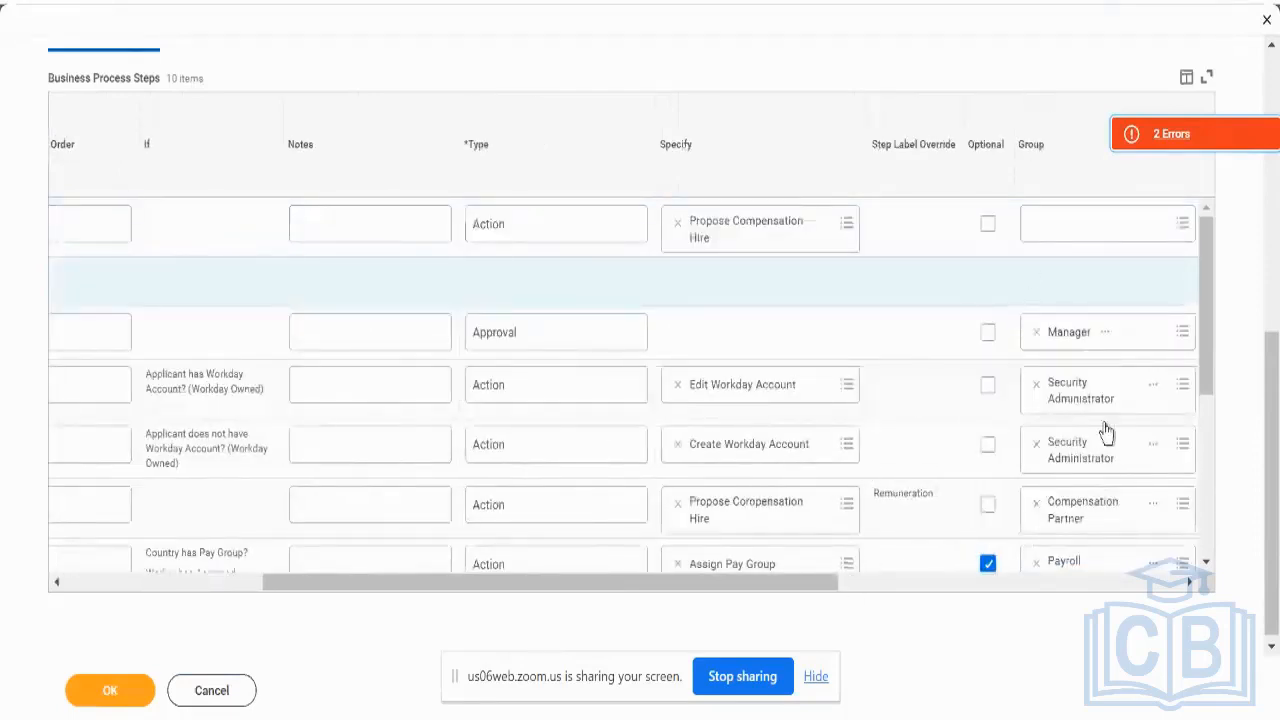
click(1045, 225)
text(com)
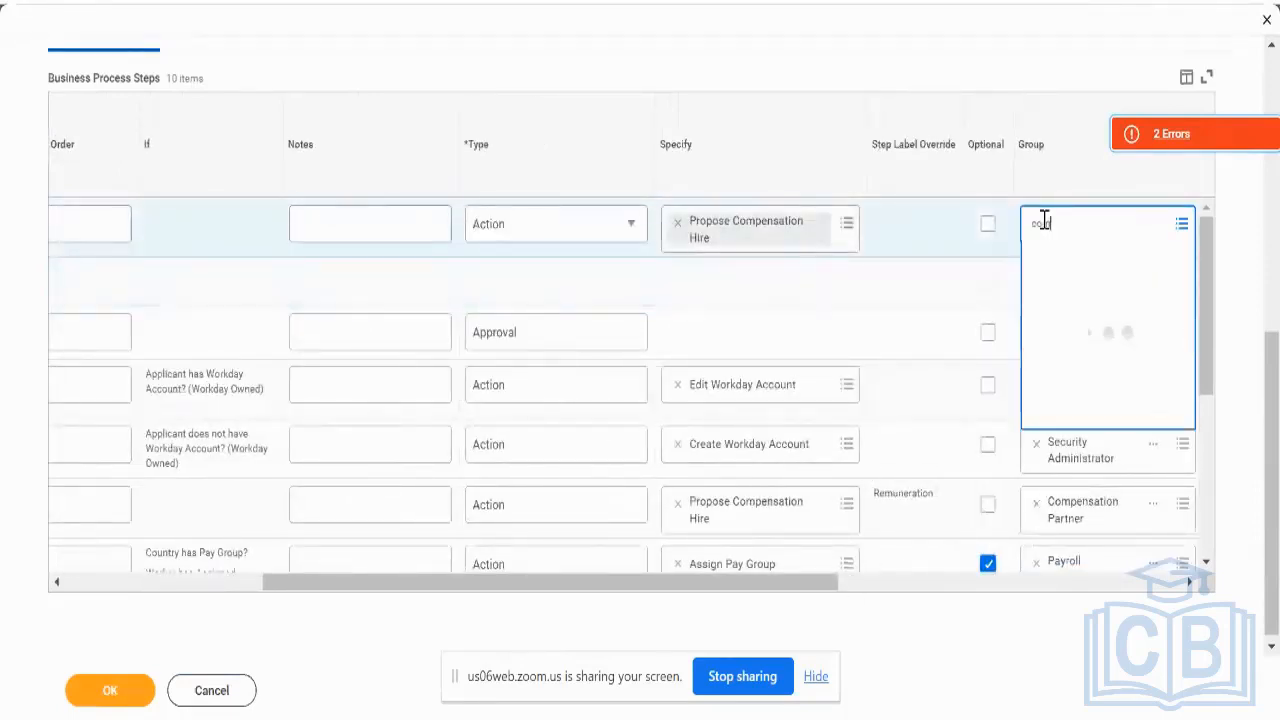
text(p)
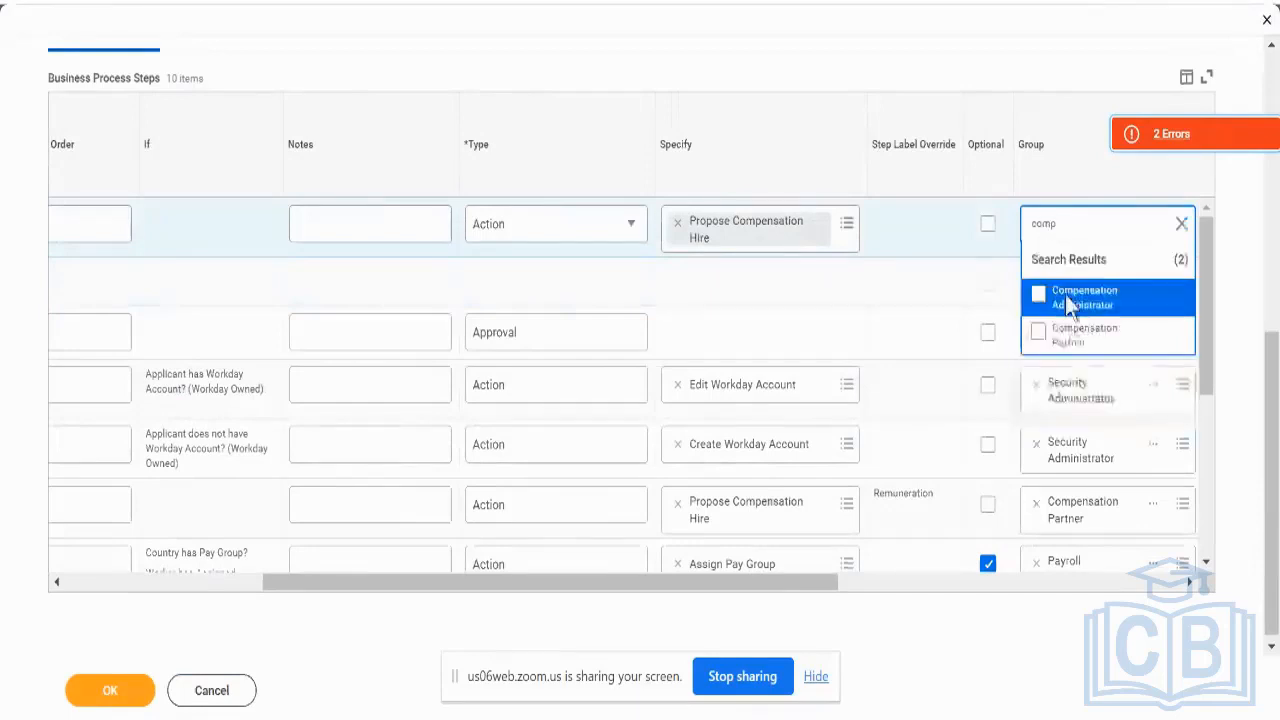
click(546, 277)
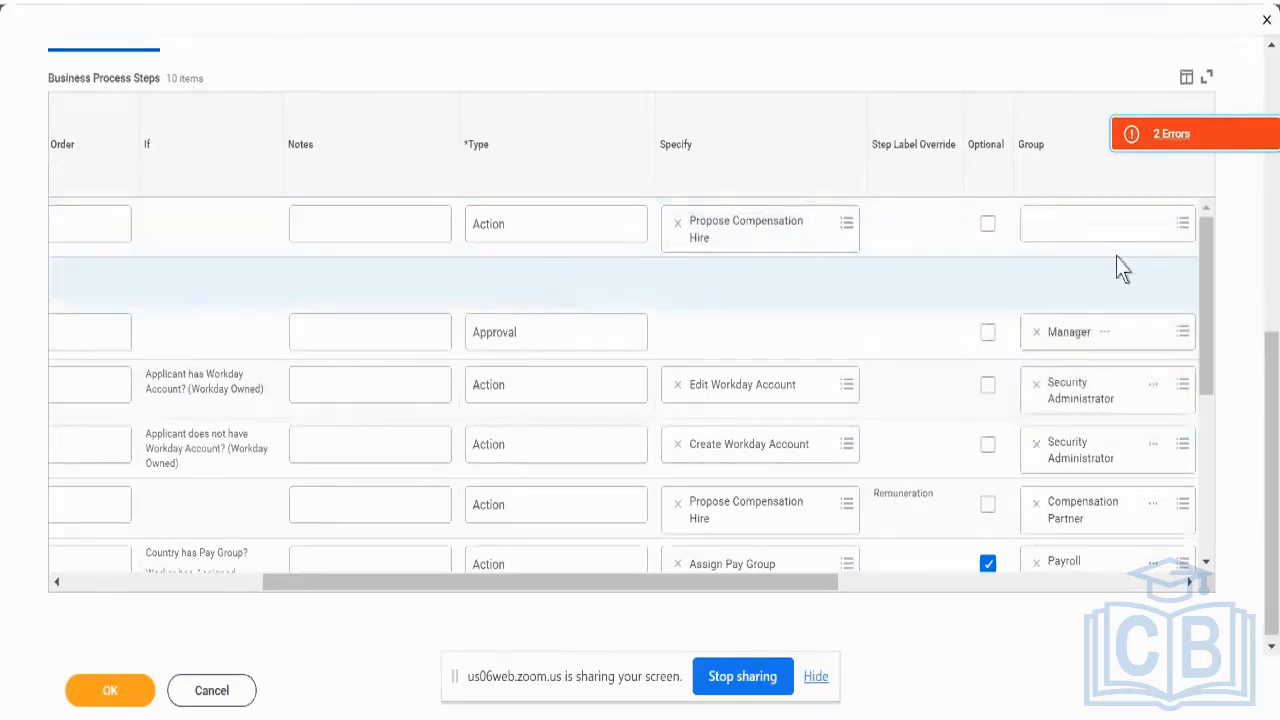
click(1110, 225)
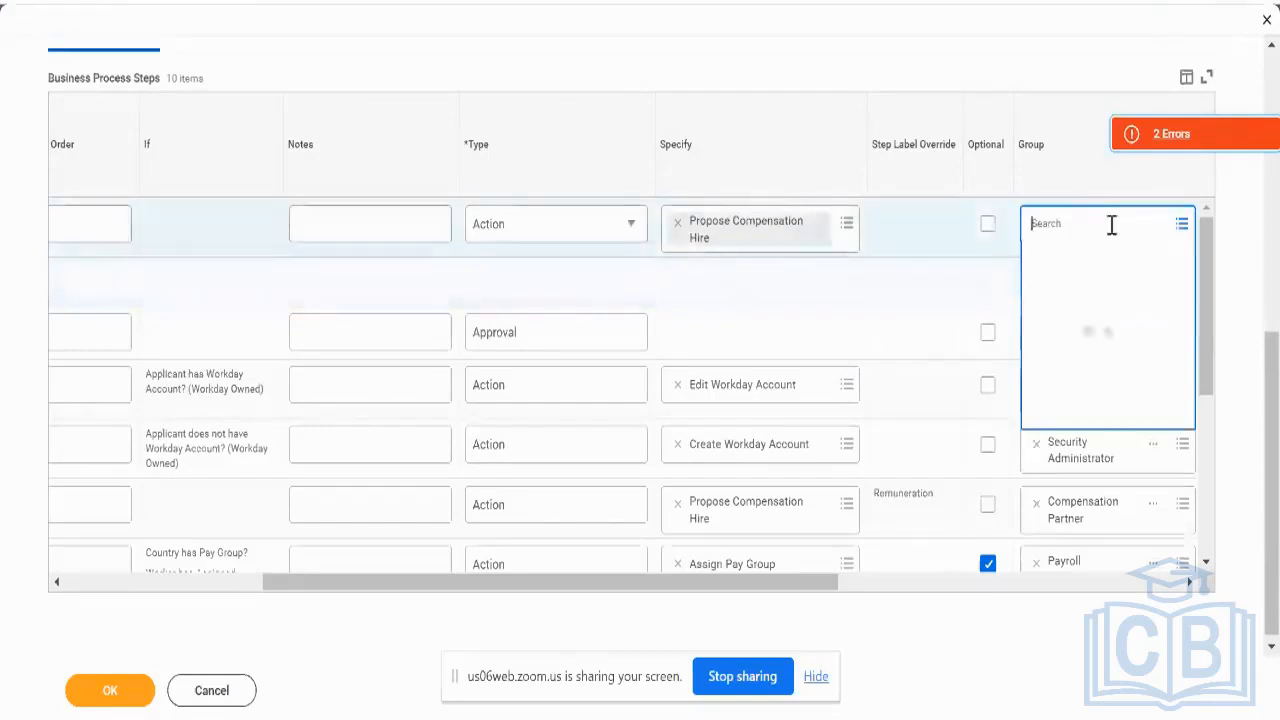
text(comp adm)
key(Return)
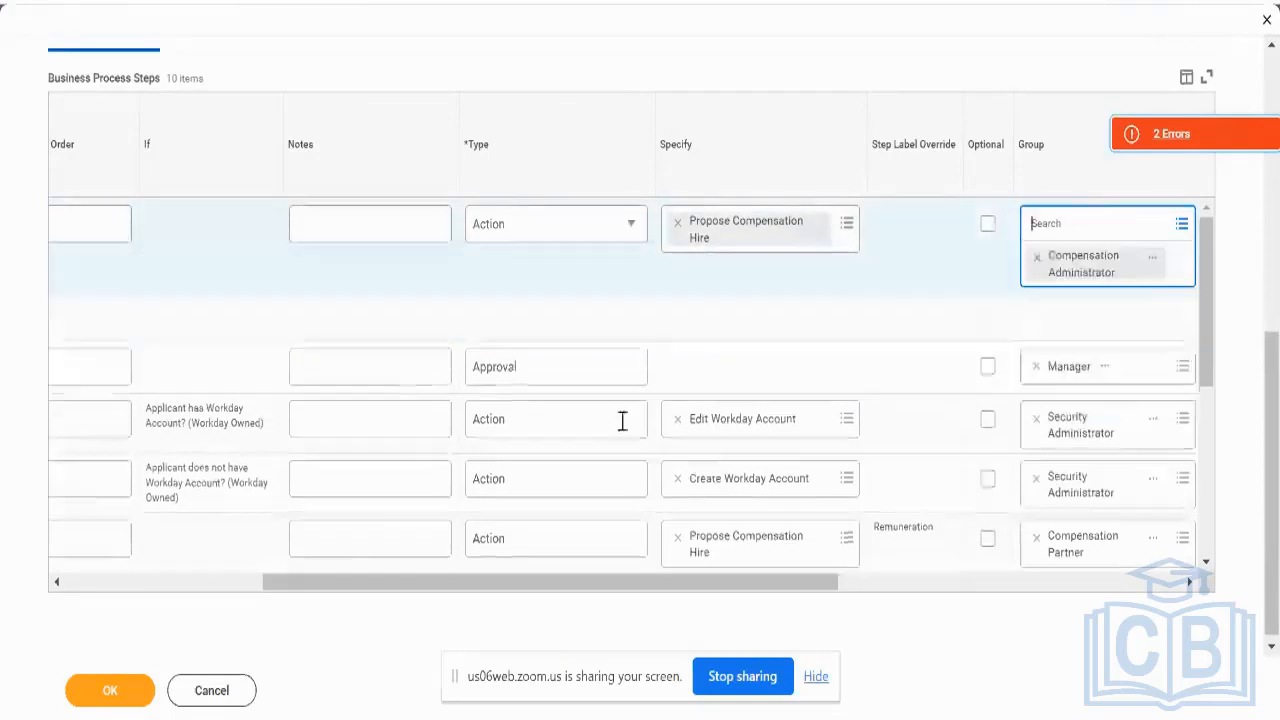
click(131, 699)
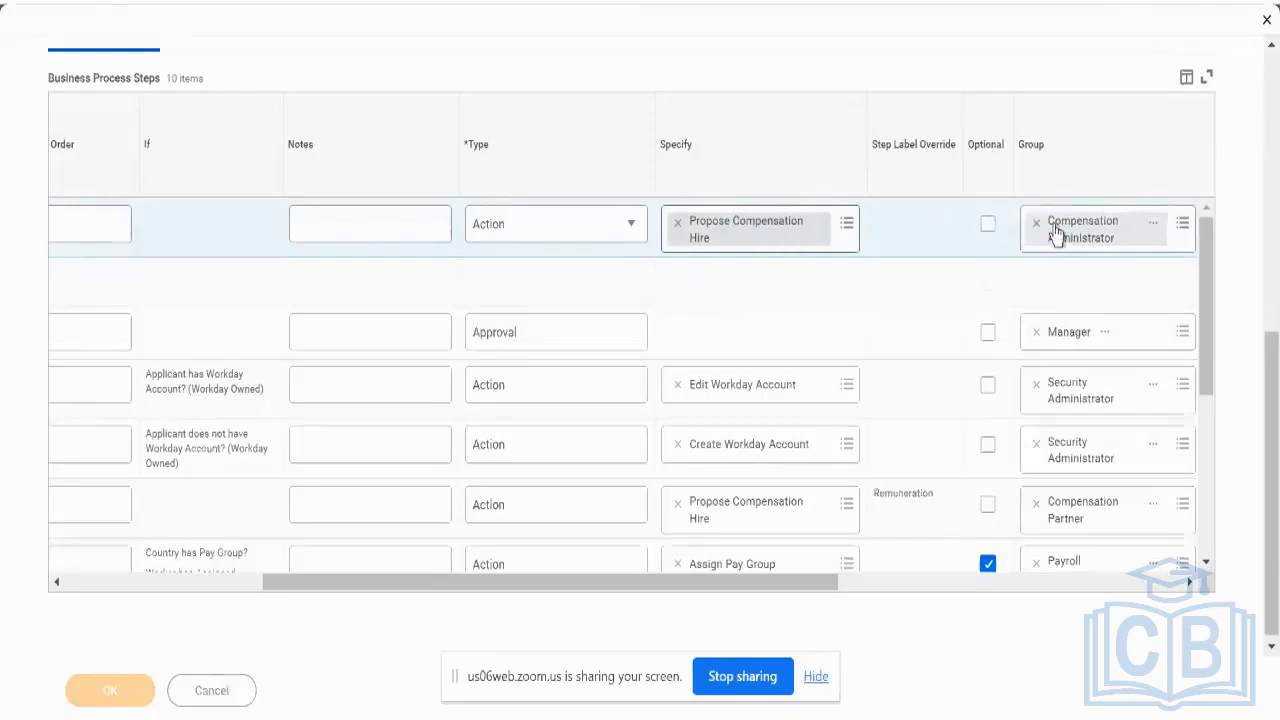
Step: Compare the two order b Propose Compensation Hire rows in the saved process steps
scroll(873, 295, down, 4)
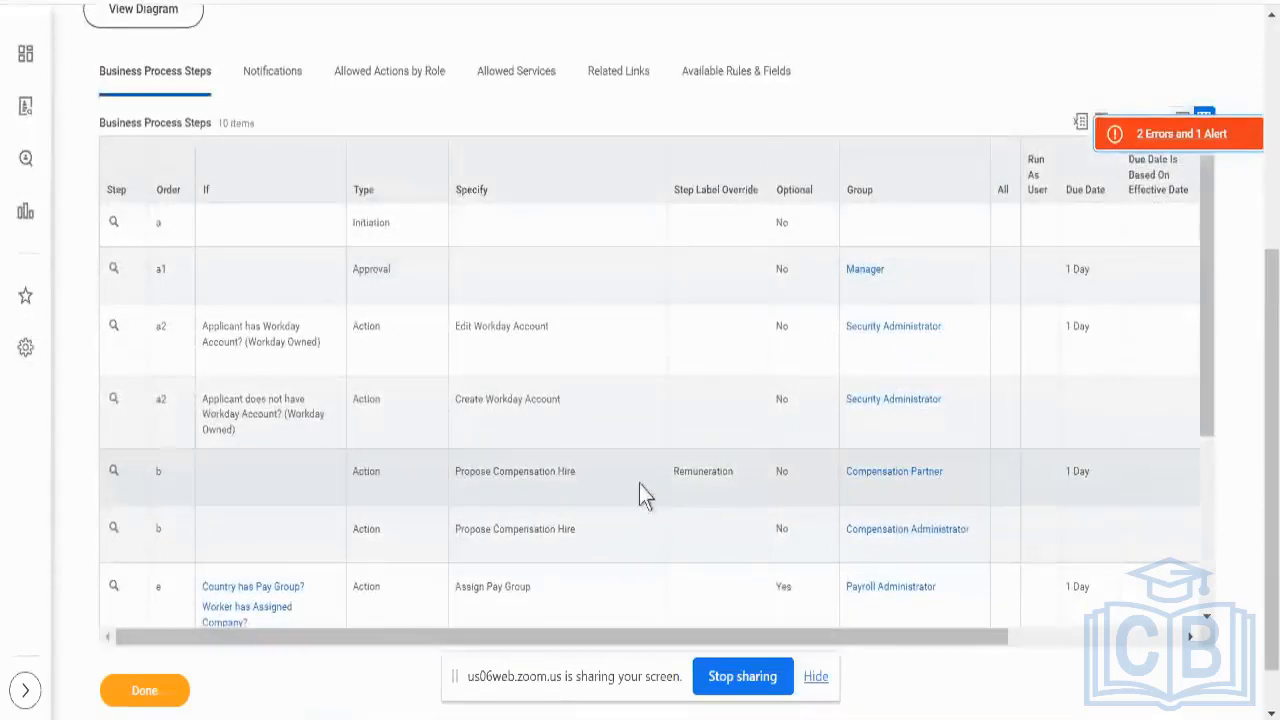
double_click(712, 481)
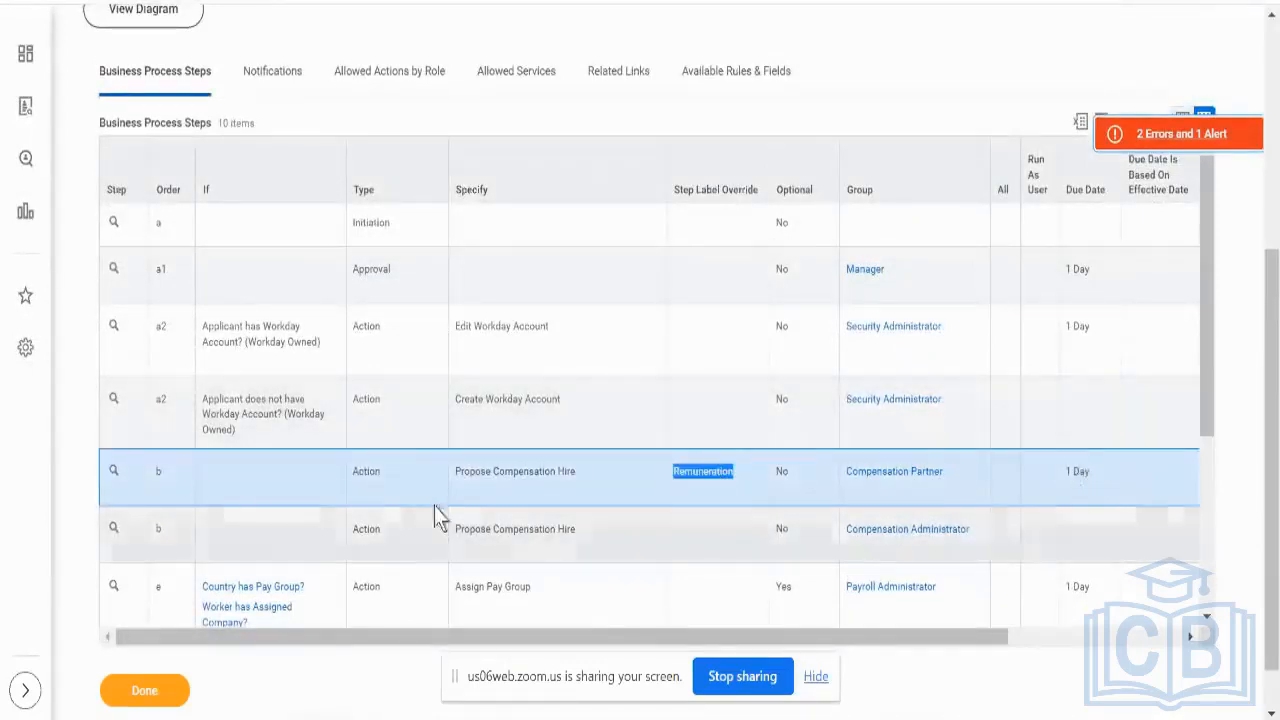
click(420, 532)
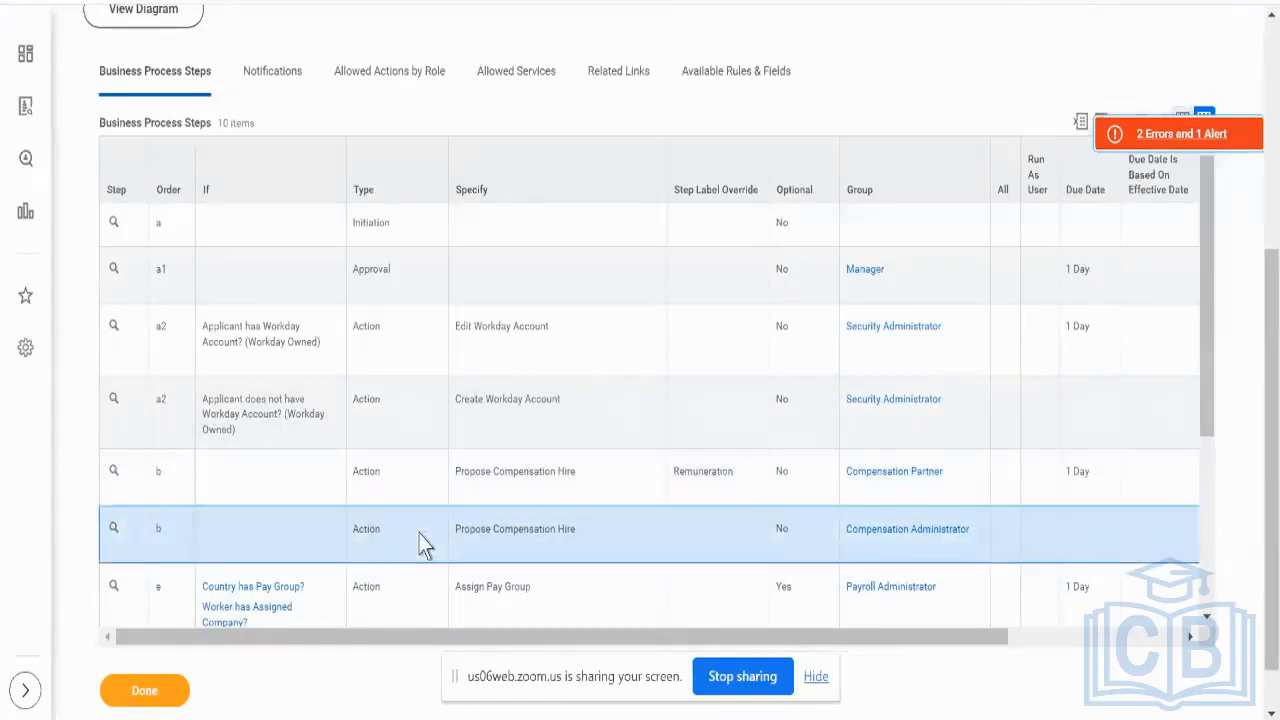
click(491, 466)
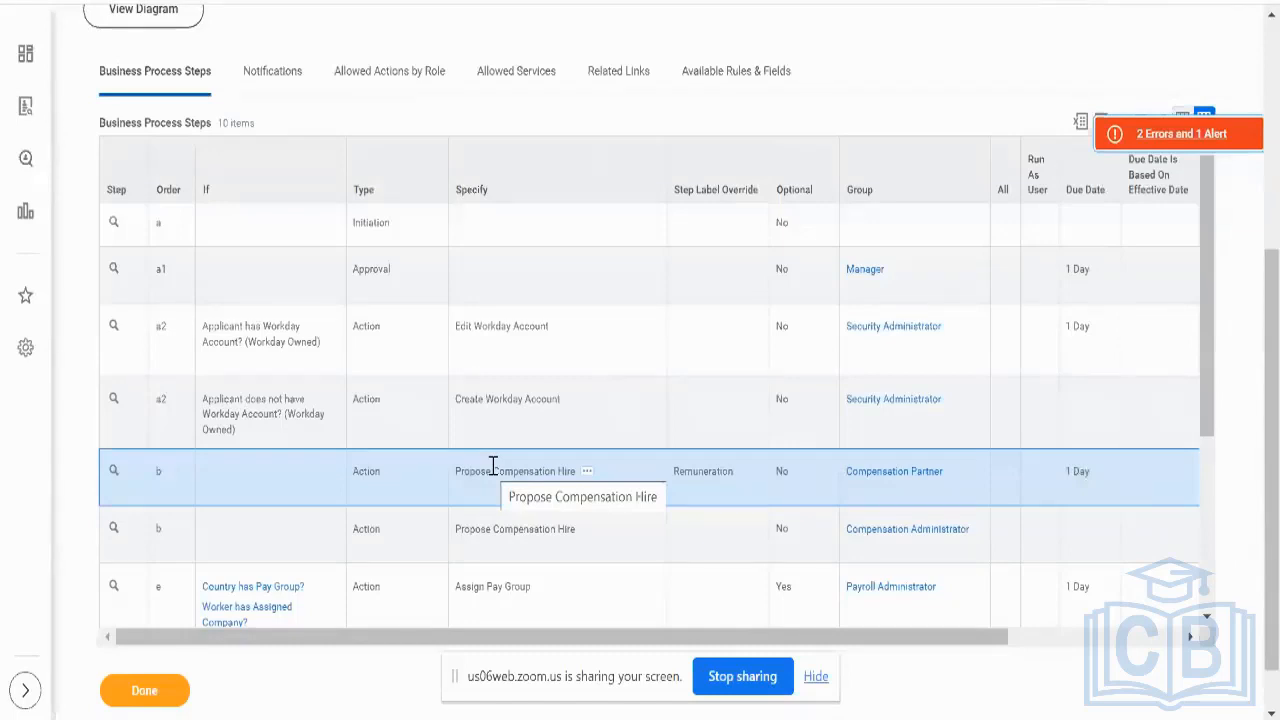
Step: View the Propose Compensation Hire branches in the Hire (Simplified) process diagram, and go back to the definition
key(ctrl+Tab)
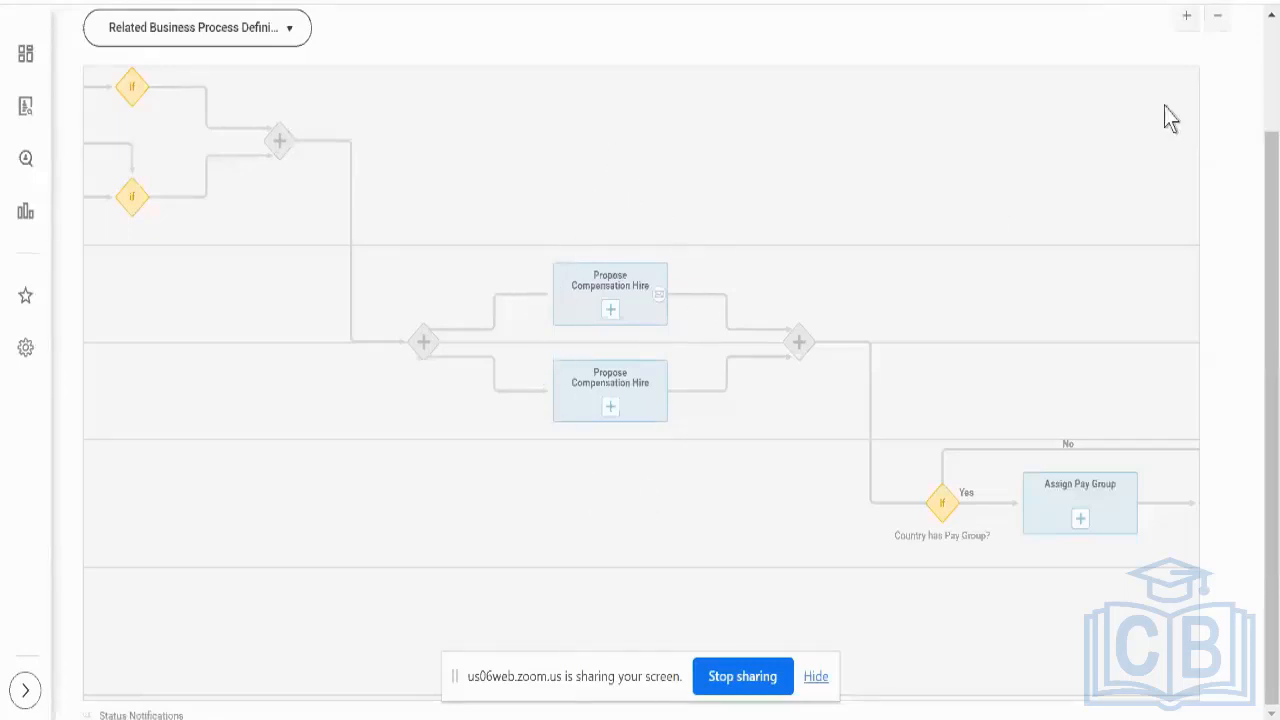
scroll(1230, 110, up, 2)
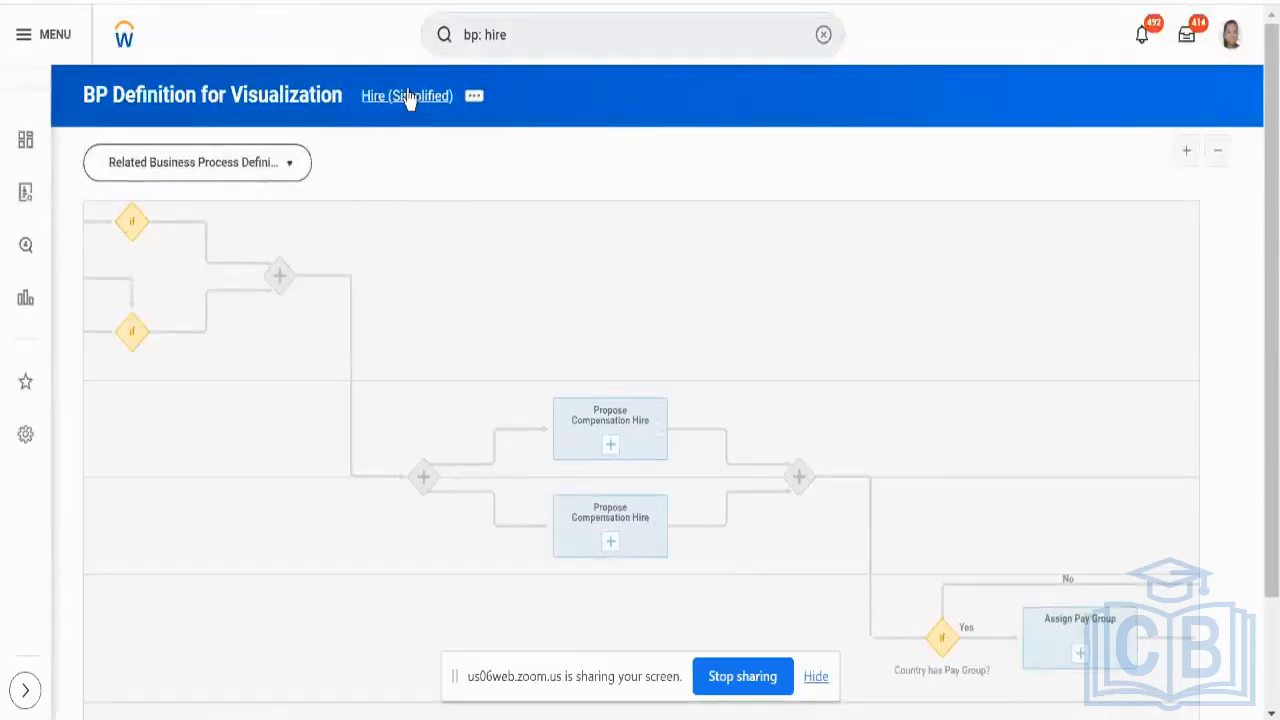
click(407, 95)
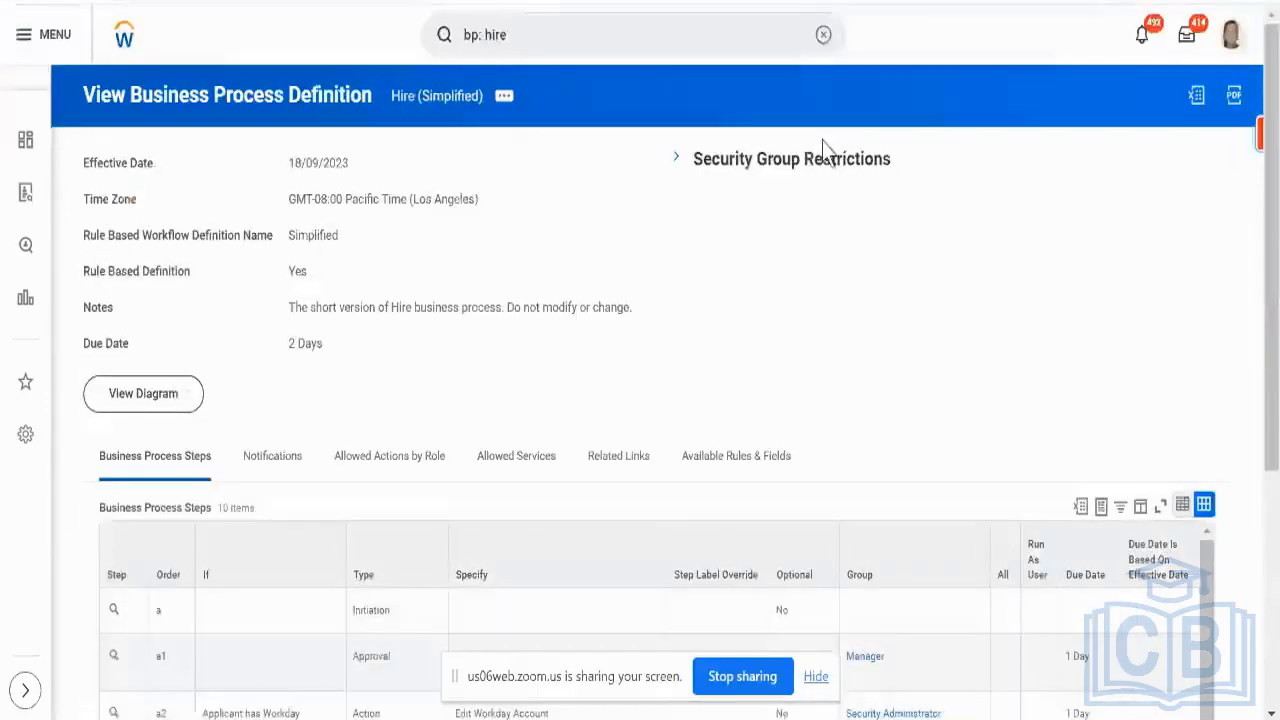
Step: Examine the order and group of both Propose Compensation Hire steps and the Assign Pay Group step that follows
scroll(846, 324, down, 4)
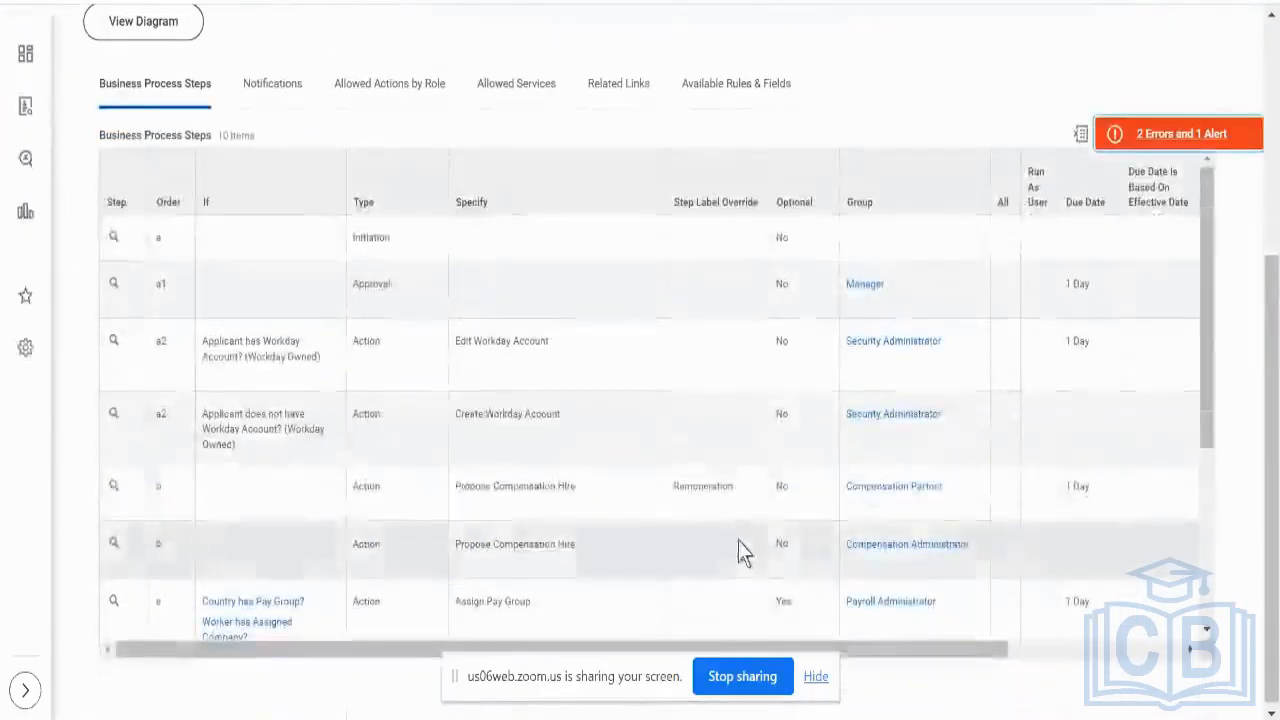
click(734, 525)
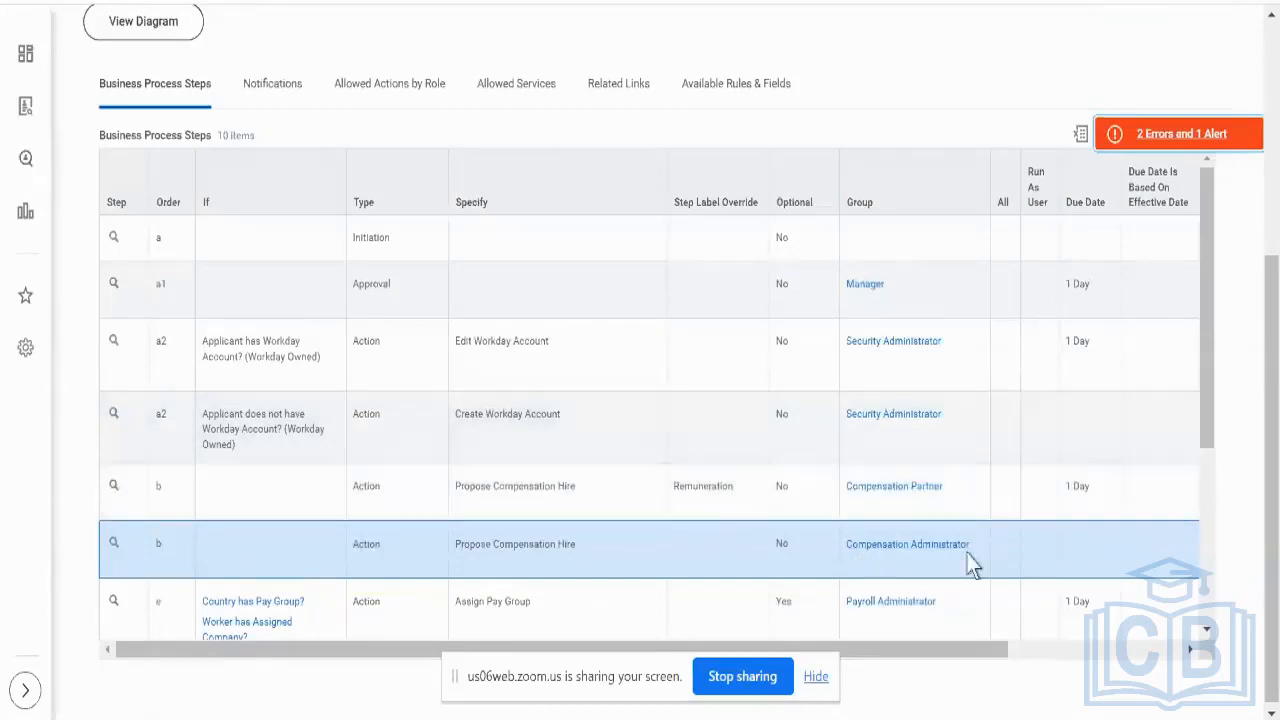
scroll(811, 528, down, 1)
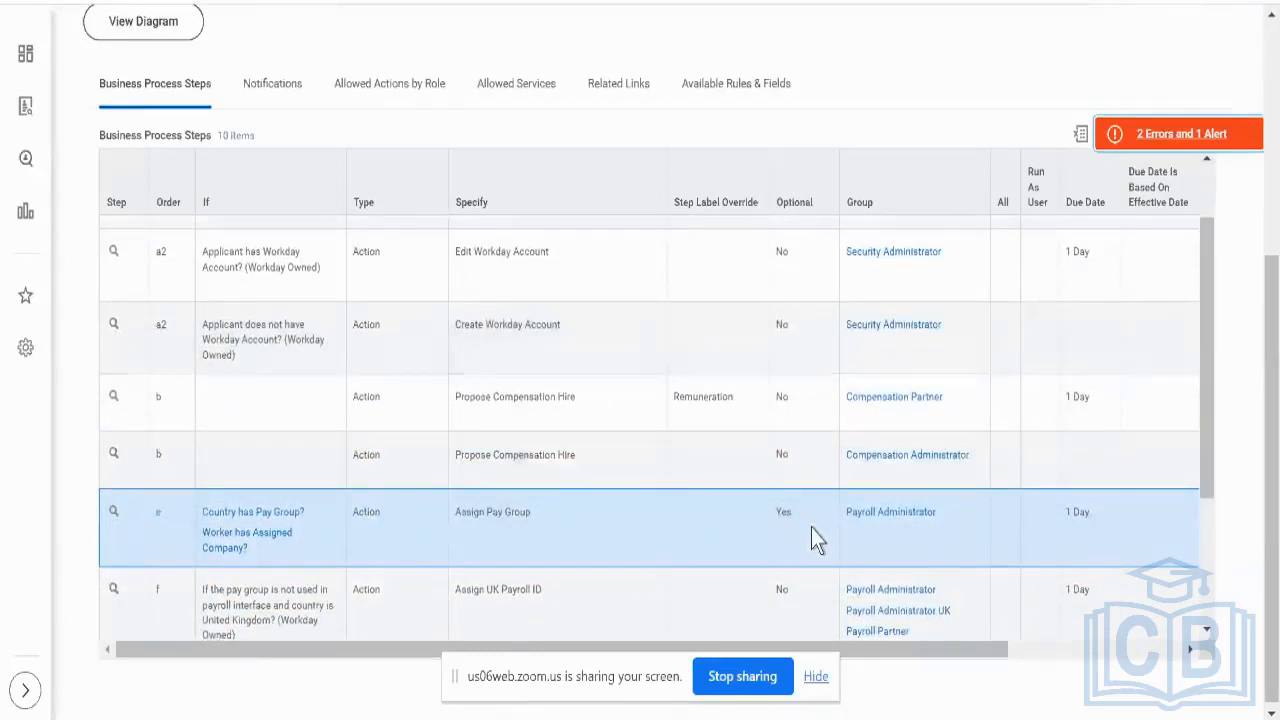
double_click(158, 397)
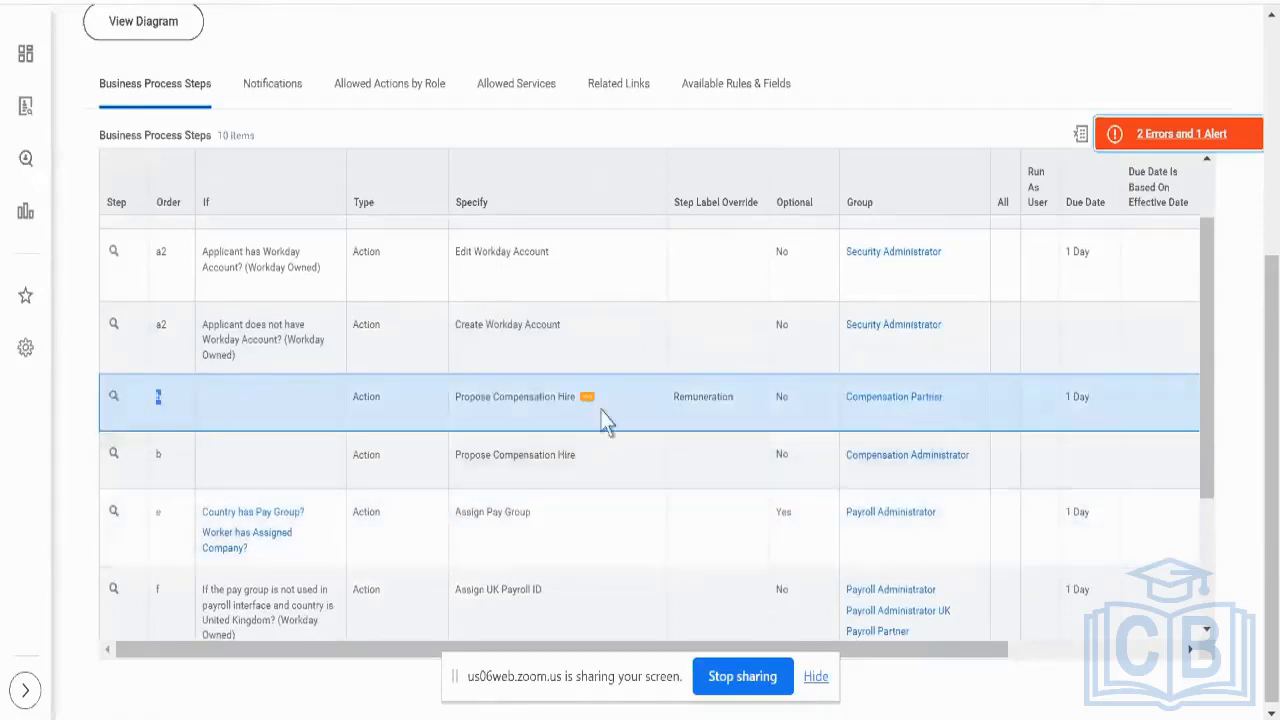
Step: Read the page alert in the errors and alerts for the definition, and return to the process steps
click(640, 480)
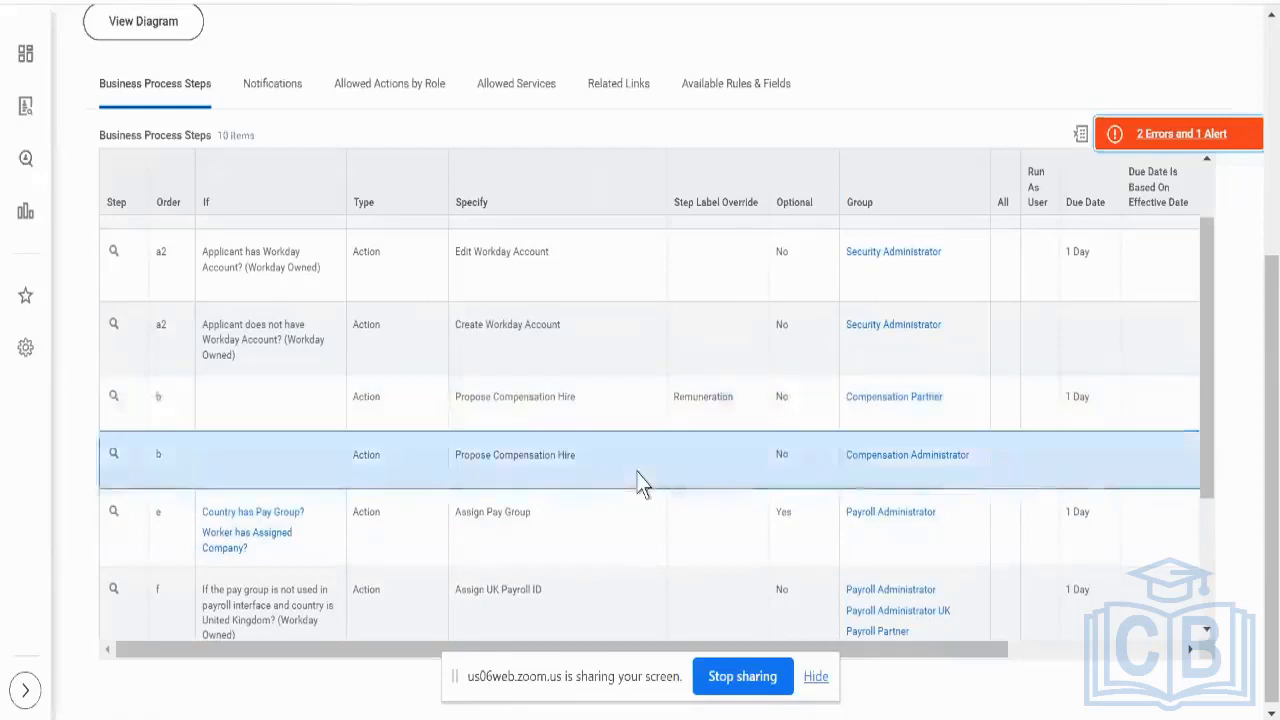
click(1175, 136)
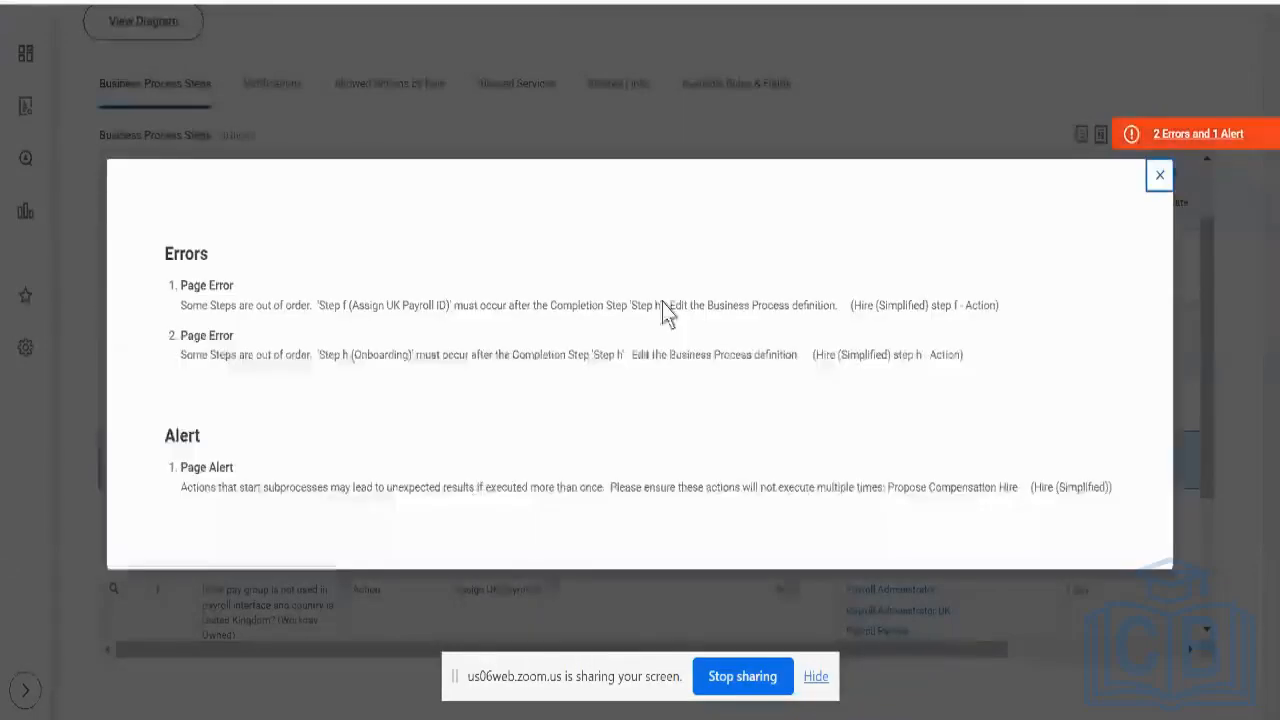
triple_click(324, 497)
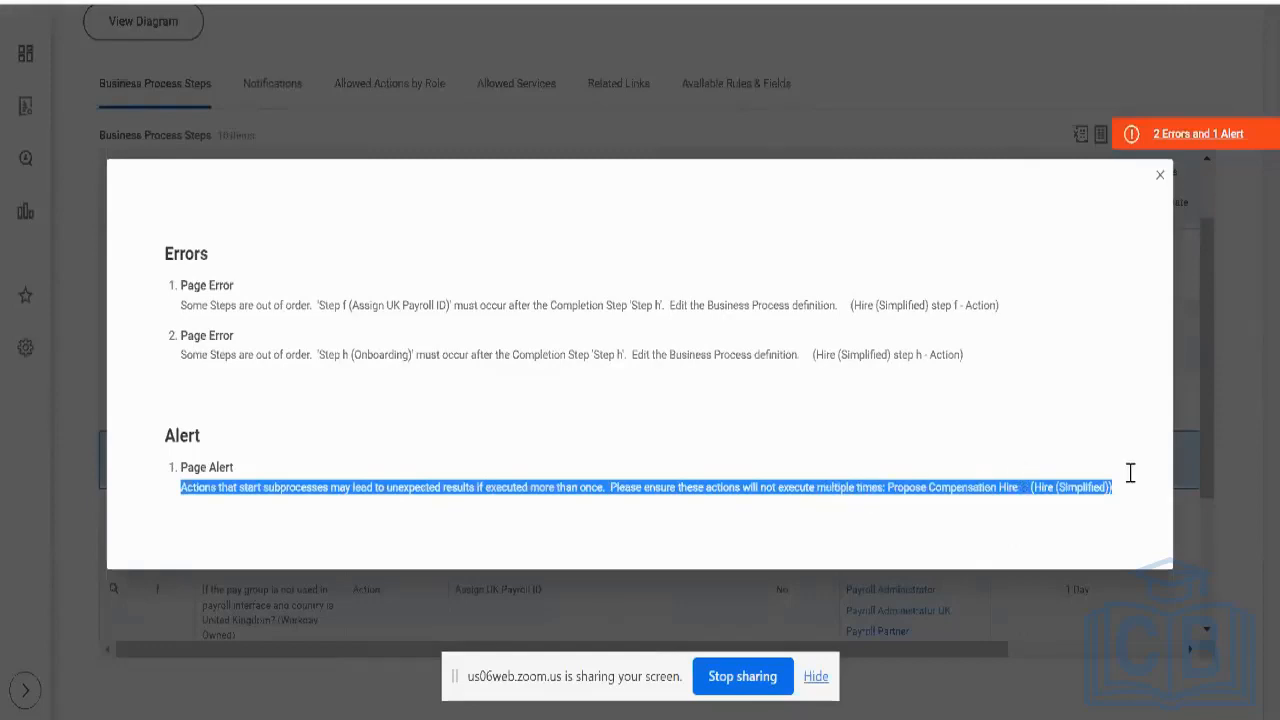
click(1220, 424)
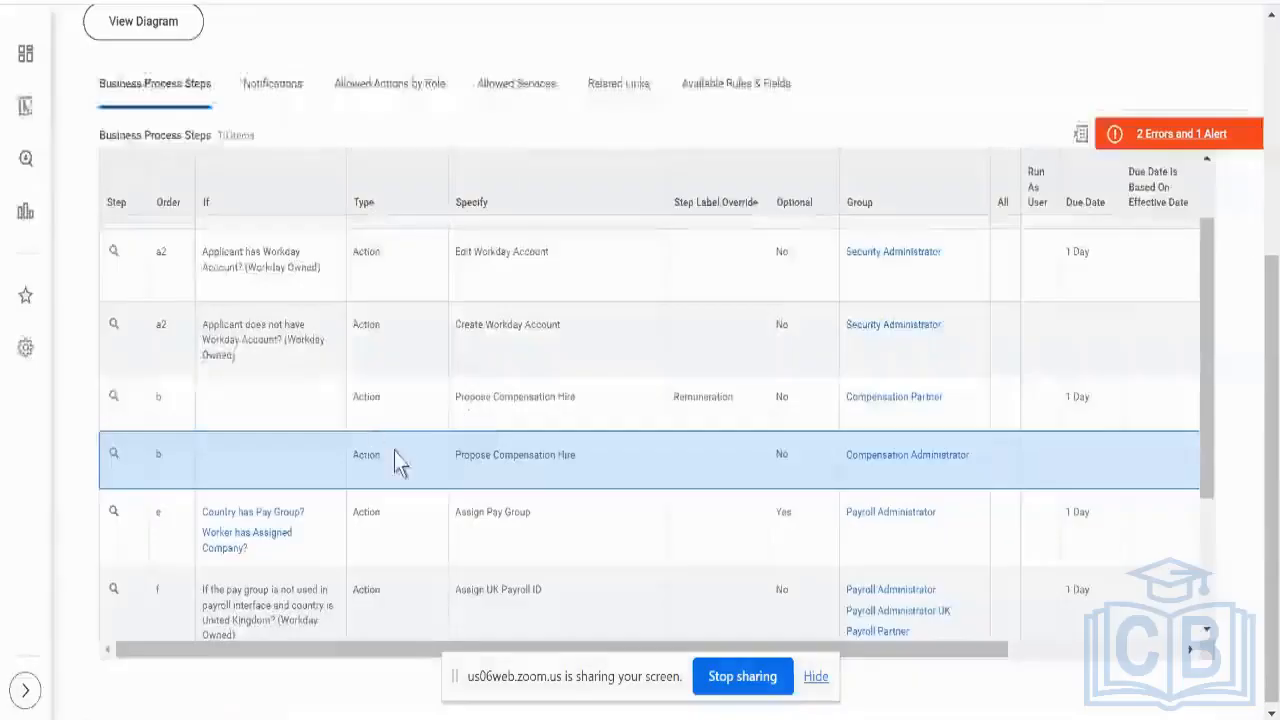
Step: Compare the Compensation Partner and Compensation Administrator rows of the order b Propose Compensation Hire step
click(418, 418)
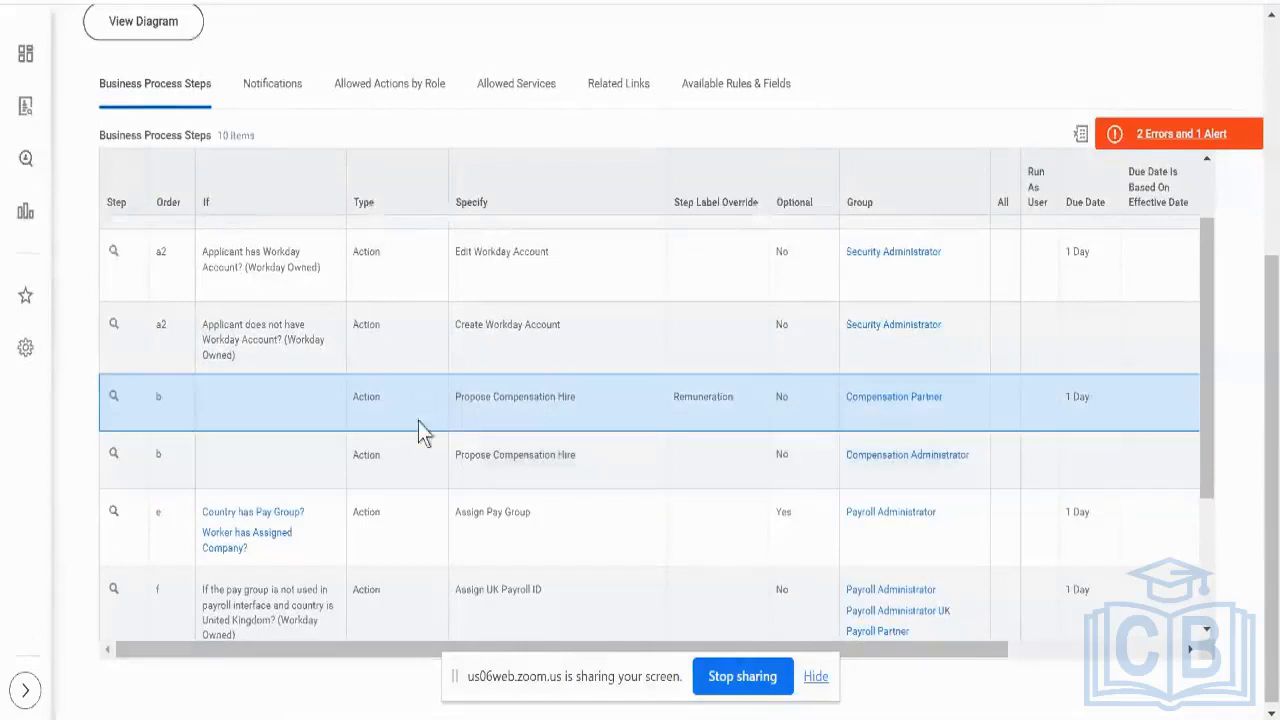
click(323, 463)
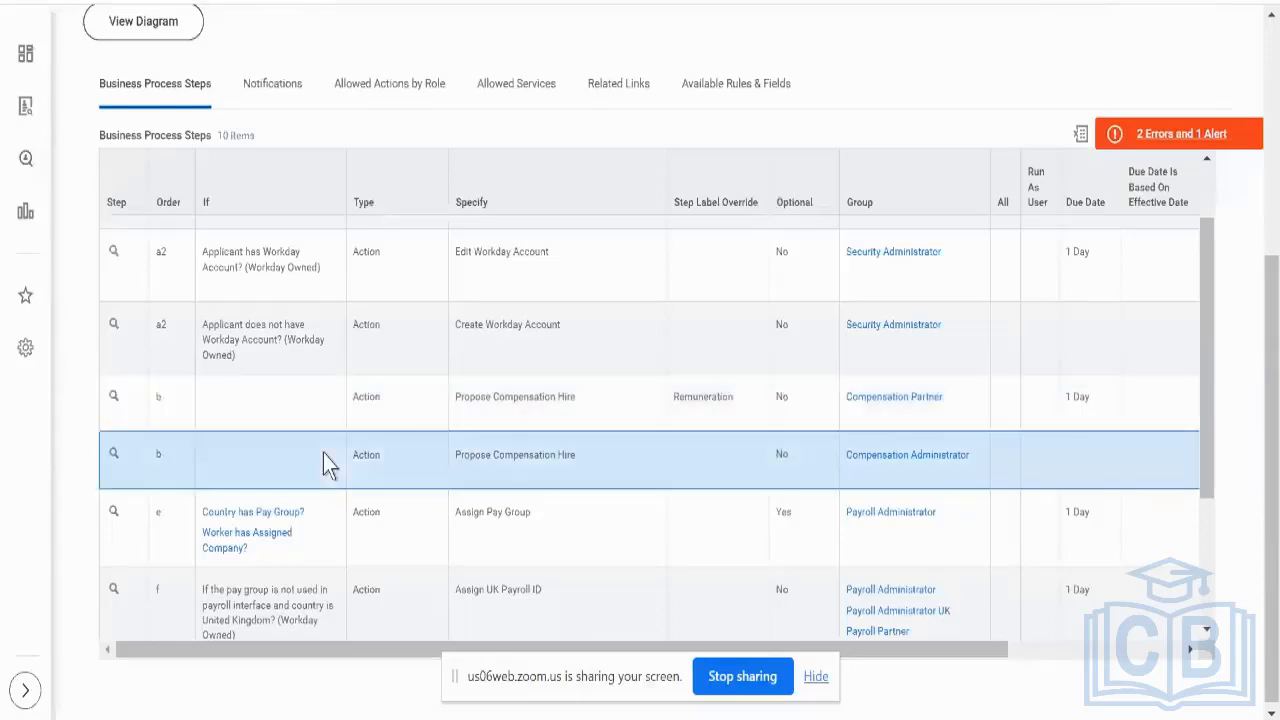
triple_click(562, 454)
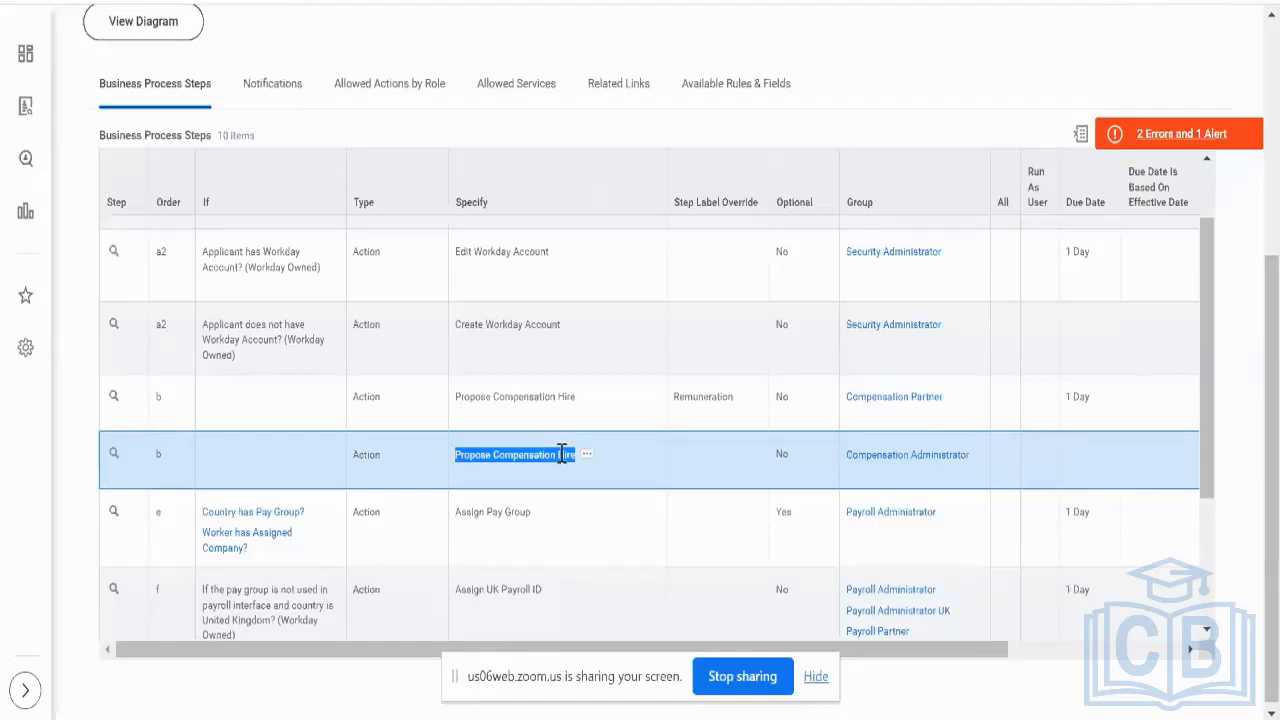
Step: Examine the Edit and Create Workday Account branches in the enlarged Hire (Simplified) diagram, and dismiss the Dell Digital Delivery notification
click(998, 388)
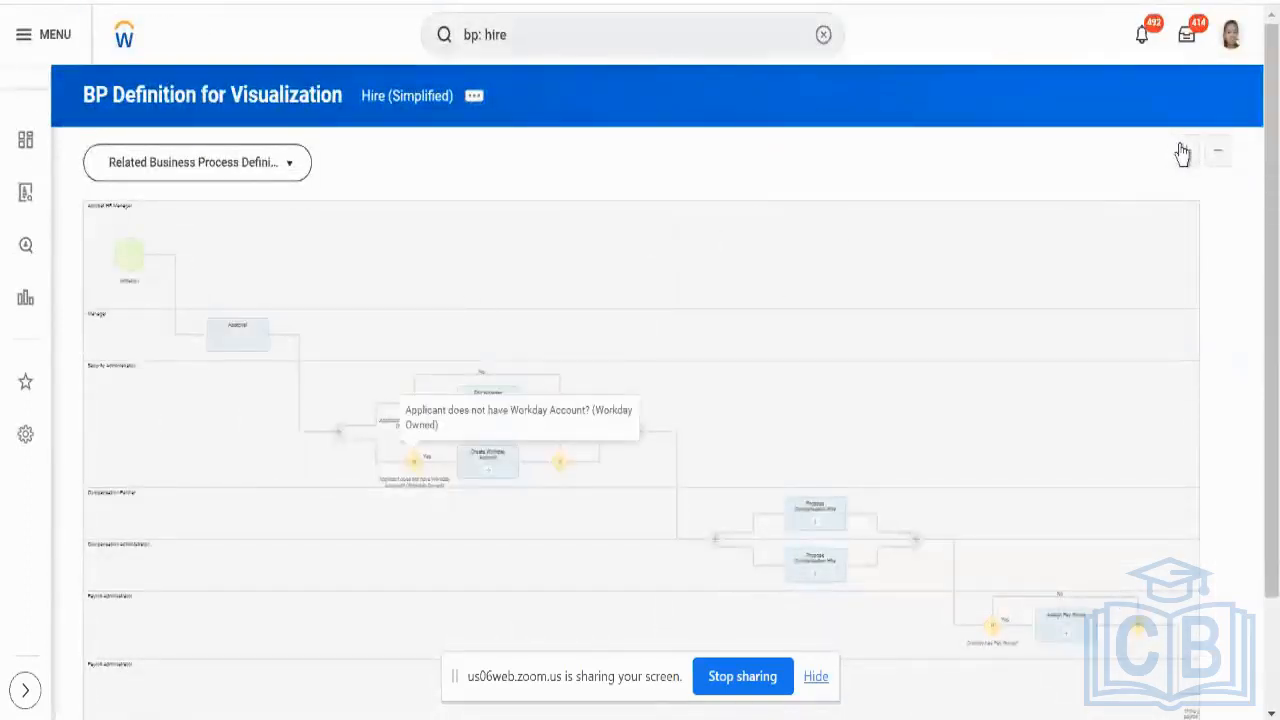
click(1186, 150)
click(1185, 151)
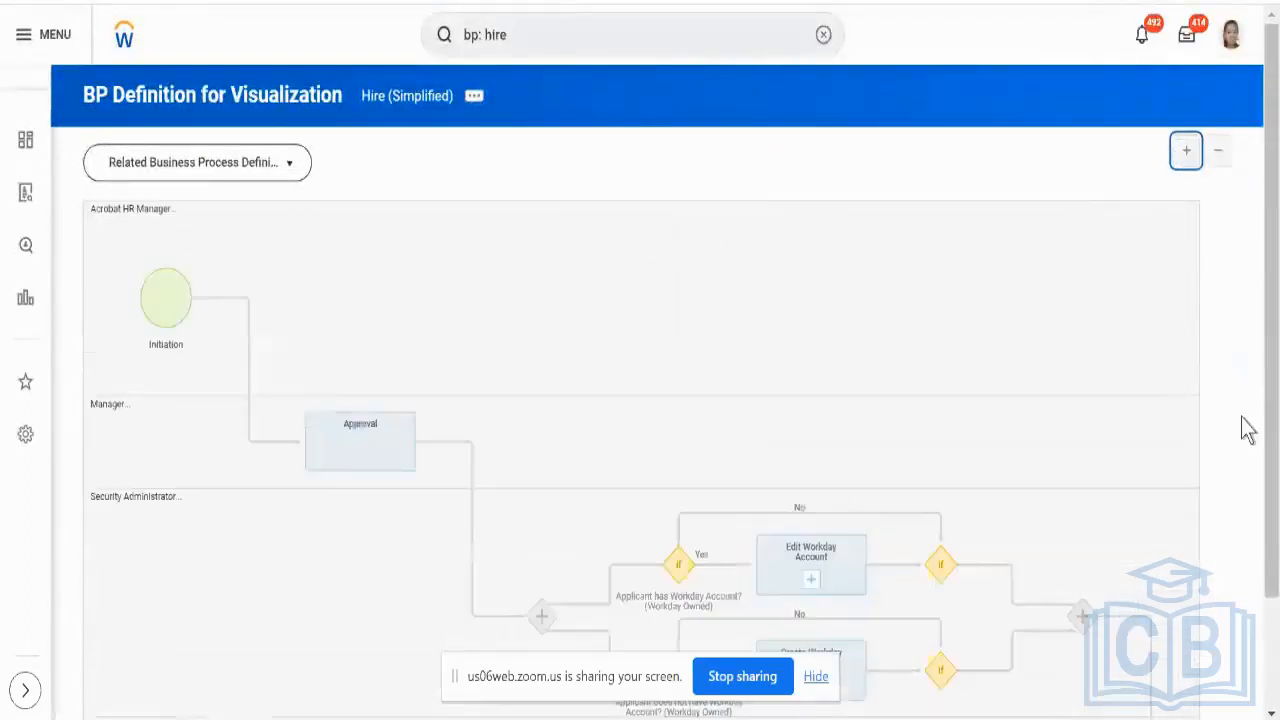
scroll(1260, 420, down, 2)
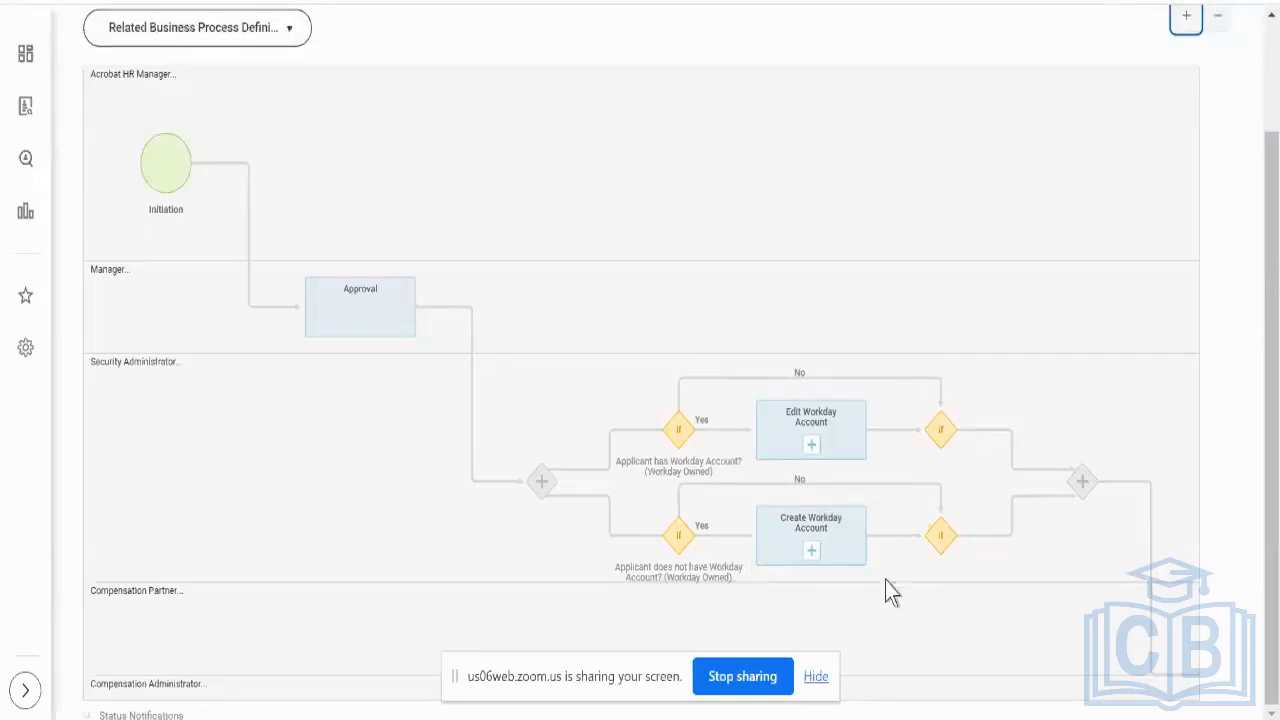
scroll(1226, 311, up, 2)
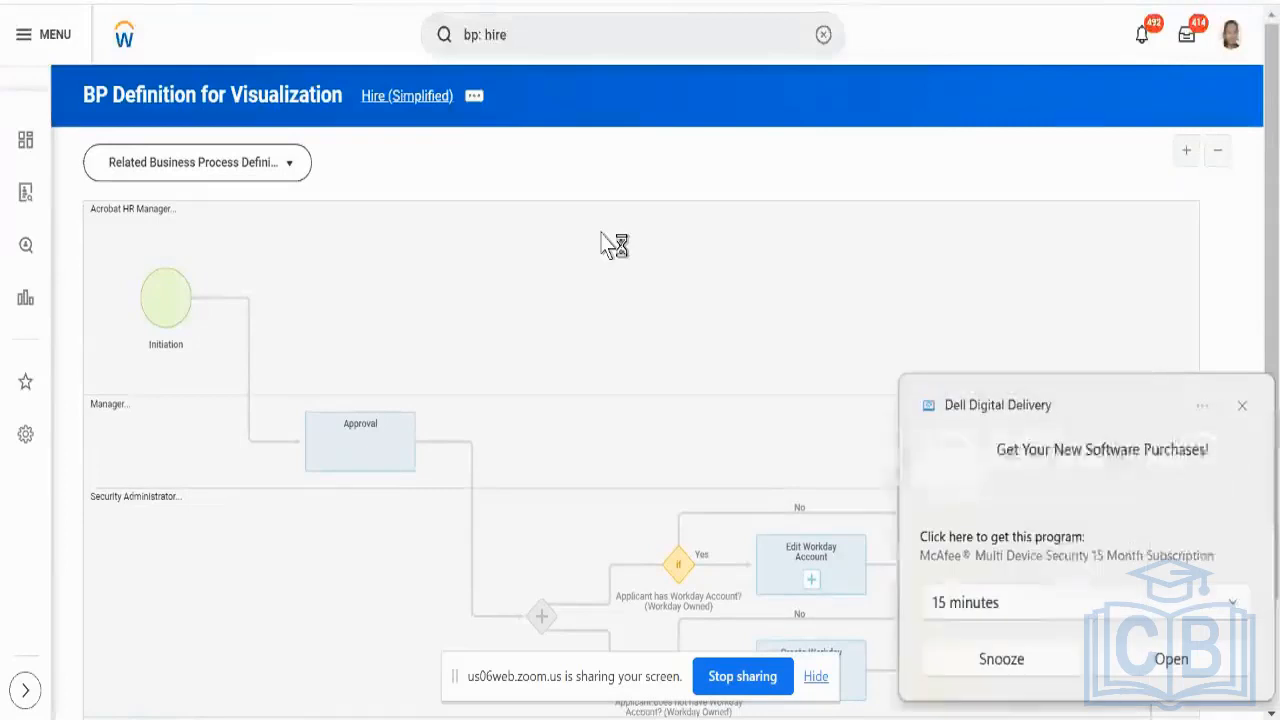
click(1240, 406)
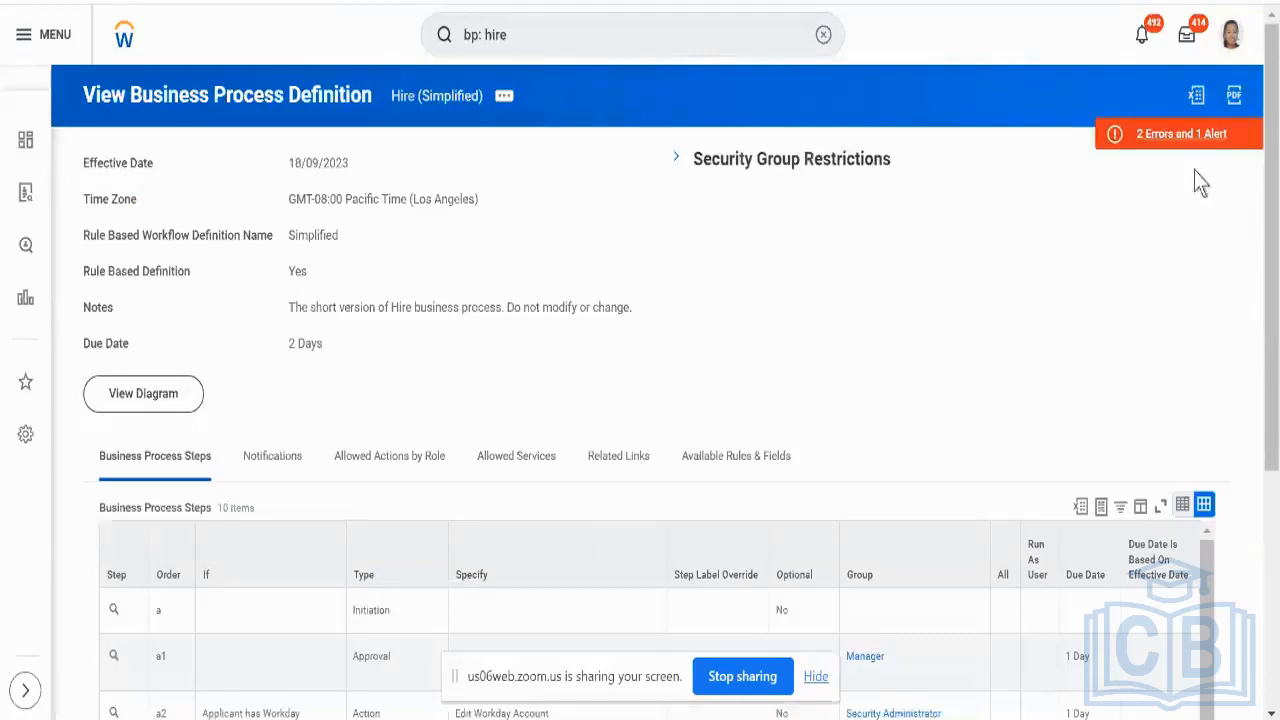
Step: Check the Complete column of the business process steps for a marked completion step, along with each step's order
scroll(1226, 314, down, 4)
scroll(1029, 450, right, 3)
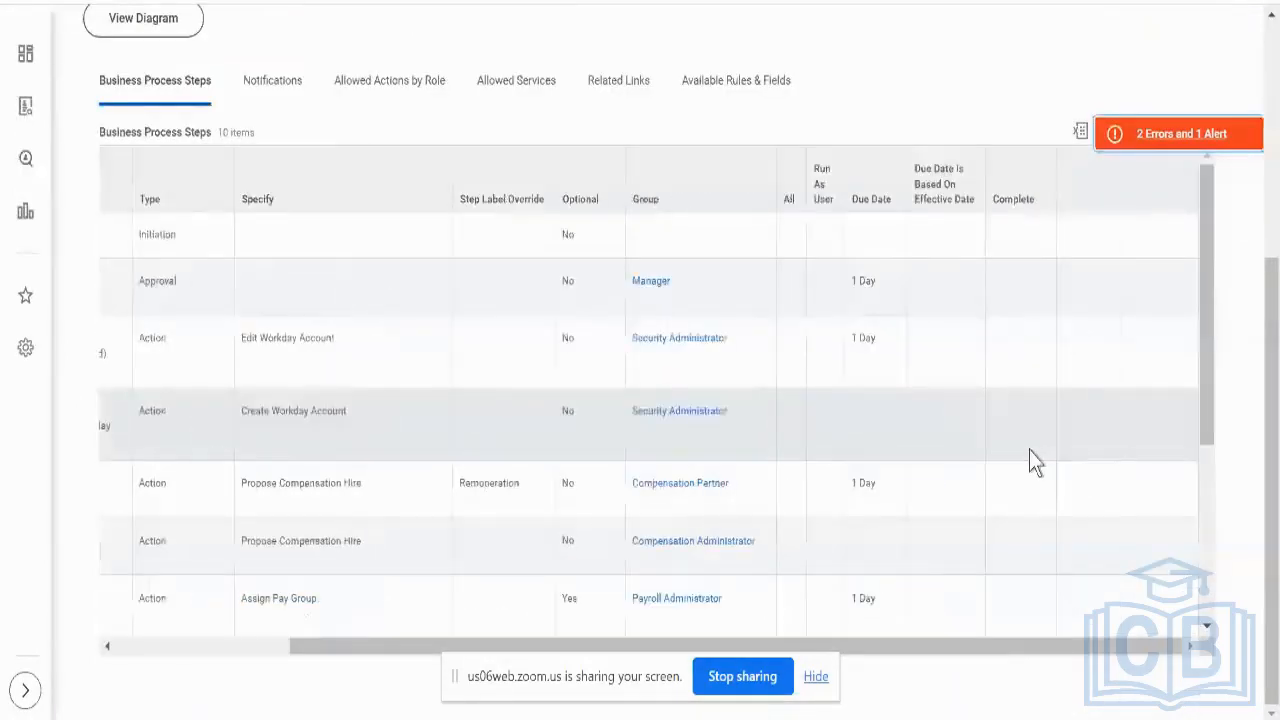
scroll(1029, 450, down, 5)
scroll(1029, 450, up, 2)
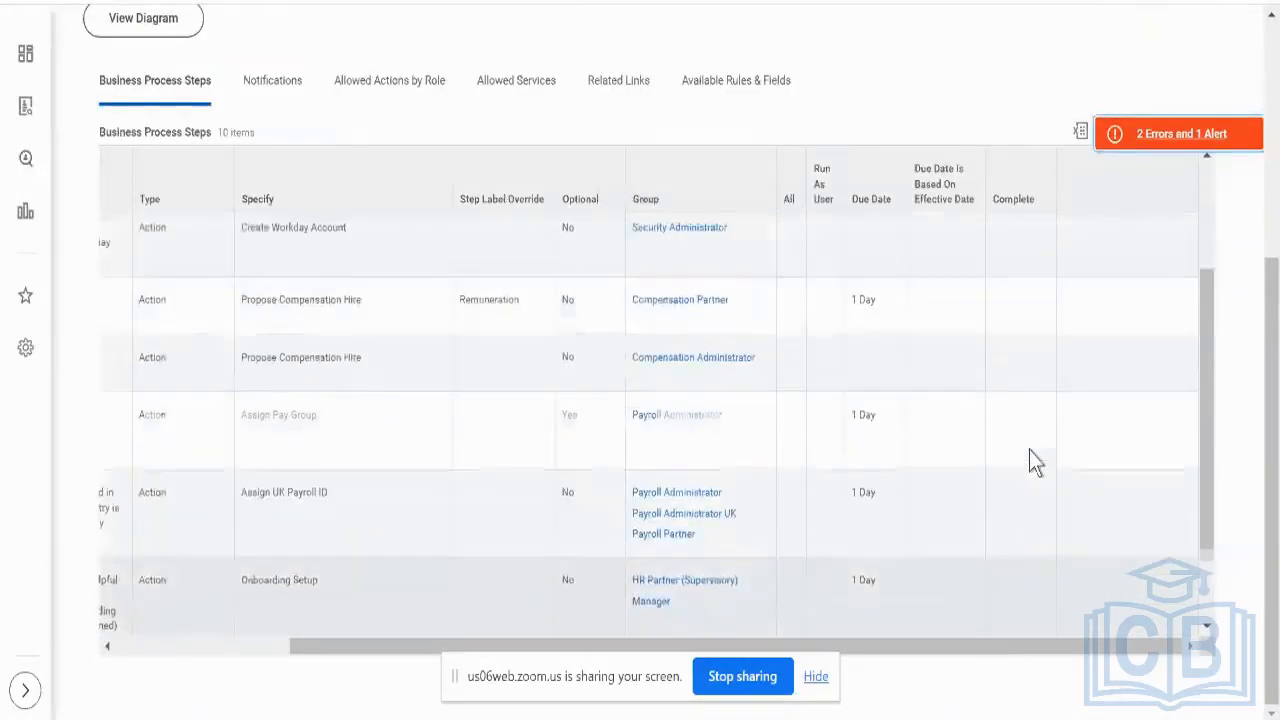
scroll(1029, 450, left, 1)
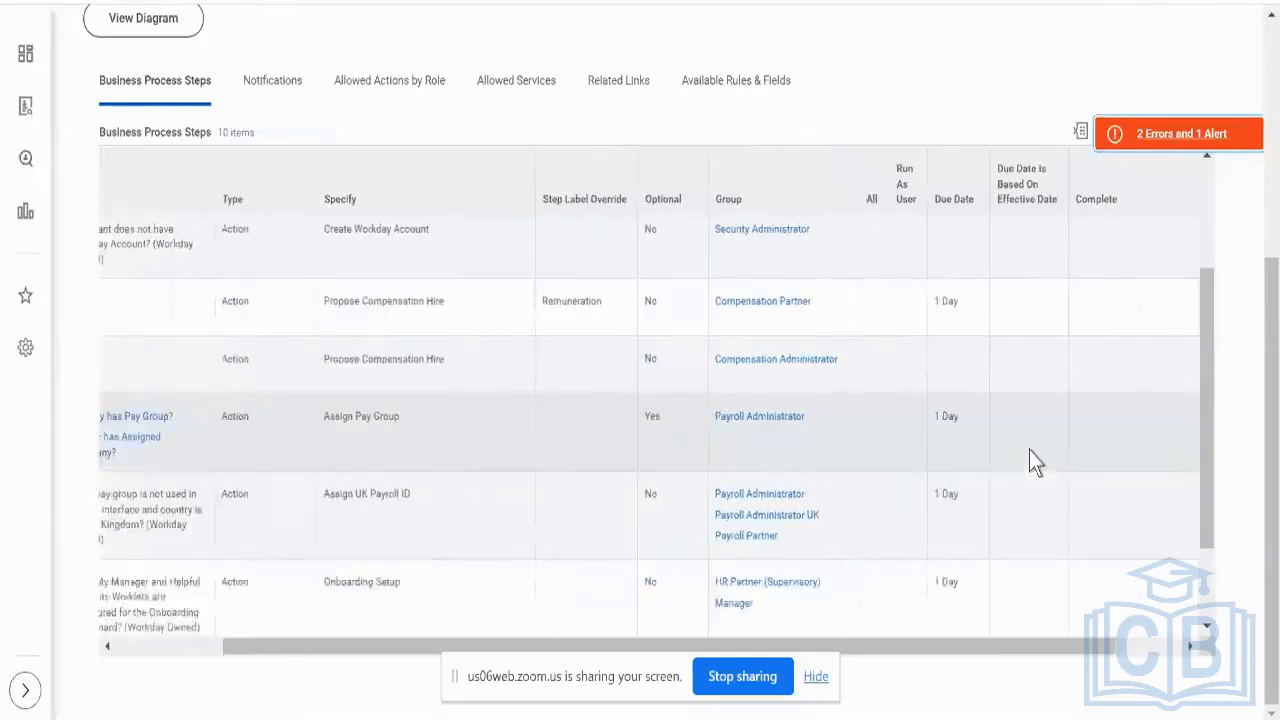
scroll(1029, 450, left, 2)
scroll(1029, 450, right, 3)
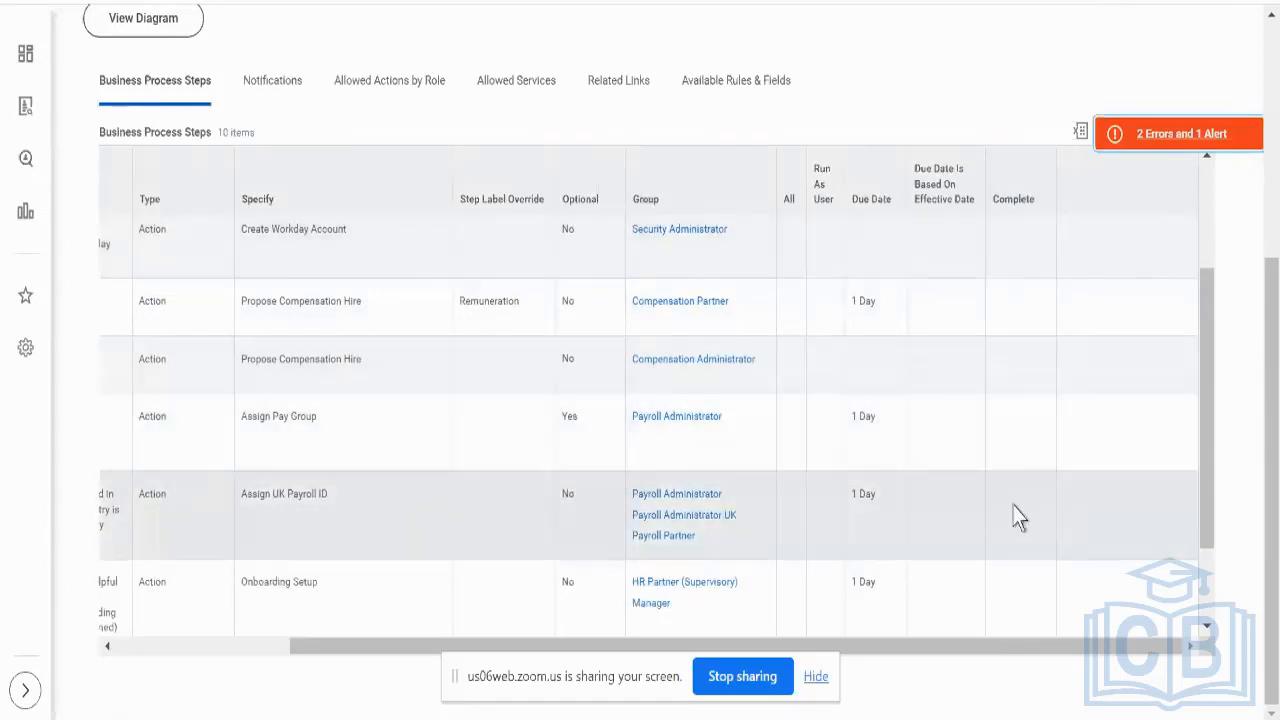
scroll(1012, 510, left, 3)
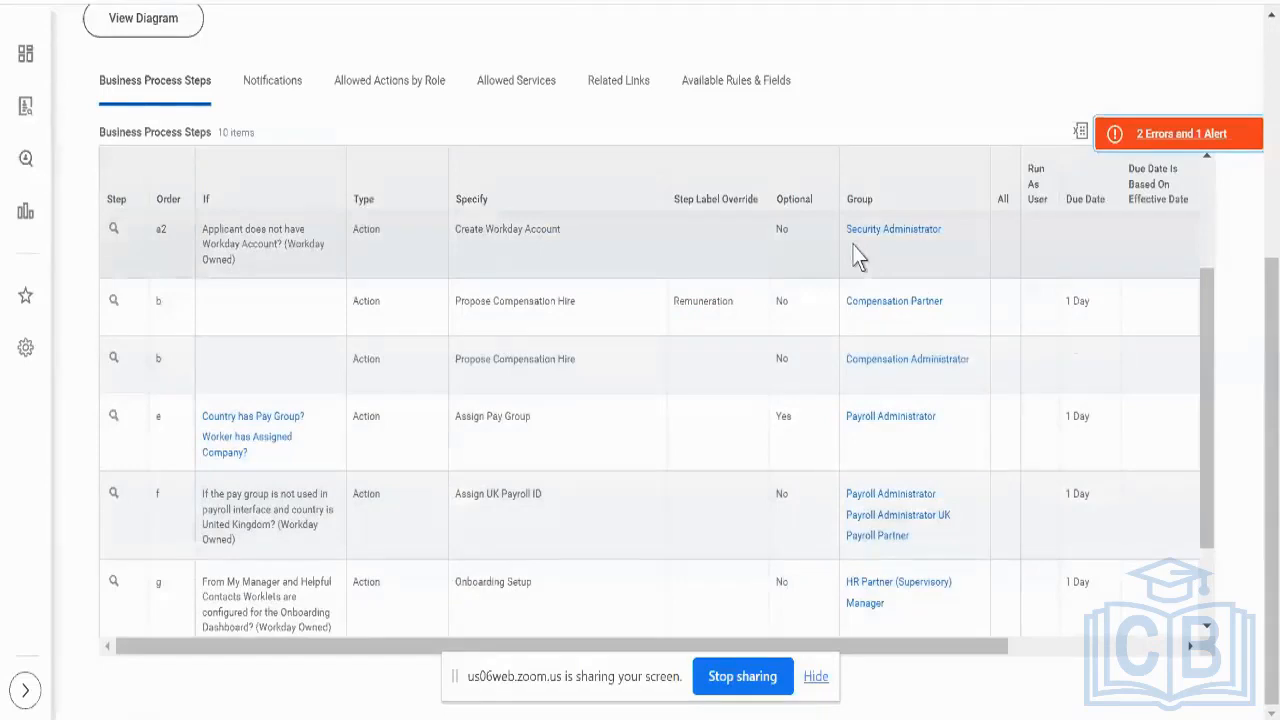
scroll(855, 255, down, 1)
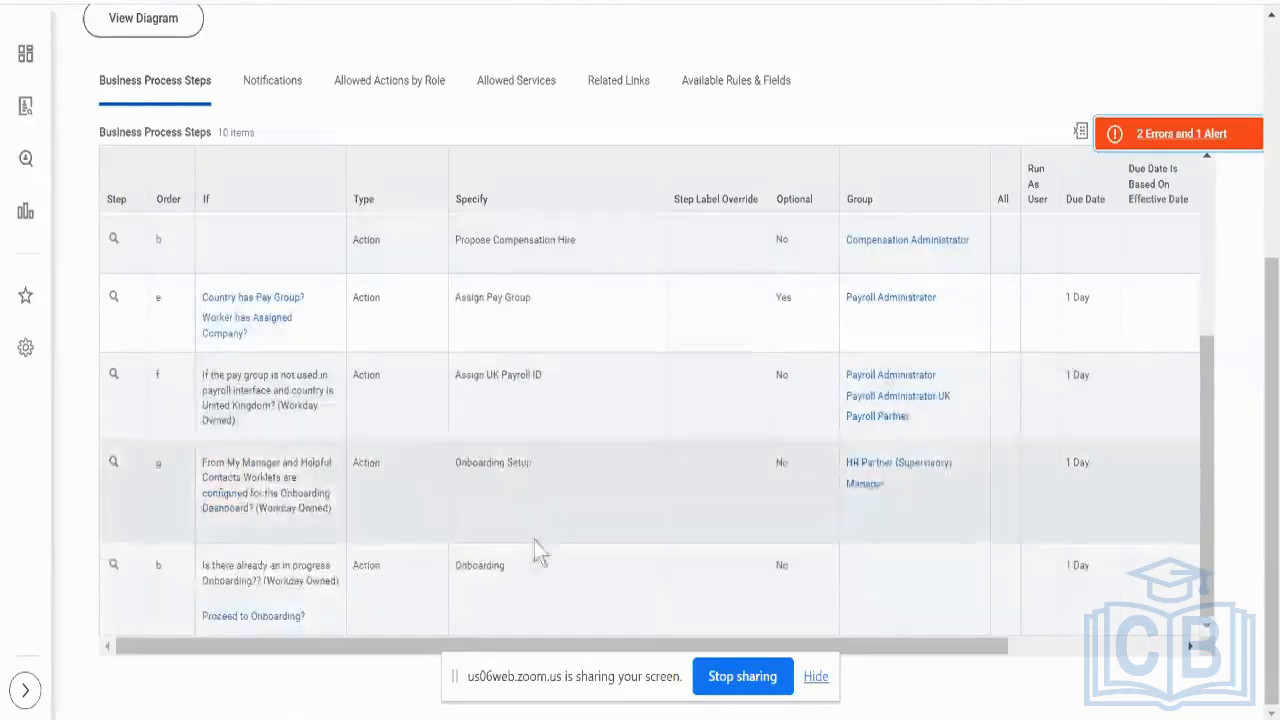
Step: Examine the order a Initiation row and the order h Onboarding row, including their Complete column
click(533, 588)
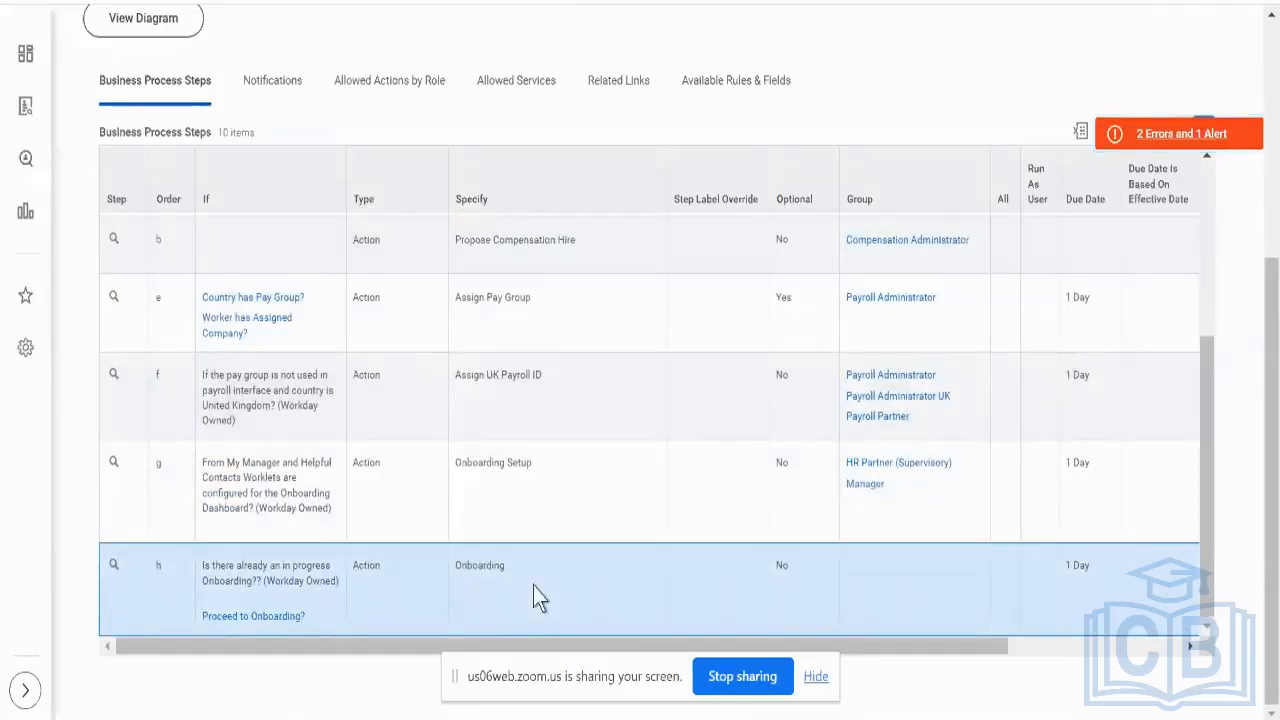
scroll(640, 385, up, 3)
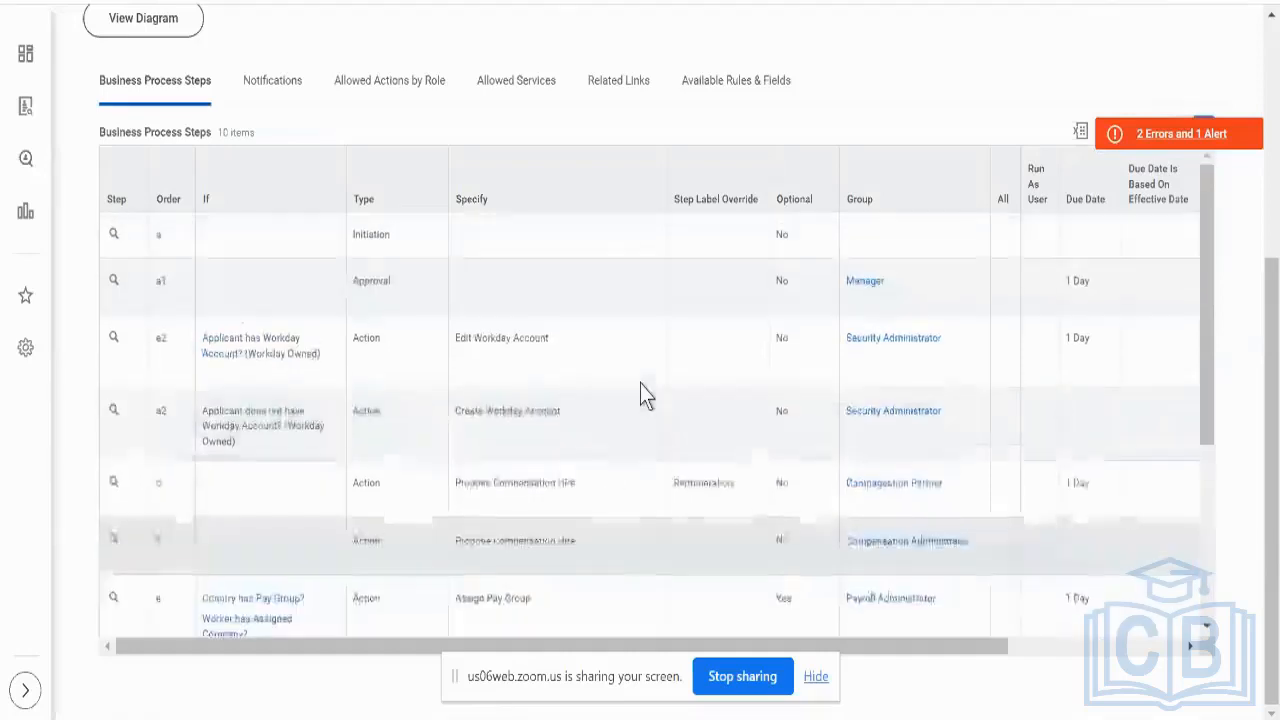
click(590, 243)
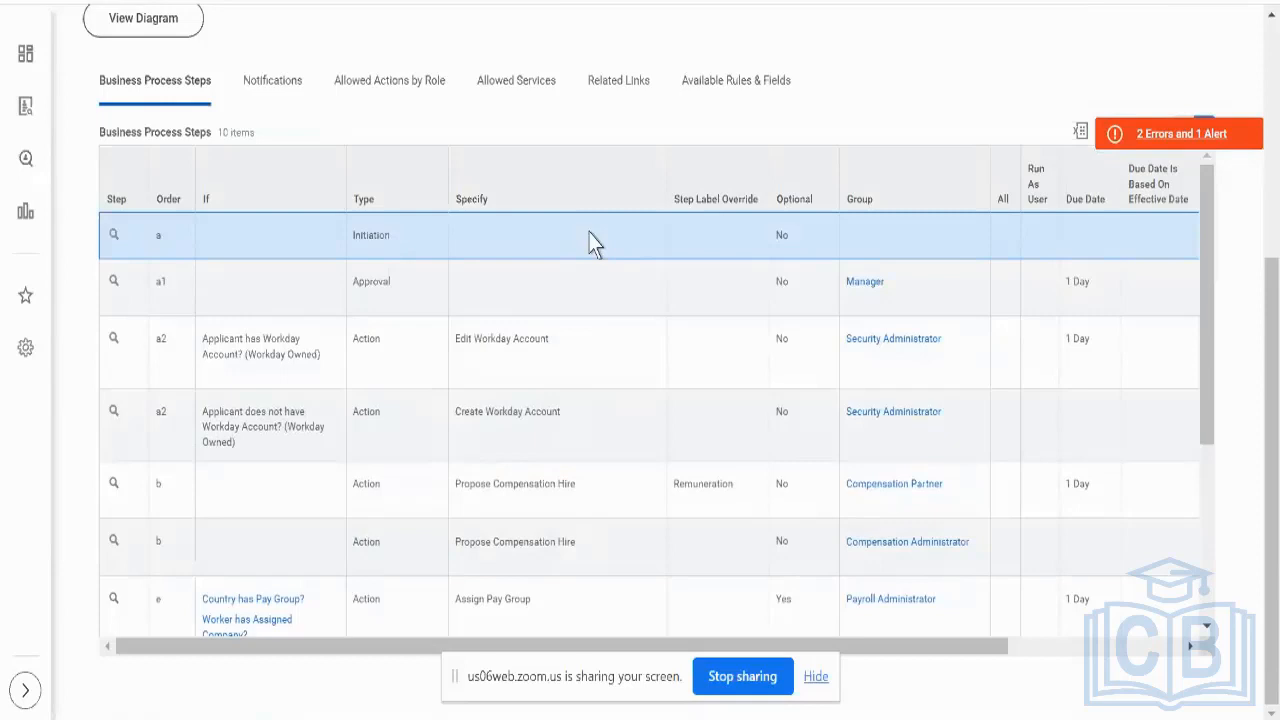
scroll(591, 240, right, 5)
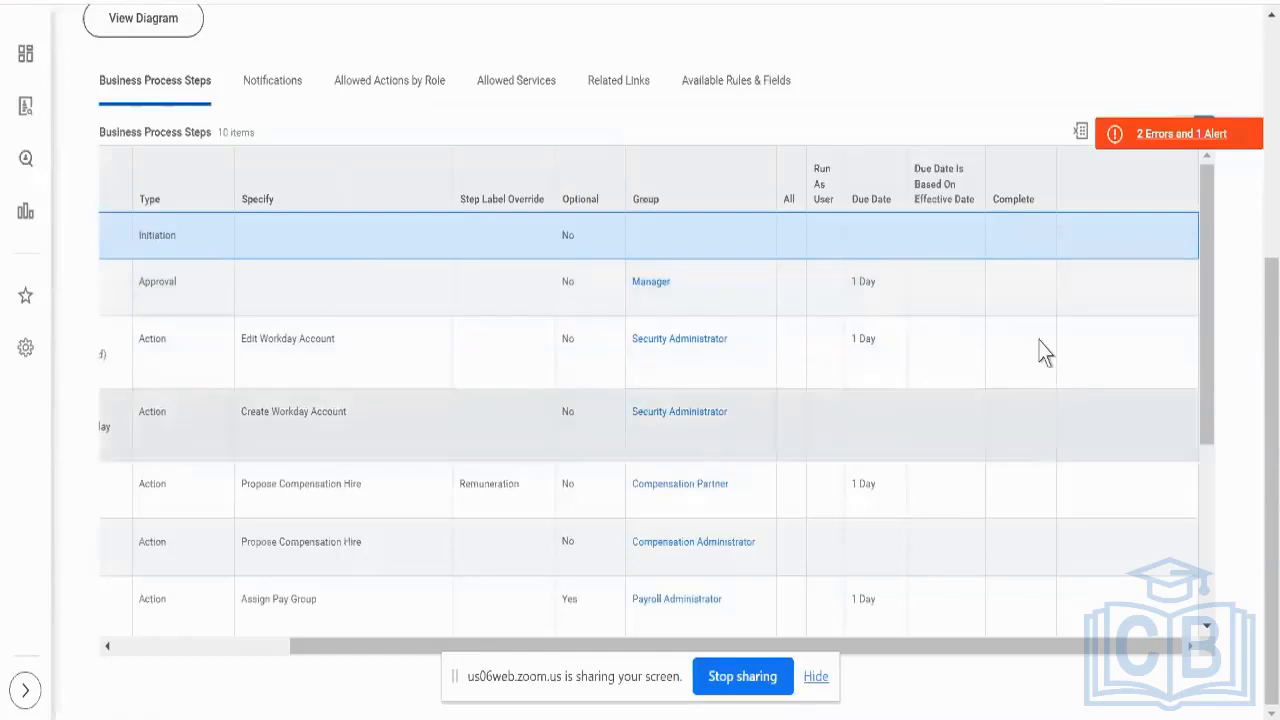
scroll(1046, 412, down, 5)
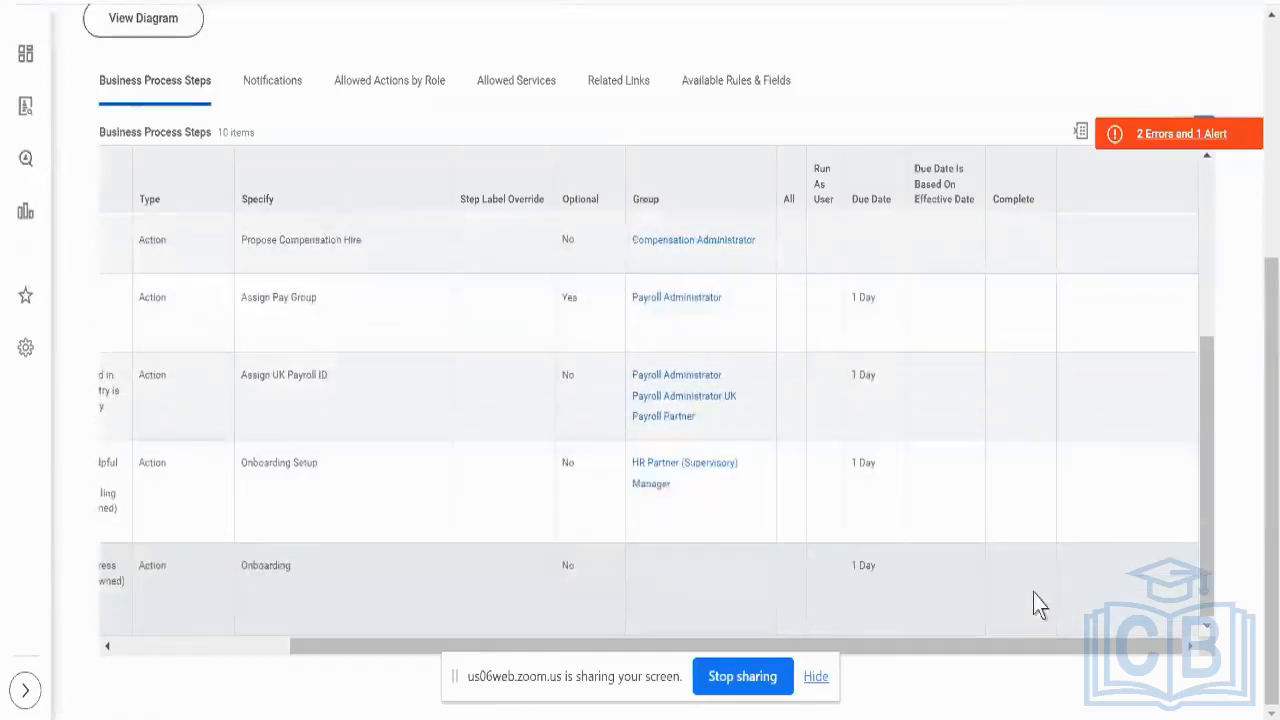
click(1033, 593)
scroll(1000, 420, up, 3)
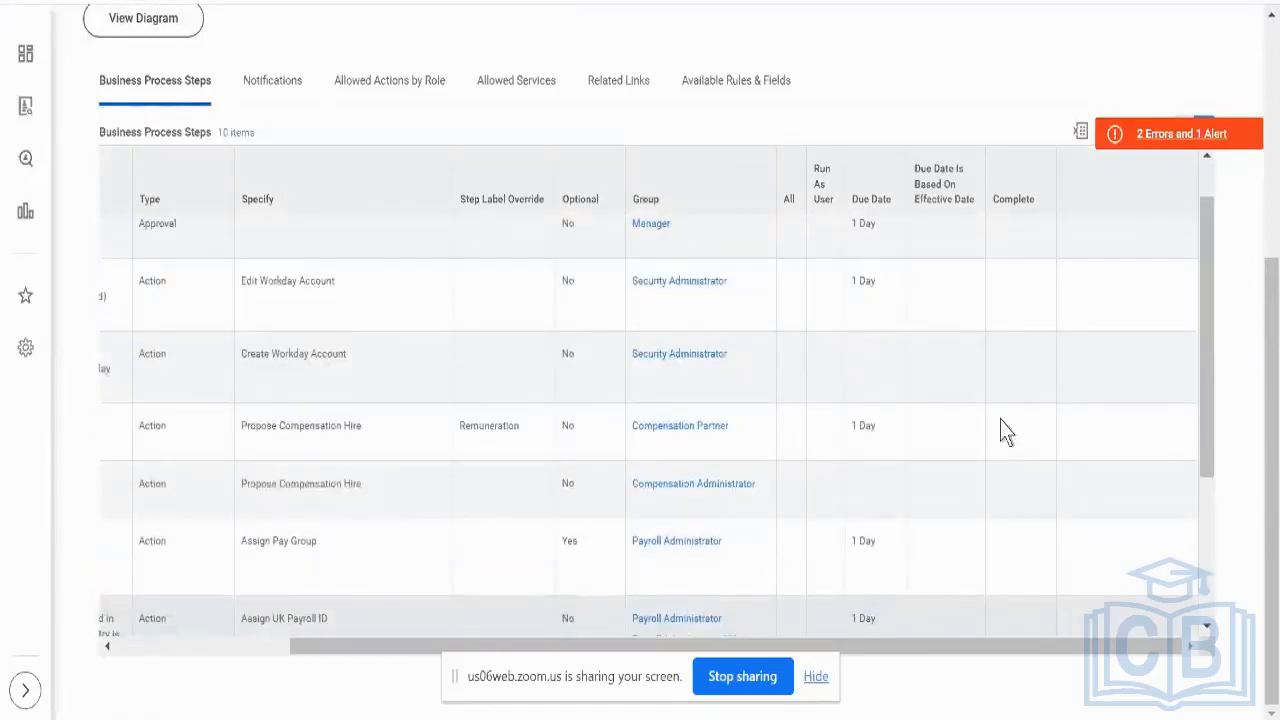
scroll(1000, 420, down, 3)
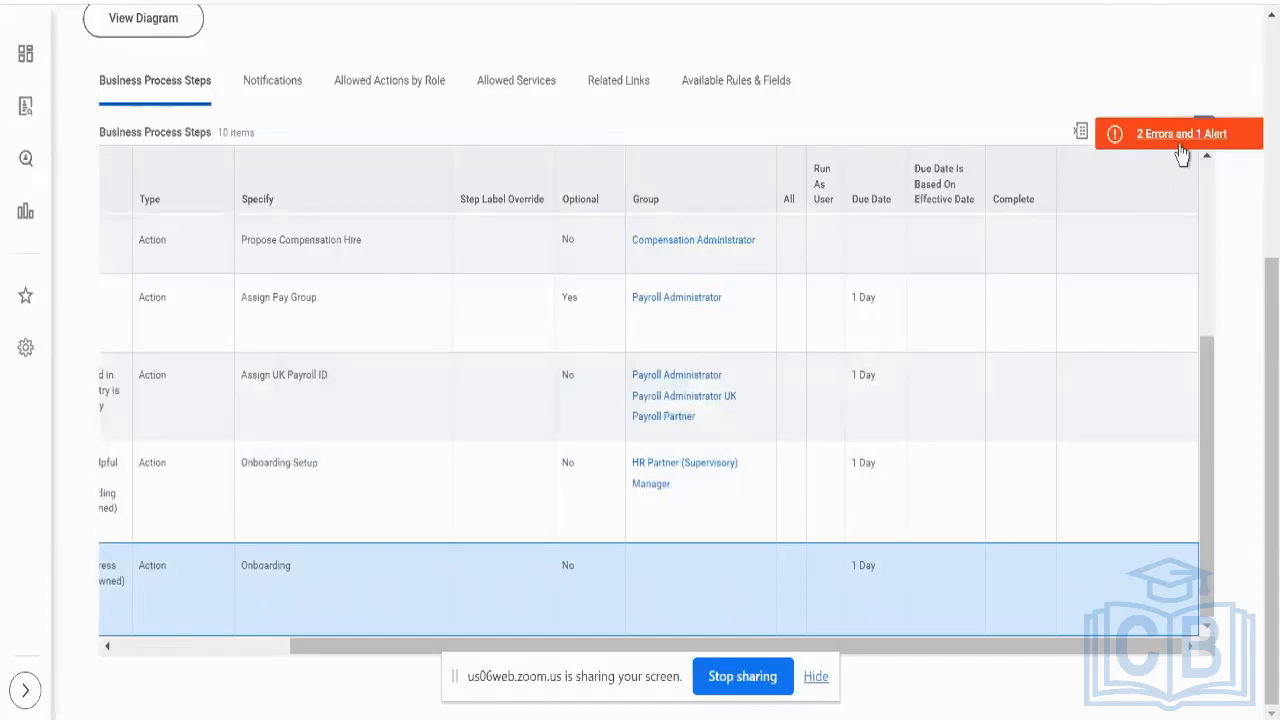
Step: Read the page error about the Assign UK Payroll ID step in the error list, and close the list
click(1154, 143)
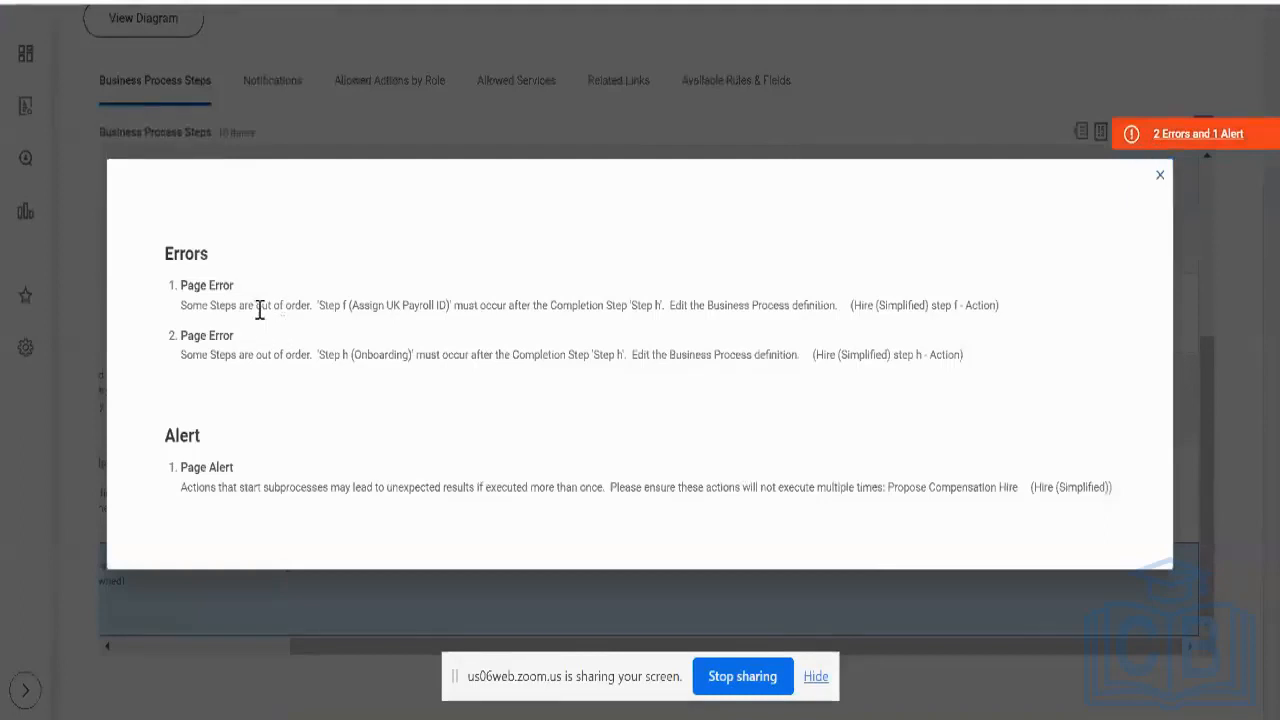
triple_click(262, 306)
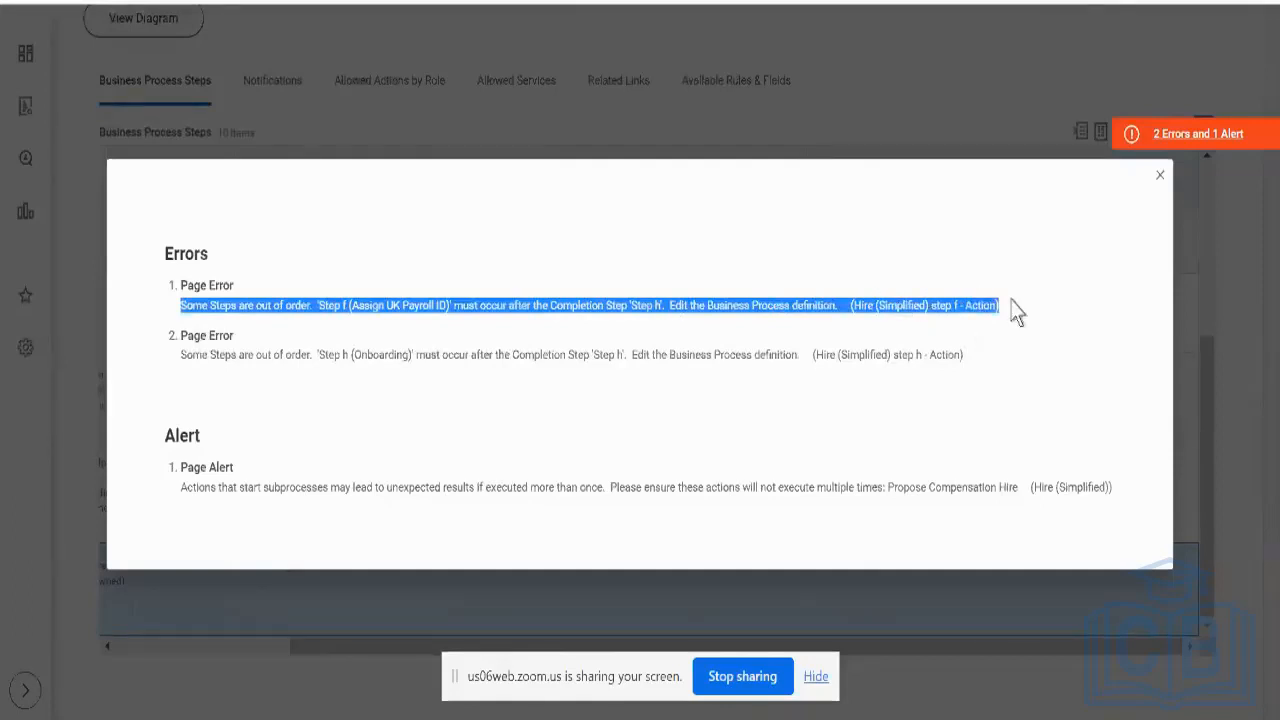
click(1160, 176)
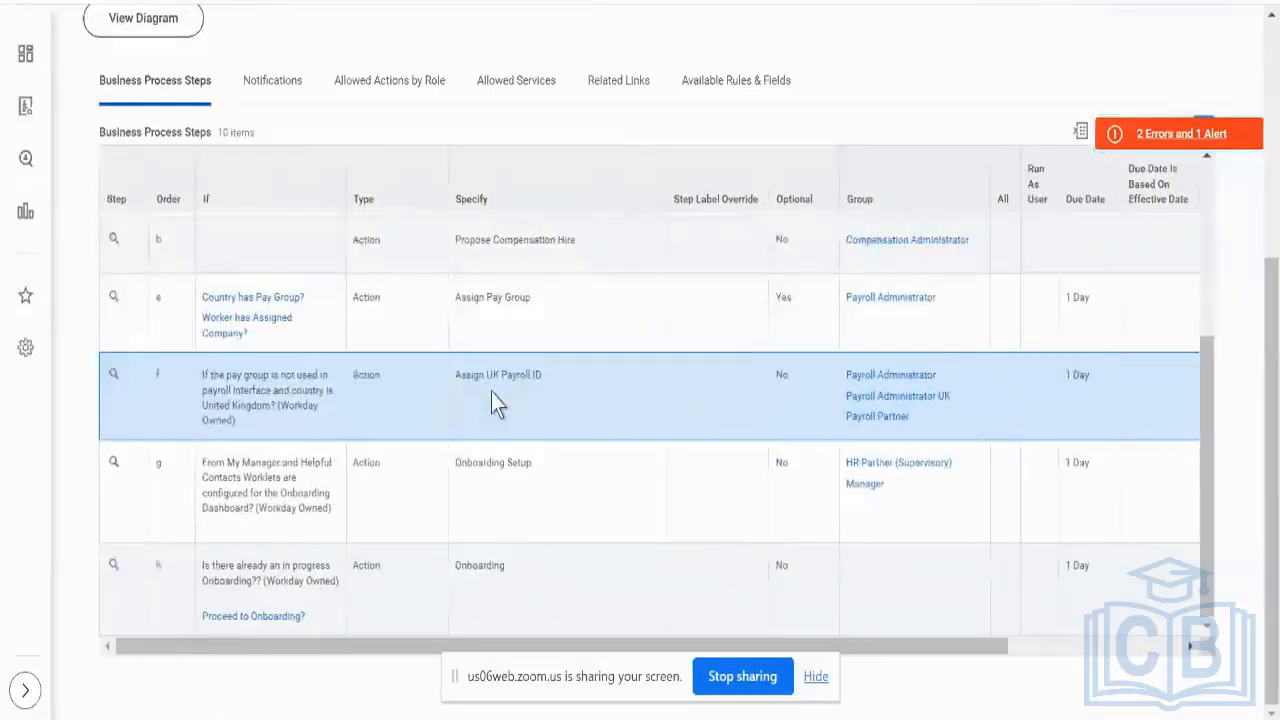
Step: View the related actions of the order e Assign Pay Group step, close them, and review the steps that follow it
scroll(491, 392, up, 2)
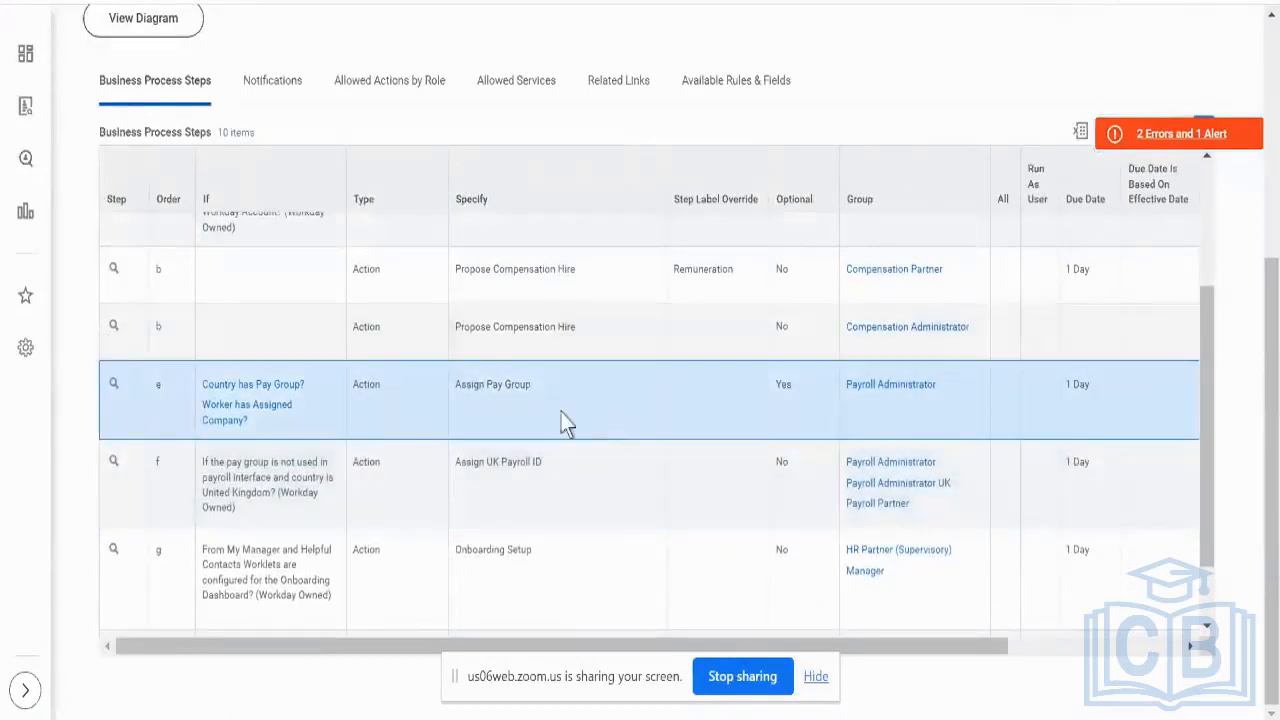
click(129, 389)
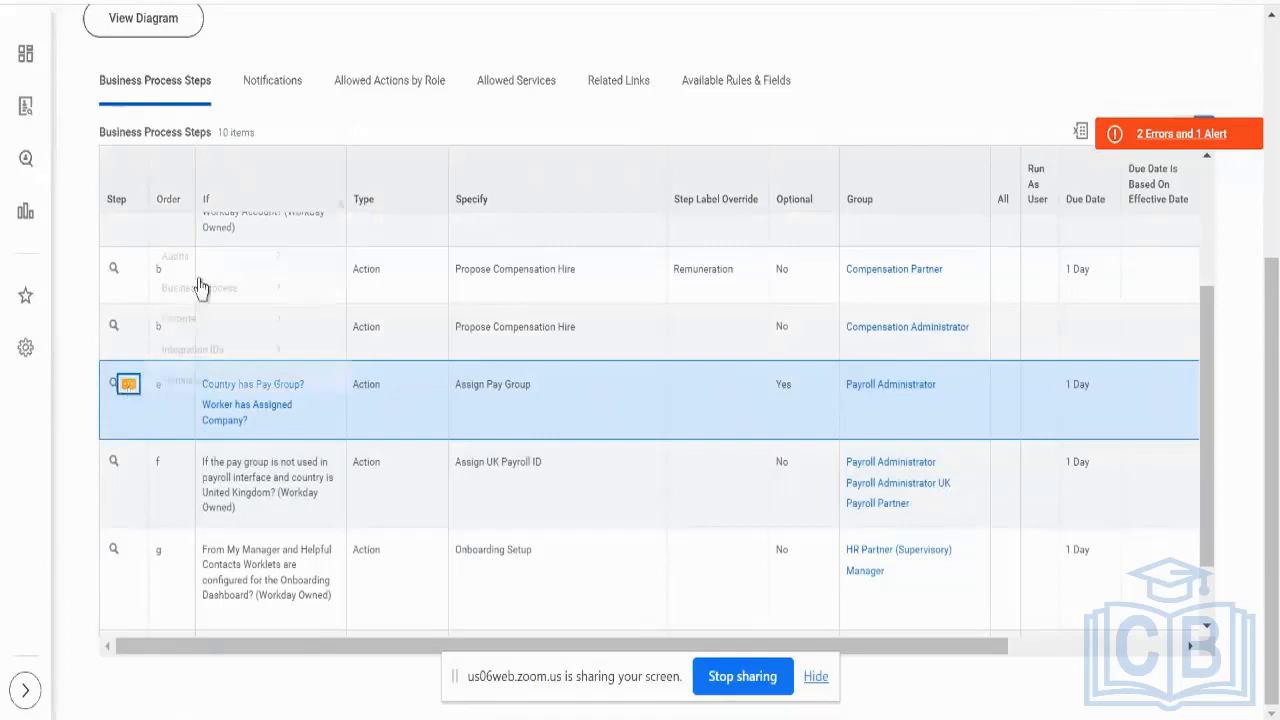
mouse_move(209, 284)
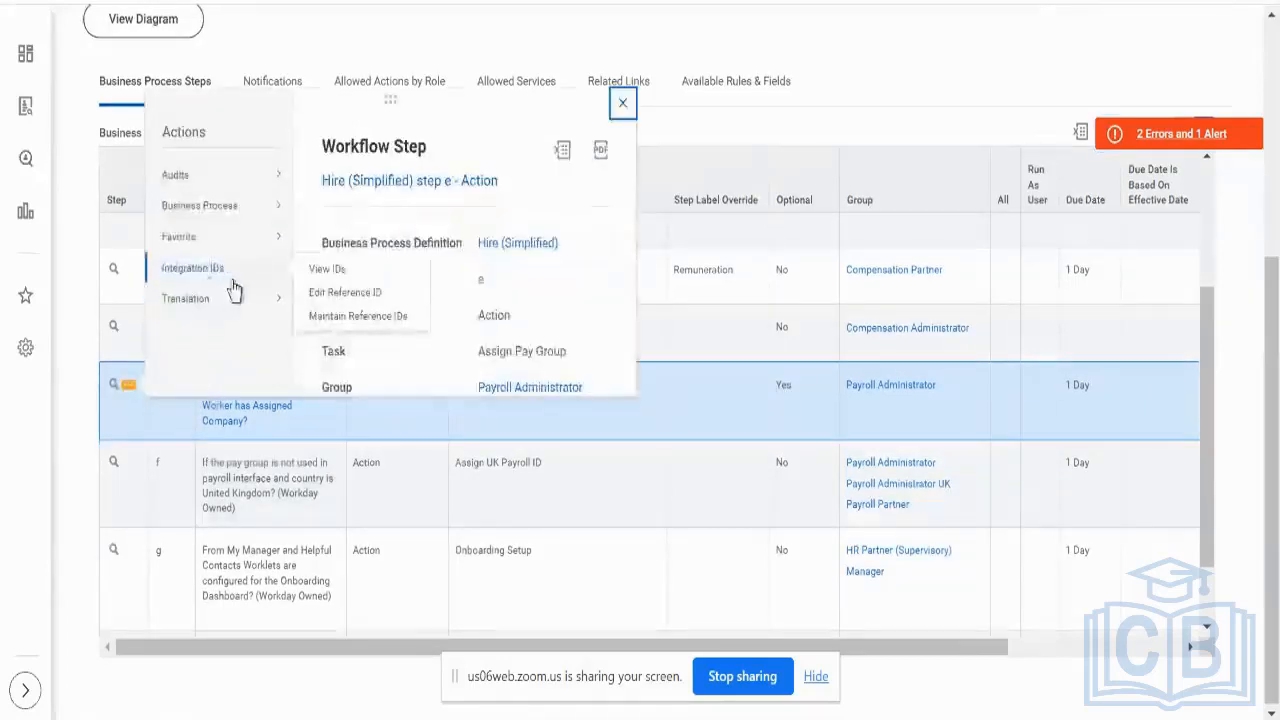
mouse_move(242, 212)
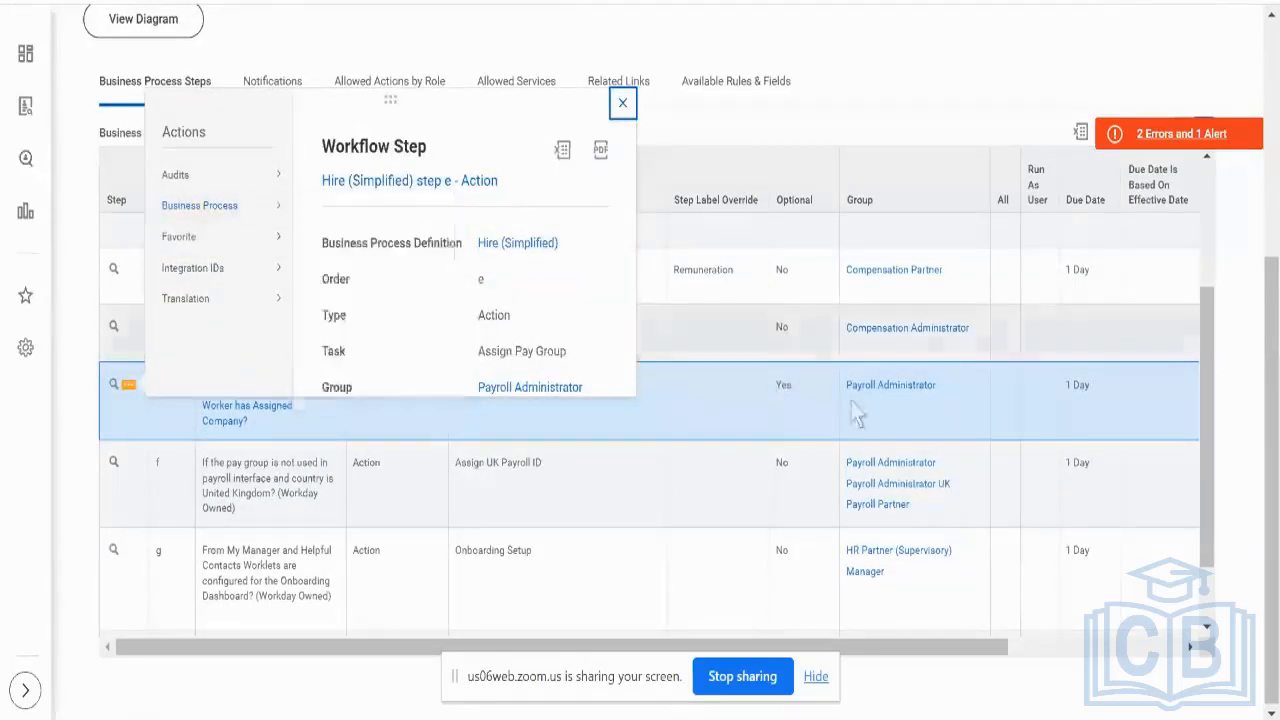
click(800, 423)
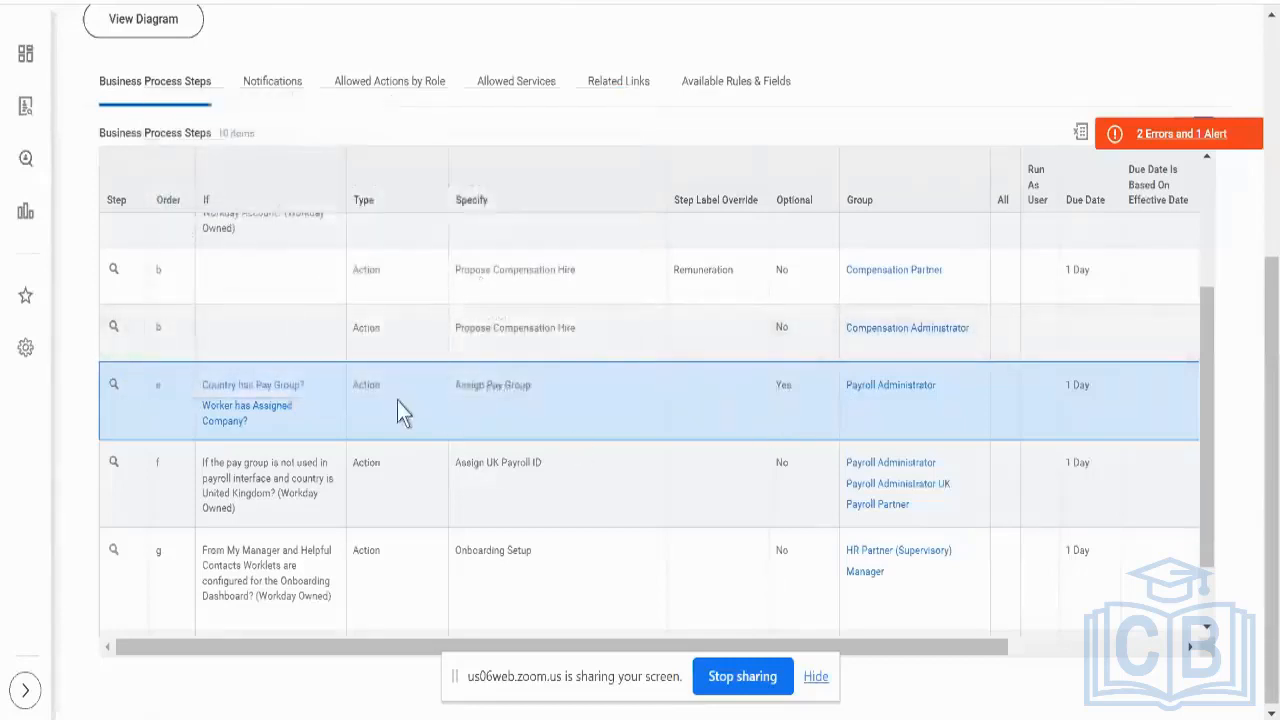
triple_click(496, 392)
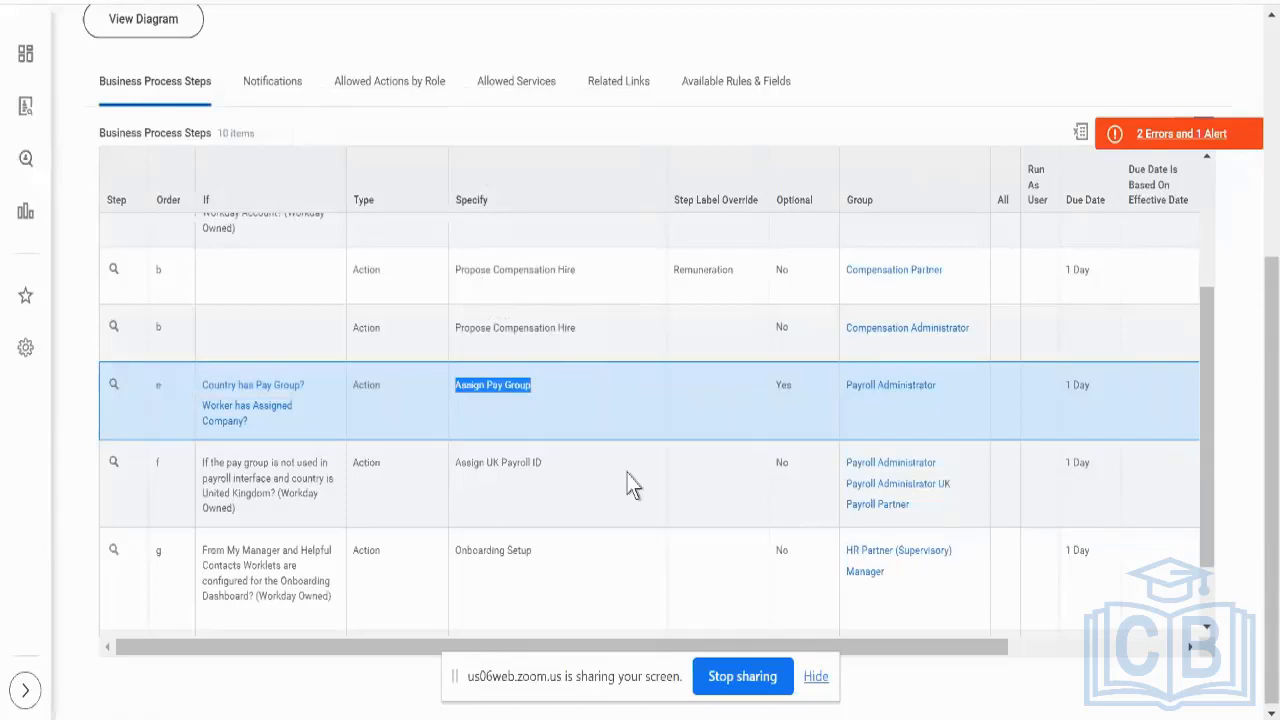
scroll(752, 532, down, 1)
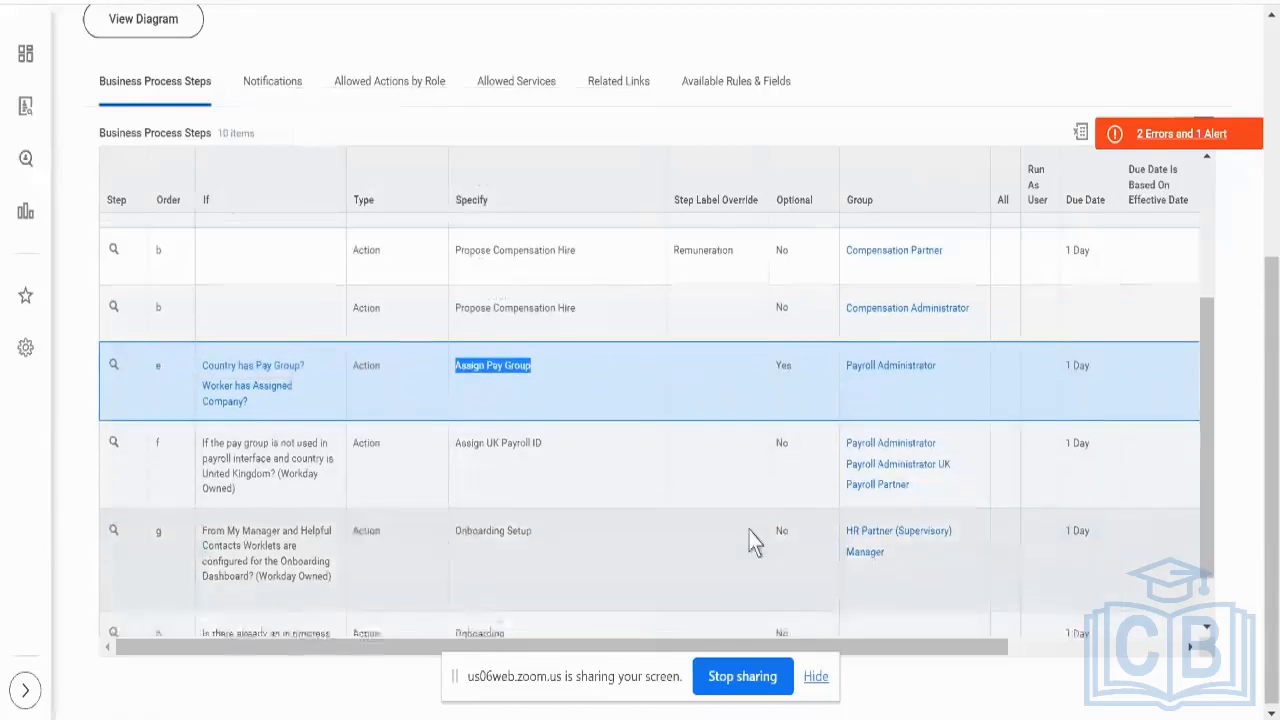
Step: Review the order g Onboarding Setup and order e Assign Pay Group rows, and view the related actions of the Assign Pay Group step
scroll(752, 540, down, 1)
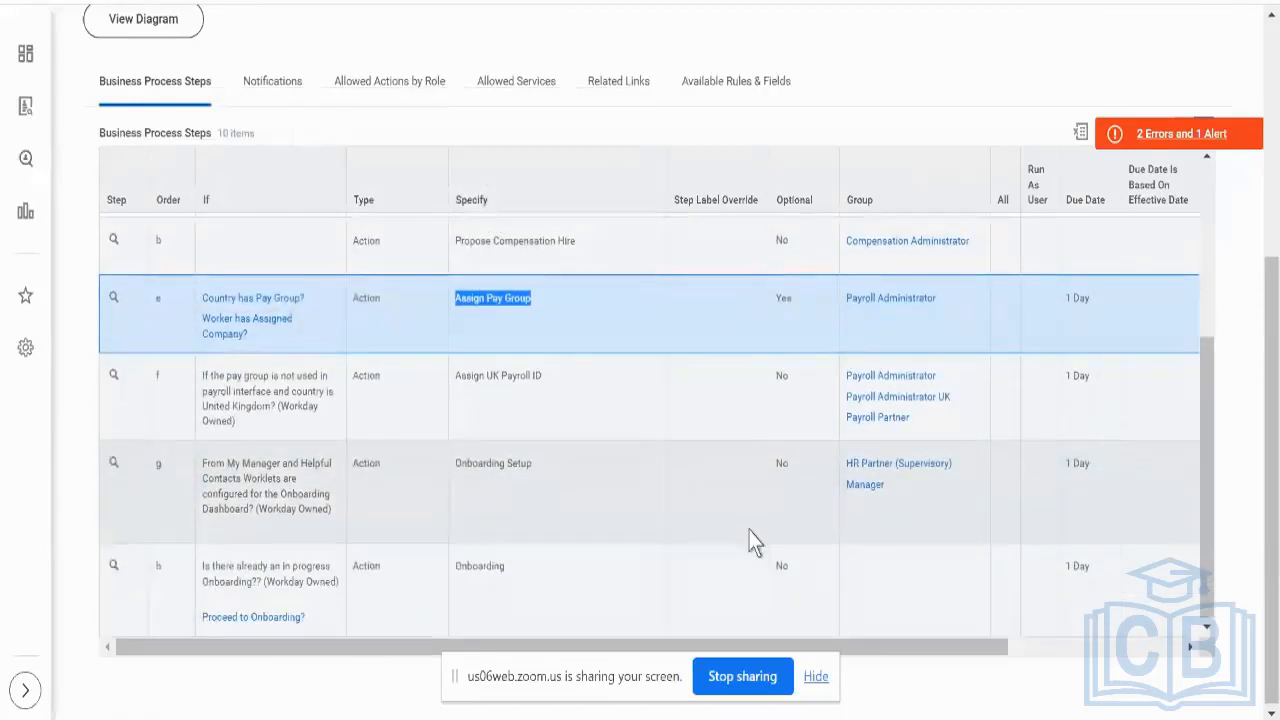
triple_click(524, 460)
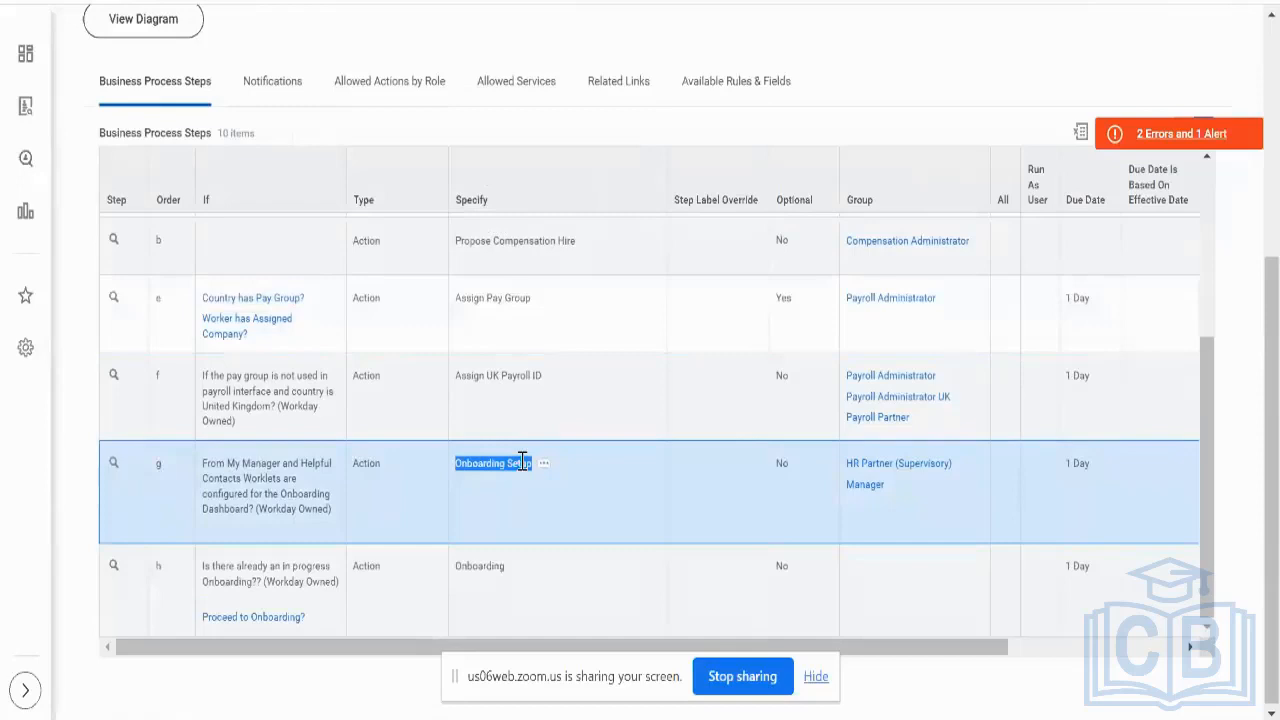
click(611, 314)
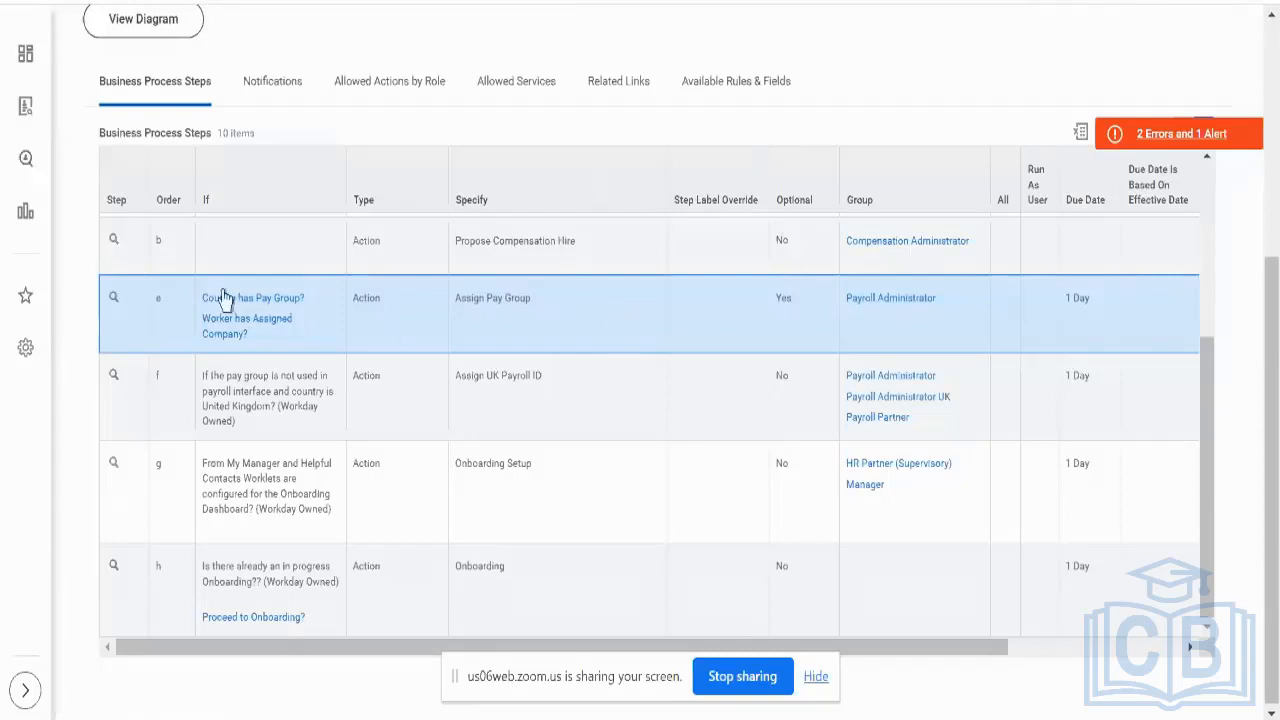
mouse_move(128, 302)
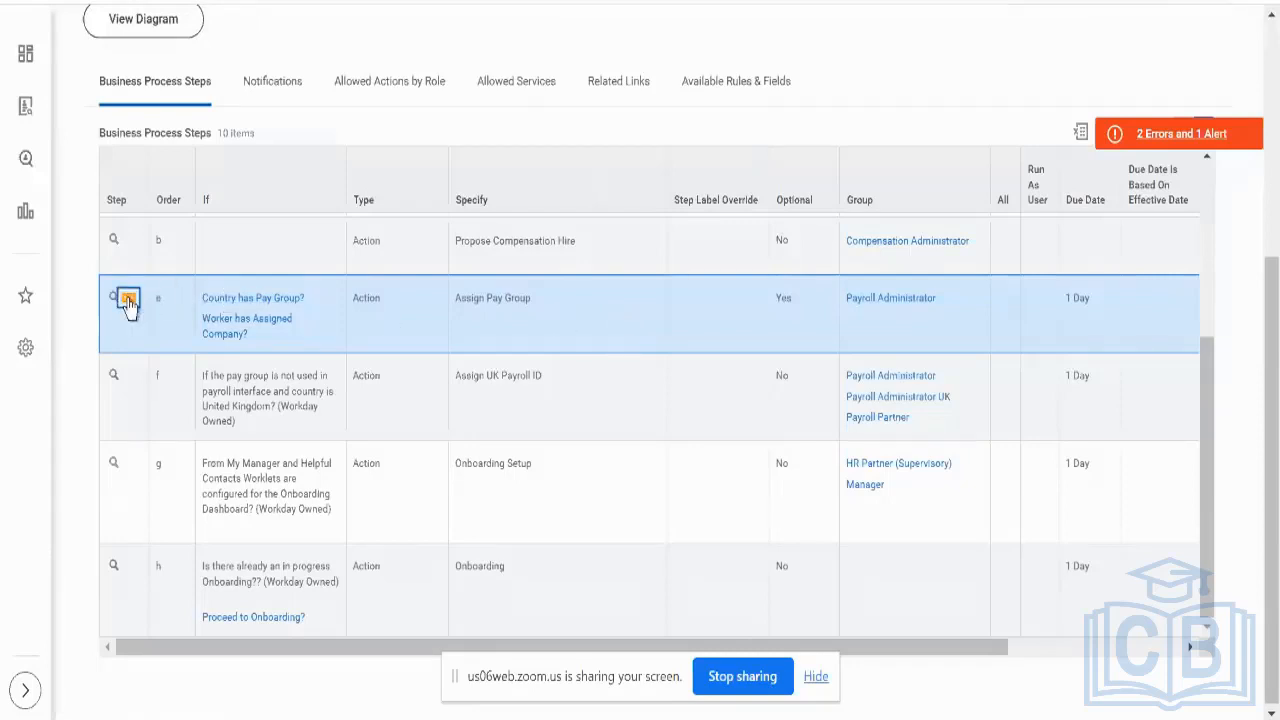
click(128, 300)
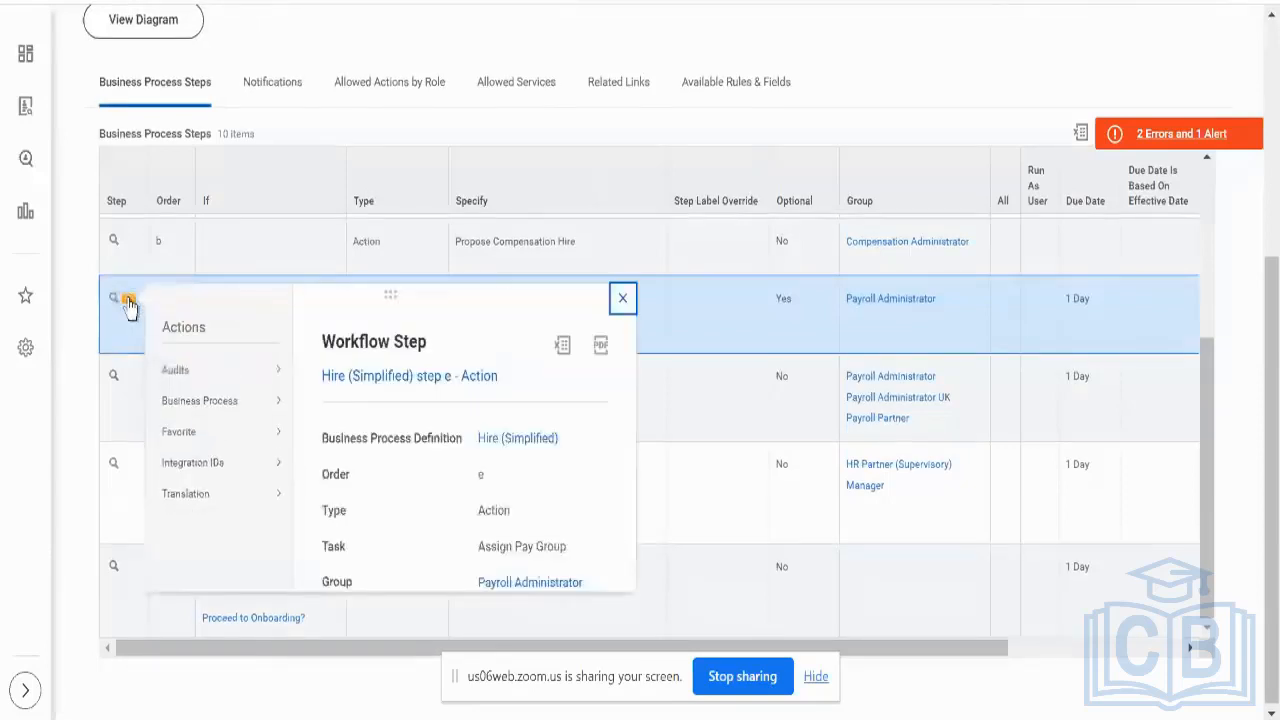
click(703, 320)
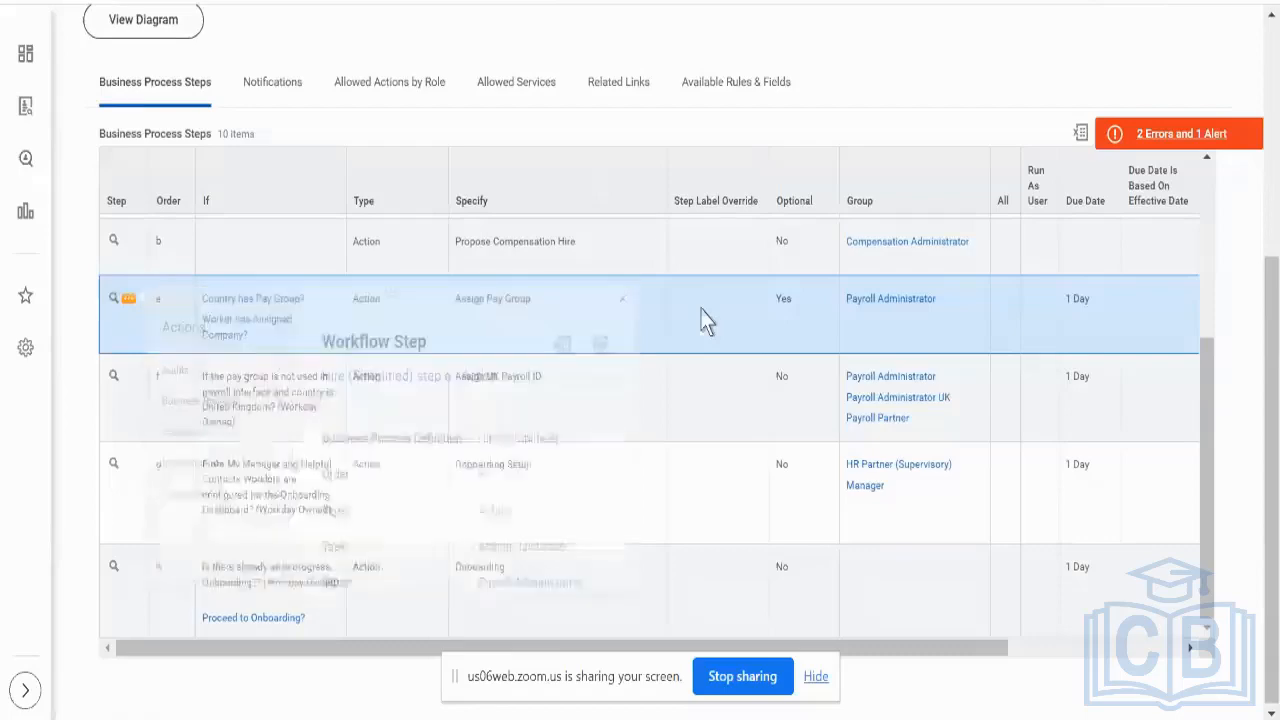
Step: Set the order e Assign Pay Group step as the completion step of Hire (Simplified), effective 18/09/2023
scroll(700, 320, up, 3)
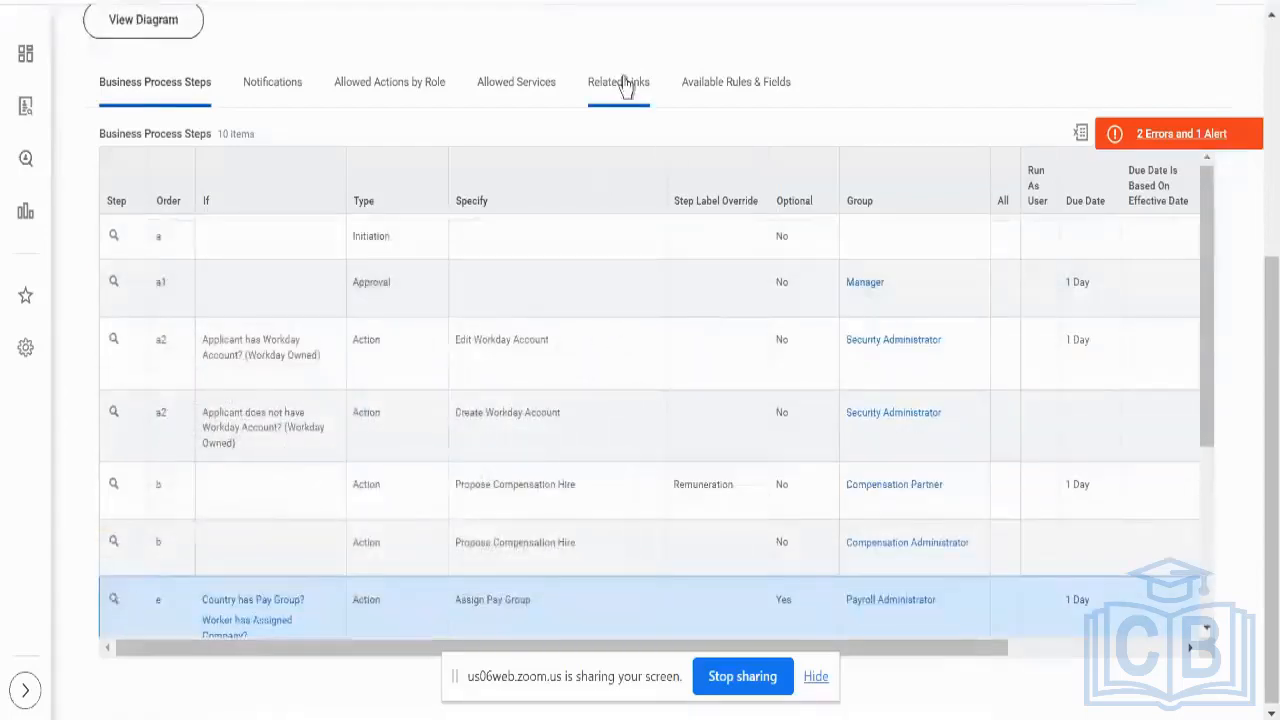
scroll(623, 84, up, 3)
scroll(395, 95, up, 2)
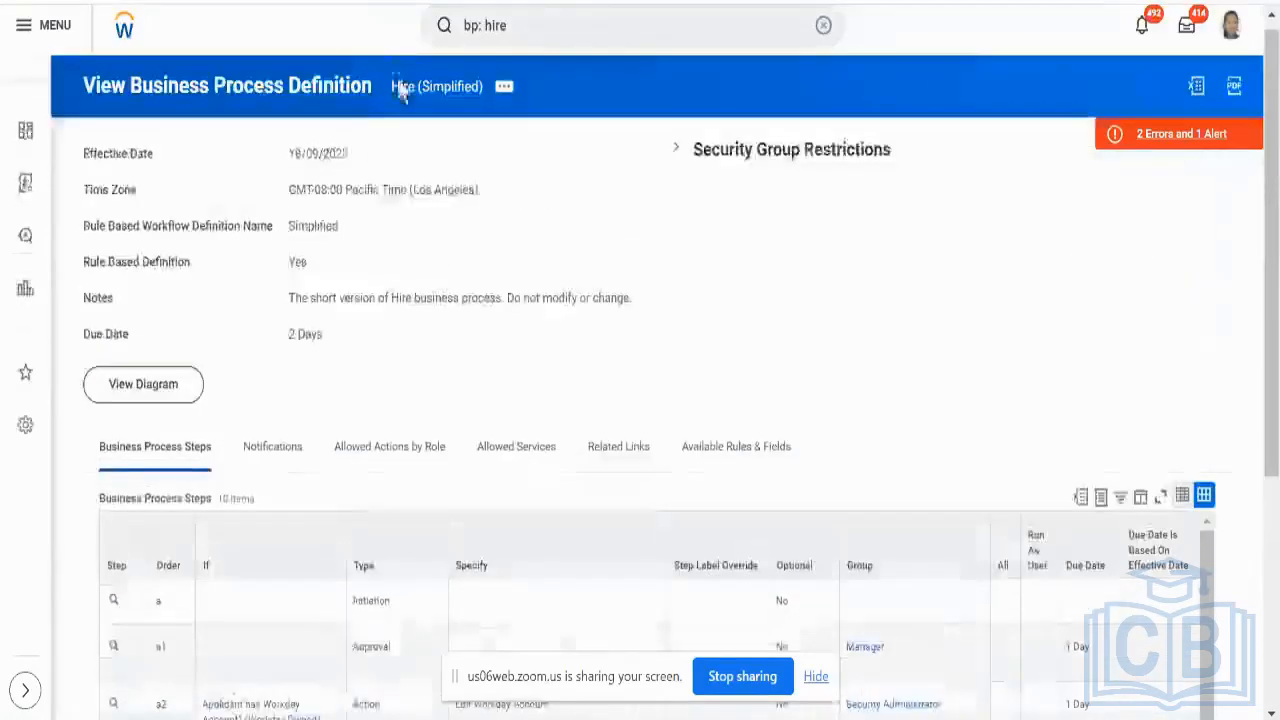
scroll(526, 238, down, 3)
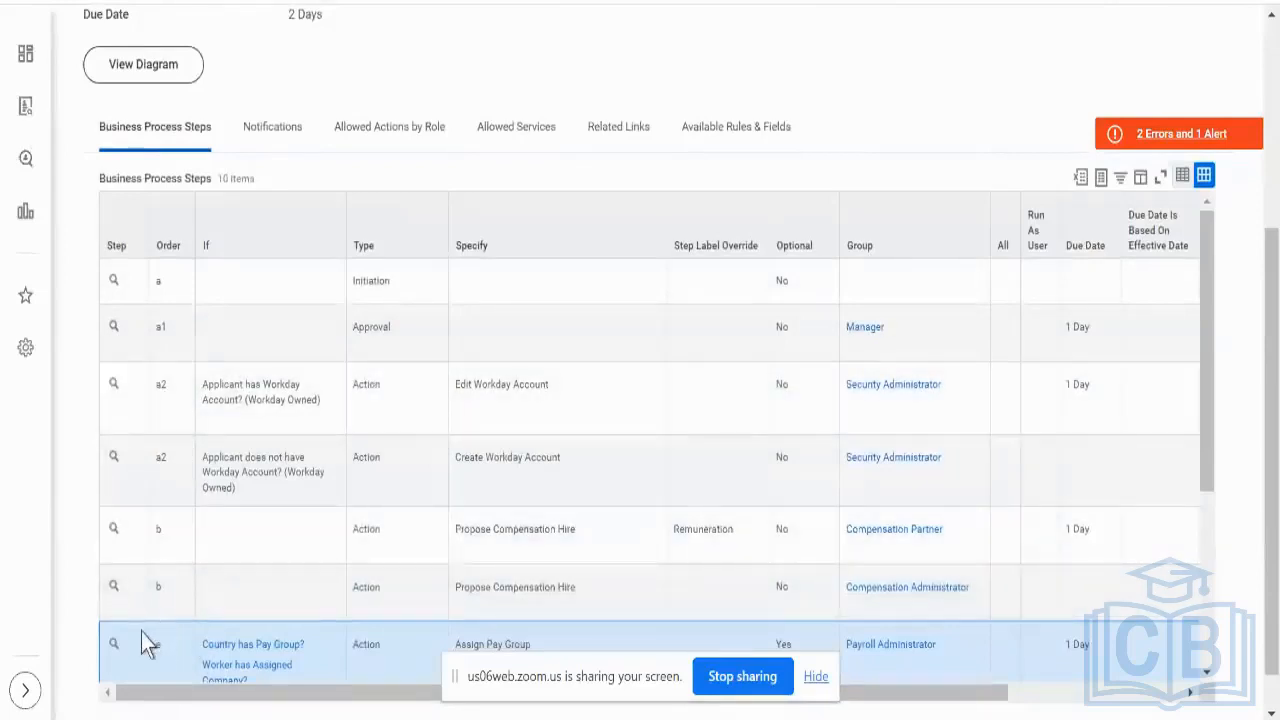
mouse_move(125, 648)
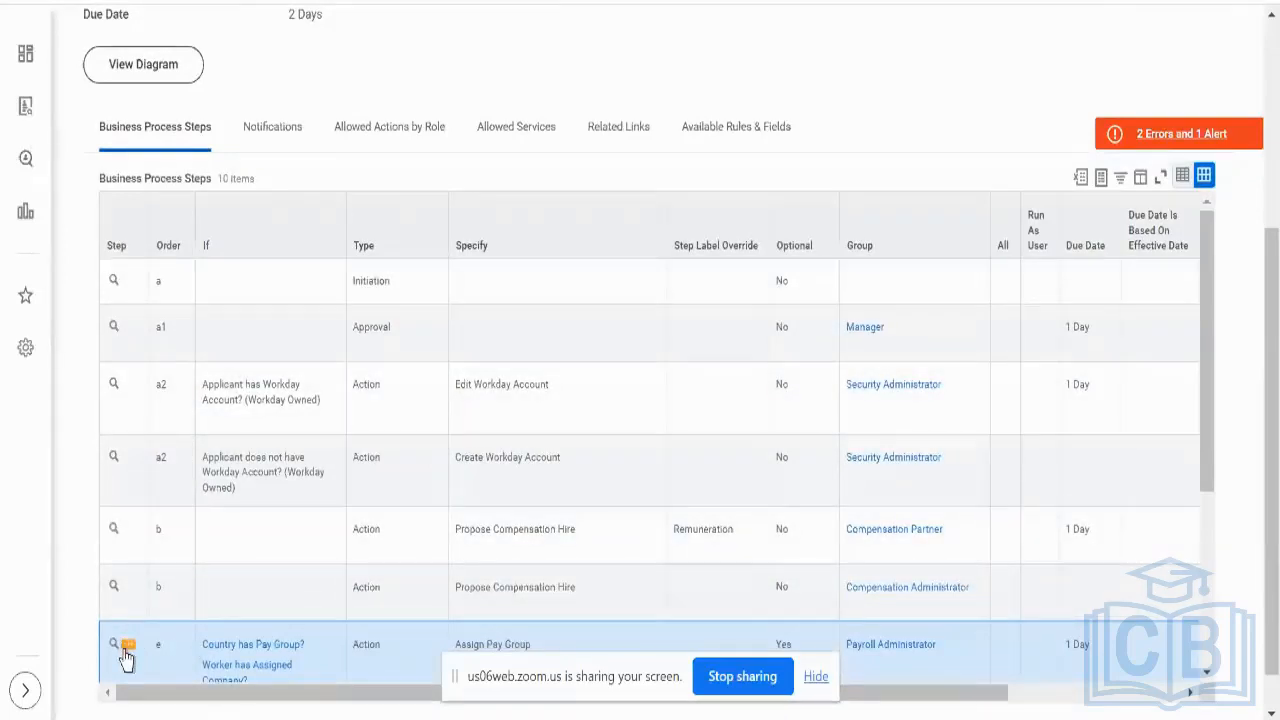
click(126, 650)
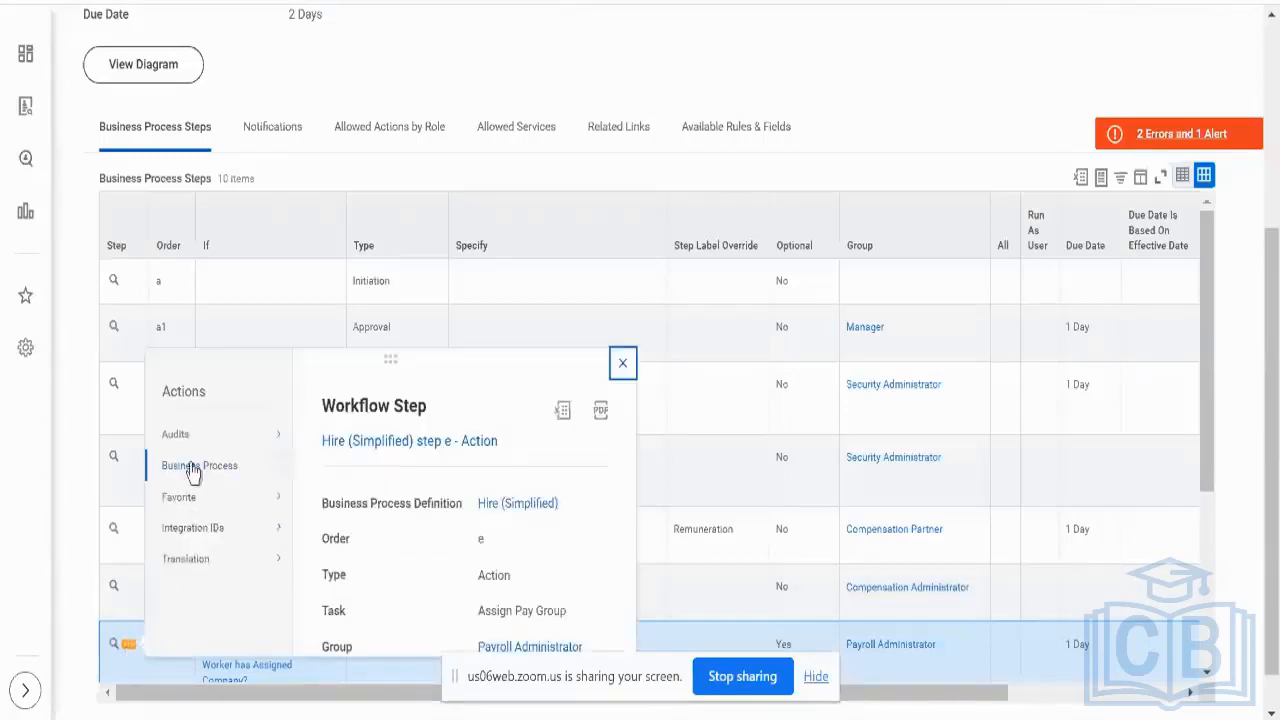
mouse_move(193, 470)
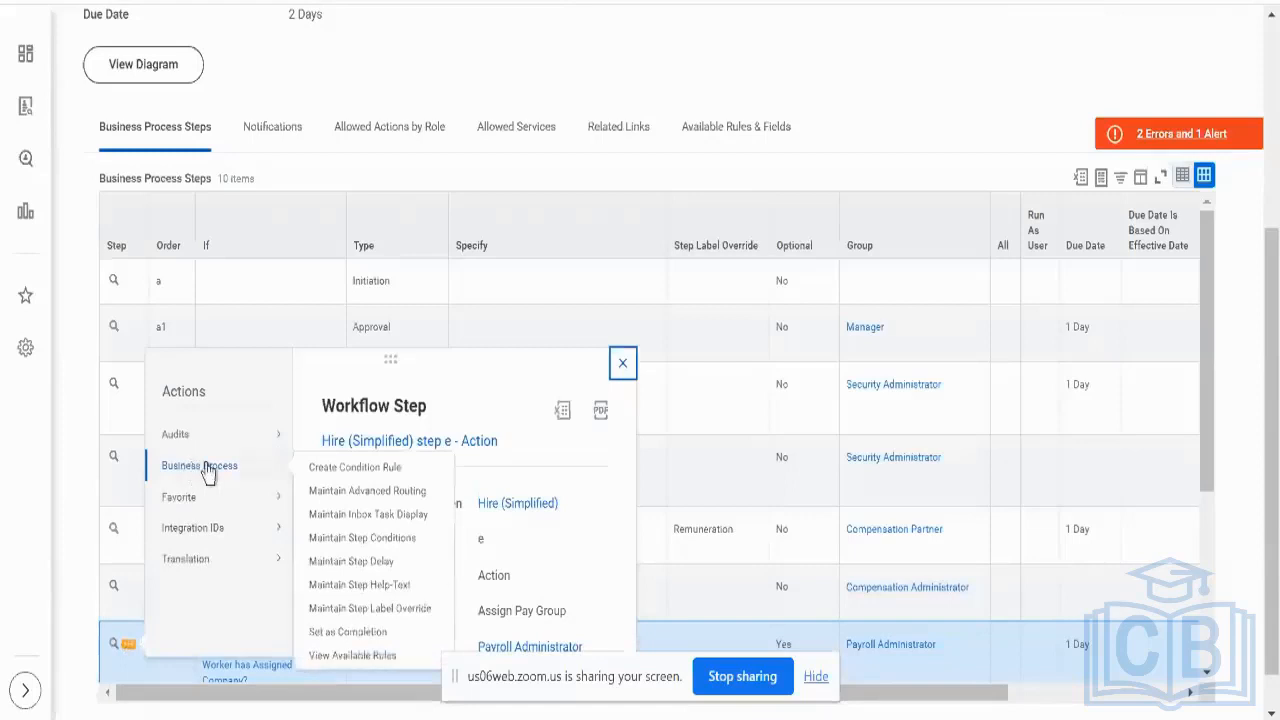
click(330, 637)
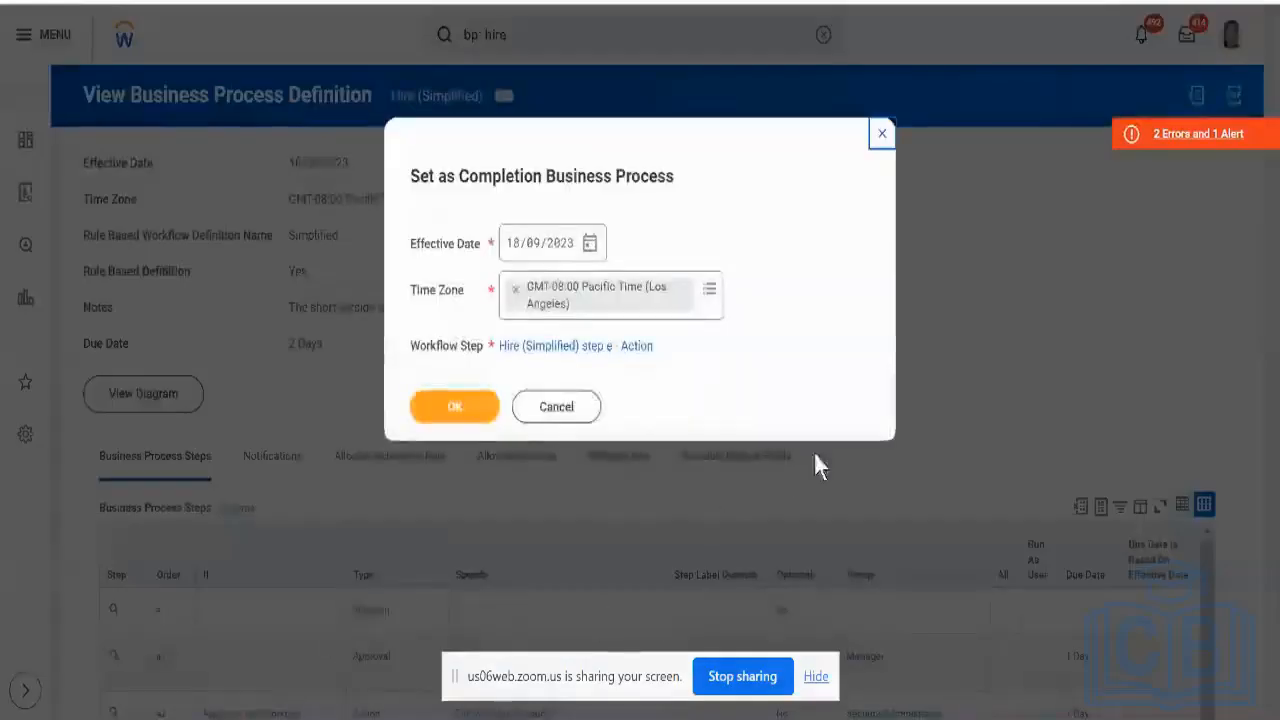
click(472, 422)
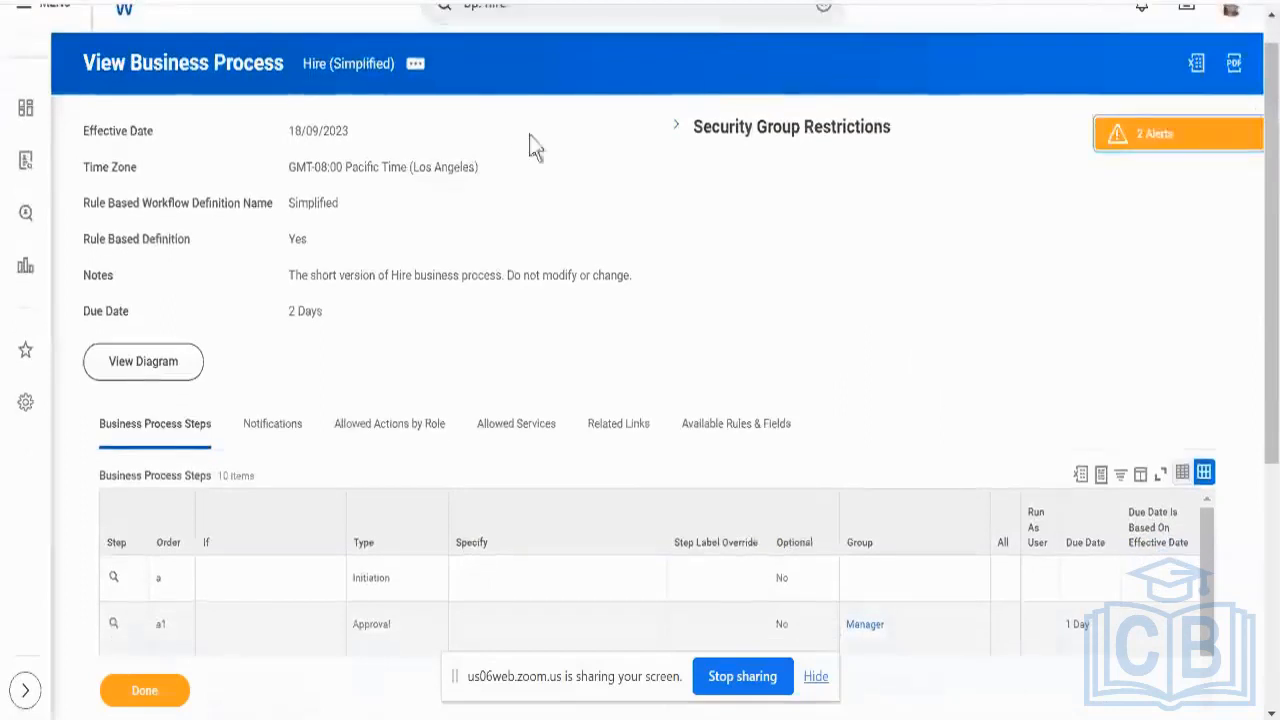
Step: Open the Hire (Simplified) business process definition for editing with effective date 18/09/2023
click(418, 68)
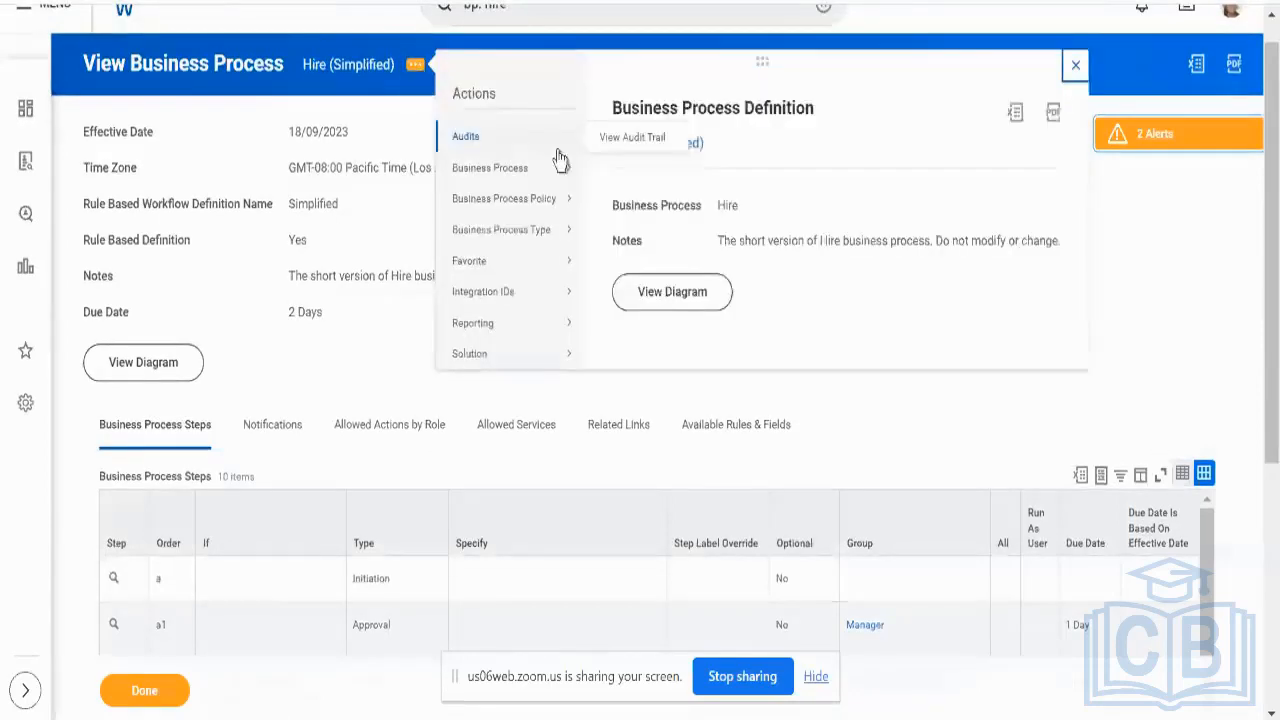
mouse_move(566, 170)
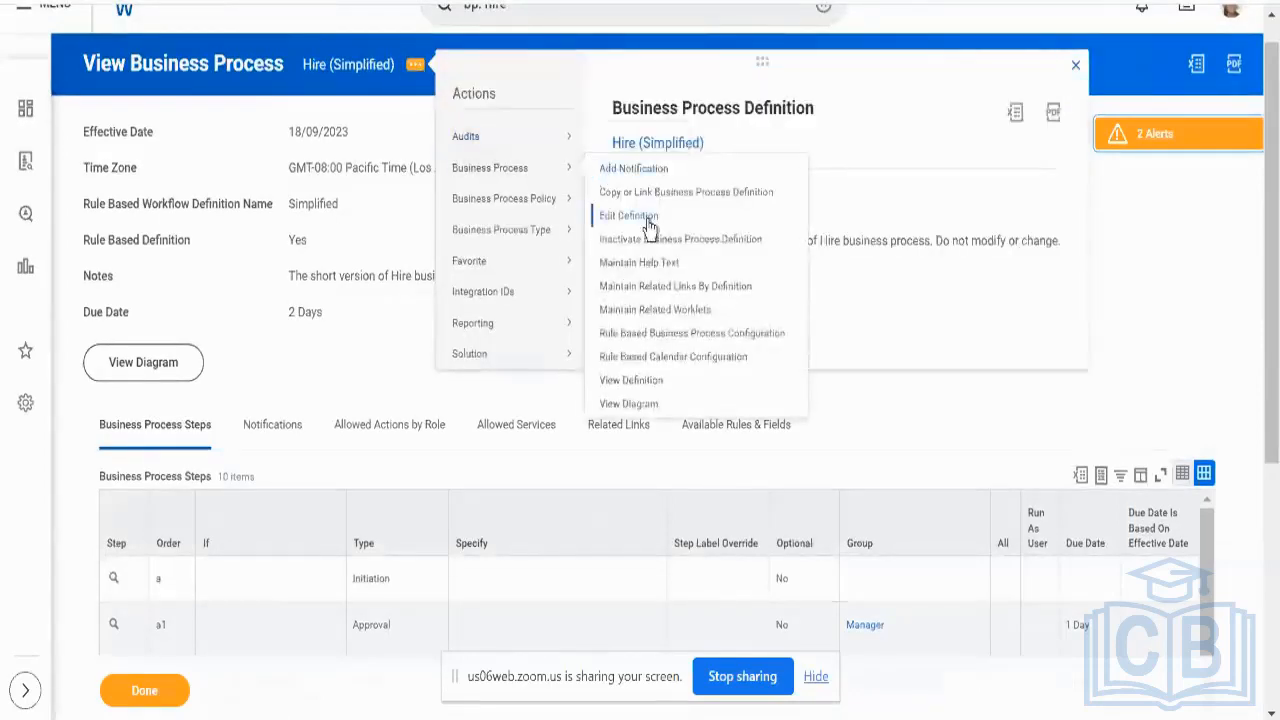
click(647, 217)
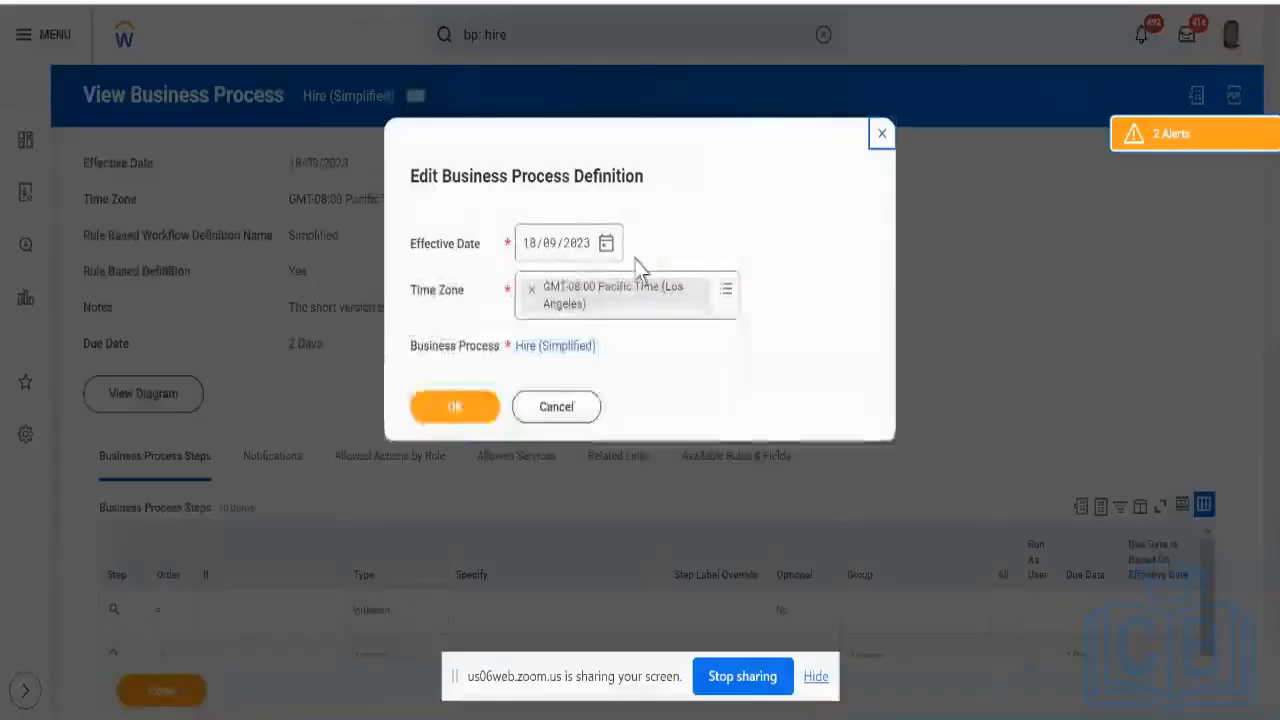
click(478, 412)
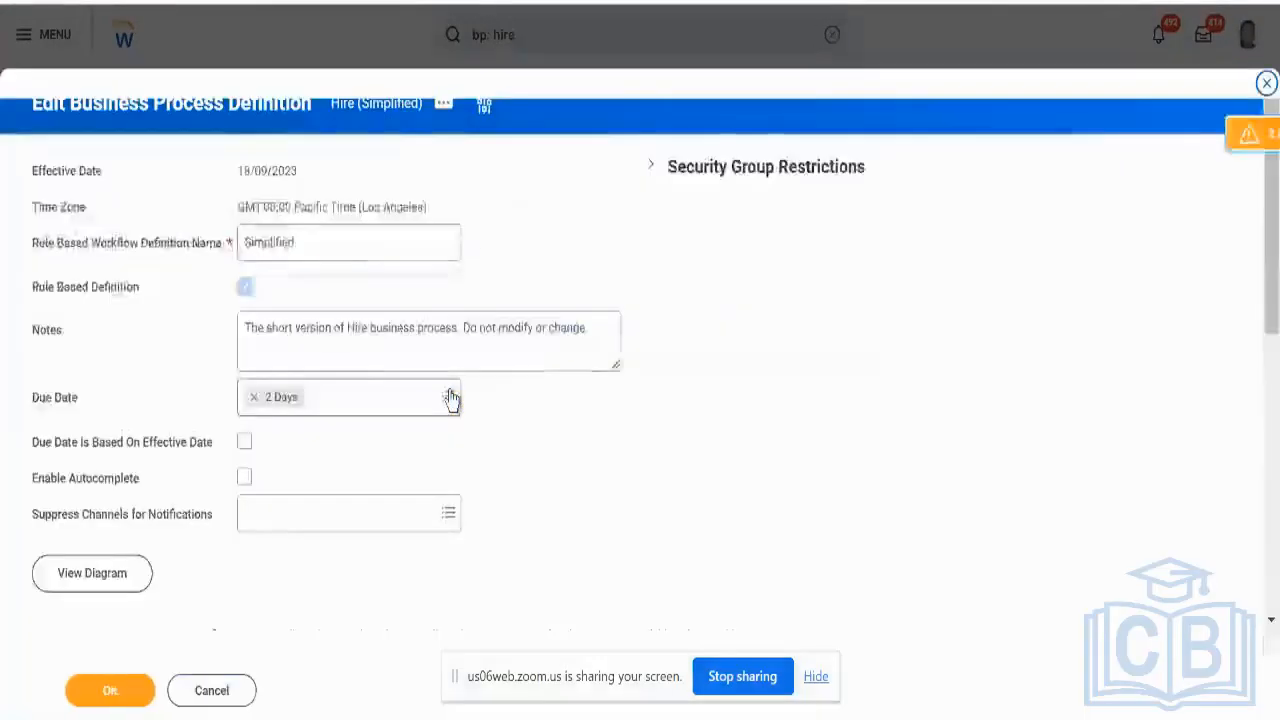
Step: Remove the second order b Propose Compensation Hire step from the business process steps and save the definition
scroll(450, 398, down, 4)
scroll(361, 452, down, 2)
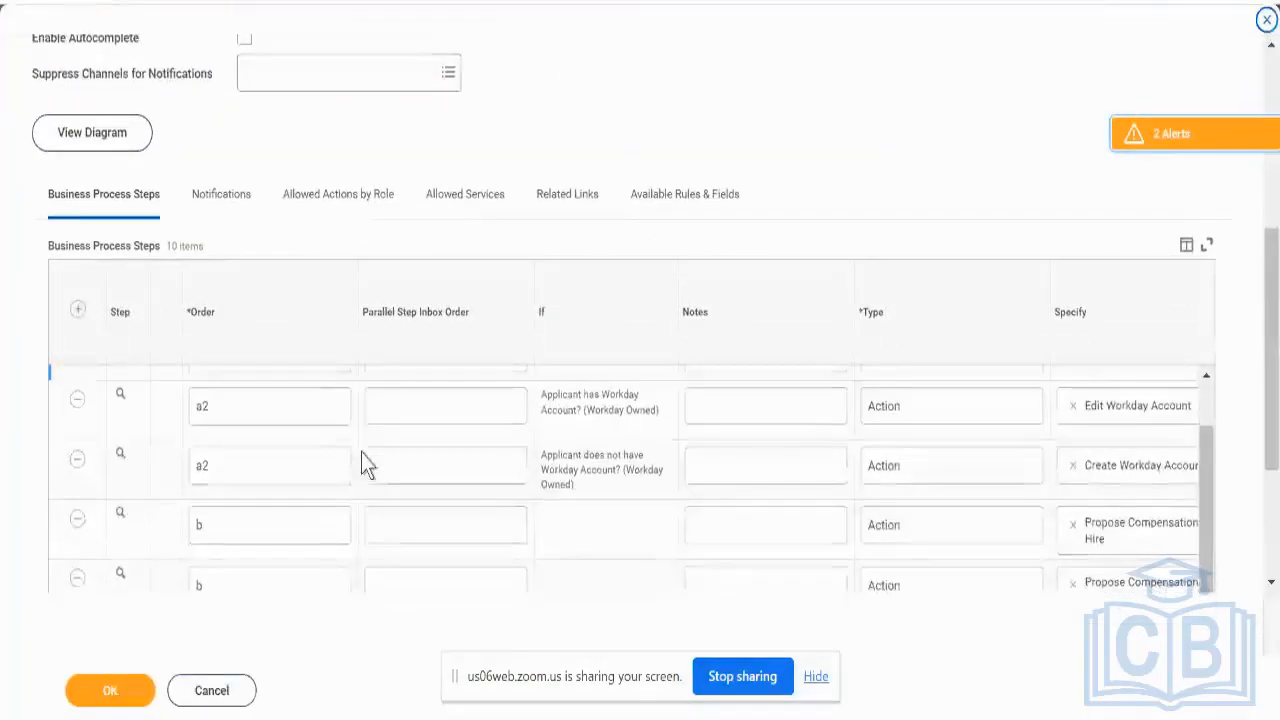
scroll(361, 452, down, 1)
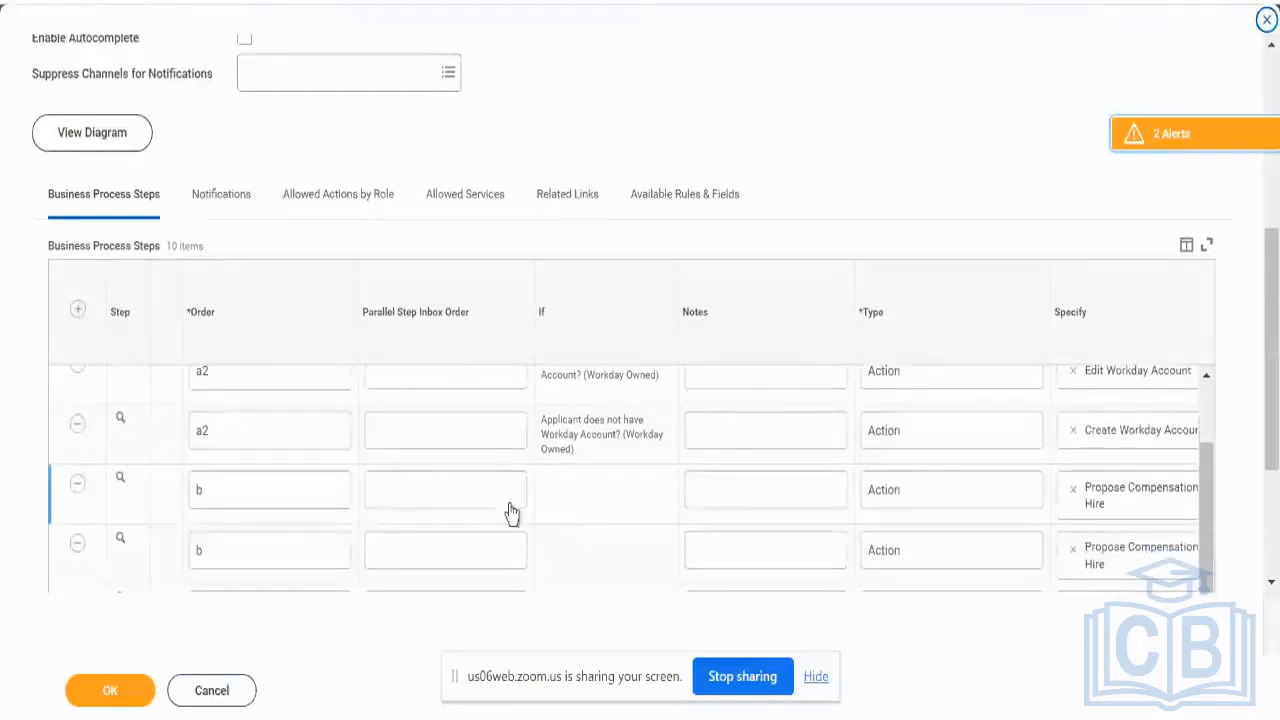
scroll(510, 512, right, 3)
scroll(510, 512, left, 3)
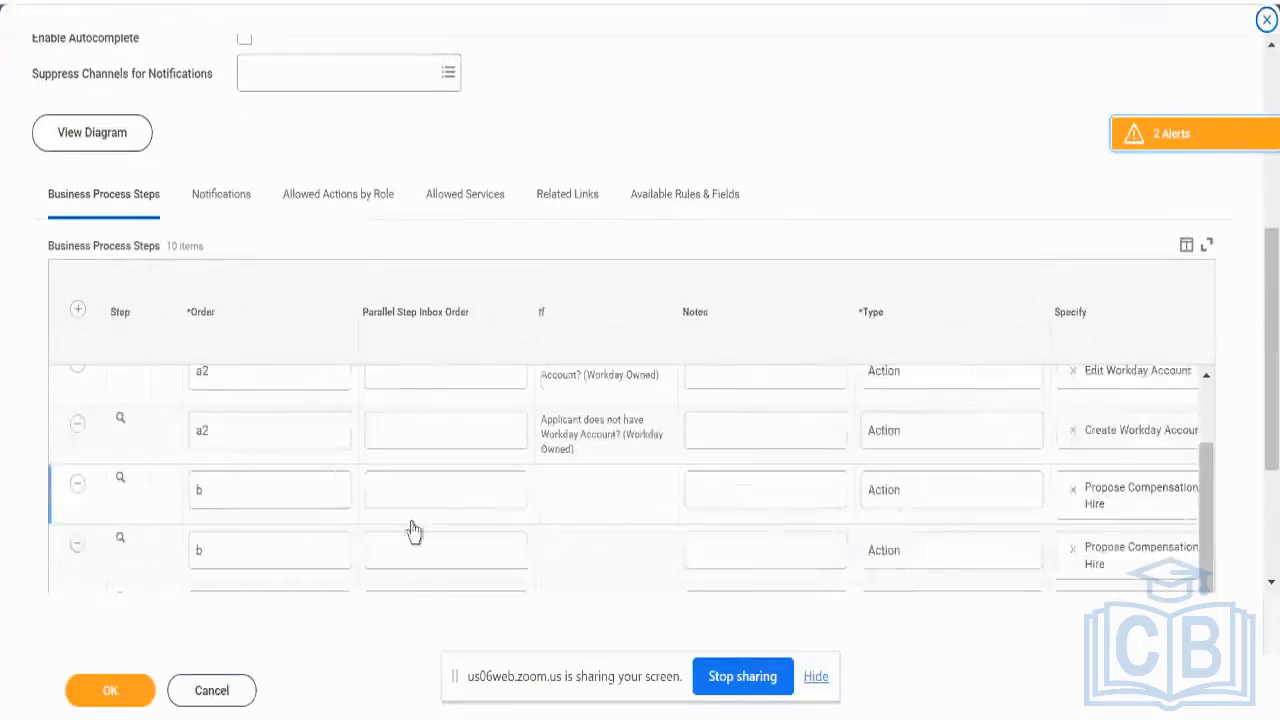
click(78, 545)
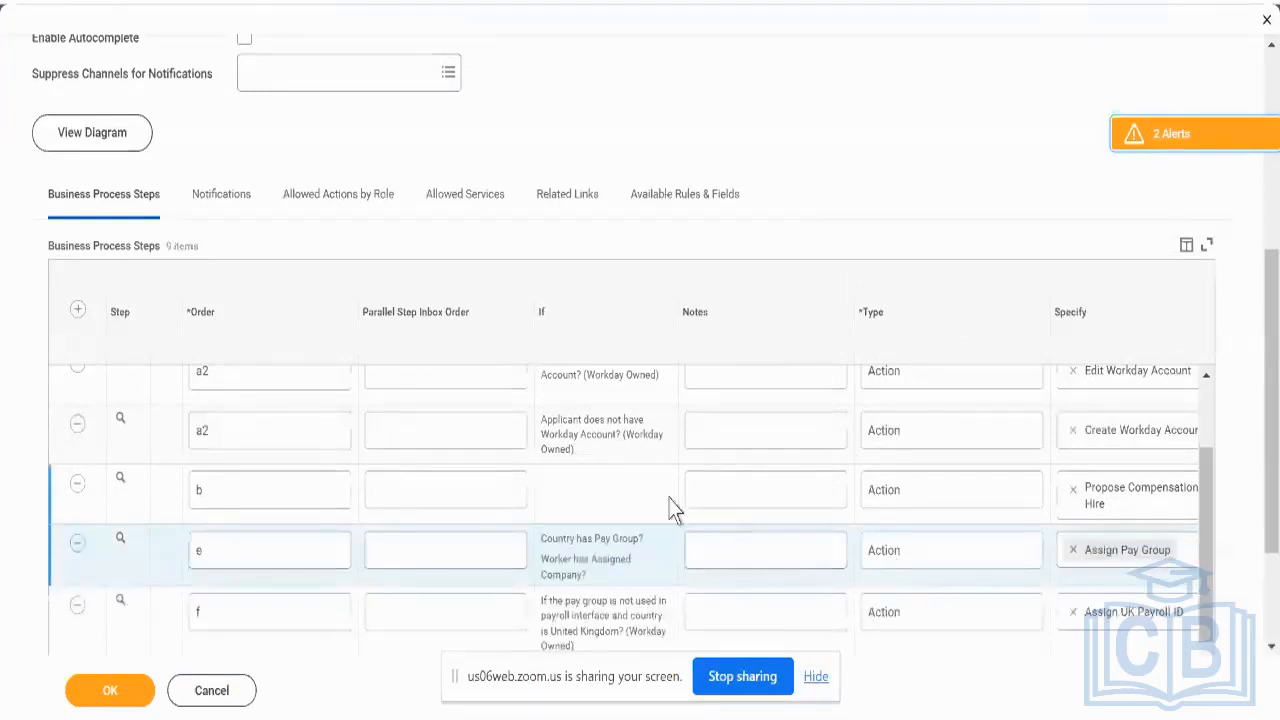
click(140, 693)
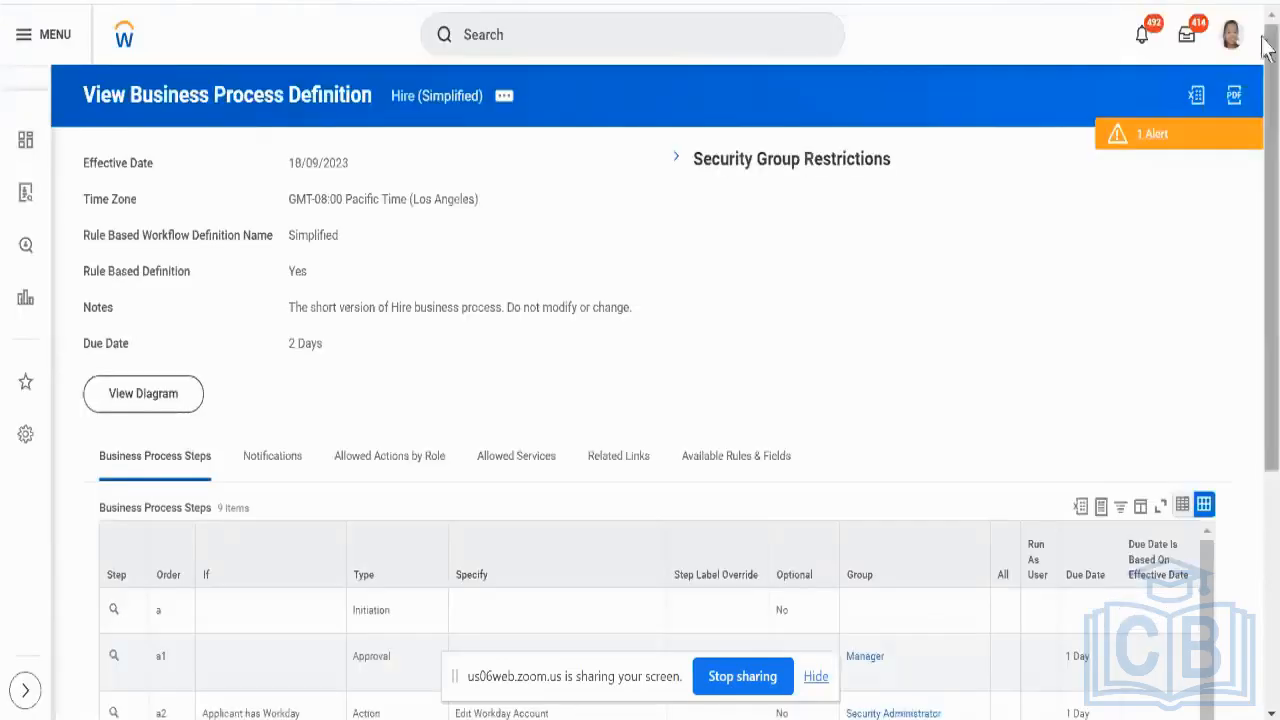
Step: View the signed-in worker's profile and open its supervisory organization, Technology Consulting - NA
click(1231, 36)
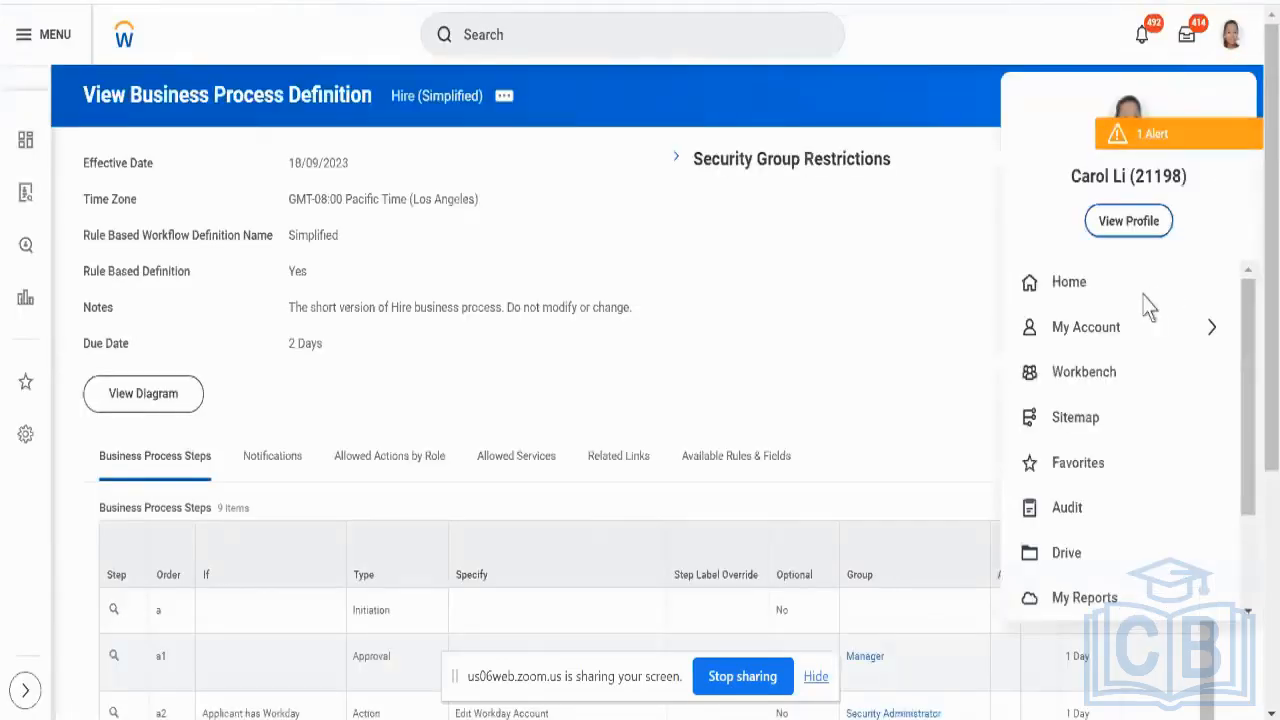
click(1126, 229)
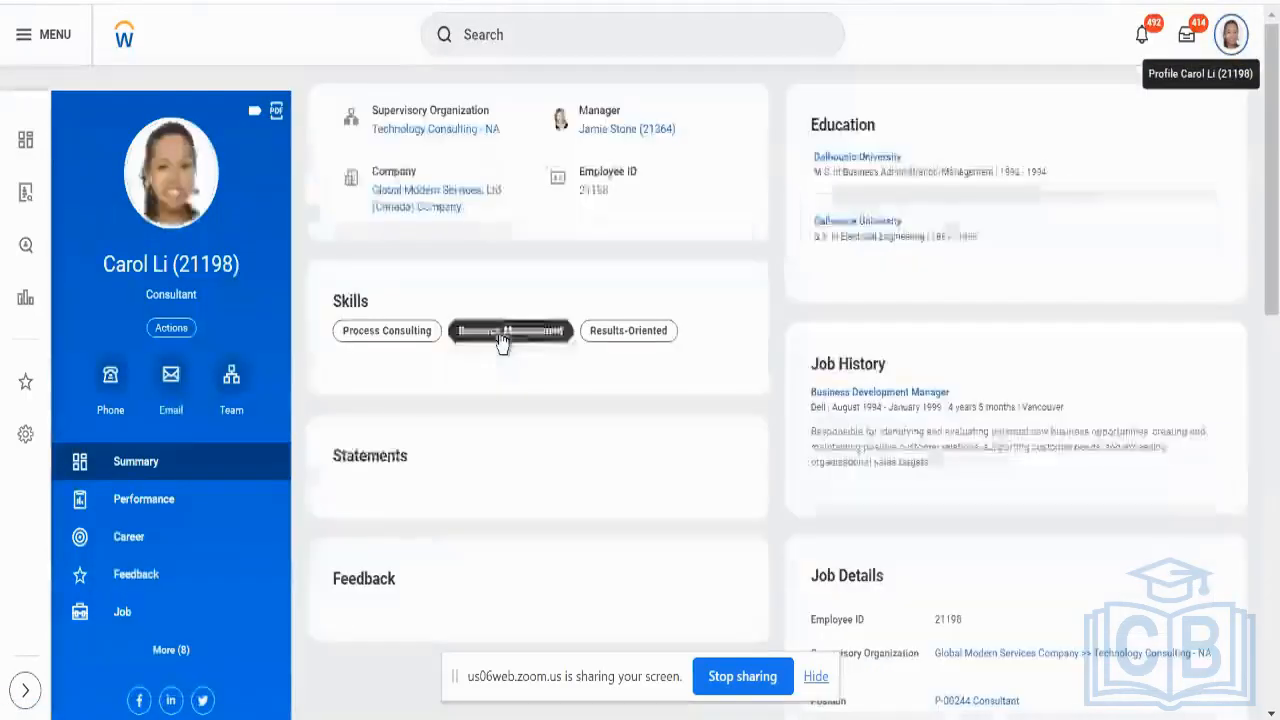
click(442, 135)
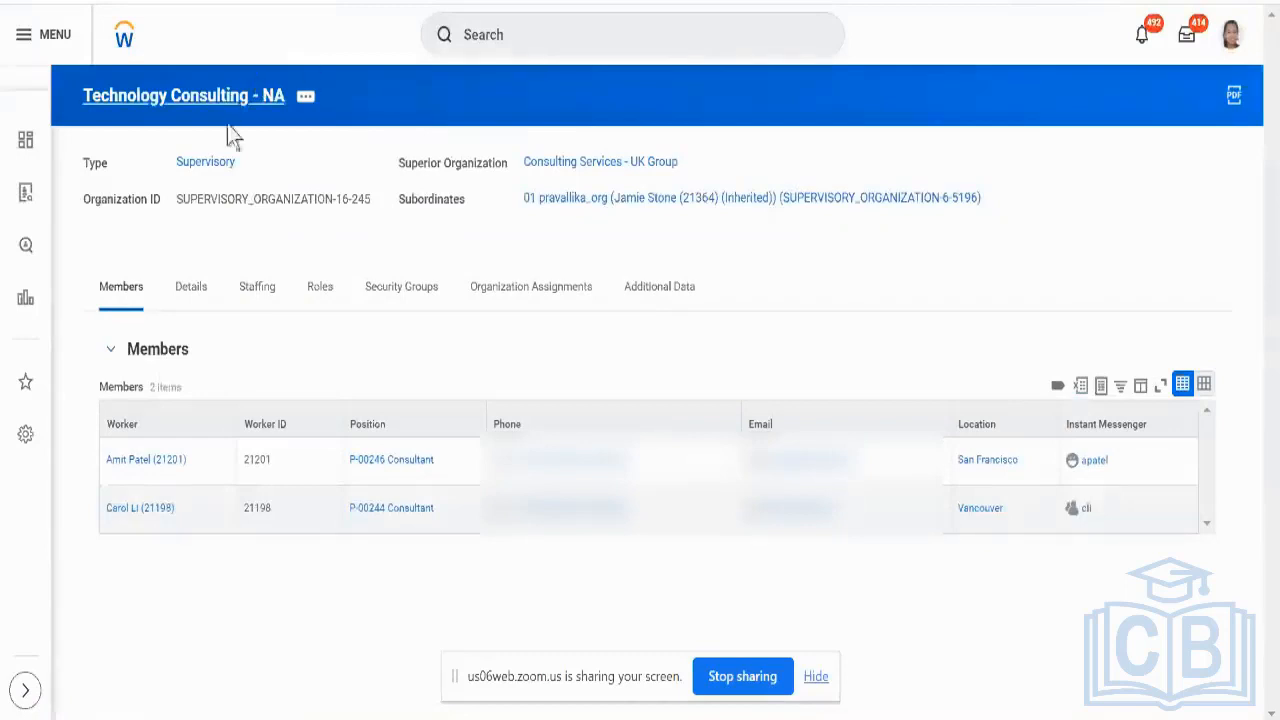
Step: Review the organization's staffing model and its in-progress position and staffing actions, and return to the member list
click(262, 298)
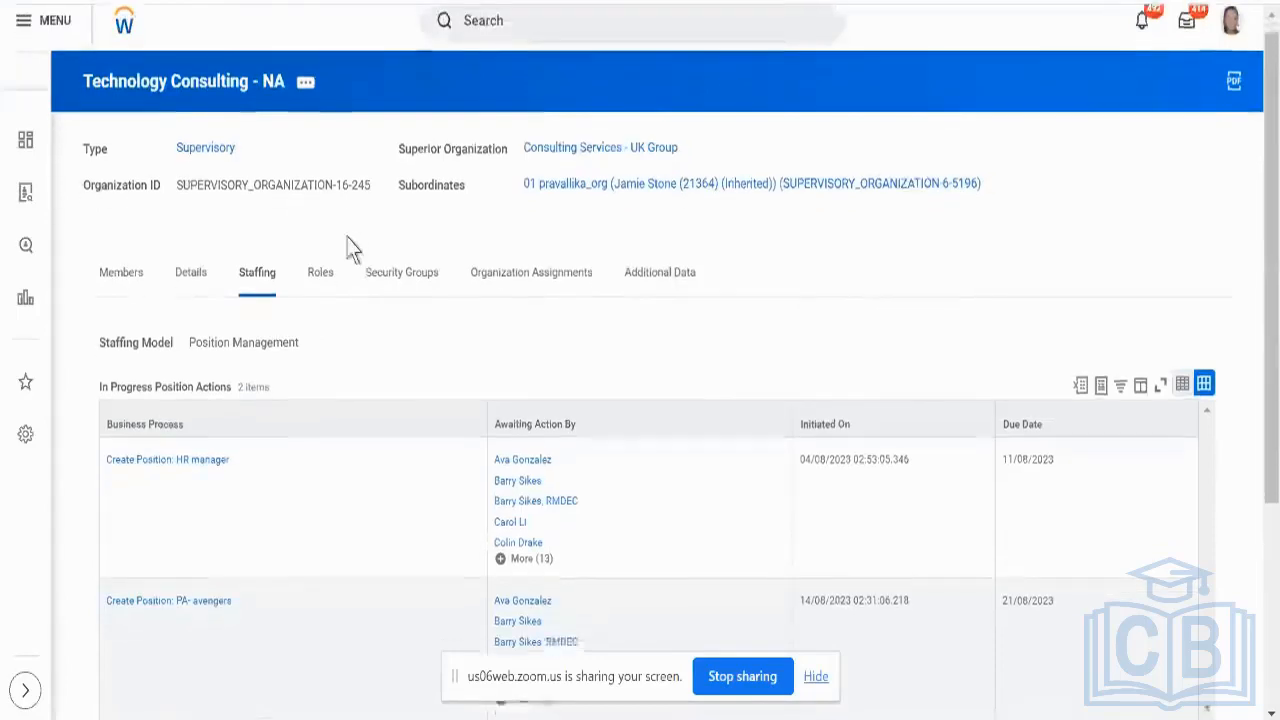
scroll(350, 248, down, 2)
scroll(350, 248, down, 1)
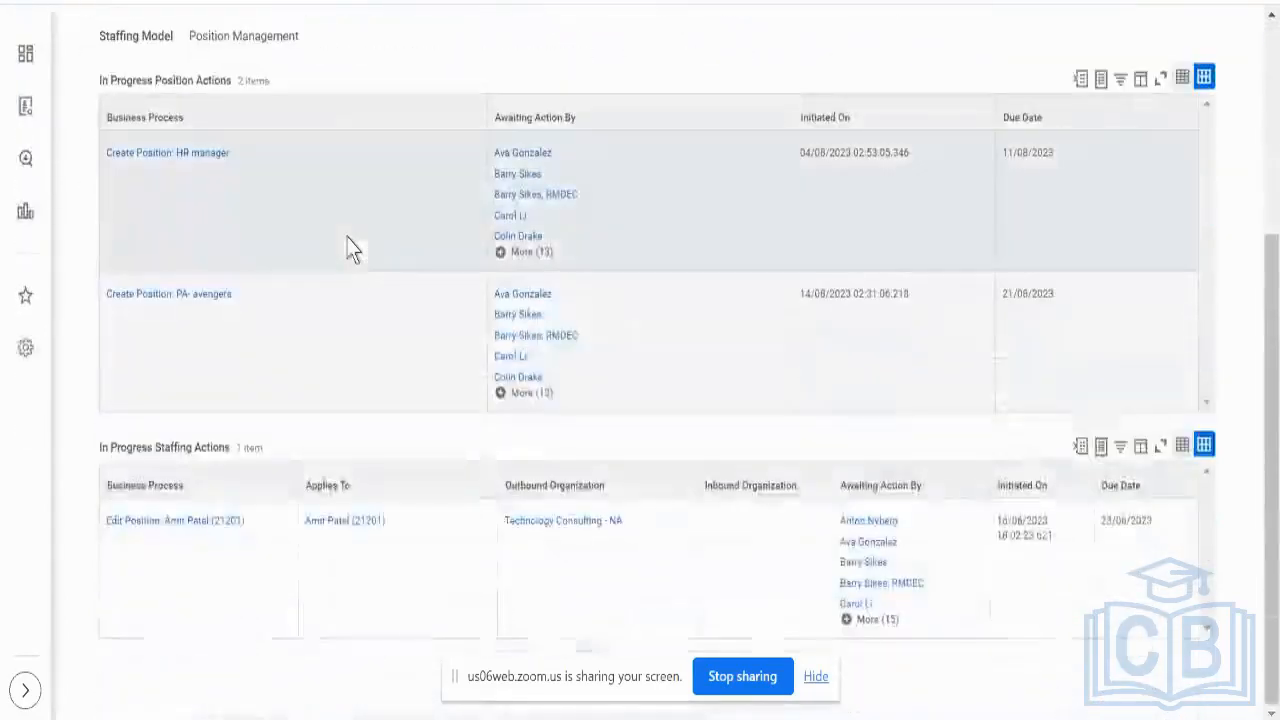
scroll(367, 428, up, 3)
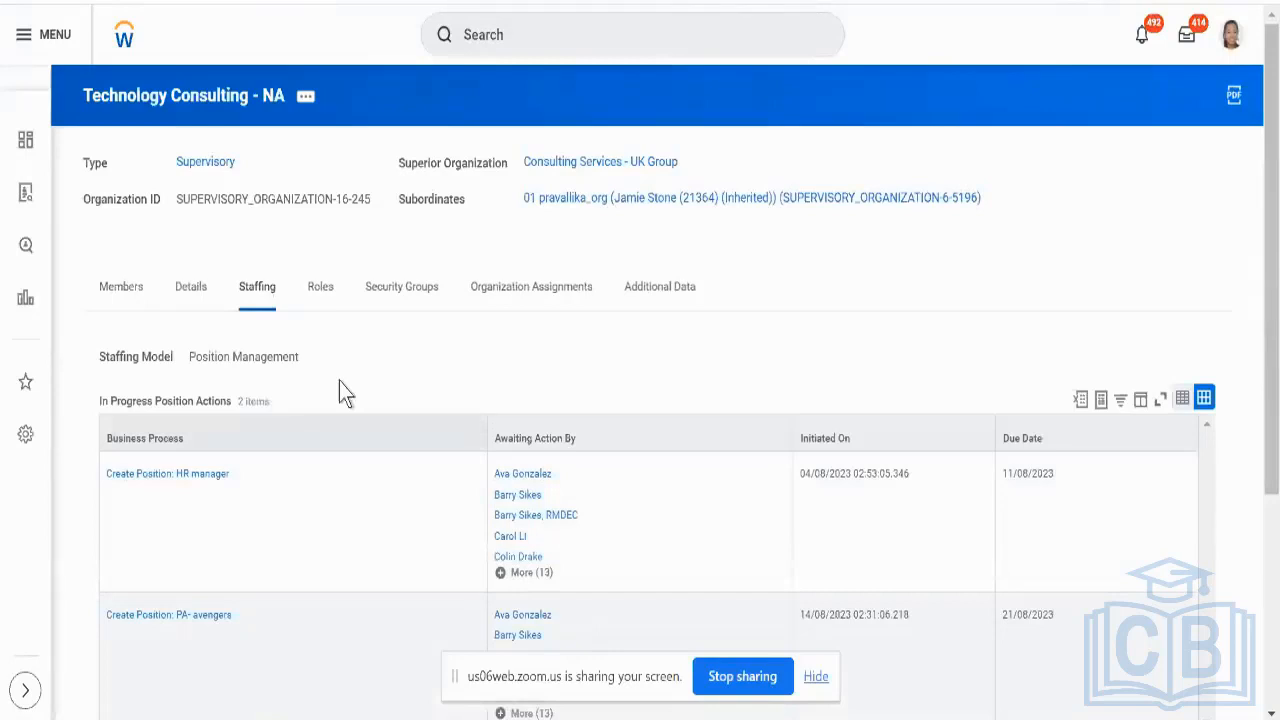
click(134, 288)
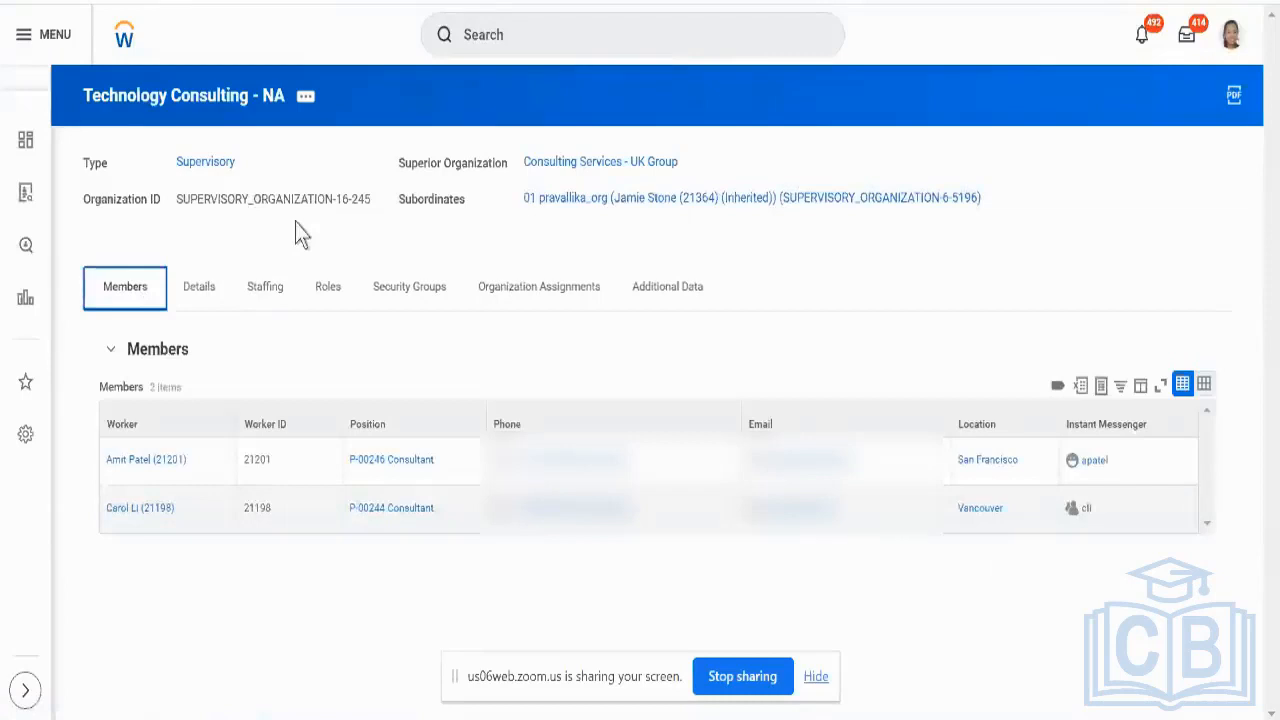
Step: Start creating a position in the Technology Consulting - NA supervisory organization
click(305, 96)
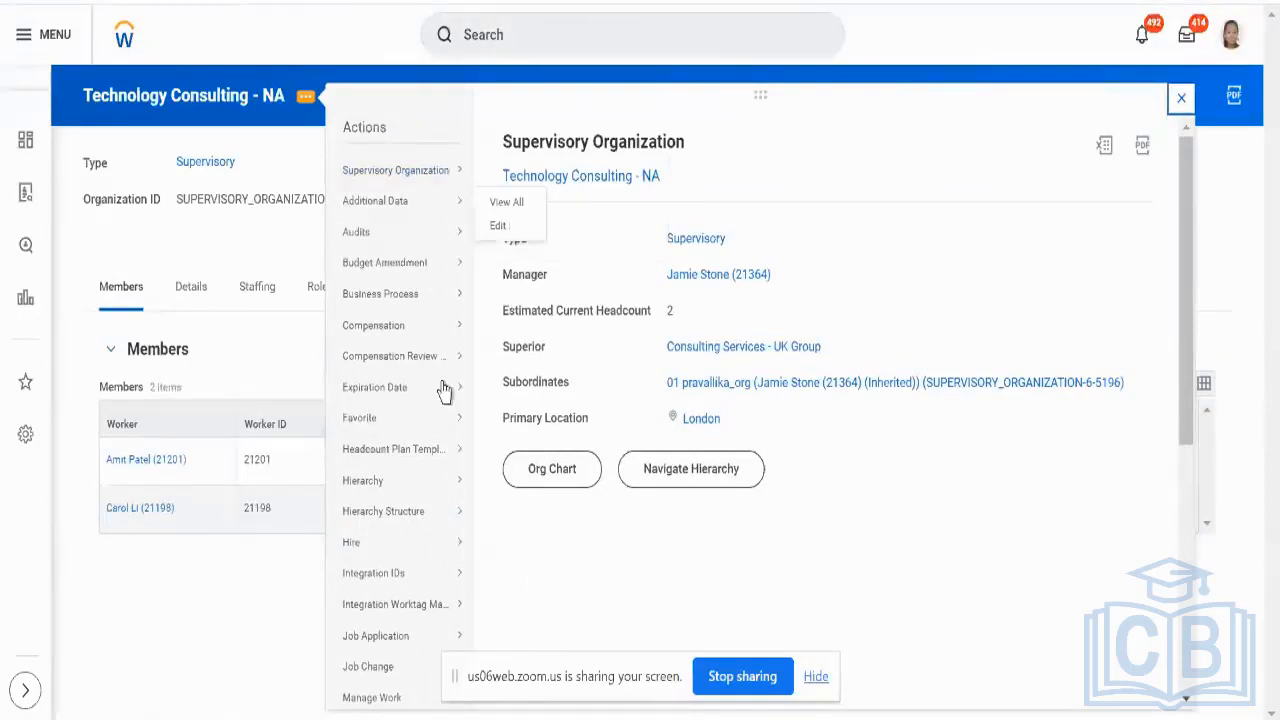
scroll(443, 390, down, 2)
mouse_move(400, 433)
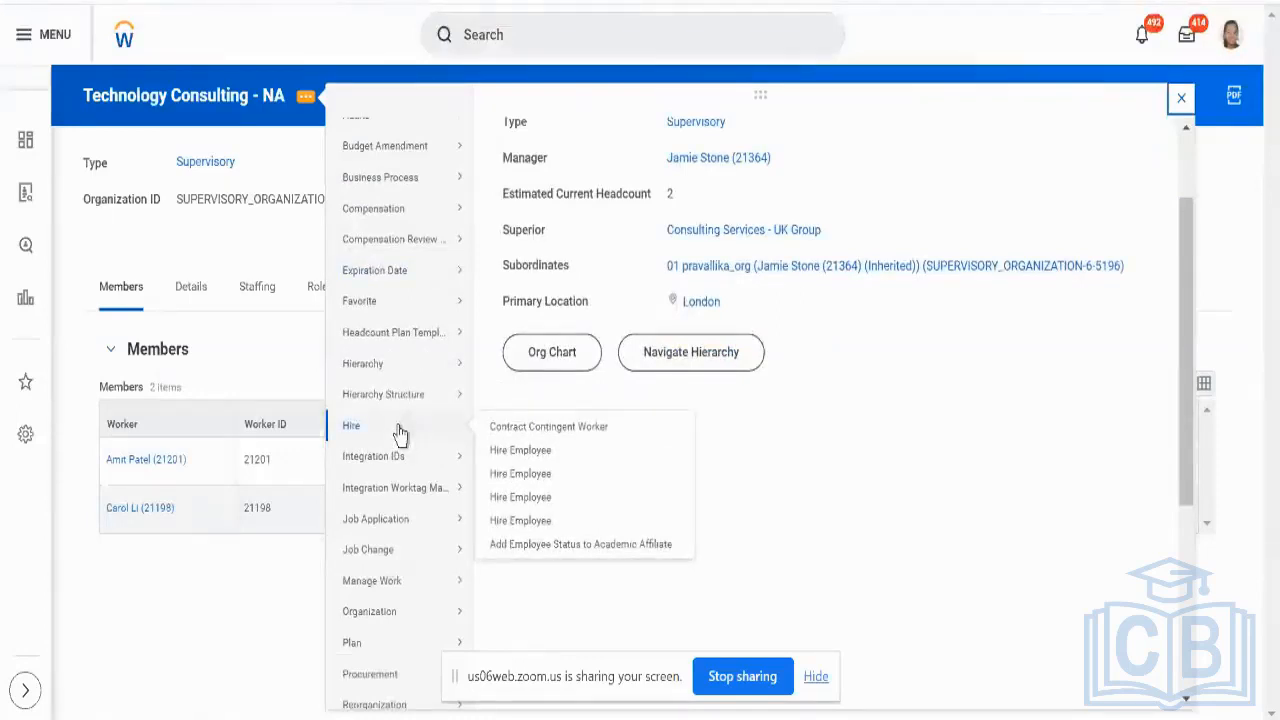
scroll(400, 431, down, 2)
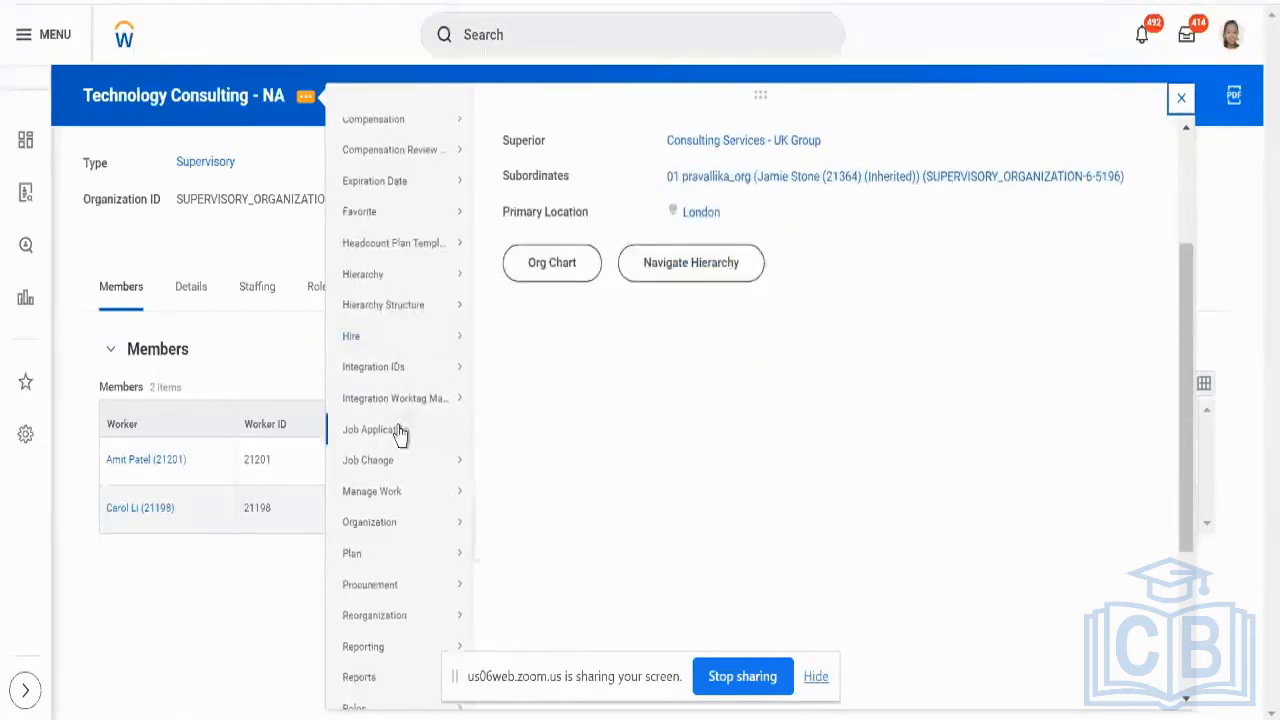
scroll(400, 431, down, 2)
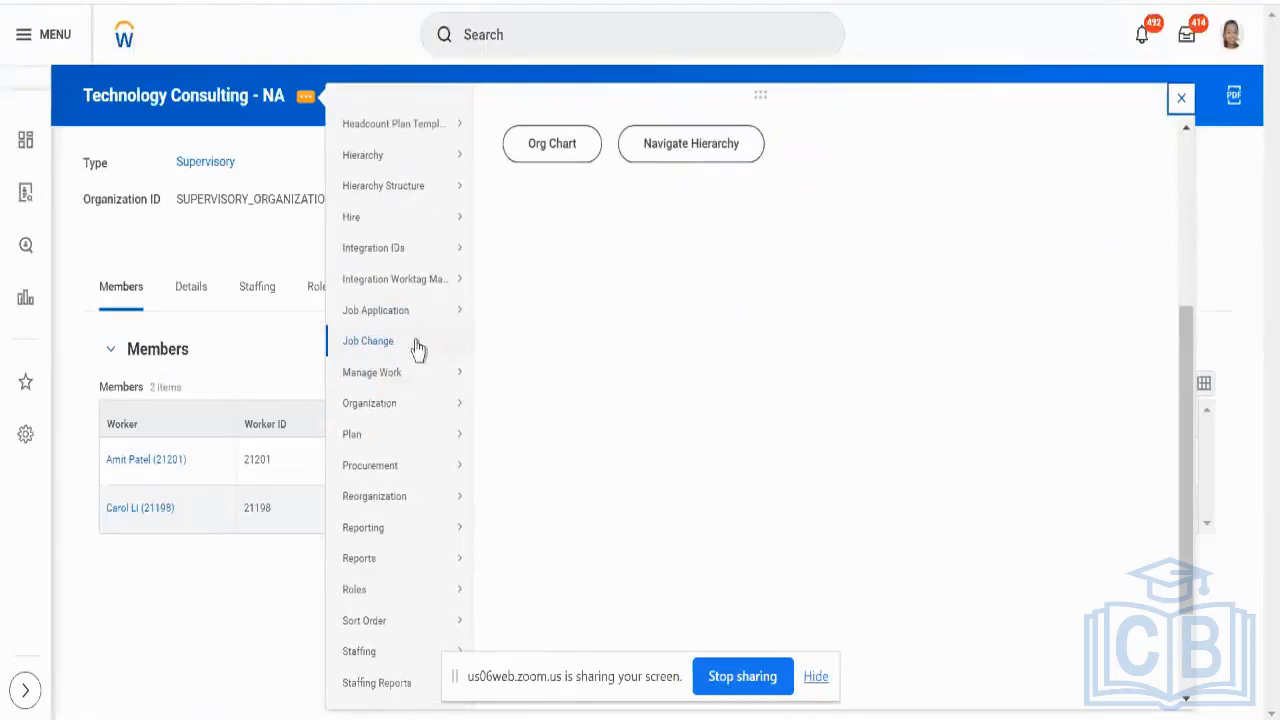
mouse_move(400, 656)
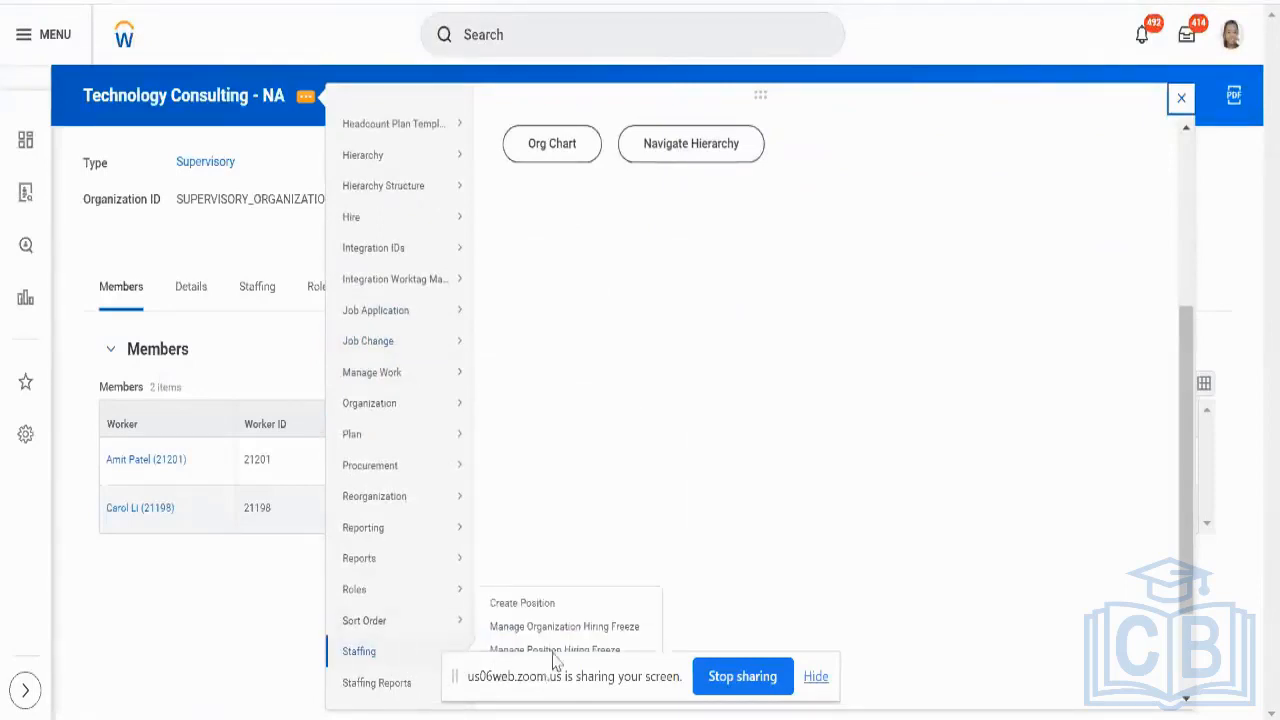
click(527, 607)
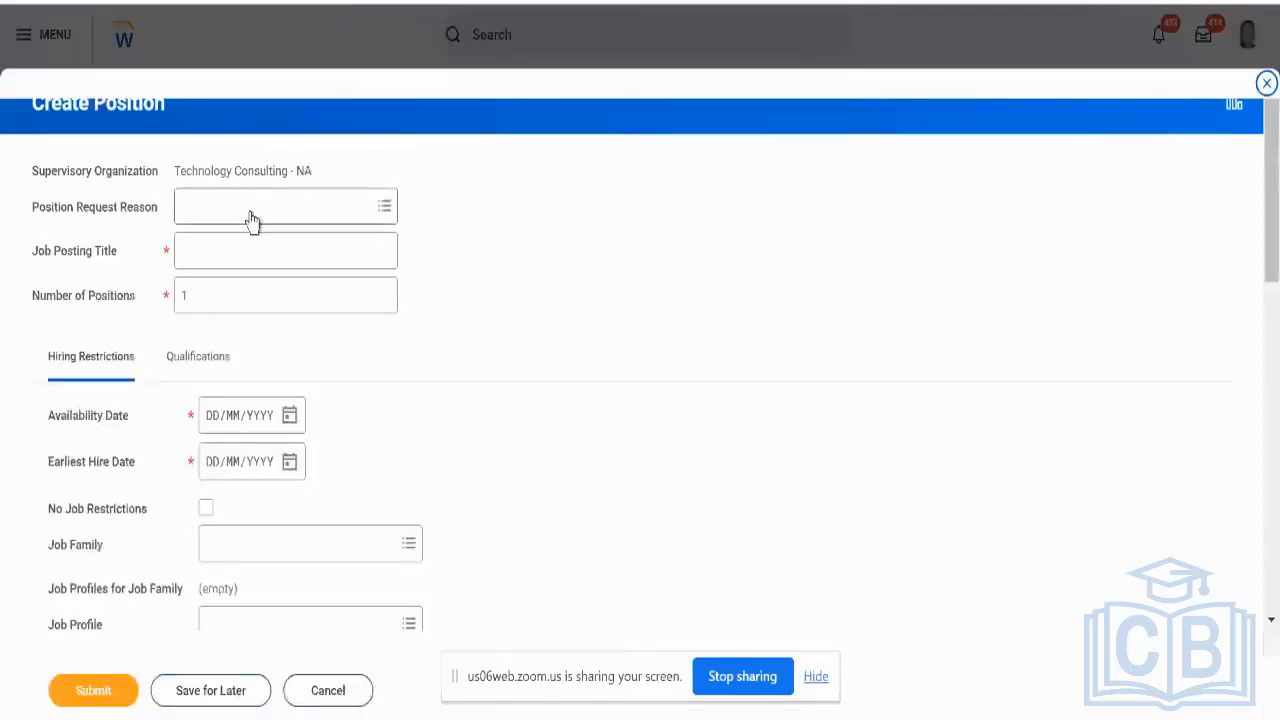
Step: Set the position request reason to Staff New Project, title the job posting "Test Position" plus a first name, and request 20 positions
click(251, 207)
text(new)
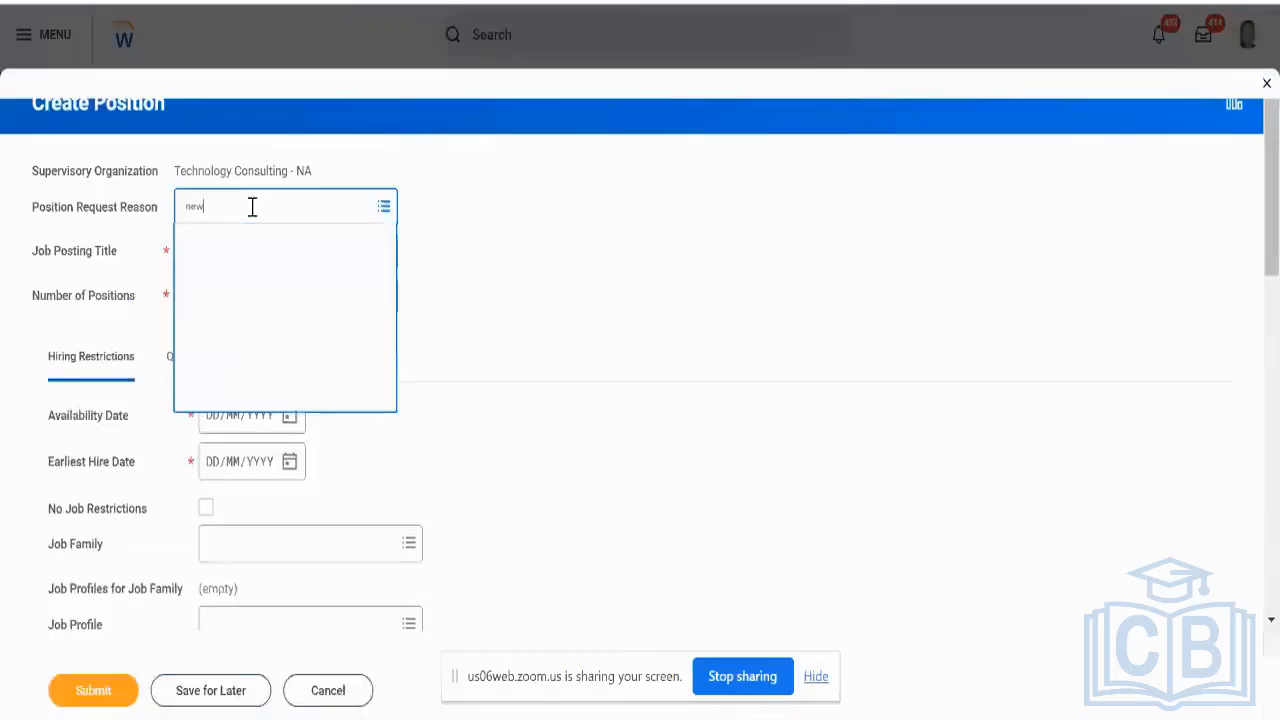
click(216, 266)
text(T)
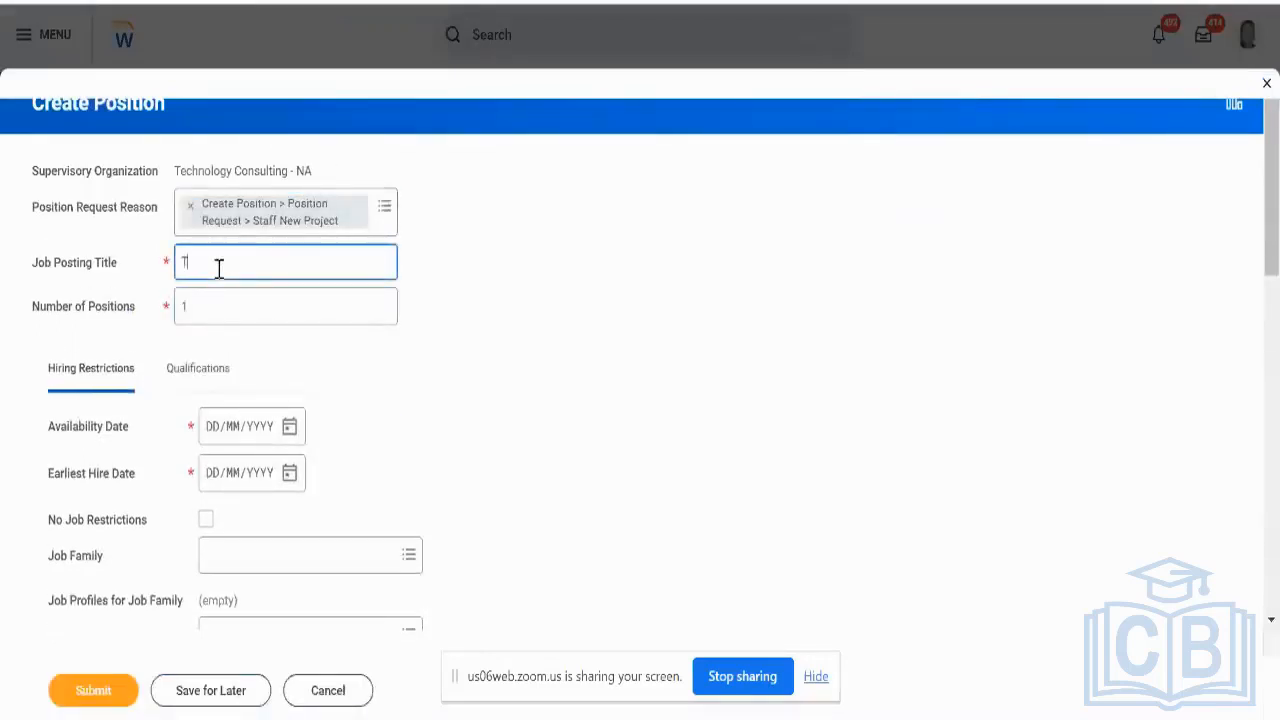
text(est Po)
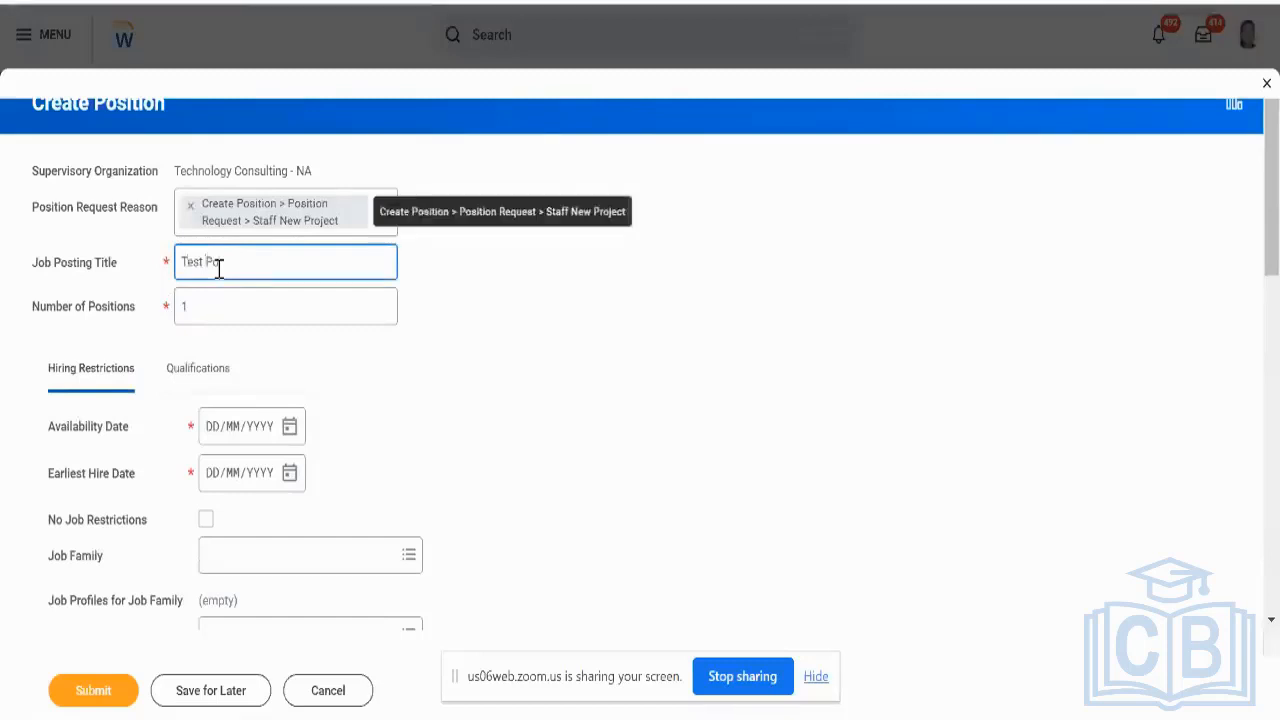
text(sition Aryan)
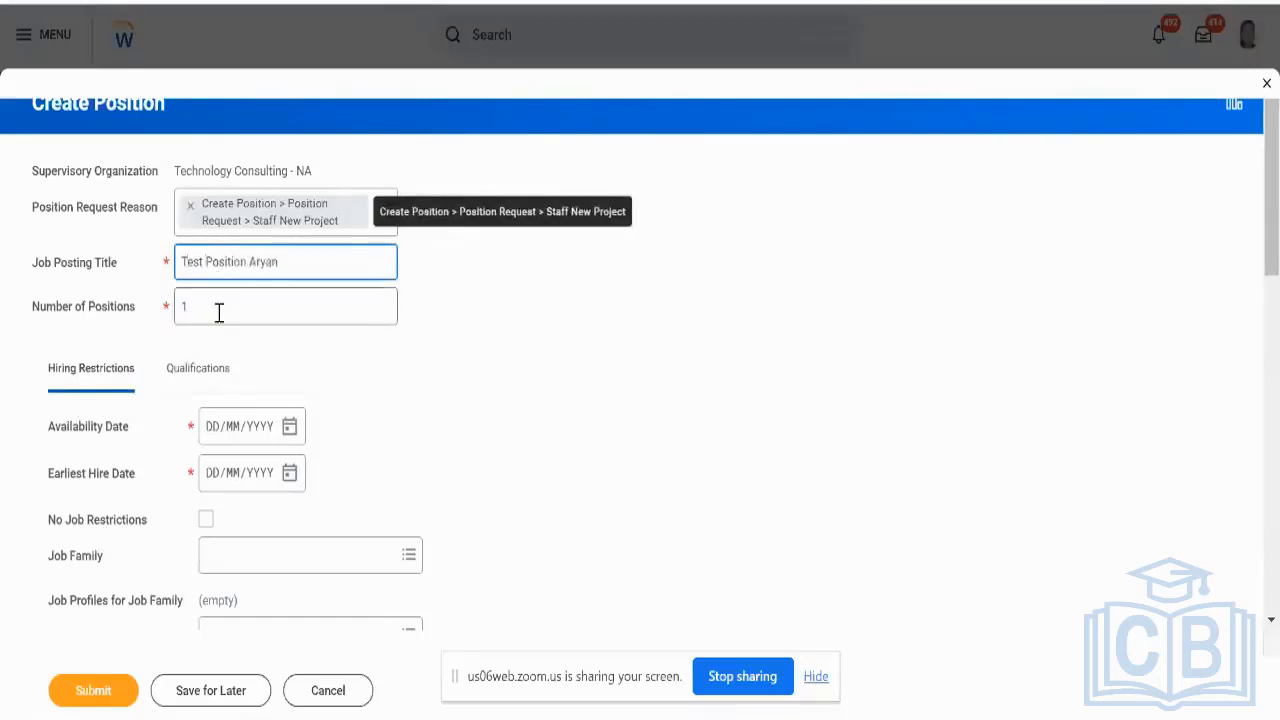
click(219, 312)
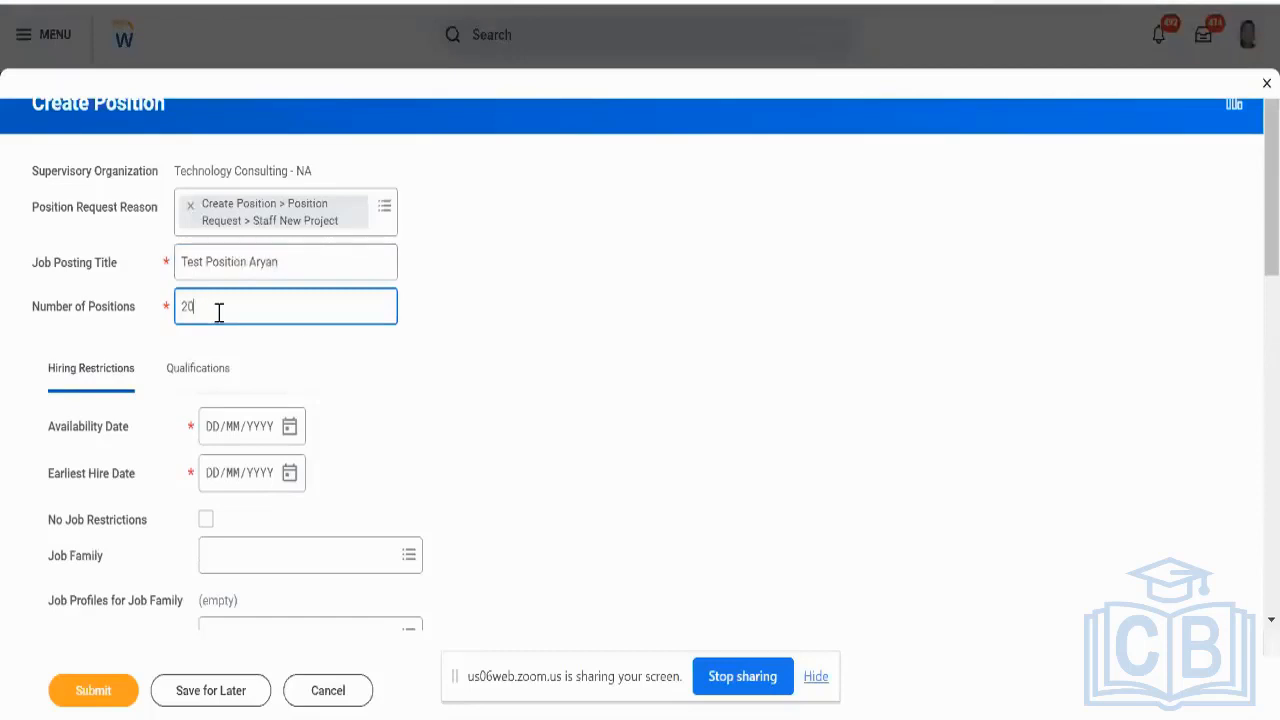
Step: Set both the availability date and the earliest hire date to 19/09/2023
click(290, 428)
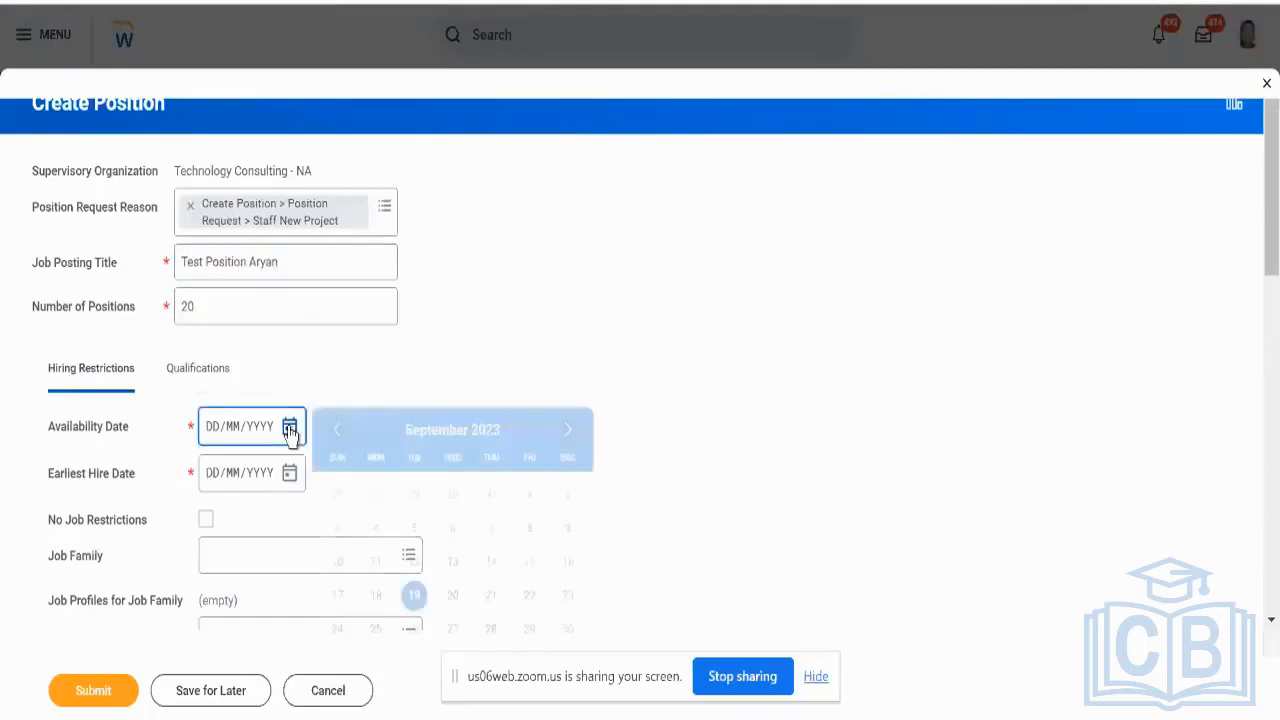
click(414, 594)
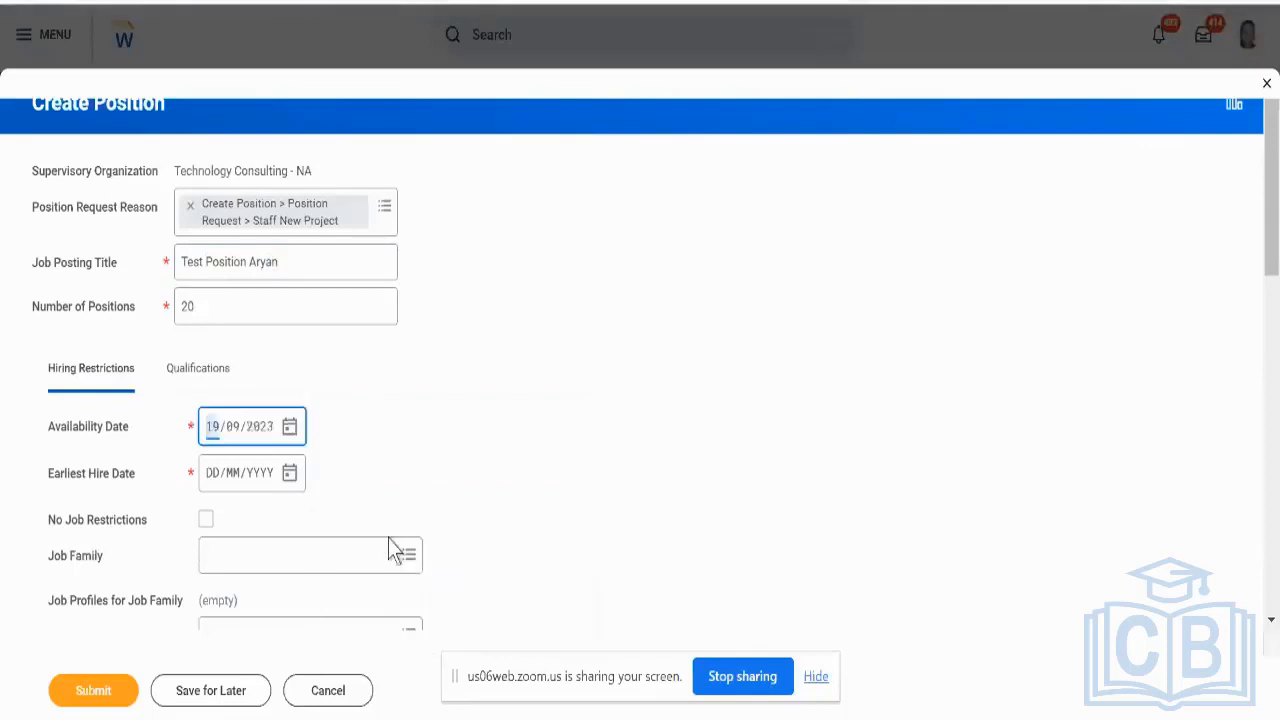
click(286, 476)
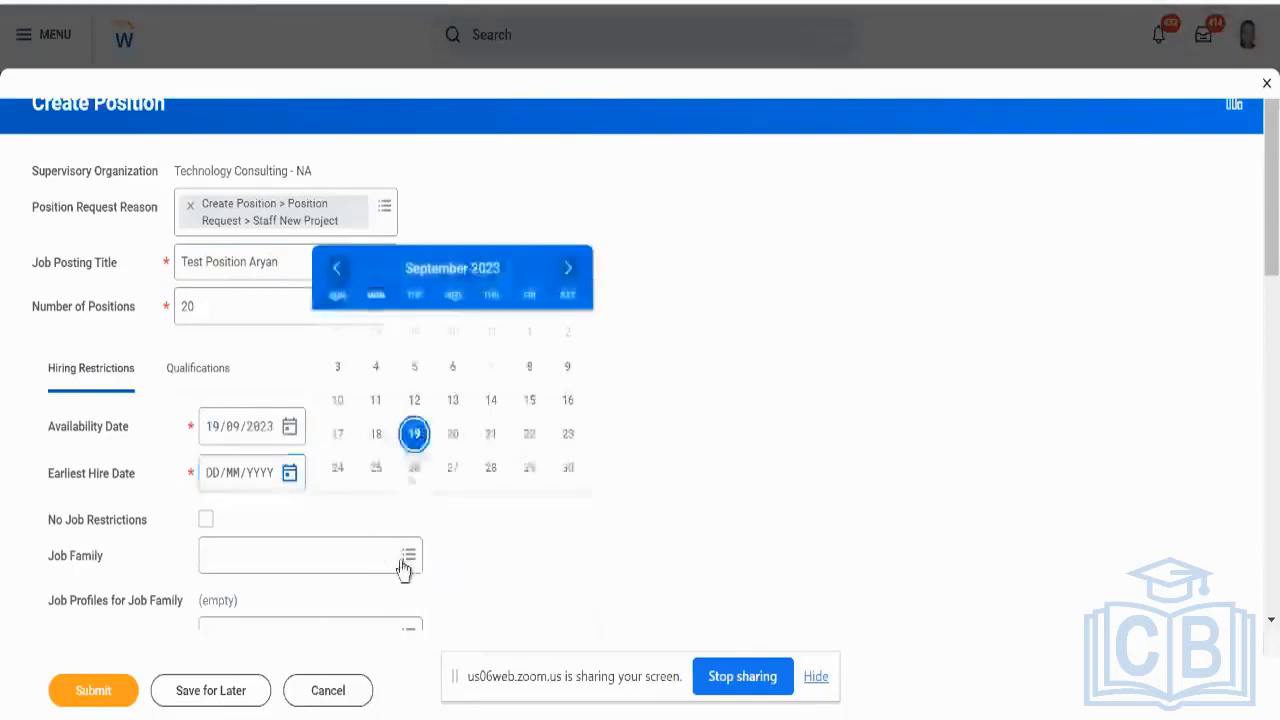
click(414, 436)
scroll(414, 440, down, 5)
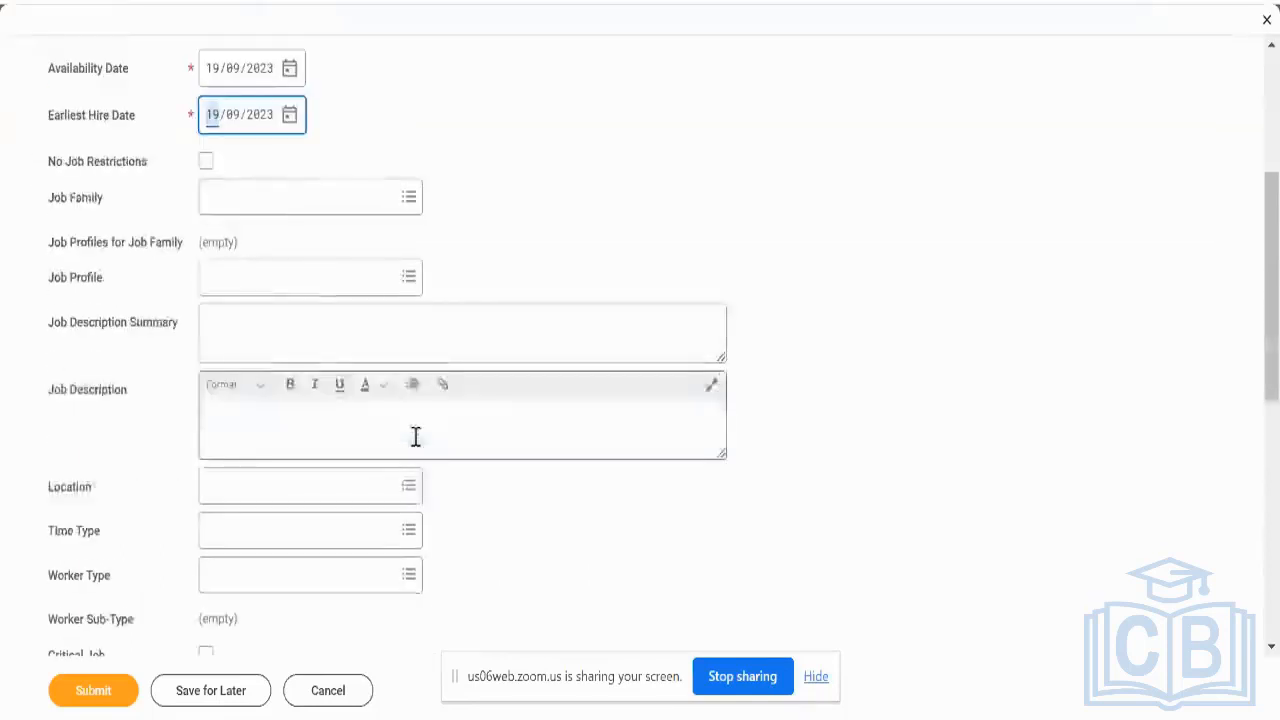
Step: Open the signed-in worker's profile in a separate browser tab and copy the job profile name from the job details
click(279, 173)
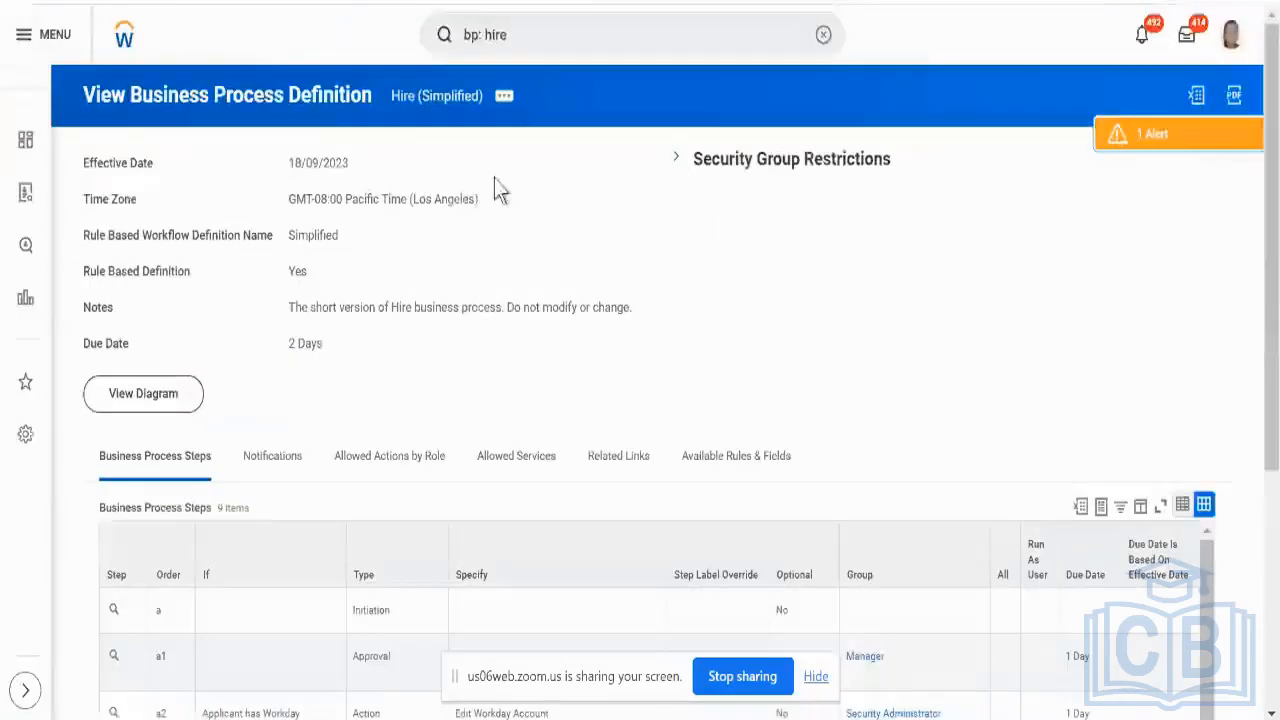
click(1231, 34)
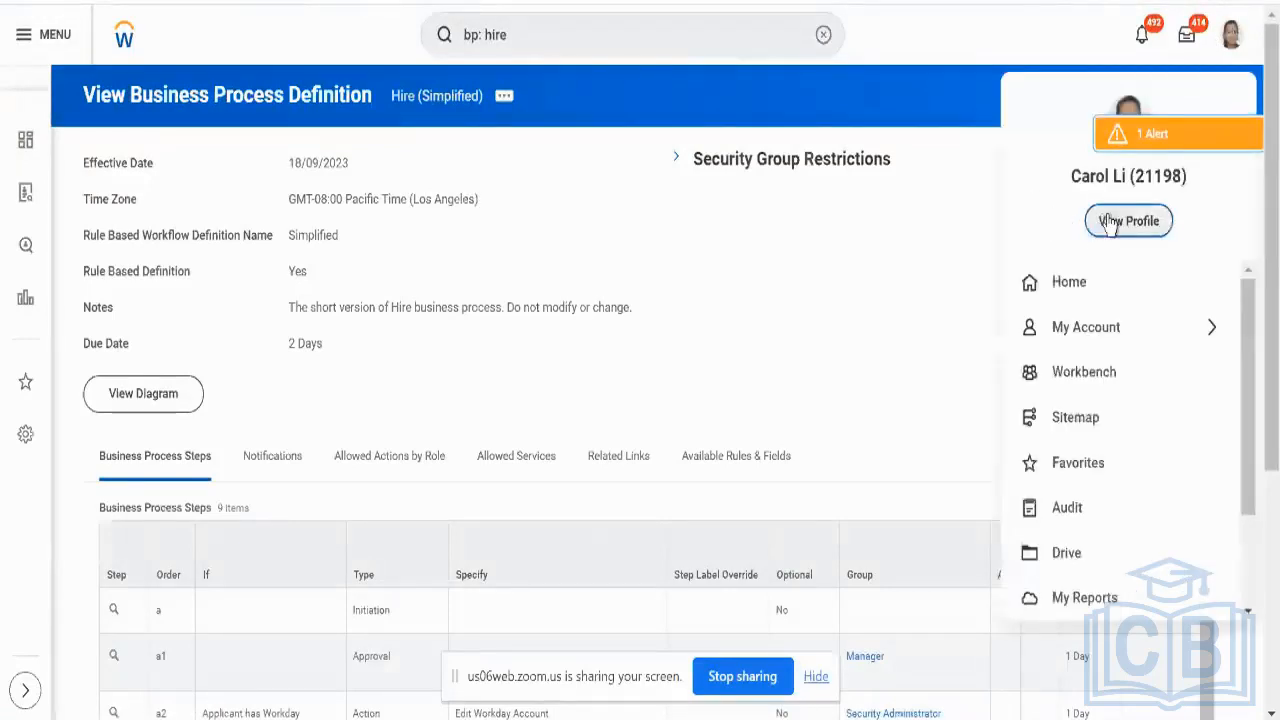
right_click(1110, 222)
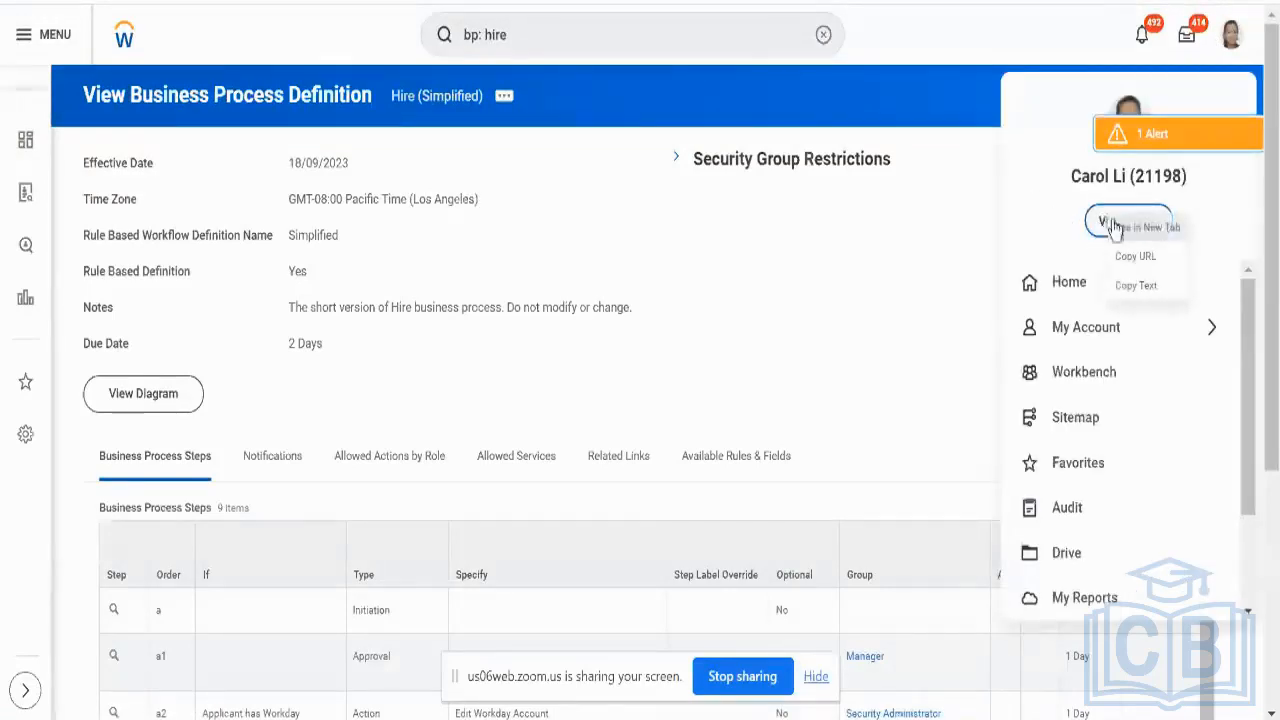
click(1133, 233)
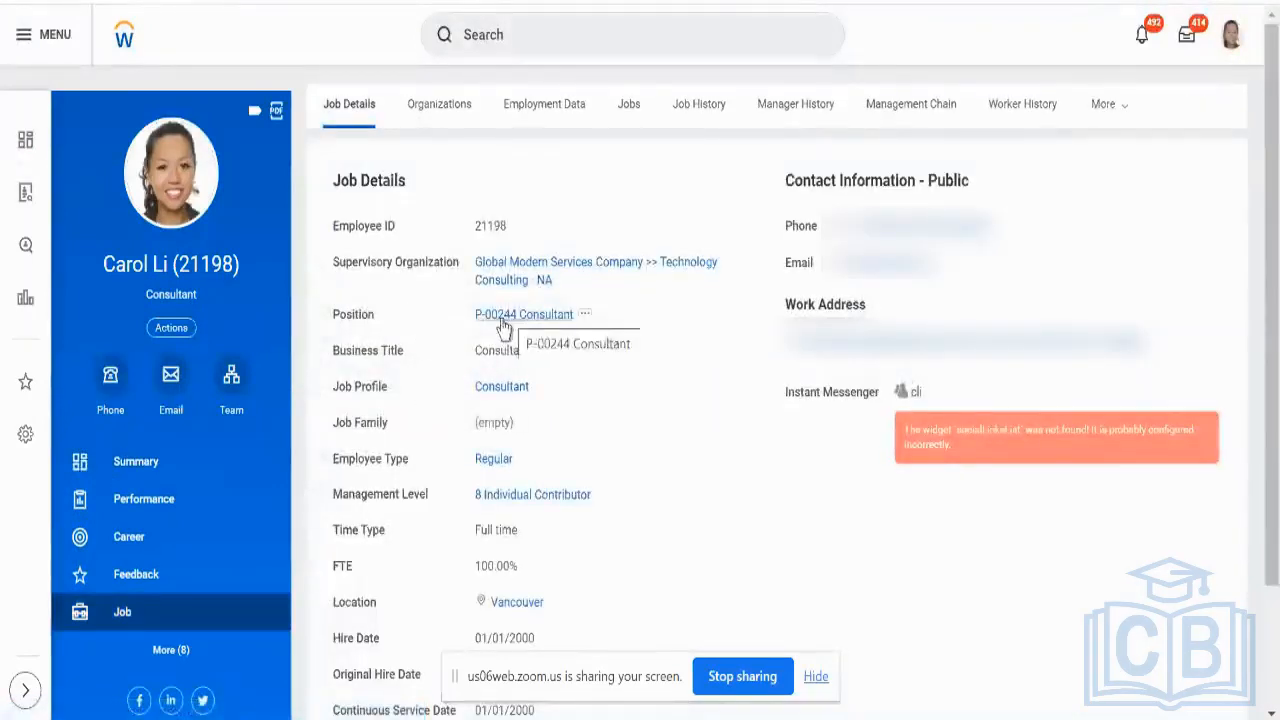
right_click(480, 390)
click(526, 454)
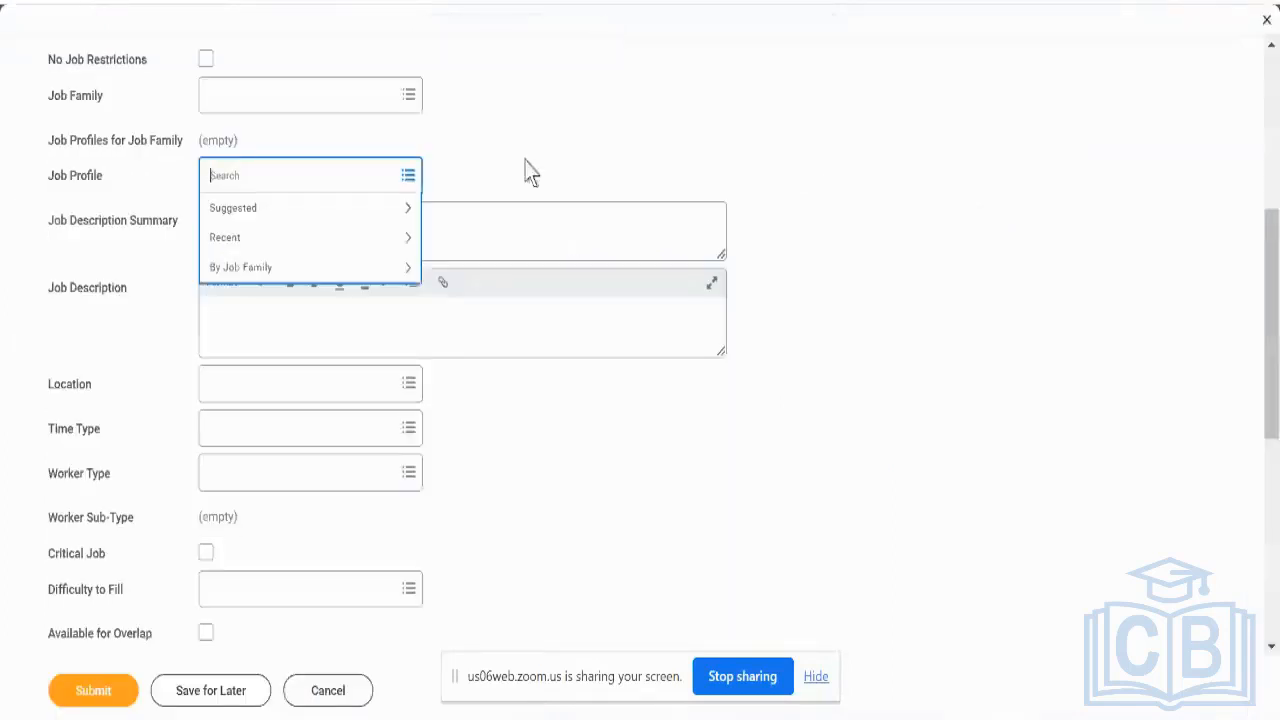
Step: Set the position's job profile to Consultant and enter "test" as the job description
text(Consultant)
key(Return)
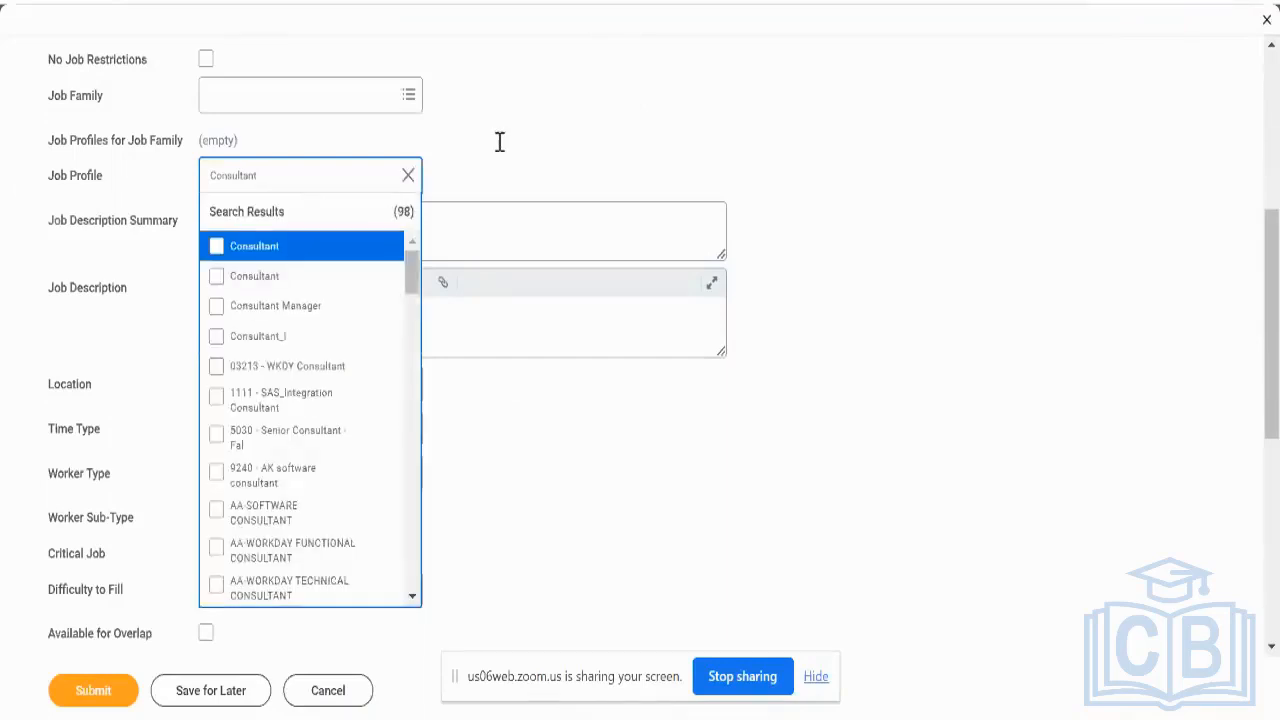
key(Return)
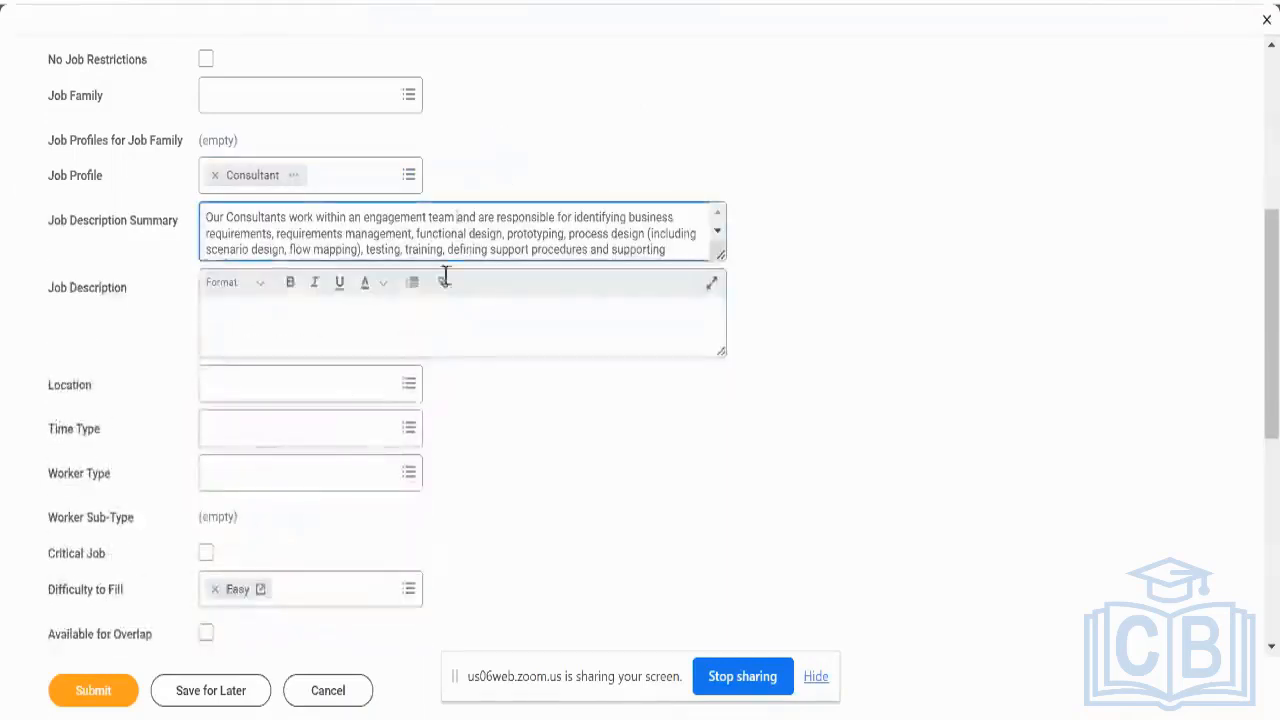
click(430, 326)
text(test)
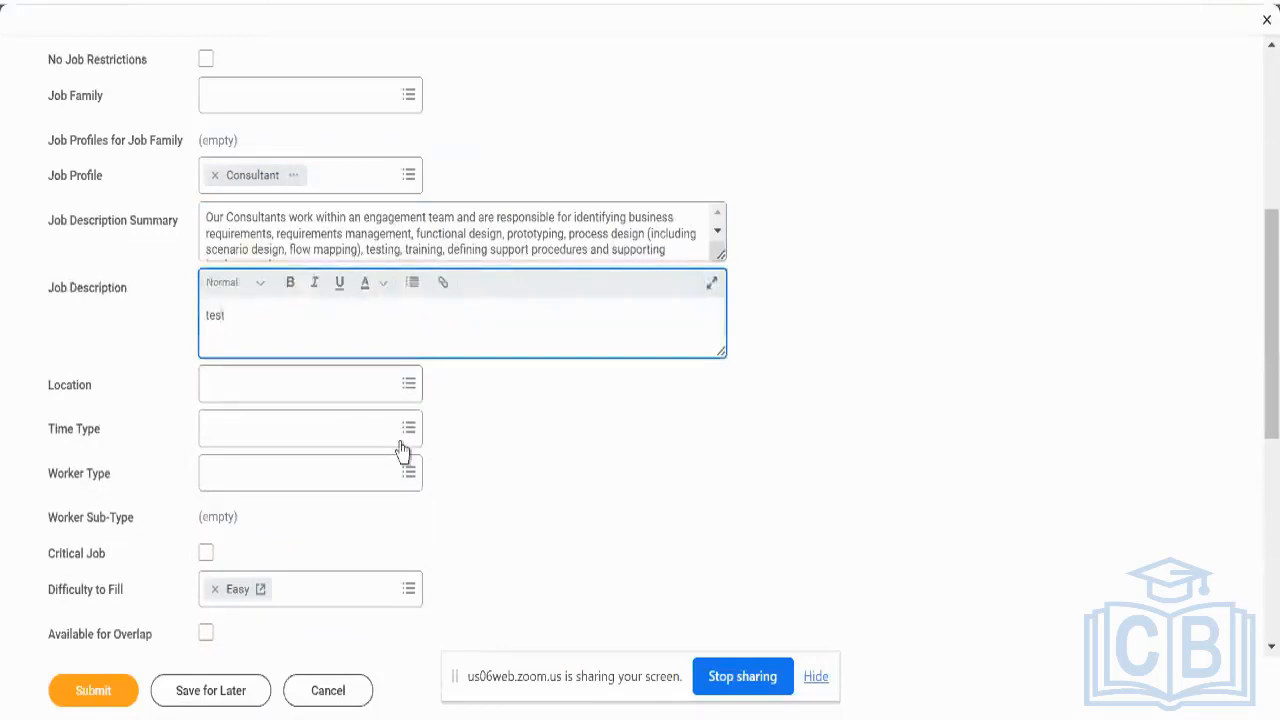
Step: Review the completed Create Position form and submit it
scroll(462, 519, down, 4)
scroll(252, 633, up, 10)
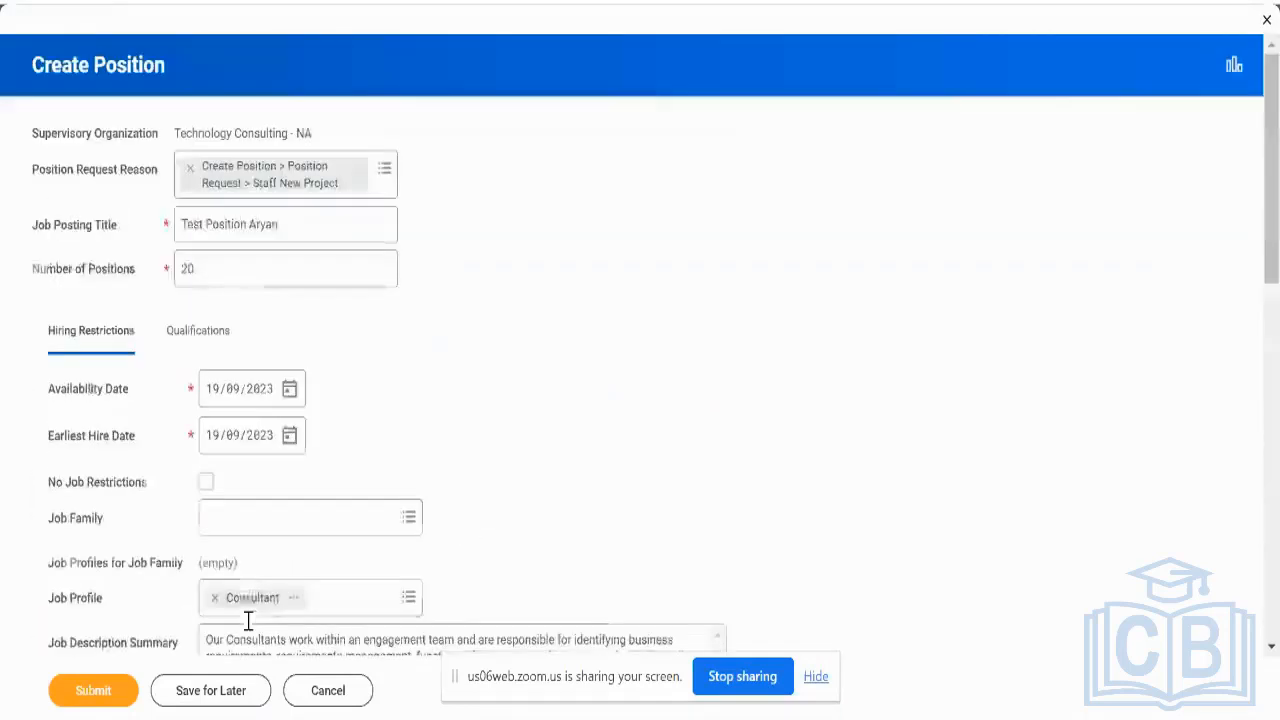
click(95, 689)
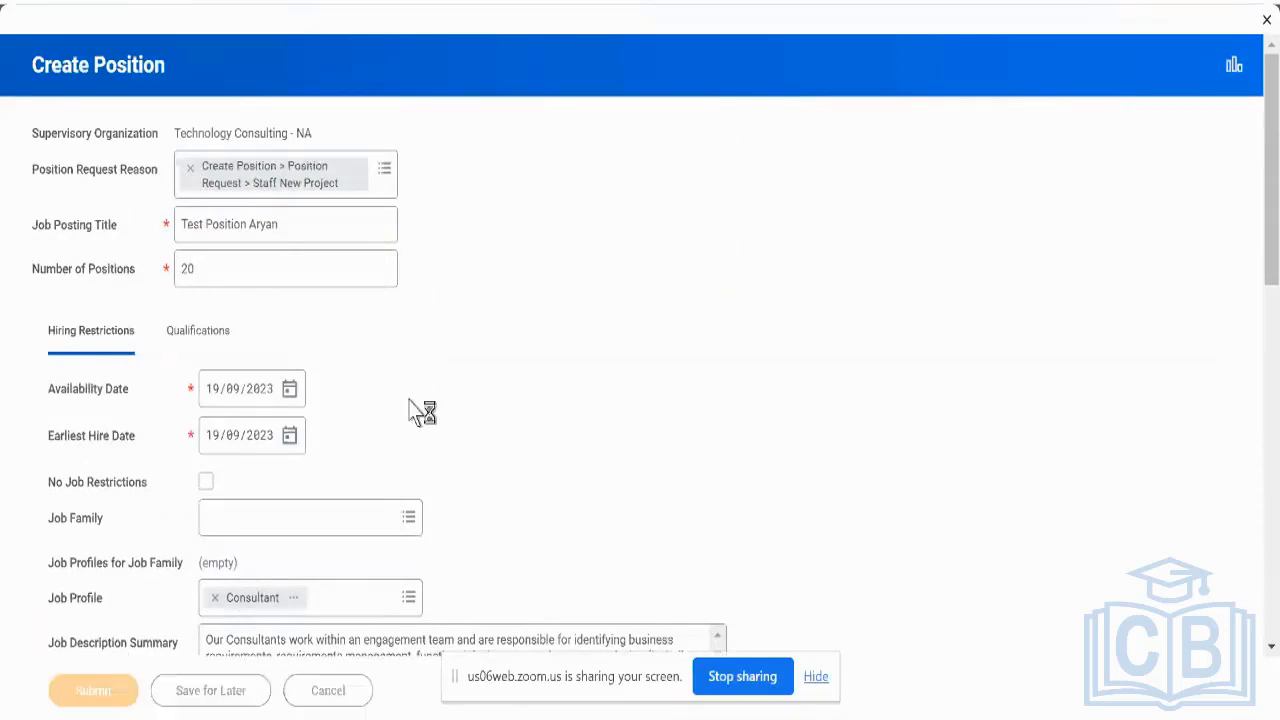
click(206, 483)
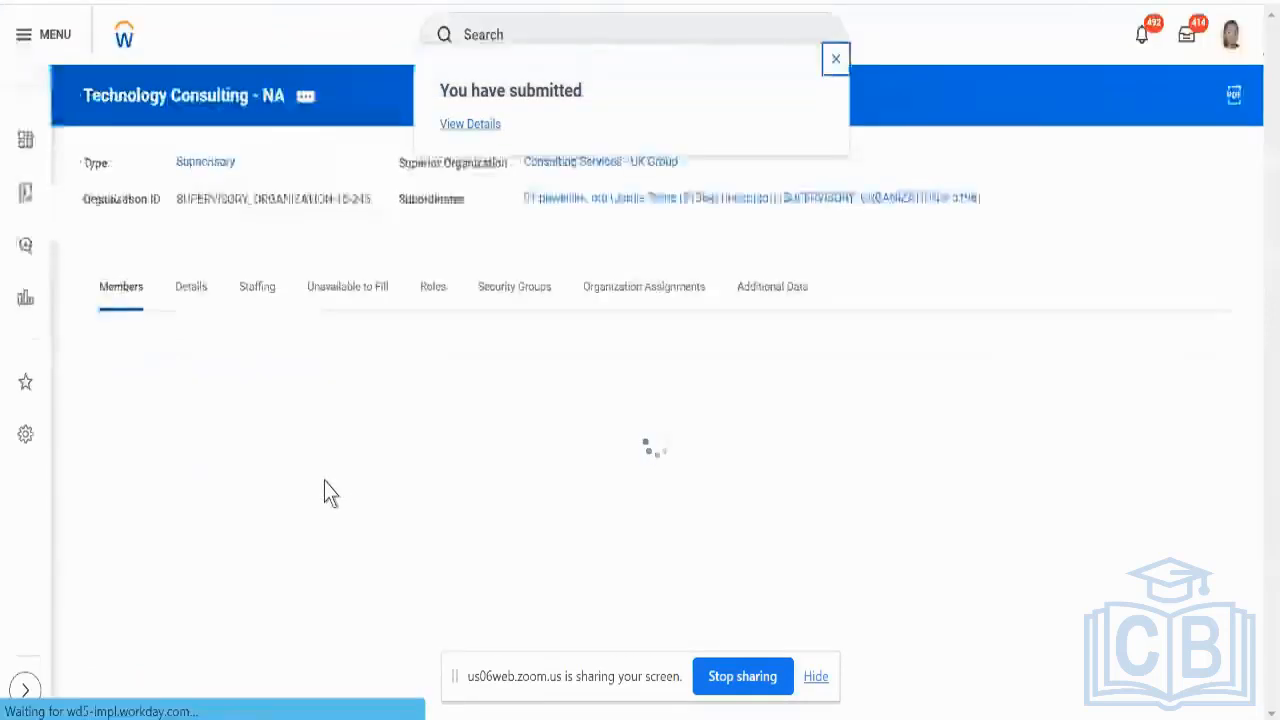
Step: Review the organization's staffing information for in-progress position and staffing actions after the submission
click(260, 310)
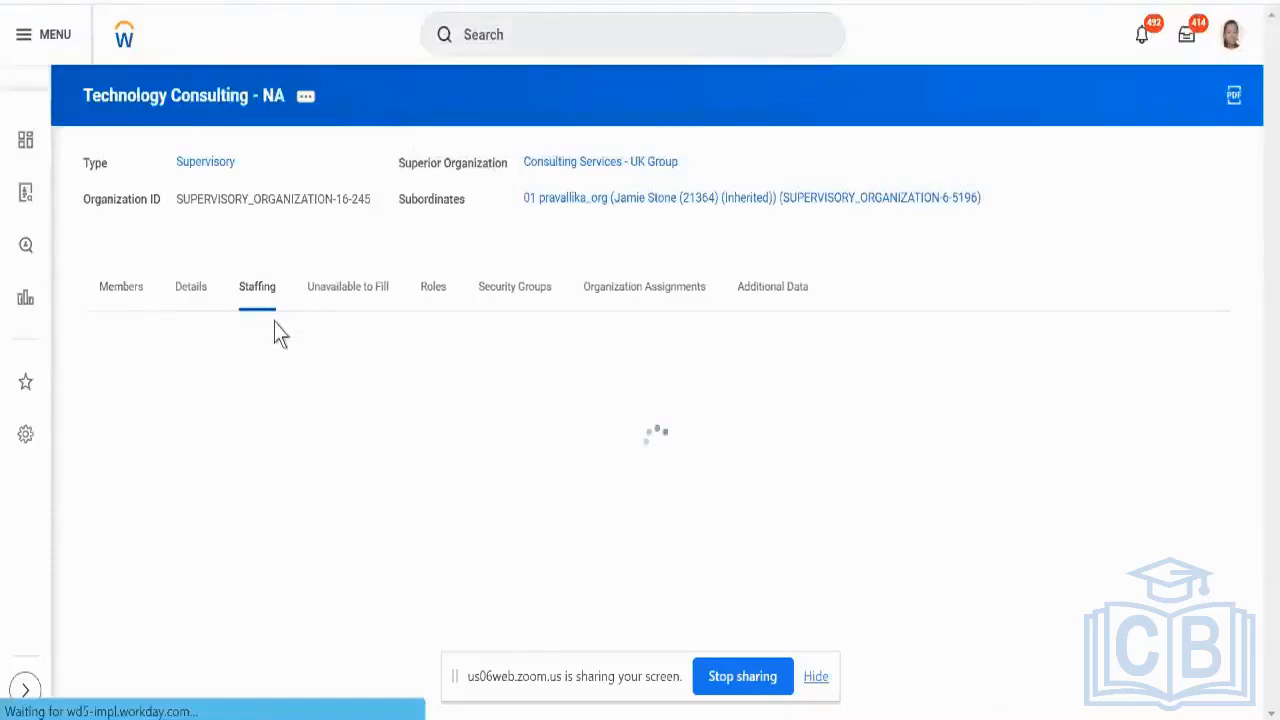
scroll(274, 330, down, 1)
scroll(354, 296, down, 3)
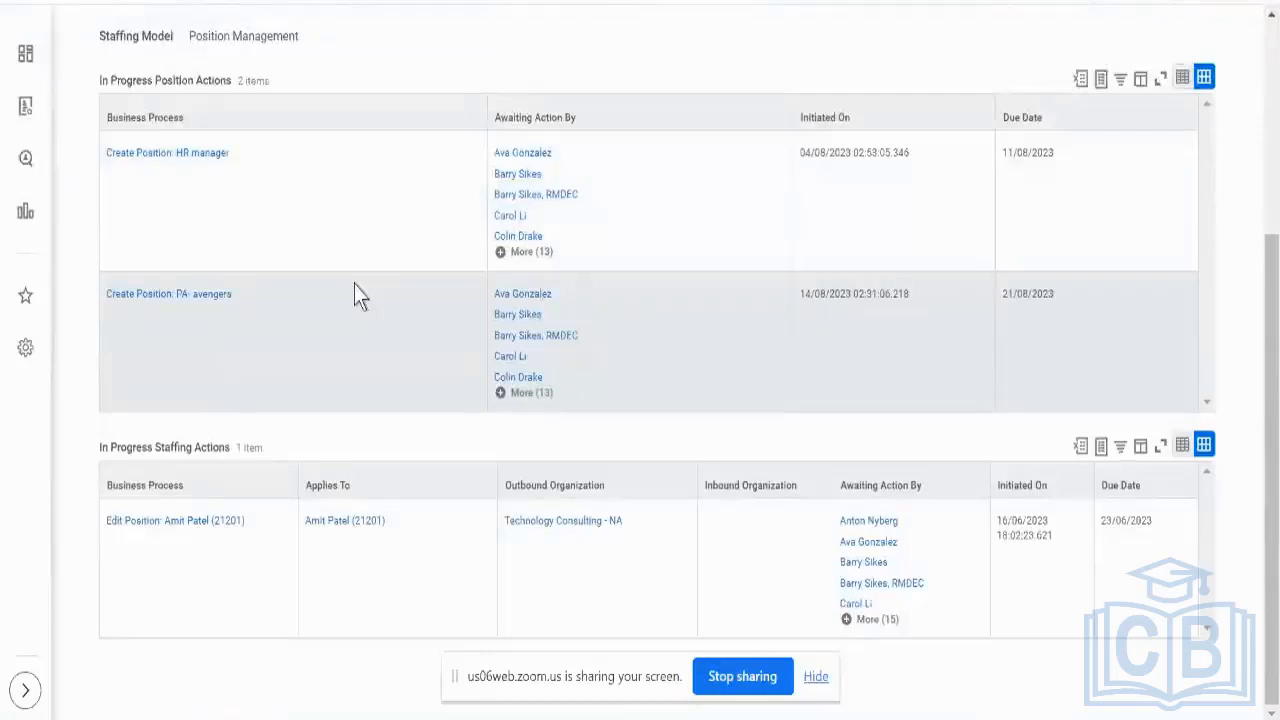
scroll(354, 284, up, 3)
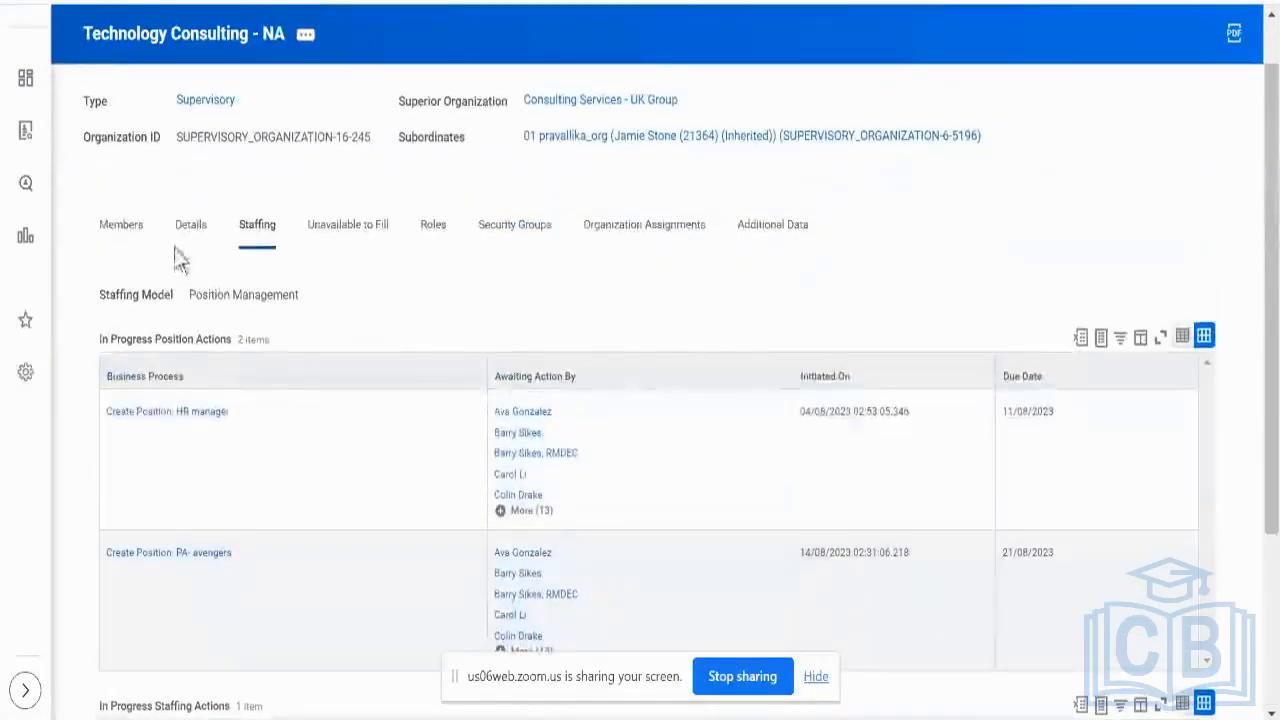
Step: Check the organization's positions unavailable to fill and examine the Create Position event's status and details
click(362, 248)
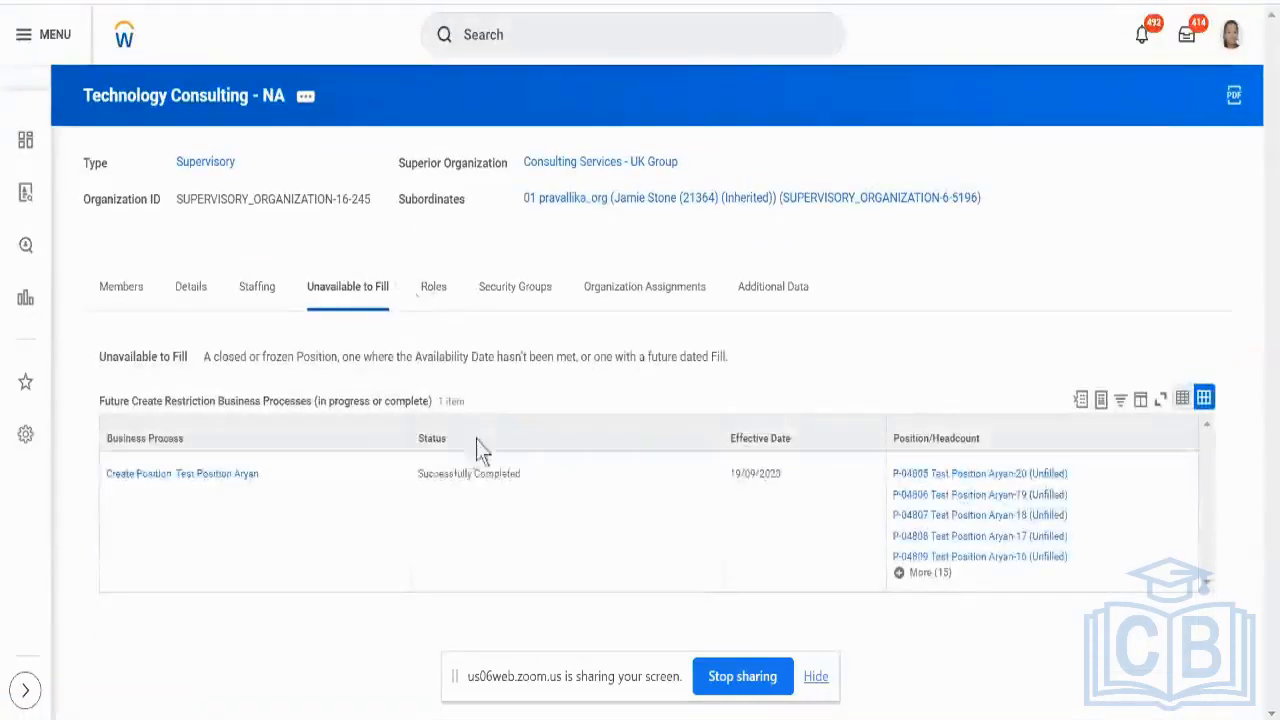
click(246, 479)
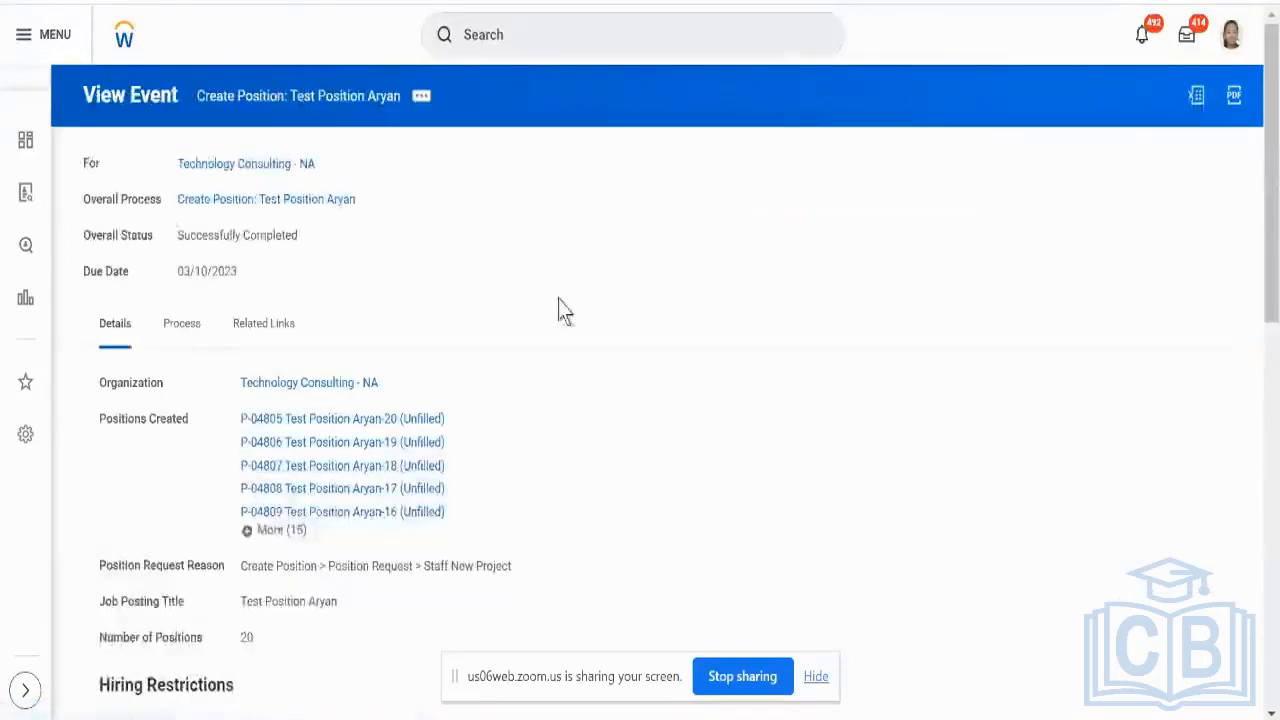
scroll(558, 299, down, 3)
scroll(564, 293, up, 3)
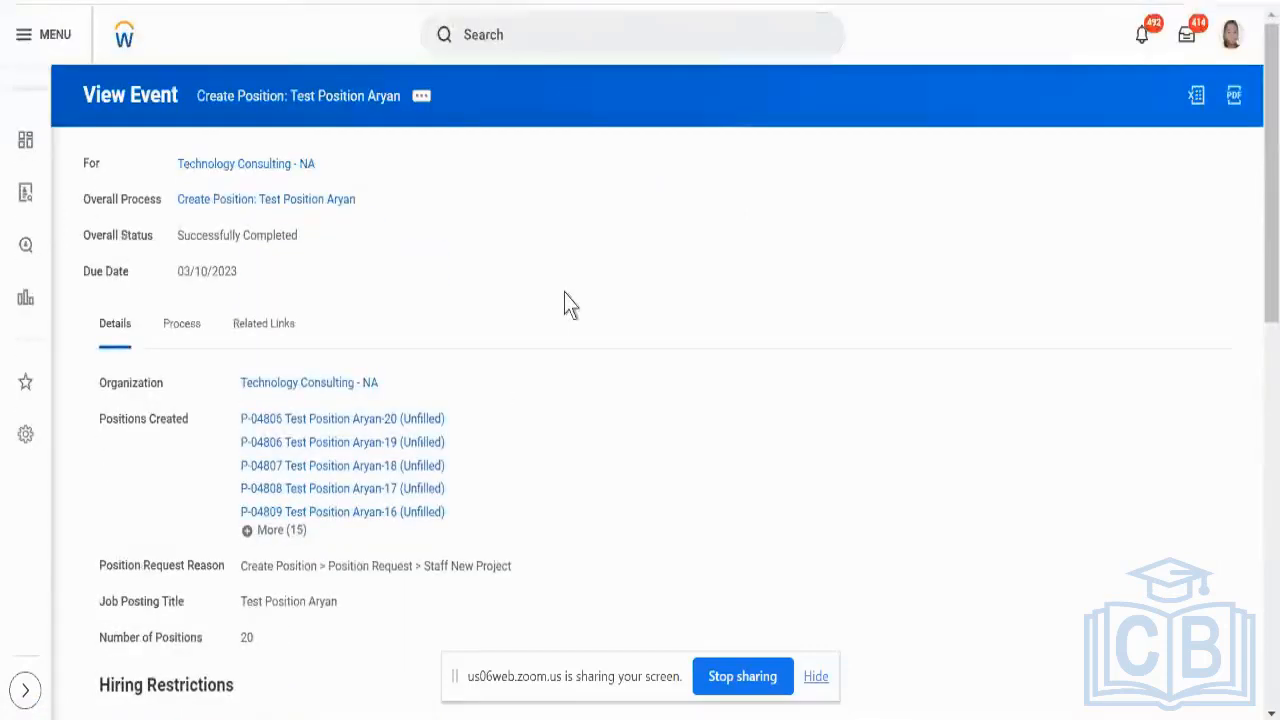
Step: Start the Hire Employee task from the Technology Consulting - NA organization and search for existing people
click(268, 168)
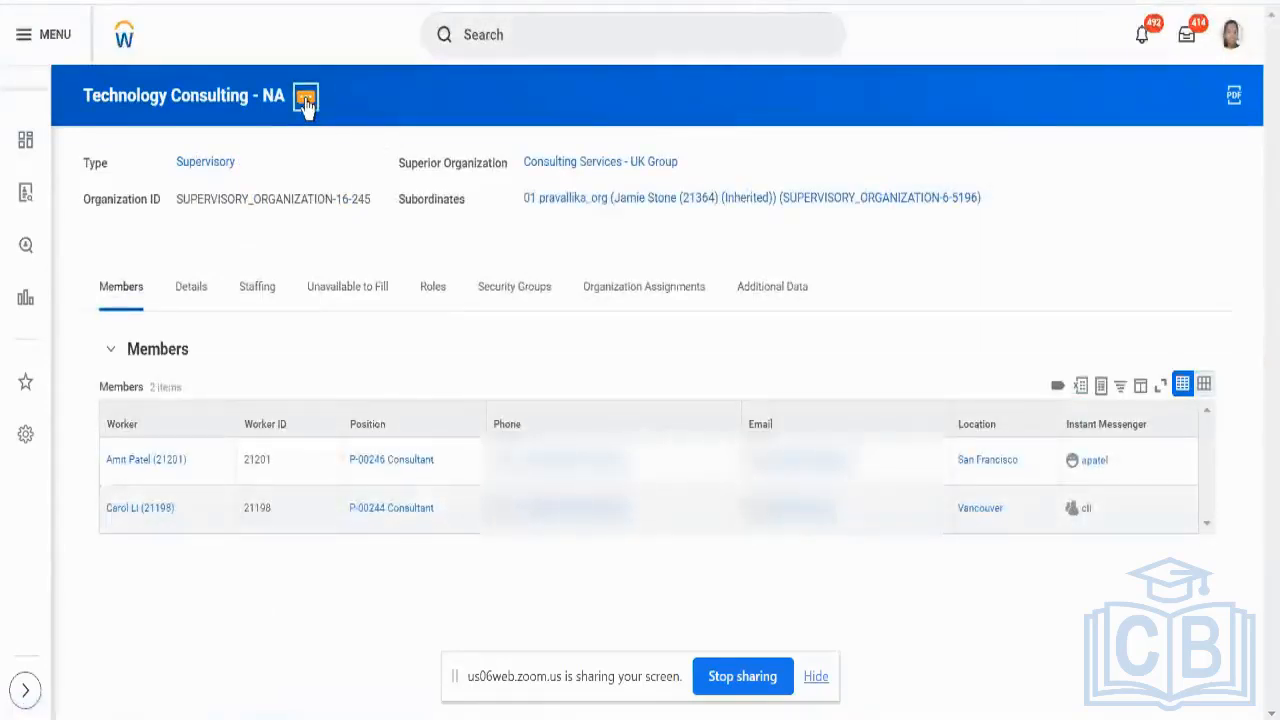
click(305, 100)
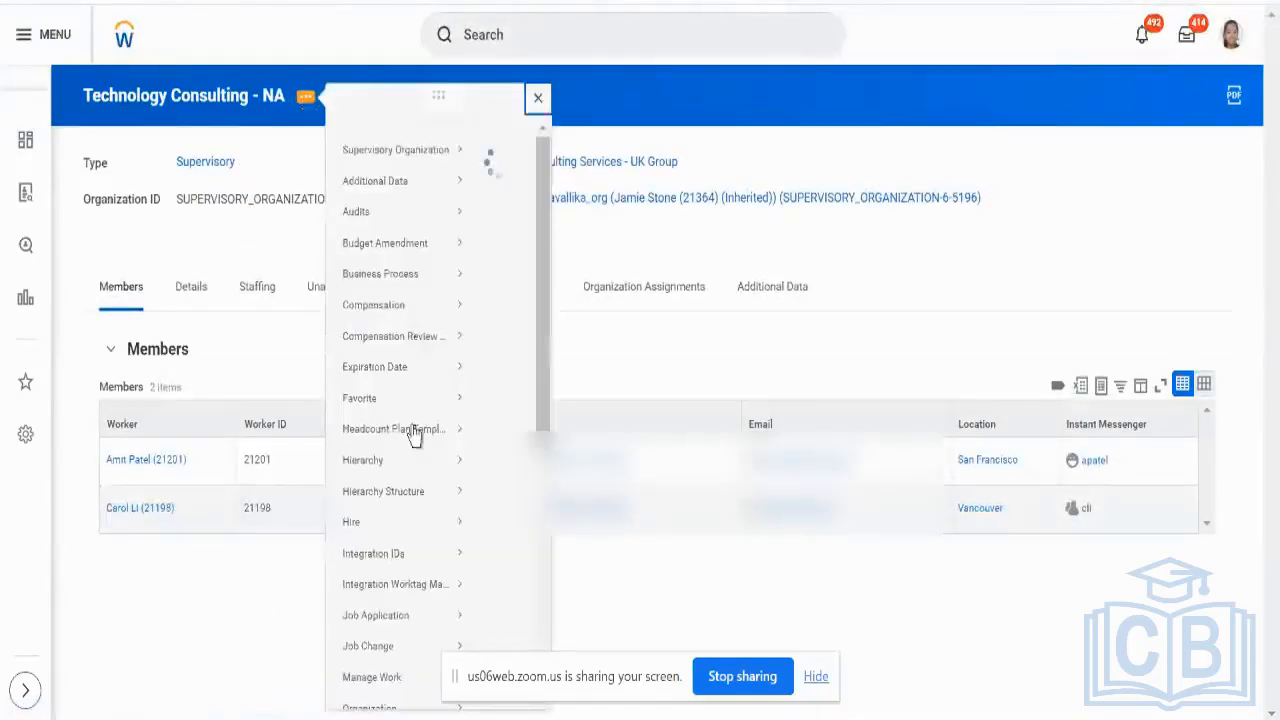
mouse_move(400, 543)
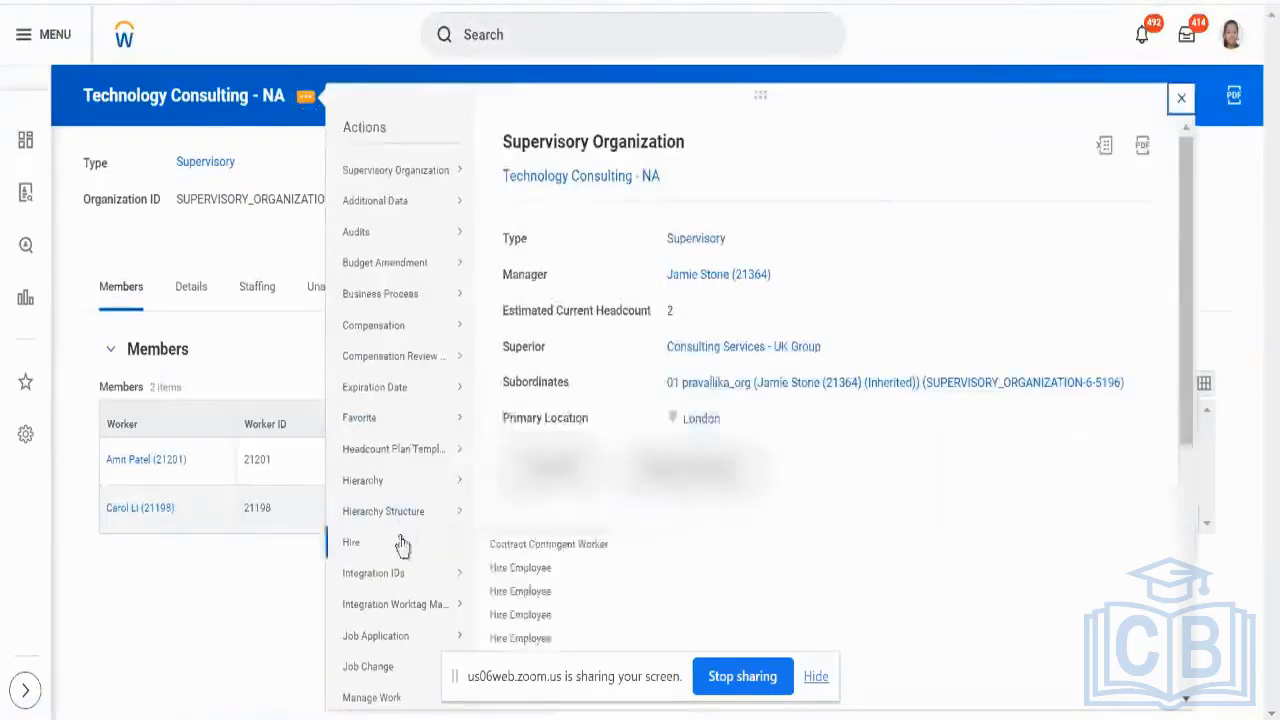
click(529, 568)
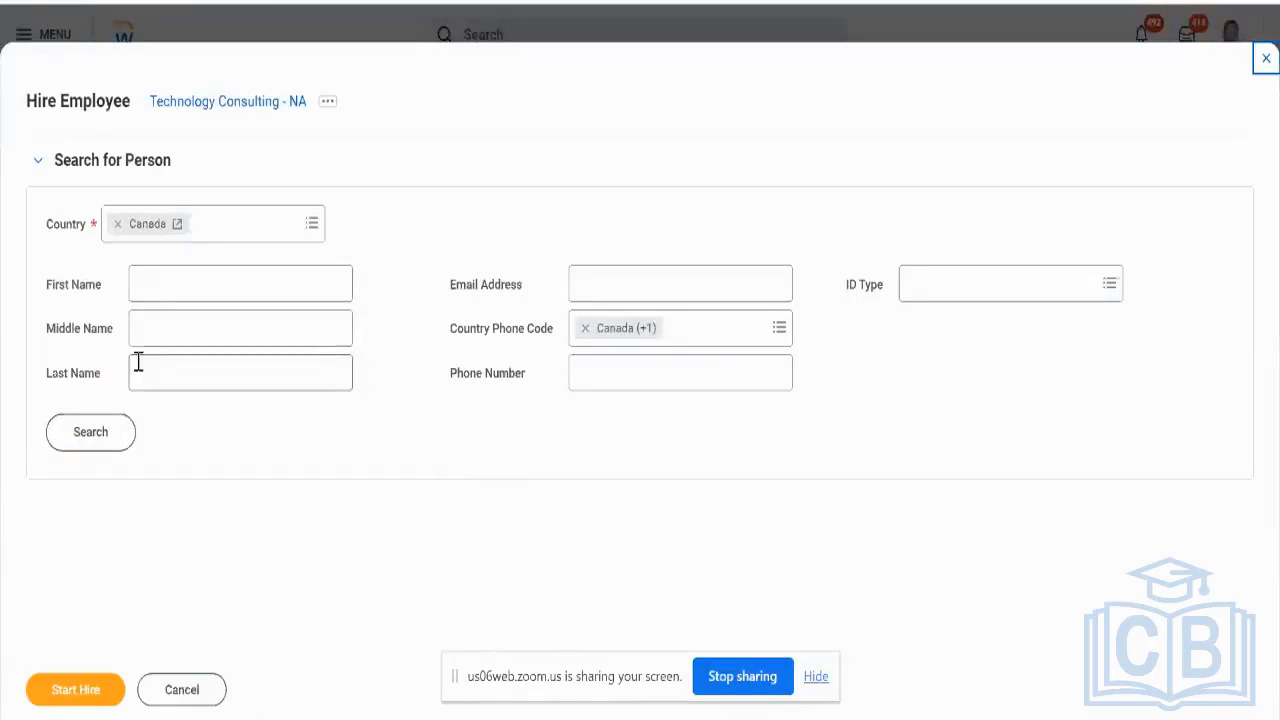
click(123, 430)
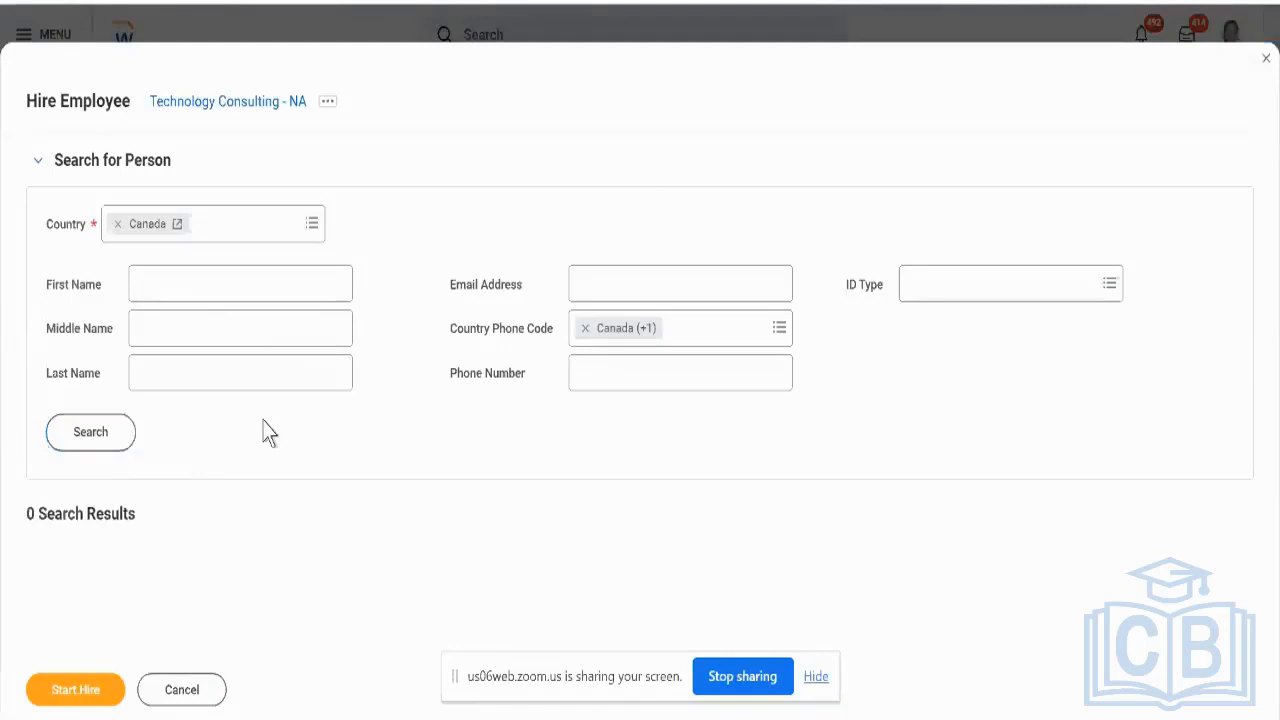
Step: Try the person search with United States of America as the country, and discard the employee hire
click(117, 224)
click(174, 218)
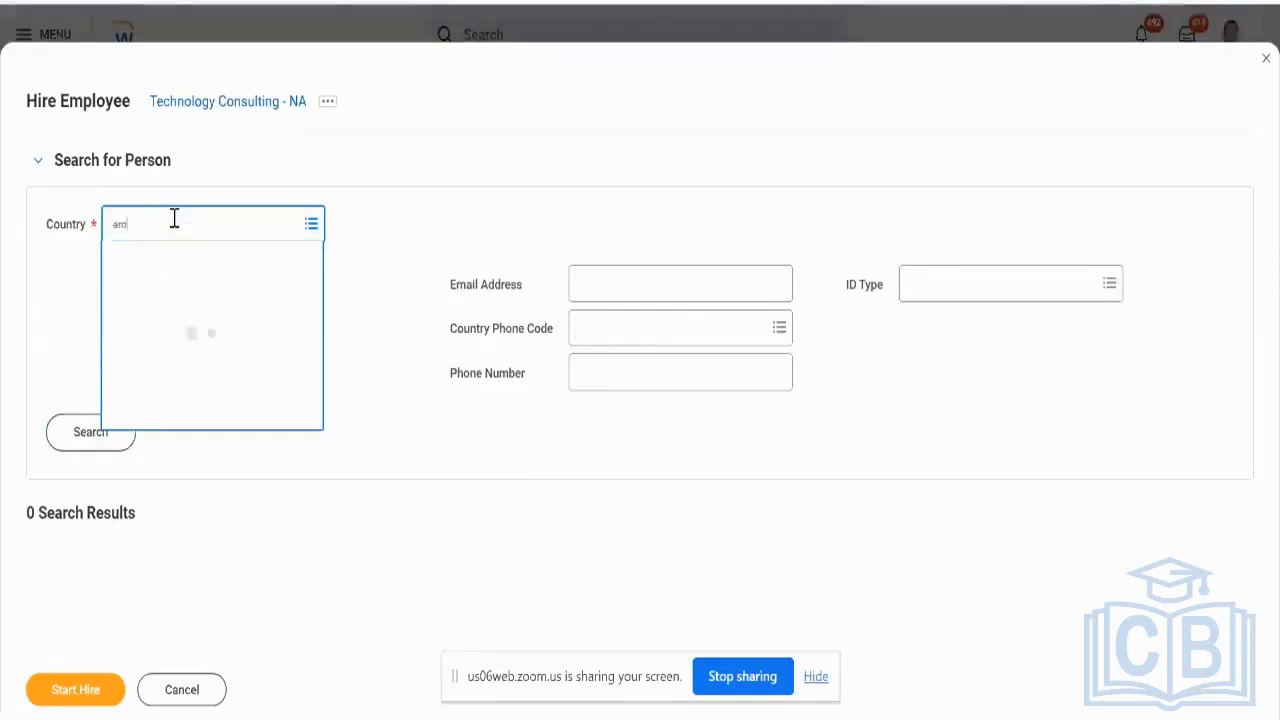
text(armenia)
key(BackSpace)
key(BackSpace)
key(BackSpace)
key(BackSpace)
key(BackSpace)
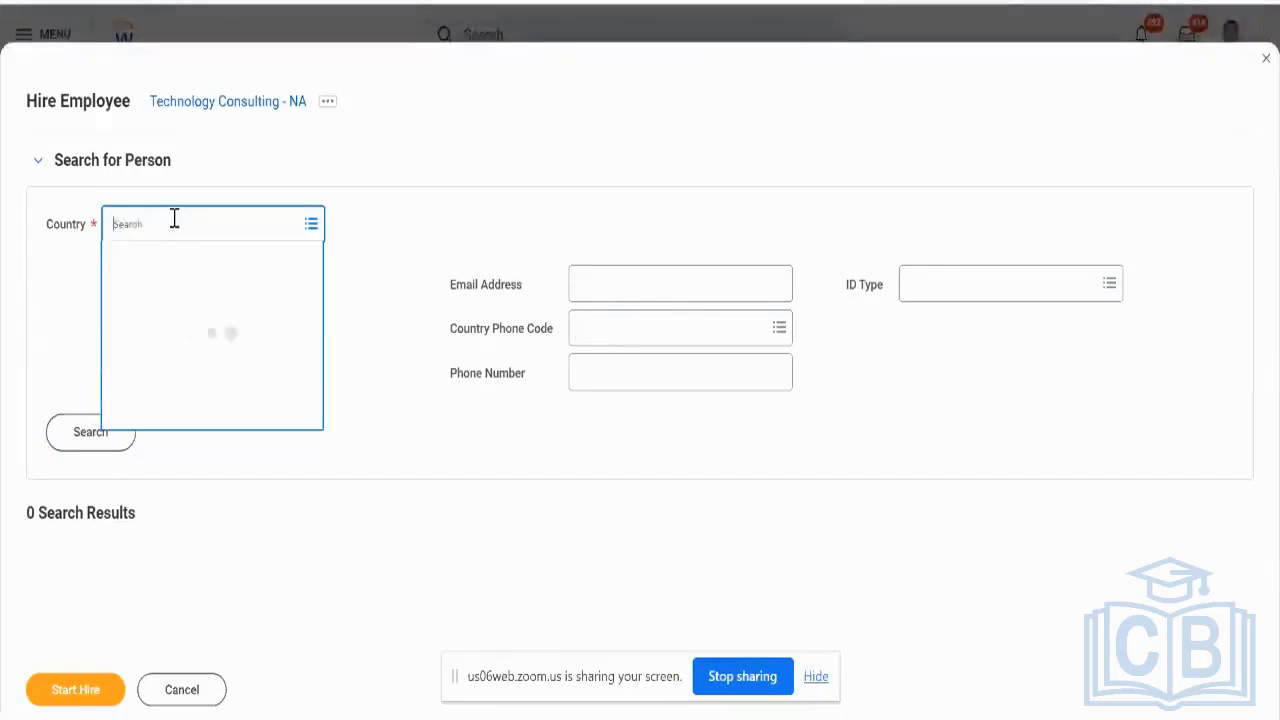
text(amer)
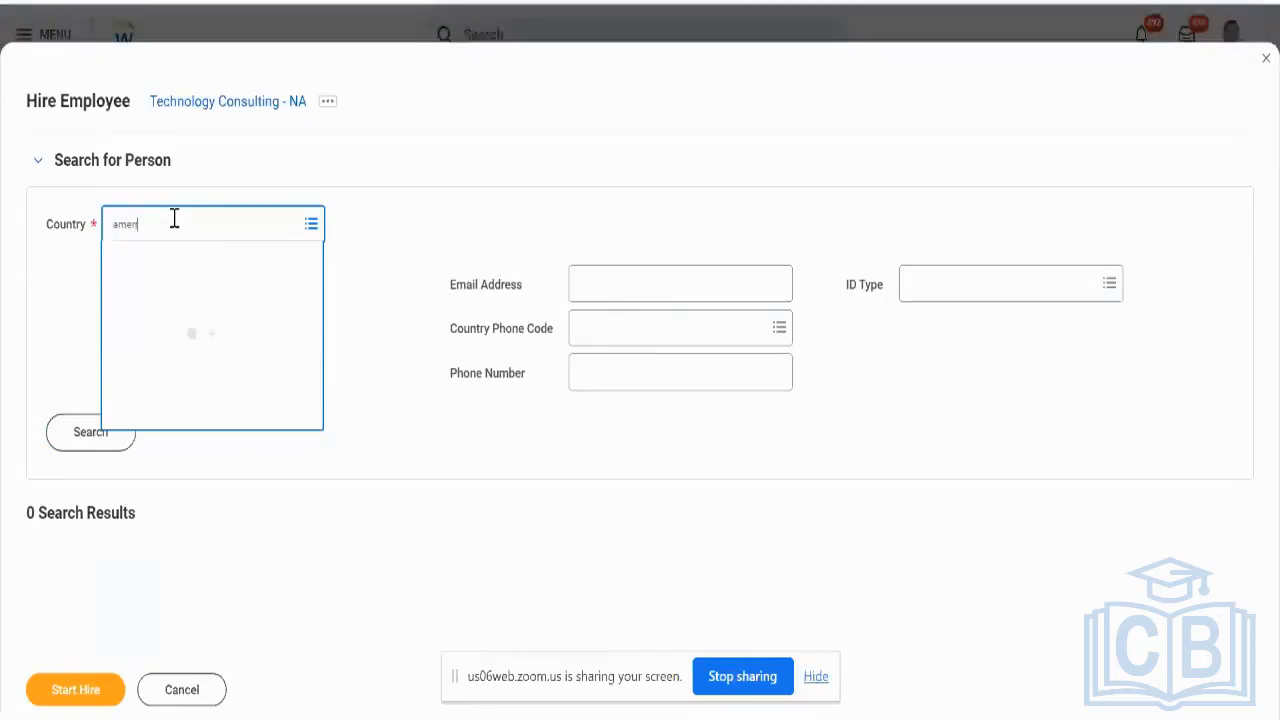
key(Down)
key(Down)
key(Down)
key(Down)
key(Return)
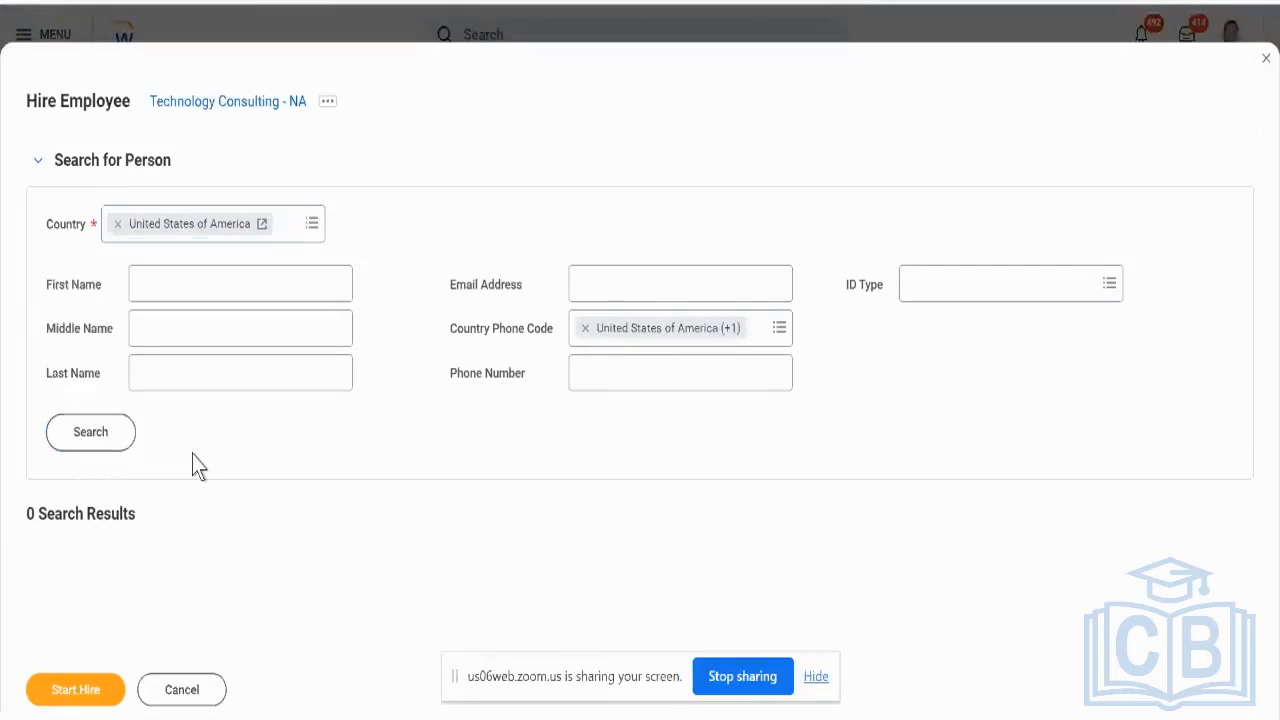
click(181, 689)
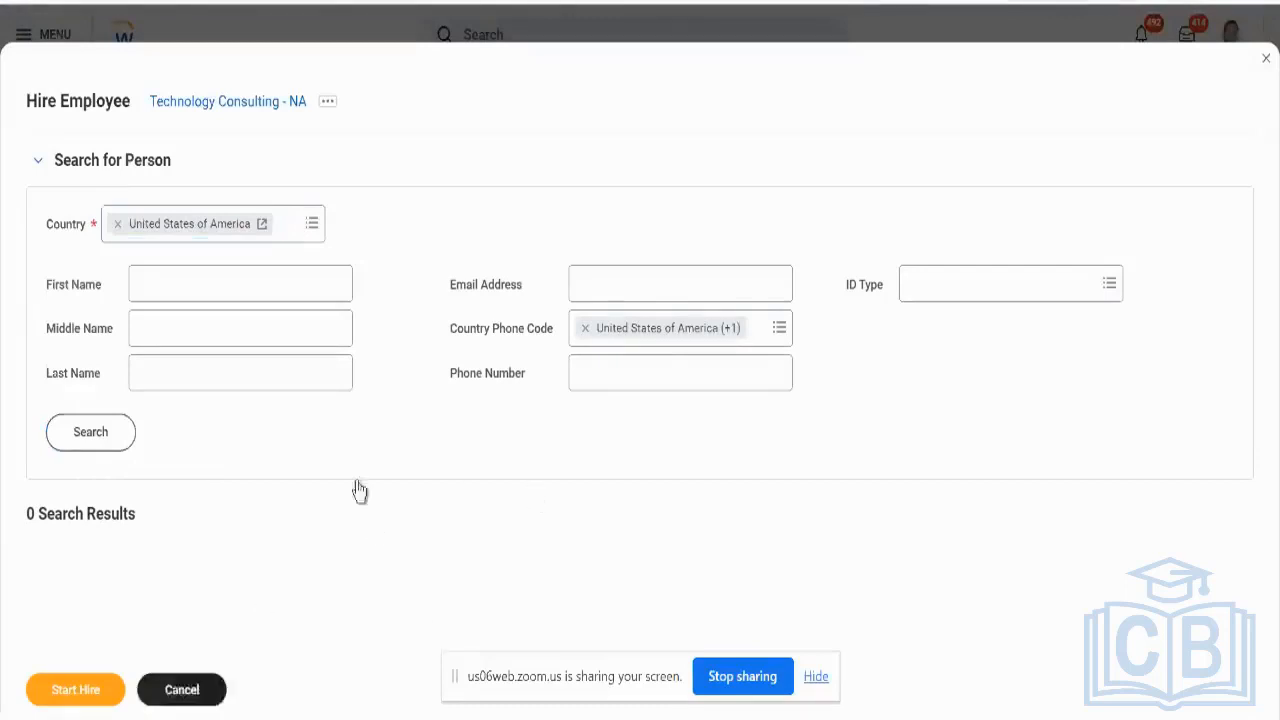
click(589, 408)
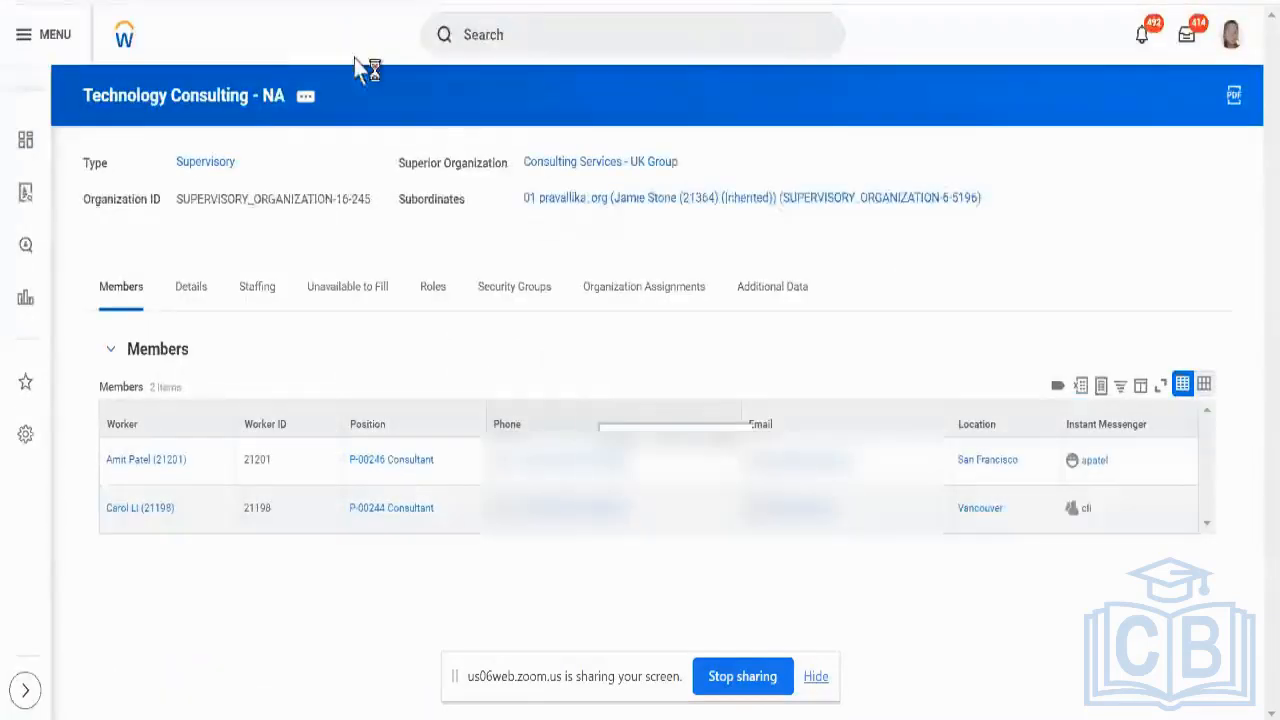
Step: Duplicate the organization page in a new browser tab and open the Create Pre-Hire task there
right_click(664, 2)
click(731, 84)
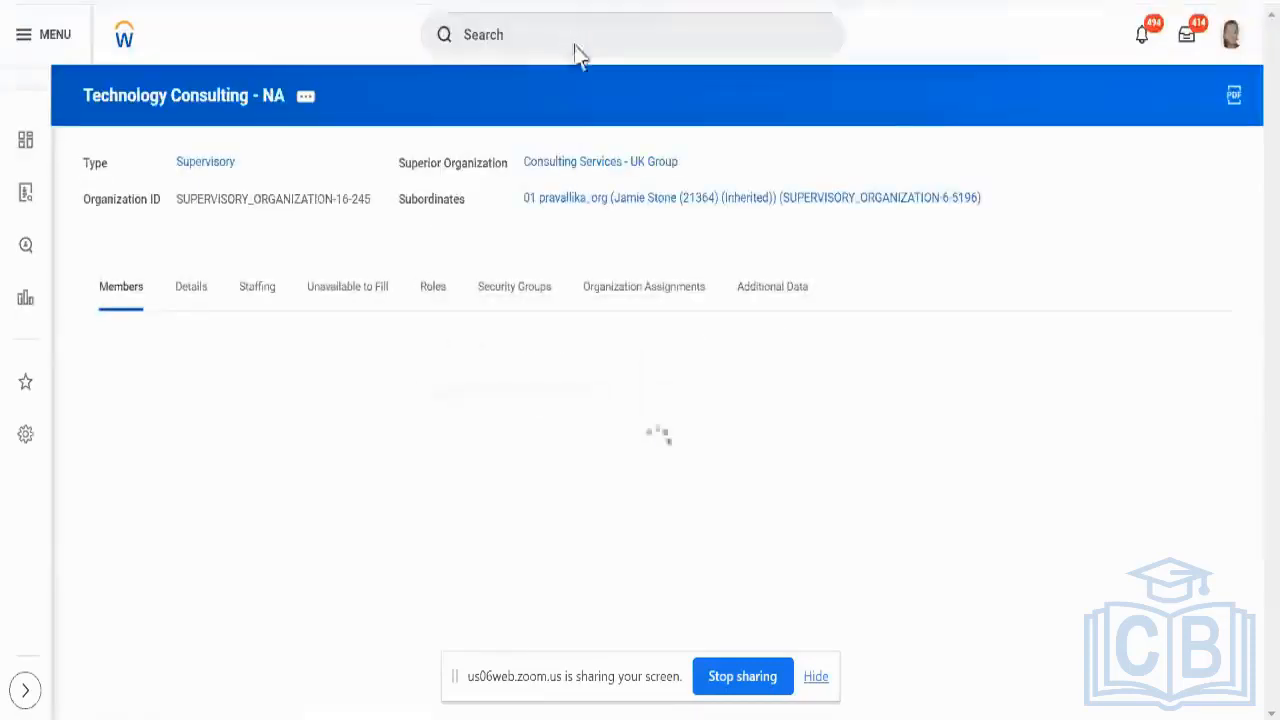
click(576, 43)
text(c)
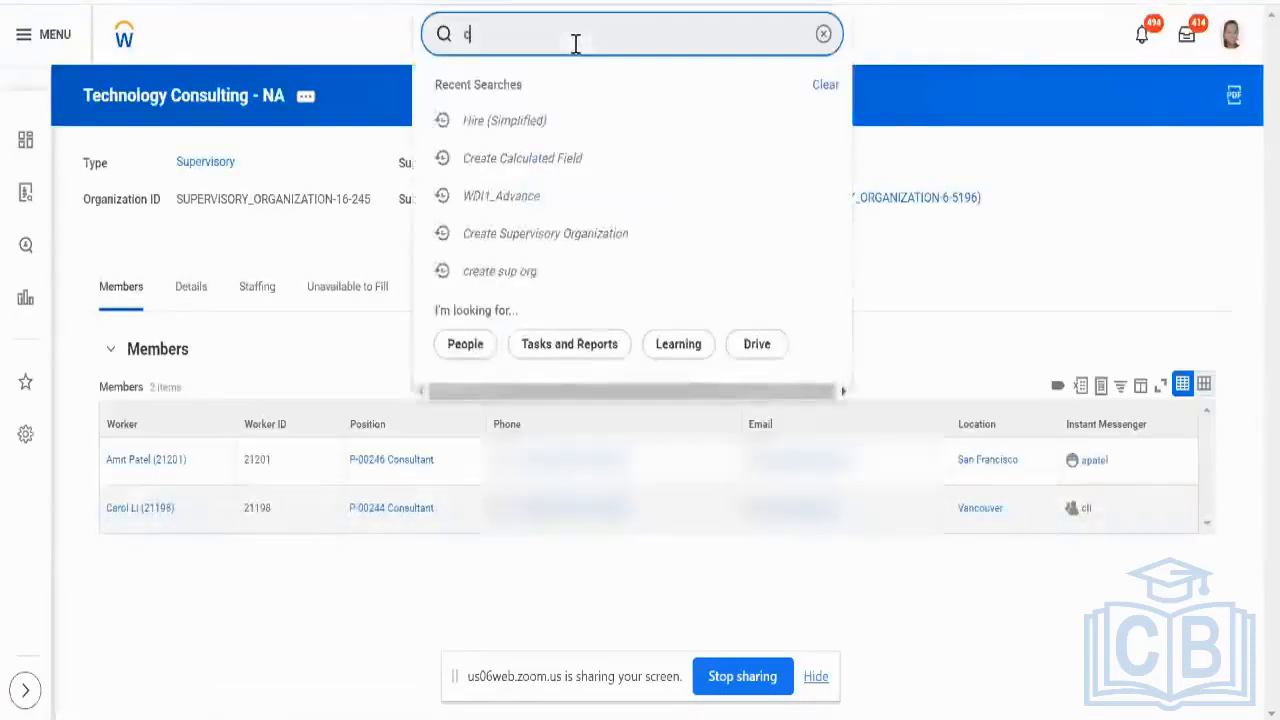
text(reate p)
key(BackSpace)
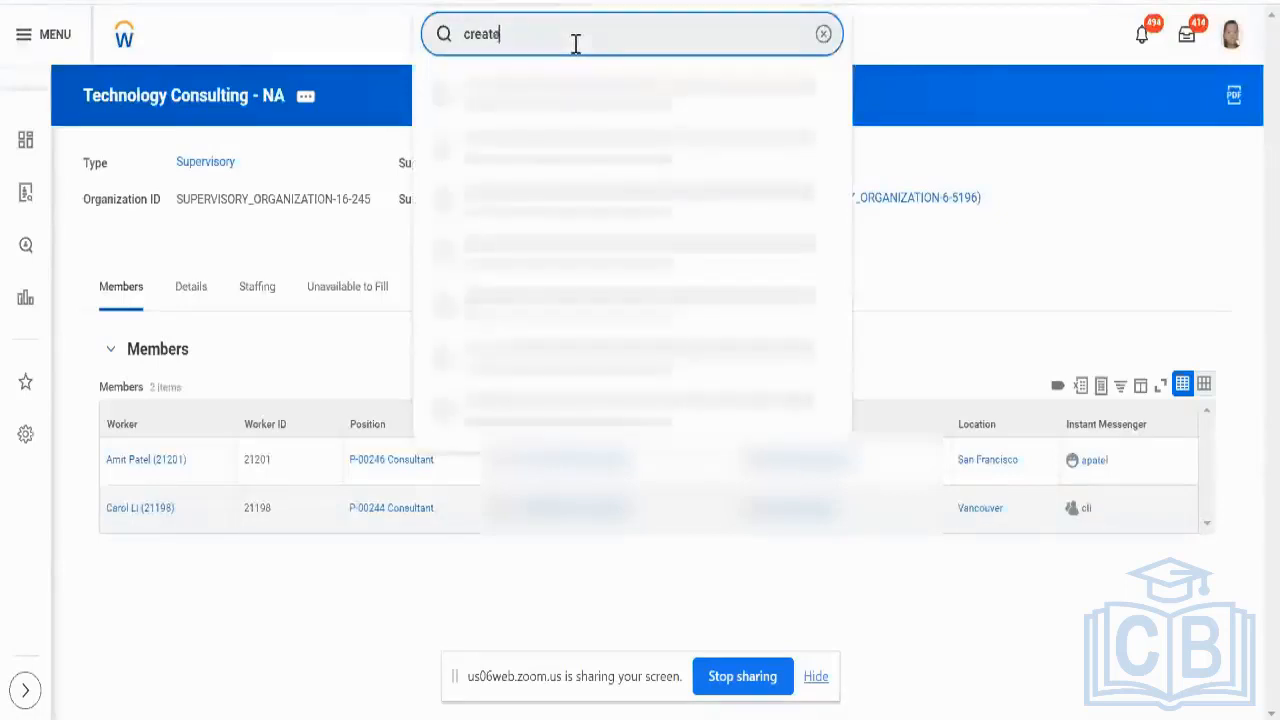
text(pre-hire)
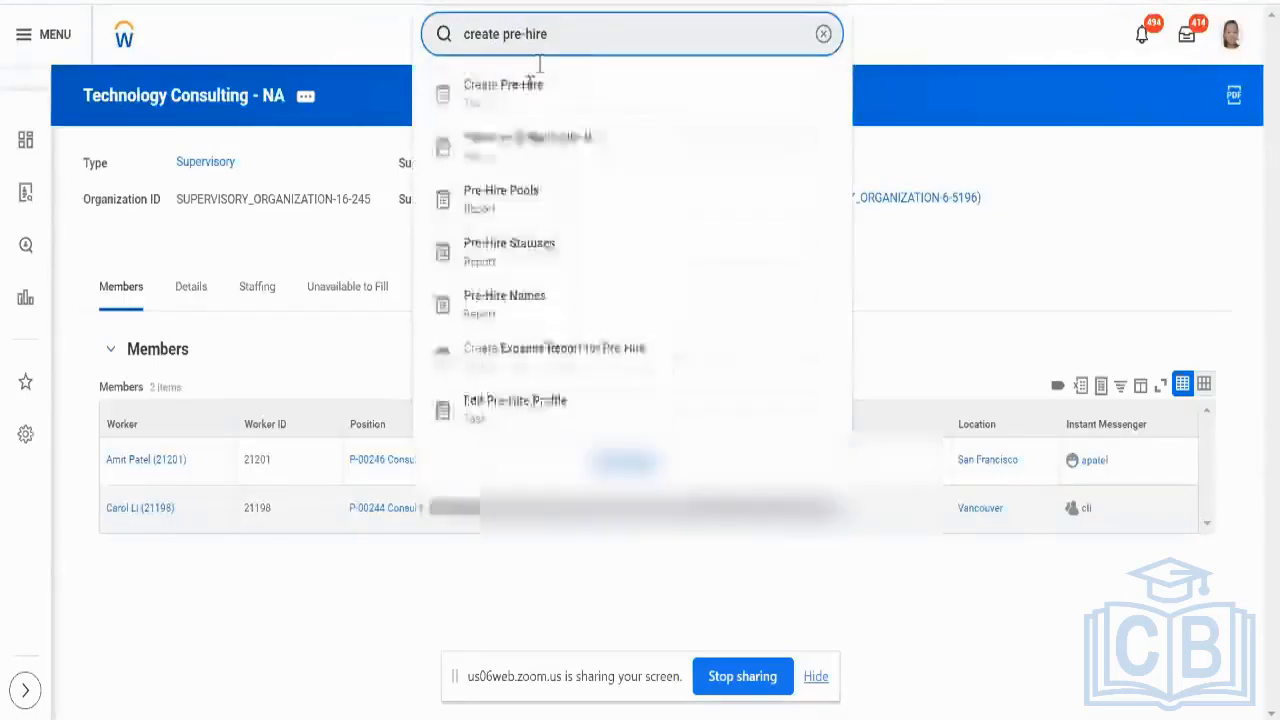
click(529, 101)
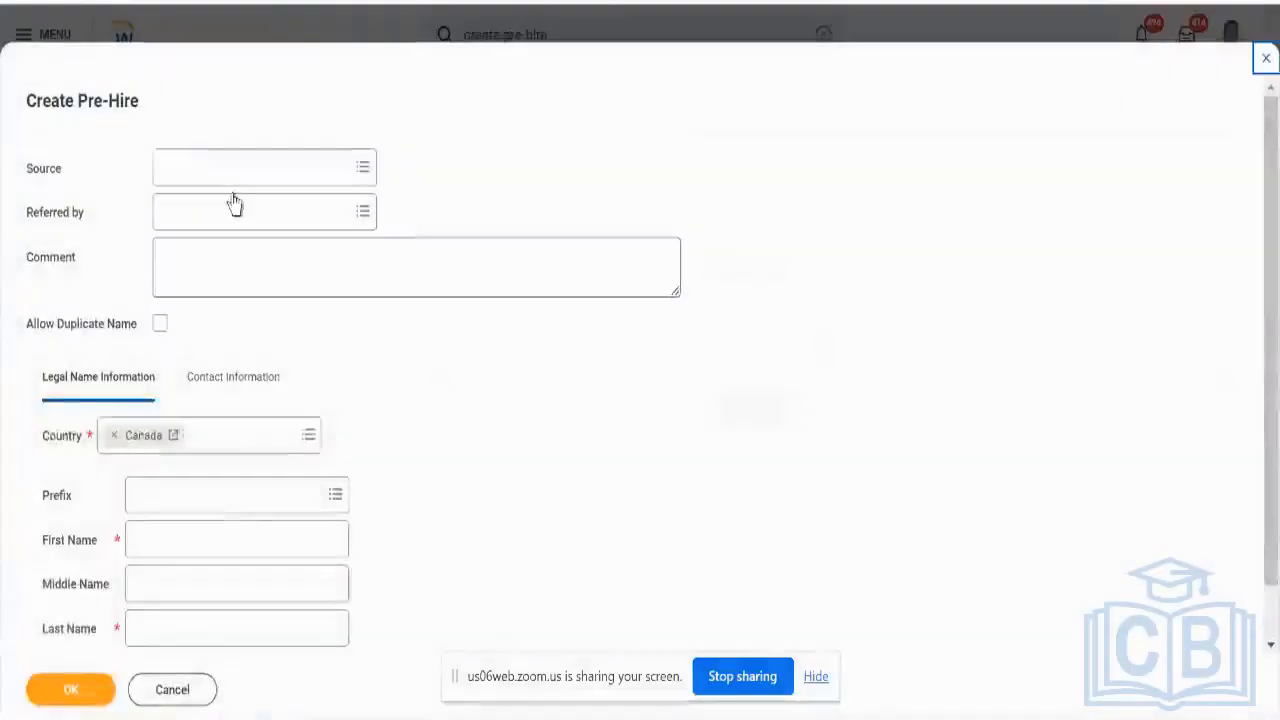
Step: Set the pre-hire's legal name country to United States of America
click(221, 457)
text(ame)
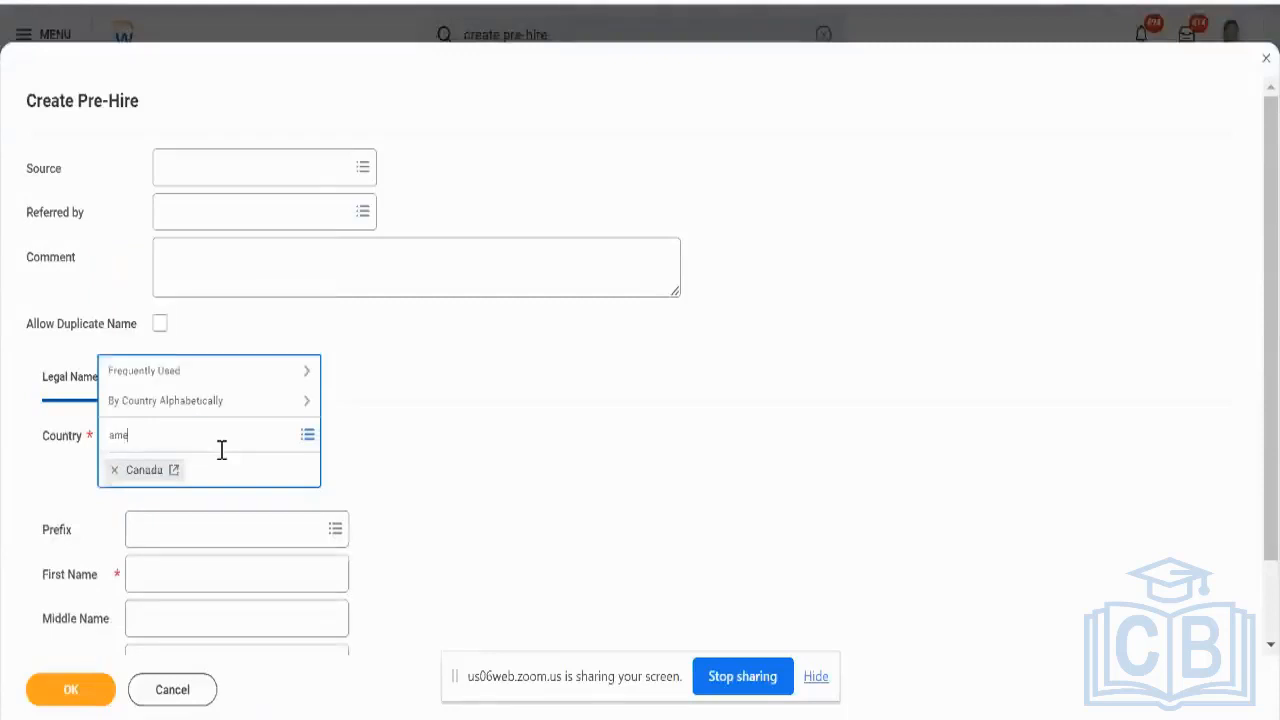
text(r)
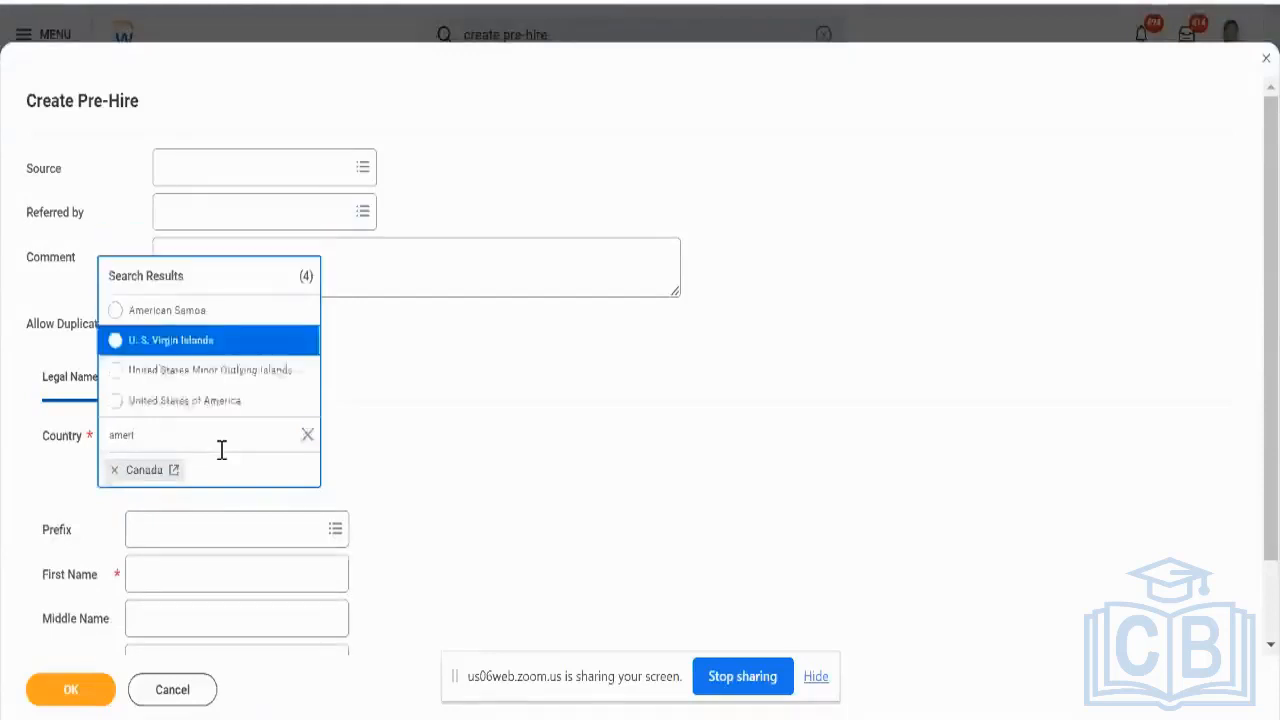
key(Down)
key(Down)
key(Return)
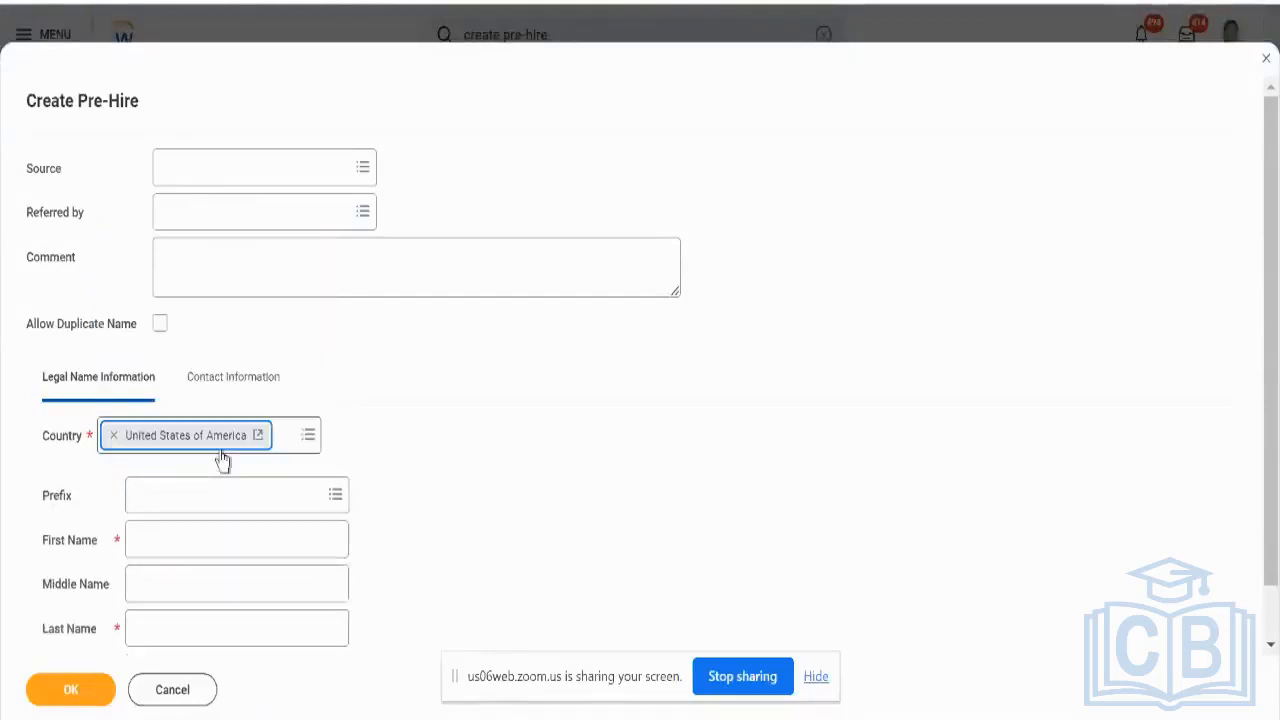
Step: Enter the pre-hire's first and last name and submit the Create Pre-Hire form
click(277, 544)
text(Test)
key(Tab)
key(Tab)
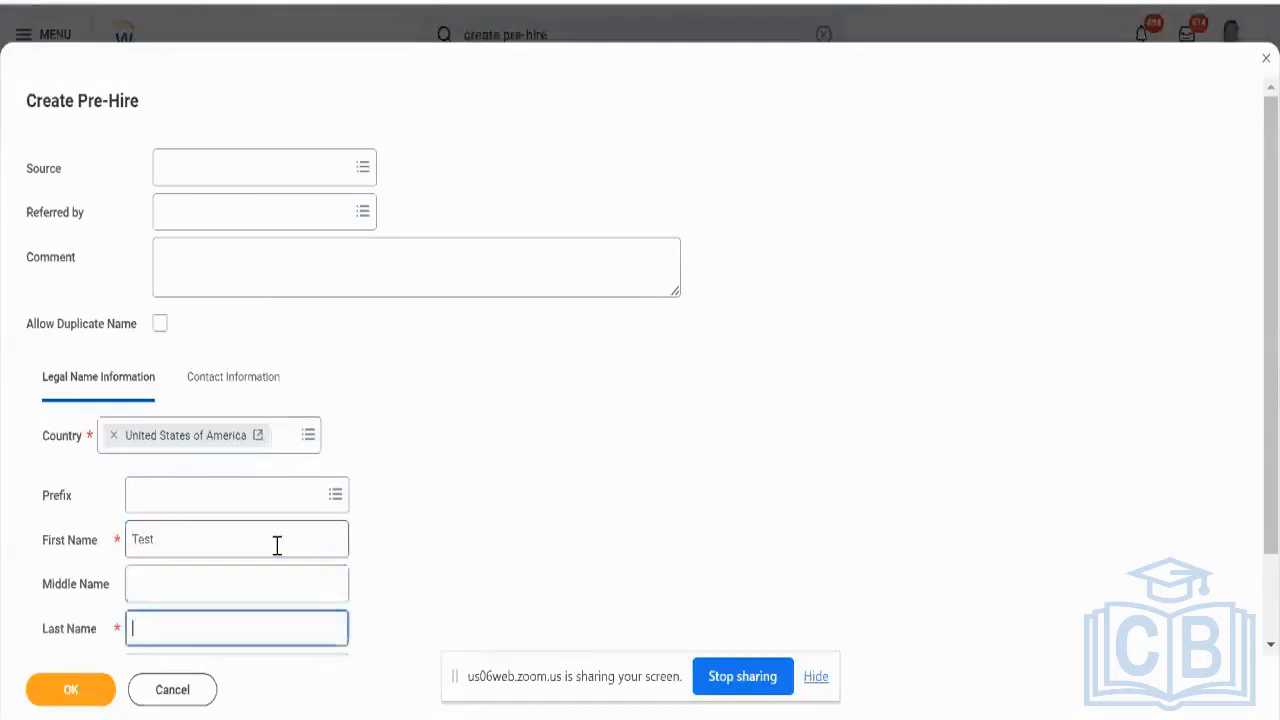
text(Aryan)
scroll(277, 544, down, 1)
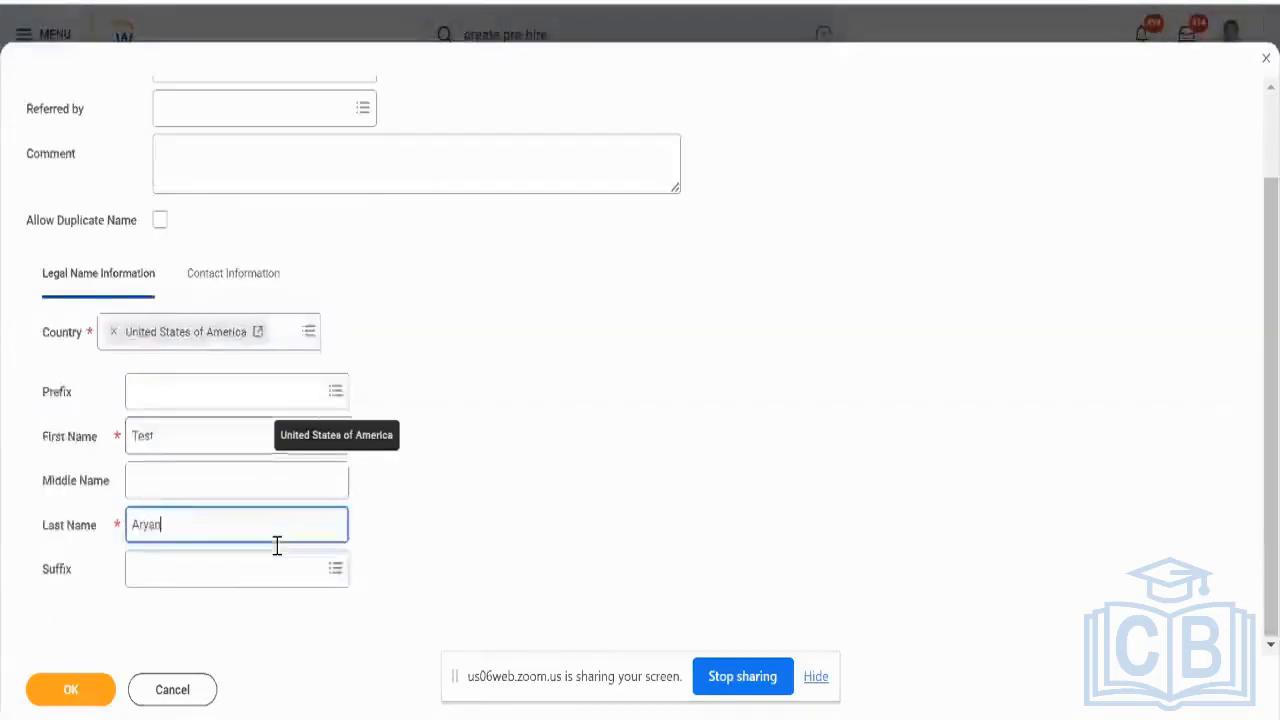
click(105, 688)
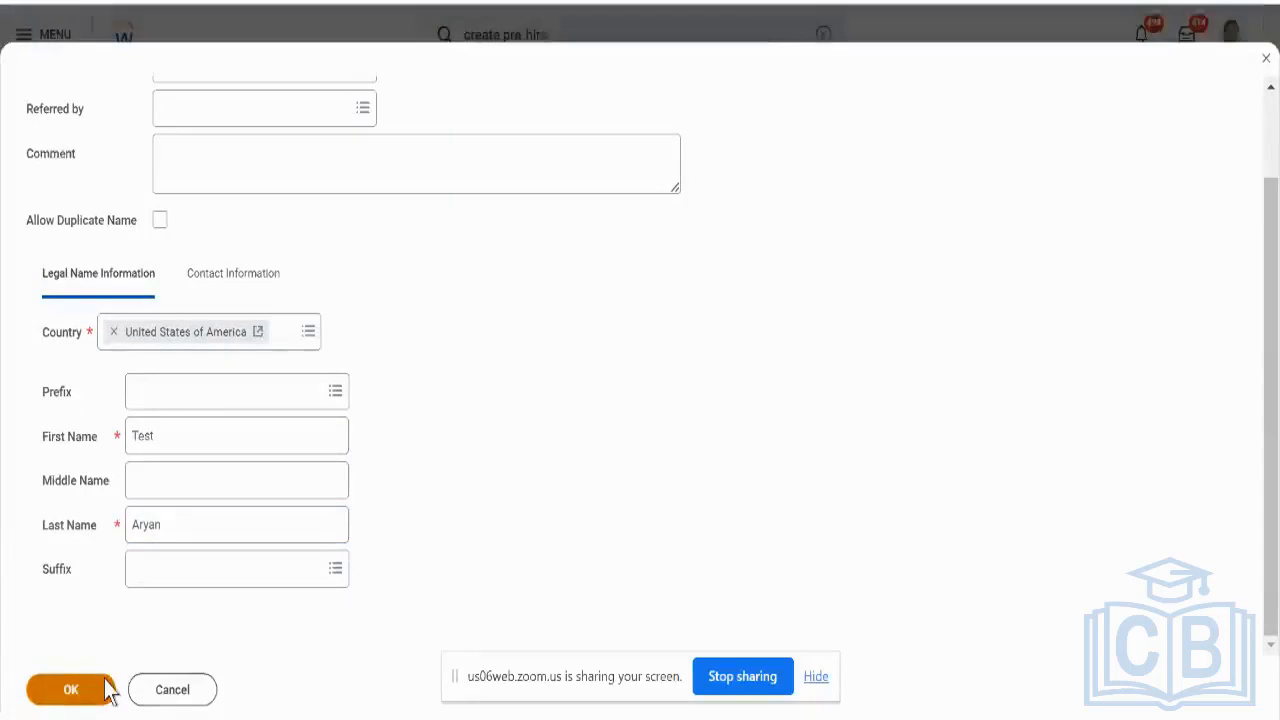
Step: Try to find the created person as the existing pre-hire in the Contract Contingent Worker form for Technology Consulting - NA
click(211, 281)
scroll(358, 335, down, 2)
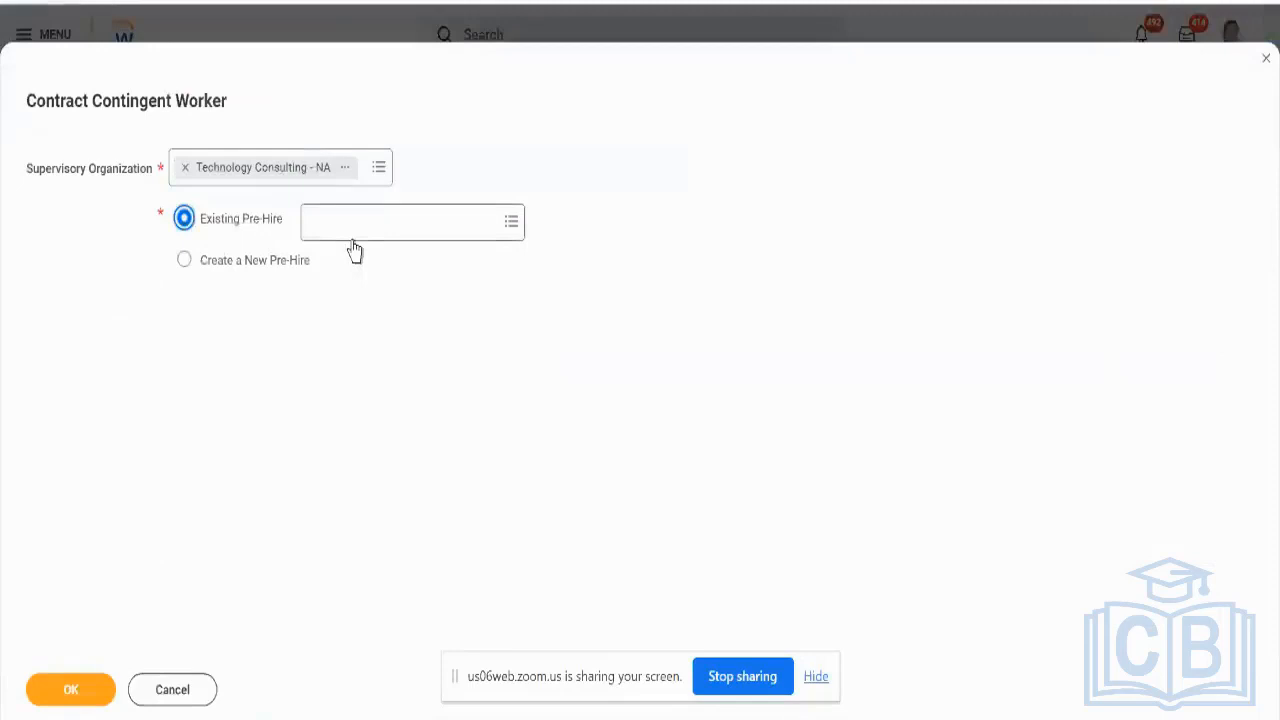
click(352, 241)
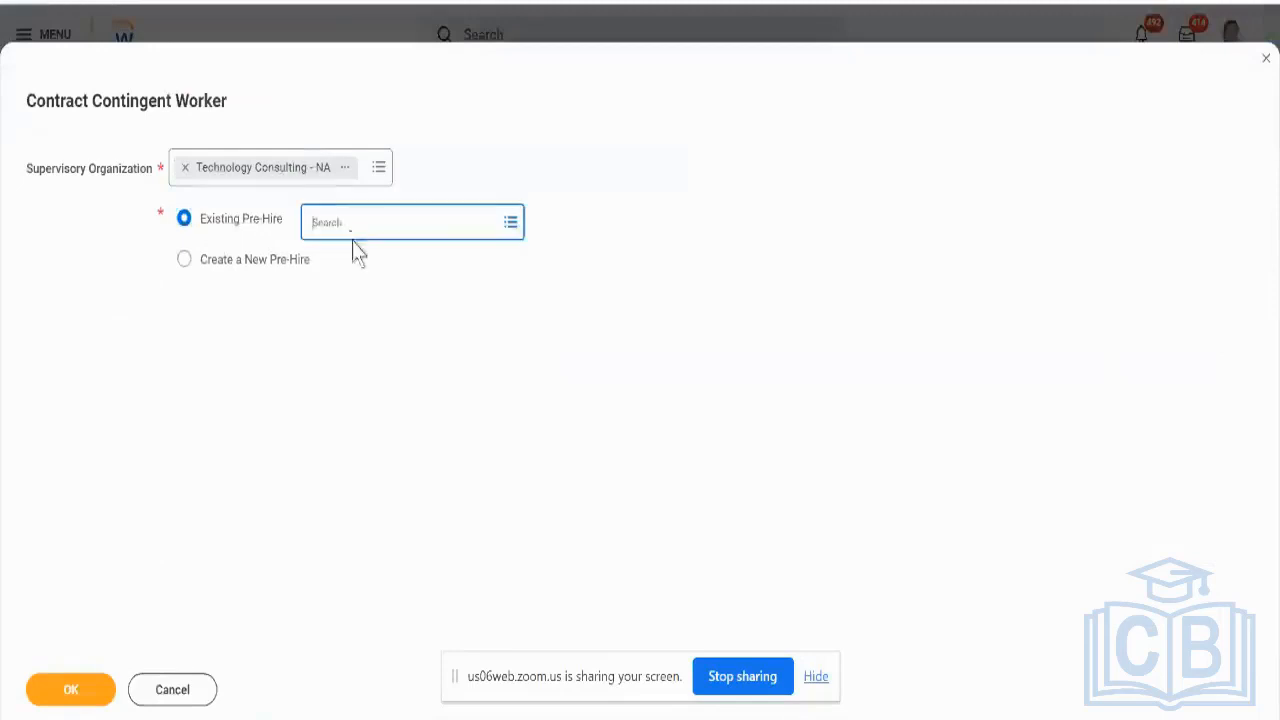
text(test)
key(Return)
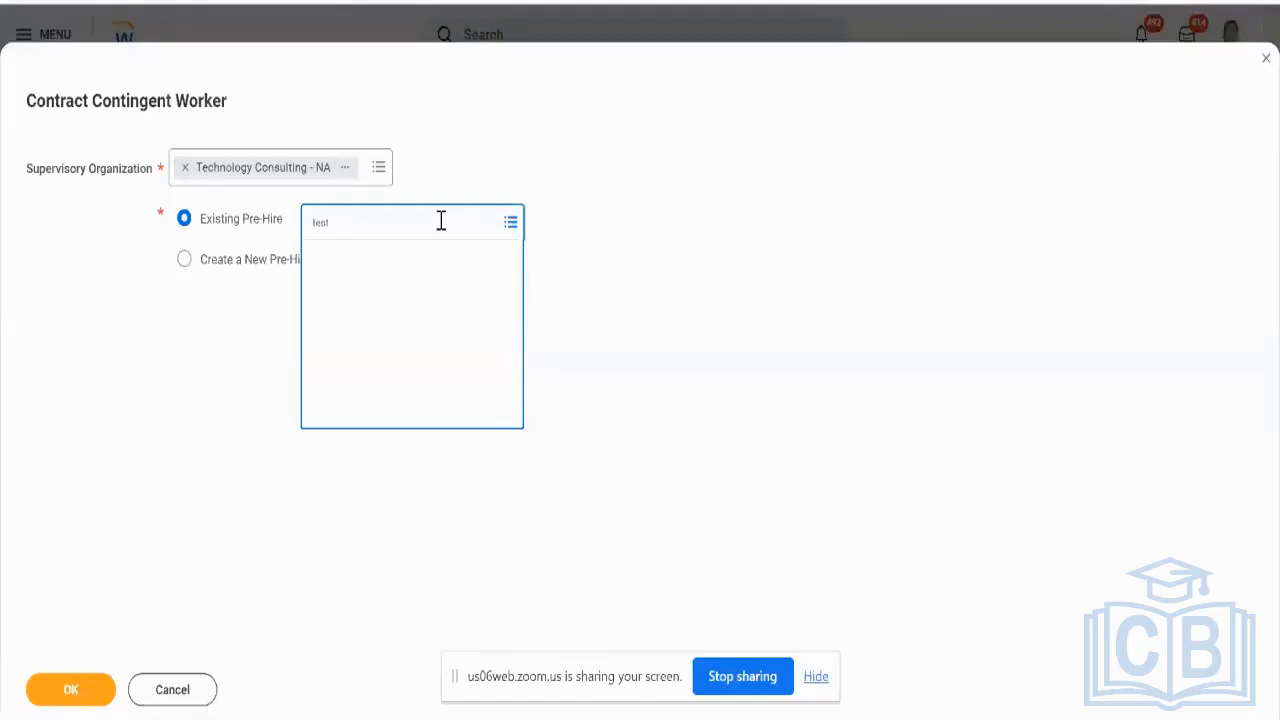
text(aryan)
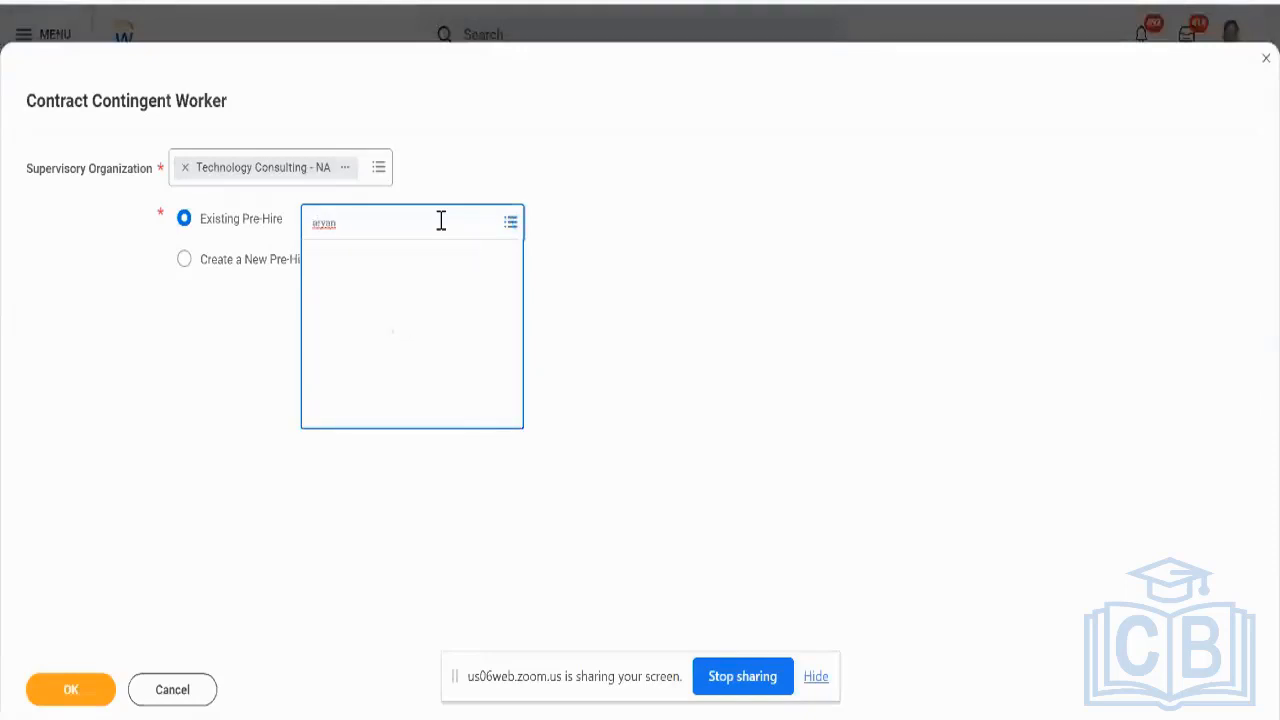
key(Return)
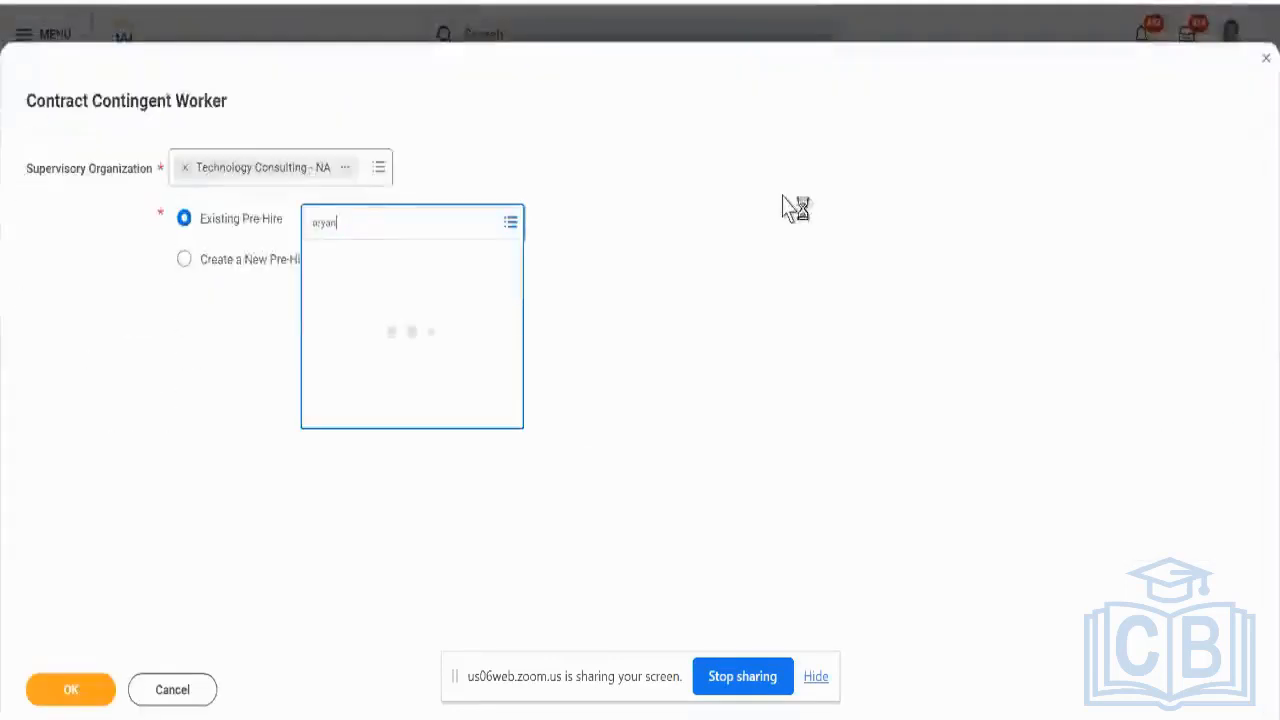
click(378, 219)
key(Return)
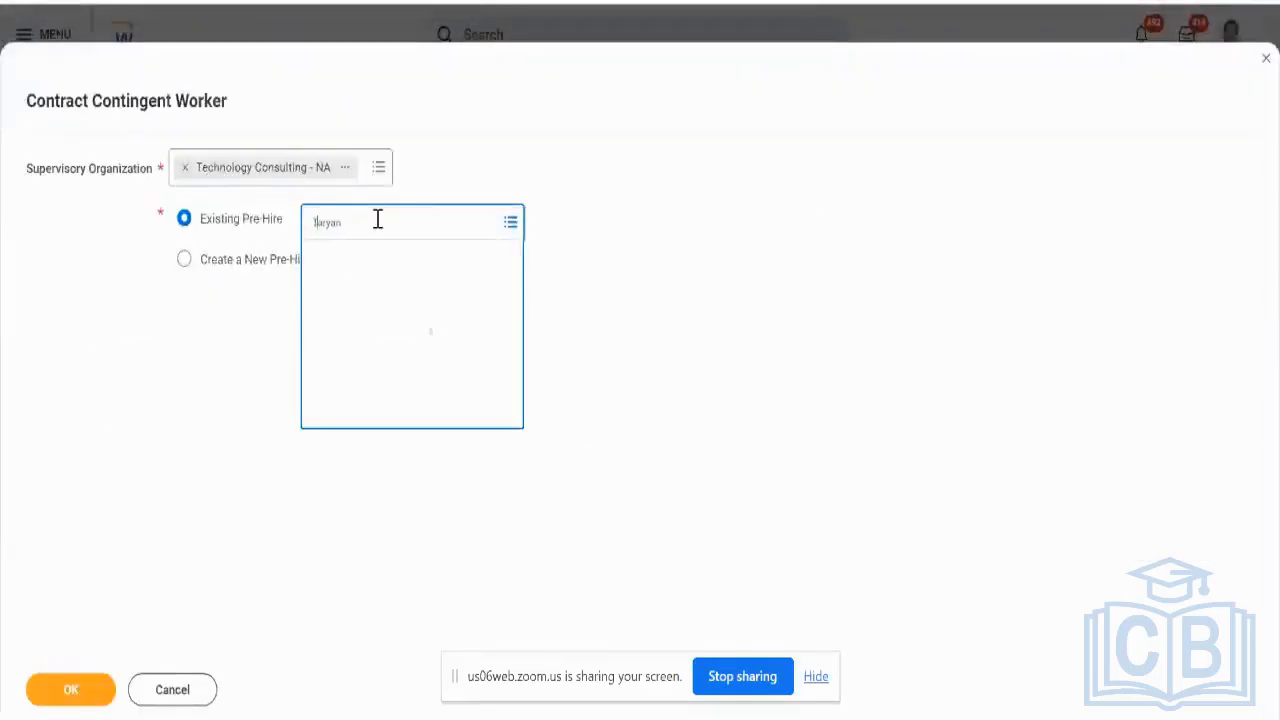
text(Test)
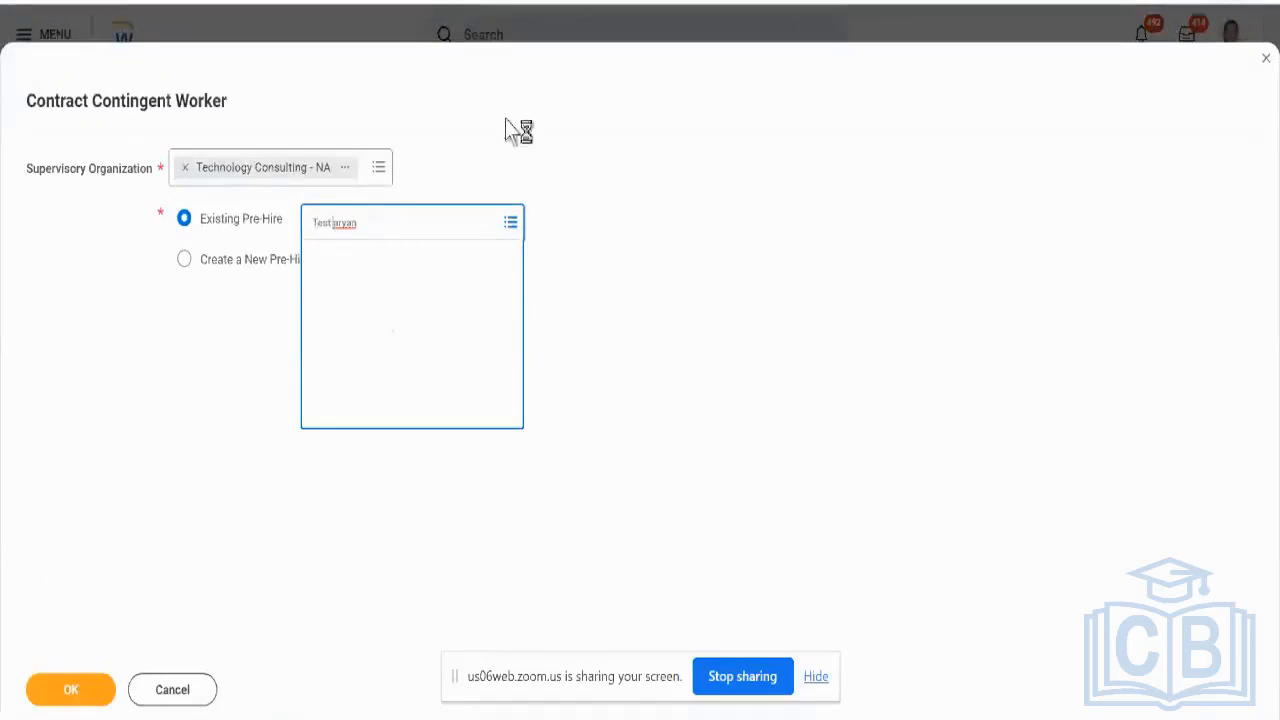
click(420, 235)
Step: Choose to create a new pre-hire instead, and discard the Contract Contingent Worker form
click(184, 259)
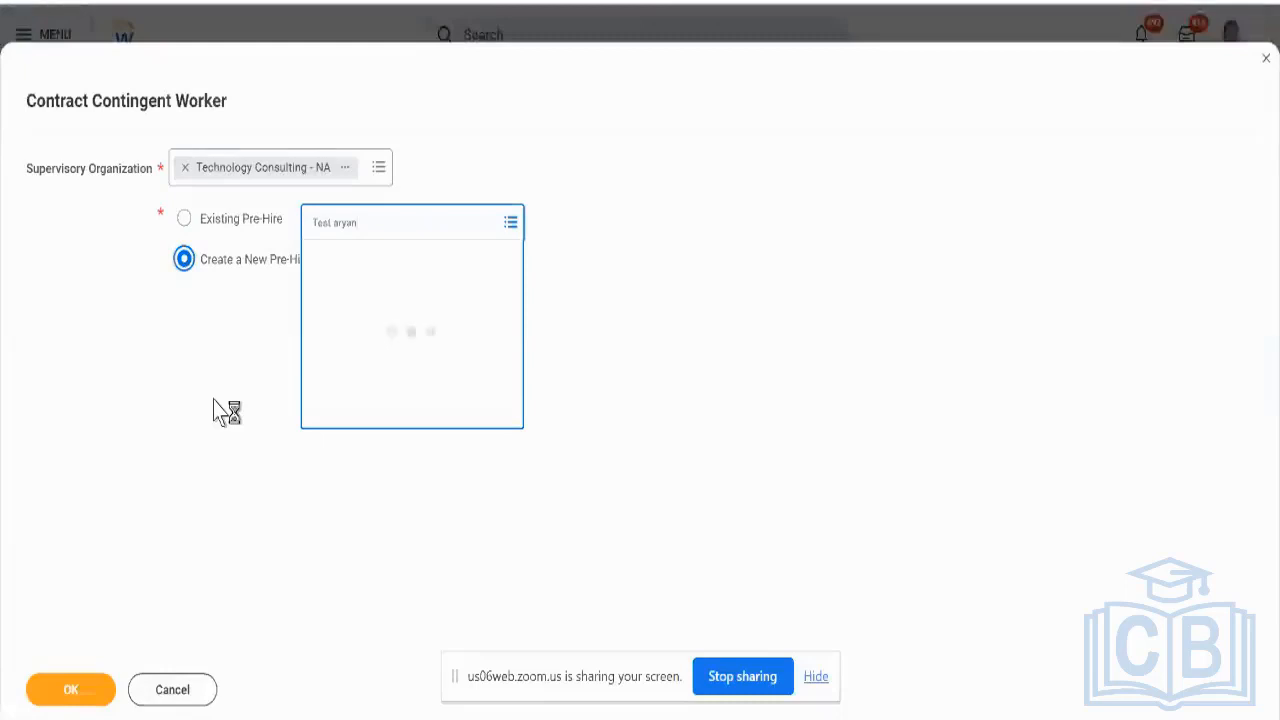
click(175, 691)
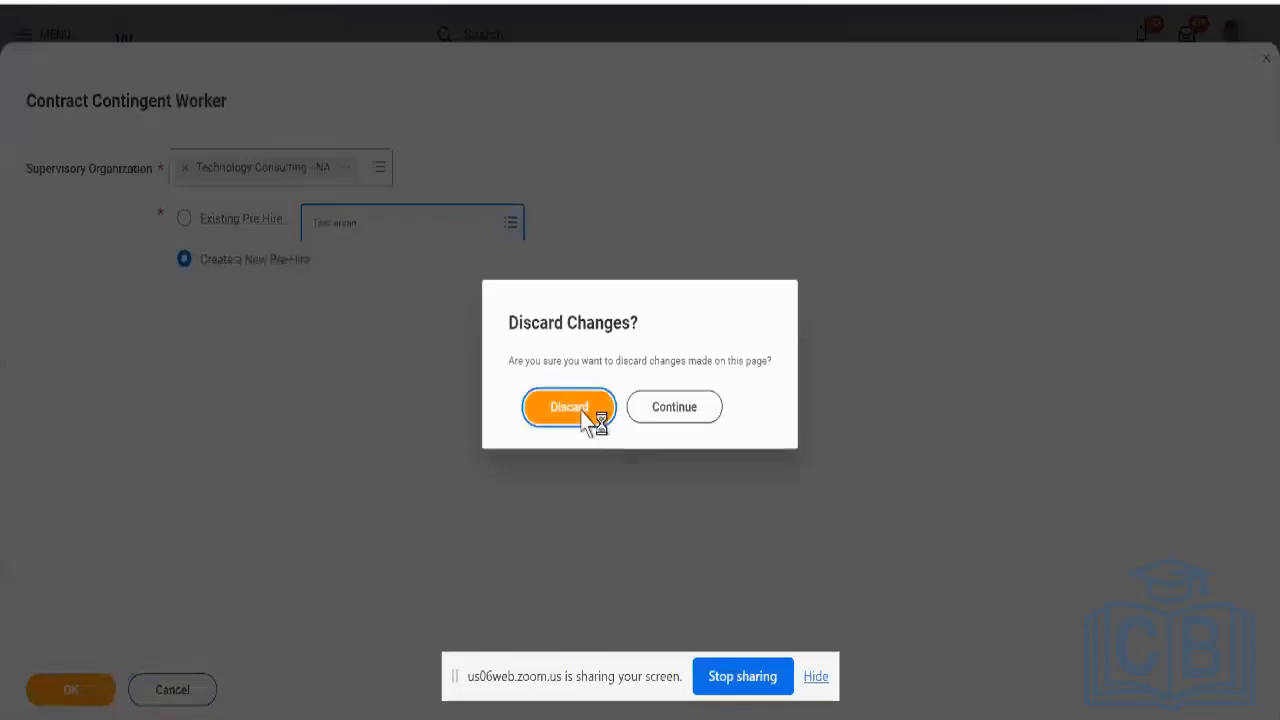
click(584, 414)
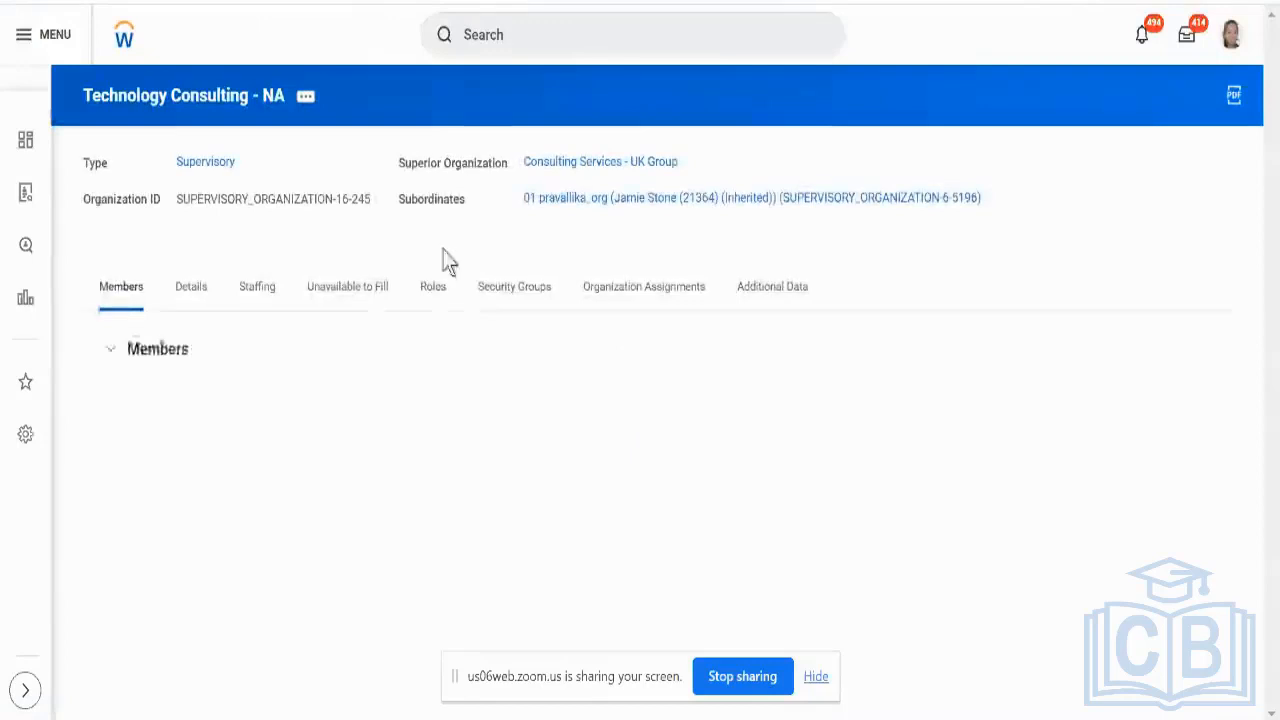
Step: Open the completed Create Position process, listed among Technology Consulting - NA's positions unavailable to fill, for correction
click(368, 312)
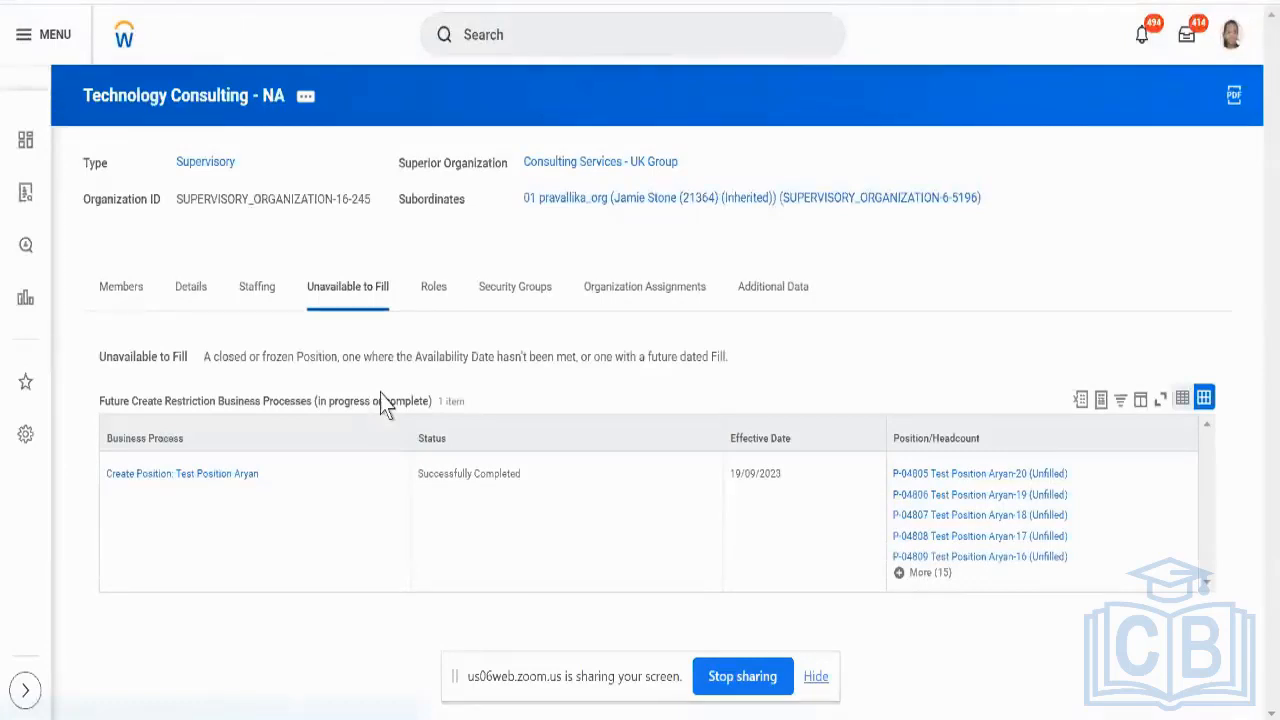
mouse_move(268, 477)
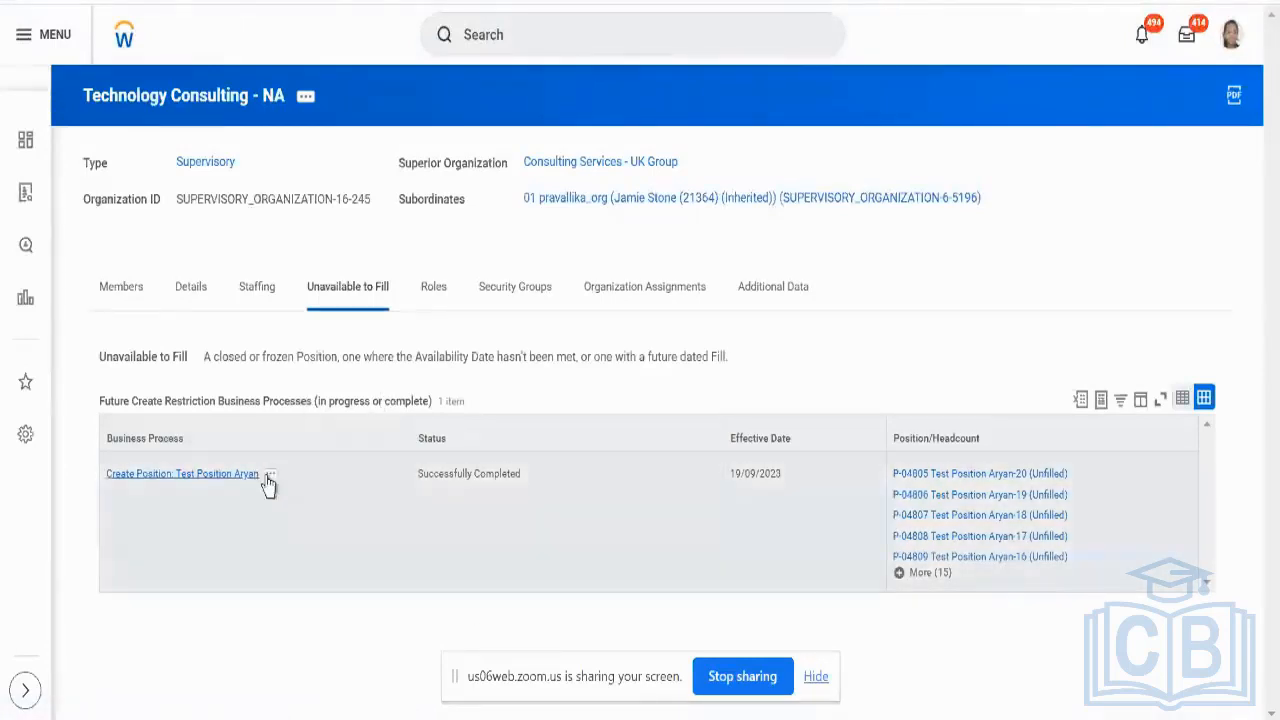
click(270, 479)
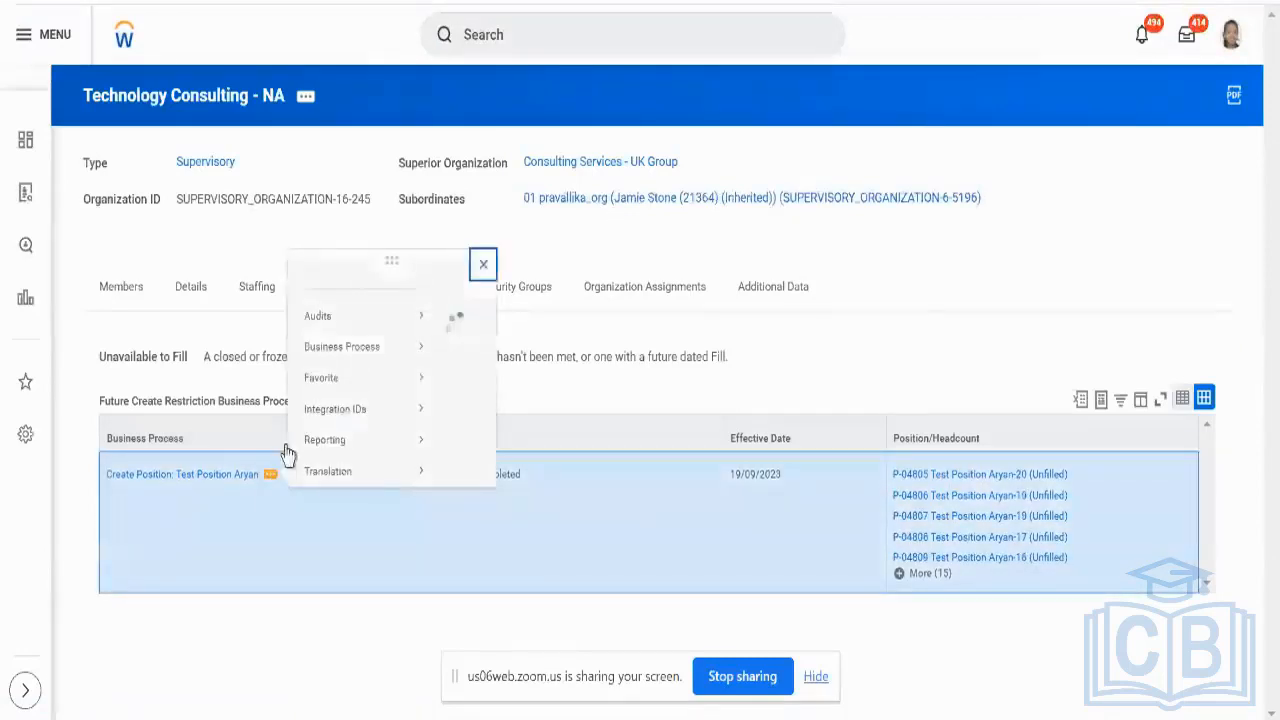
mouse_move(400, 308)
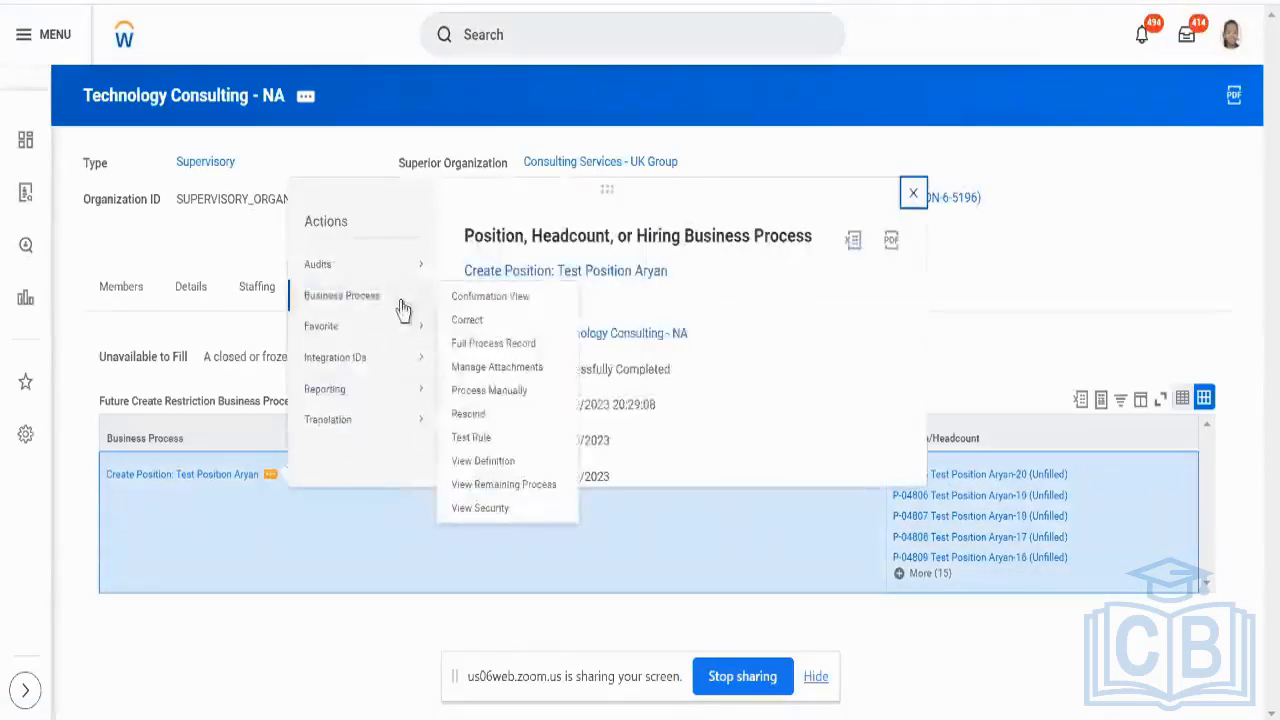
click(470, 320)
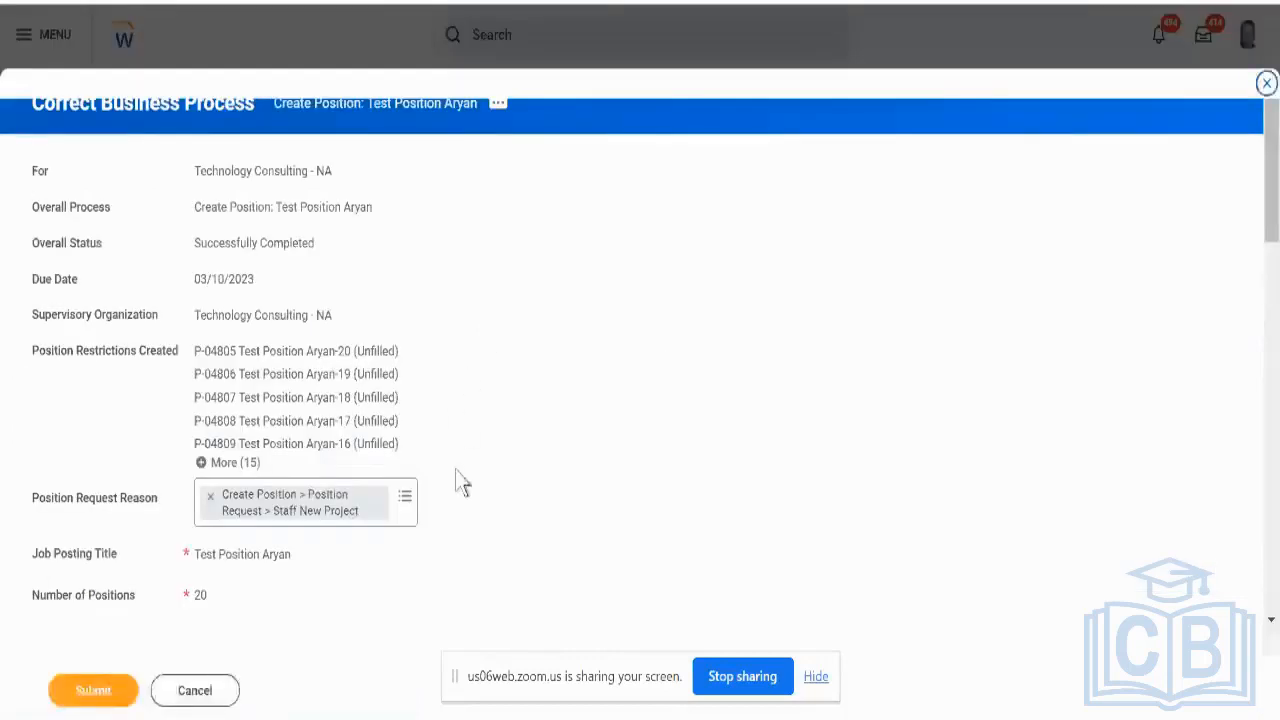
Step: Set both the Availability Date and the Earliest Hire Date to 18/09/2023 and submit the correction
scroll(457, 480, down, 2)
click(290, 492)
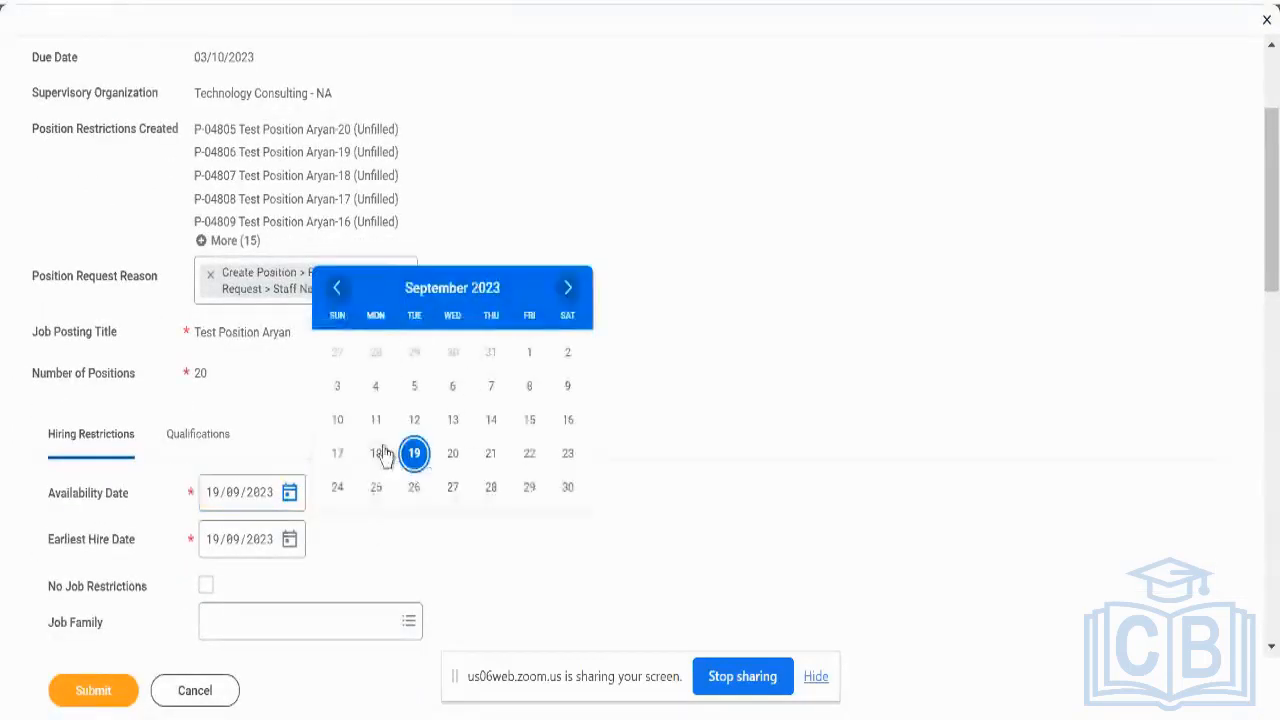
click(382, 454)
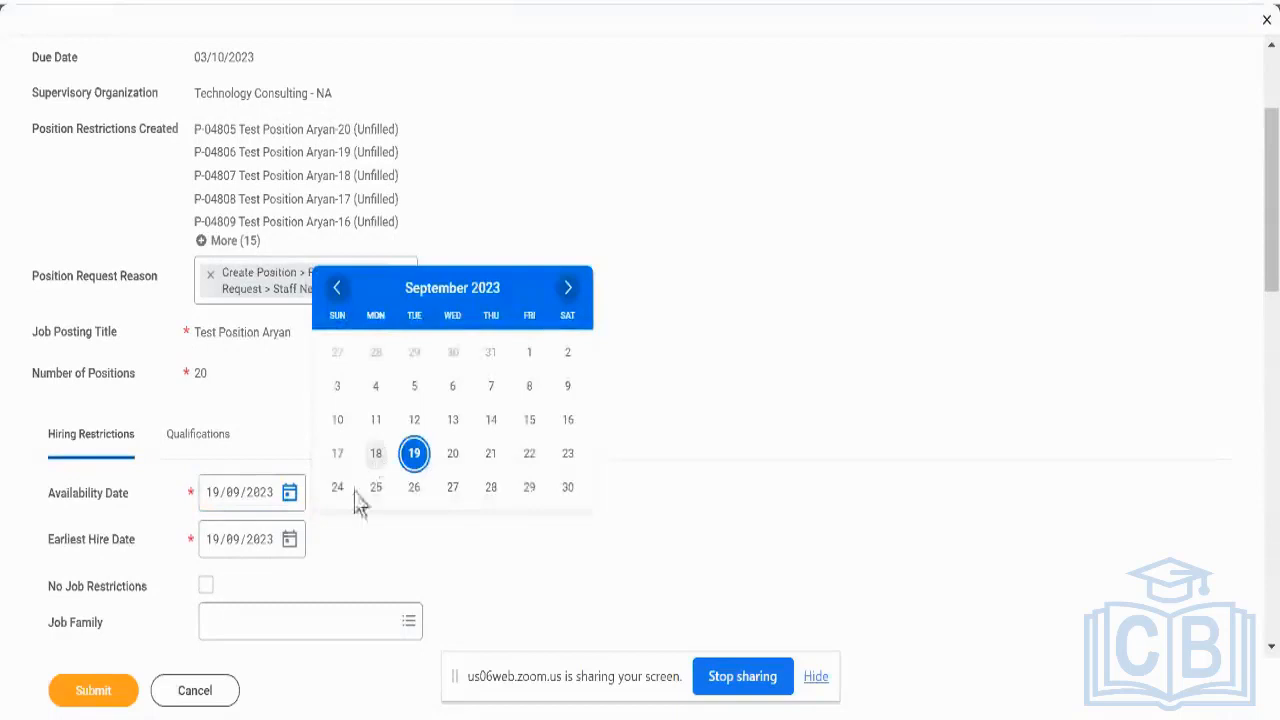
click(290, 540)
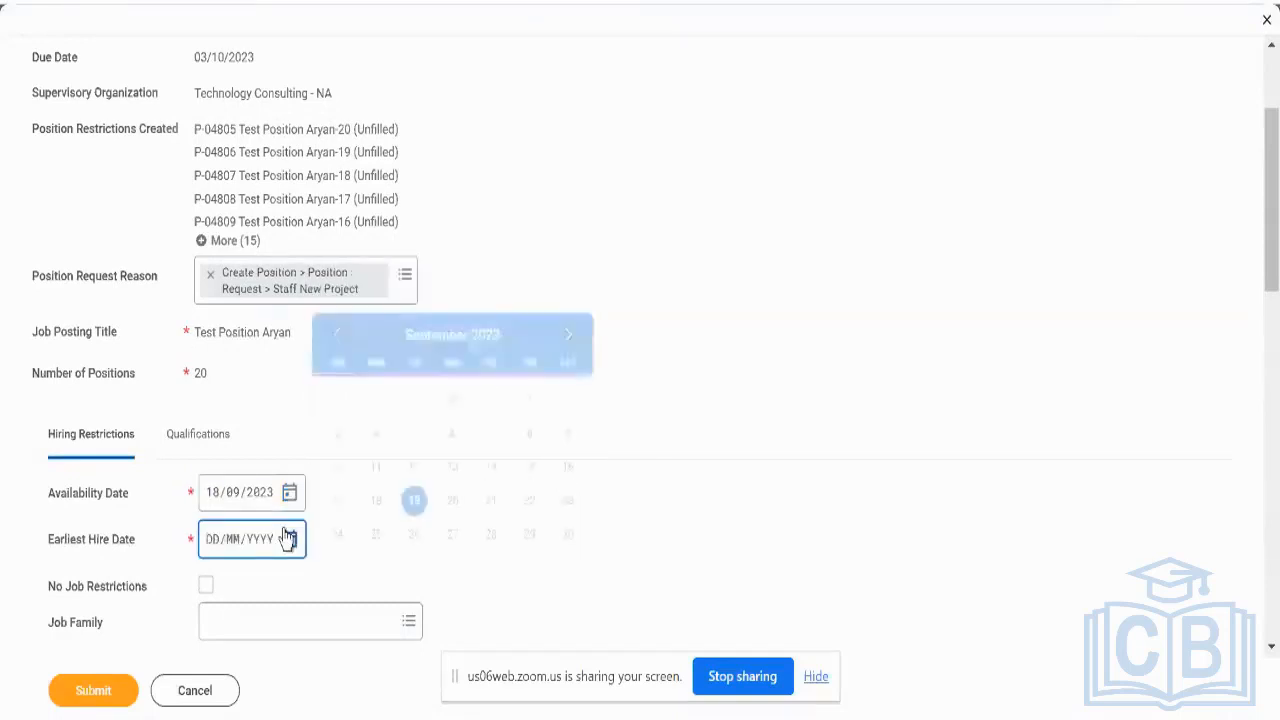
click(376, 500)
click(116, 703)
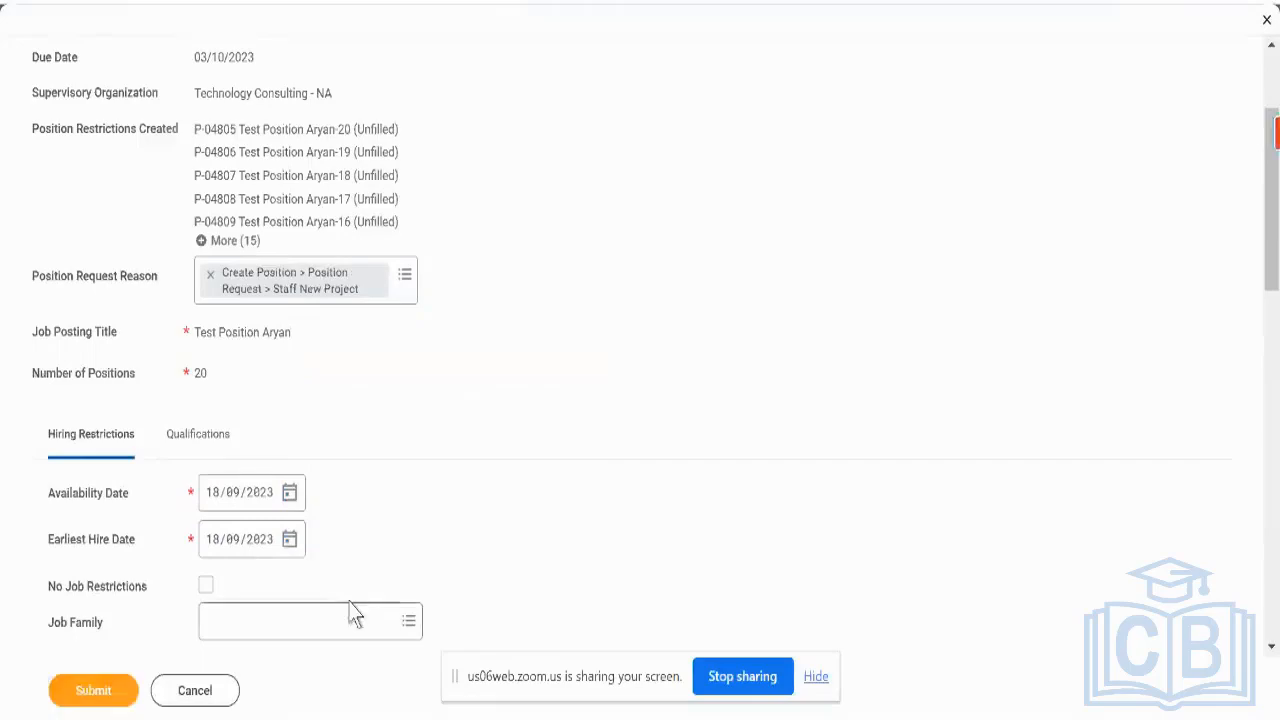
Step: Review the submission error, add the required comment "test", and resubmit the position correction
click(1173, 134)
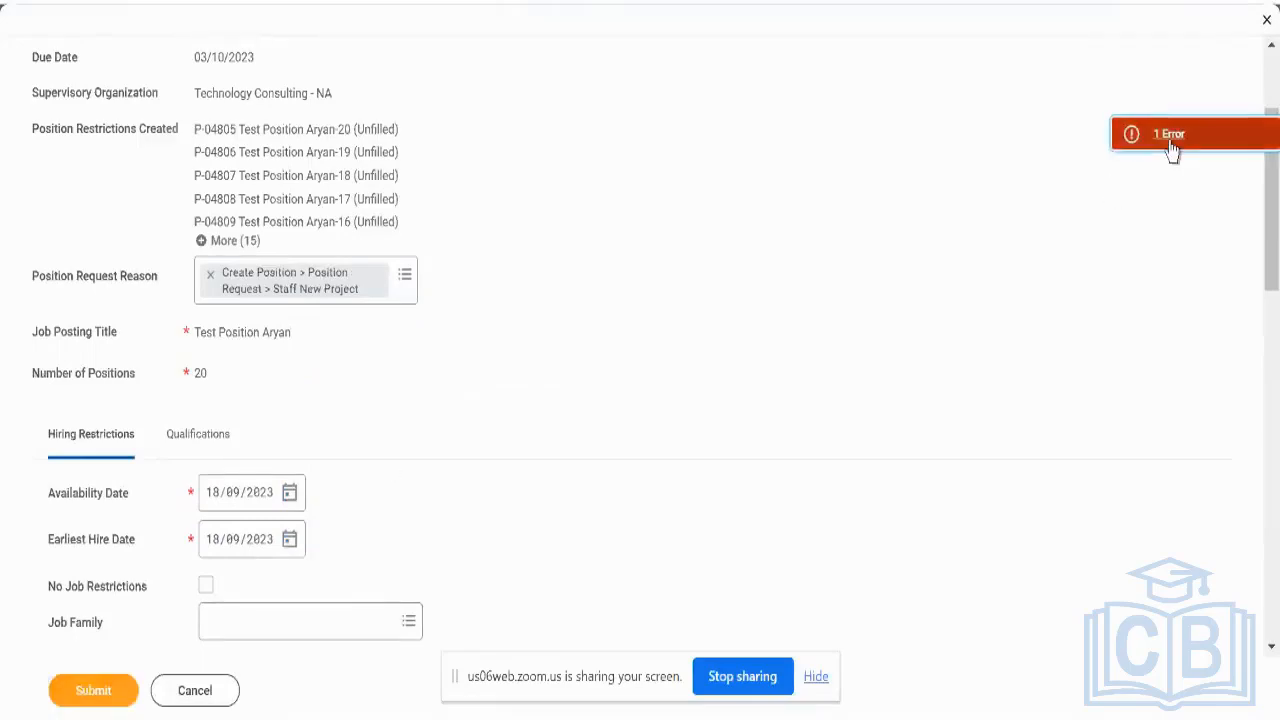
click(827, 266)
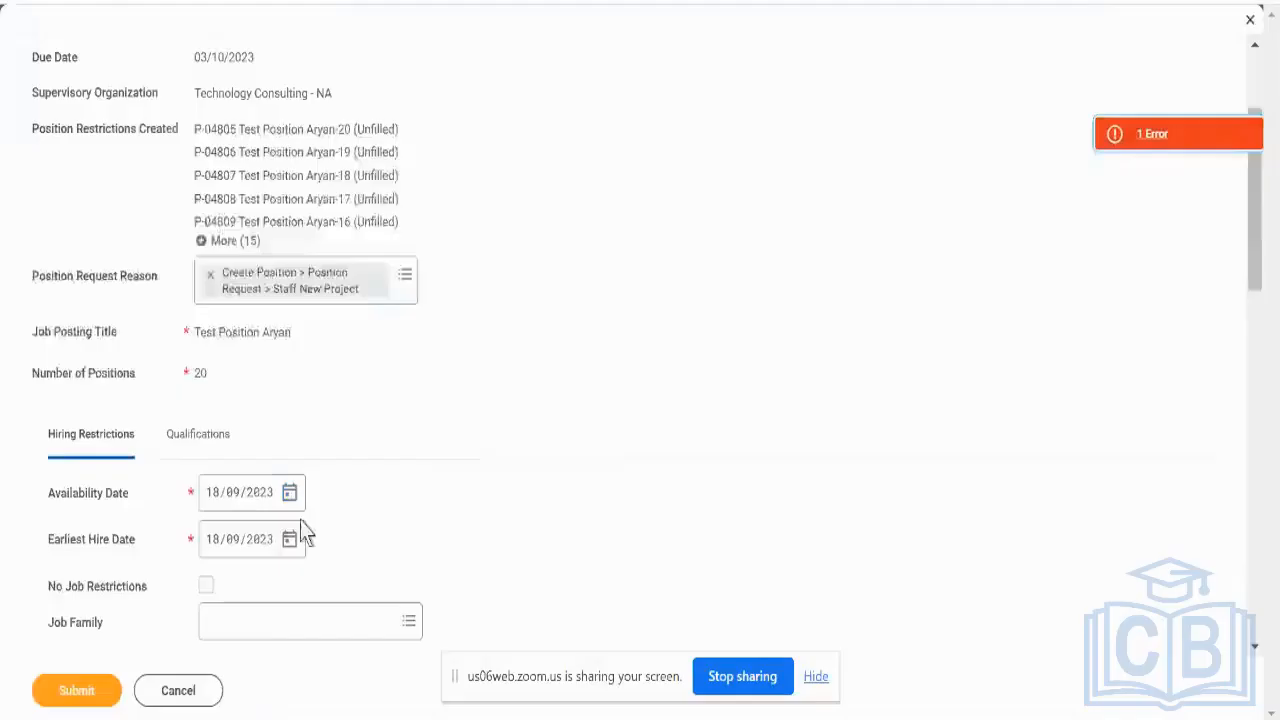
scroll(300, 520, down, 5)
click(229, 606)
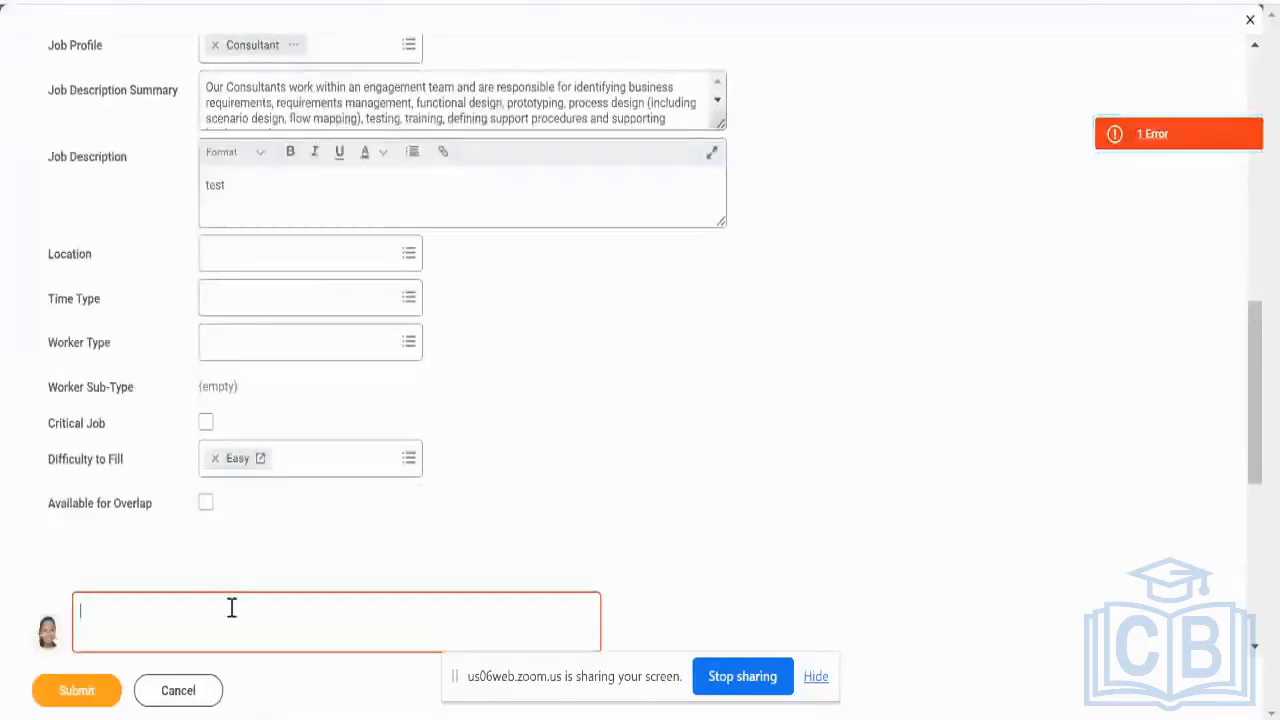
text(test)
click(95, 704)
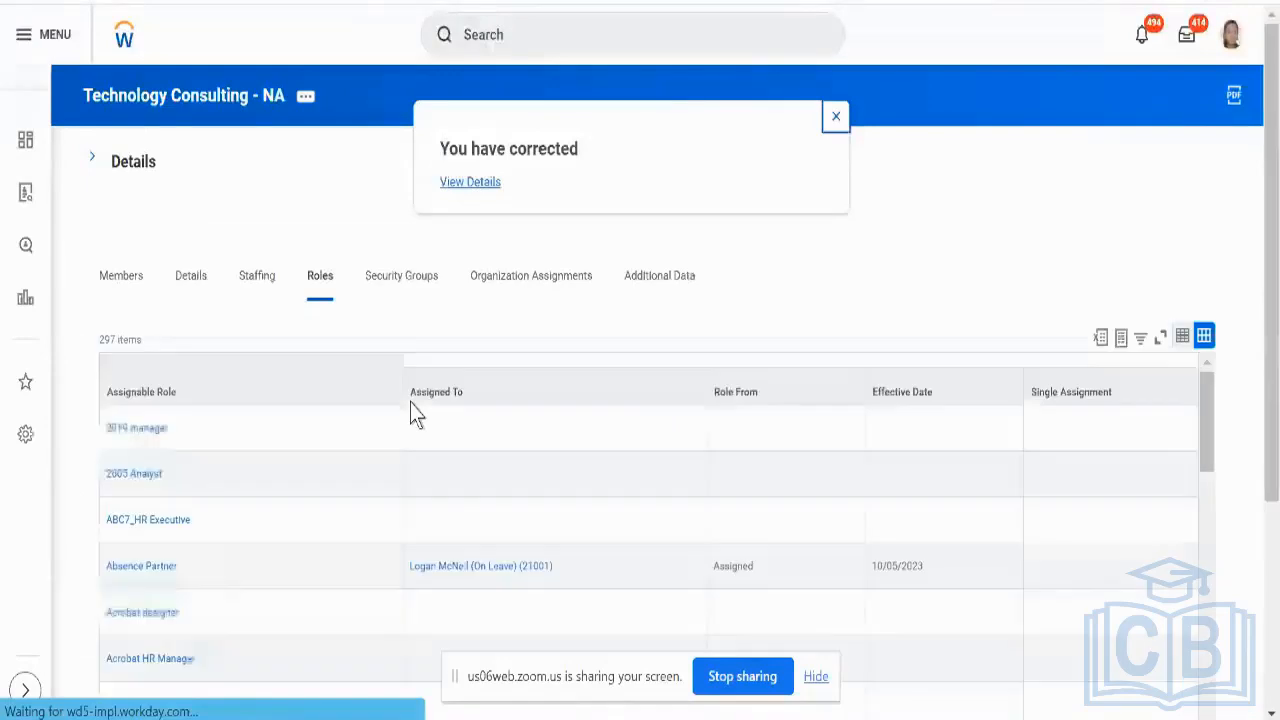
Step: Start Hire Employee for unfilled position P-04824 from the staffing list of Technology Consulting - NA
click(256, 276)
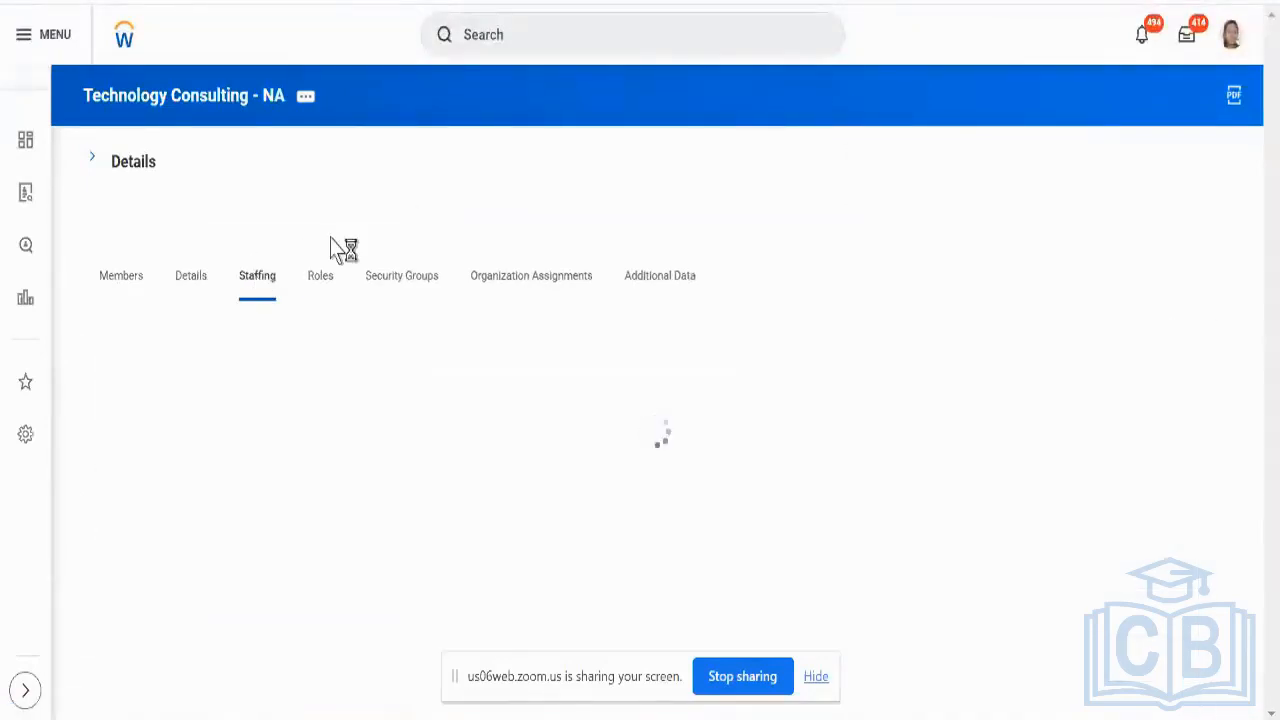
scroll(350, 244, down, 1)
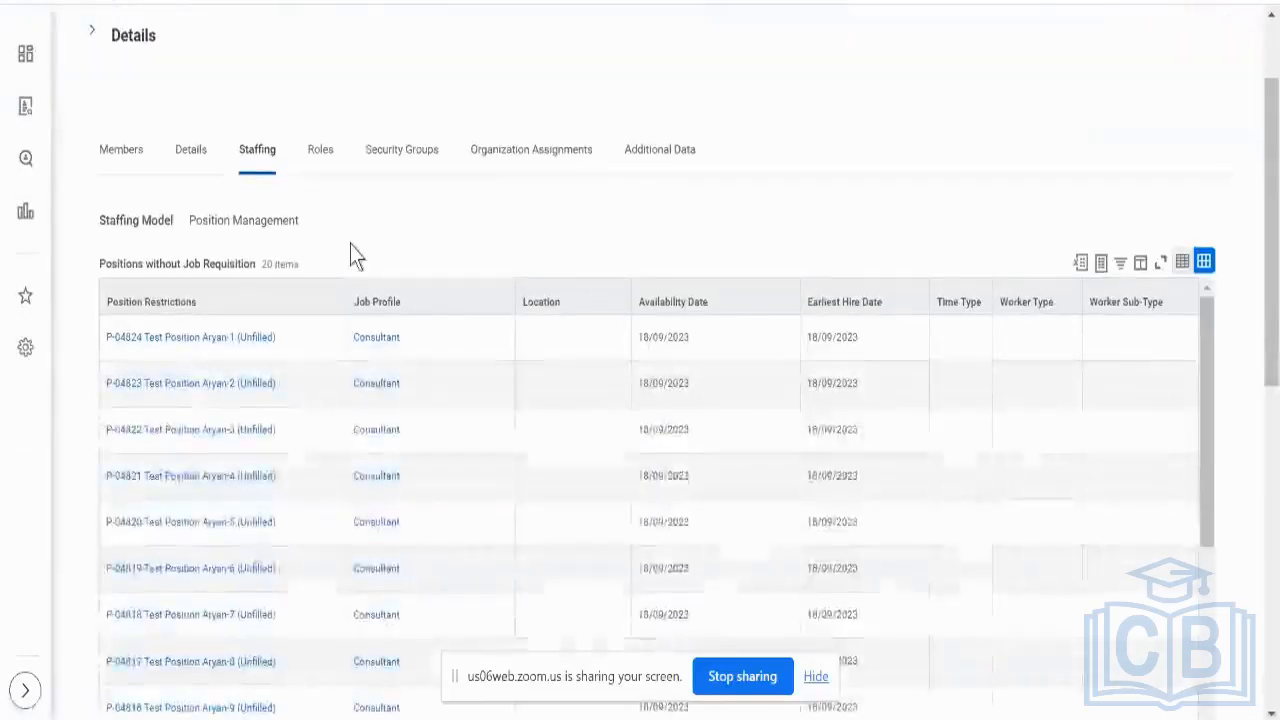
scroll(350, 244, up, 1)
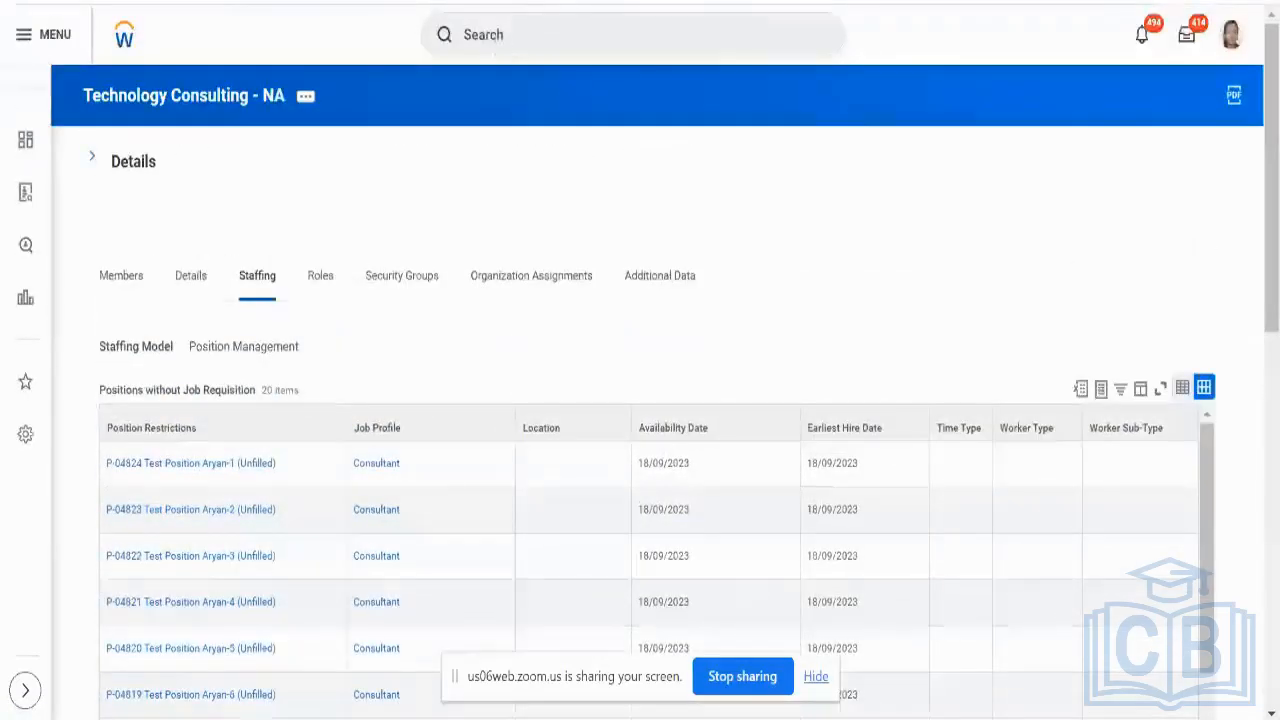
click(286, 466)
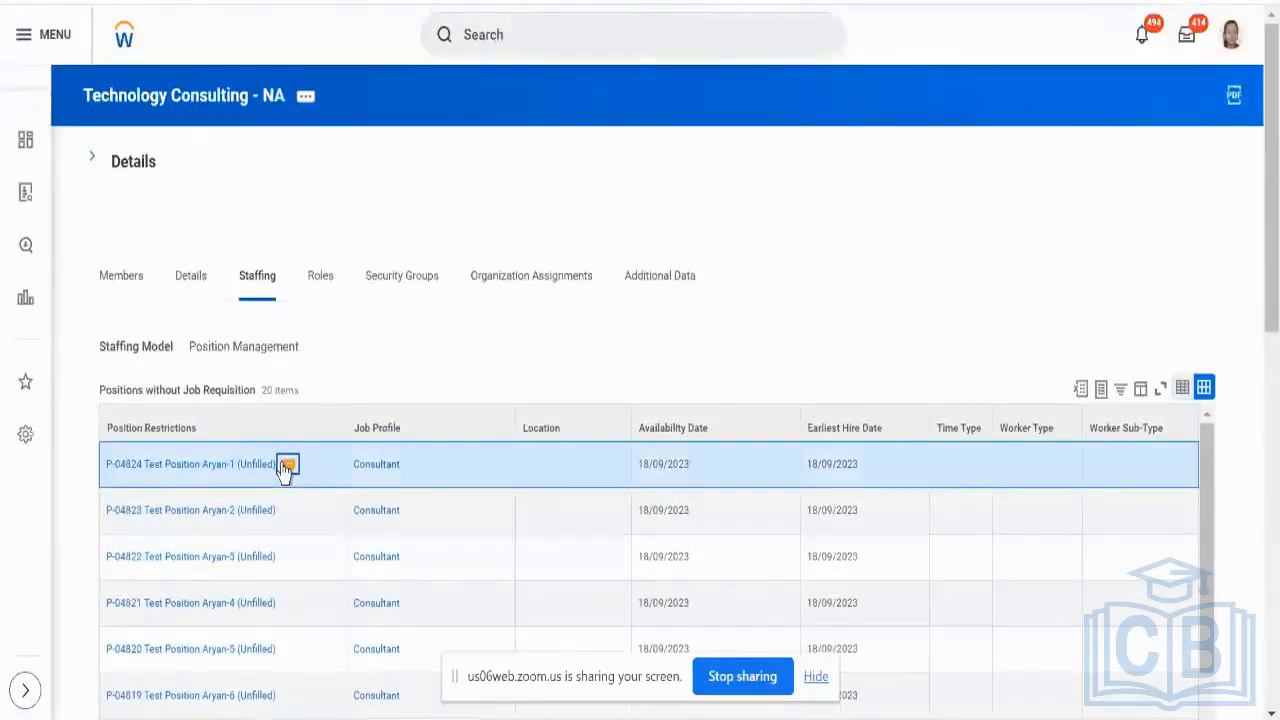
click(286, 466)
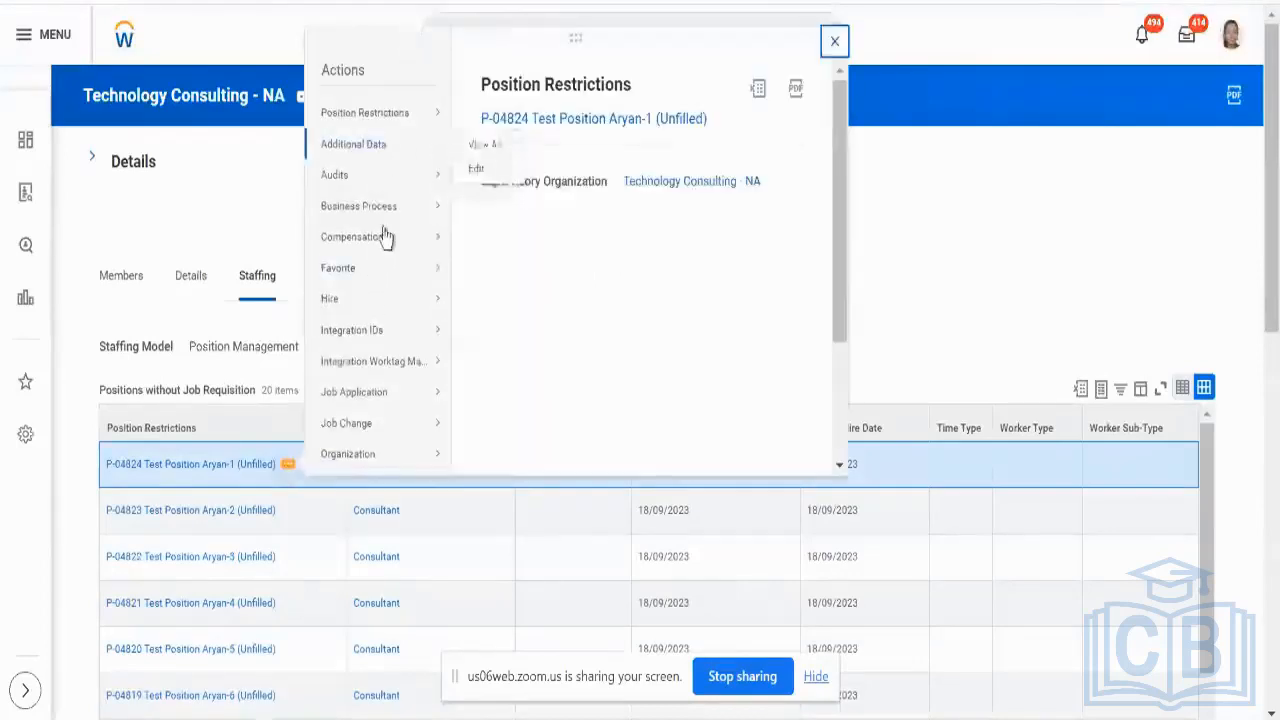
mouse_move(381, 305)
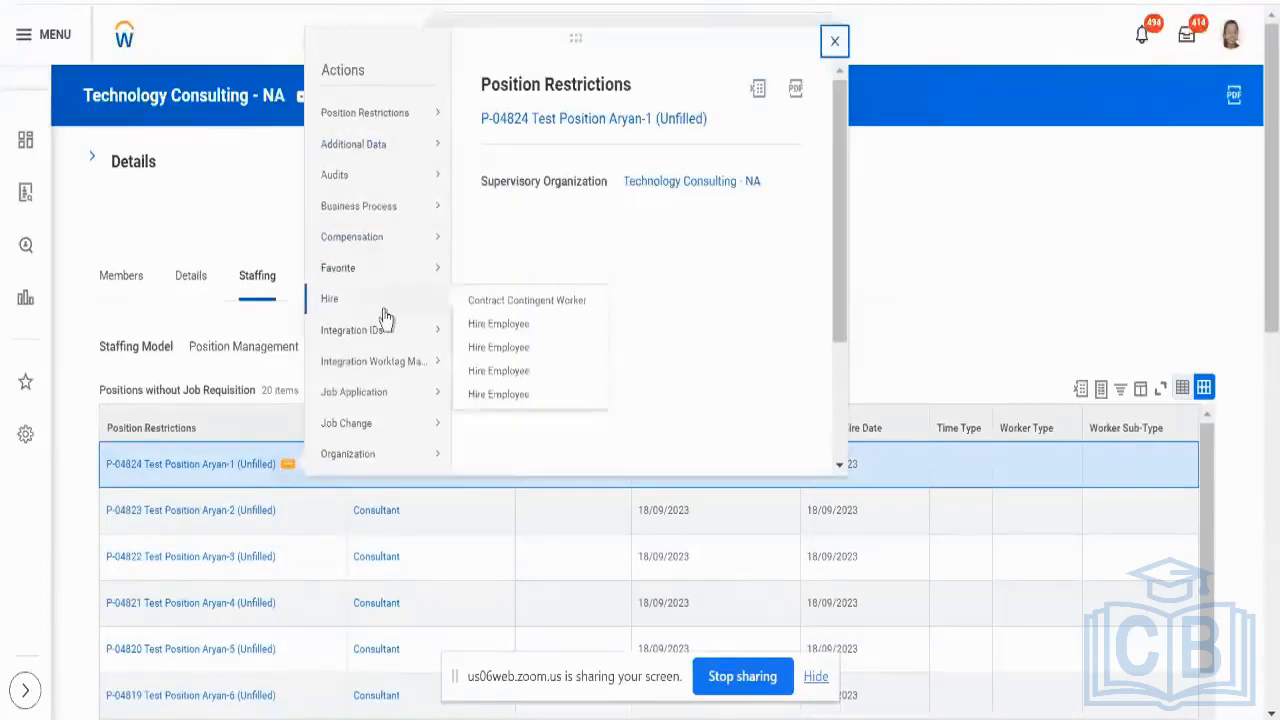
click(498, 322)
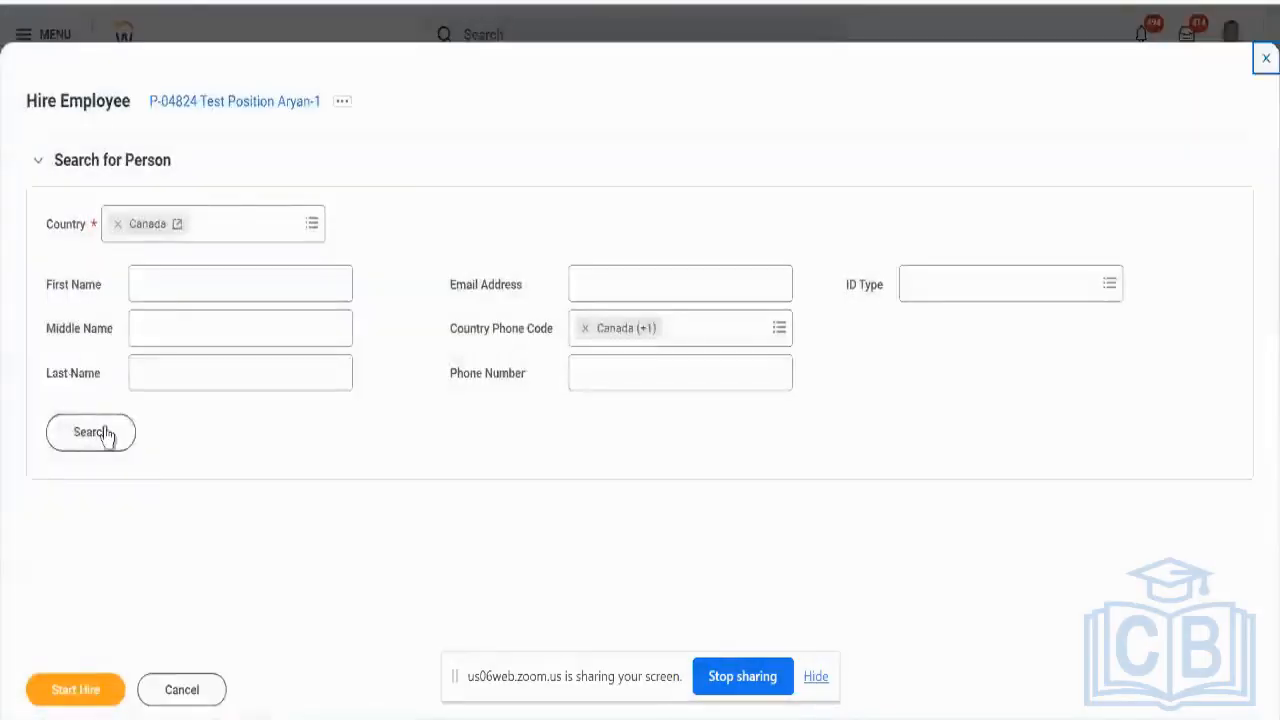
Step: Set the person search country to United States of America and run the search
click(105, 432)
click(229, 231)
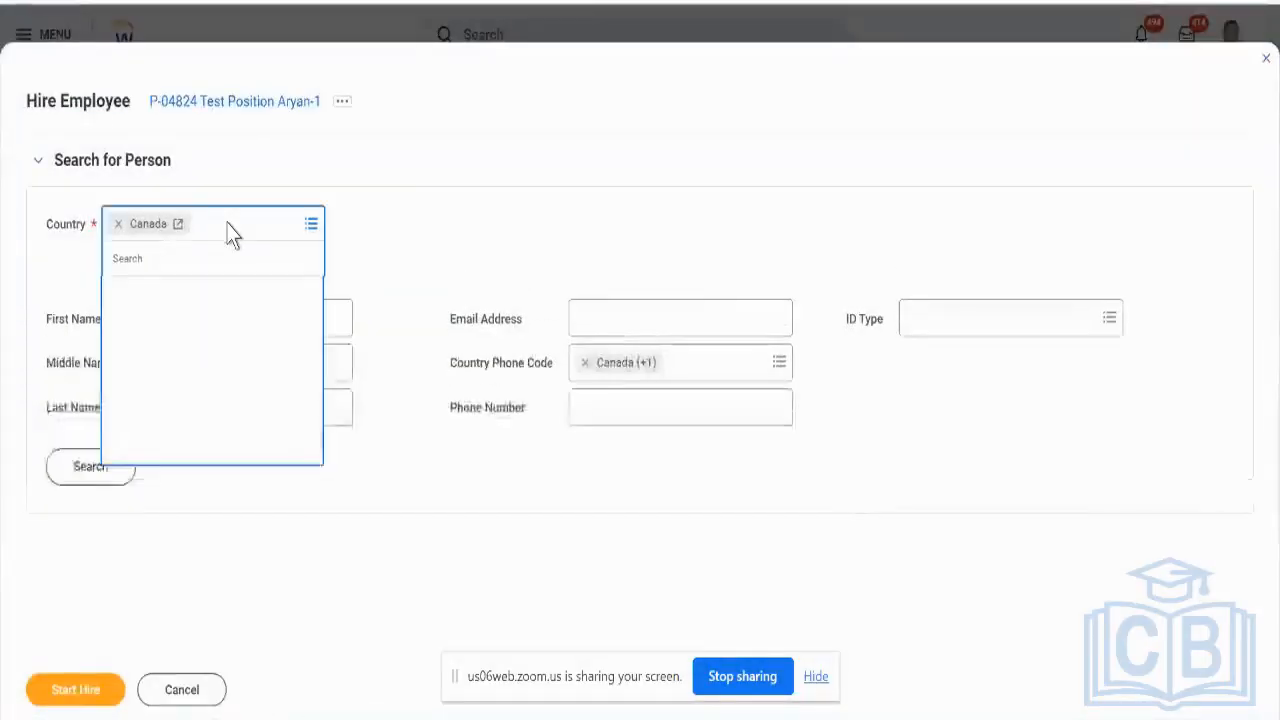
text(ameri)
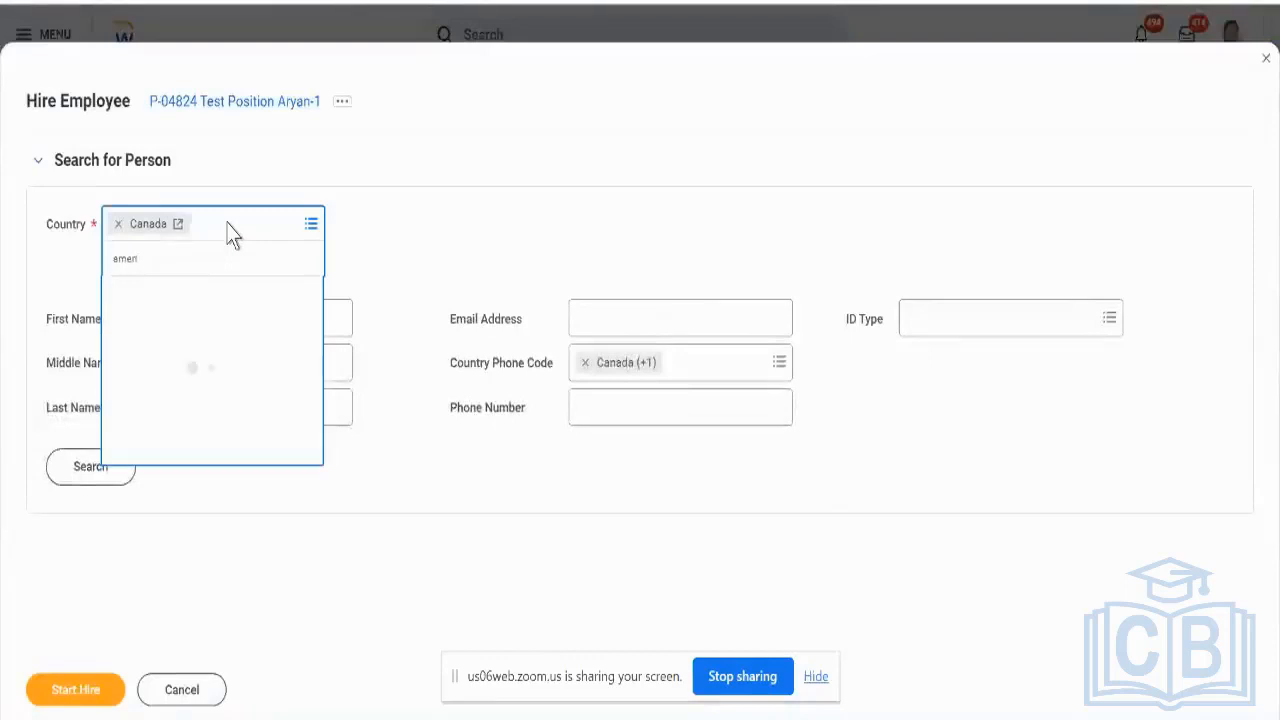
key(Down)
key(Down)
key(Down)
key(Down)
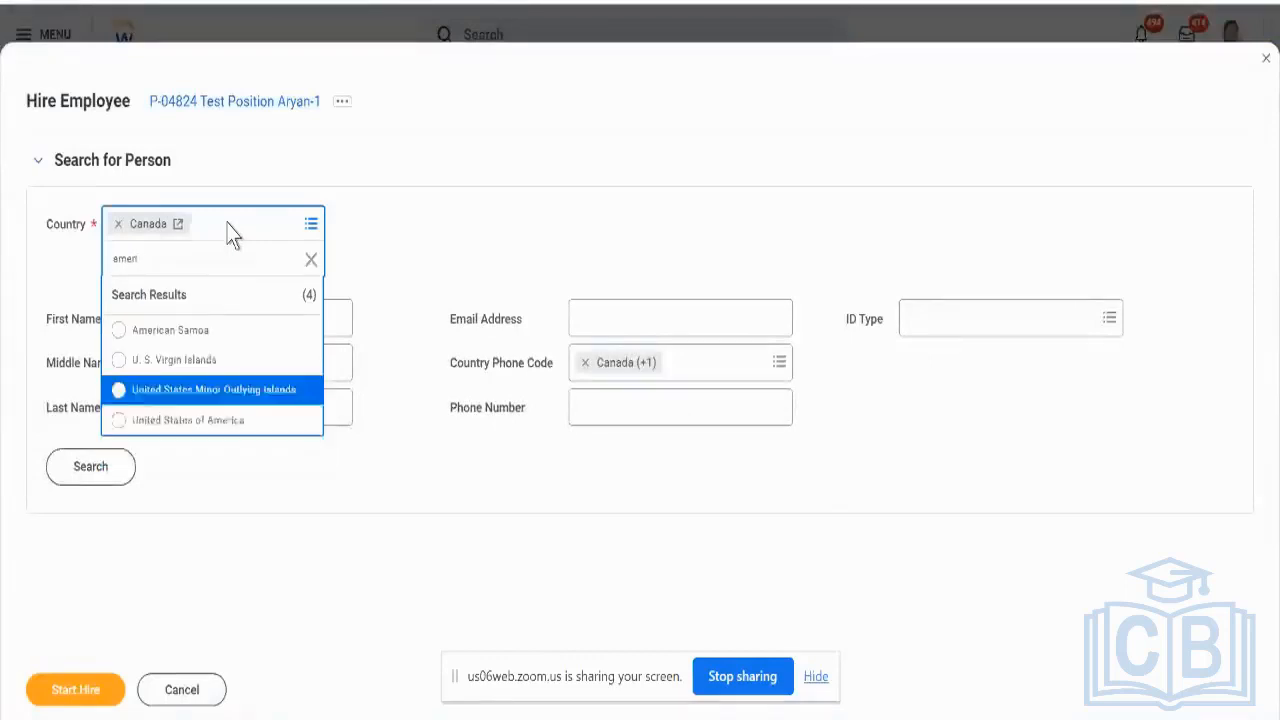
key(Return)
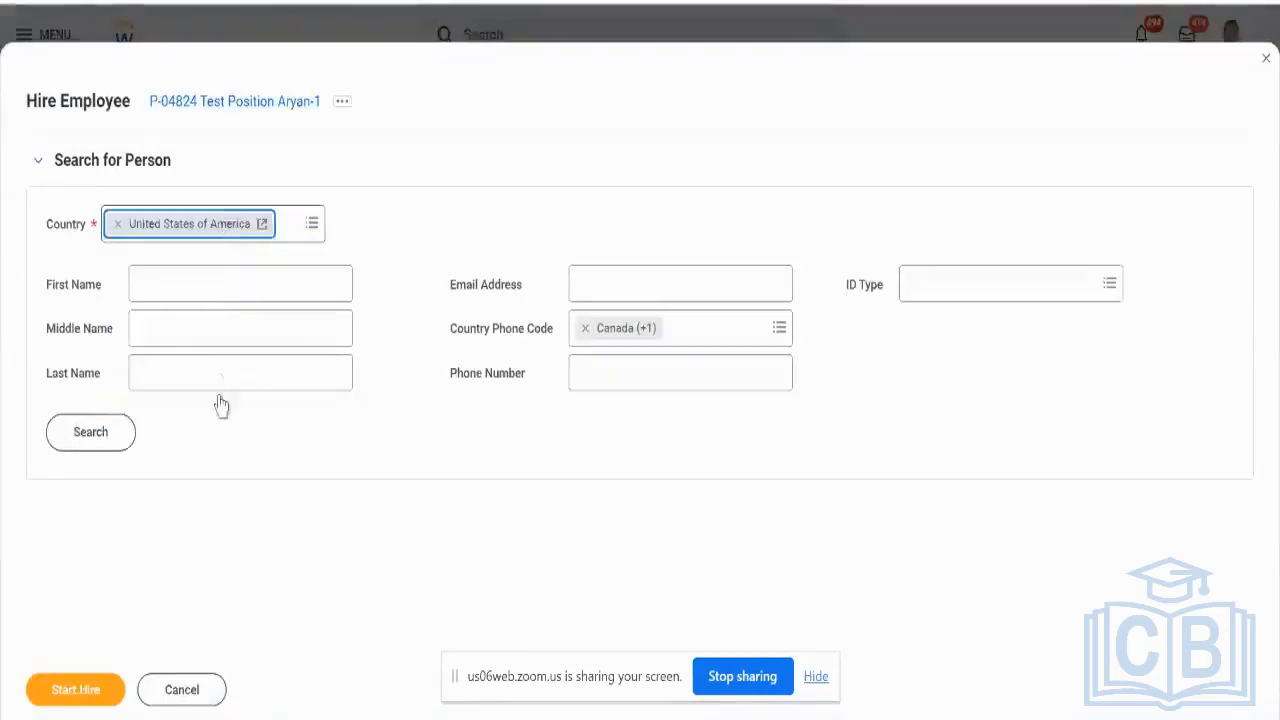
click(111, 447)
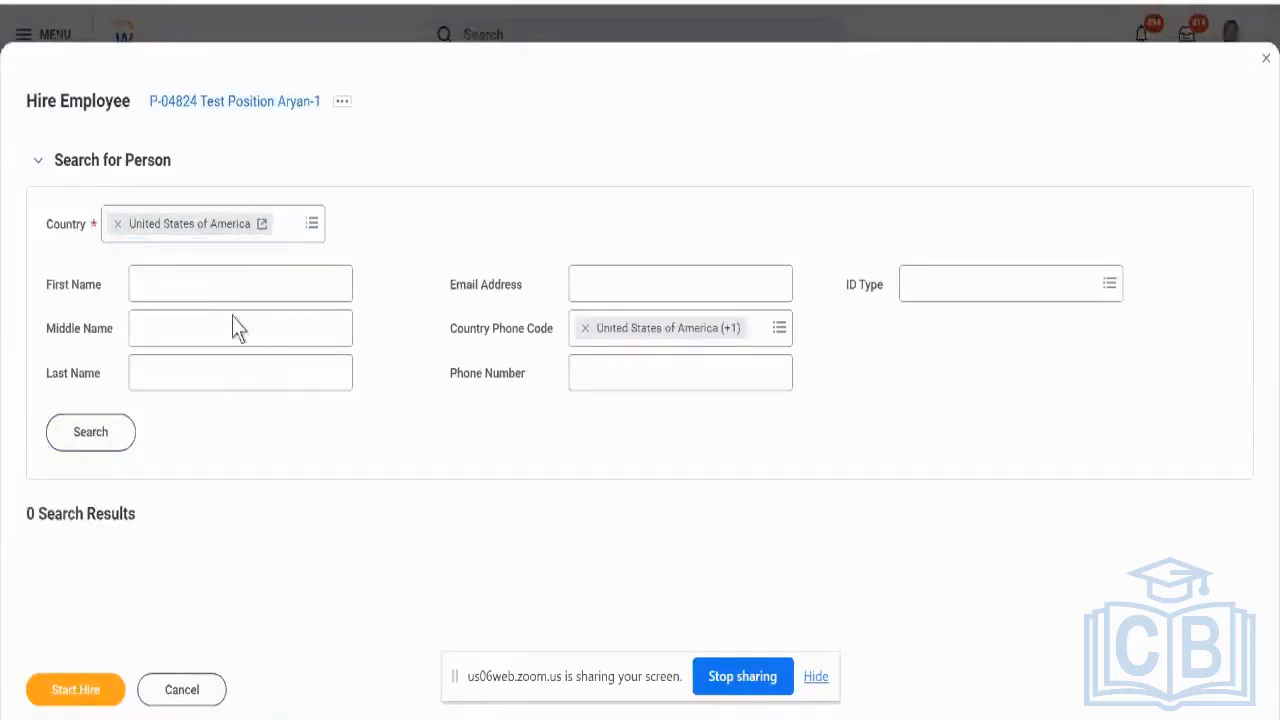
Step: Enter the pre-hire's first name in the Hire Employee form and search for the person
click(207, 288)
text(A)
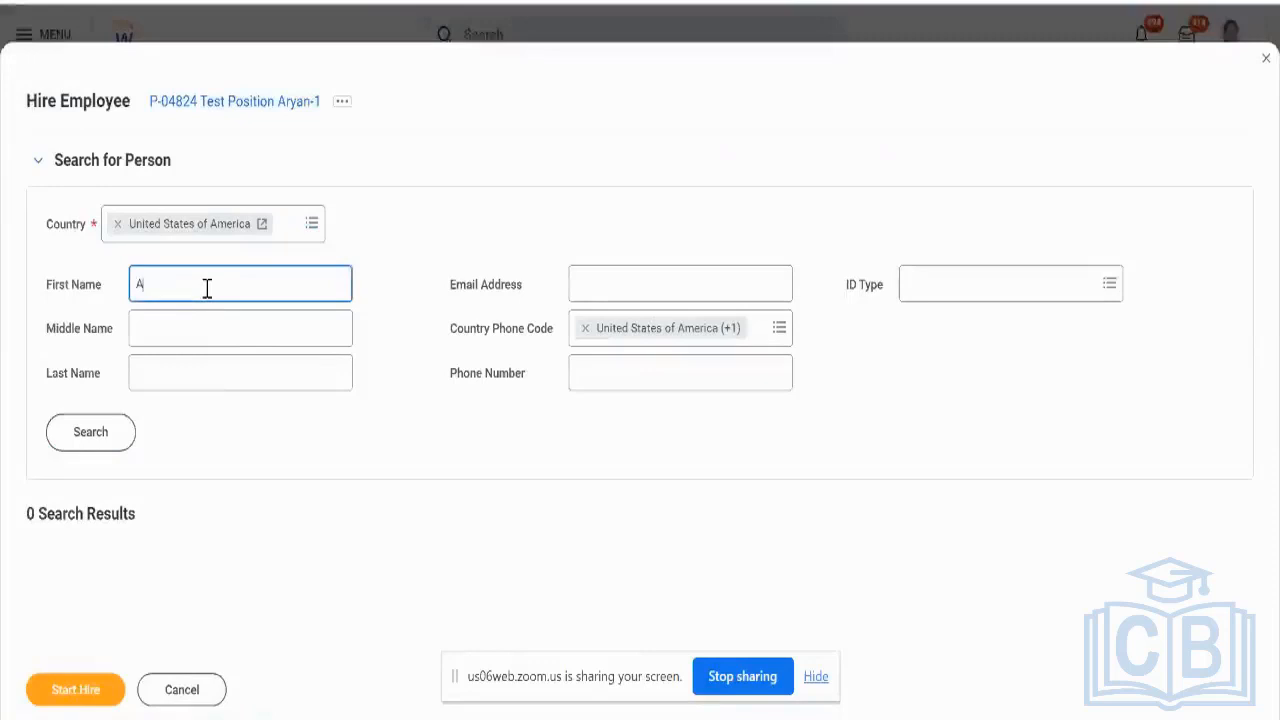
text(ryan)
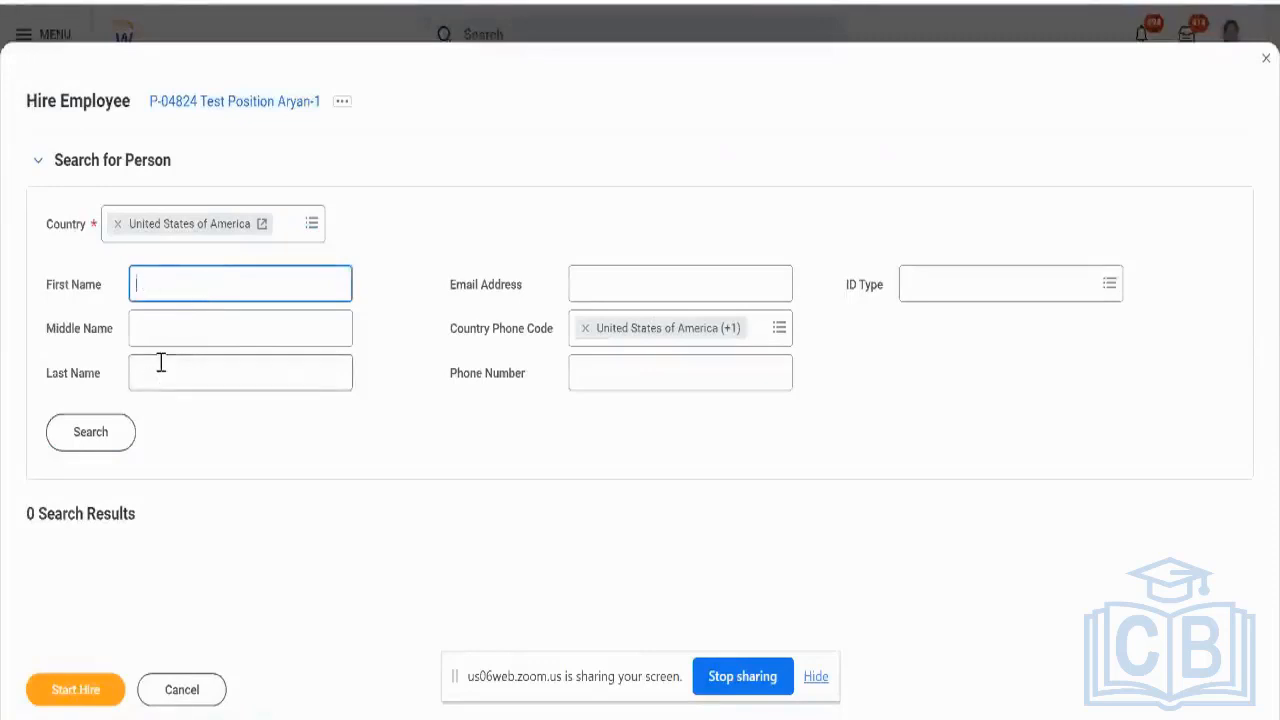
text(Aryan)
click(92, 432)
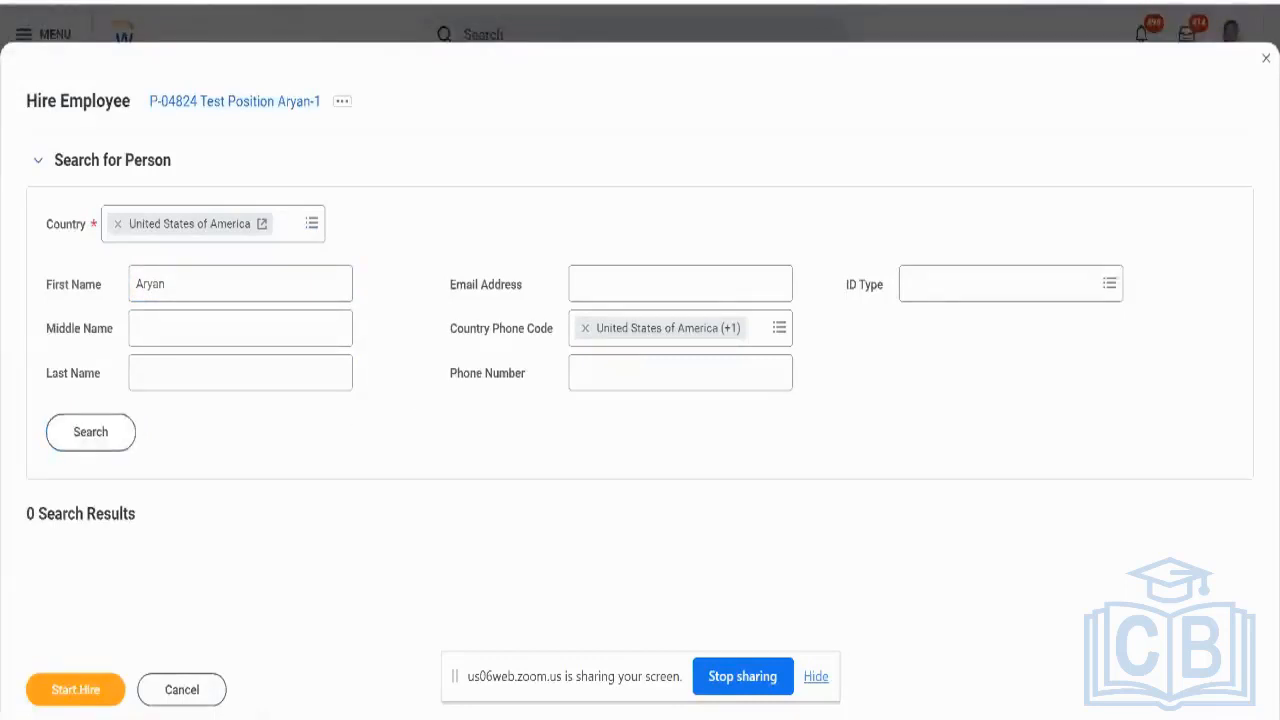
Step: Switch to the View Pre-Hire page, open the pre-hire's related actions, and cancel the pending processing request
click(664, 2)
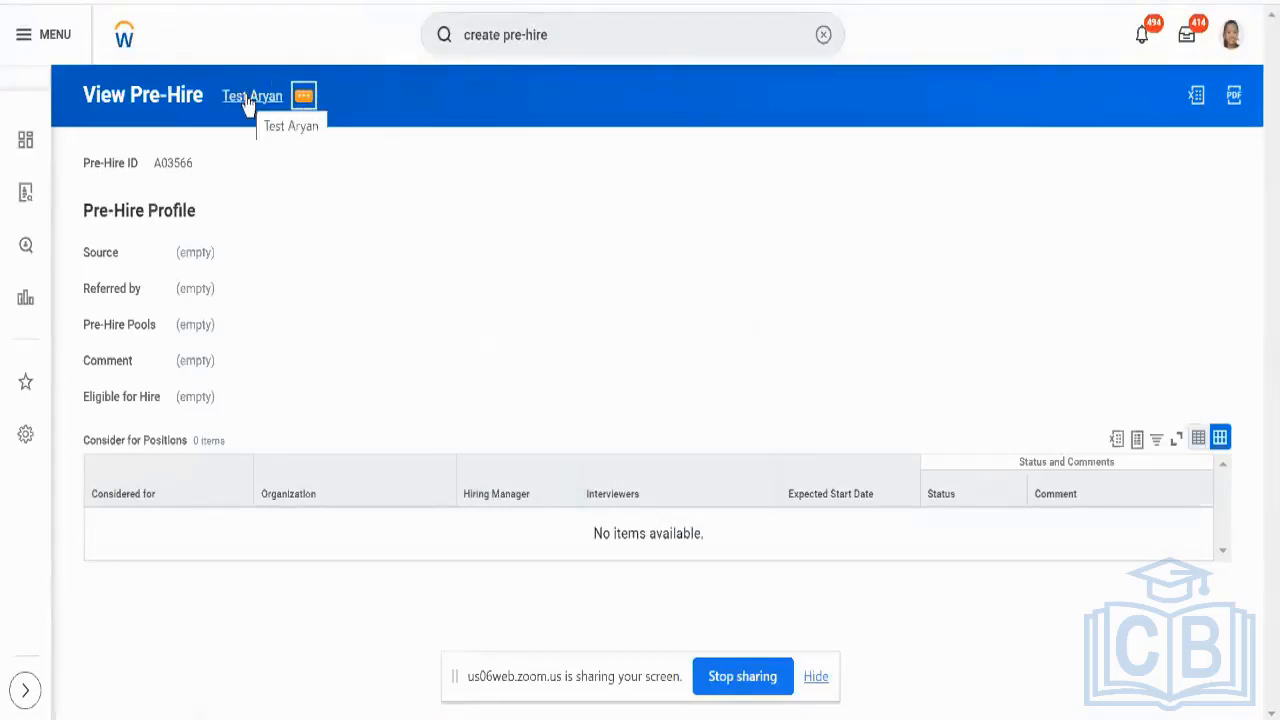
click(305, 96)
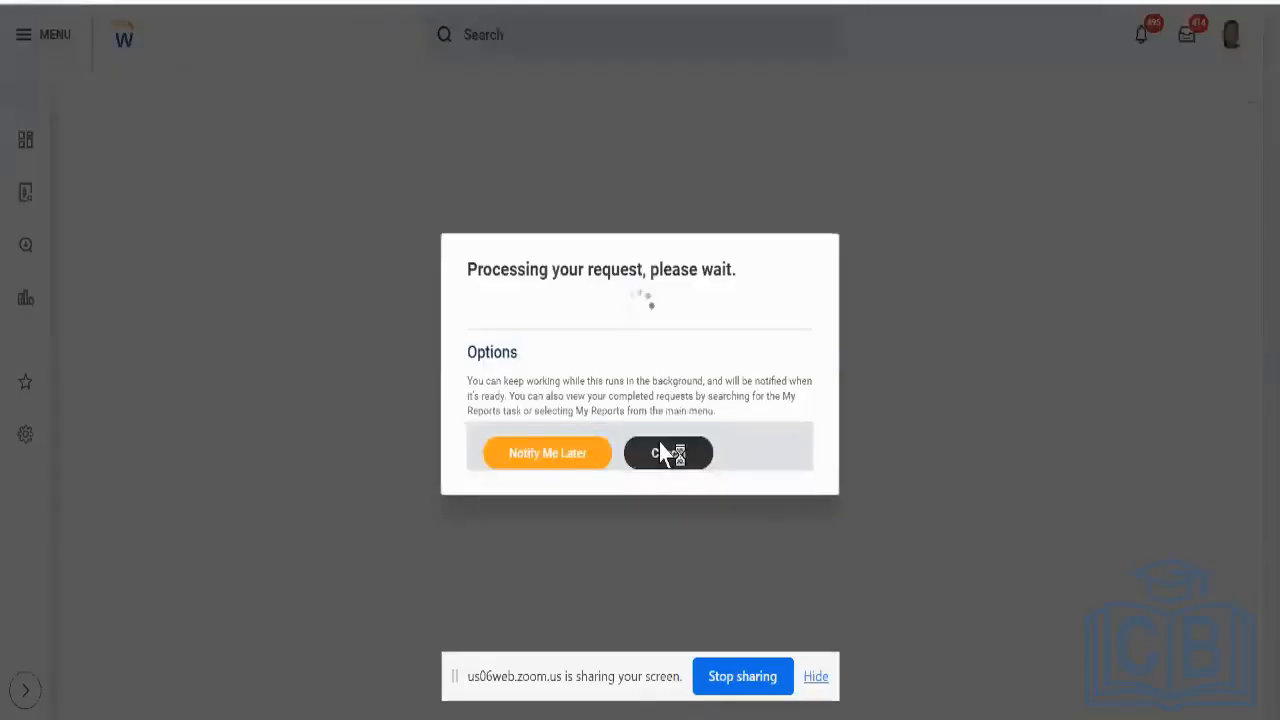
click(660, 444)
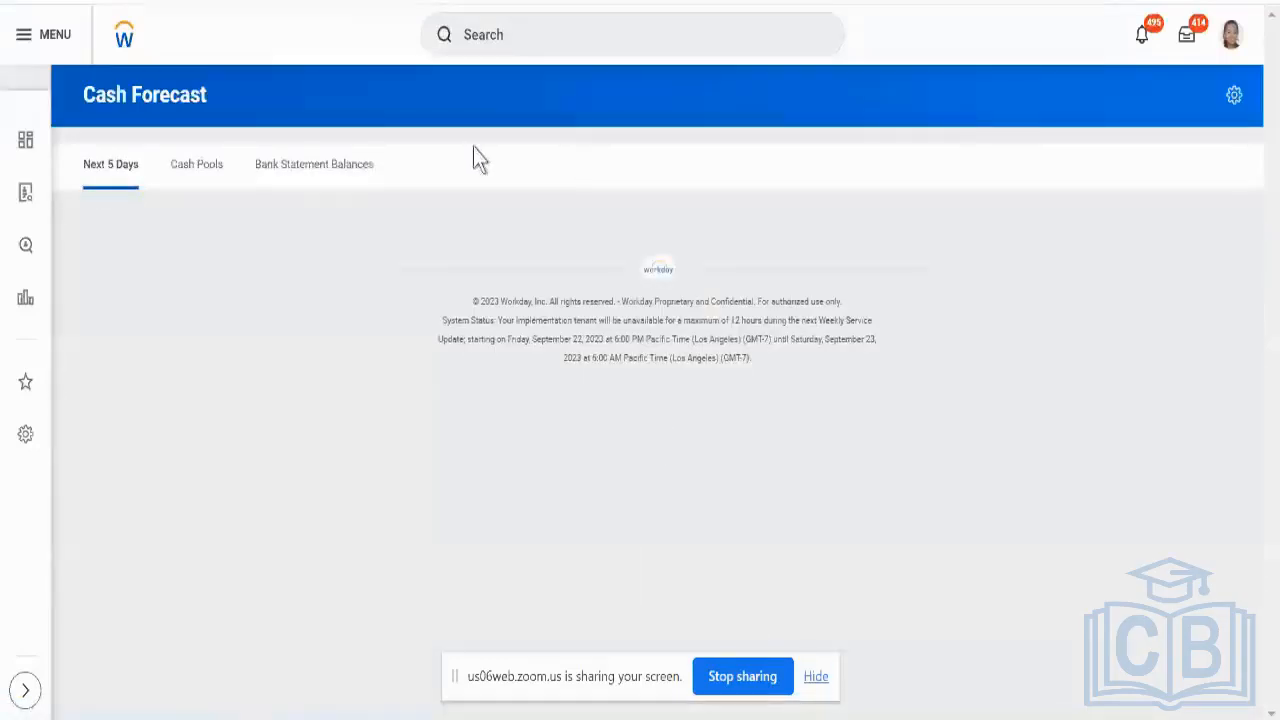
Step: Search Workday for the pre-hire using the prefix "pre hire:" followed by the person's full name
click(598, 37)
text(p)
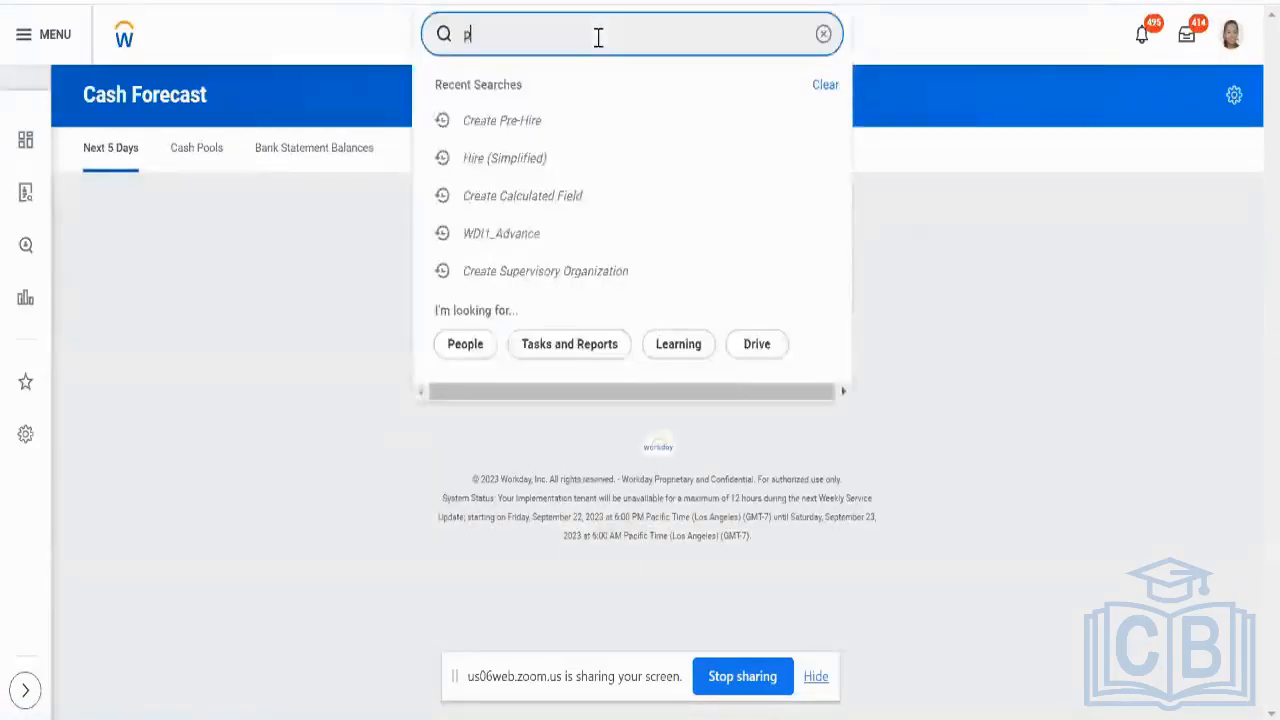
text(re hire)
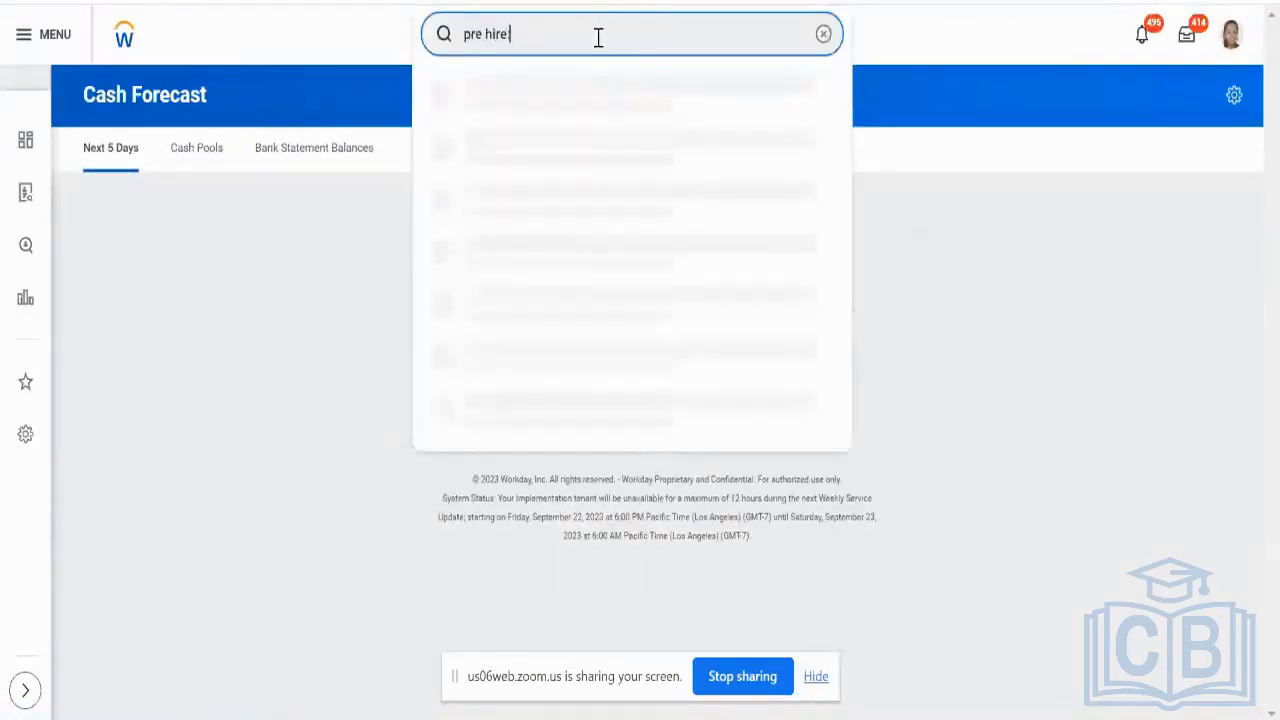
text(: test aryan)
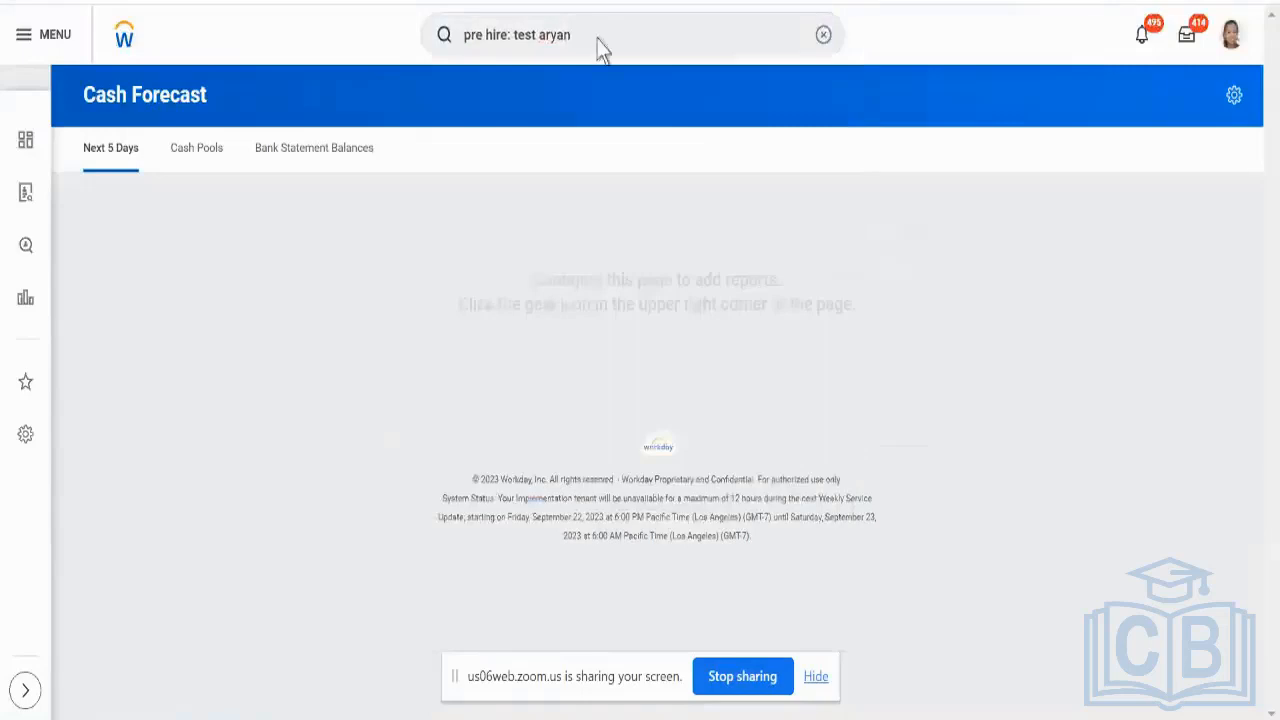
key(Return)
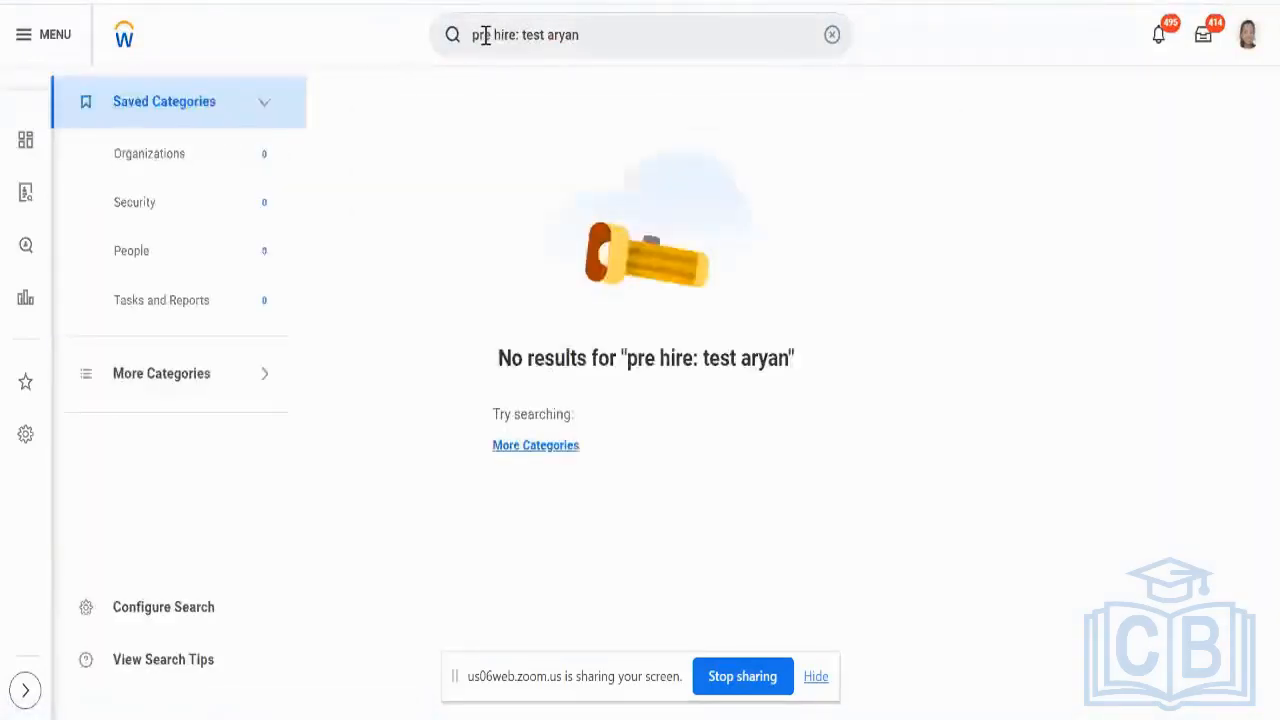
Step: Search Workday for the person as a candidate using the prefix "cand:" before the full name, and look through the results
double_click(485, 35)
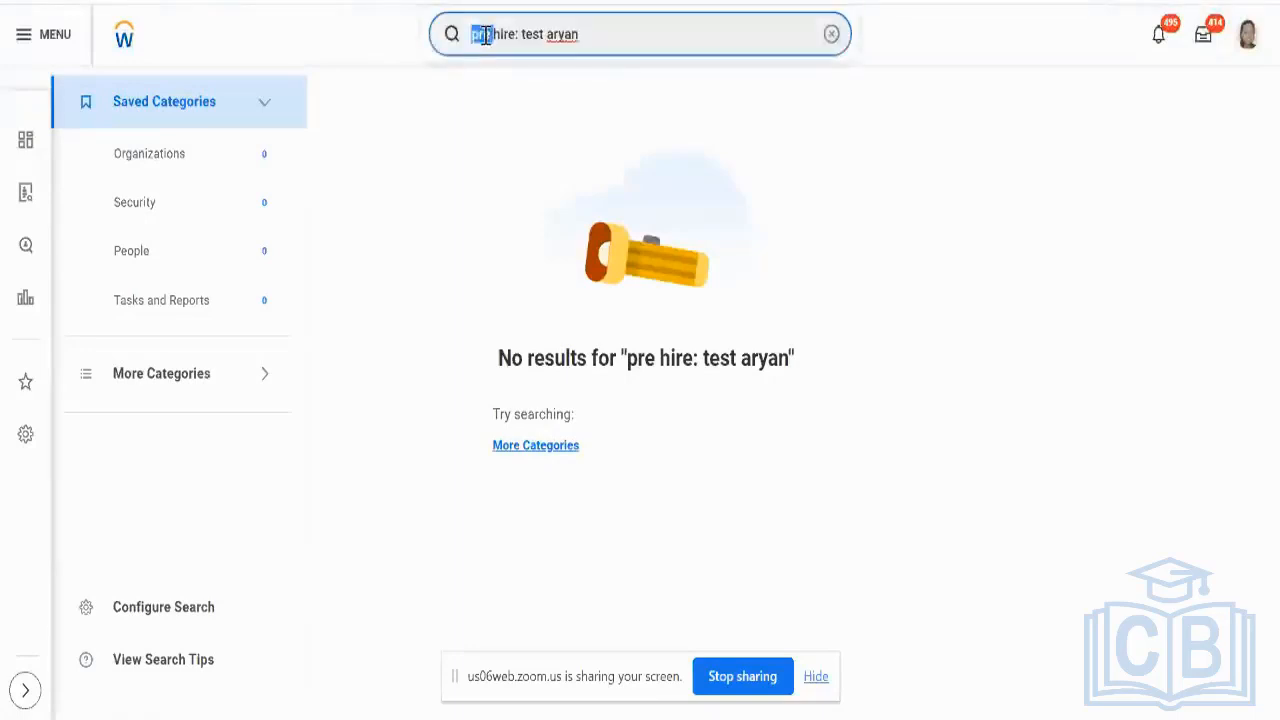
key(ctrl+shift+Right)
text(c)
text(and:)
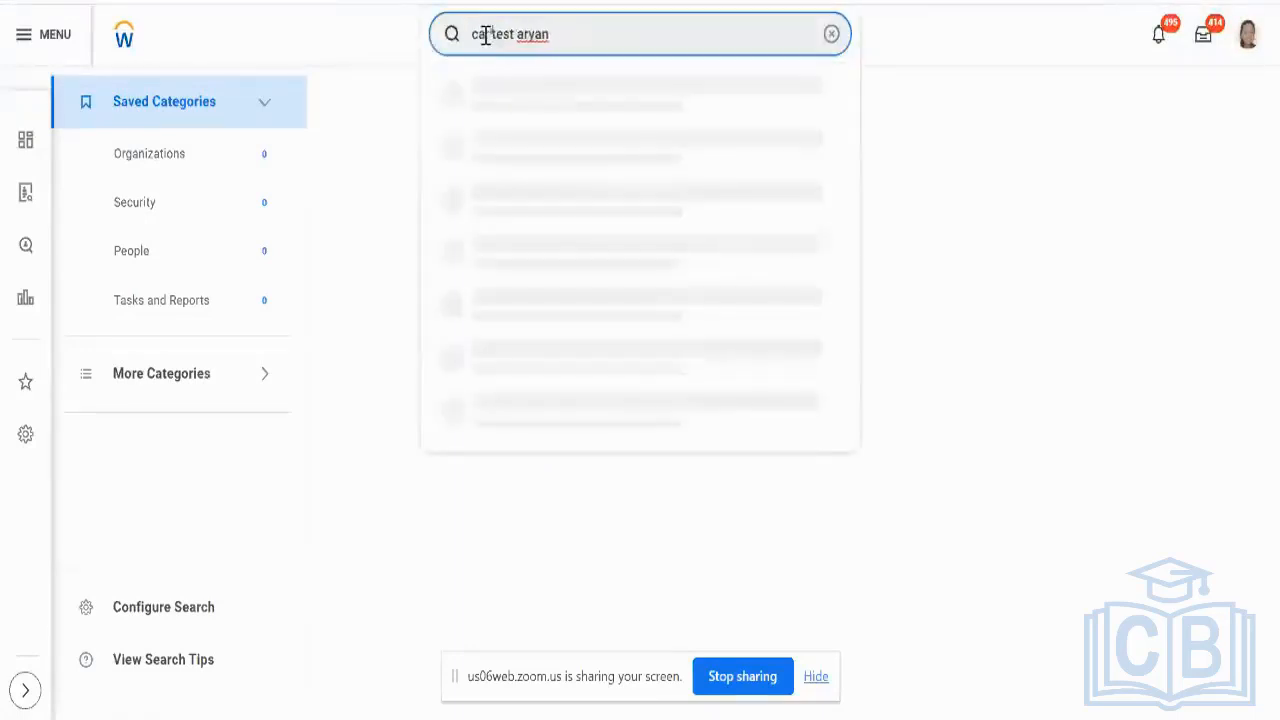
key(Return)
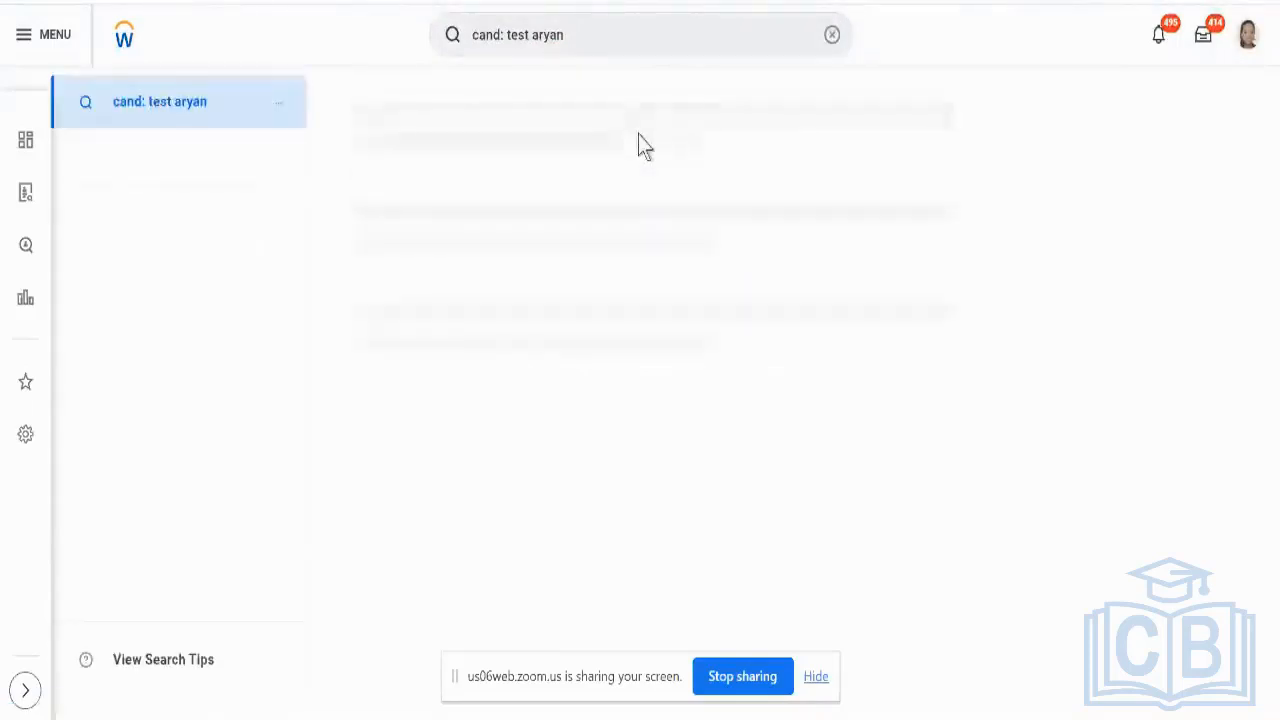
scroll(676, 265, down, 3)
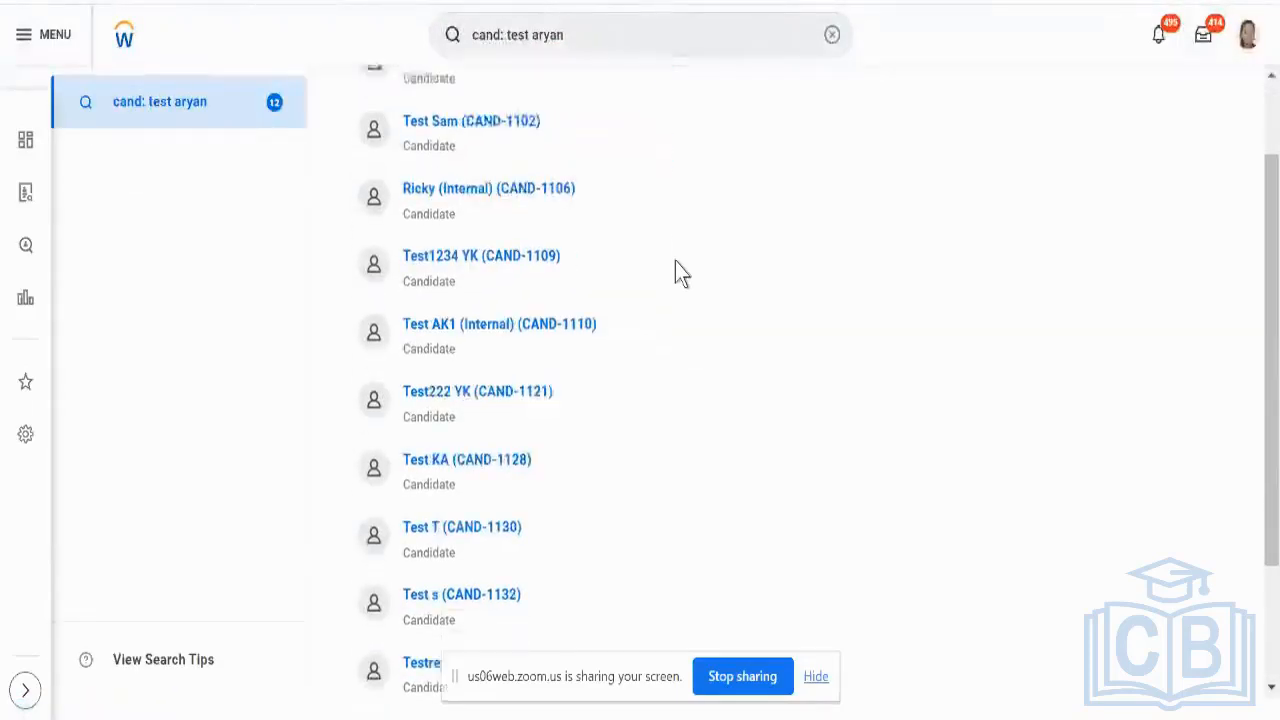
scroll(676, 265, up, 3)
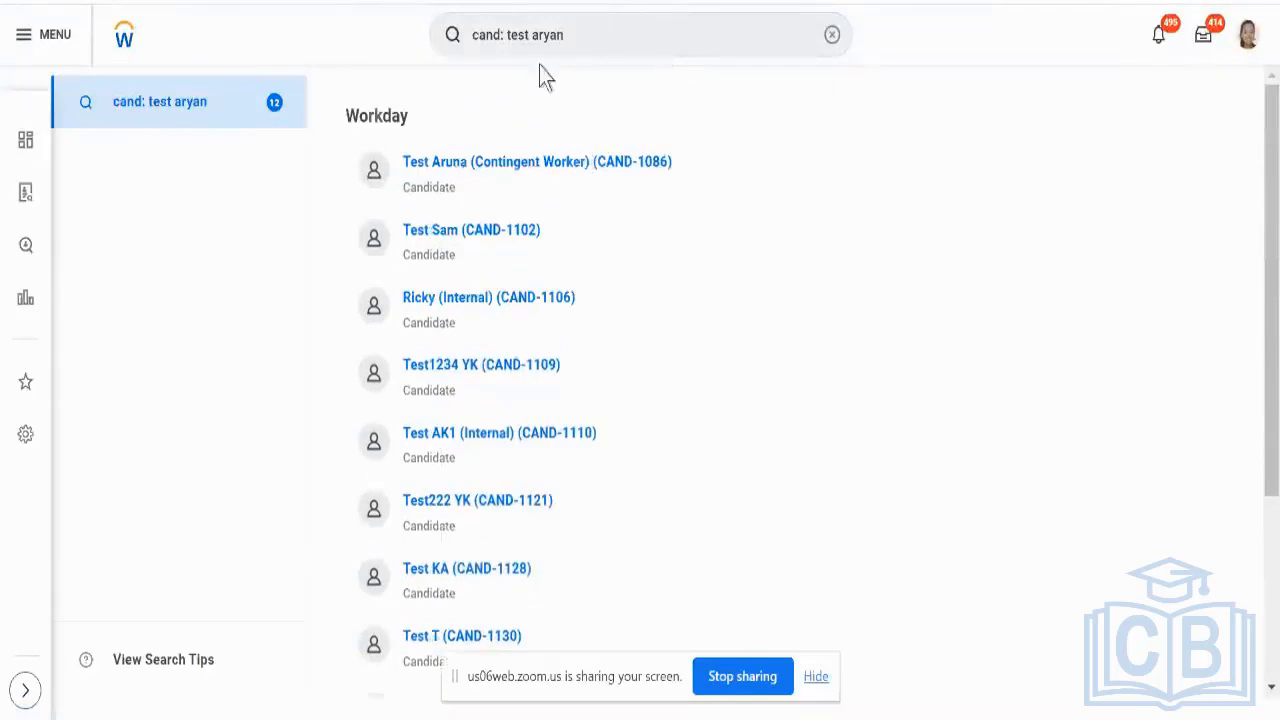
Step: Search Workday for the person's full name without any prefix and view the results in the People category
click(506, 26)
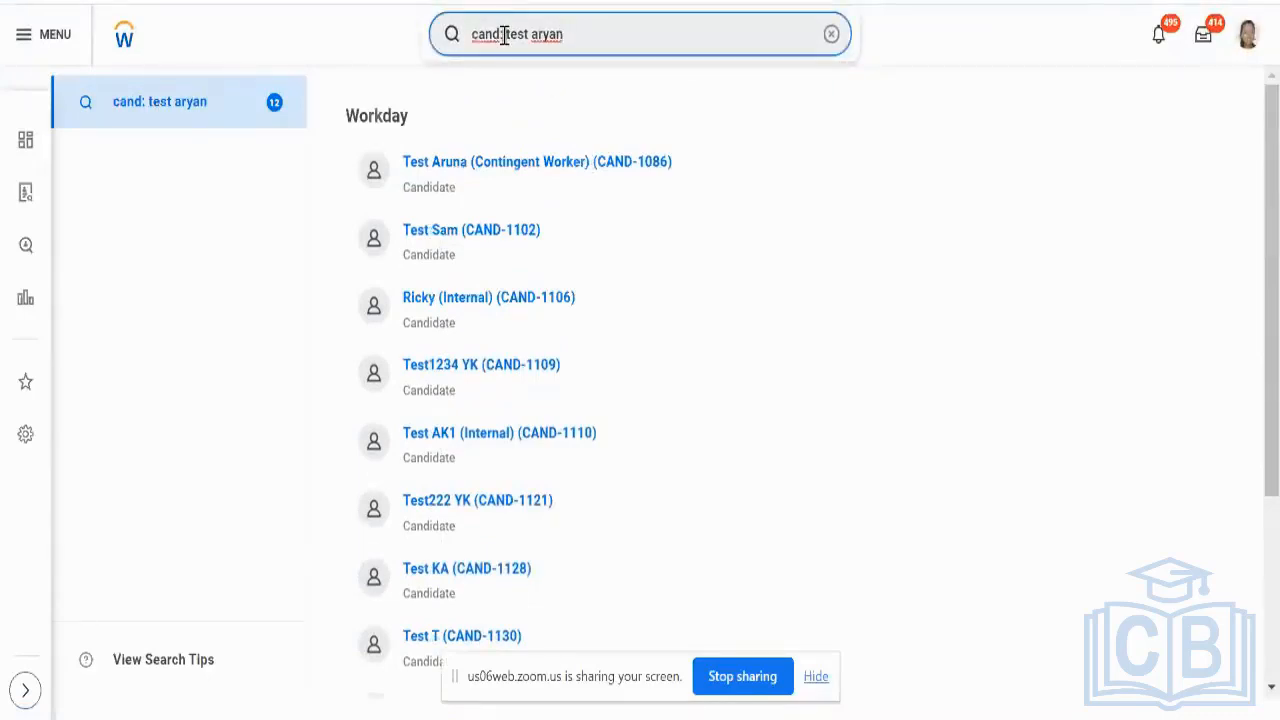
click(505, 35)
key(BackSpace)
key(BackSpace)
key(BackSpace)
key(BackSpace)
key(BackSpace)
key(BackSpace)
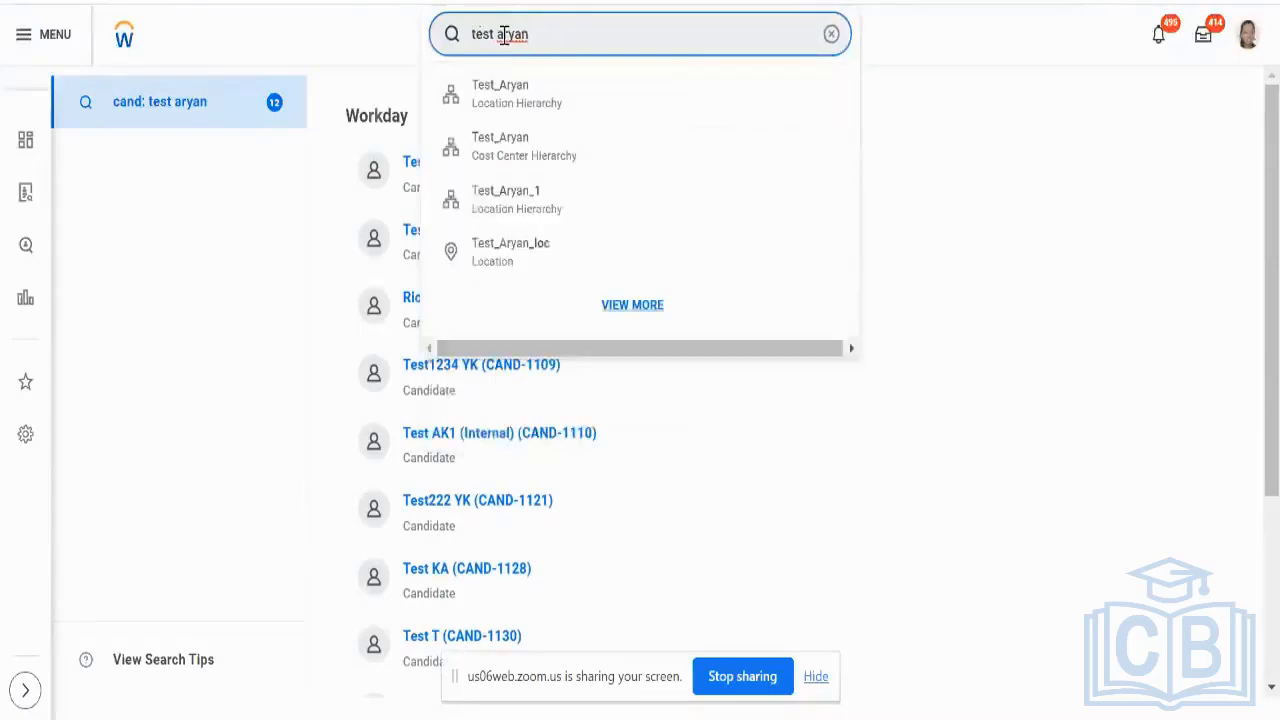
key(Return)
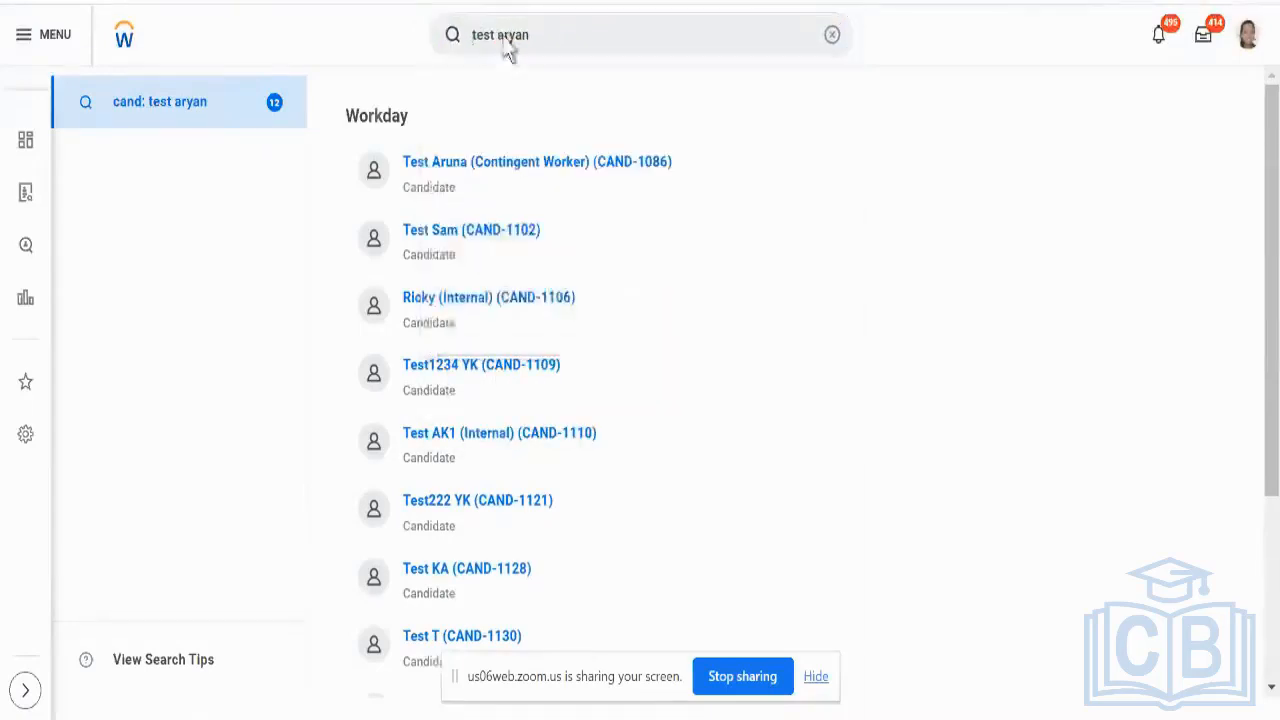
scroll(634, 418, down, 3)
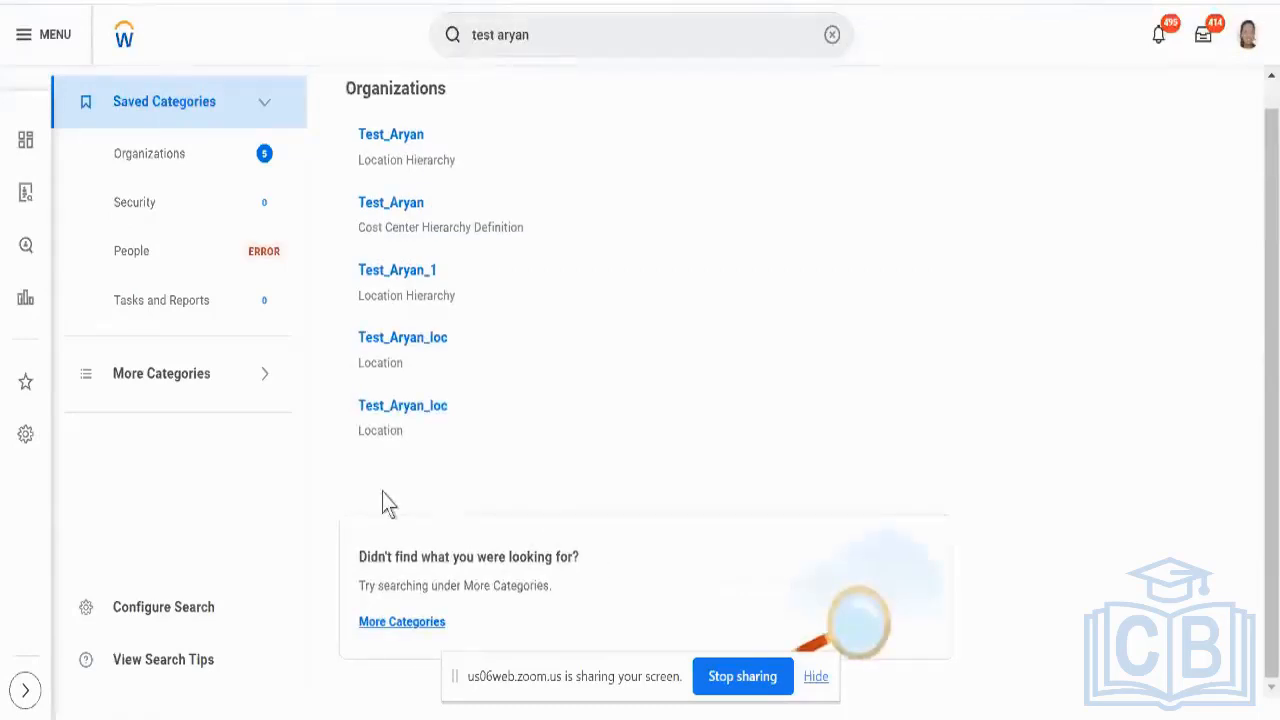
click(211, 271)
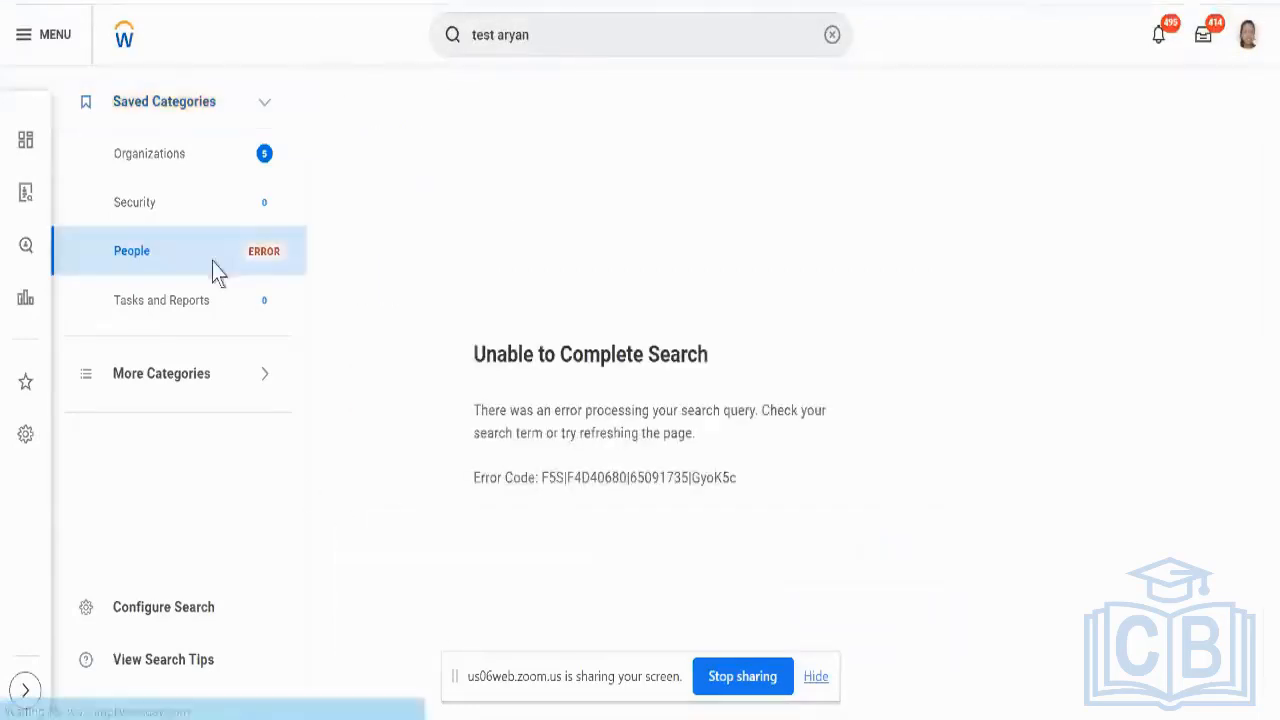
Step: Search for "?" to list Workday's search prefixes and find "pre-hi" on the page
click(594, 37)
key(End)
key(ctrl+shift+Left)
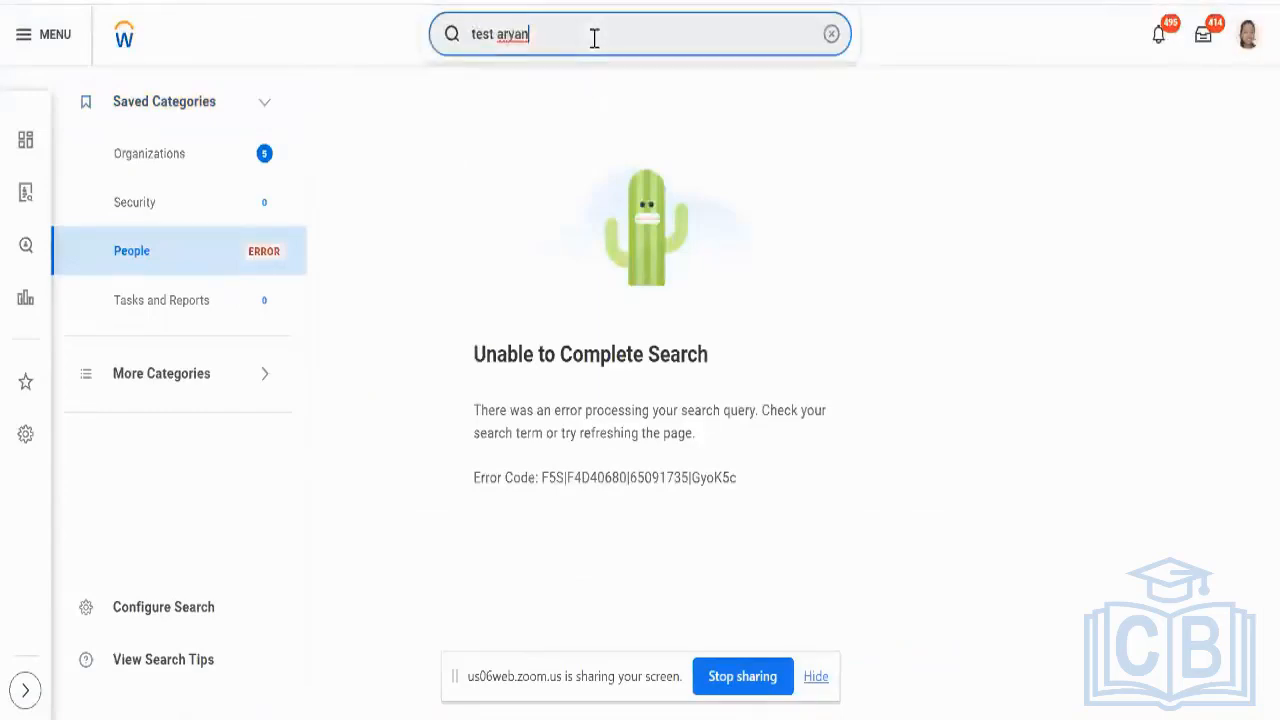
key(BackSpace)
key(ctrl+shift+Left)
key(BackSpace)
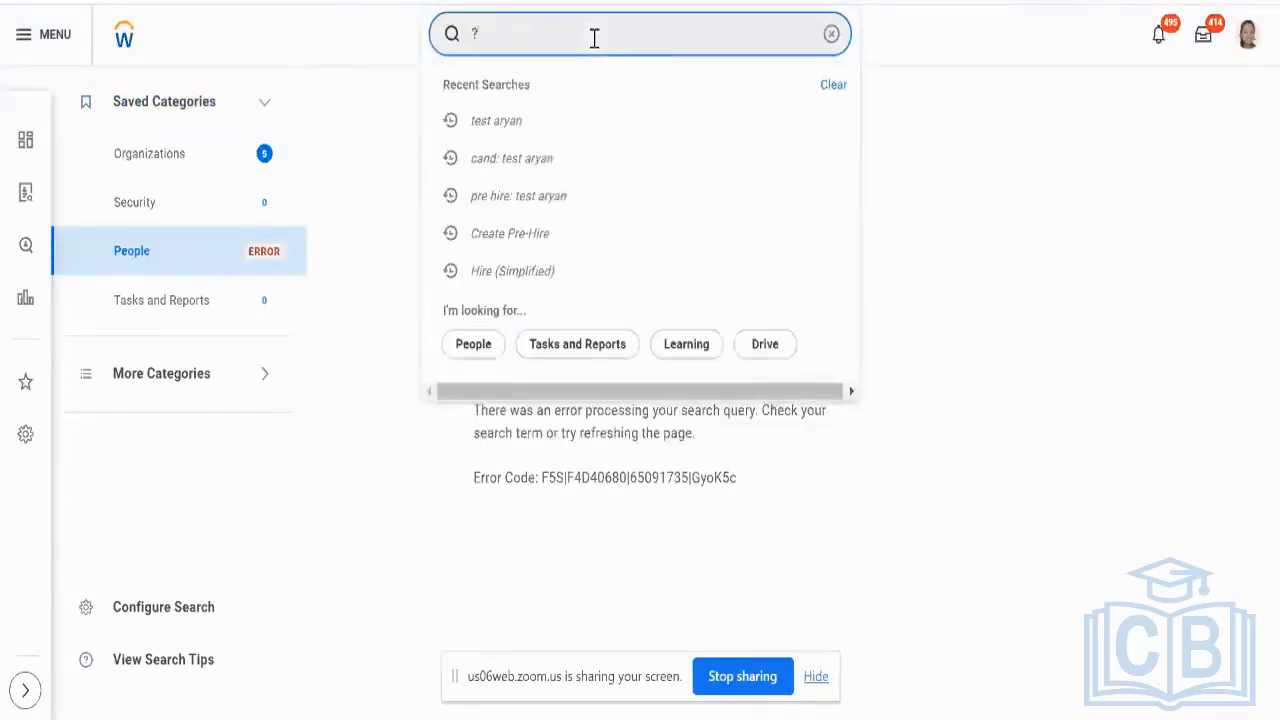
key(Return)
key(ctrl+f)
text(pre-hi)
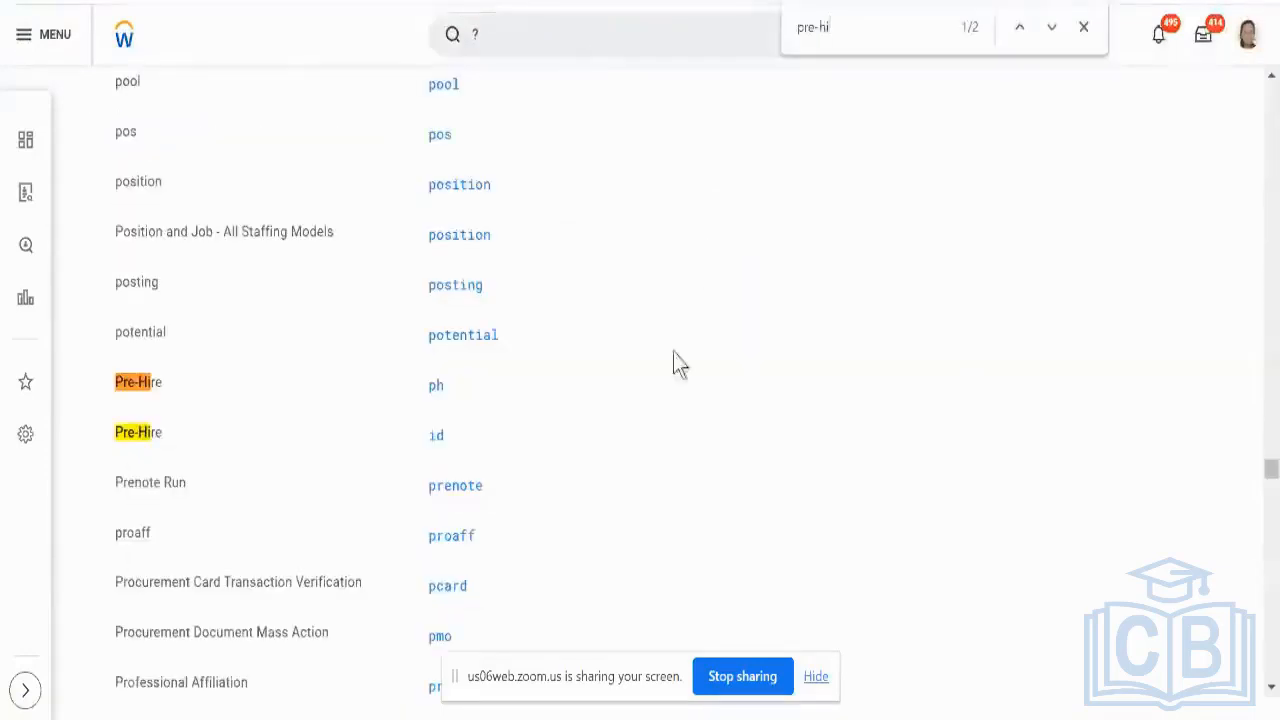
scroll(673, 365, up, 10)
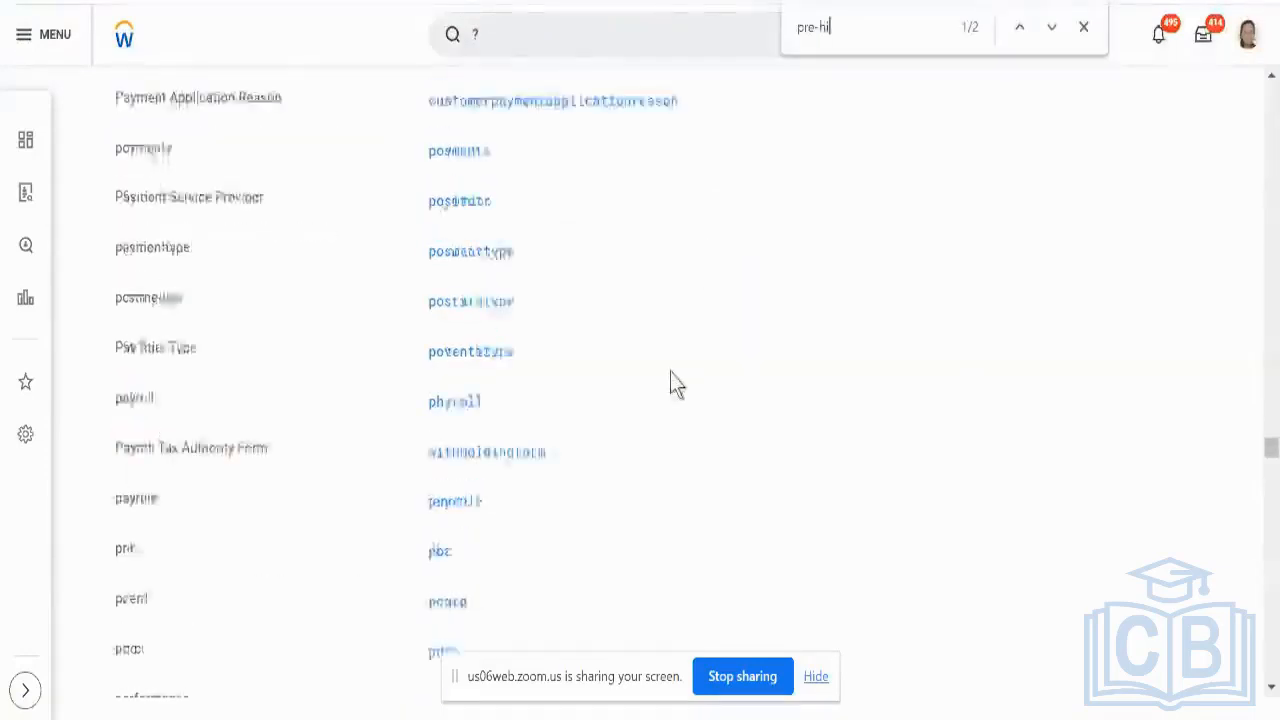
Step: Search Workday for the pre-hire using the prefix "ph:" followed by the person's full name
click(566, 38)
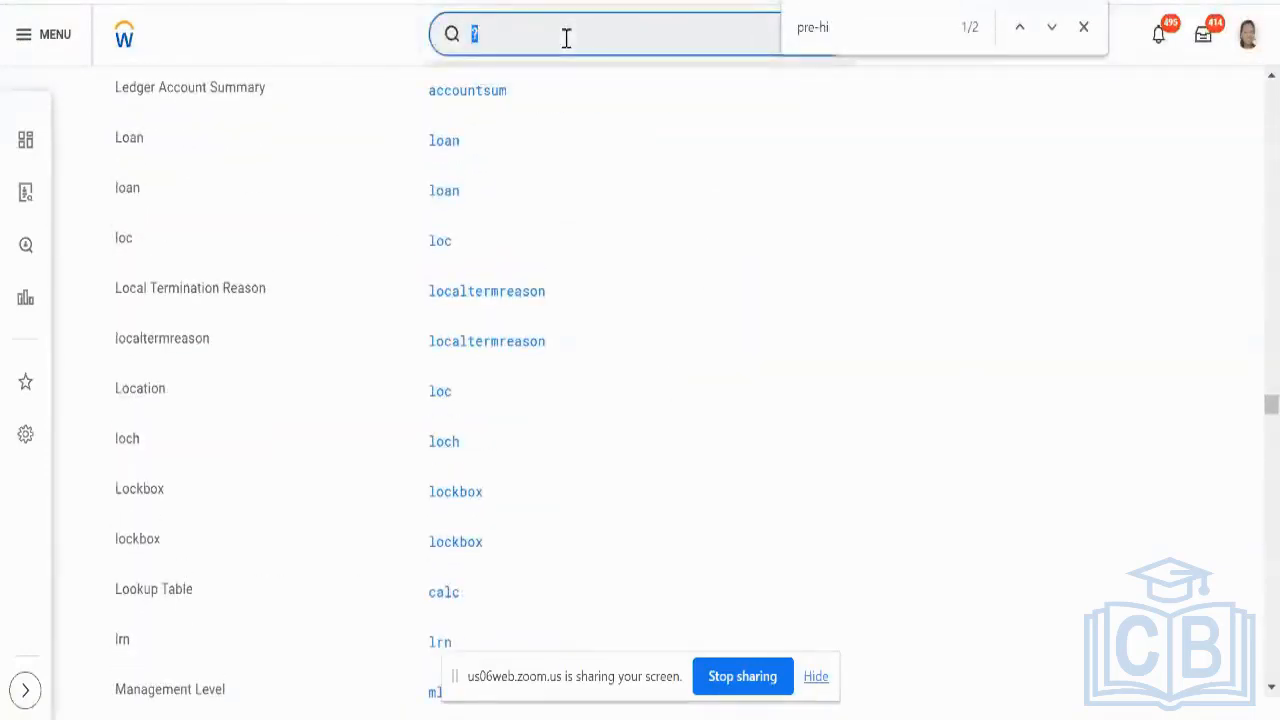
text(ph: t)
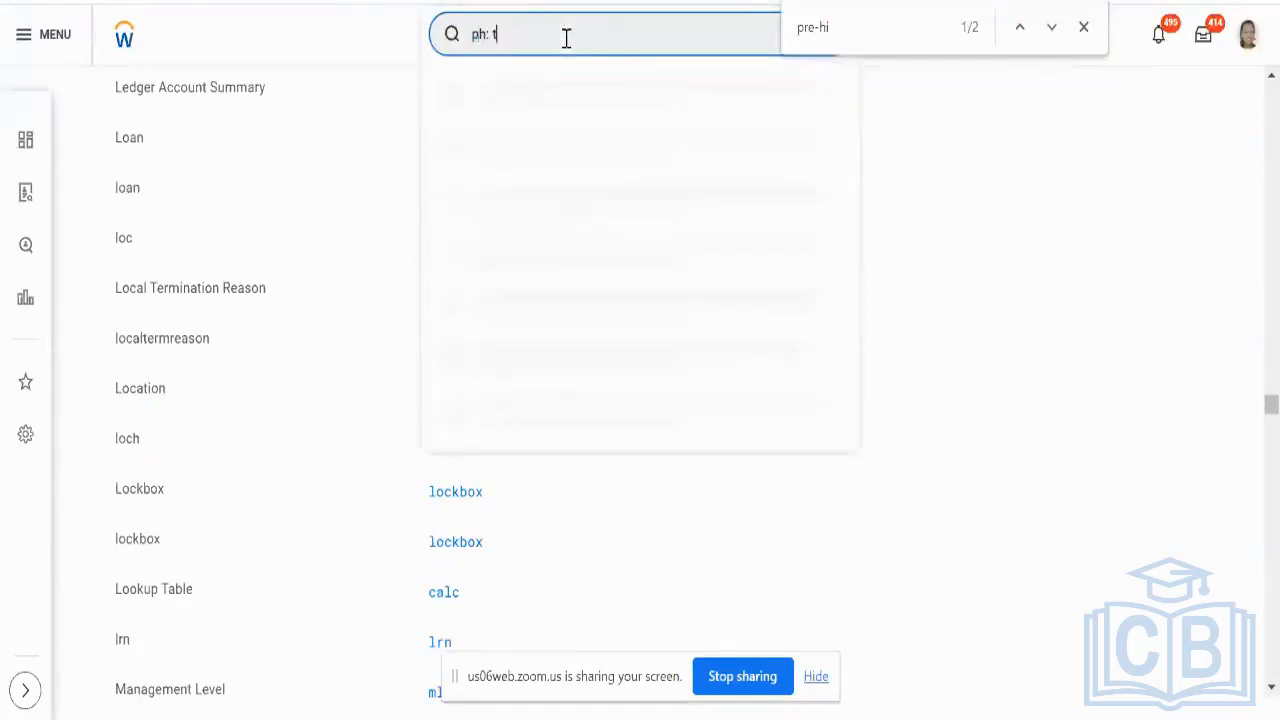
text(est aryan)
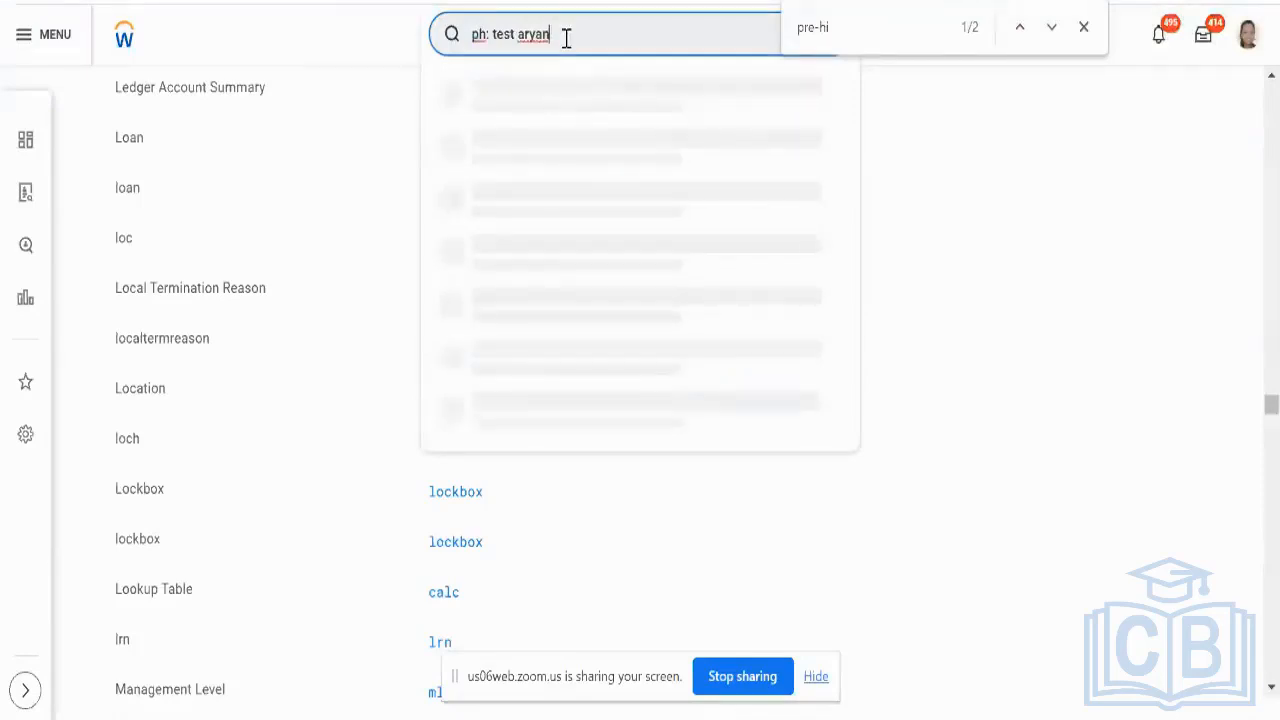
key(Return)
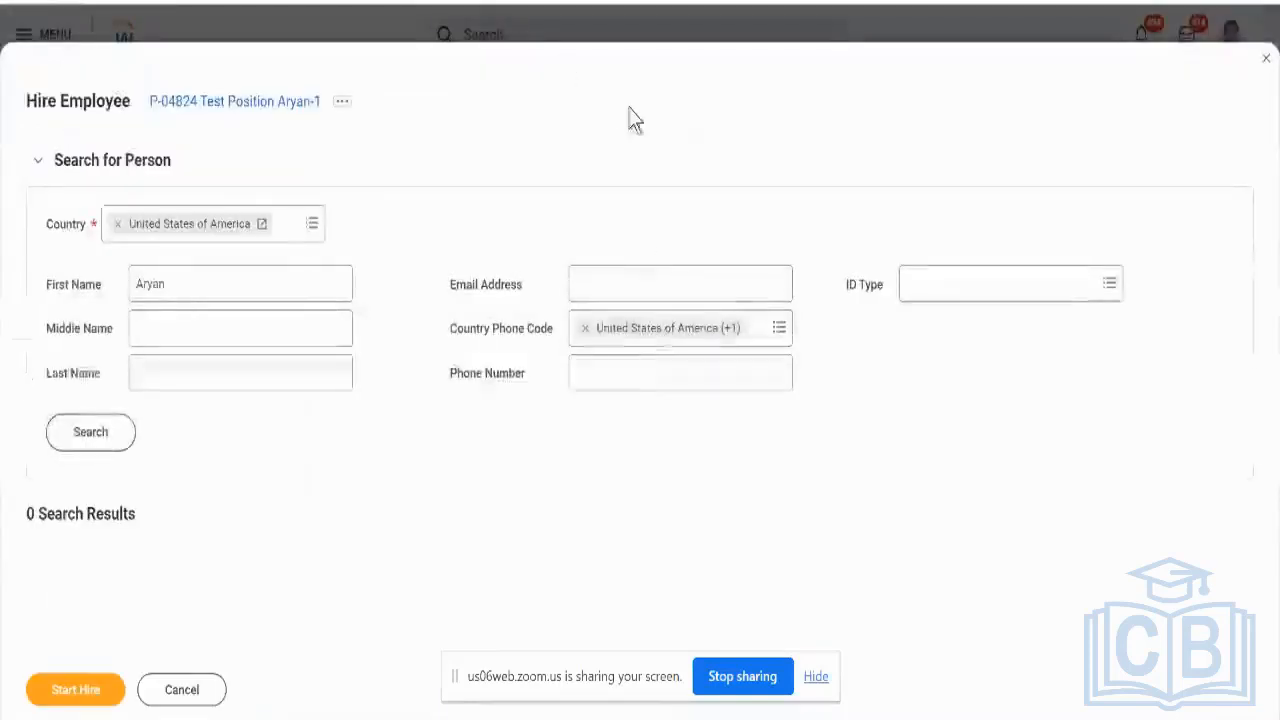
Step: Rerun the person search in the Hire Employee form, and cancel the form, discarding its changes
click(93, 430)
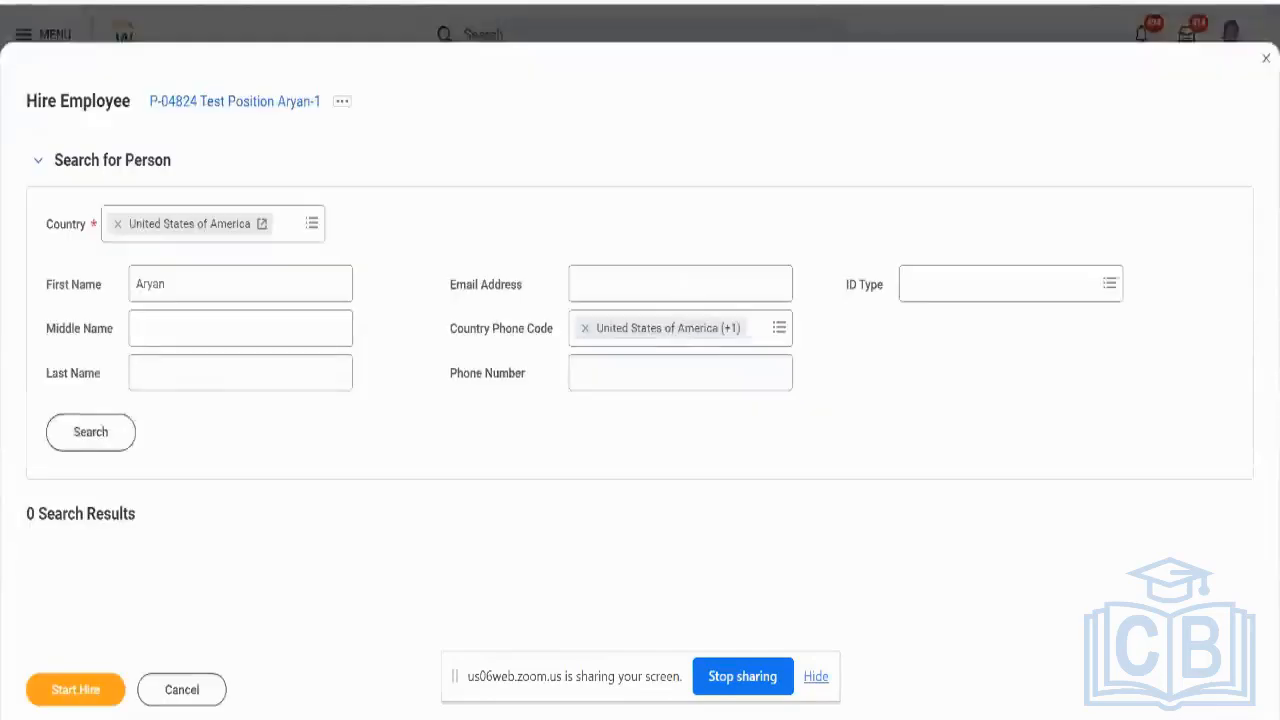
click(158, 705)
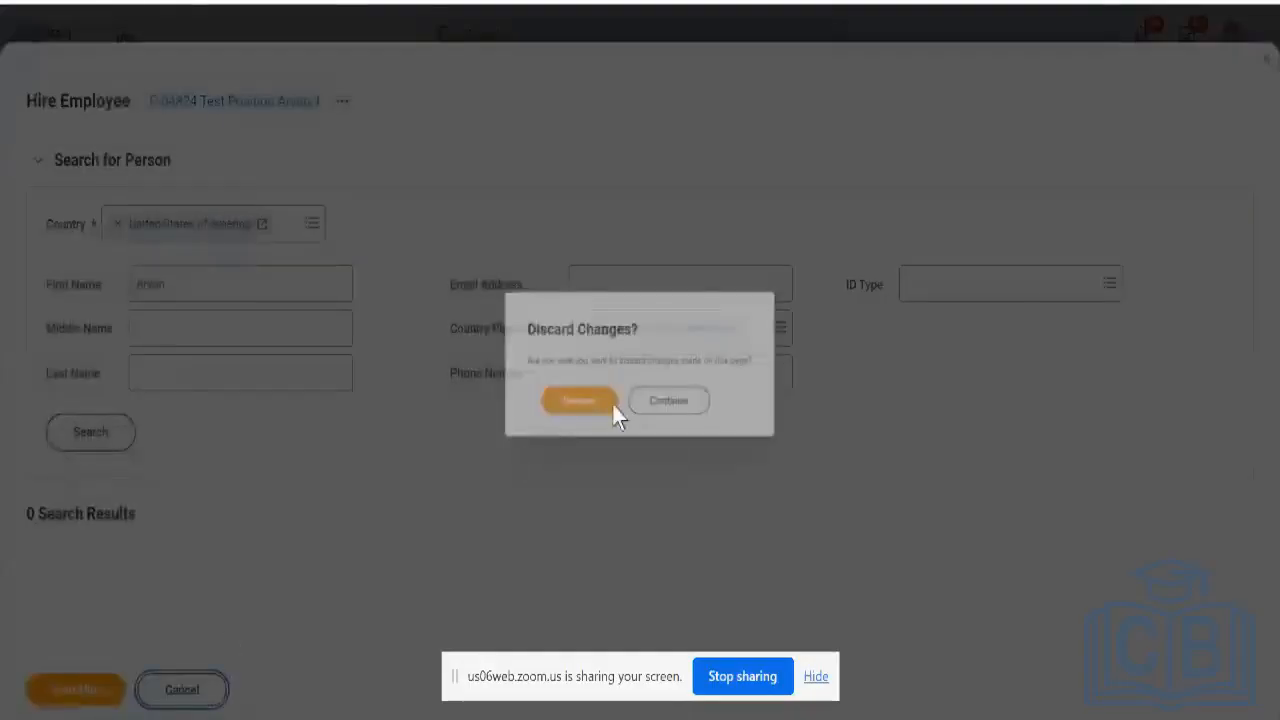
click(588, 403)
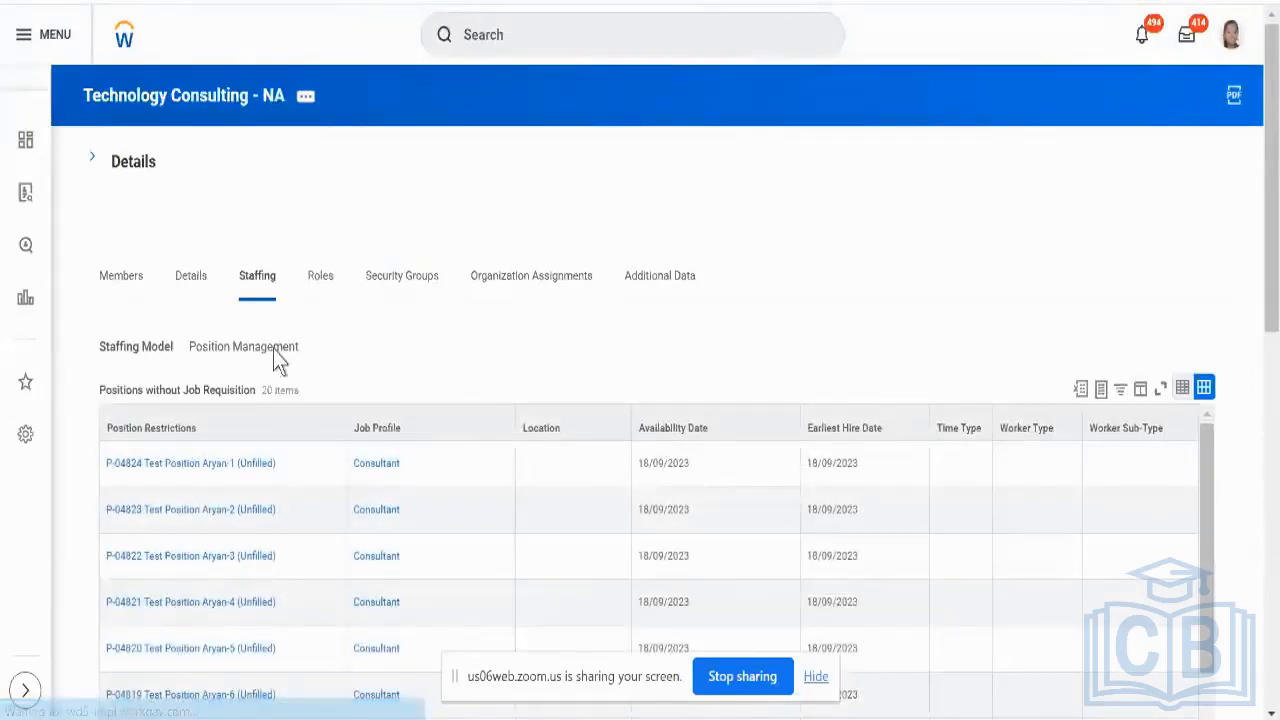
Step: Expand the Technology Consulting - NA details and examine the availability and earliest hire dates of its positions without job requisition
click(95, 160)
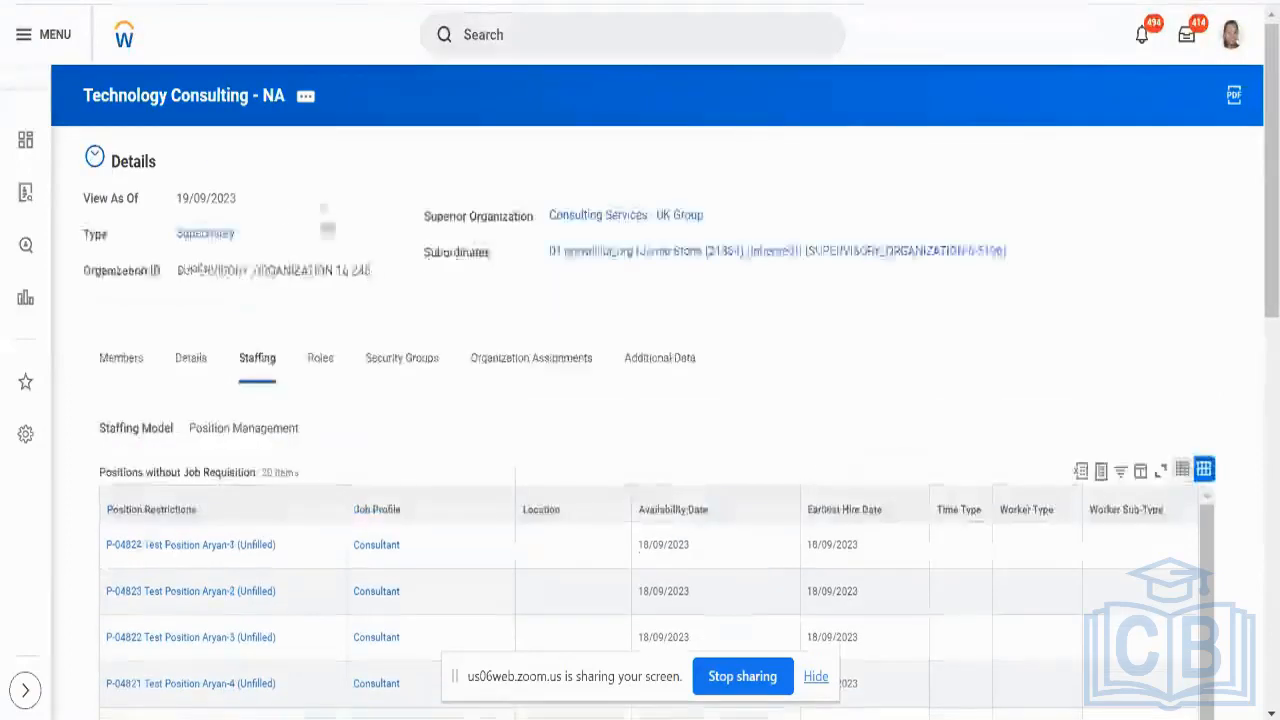
scroll(337, 434, down, 2)
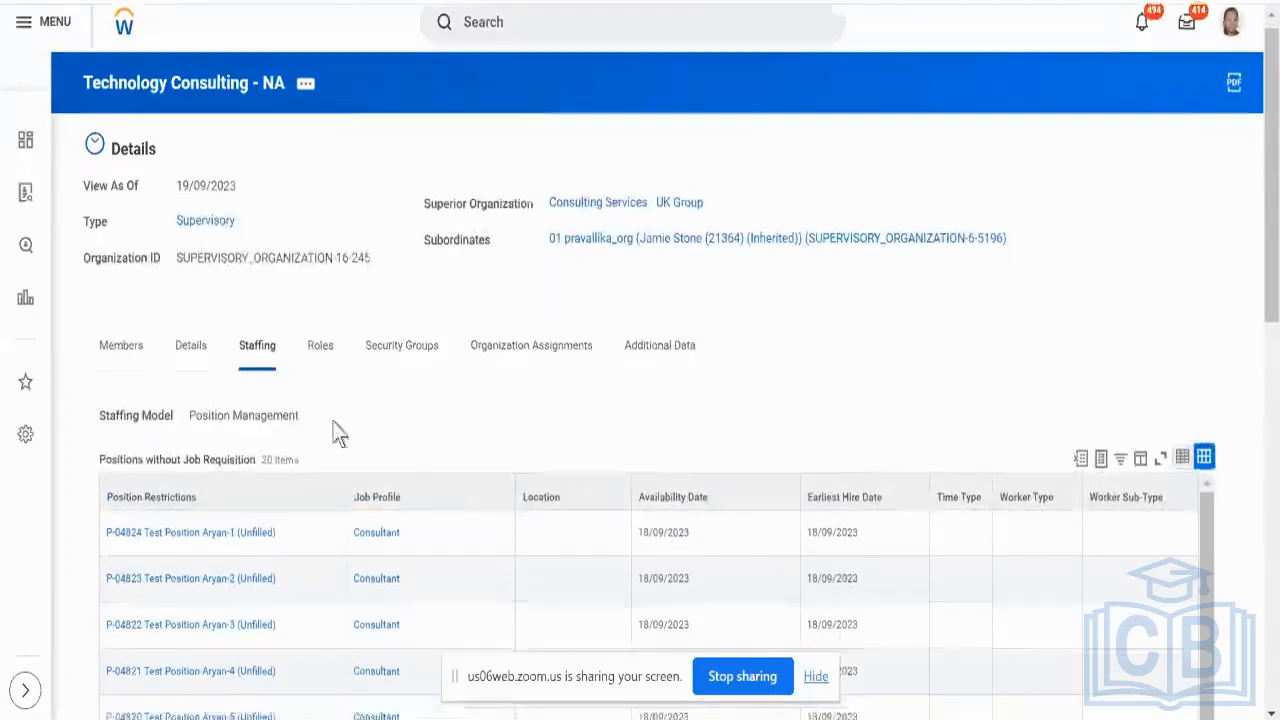
scroll(337, 434, down, 5)
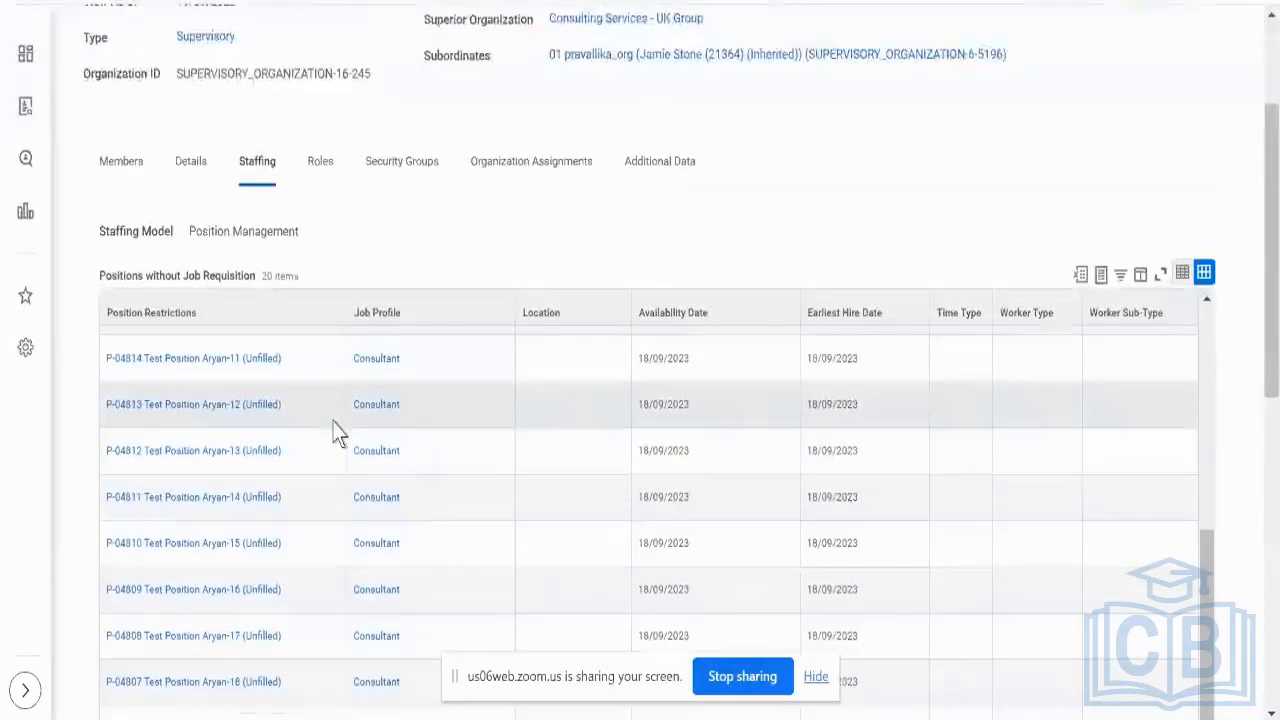
scroll(337, 434, down, 5)
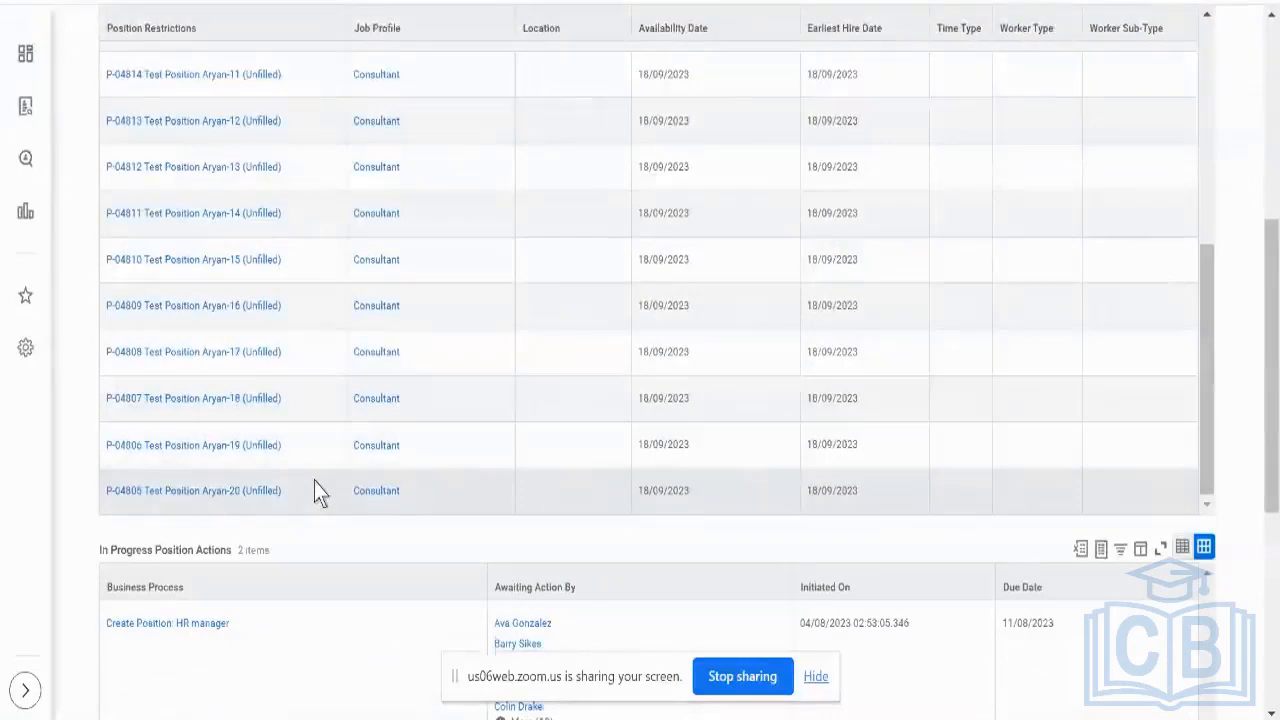
scroll(425, 321, up, 3)
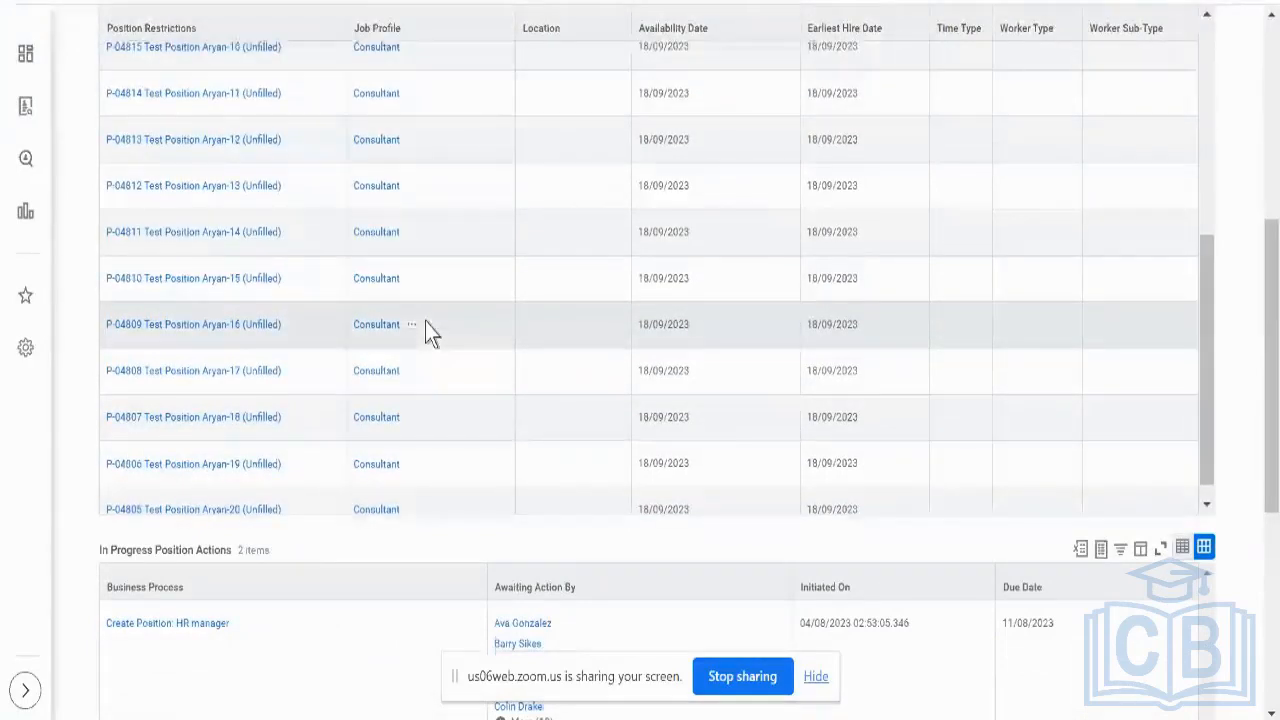
scroll(425, 321, up, 2)
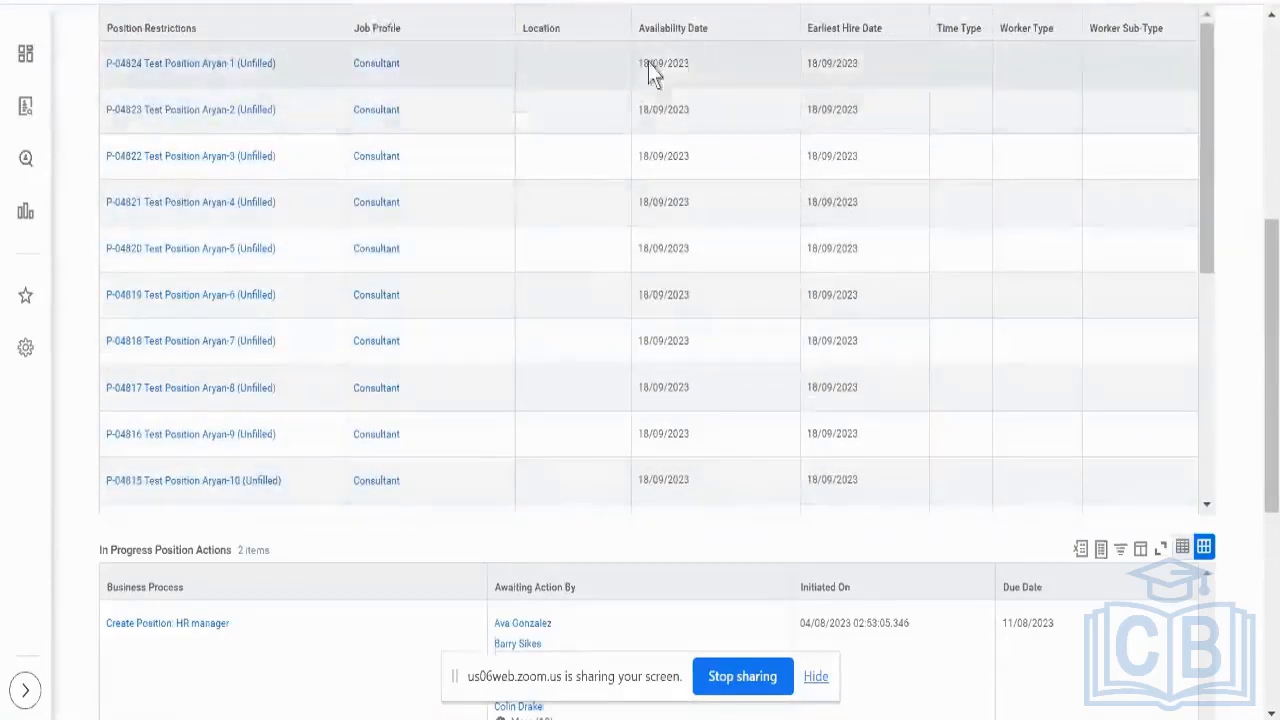
triple_click(648, 66)
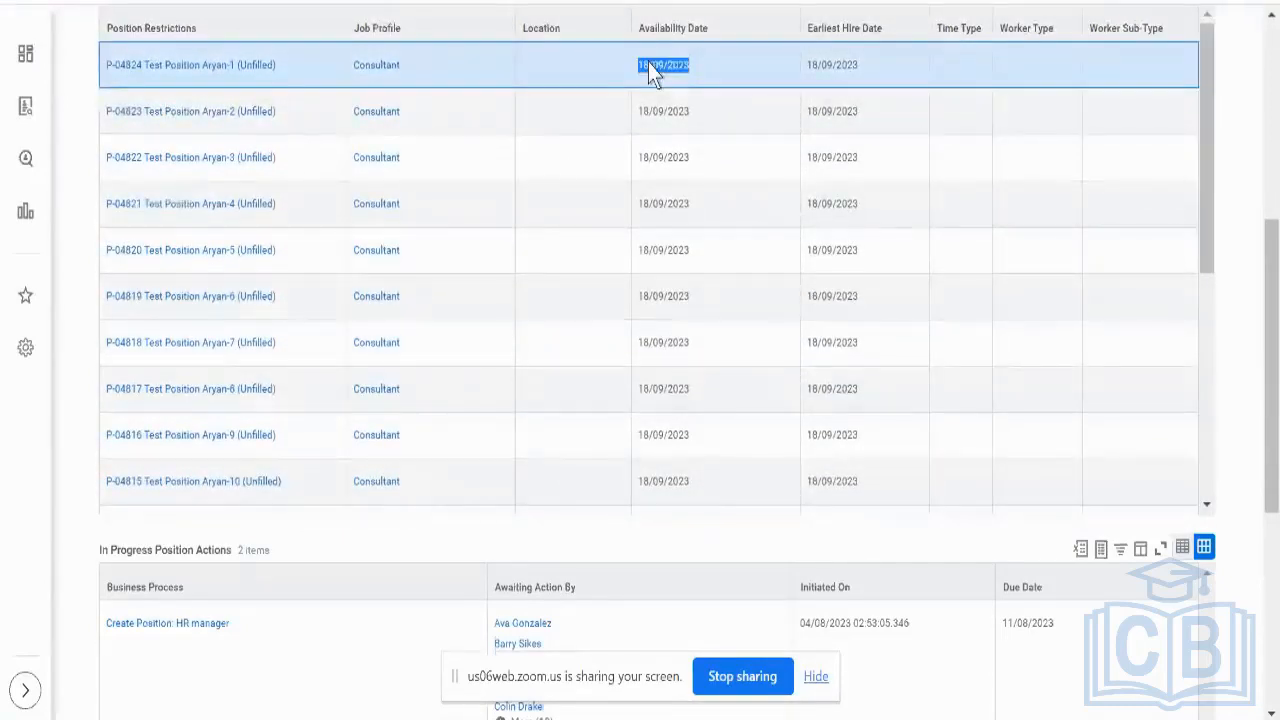
scroll(648, 62, up, 4)
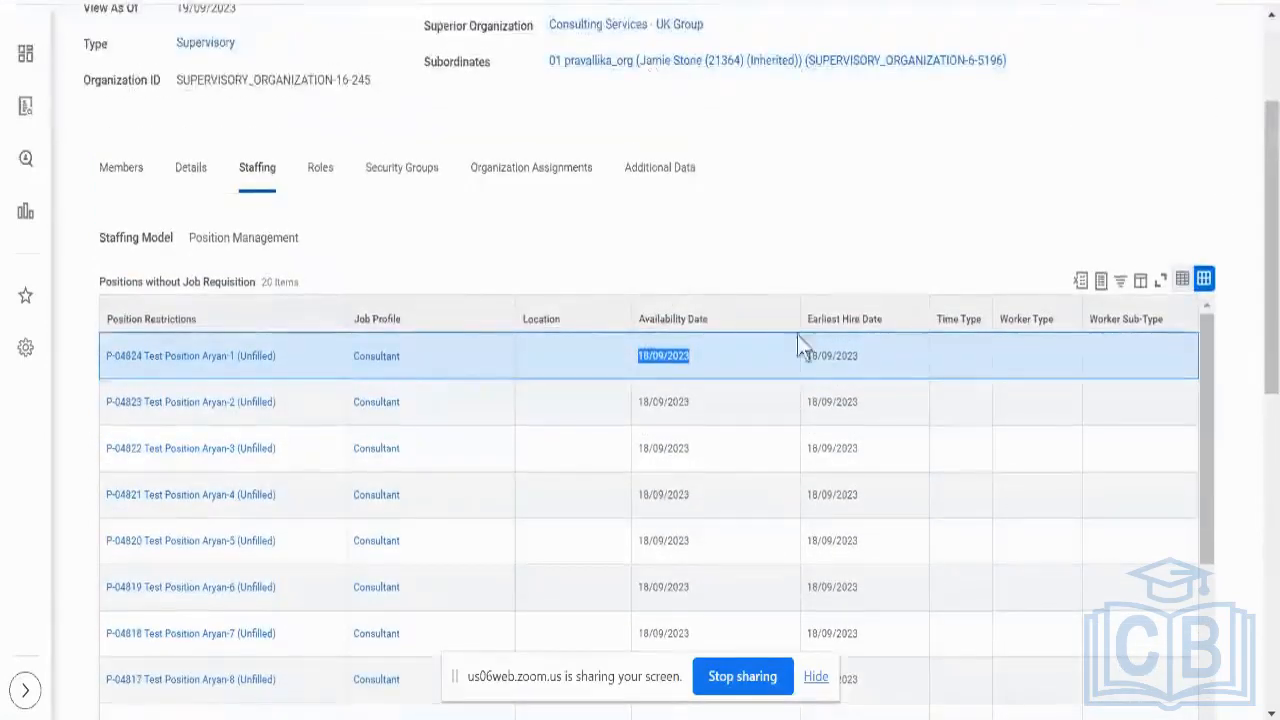
double_click(835, 362)
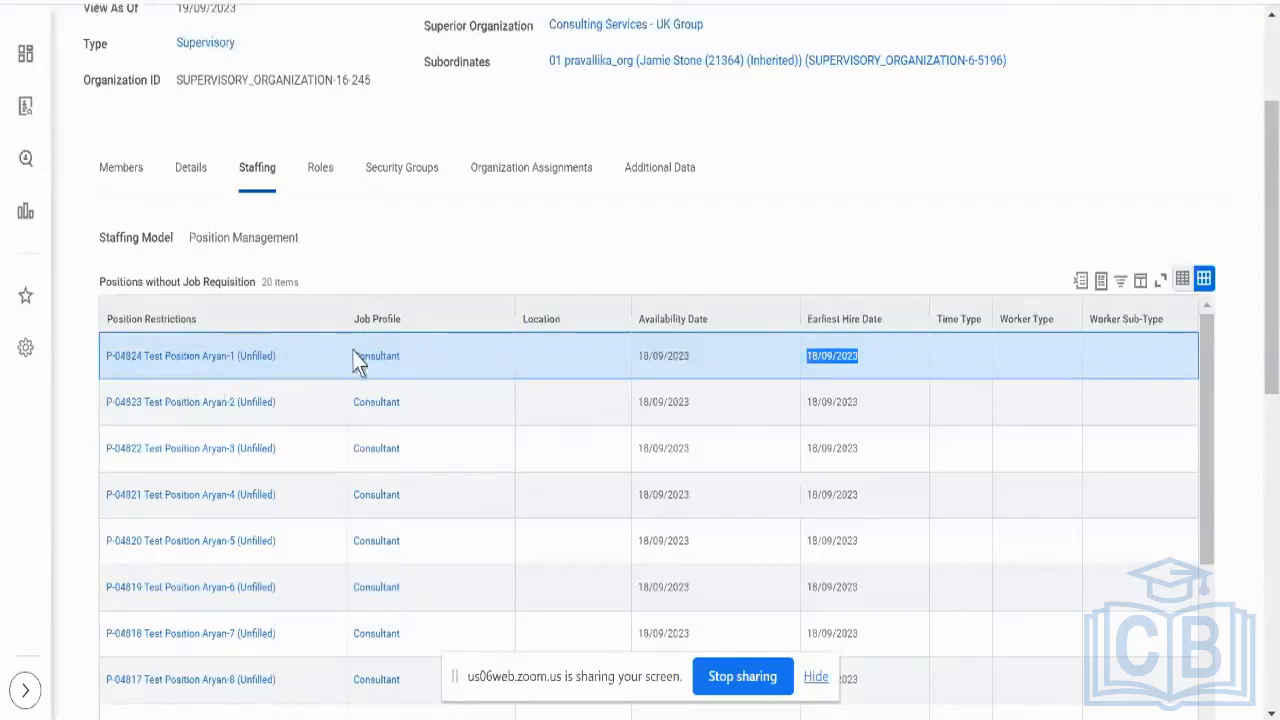
scroll(500, 277, down, 3)
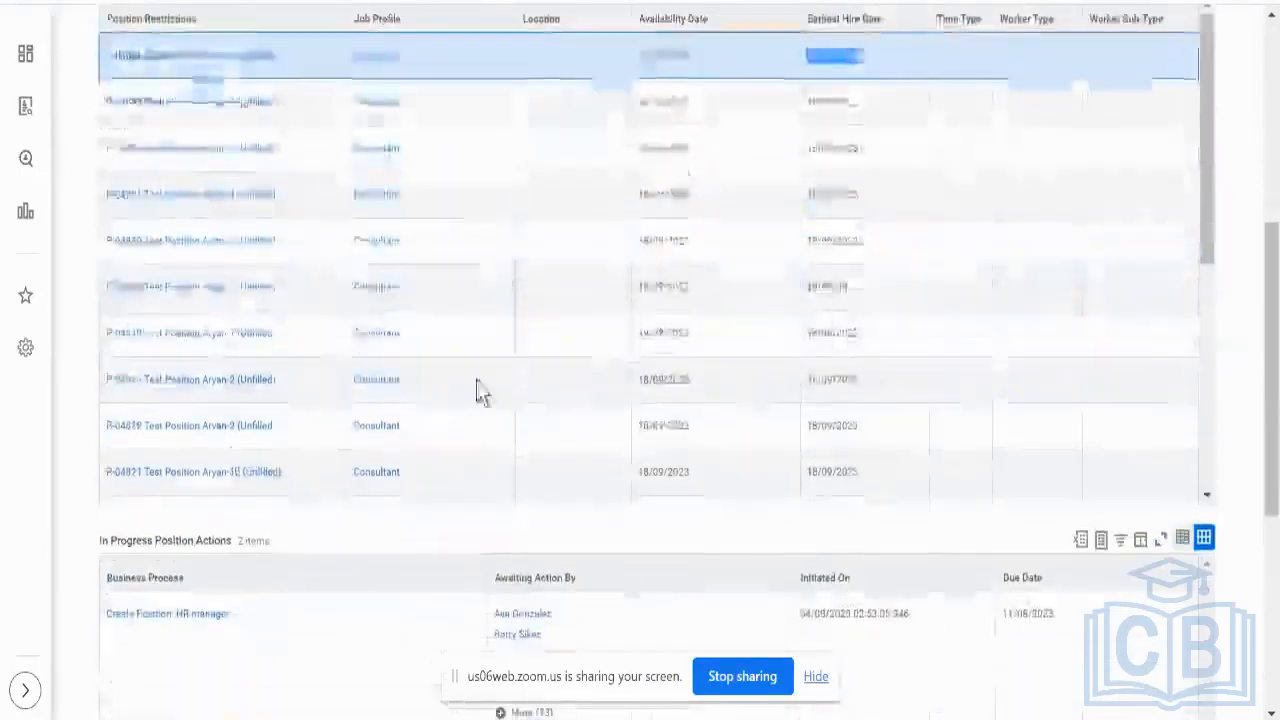
scroll(478, 390, up, 3)
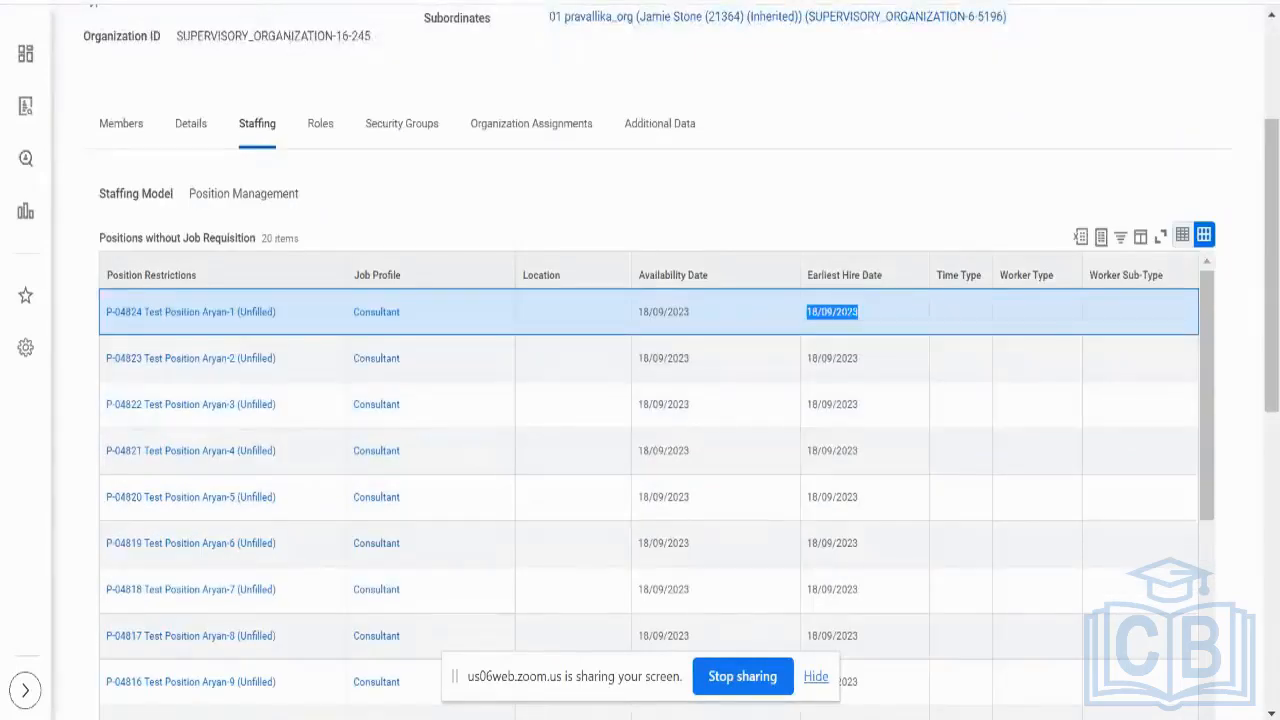
Step: Return to the Hire (Simplified) business process definition page and search Workday for "bp: hire"
click(143, 3)
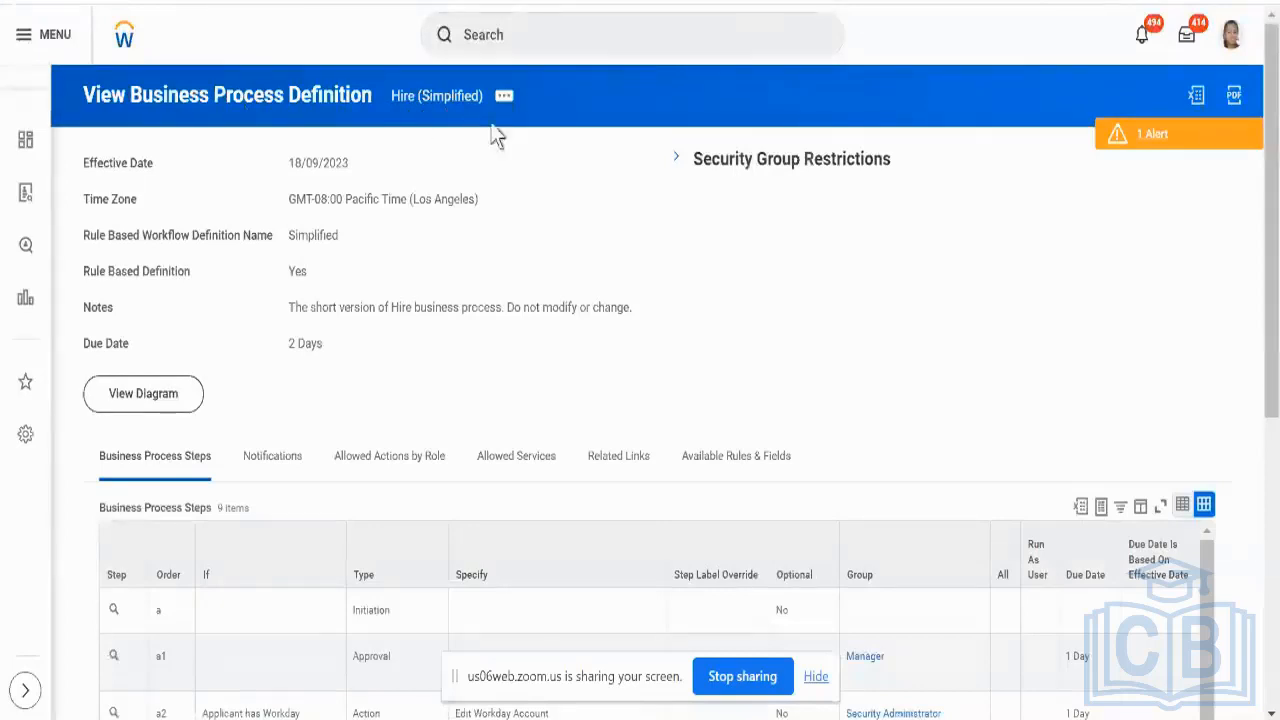
scroll(527, 214, down, 1)
scroll(528, 212, up, 1)
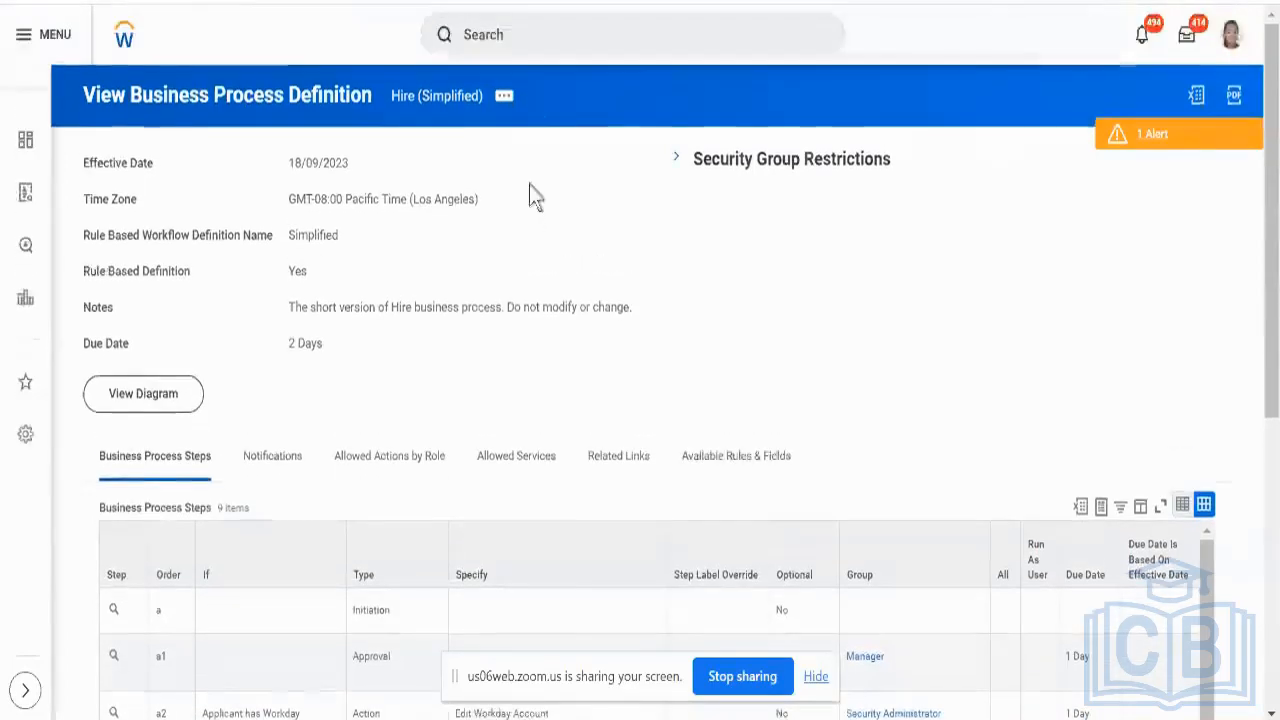
click(540, 51)
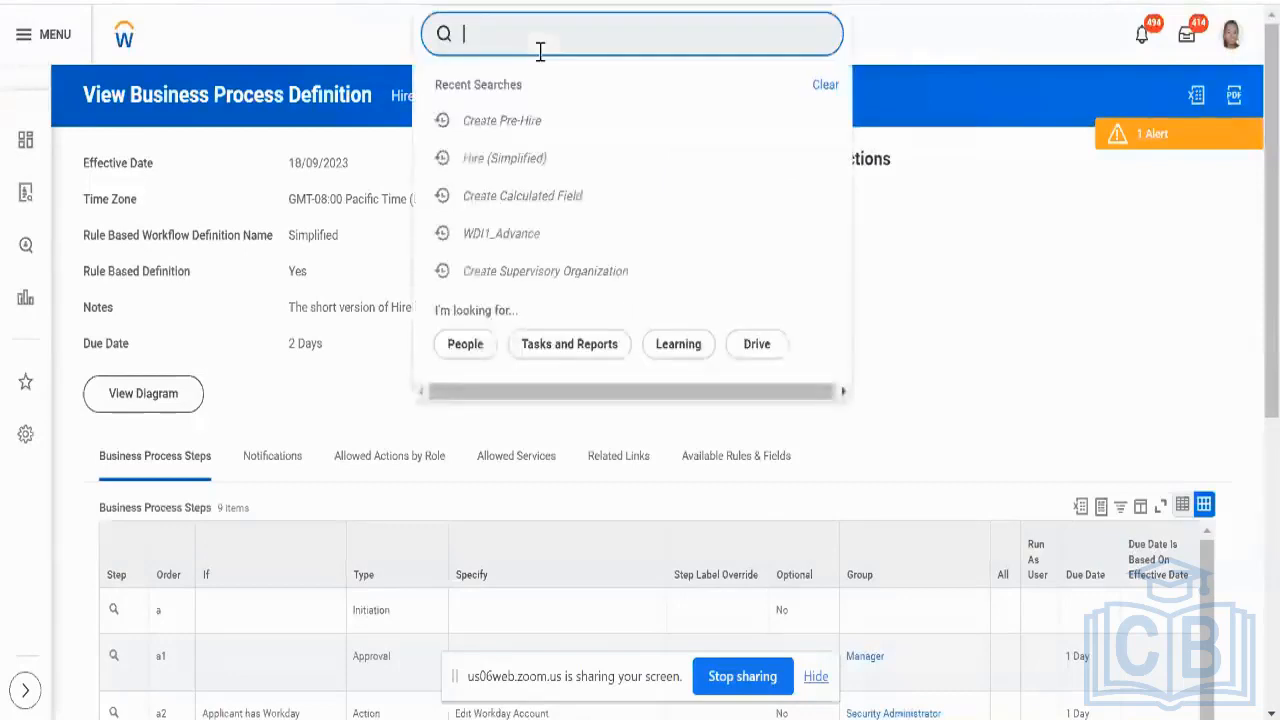
text(bp: hir)
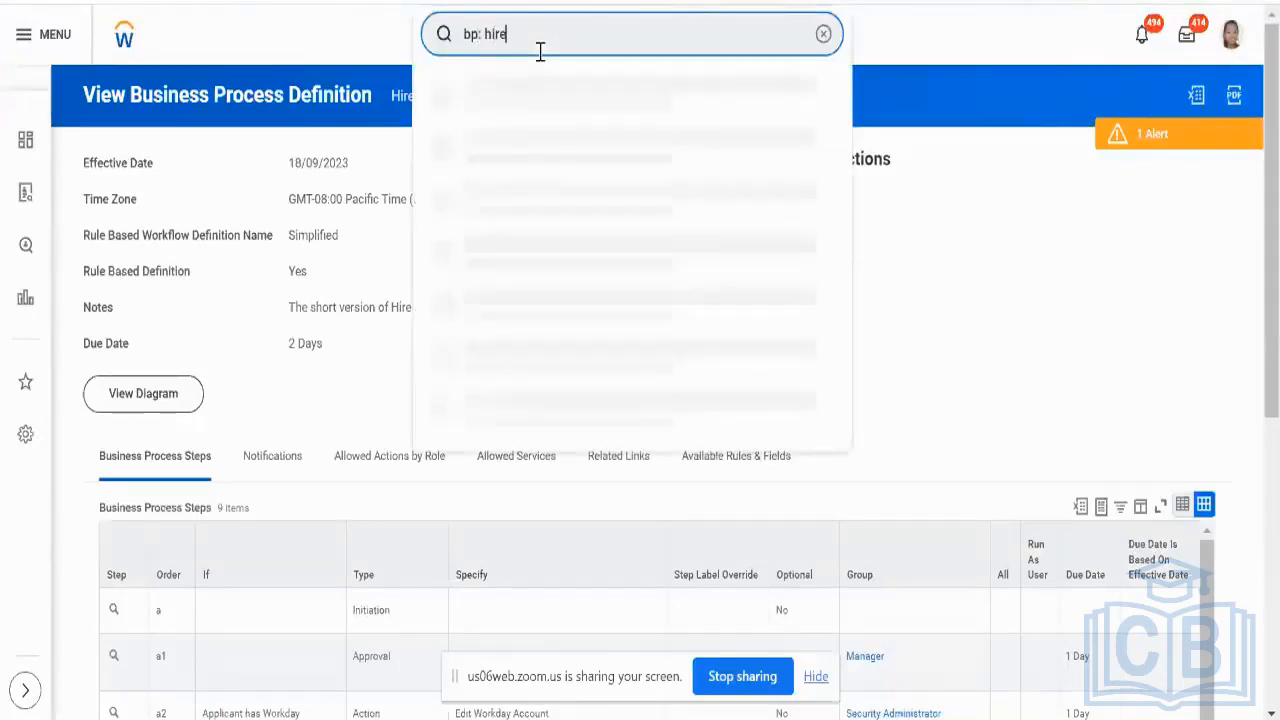
text(e)
key(Return)
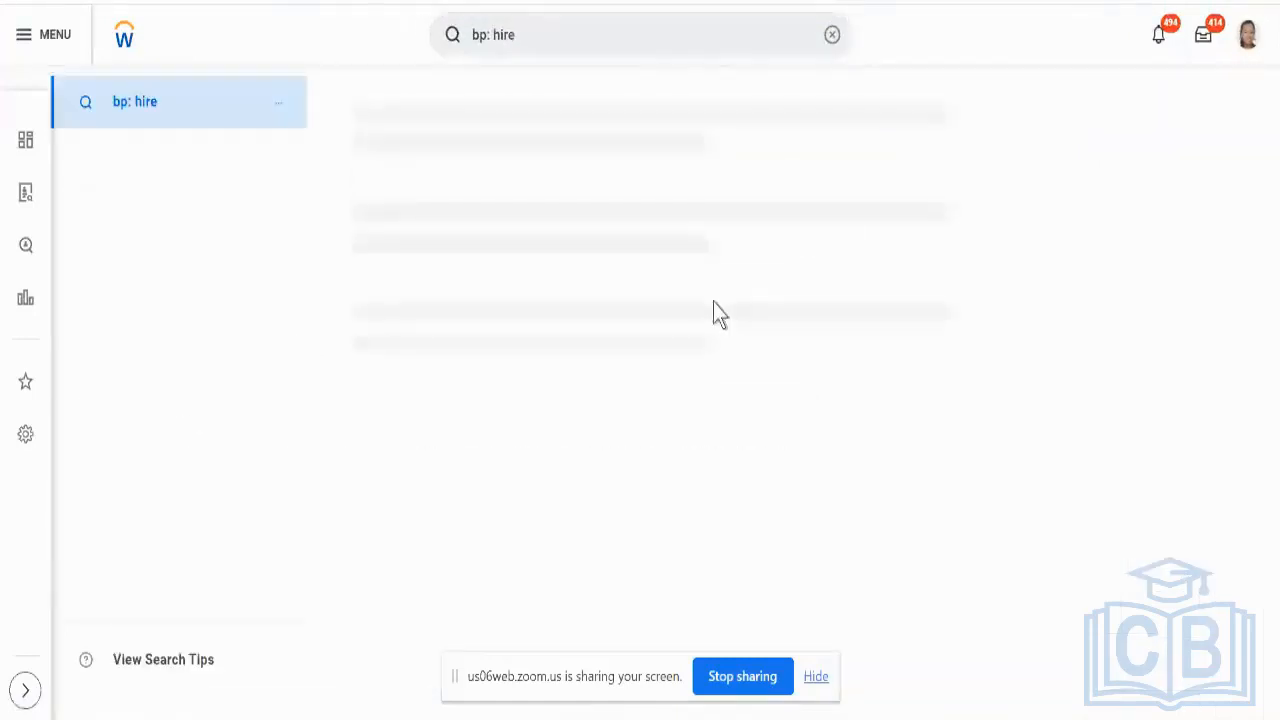
Step: Examine the list of Hire business process definitions, including the ones specific to individual supervisory organizations
scroll(774, 286, down, 2)
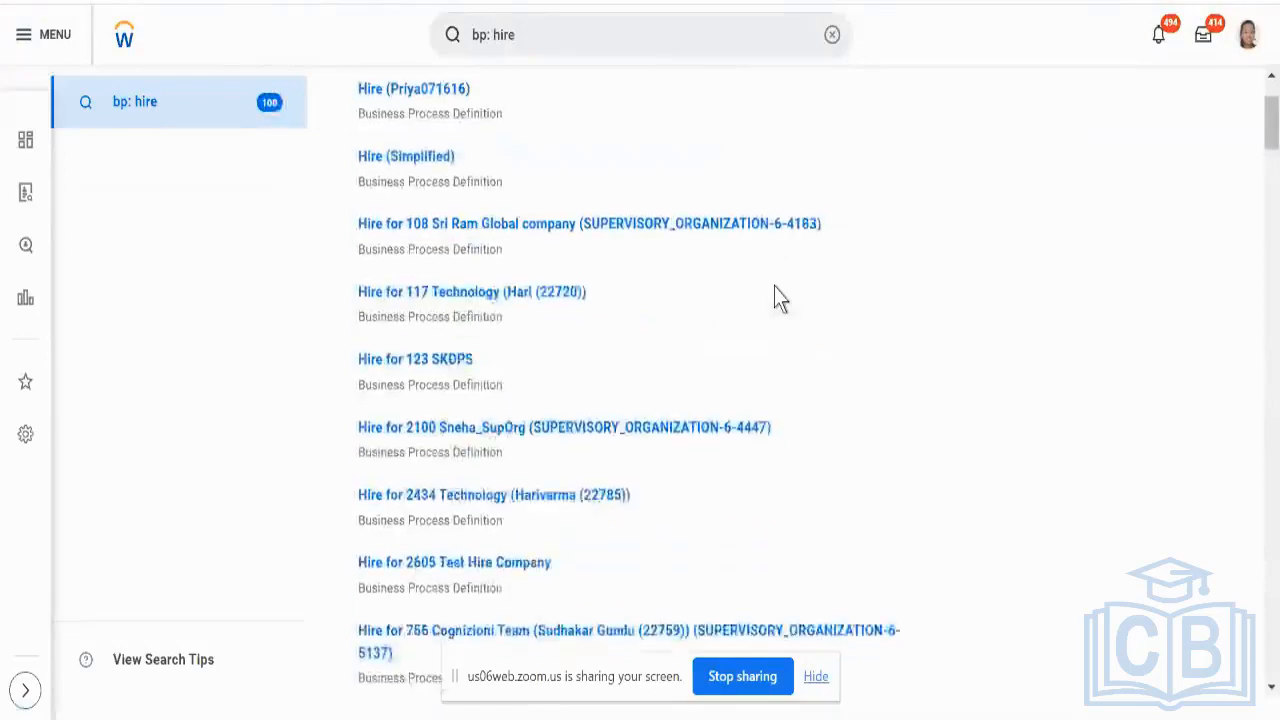
scroll(774, 286, down, 6)
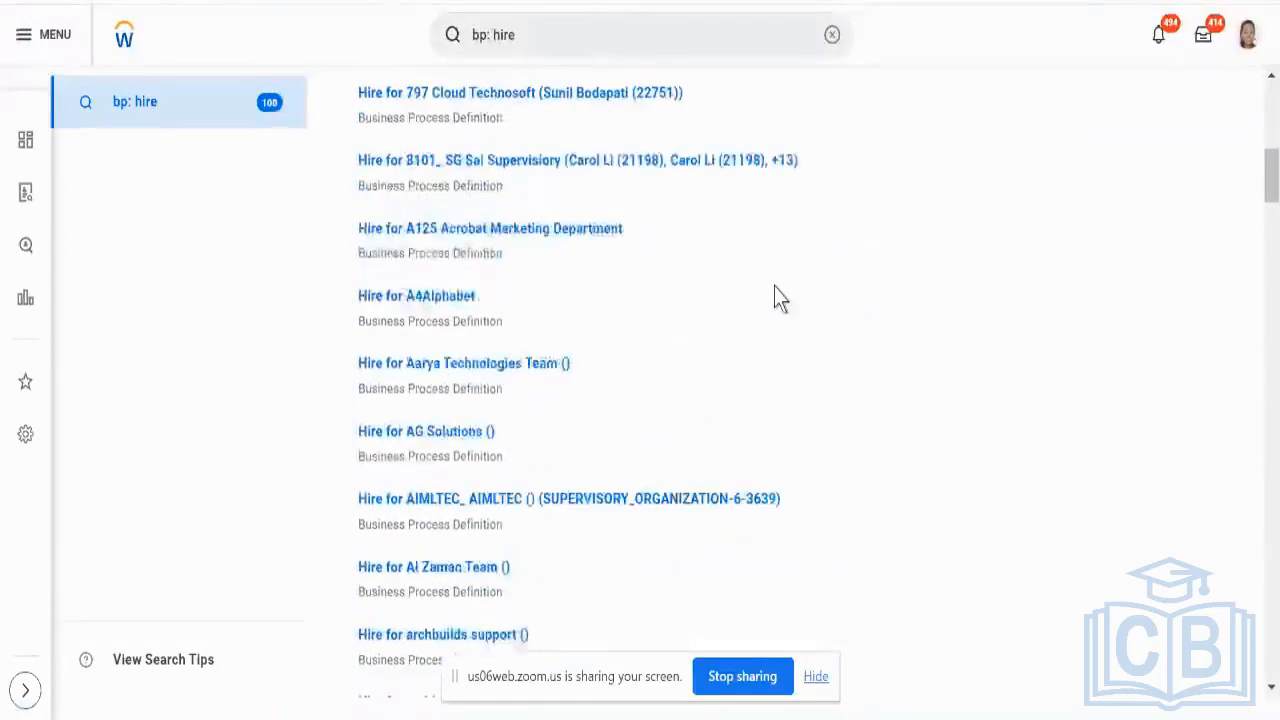
scroll(774, 286, down, 9)
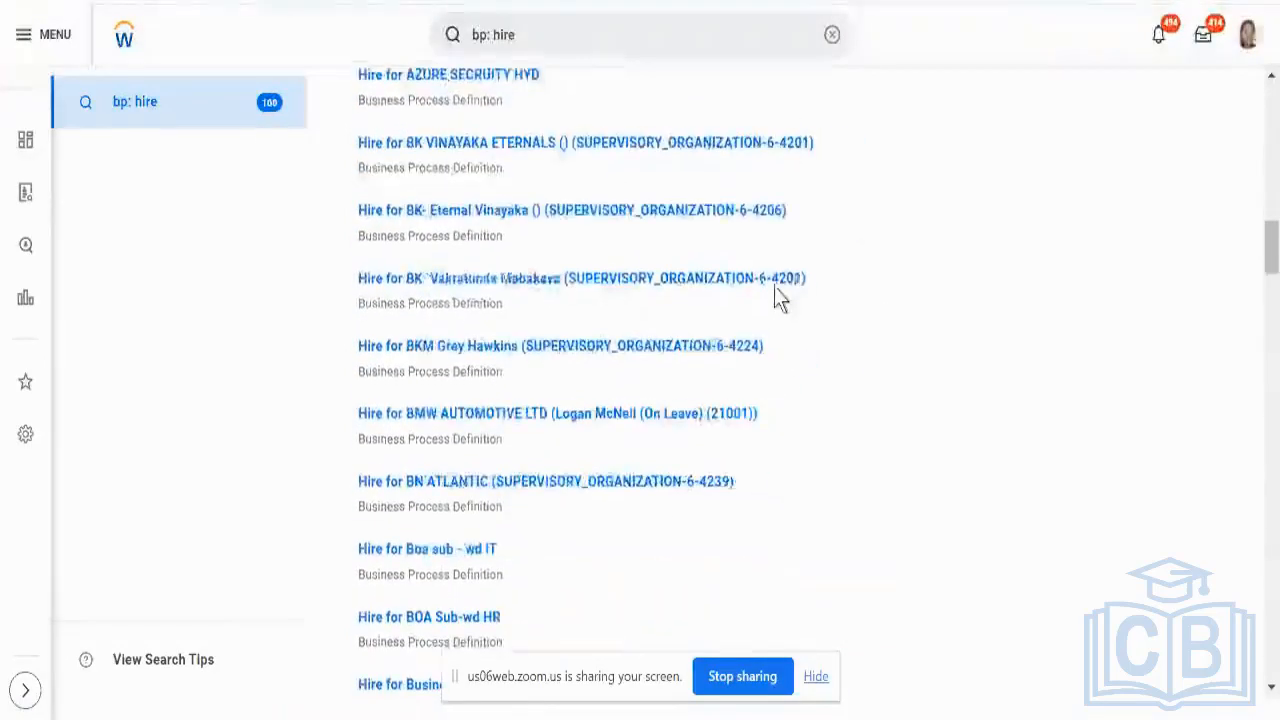
scroll(774, 286, down, 10)
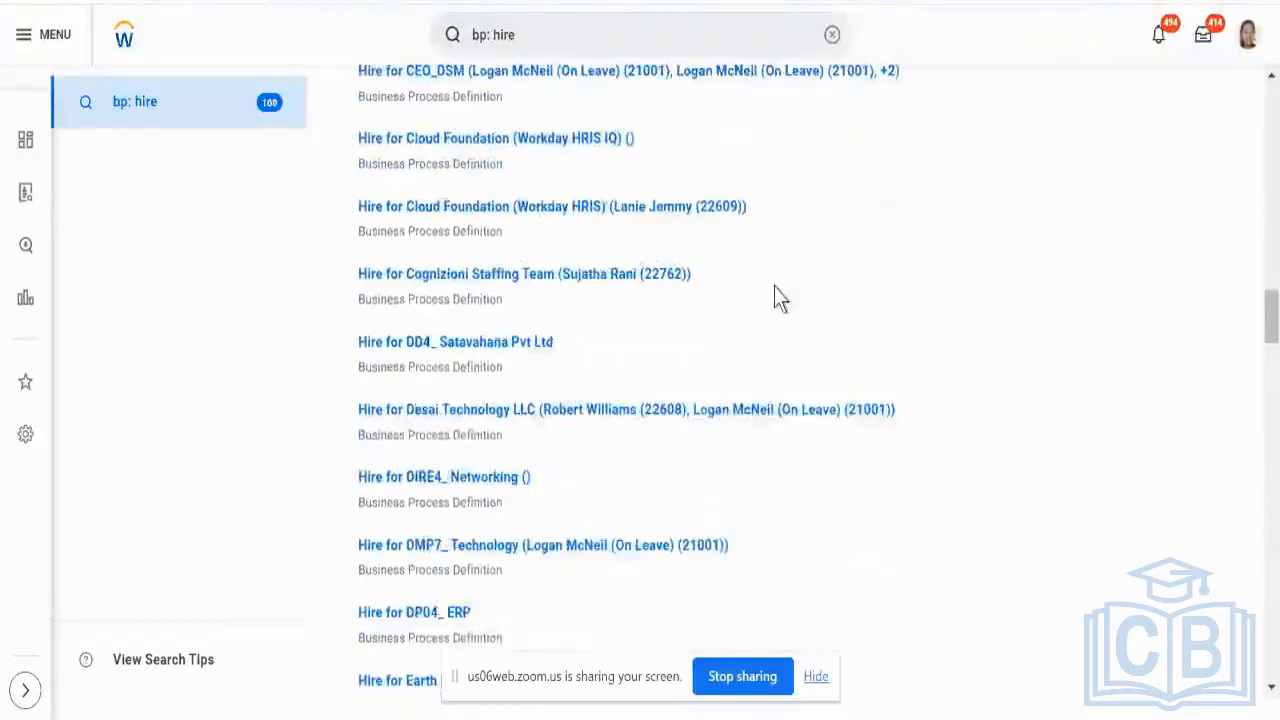
scroll(774, 286, down, 3)
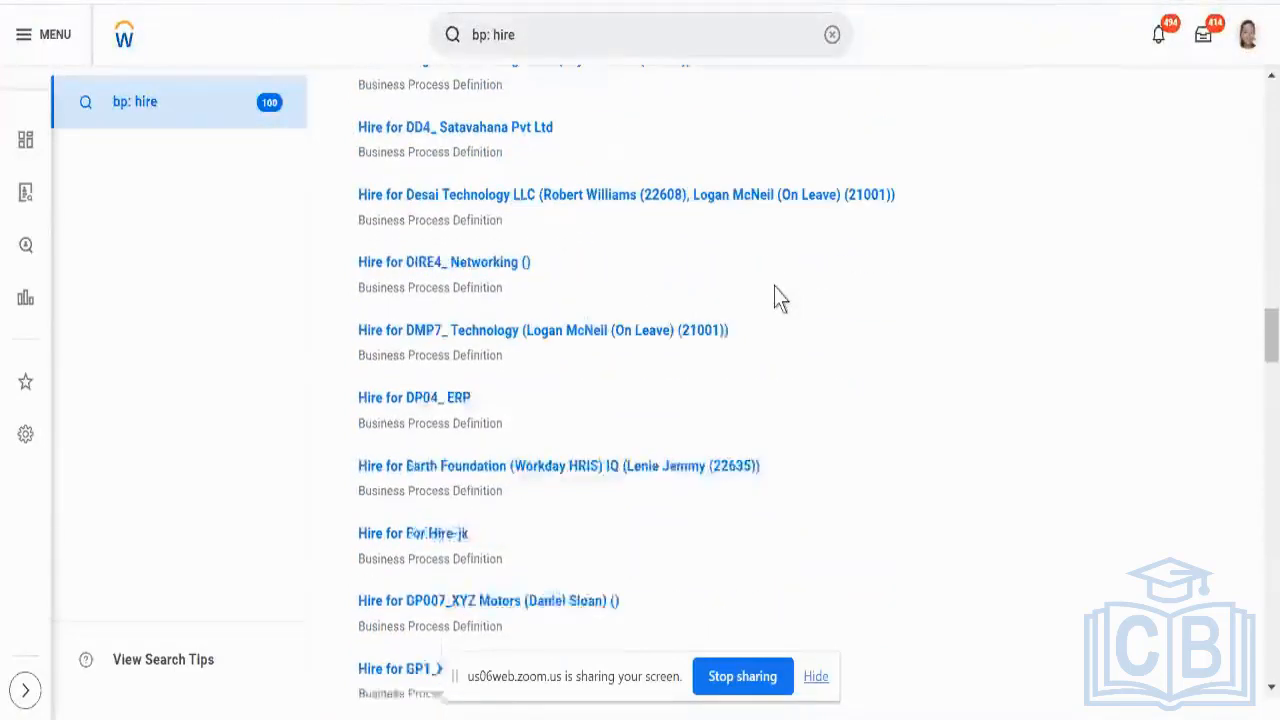
scroll(781, 298, down, 1)
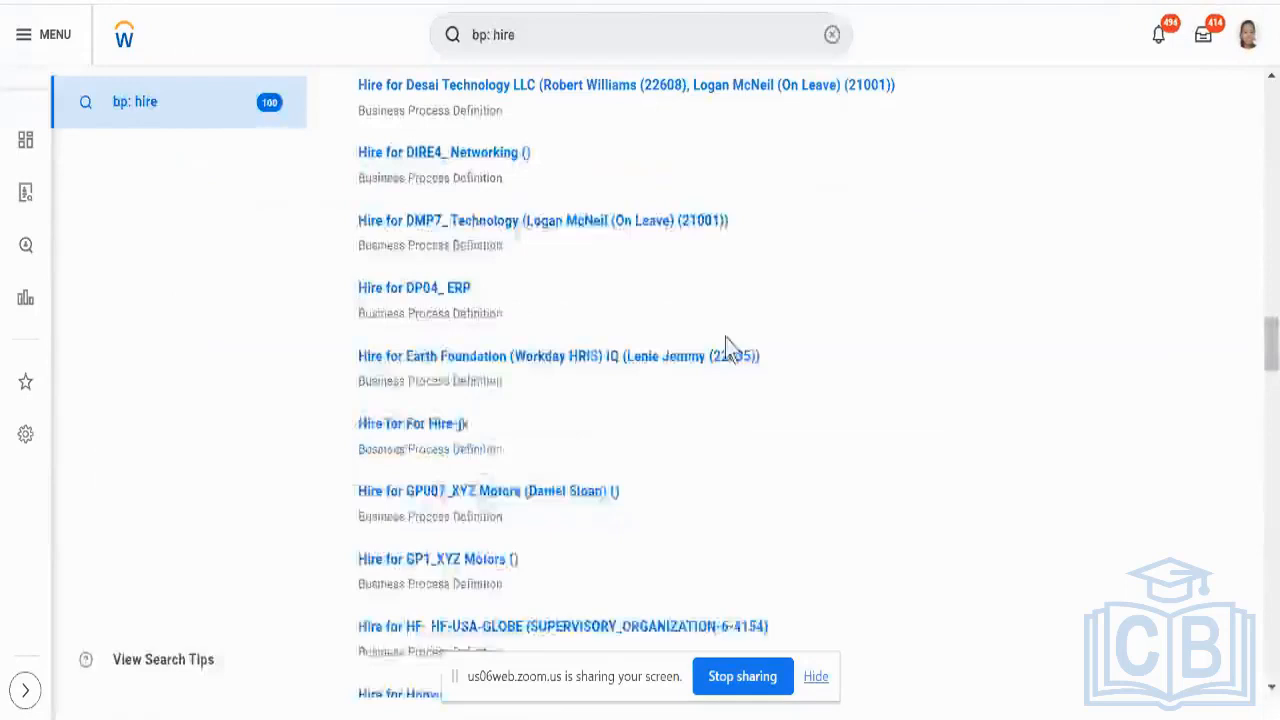
scroll(740, 370, down, 3)
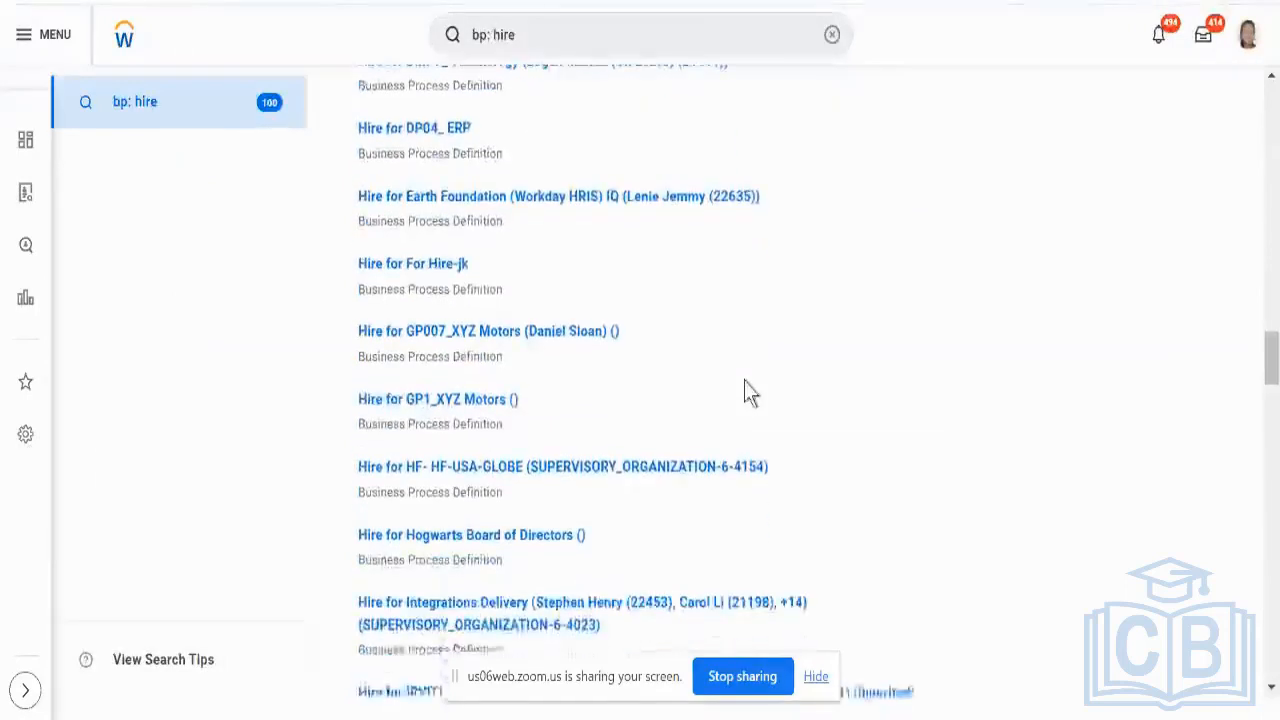
scroll(744, 380, down, 2)
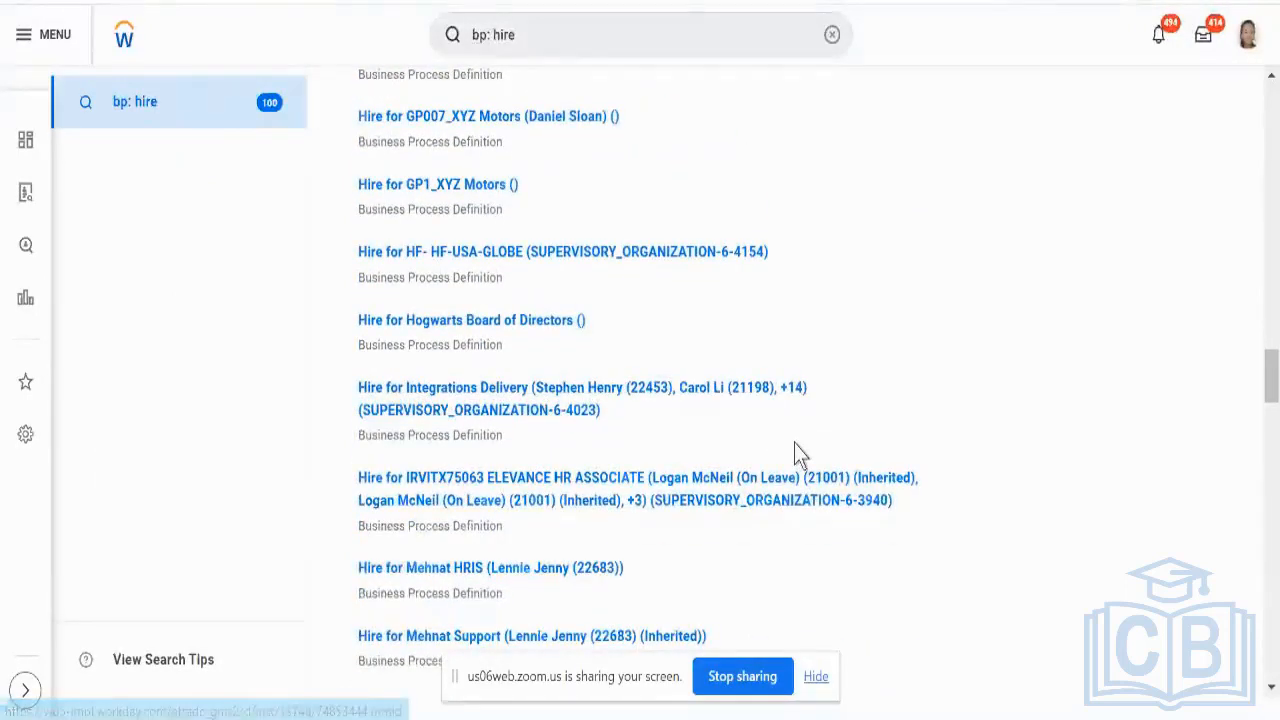
scroll(794, 443, up, 10)
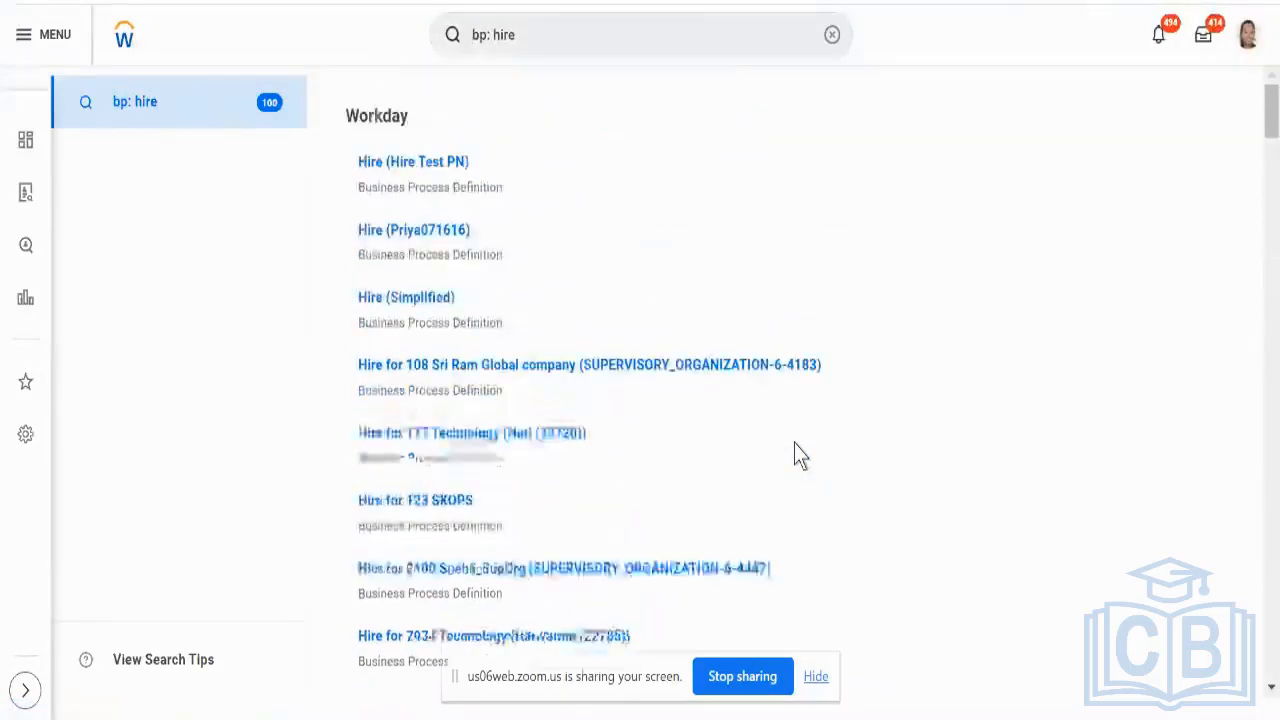
Step: Narrow the search to "bp: hire simpl" and open the Hire (Simplified) business process definition
click(580, 30)
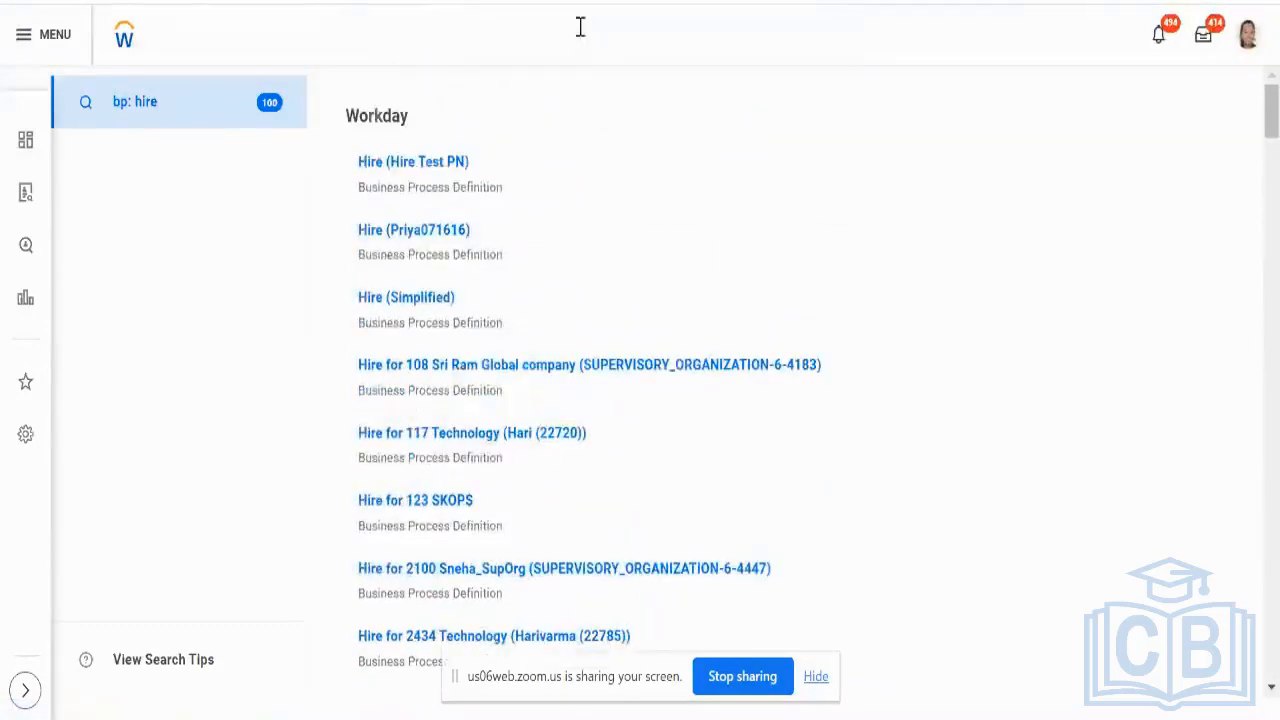
click(580, 27)
text(si)
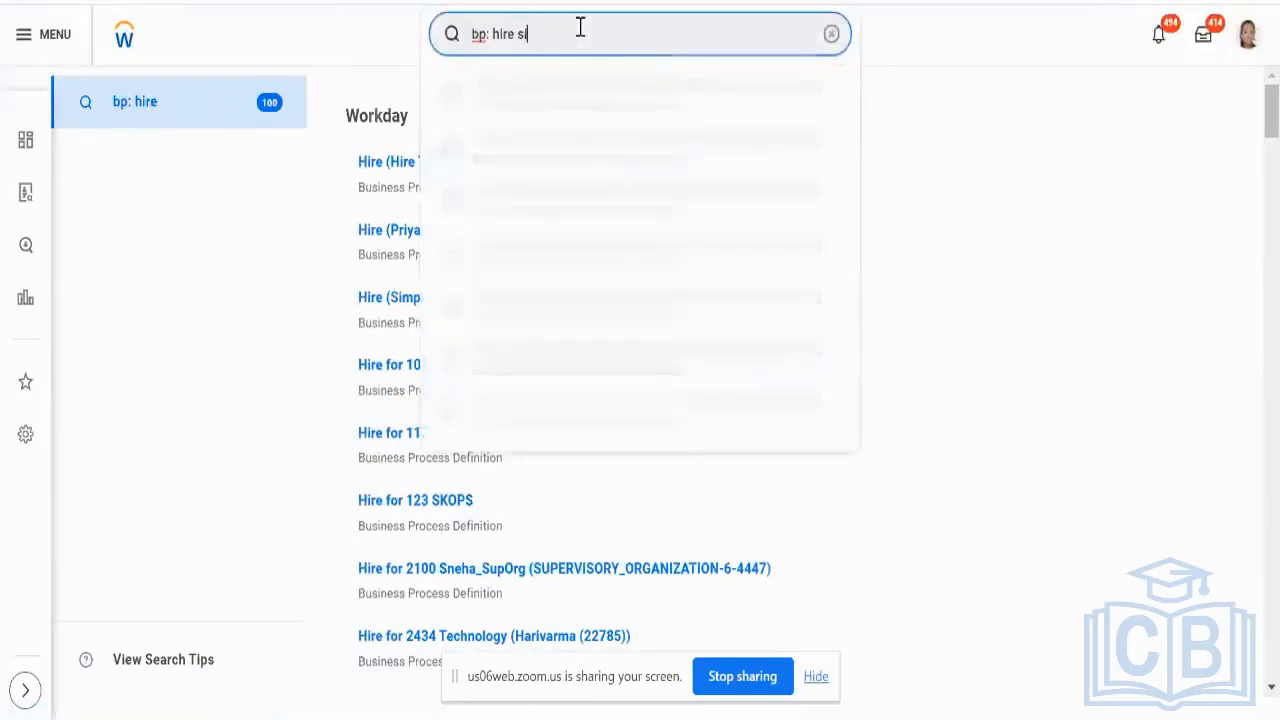
text(mpl)
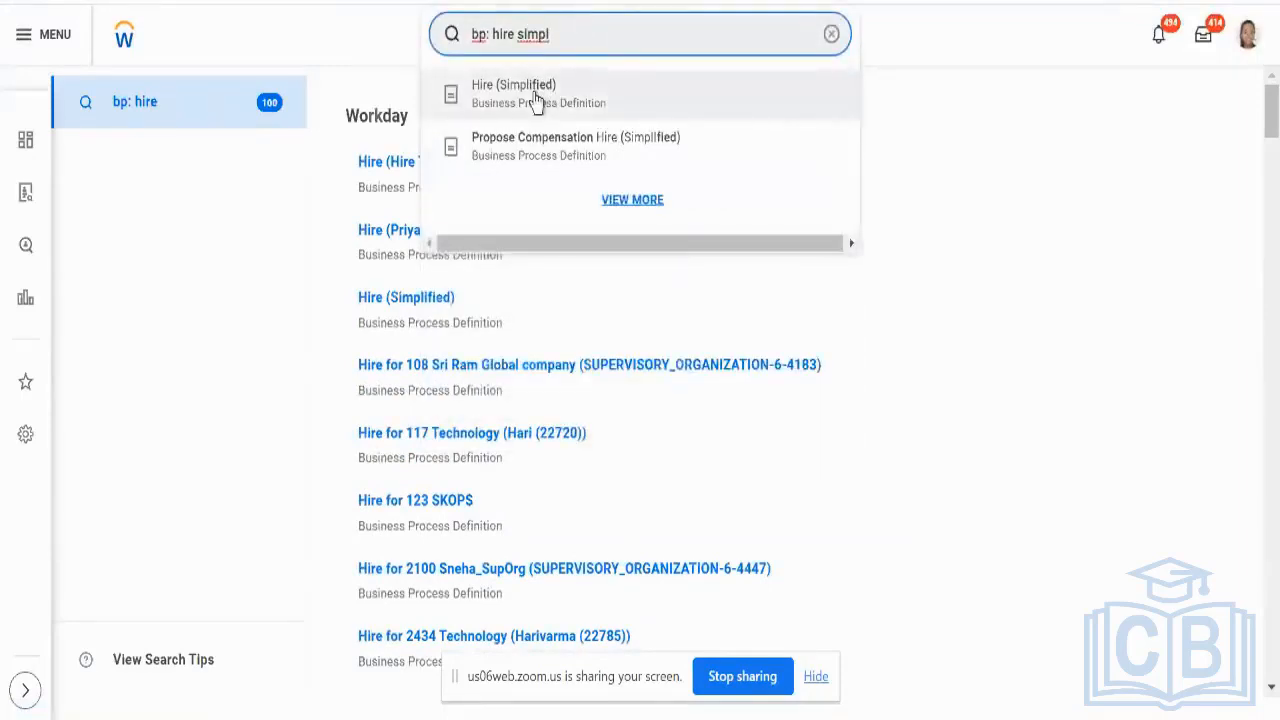
click(537, 100)
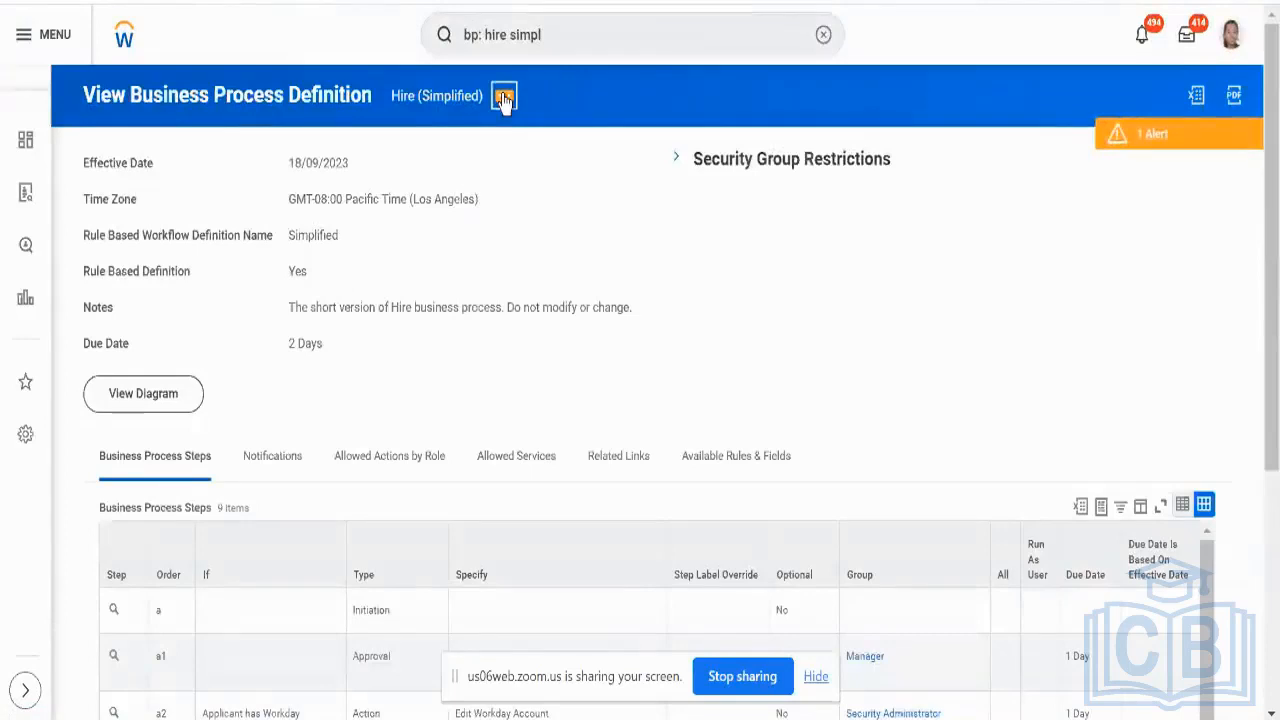
Step: Start copying or linking the Hire (Simplified) business process definition and set its effective date to 01/01/1900
click(503, 97)
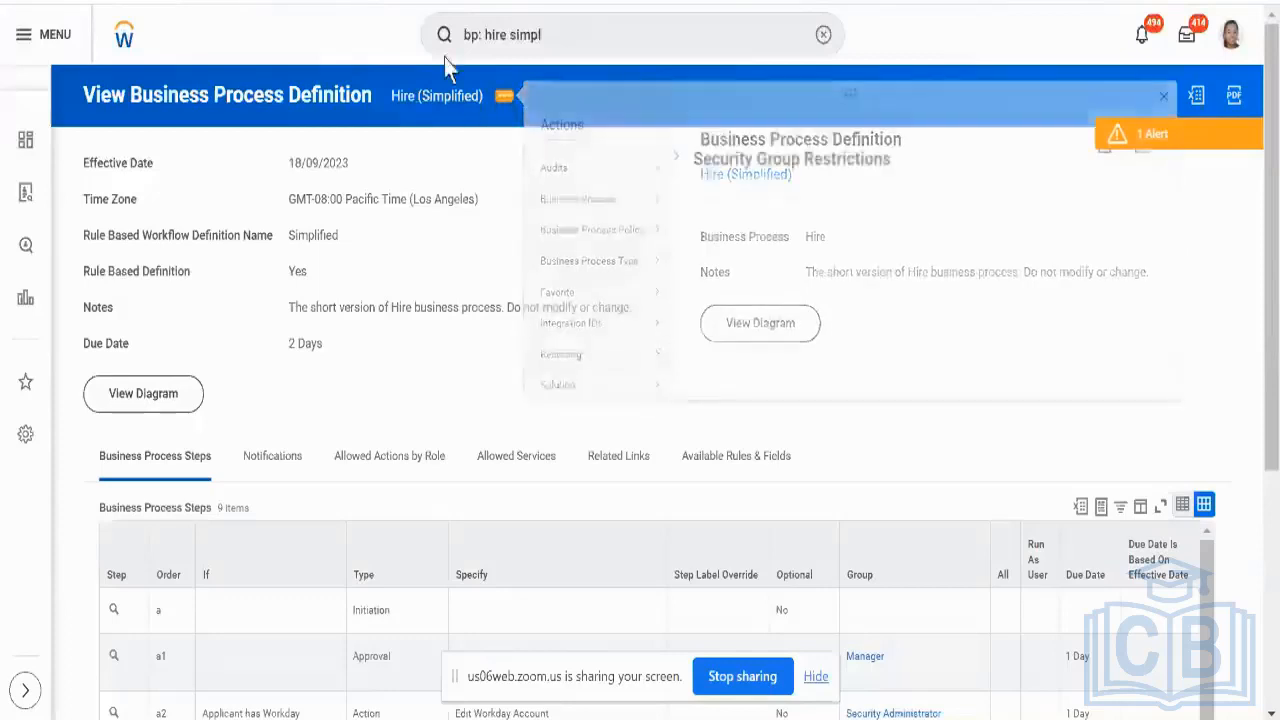
click(503, 106)
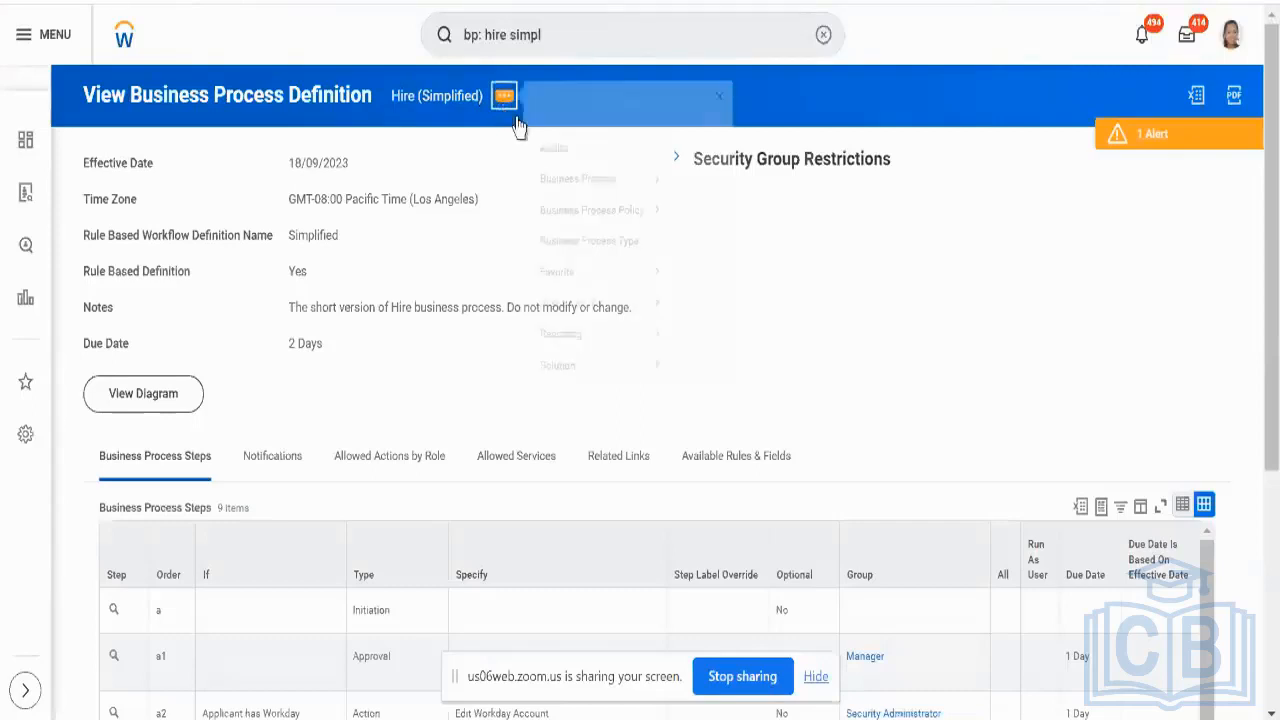
mouse_move(586, 205)
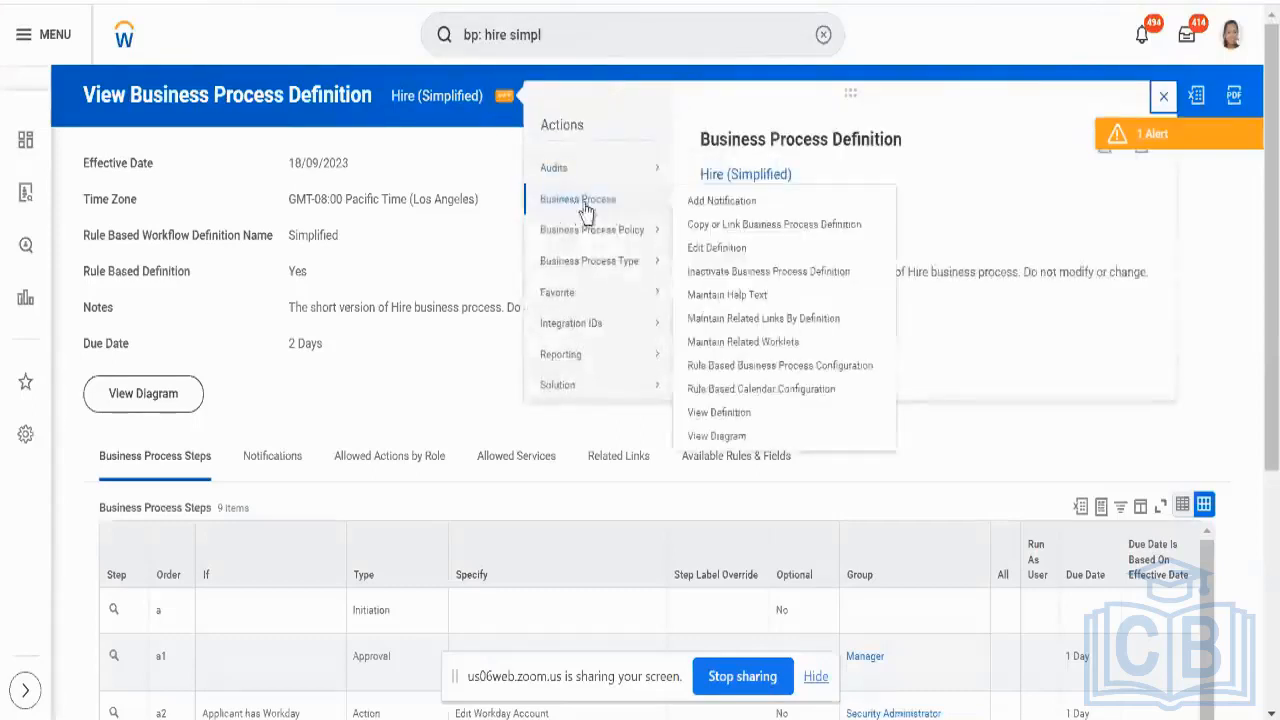
click(705, 225)
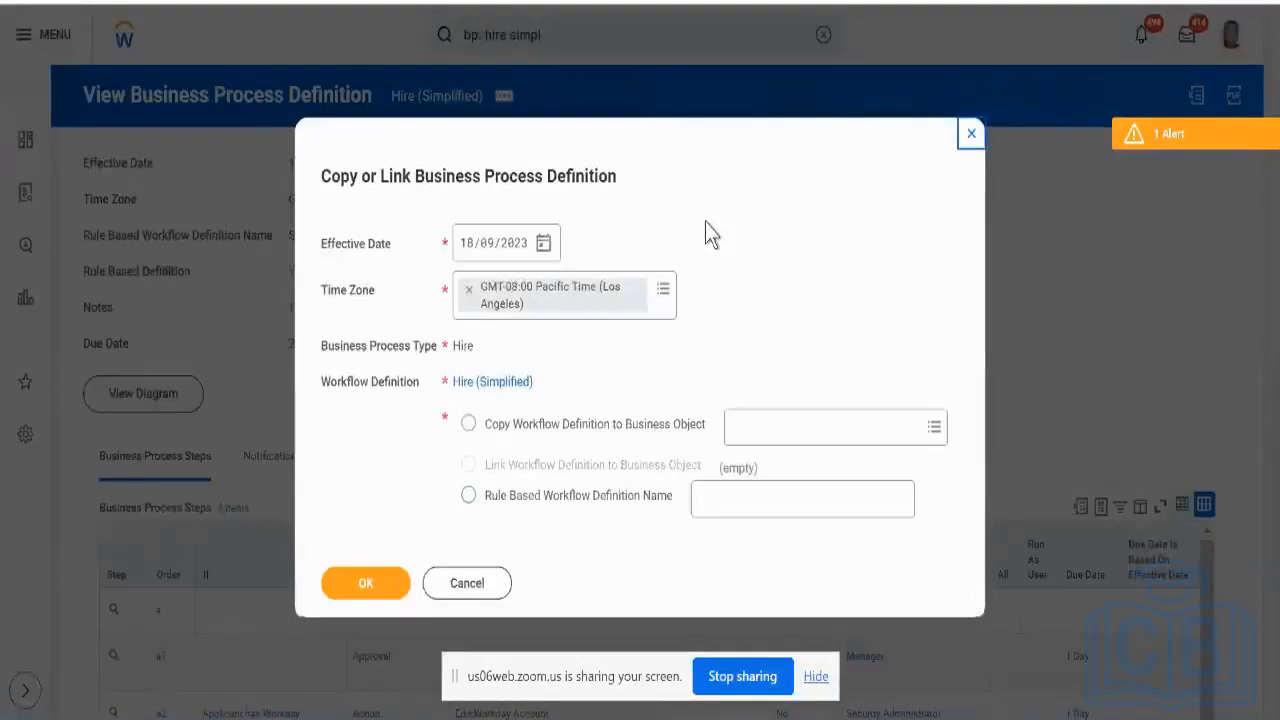
click(466, 258)
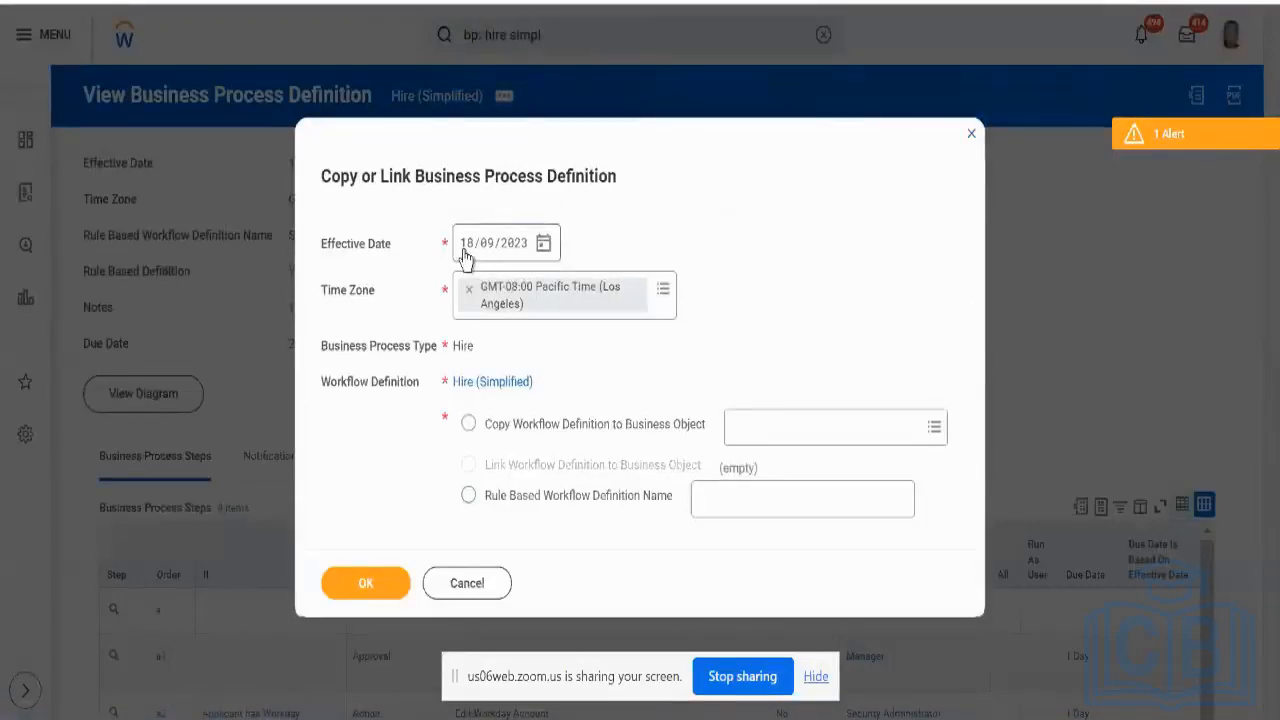
text(01/0)
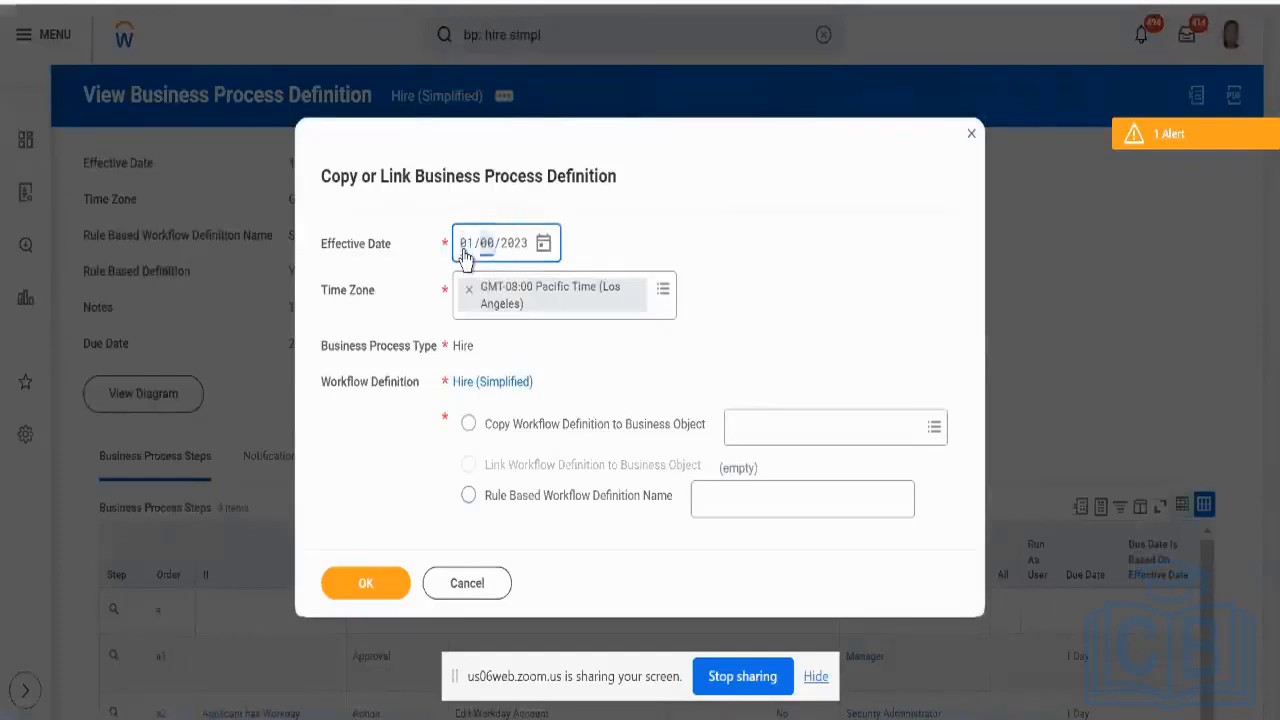
text(1/19)
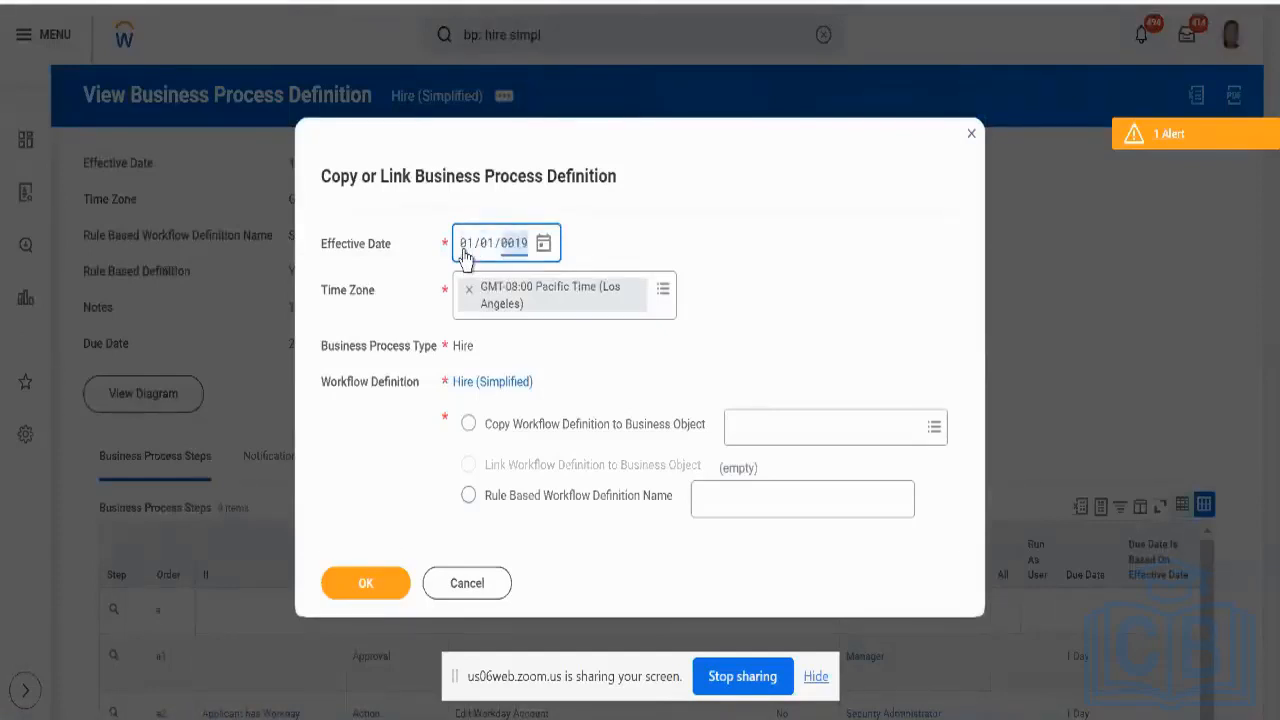
text(00)
click(606, 237)
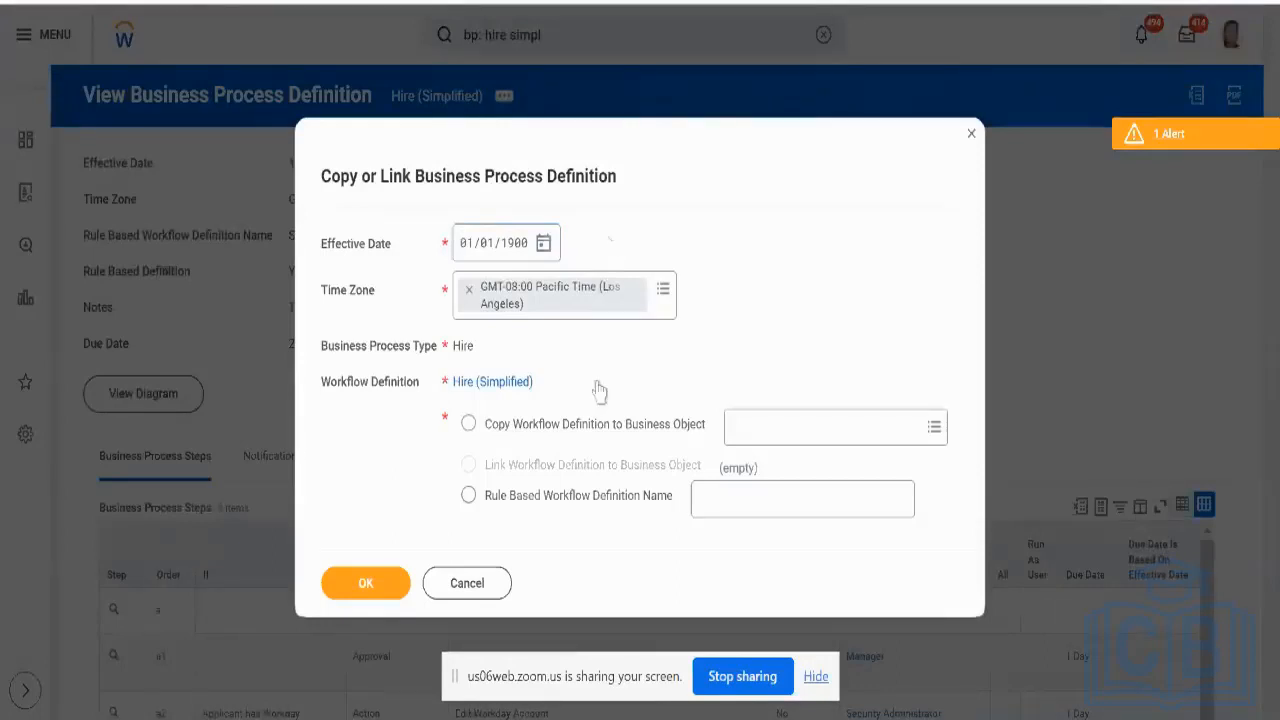
Step: Choose to copy the workflow definition to a business object and select the Technology Consulting - NA supervisory organization as its target
click(522, 424)
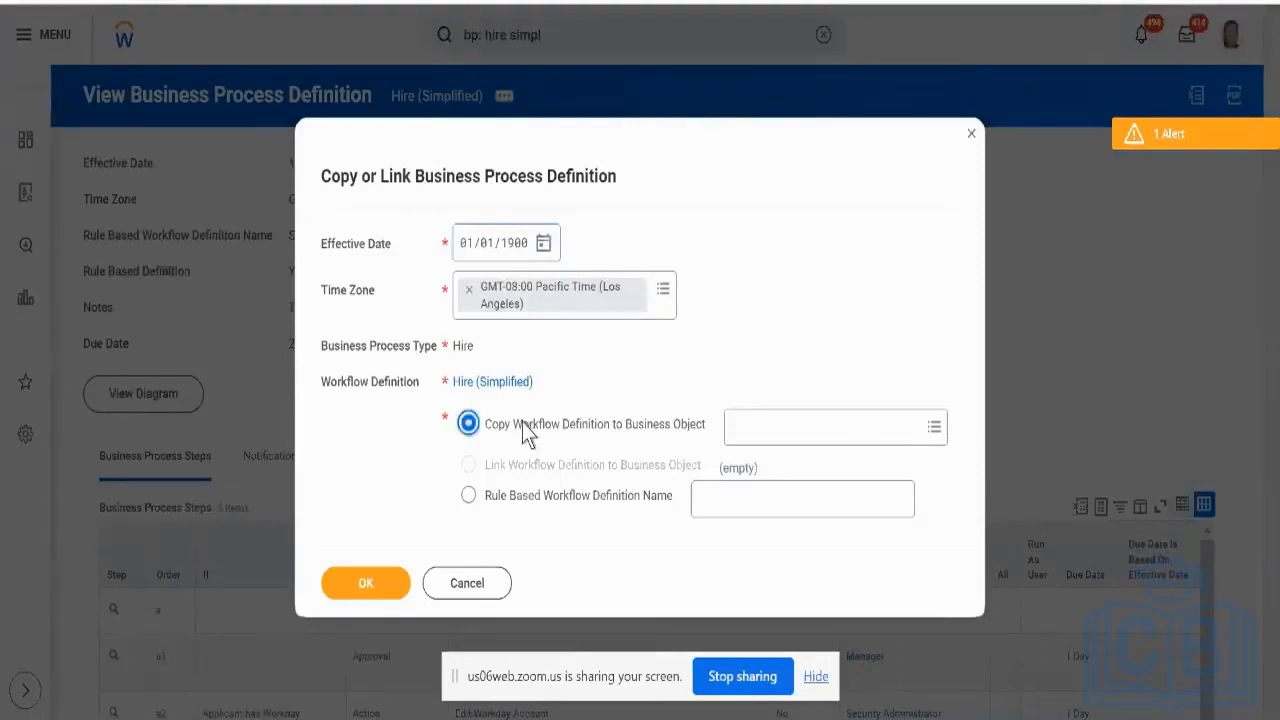
click(783, 431)
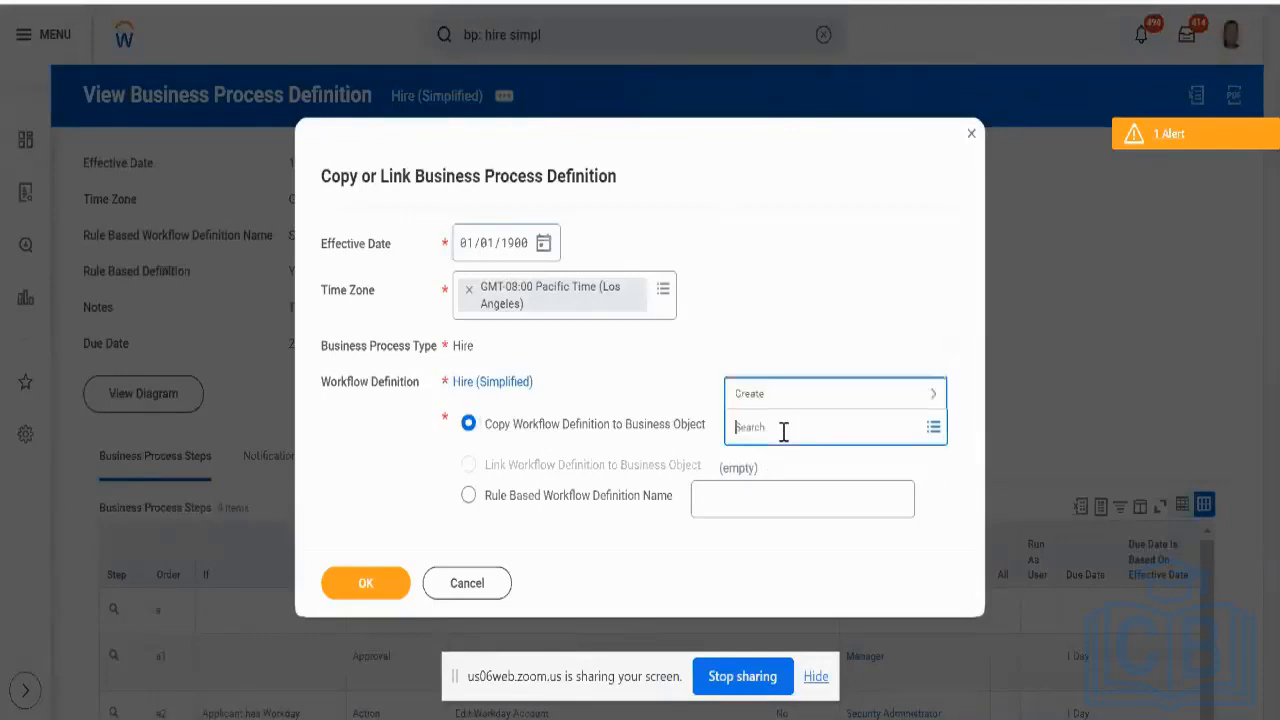
click(784, 396)
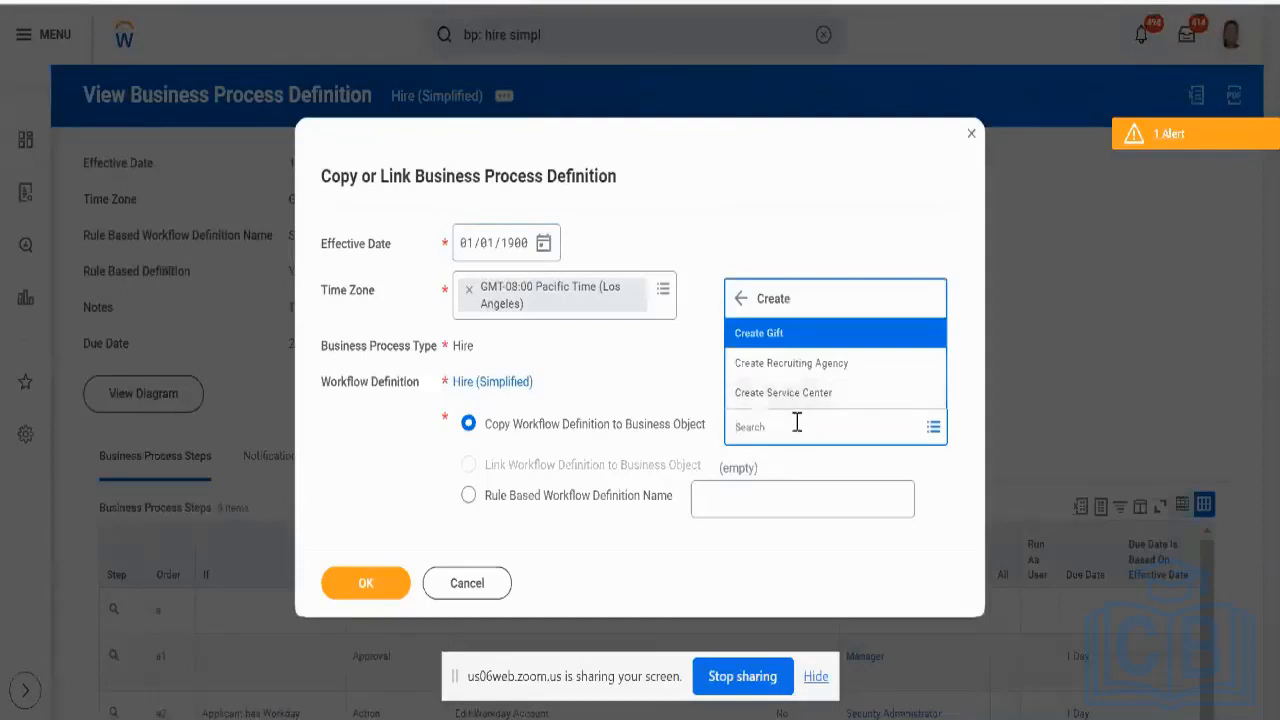
click(797, 422)
text(tec)
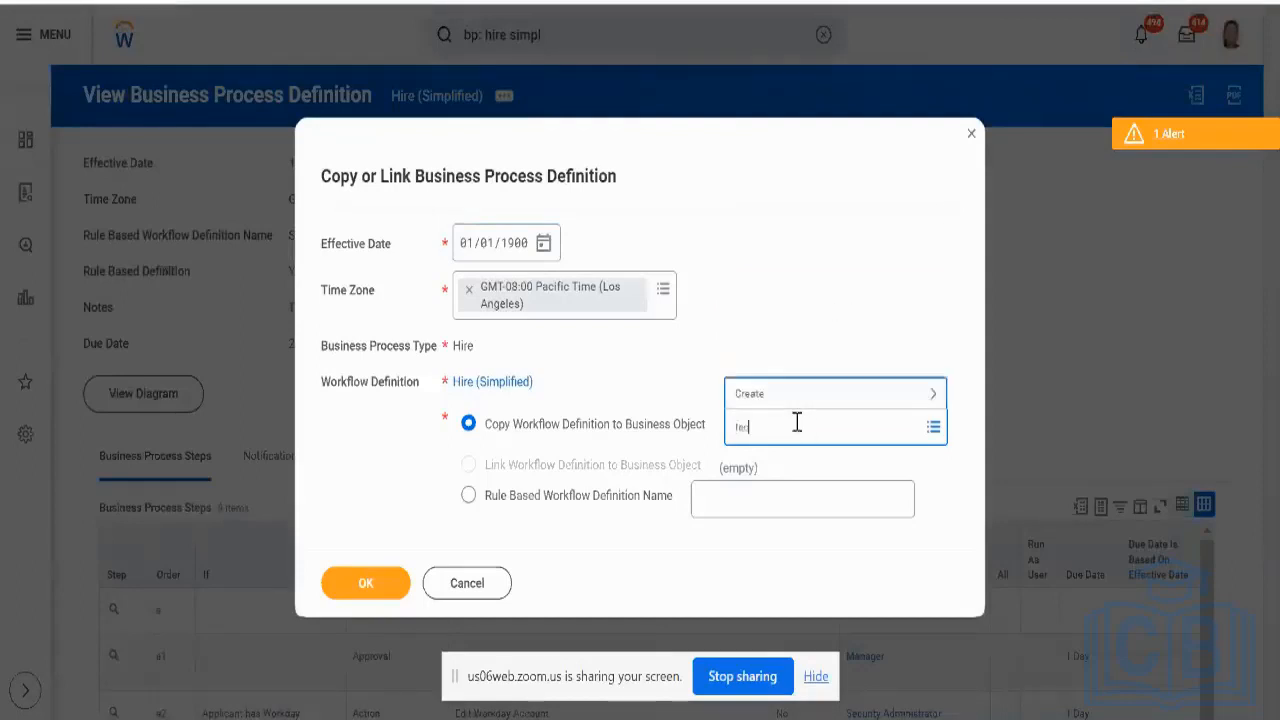
text(h consulting N/)
key(Return)
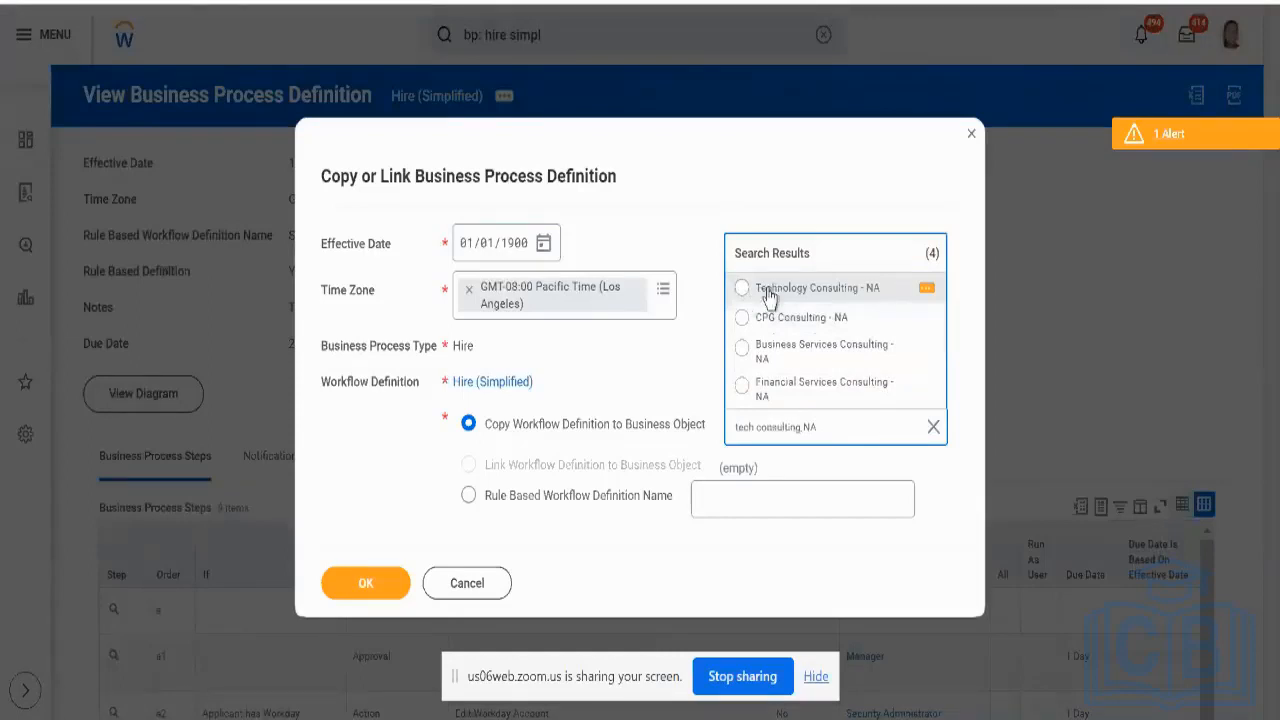
click(926, 290)
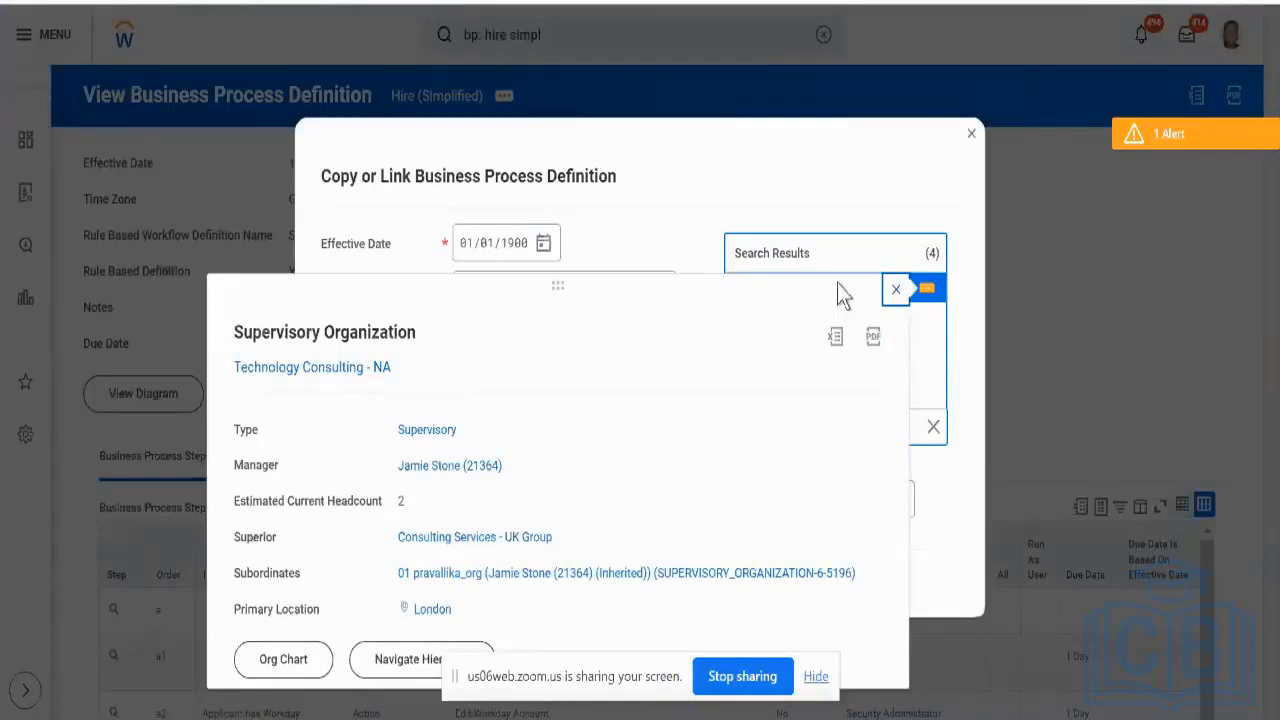
click(895, 289)
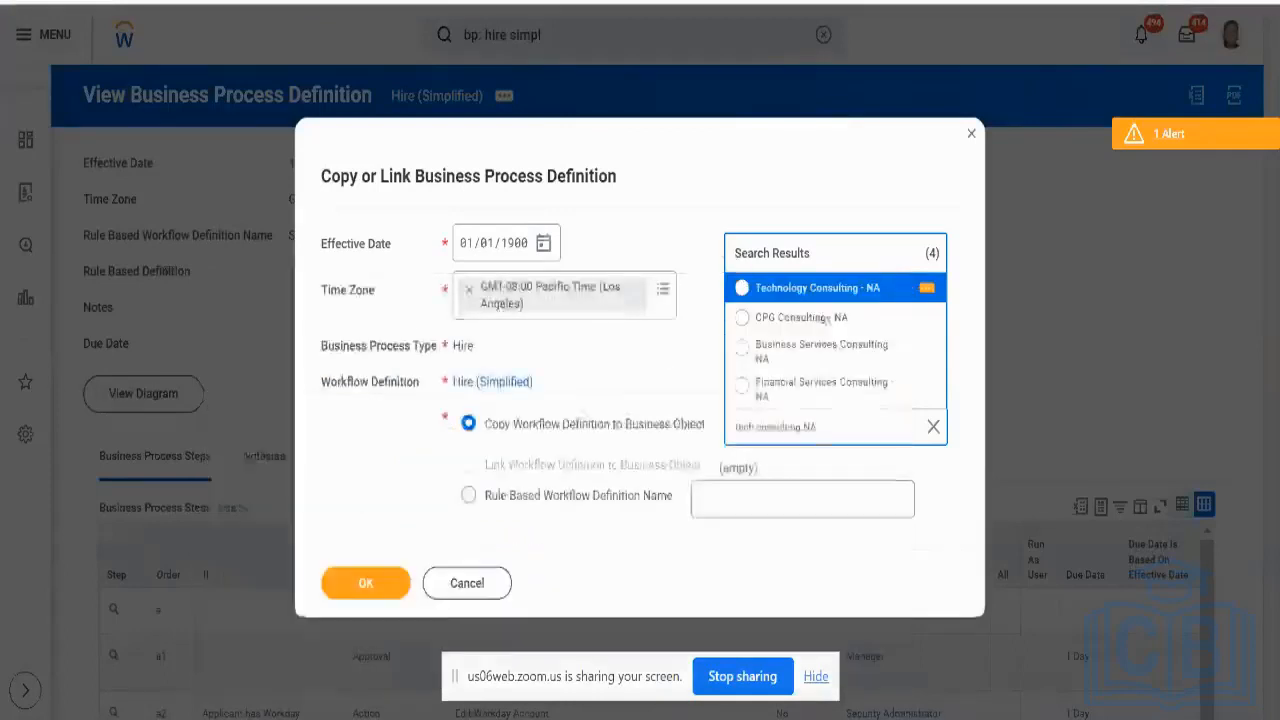
click(742, 290)
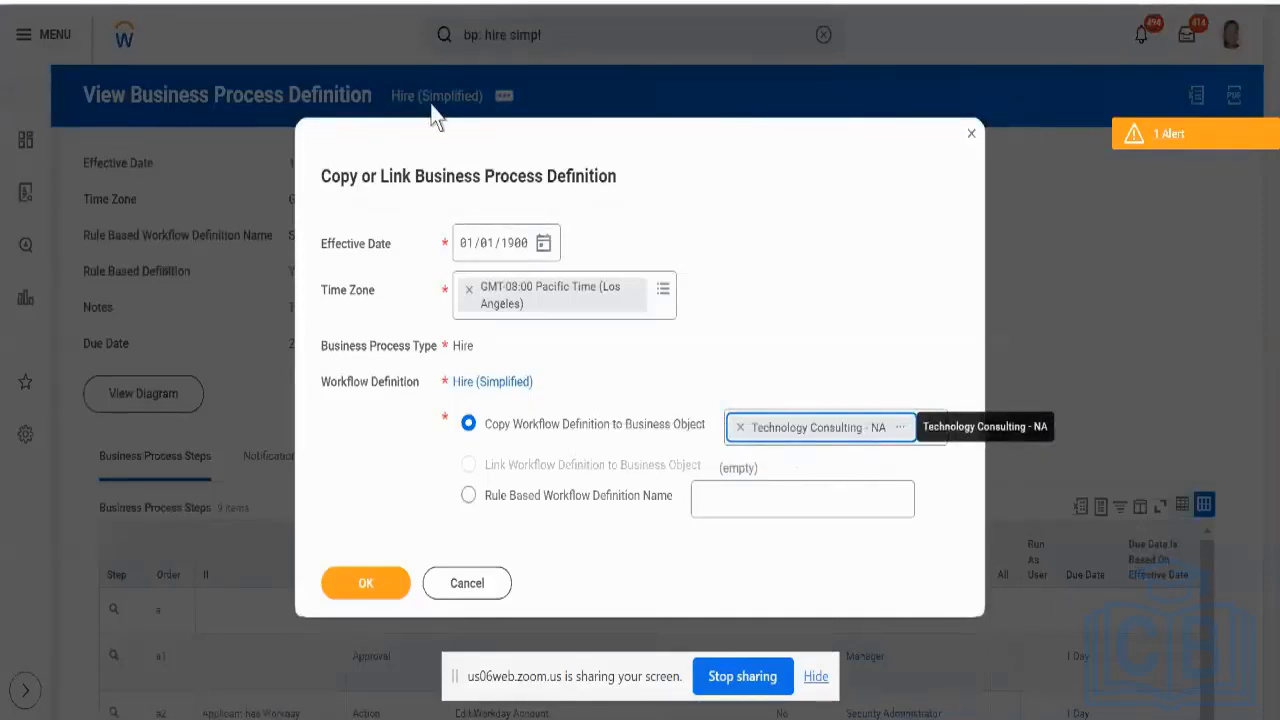
triple_click(396, 176)
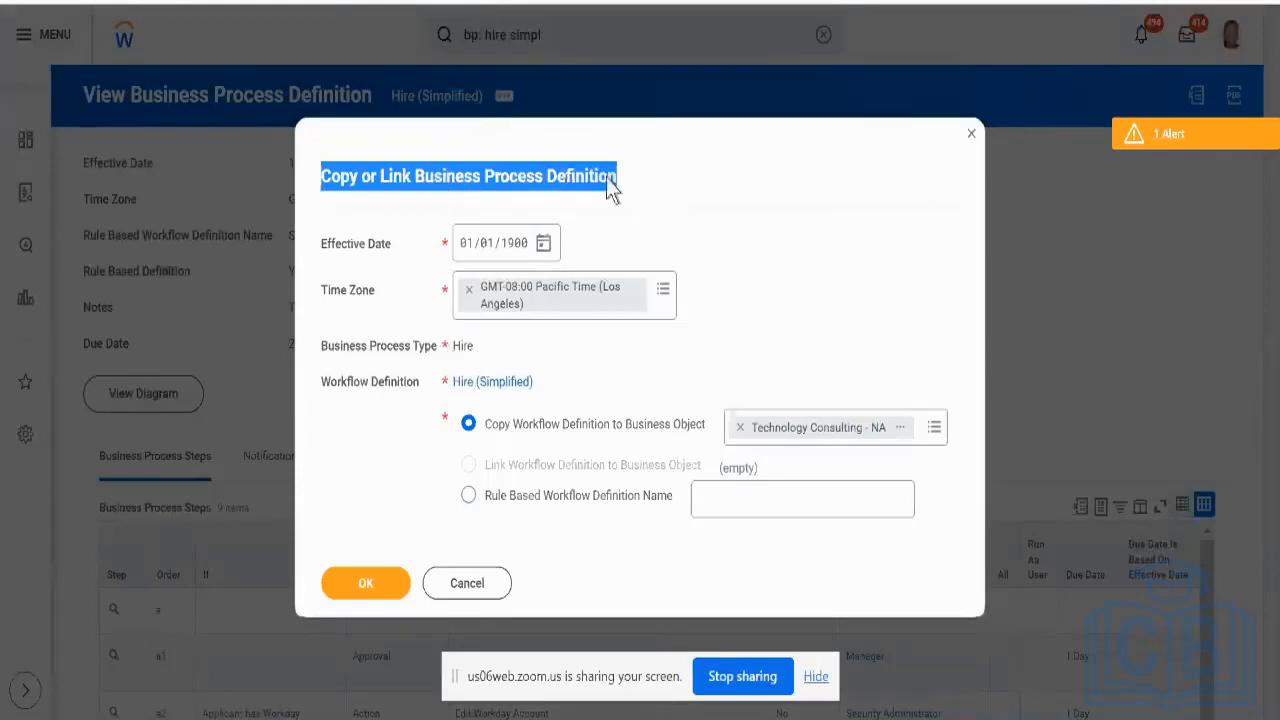
triple_click(343, 243)
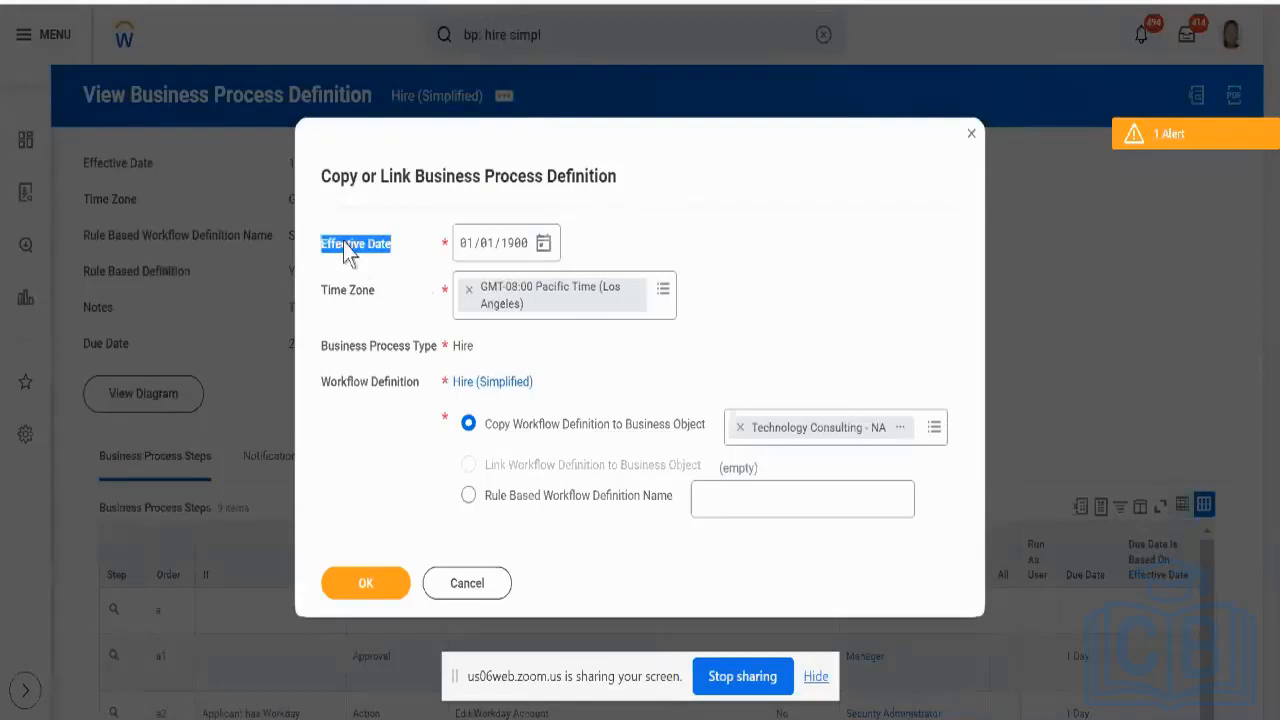
click(343, 243)
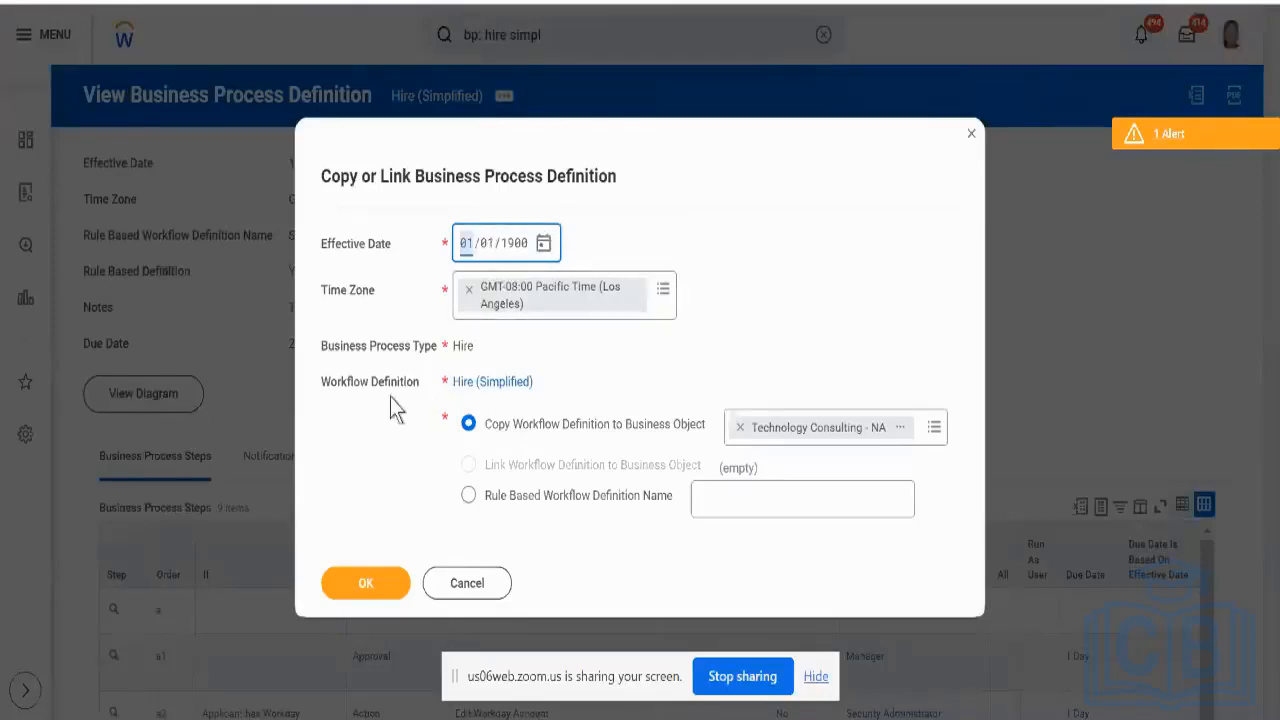
mouse_move(480, 425)
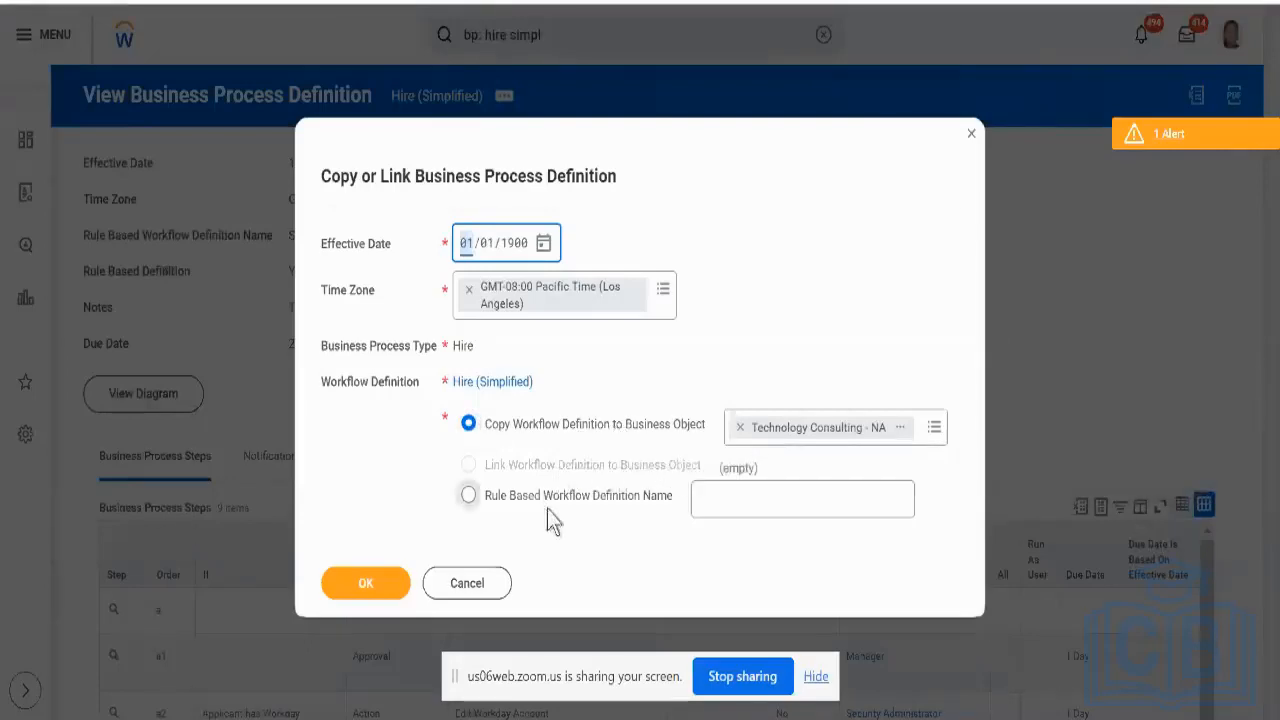
mouse_move(535, 440)
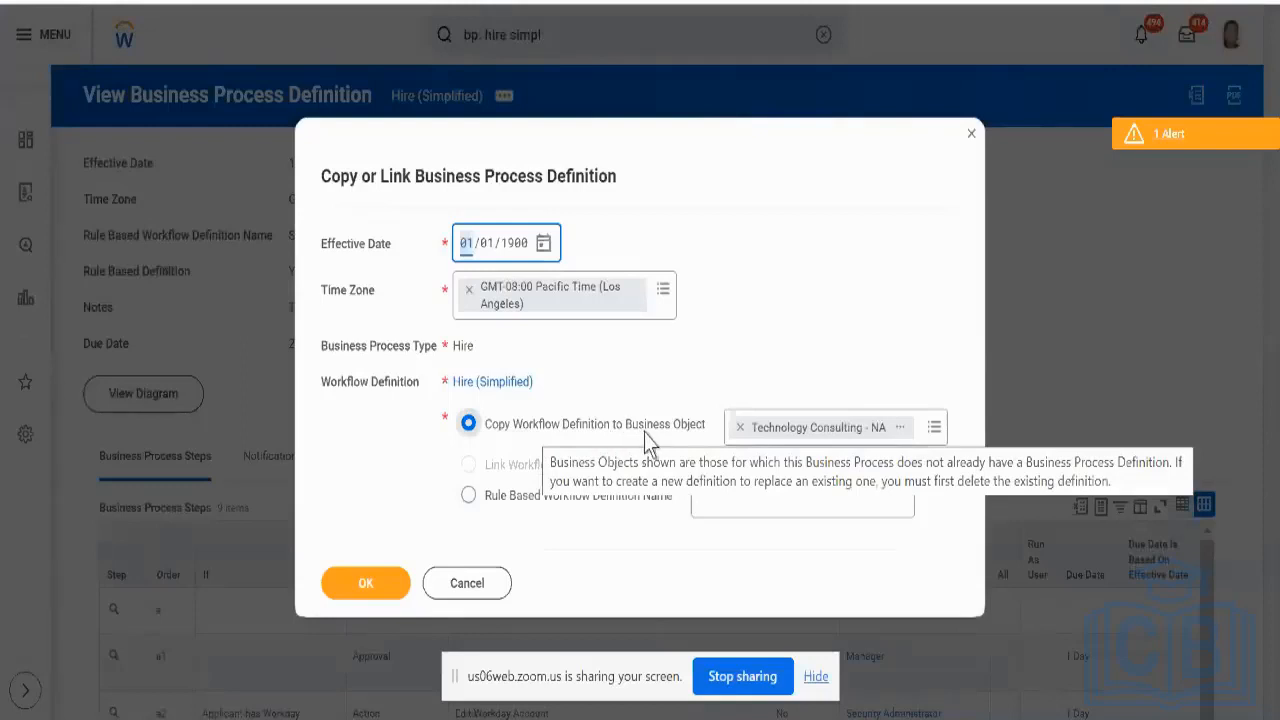
Step: Try to copy the Hire (Simplified) workflow definition to the business object Technology Consulting - NA
mouse_move(926, 449)
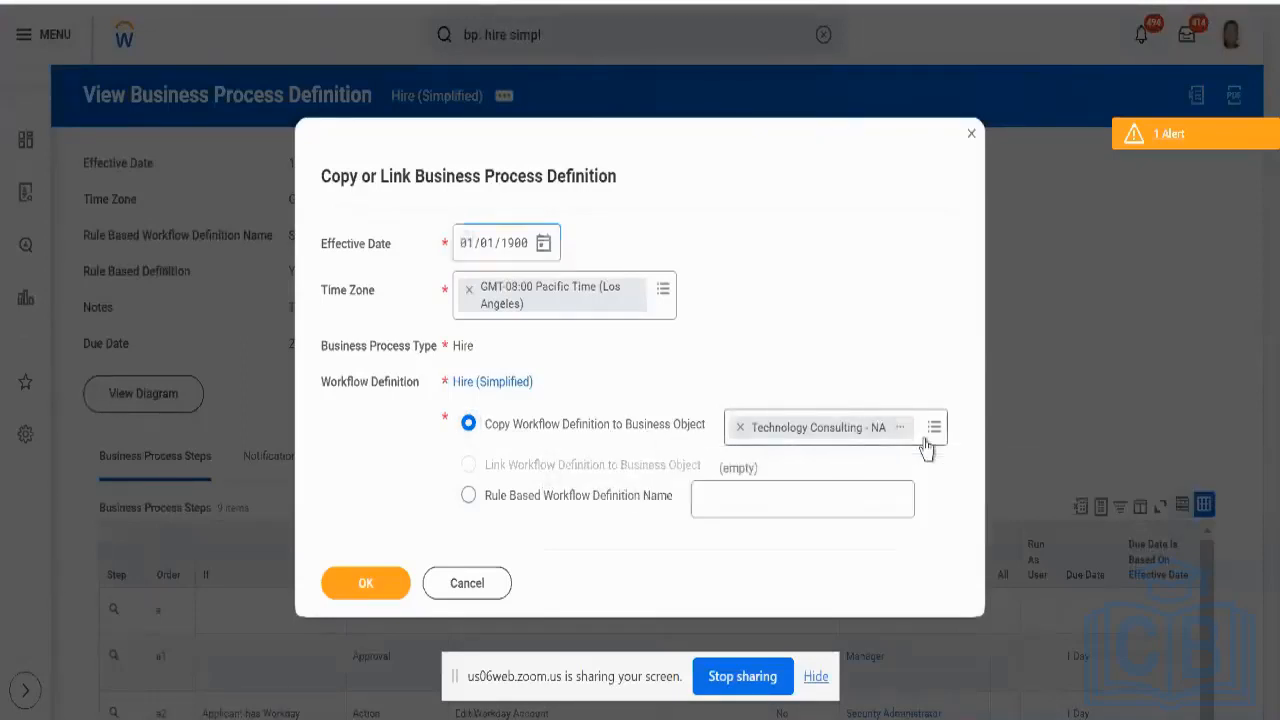
click(926, 445)
text(gg)
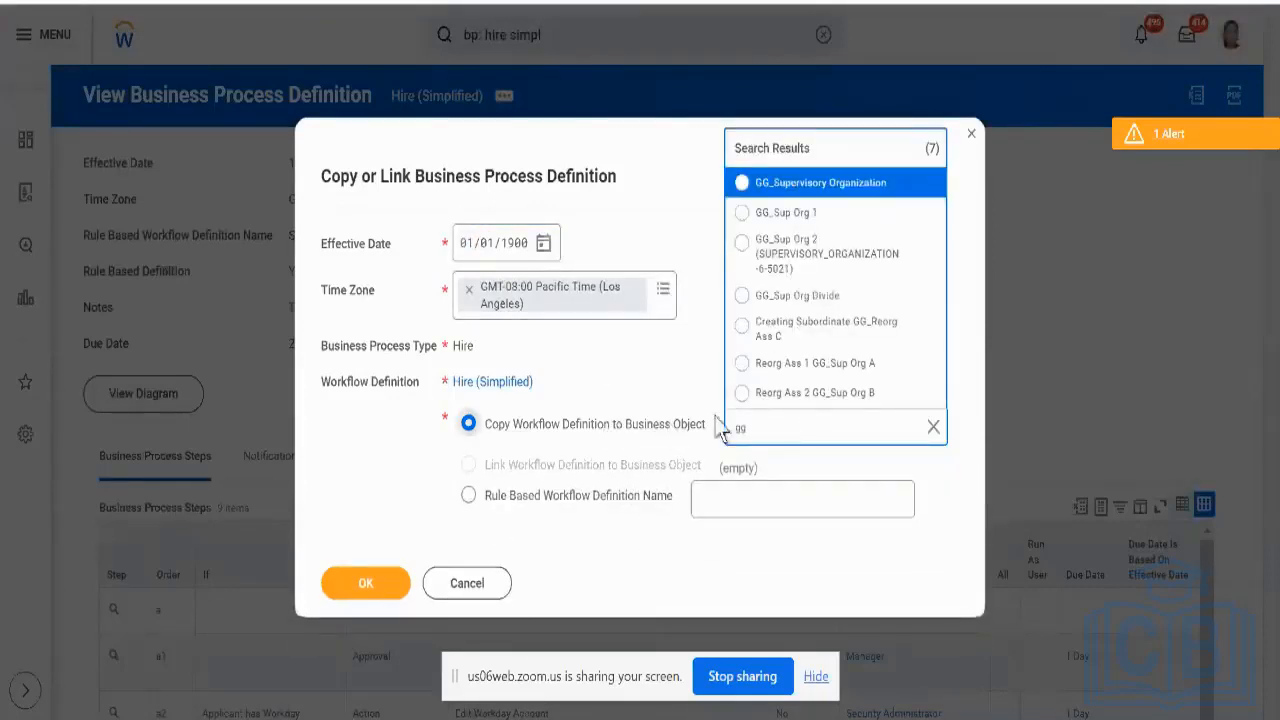
double_click(750, 428)
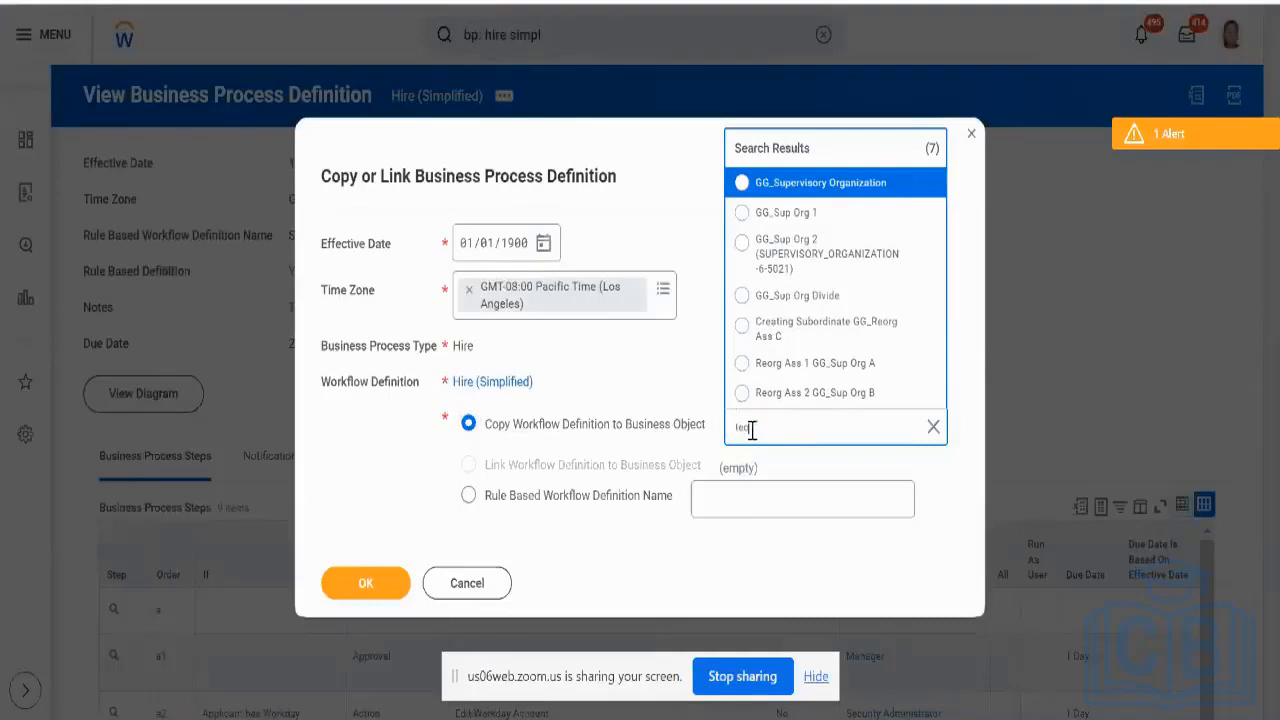
text(tech cente)
key(Return)
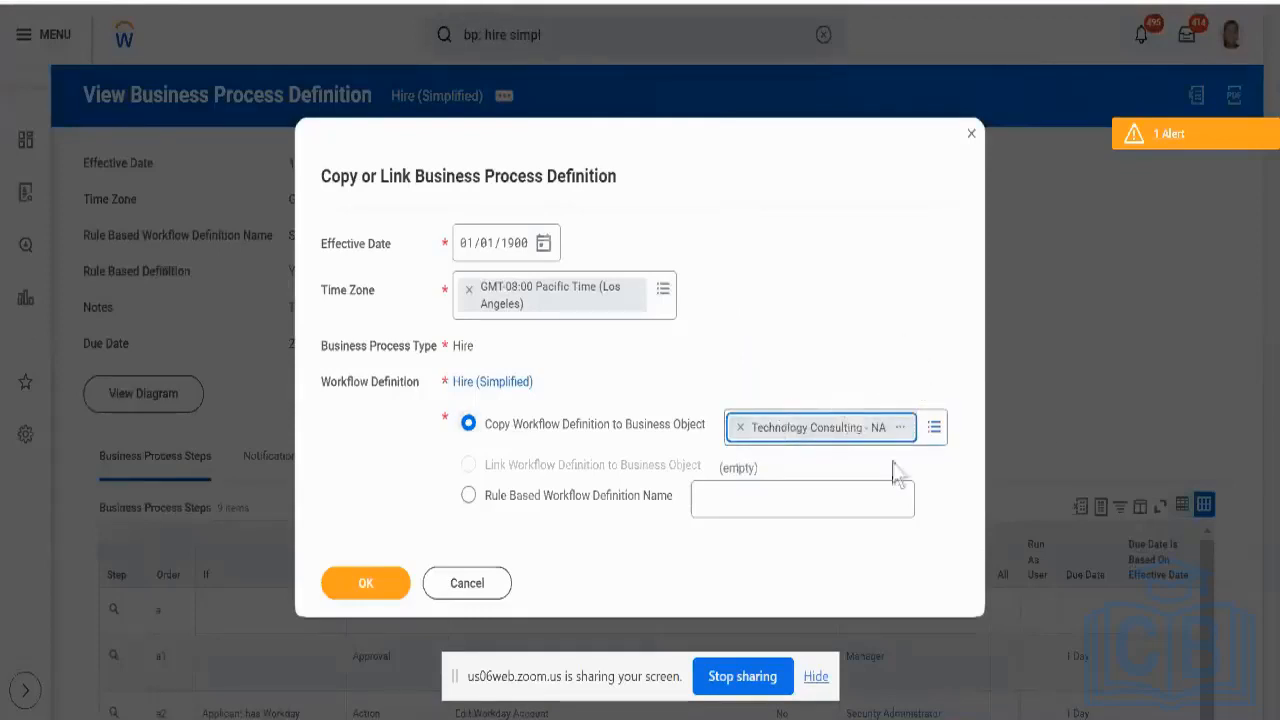
click(371, 574)
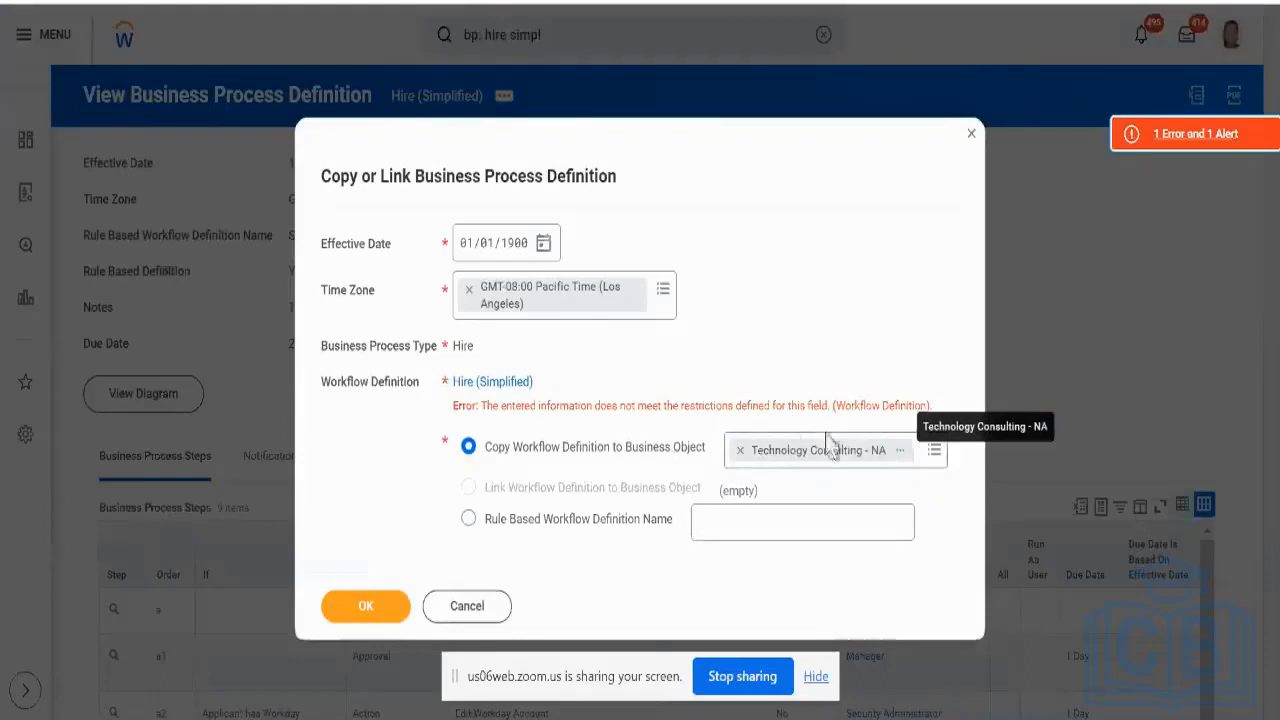
mouse_move(829, 441)
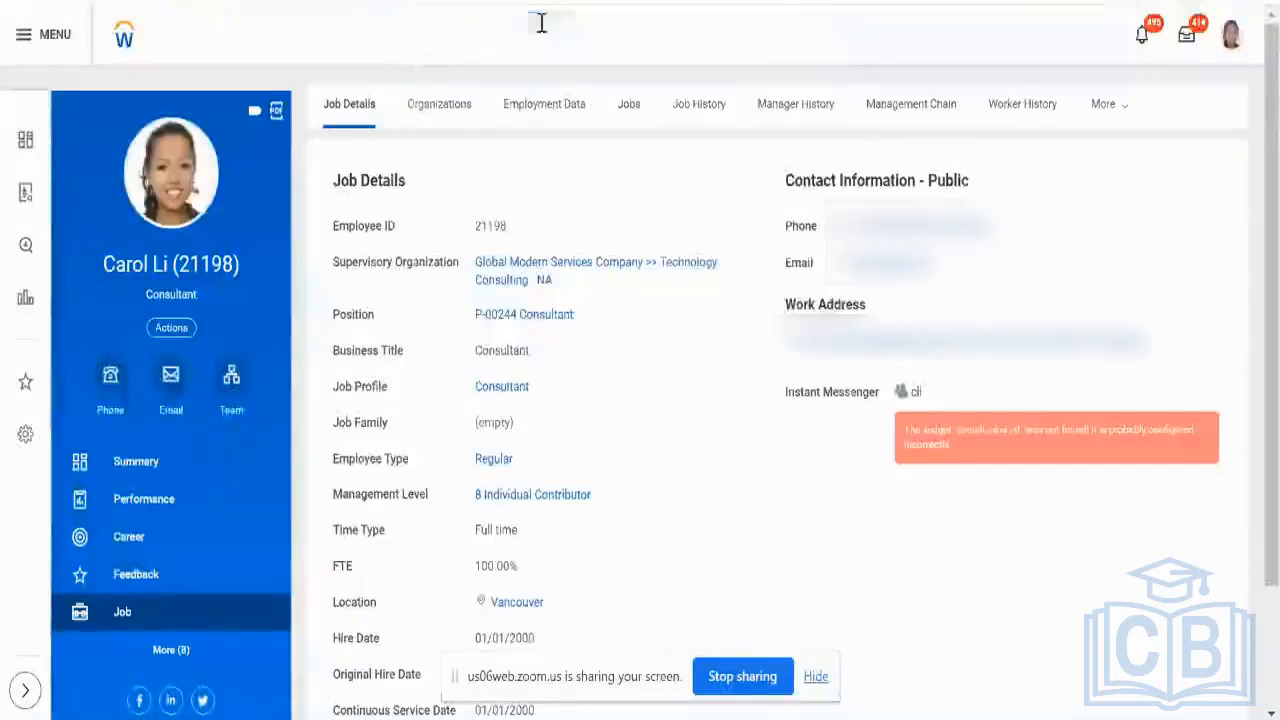
Step: Search for "bp: hire tech cons", open the Hire for Technology Consulting - NA definition and look through its related actions
click(540, 23)
text(bp:)
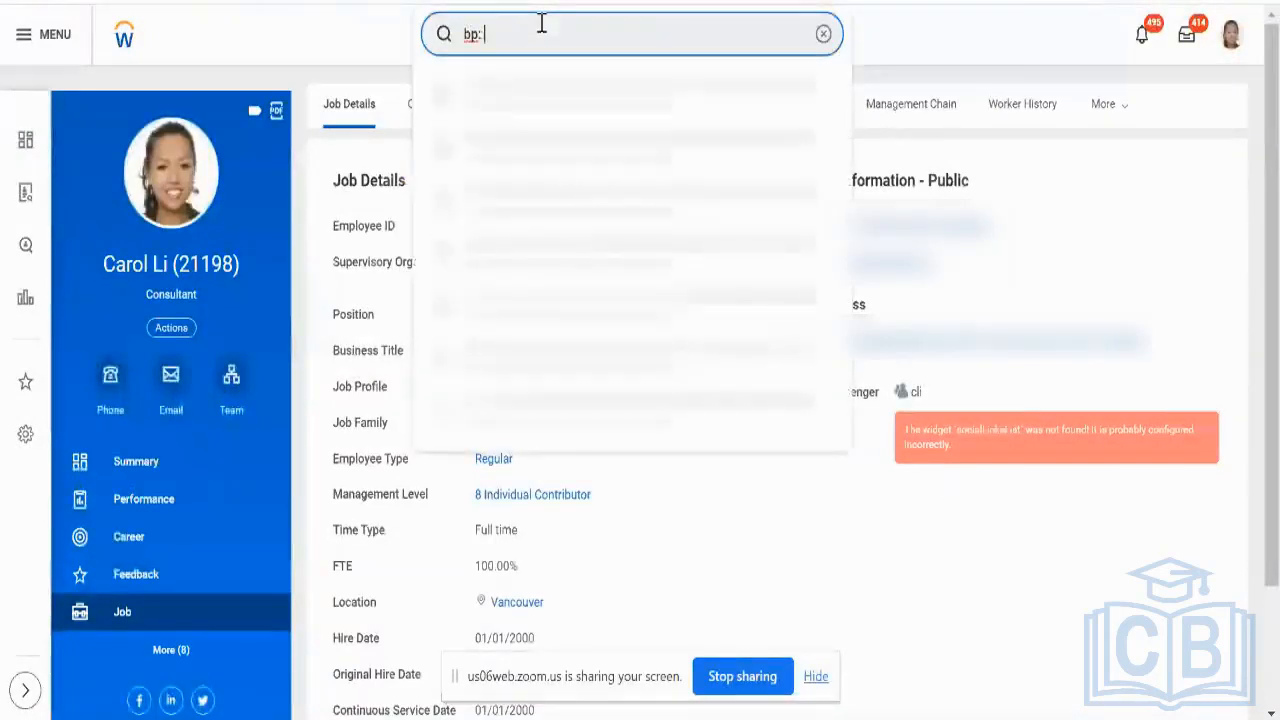
text( hire t)
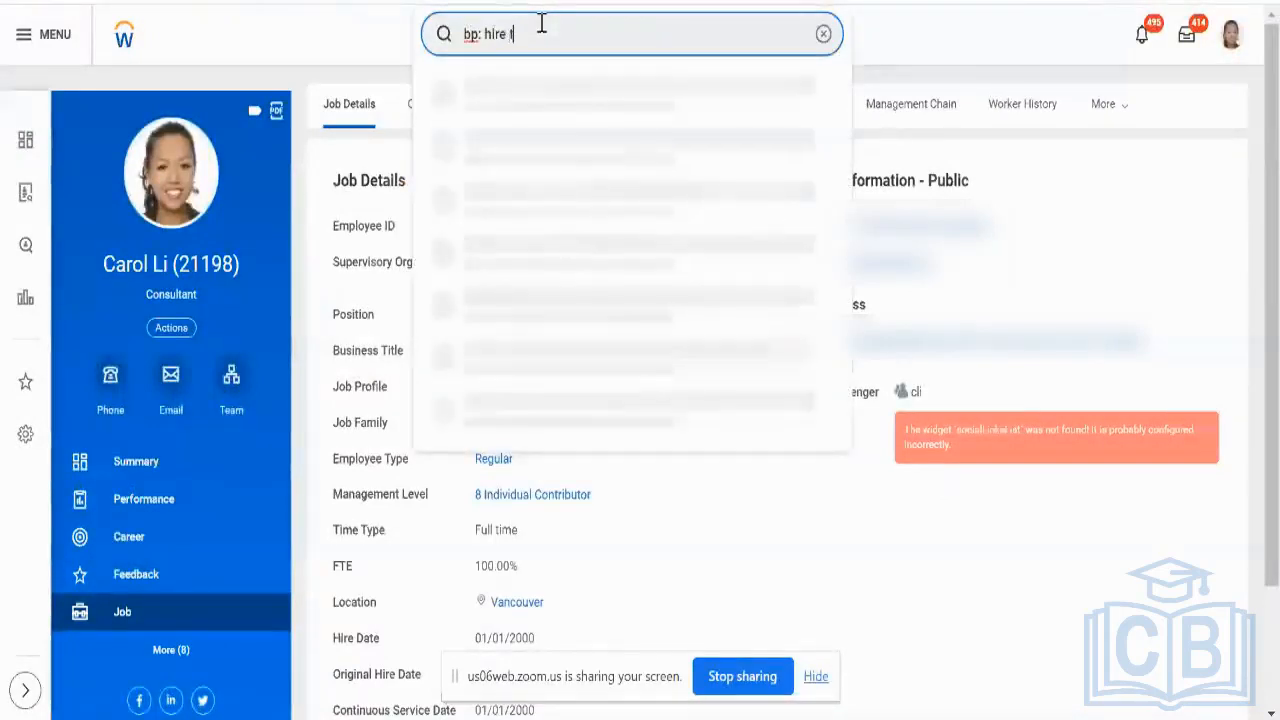
text(ech cons)
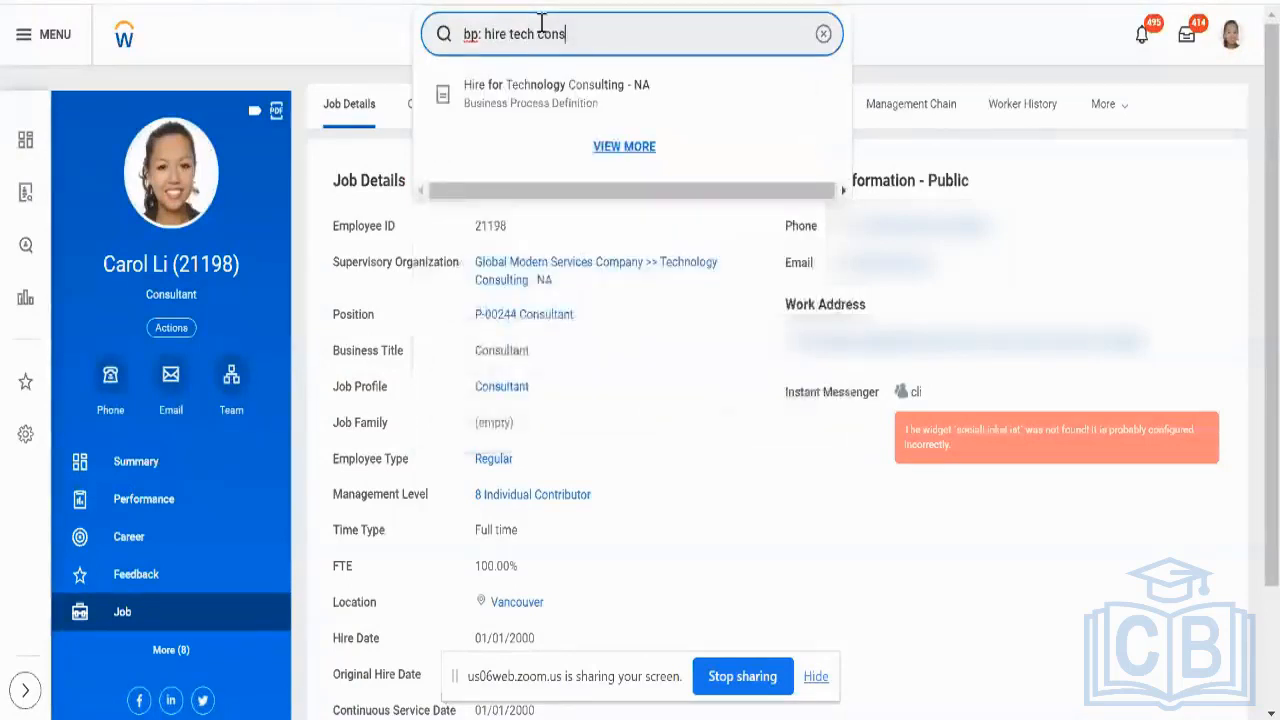
click(551, 98)
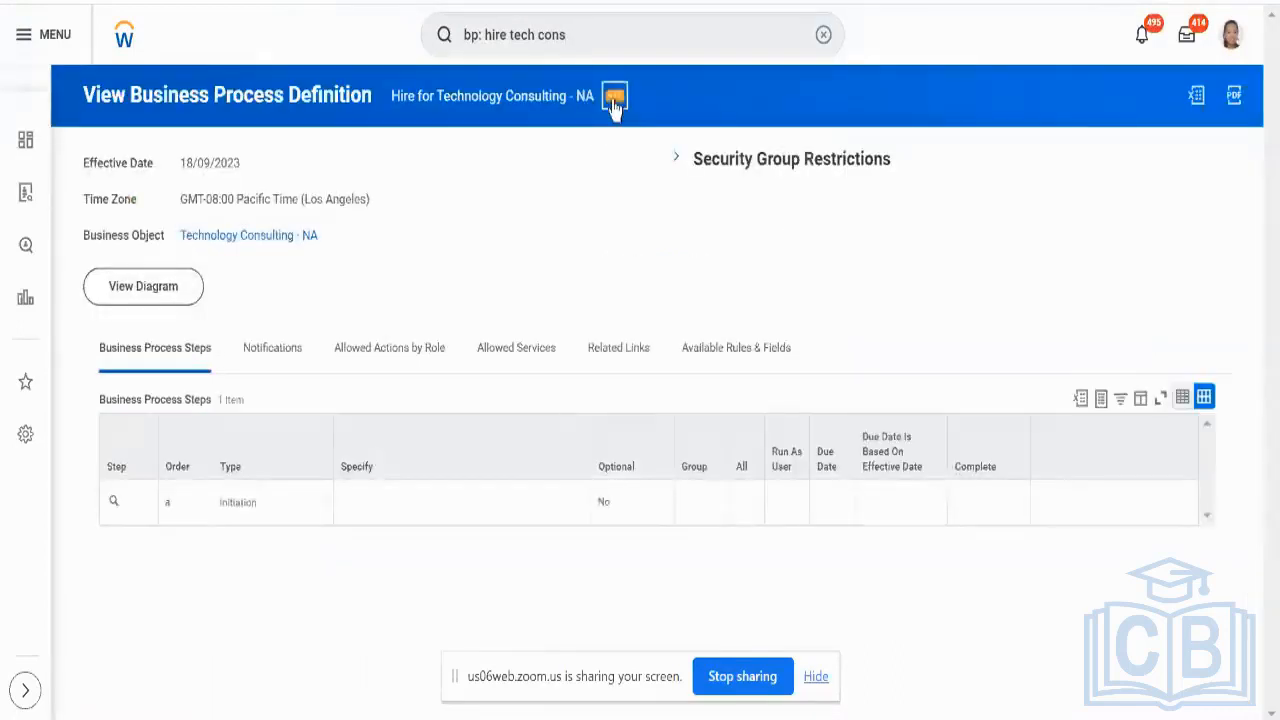
click(614, 98)
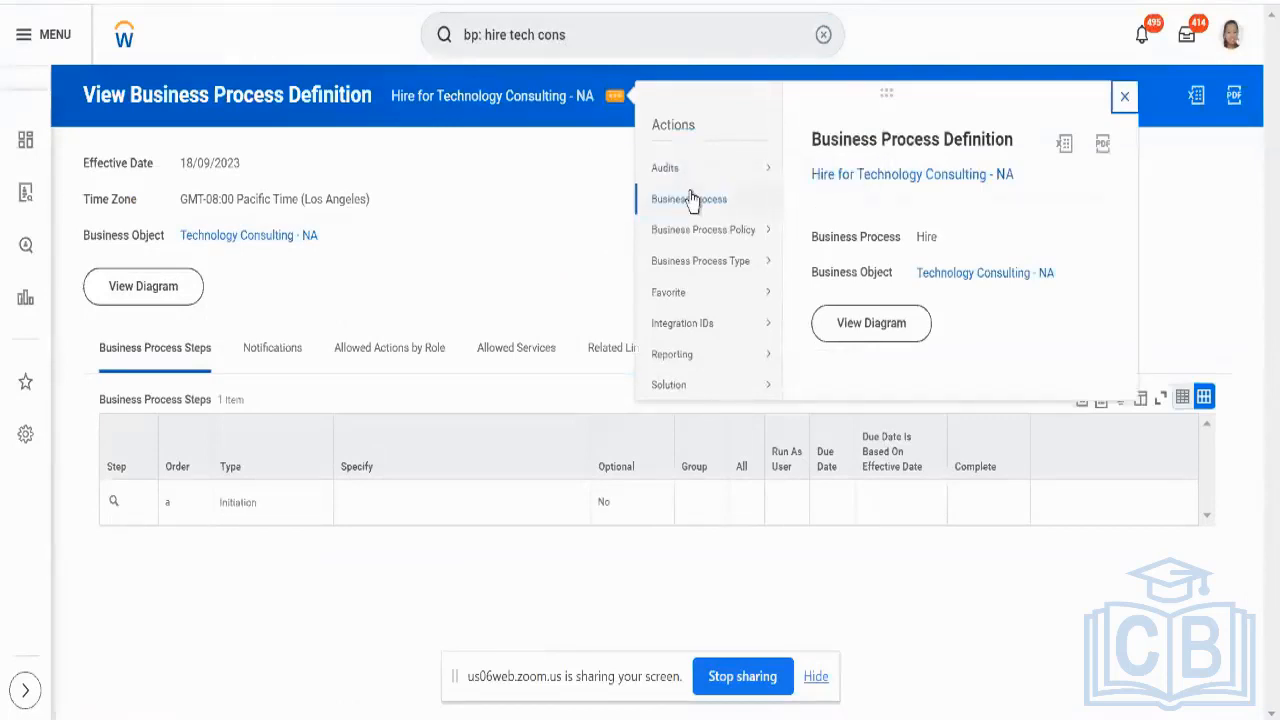
mouse_move(728, 201)
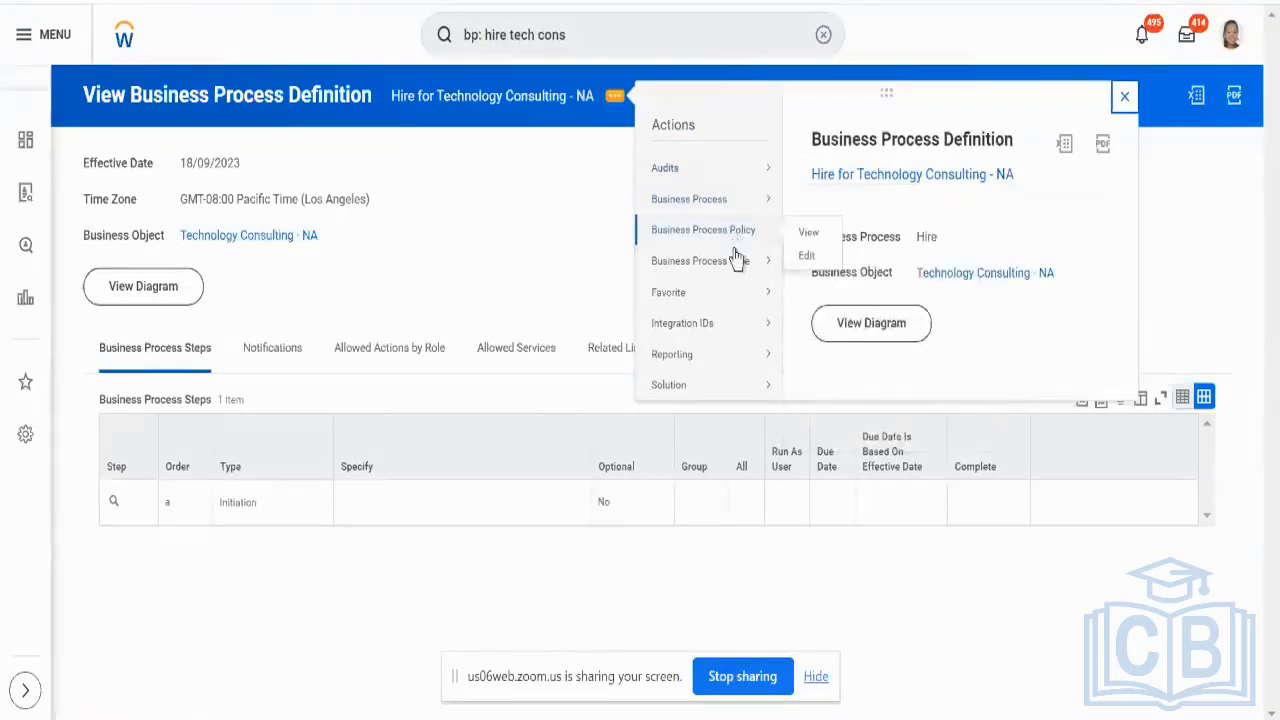
mouse_move(740, 273)
mouse_move(734, 388)
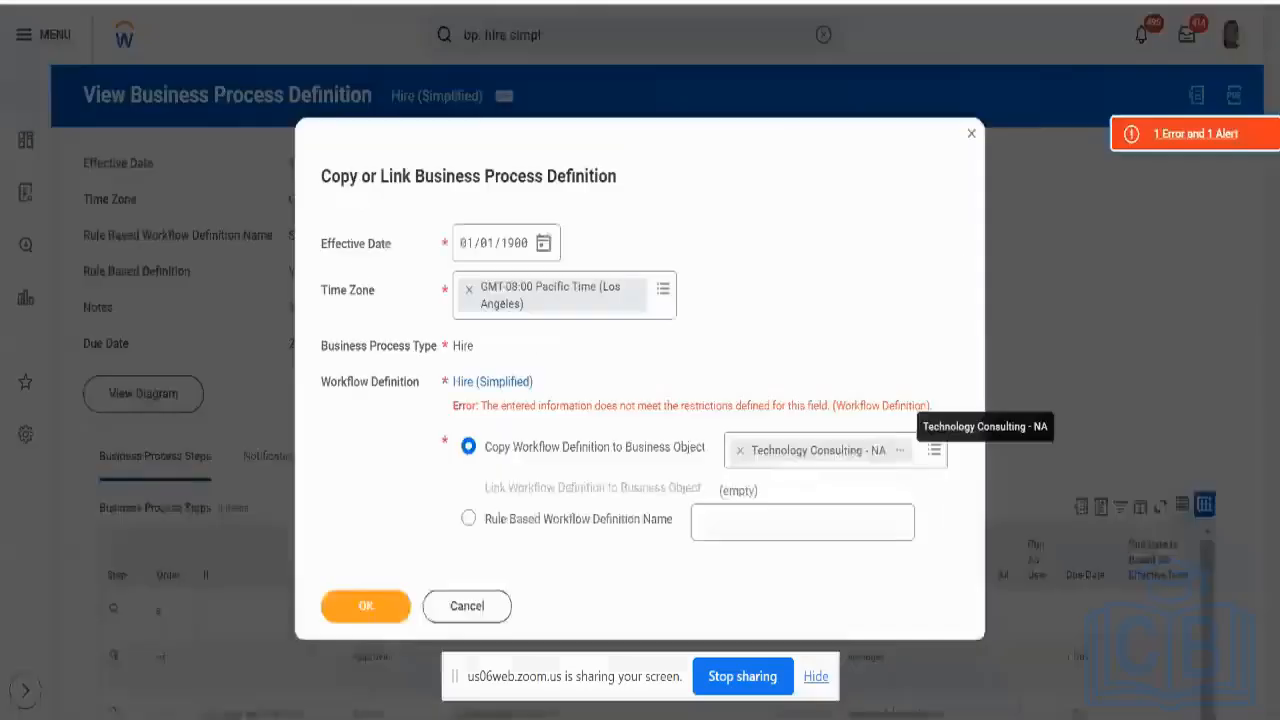
Step: Replace the target business object with NS_Test_Sup_Org and try to copy the Hire (Simplified) definition to it
click(740, 450)
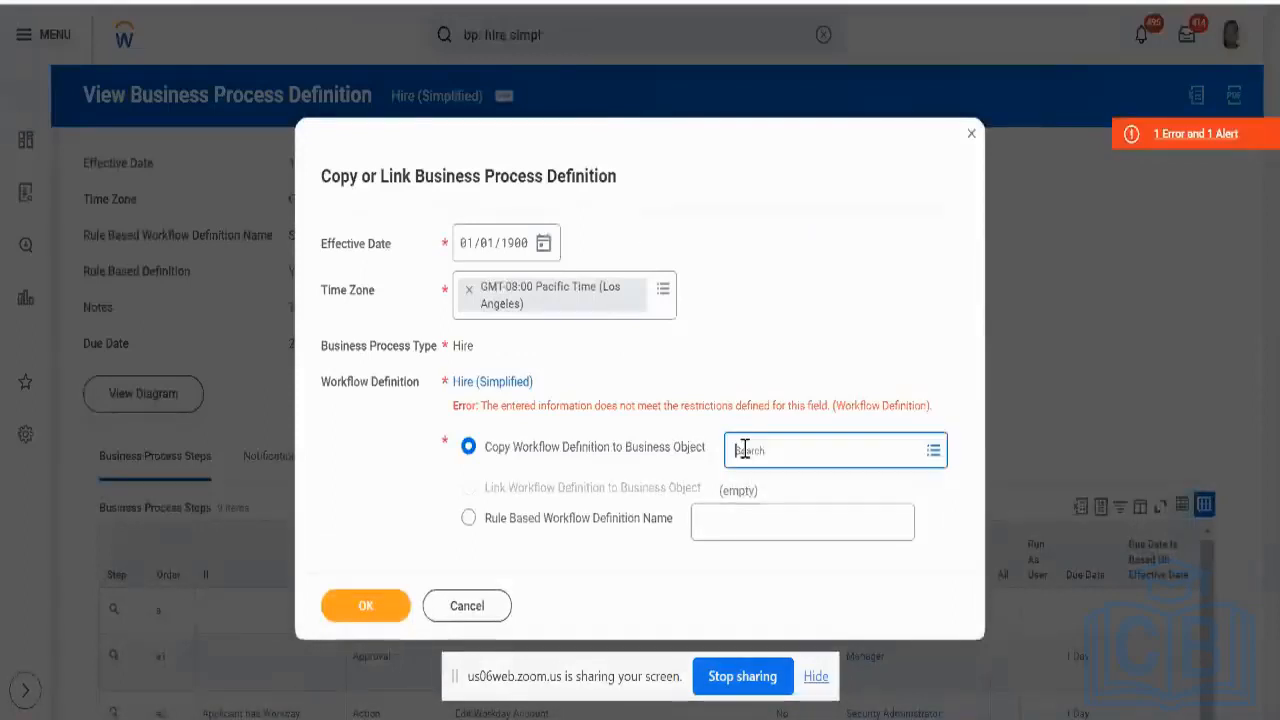
text(na)
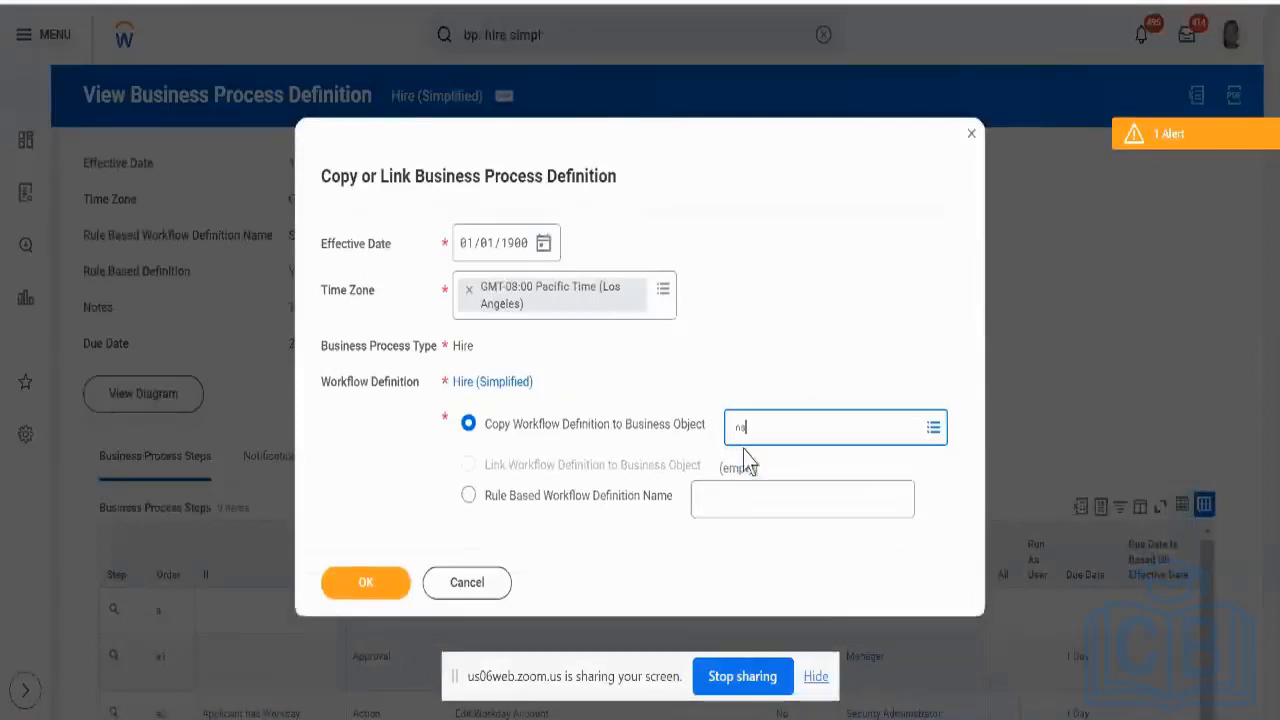
key(Return)
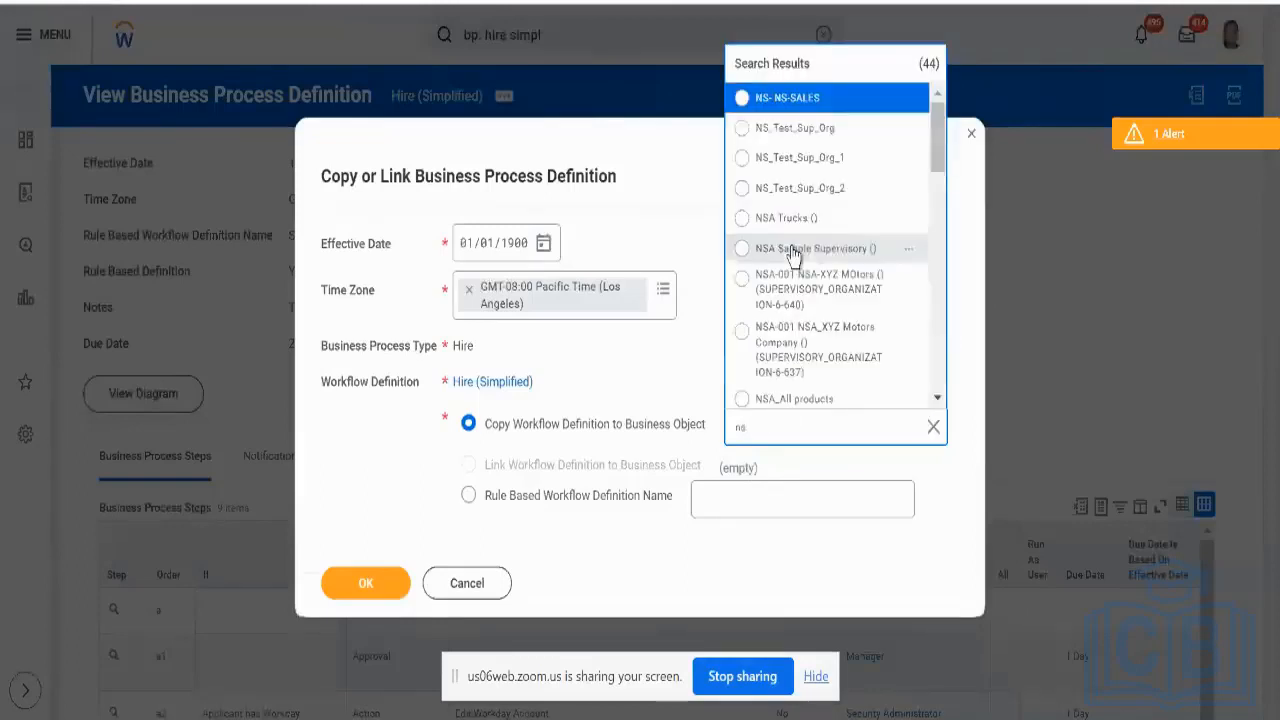
click(745, 128)
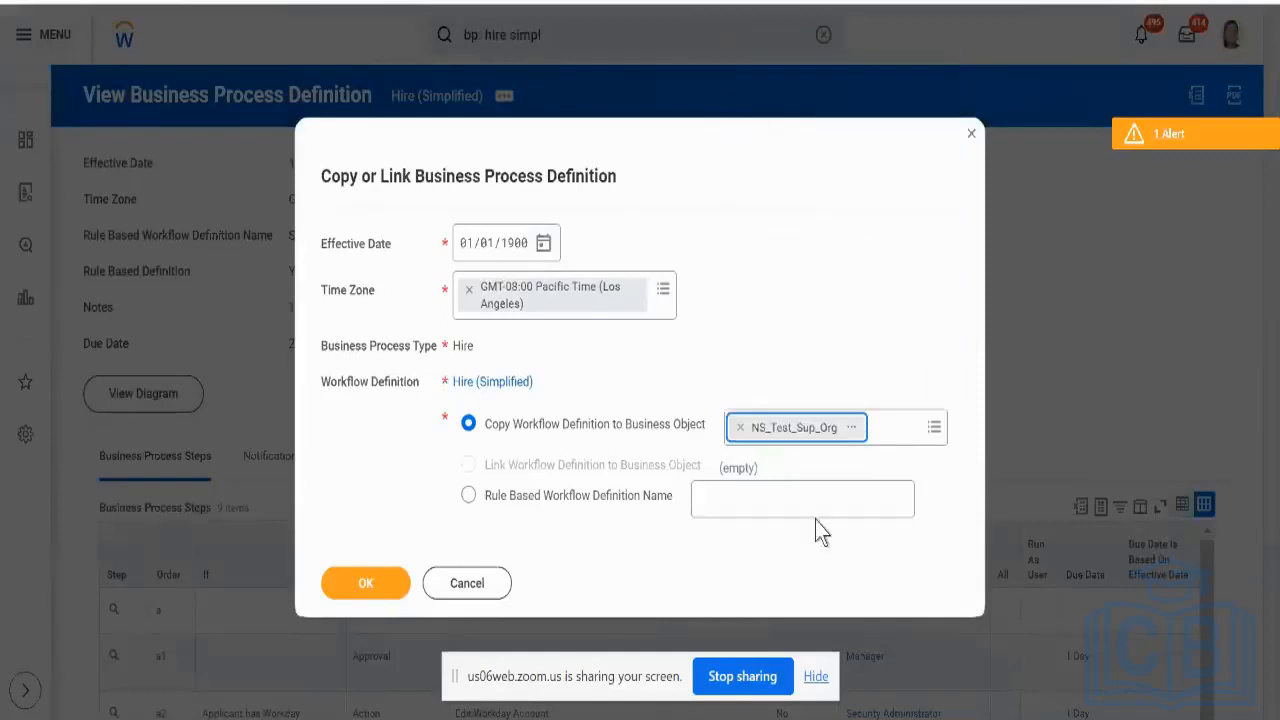
click(366, 588)
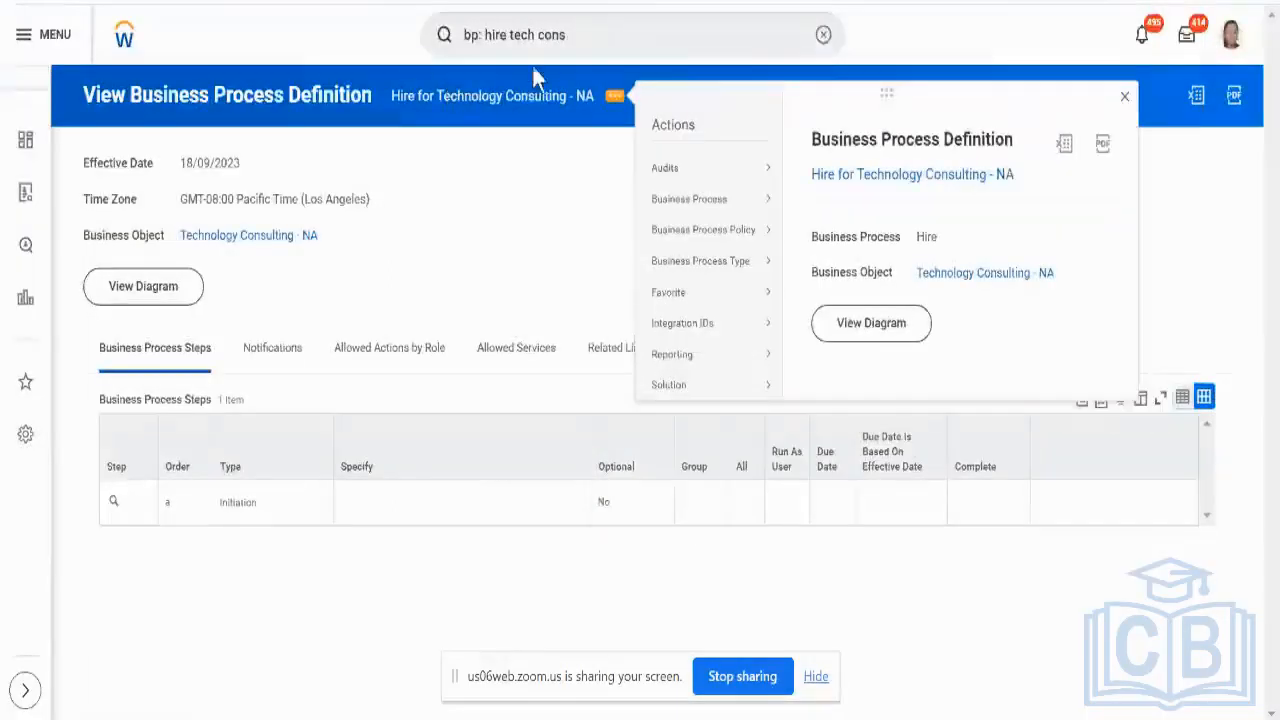
Step: Search for existing hire business process definitions with "bp: hire ns"
click(610, 22)
key(BackSpace)
key(BackSpace)
key(BackSpace)
key(BackSpace)
key(BackSpace)
key(BackSpace)
key(BackSpace)
key(BackSpace)
key(BackSpace)
text(n)
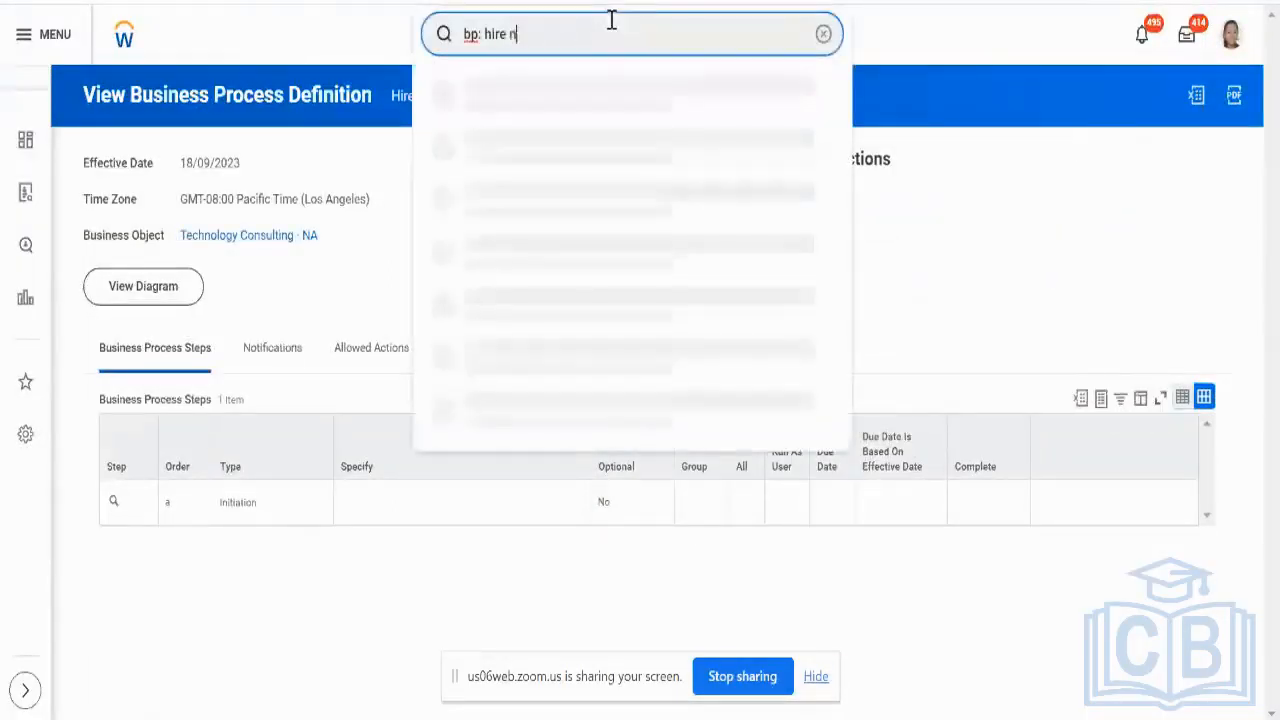
text(s)
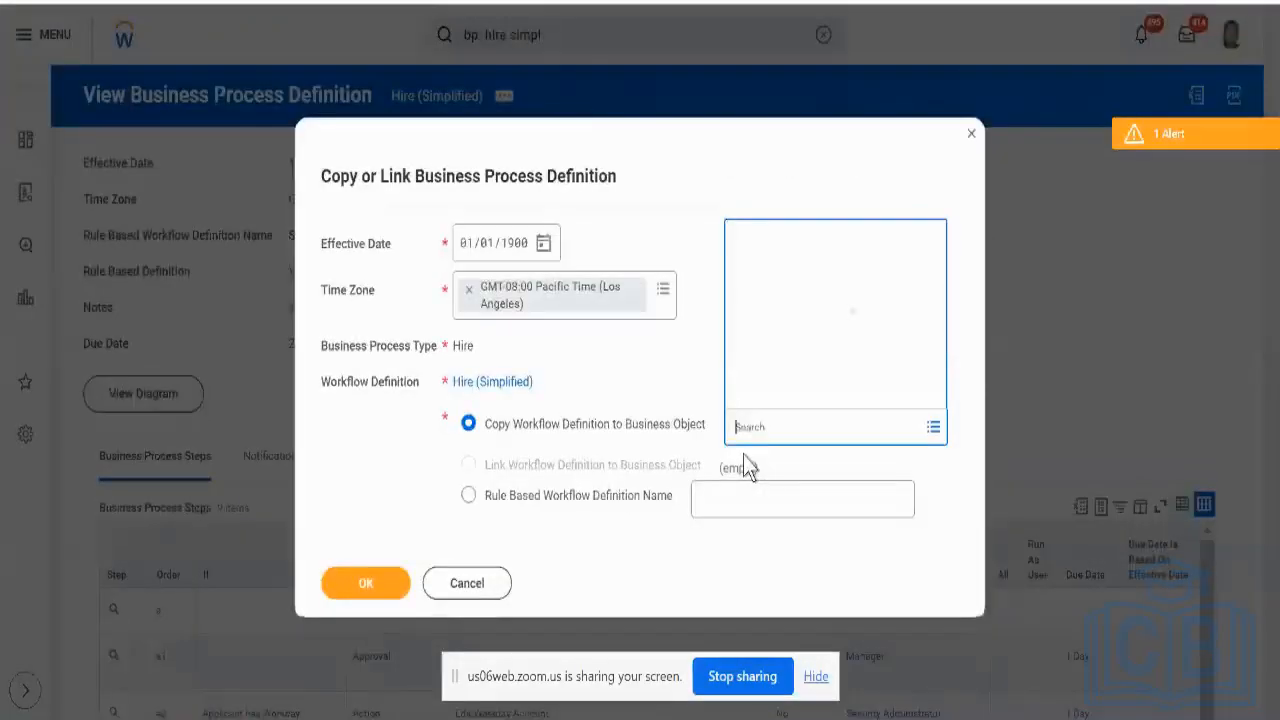
Step: Try to copy the Hire (Simplified) definition to KV_SUP_ORAGANIZATION () and view the error and alert details
text(kv)
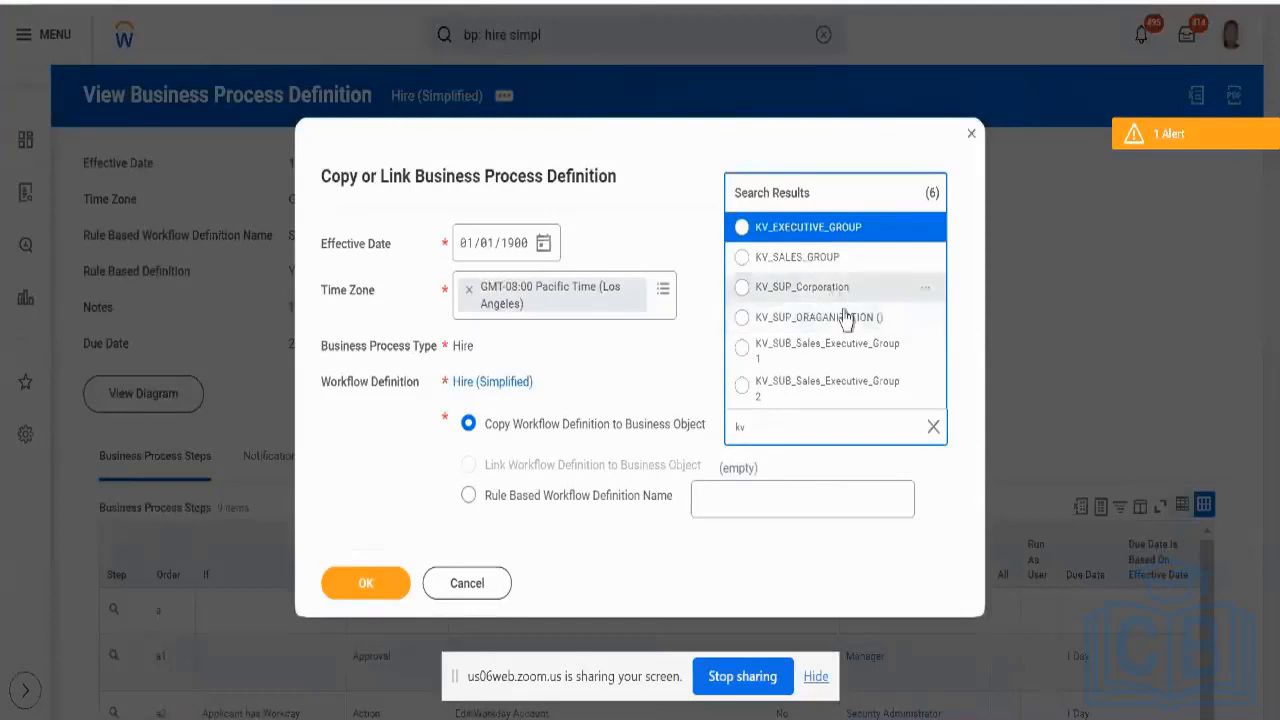
click(846, 317)
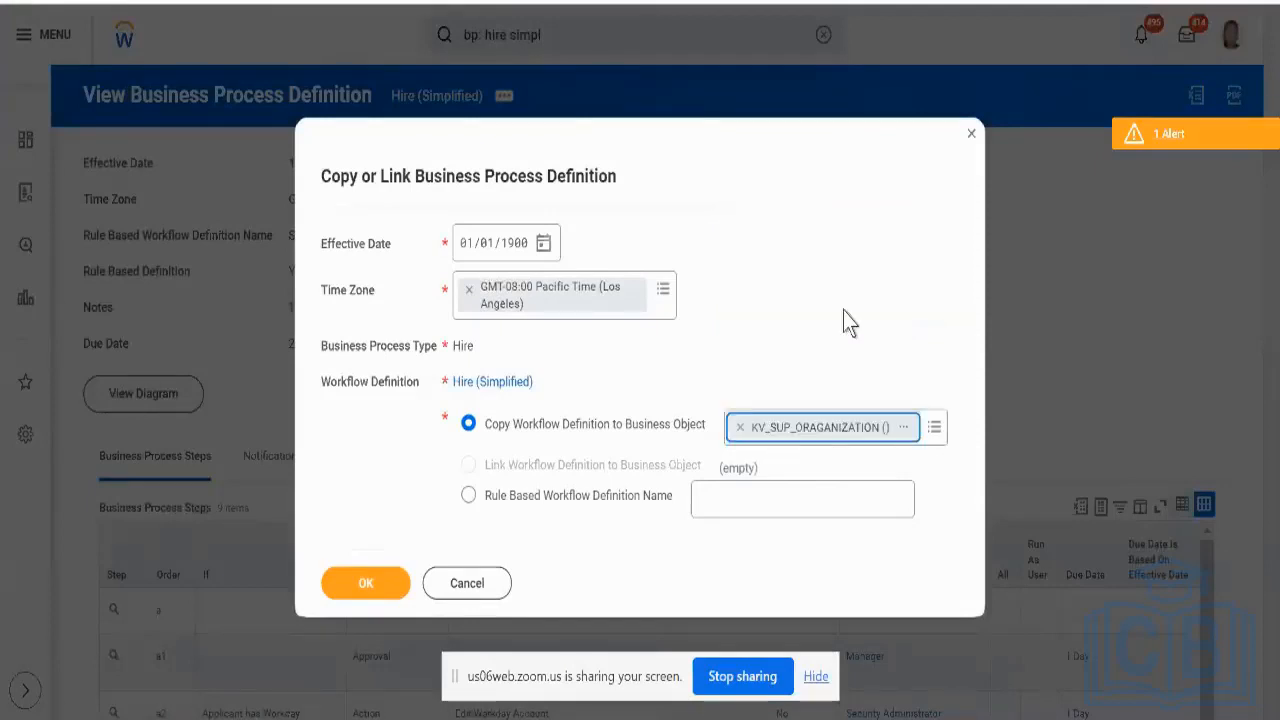
click(374, 594)
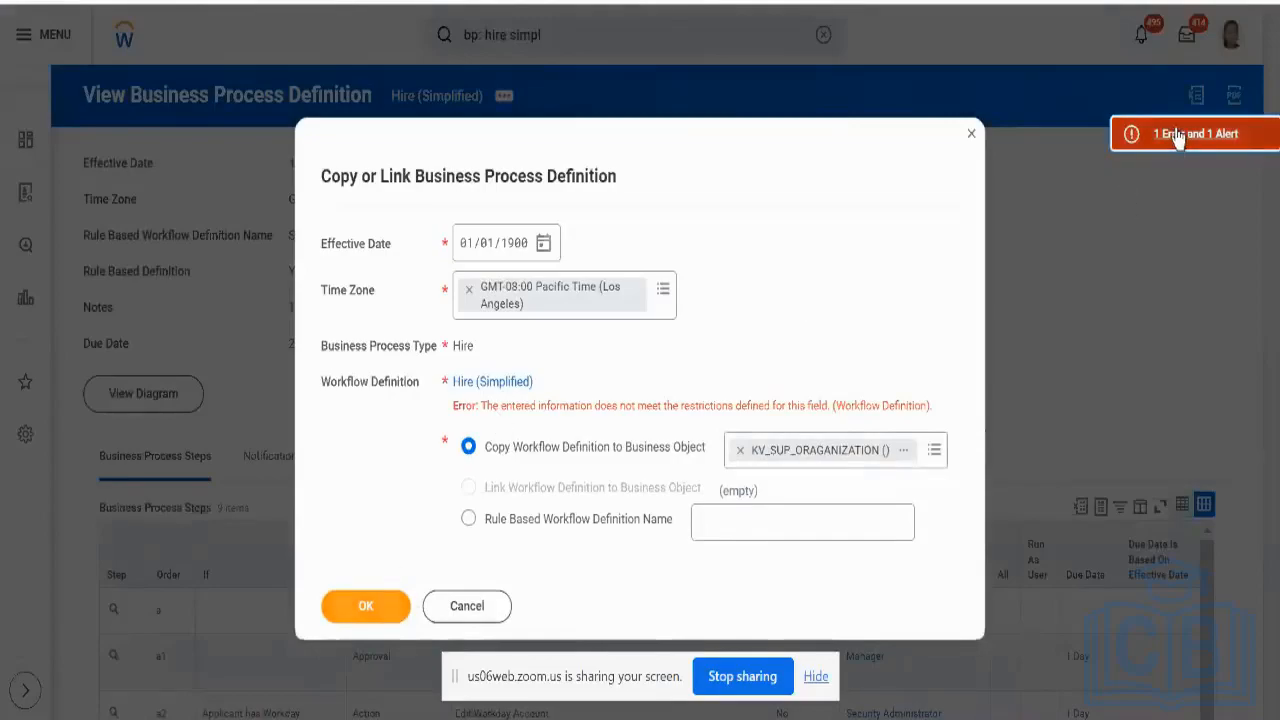
click(1123, 130)
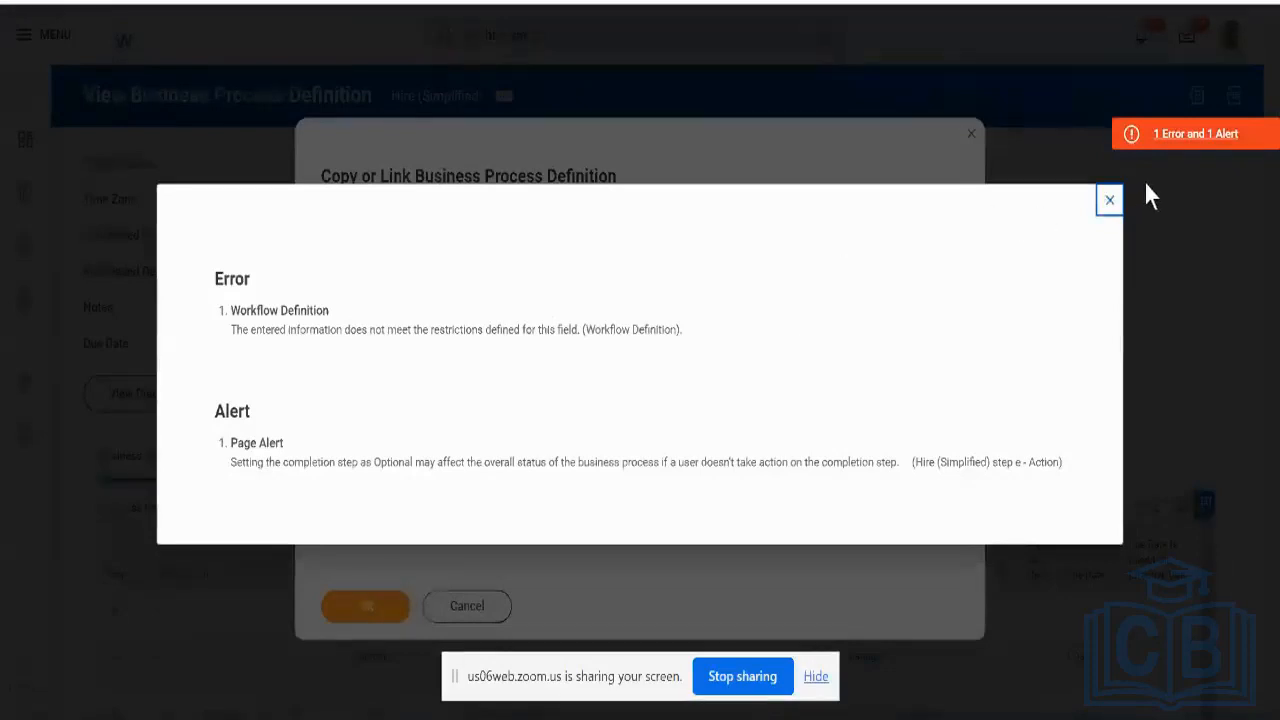
click(1109, 200)
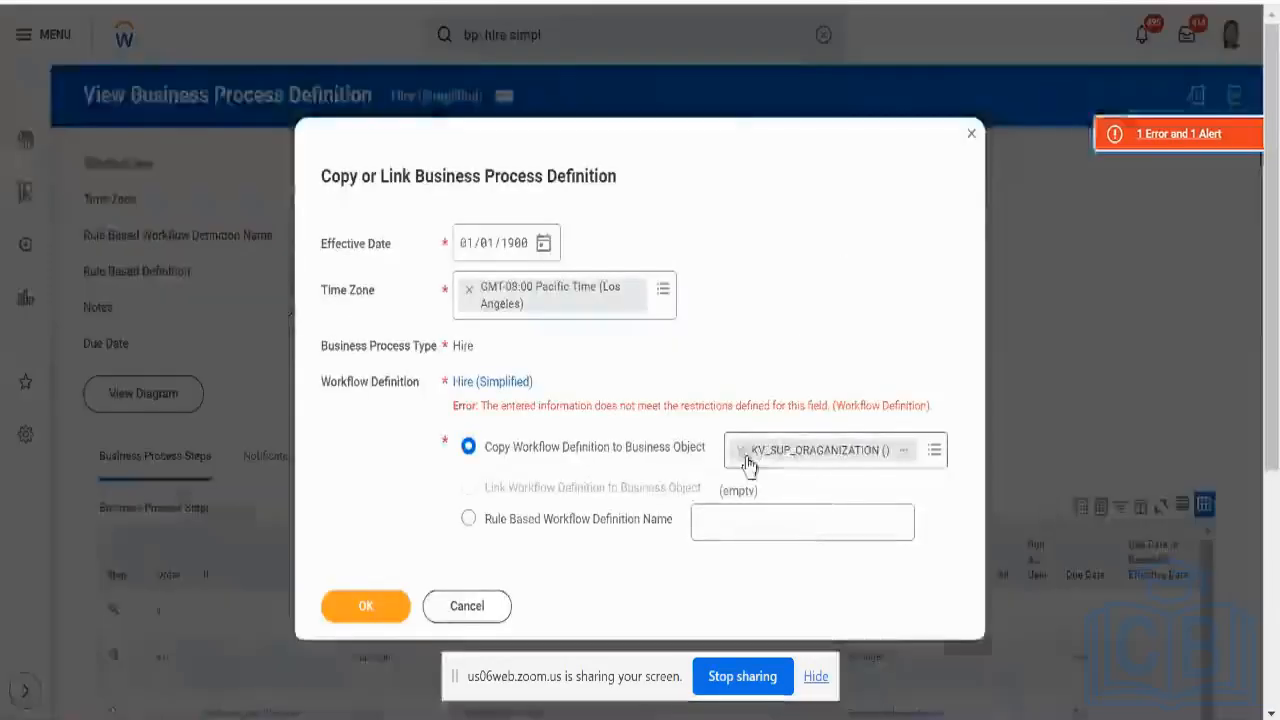
Step: Replace the target business object with Testing Company, found by searching for "test", and try to copy the Hire (Simplified) definition to it
click(745, 452)
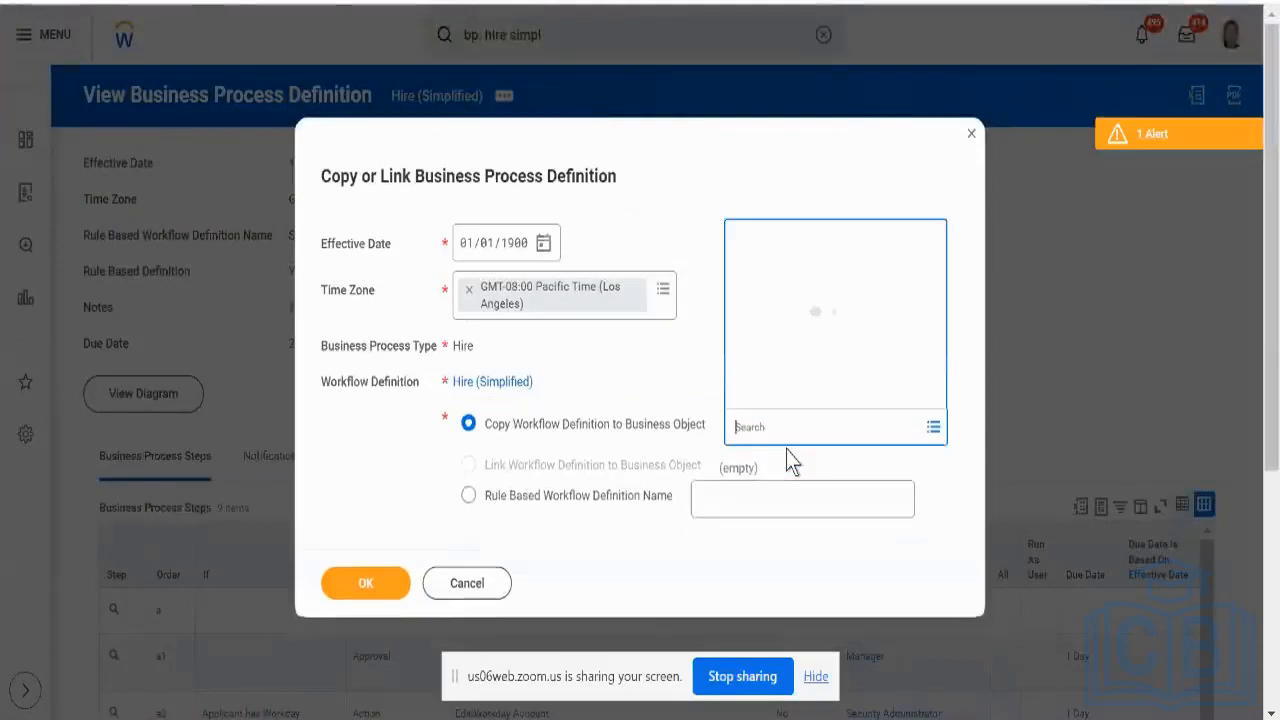
text(tes)
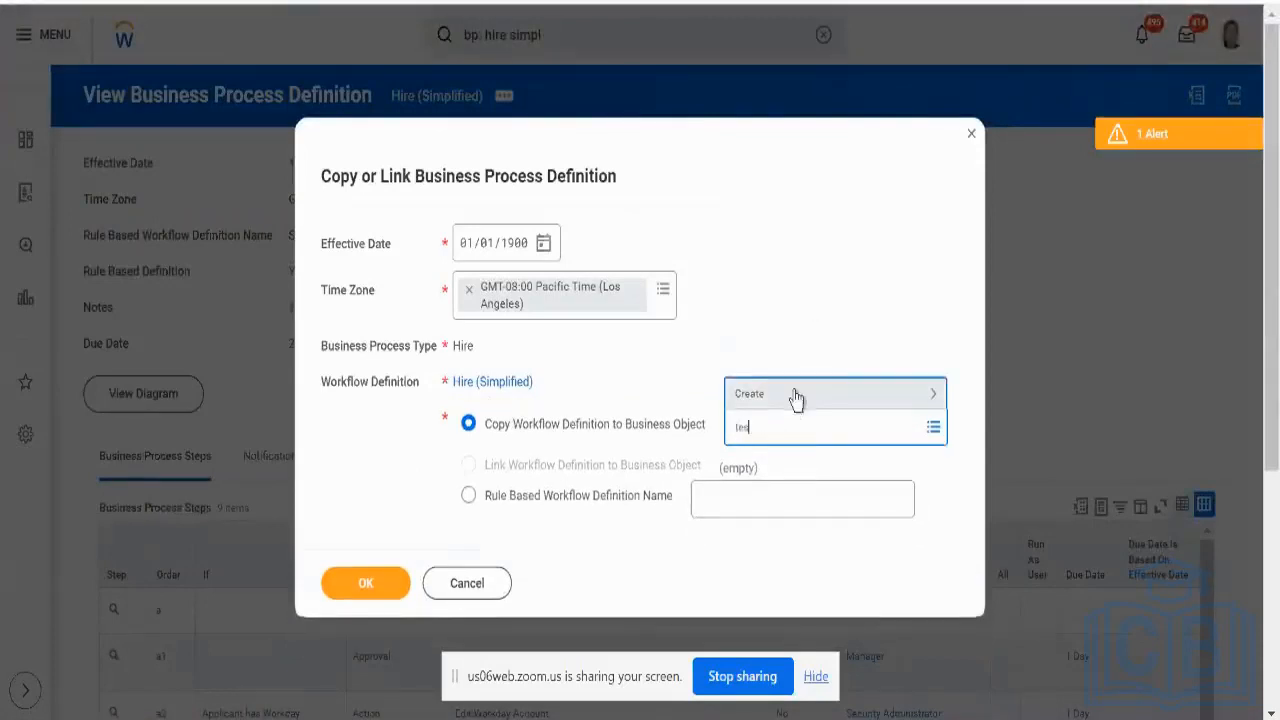
key(BackSpace)
key(BackSpace)
key(BackSpace)
text(aryan)
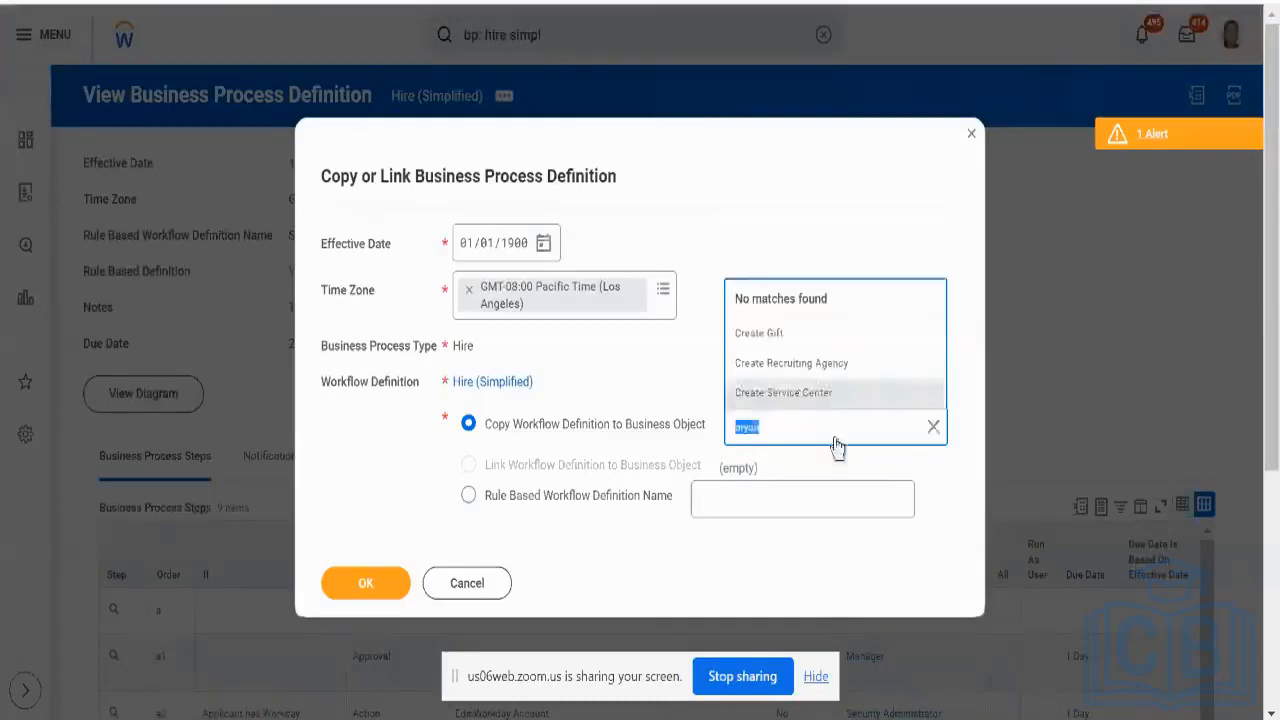
key(BackSpace)
text(test)
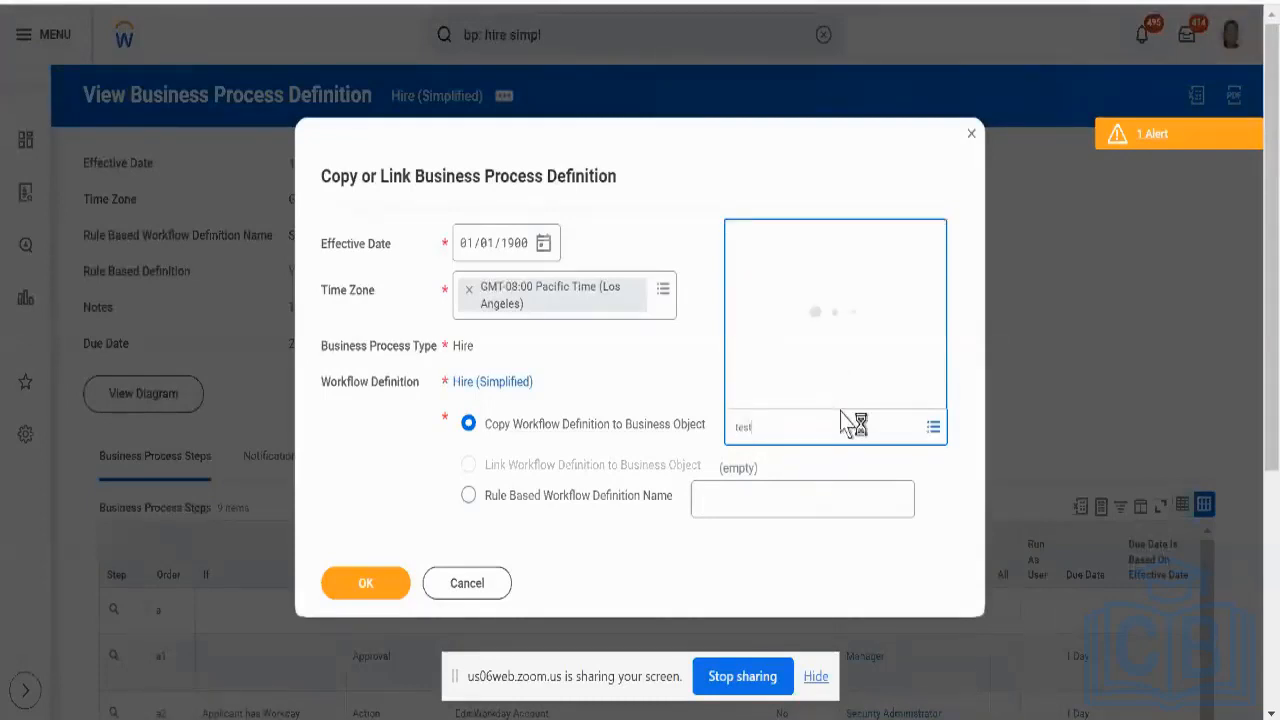
scroll(866, 191, down, 3)
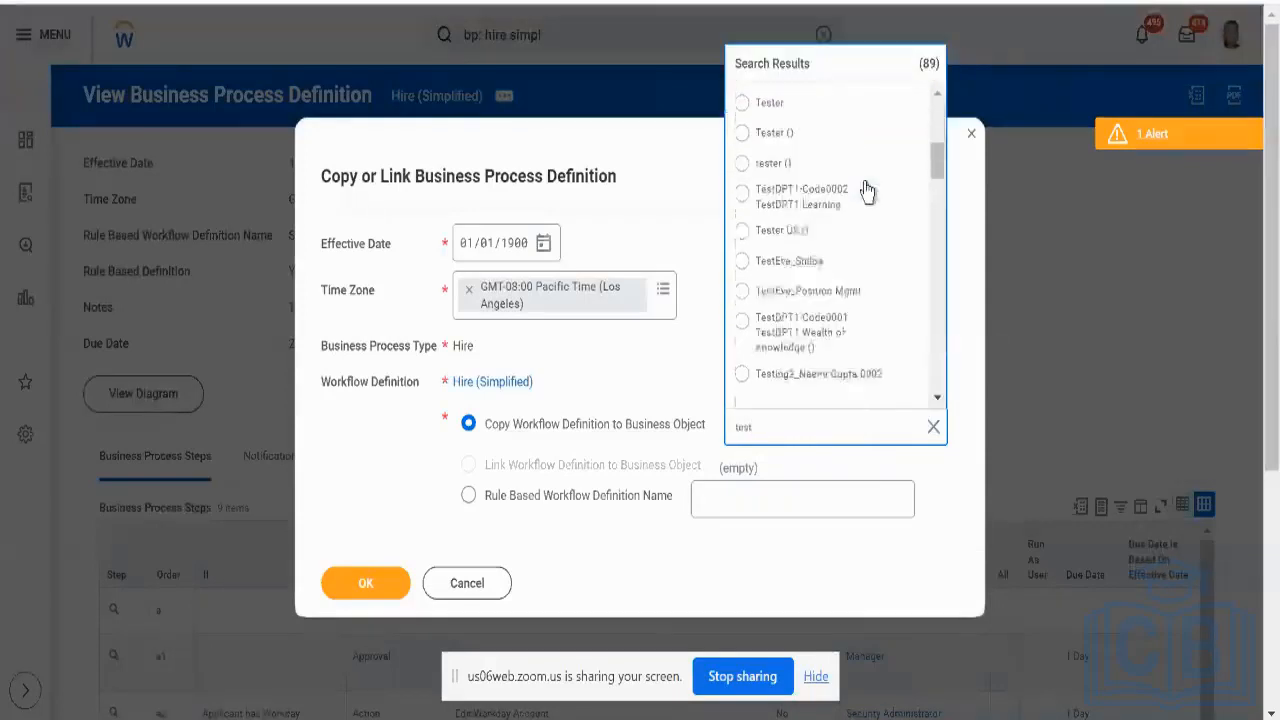
scroll(866, 191, down, 5)
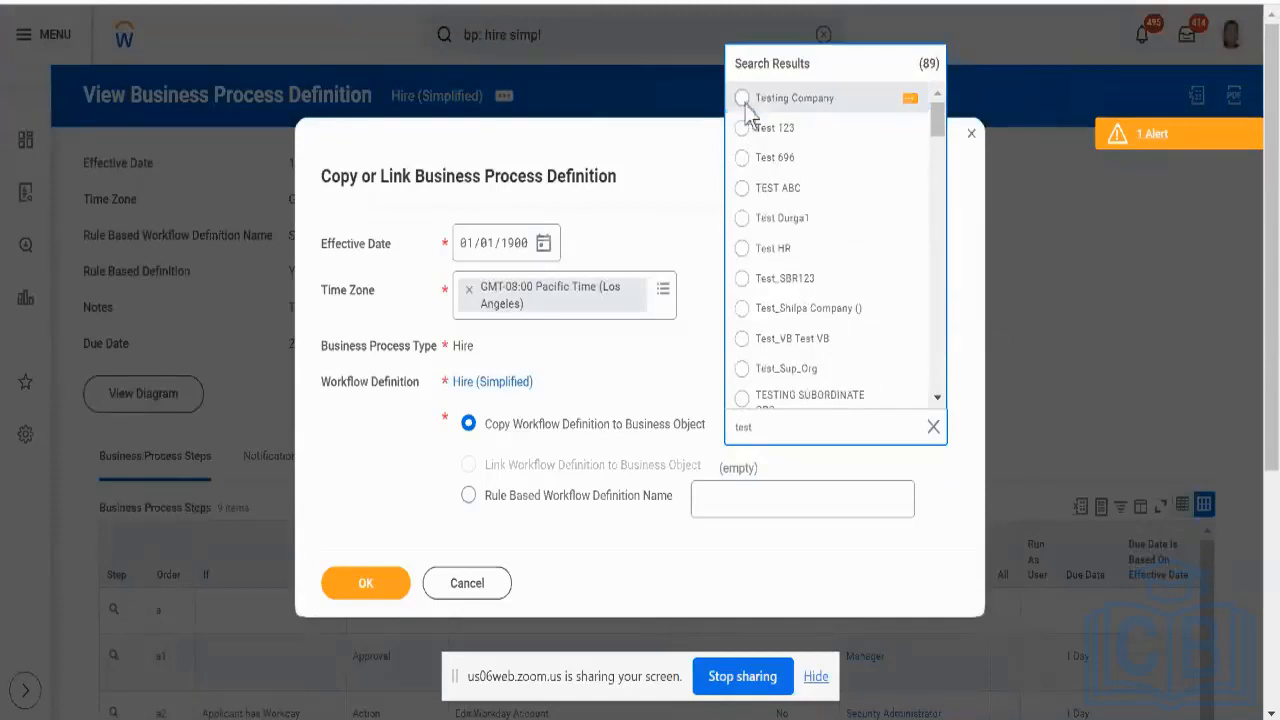
click(743, 100)
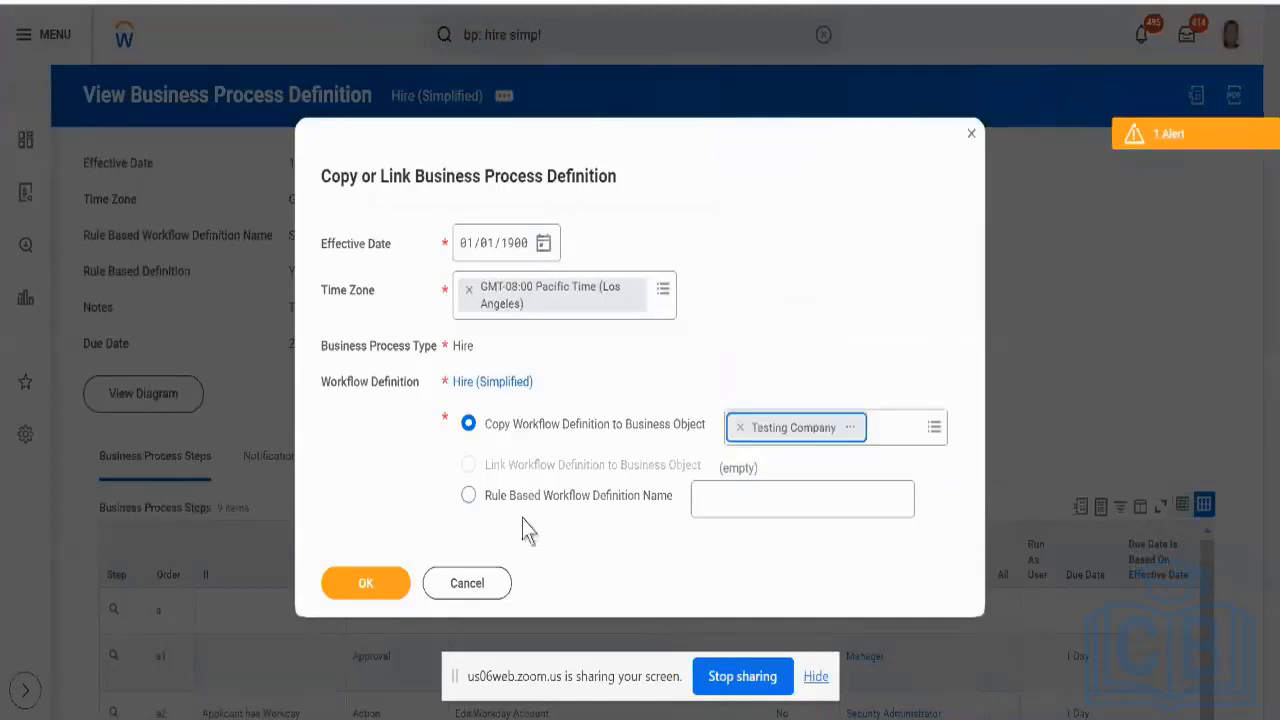
click(364, 585)
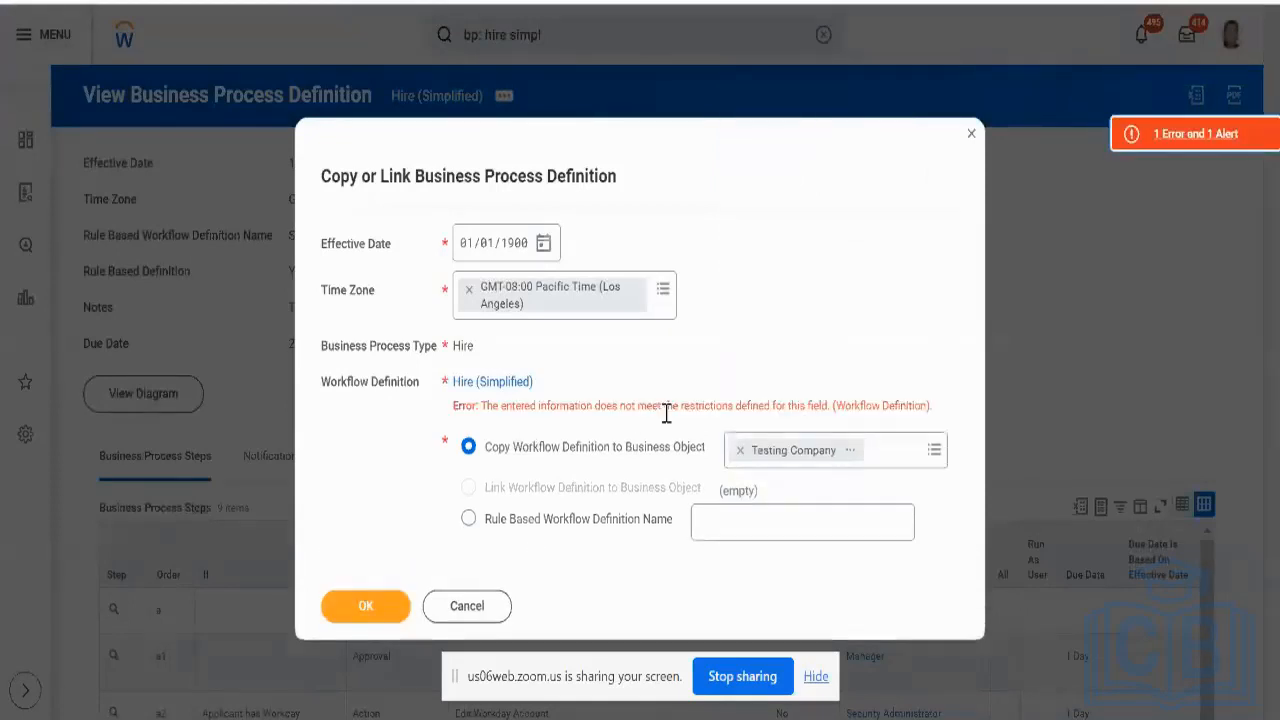
Step: Remove Testing Company as the copy target and look through the available business object choices
click(740, 450)
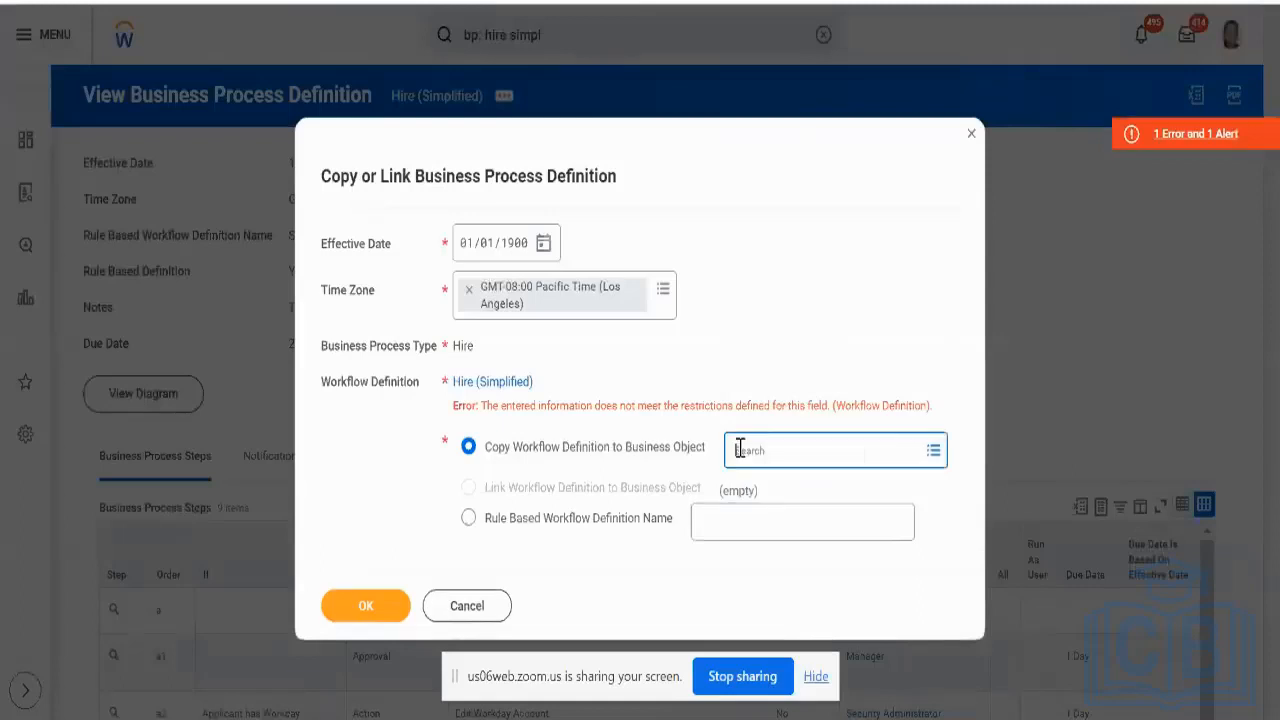
click(740, 450)
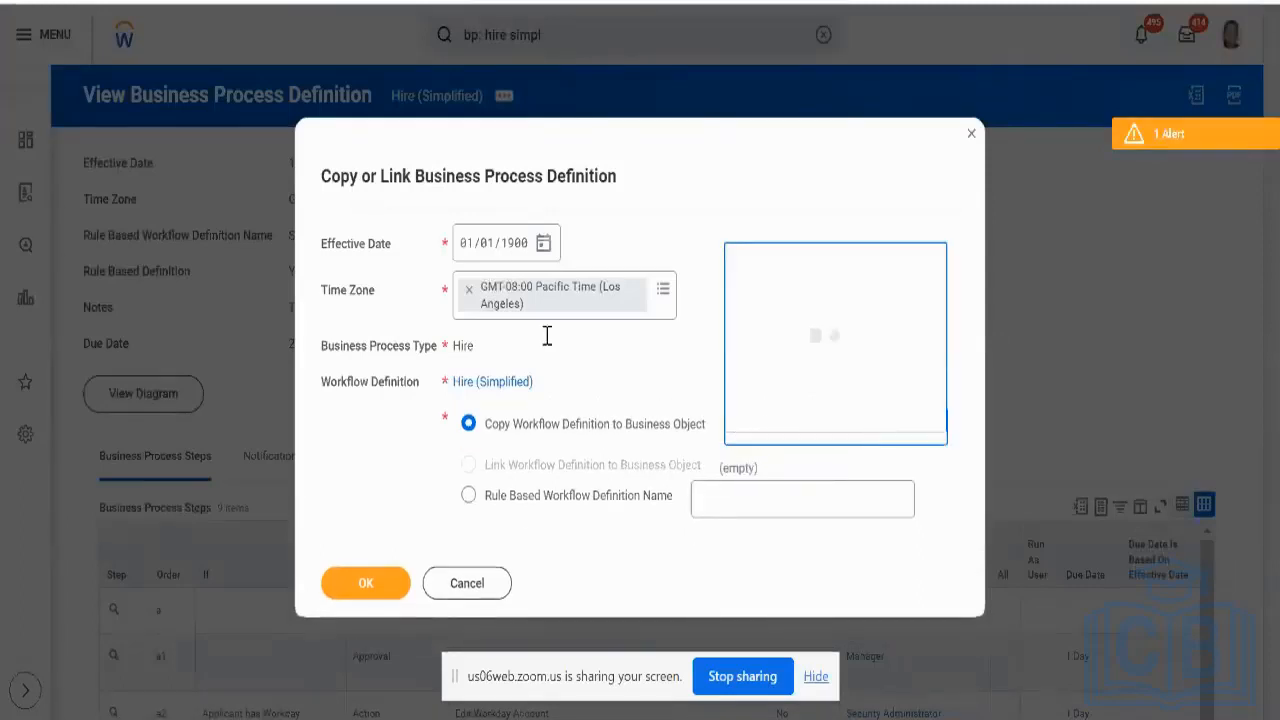
double_click(844, 396)
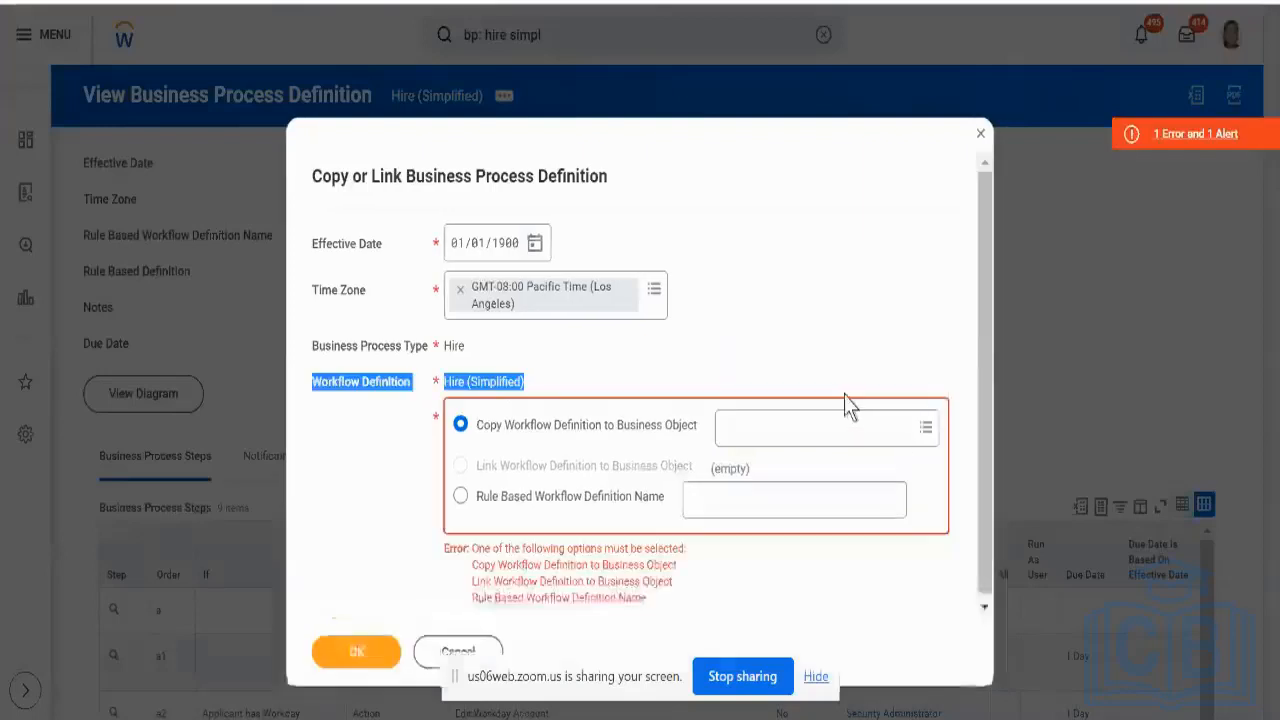
click(817, 440)
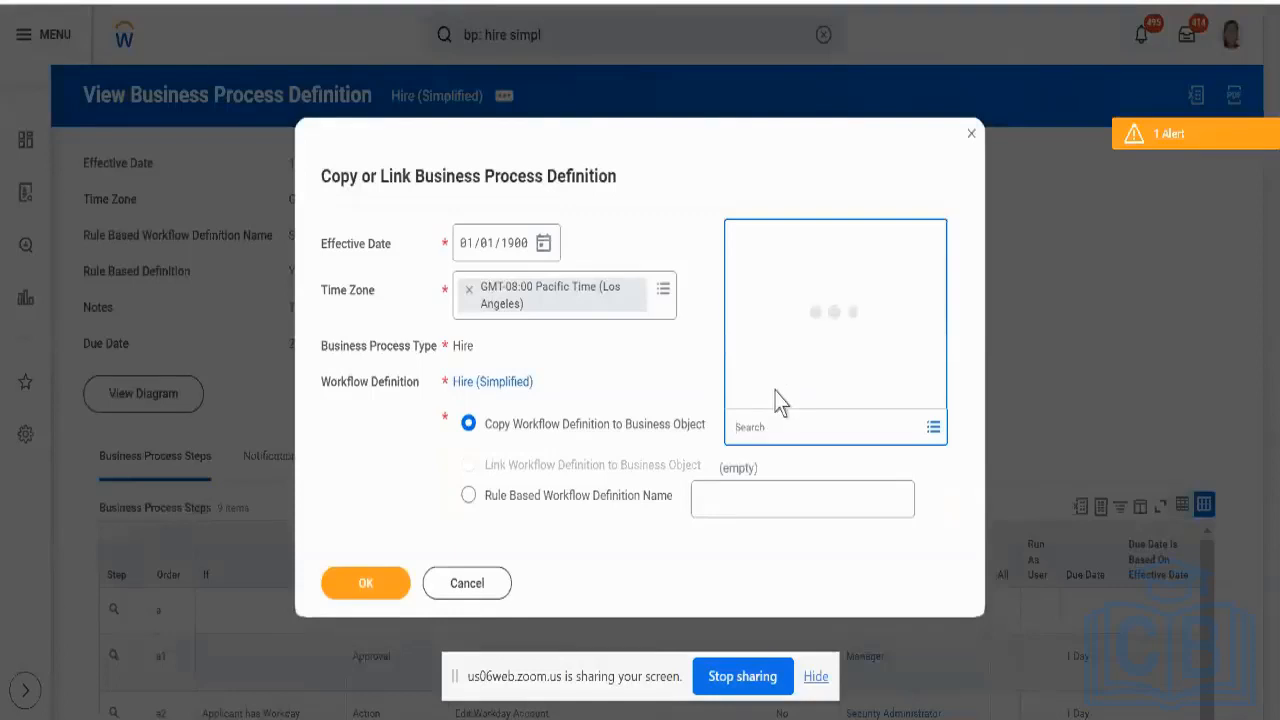
click(777, 395)
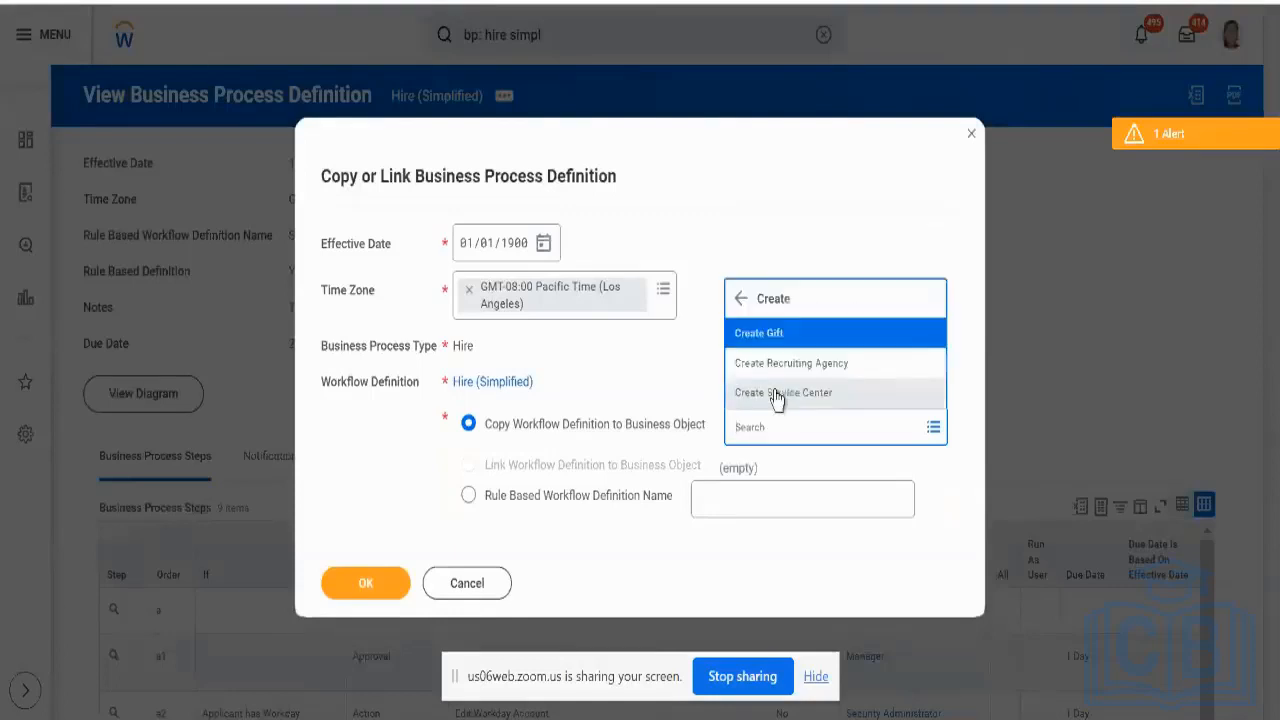
click(816, 433)
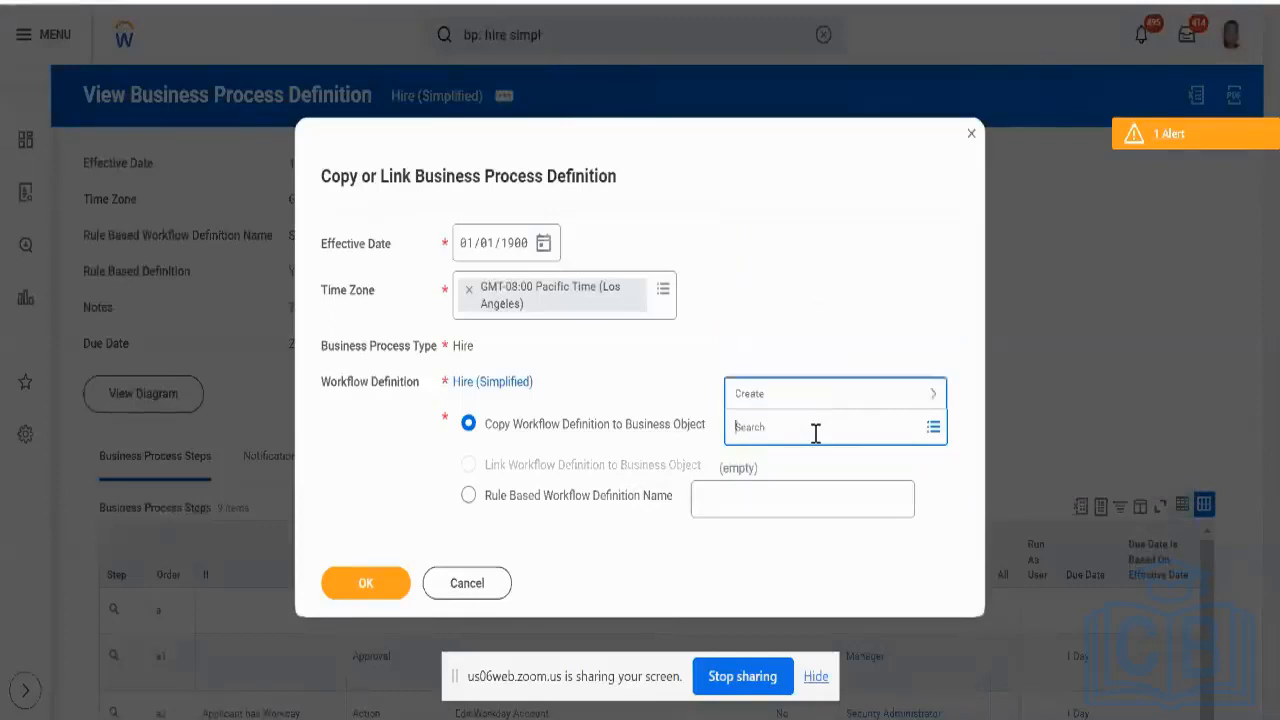
Step: Try to copy the Hire (Simplified) definition as a rule based workflow definition named Tech Consulting - NA
click(467, 495)
click(467, 496)
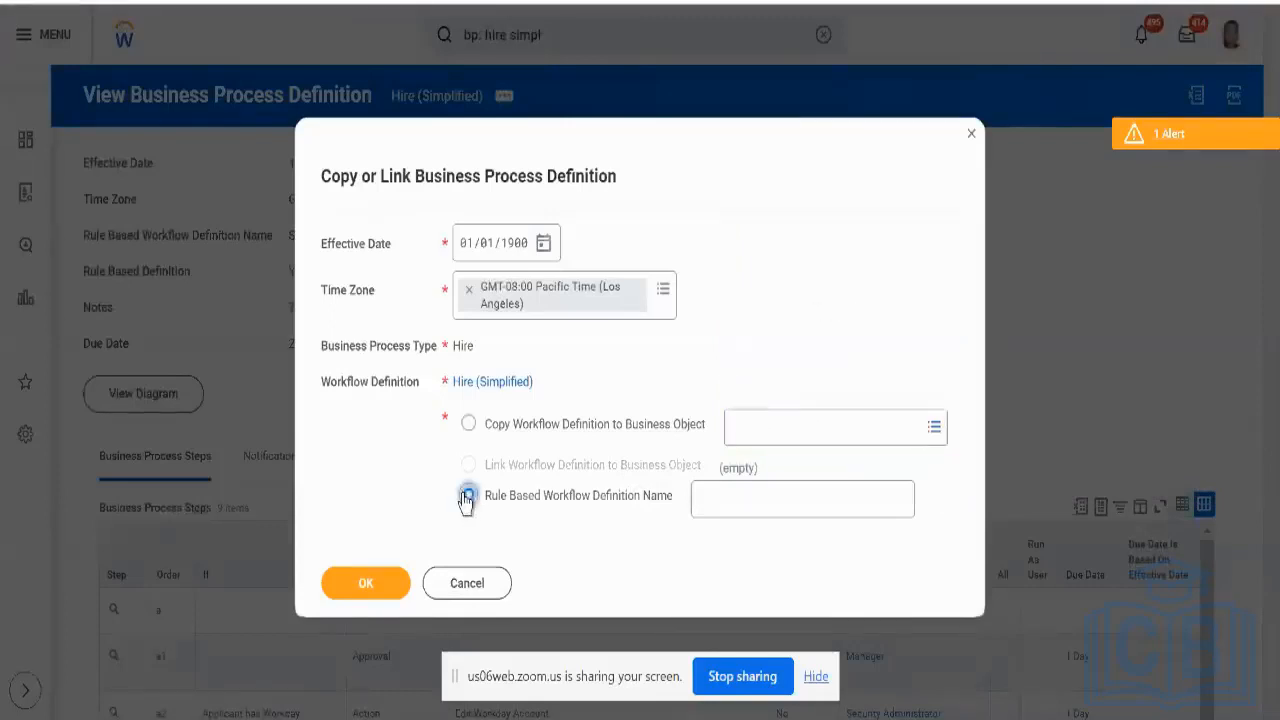
click(752, 503)
text(TECH)
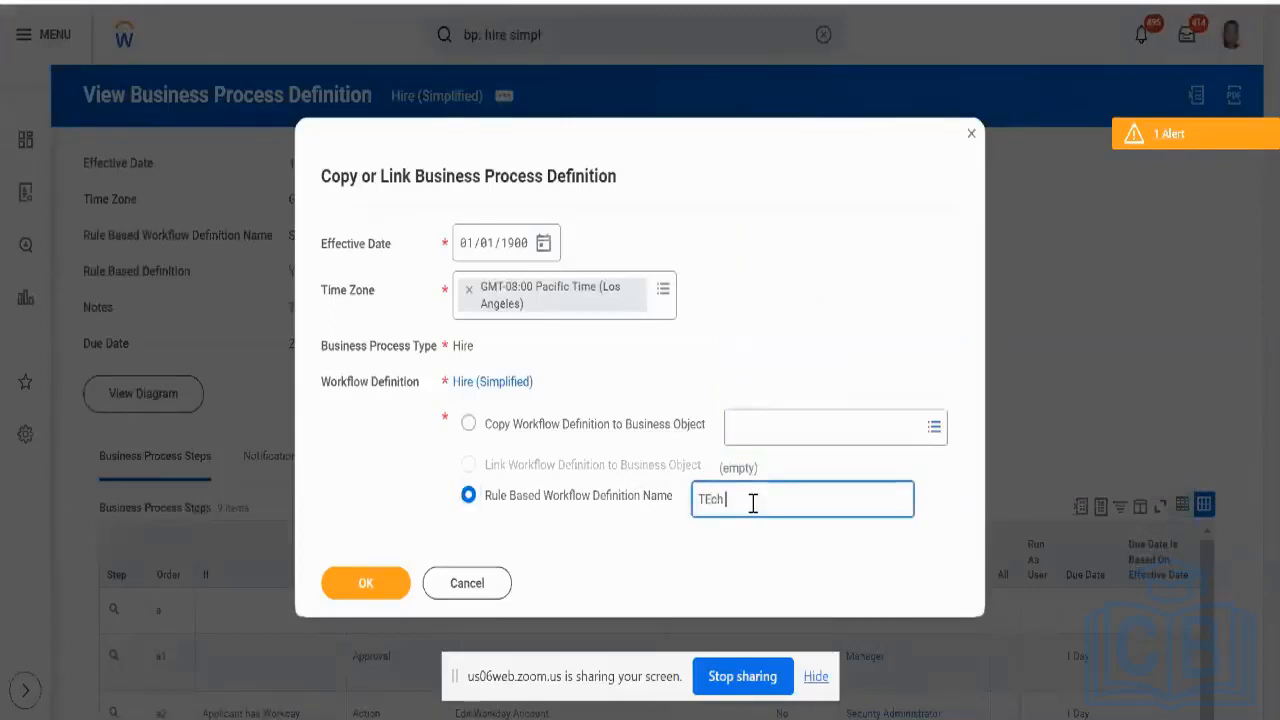
key(BackSpace)
key(BackSpace)
key(BackSpace)
key(BackSpace)
text(Tech Consulting - NA)
click(375, 580)
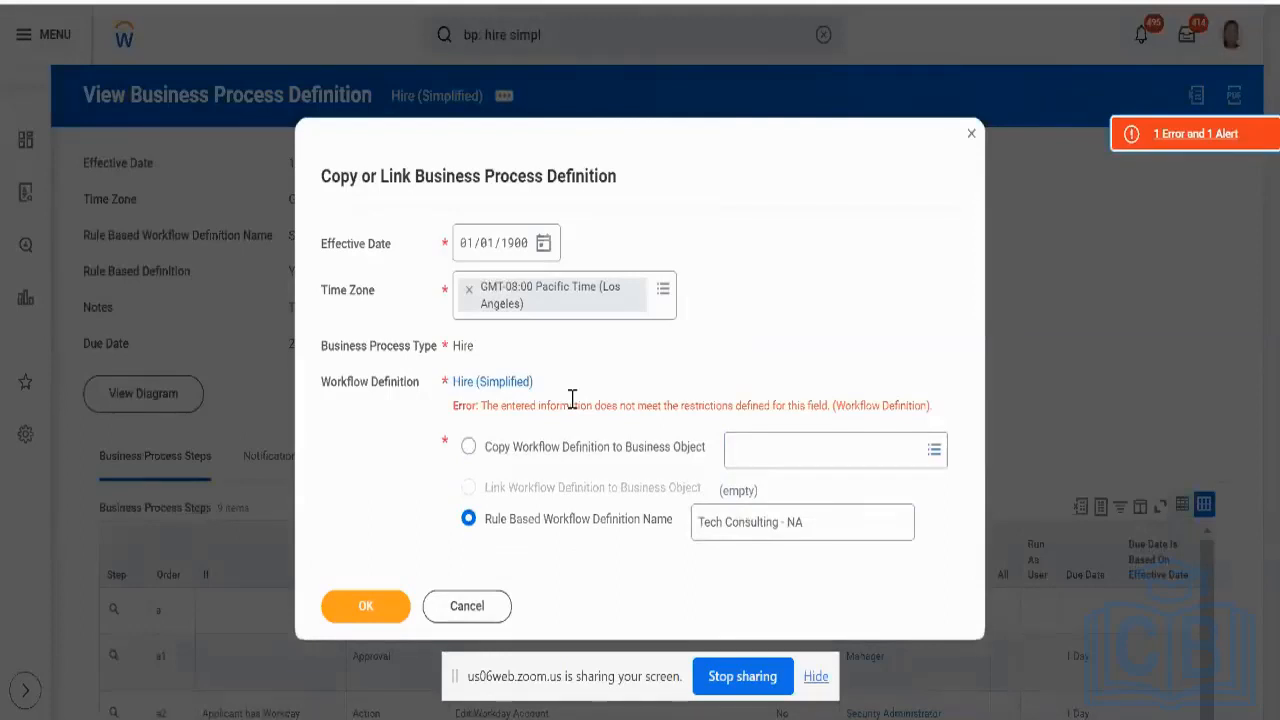
Step: Switch back to copying the workflow definition to a business object and set the effective date to 18/12/2023
click(561, 448)
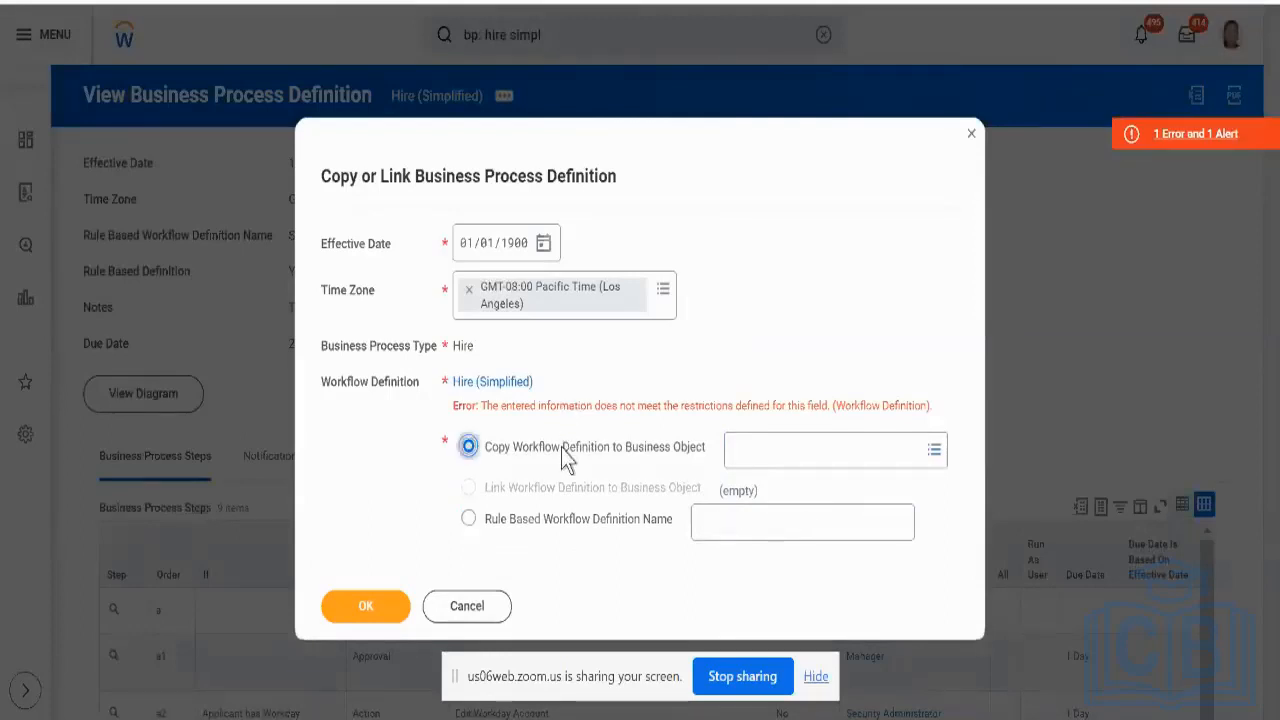
click(543, 242)
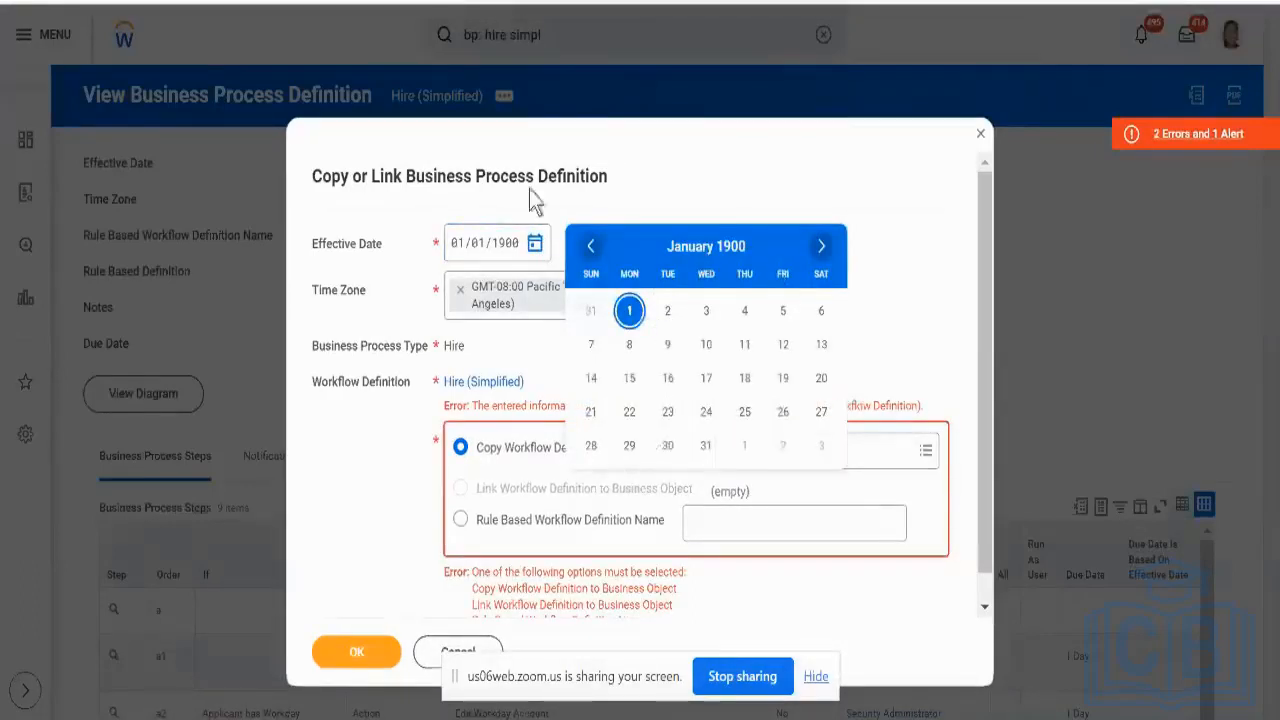
click(456, 243)
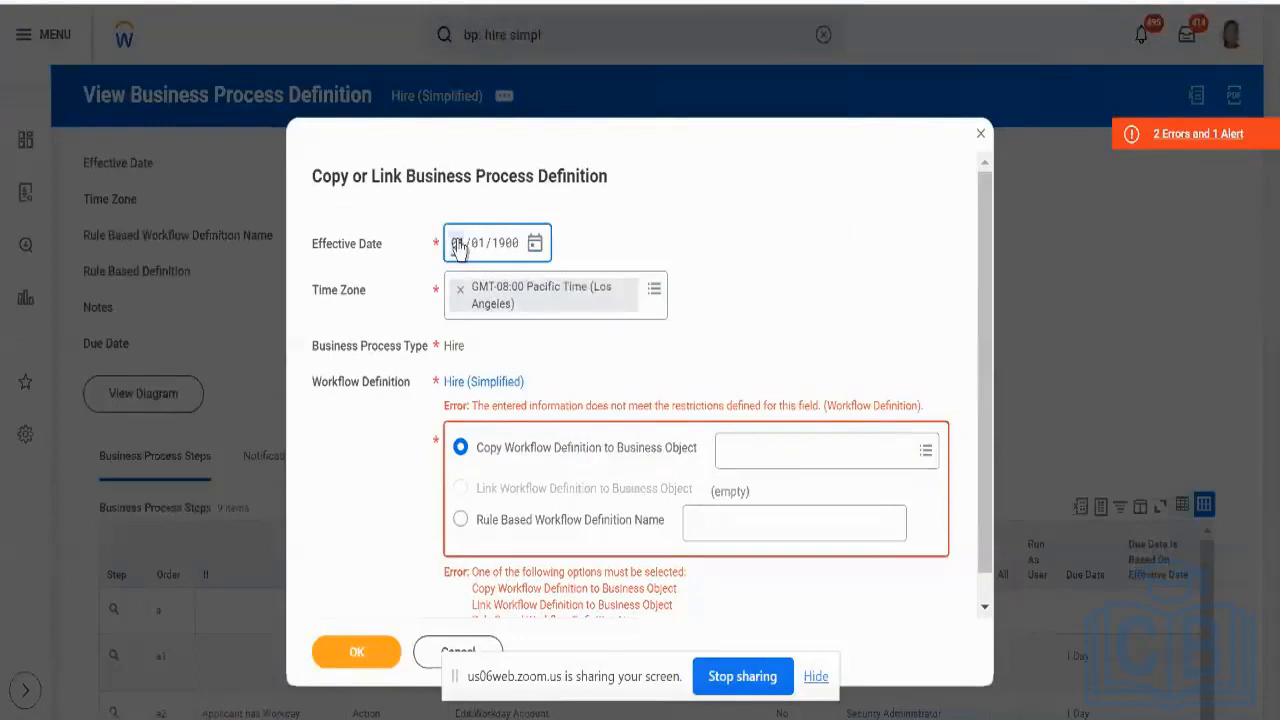
text(10/)
text(12)
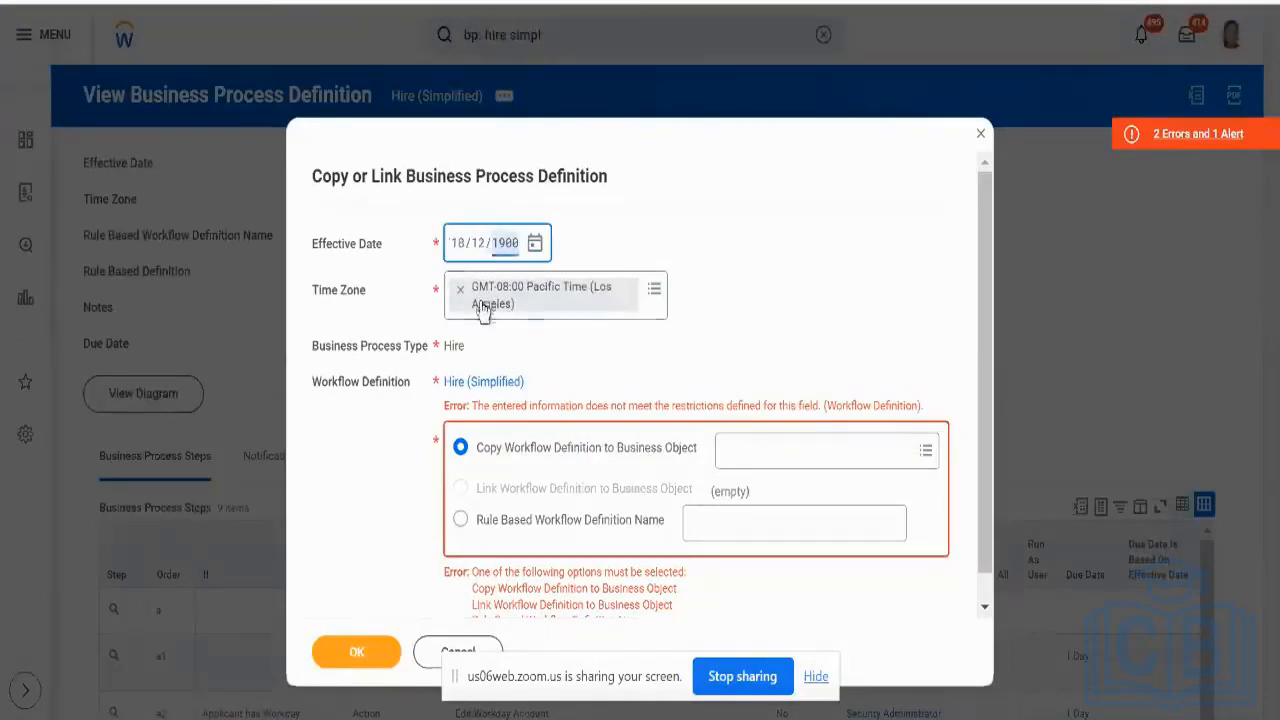
click(476, 243)
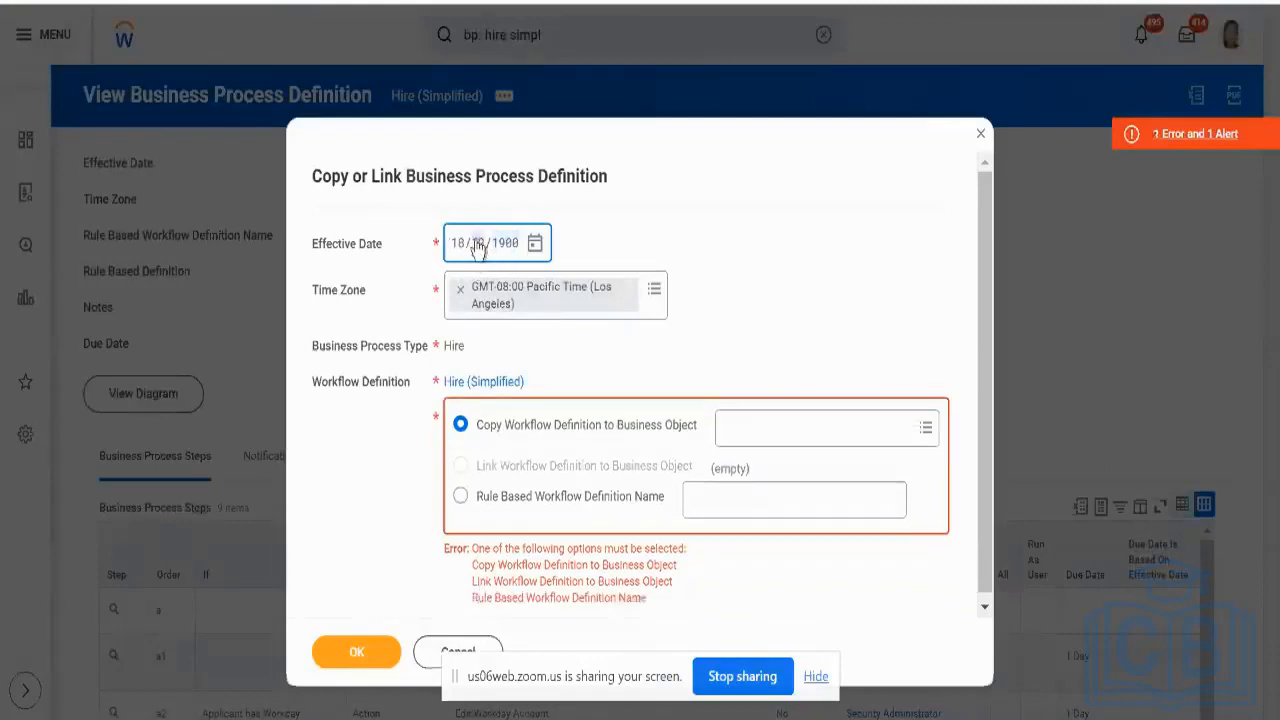
key(Tab)
text(23)
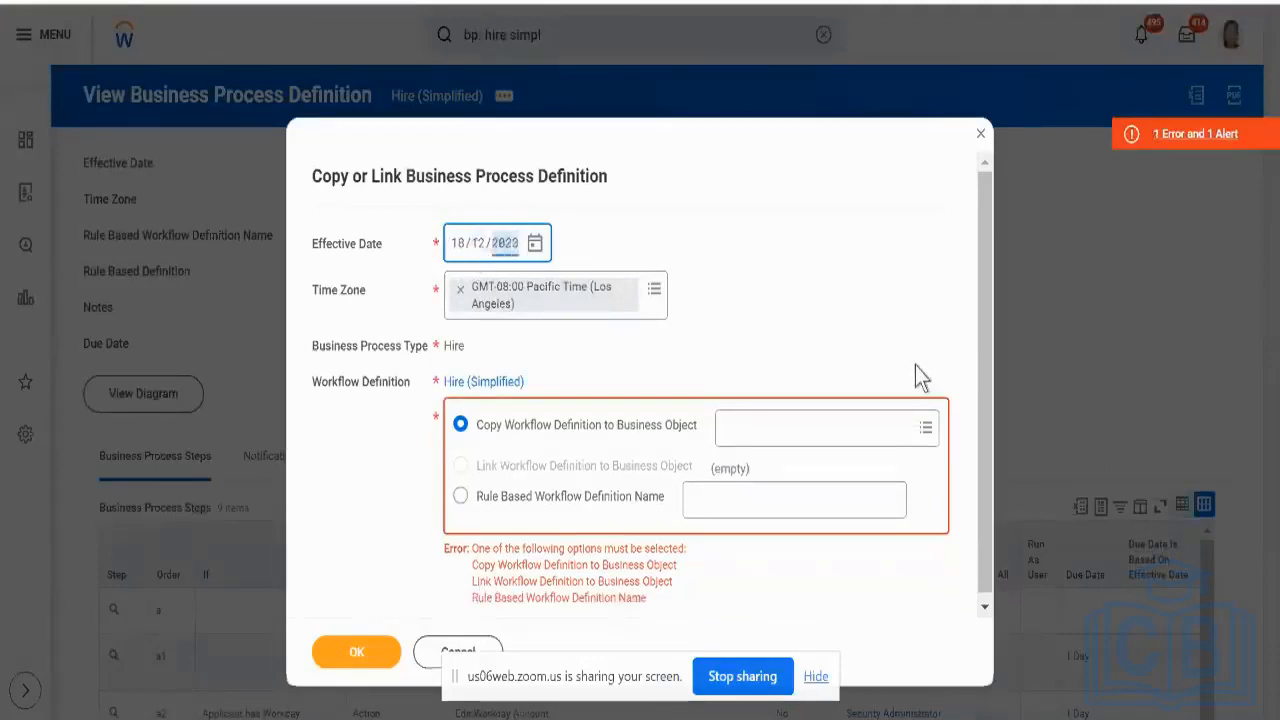
Step: Choose NS_Test_Sup_Org as the copy target, review the proposed Hire definition and cancel the copy
click(772, 428)
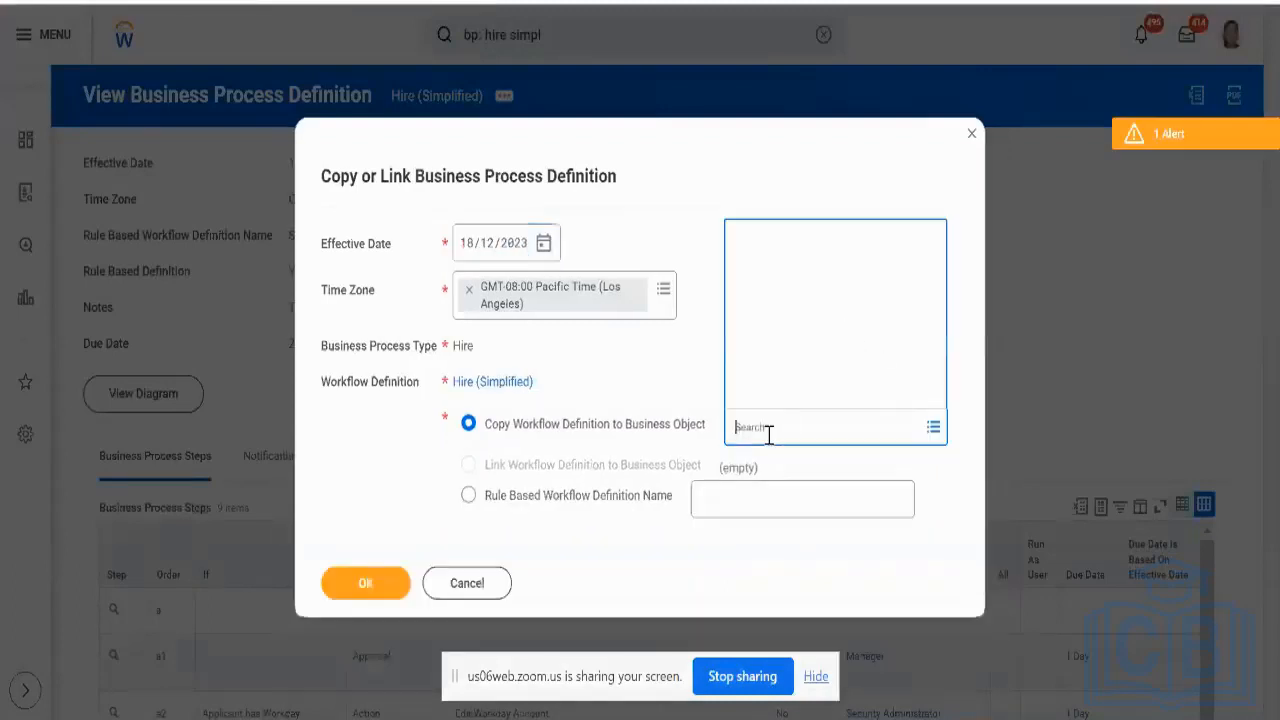
text(no)
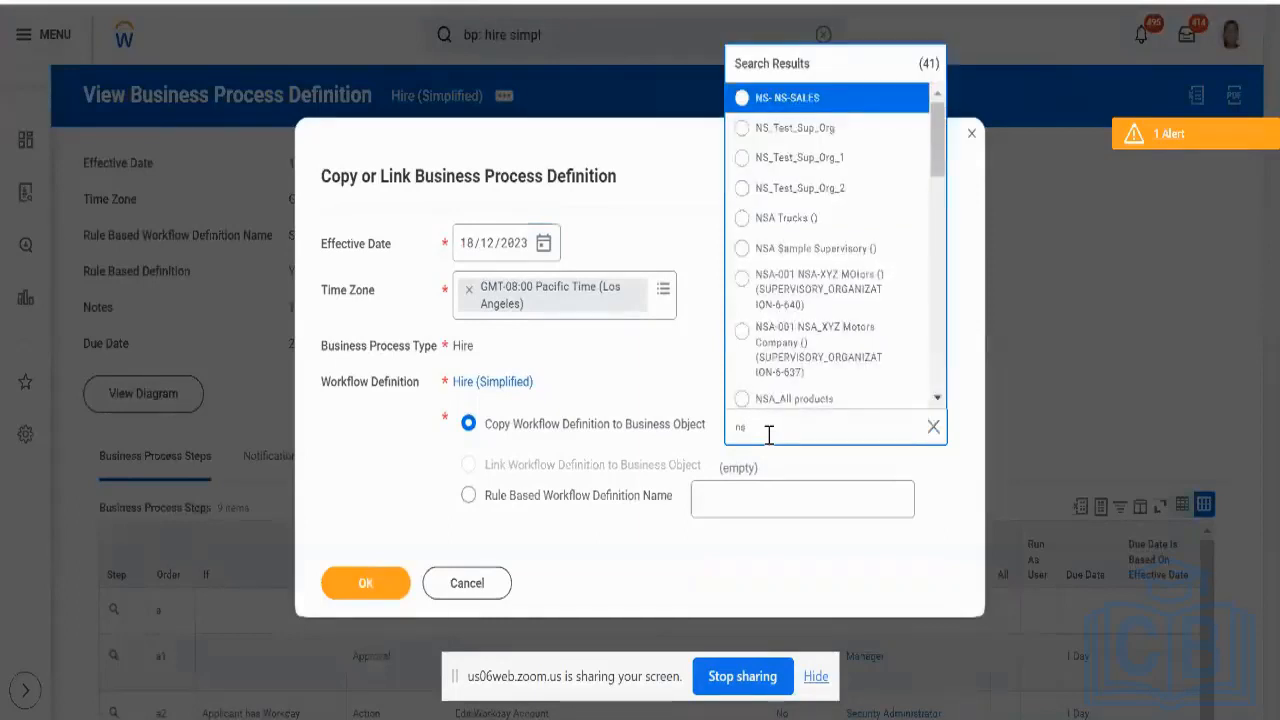
click(745, 128)
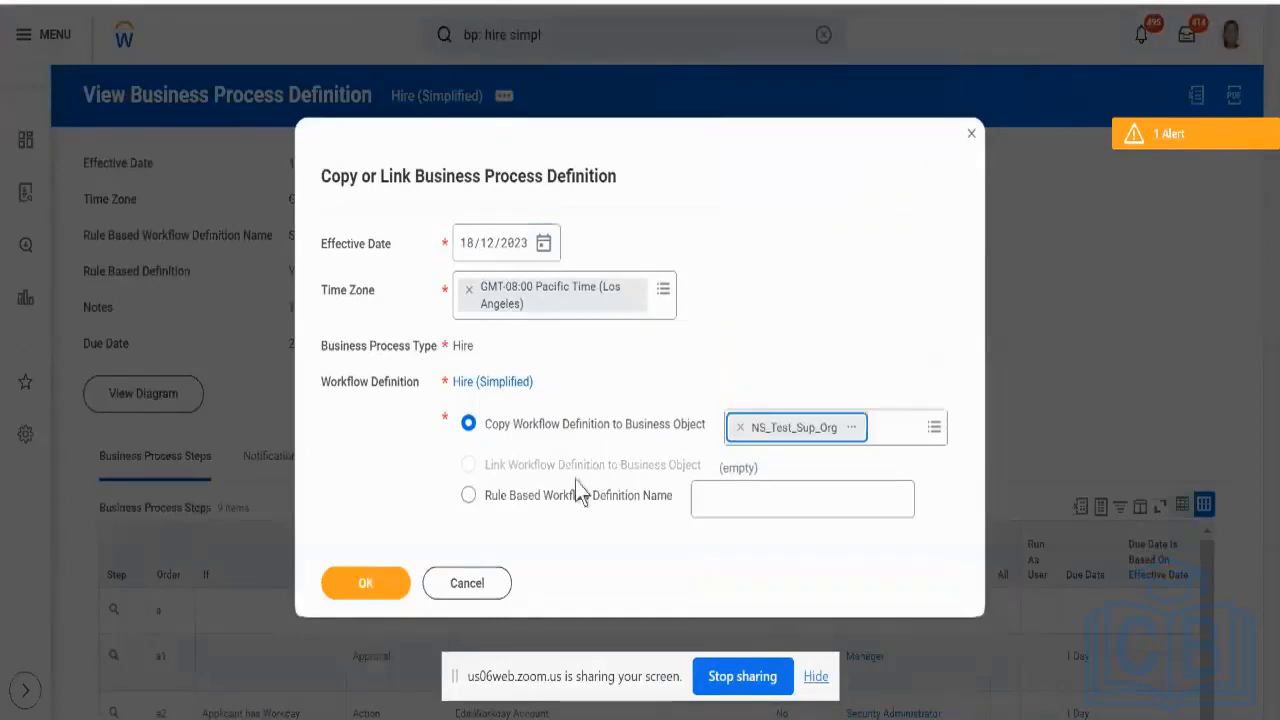
click(364, 584)
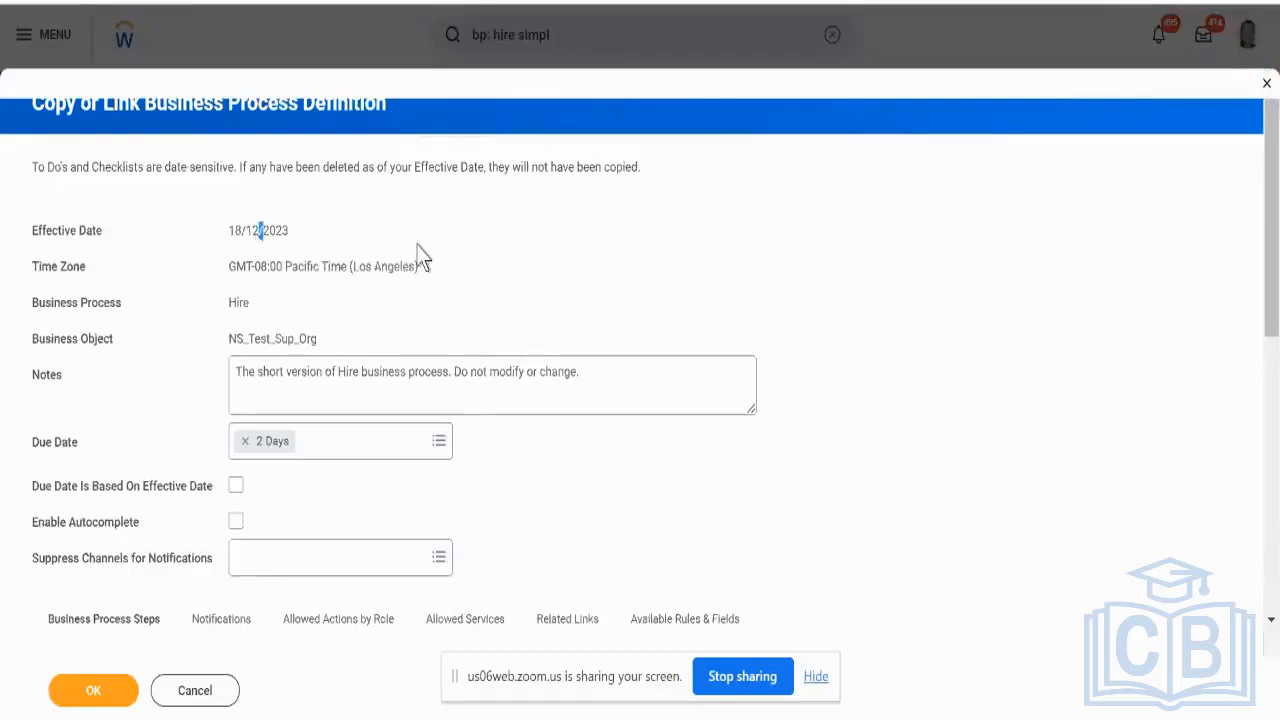
scroll(370, 548, down, 4)
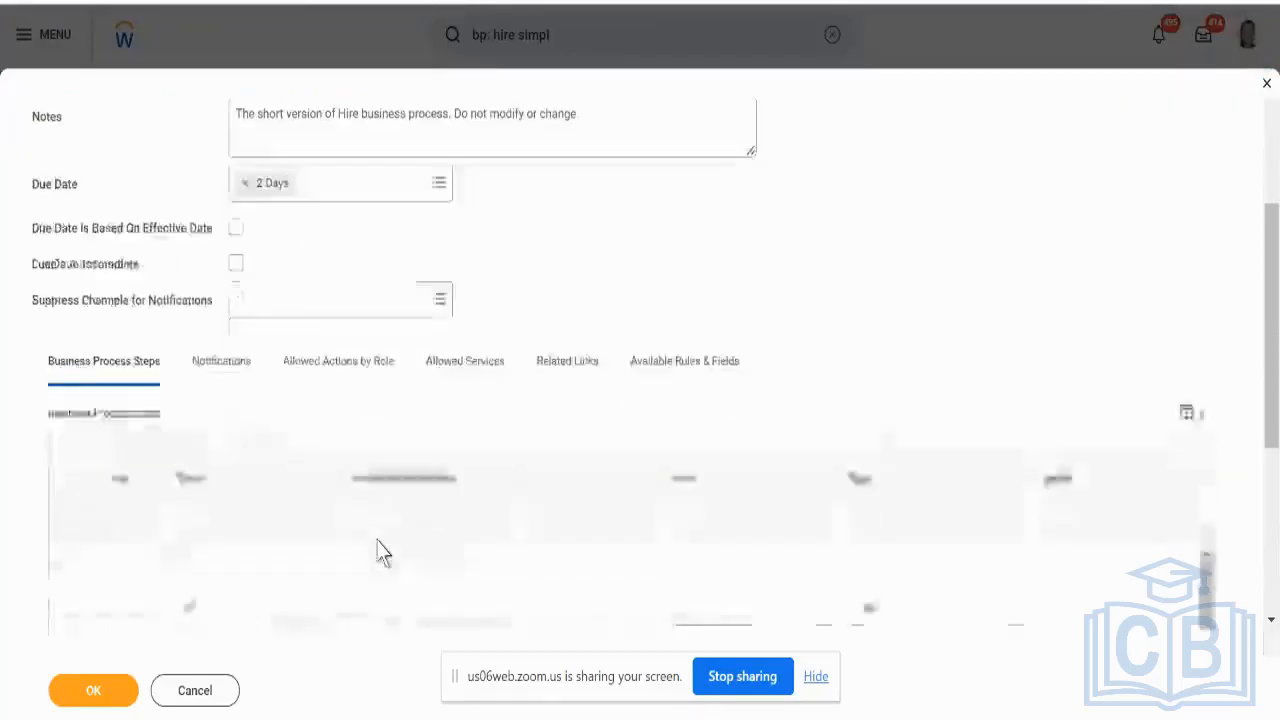
scroll(380, 552, up, 4)
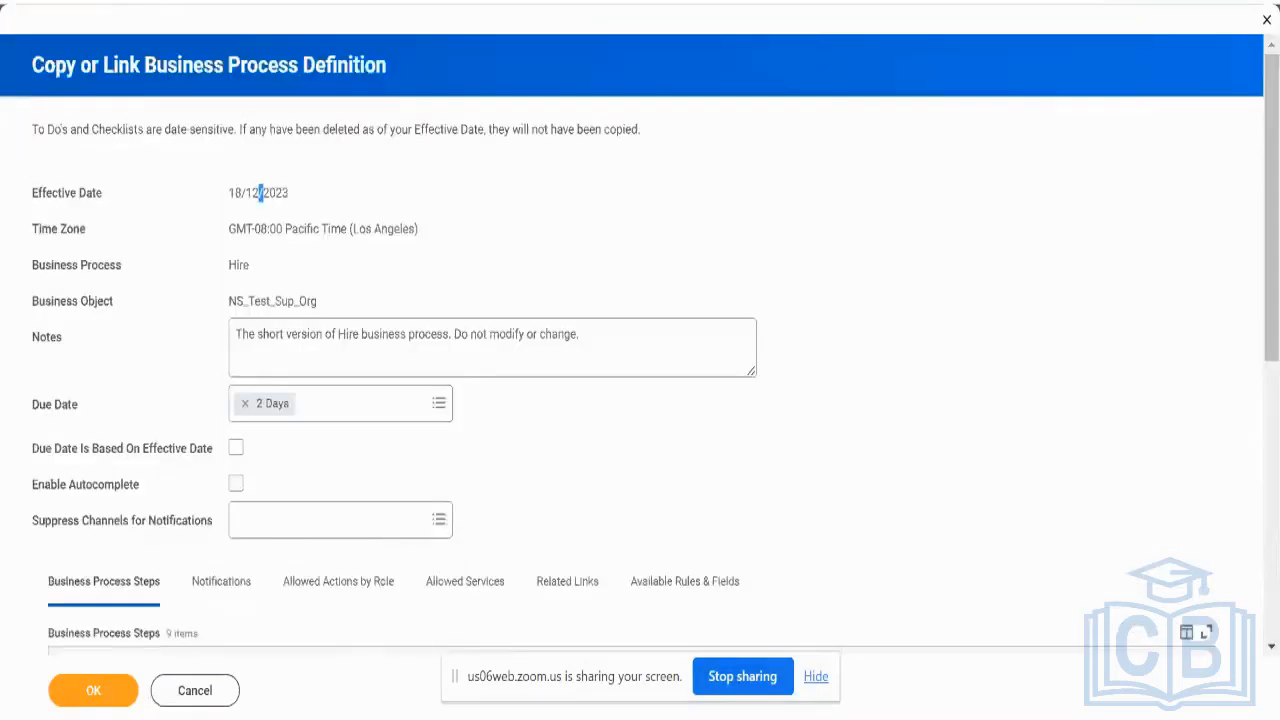
click(198, 690)
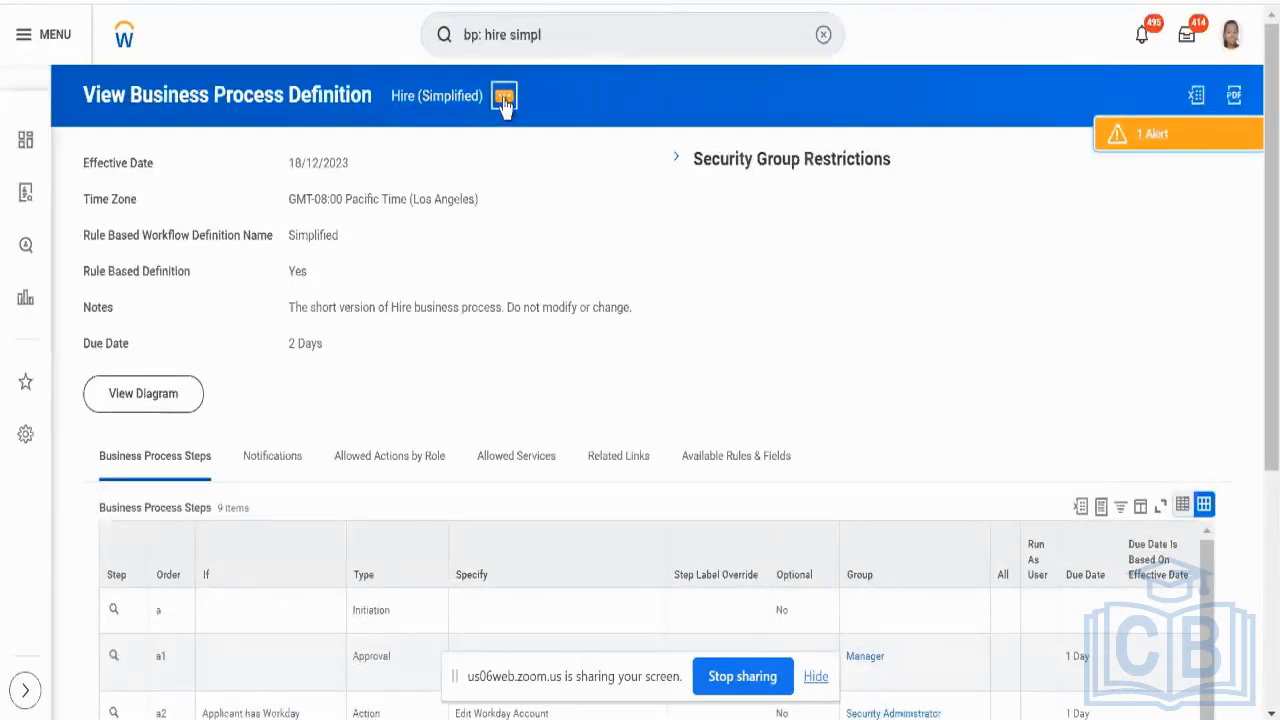
Step: Start copying the Hire (Simplified) business process definition again and set the effective date to 18/09/2023
click(503, 99)
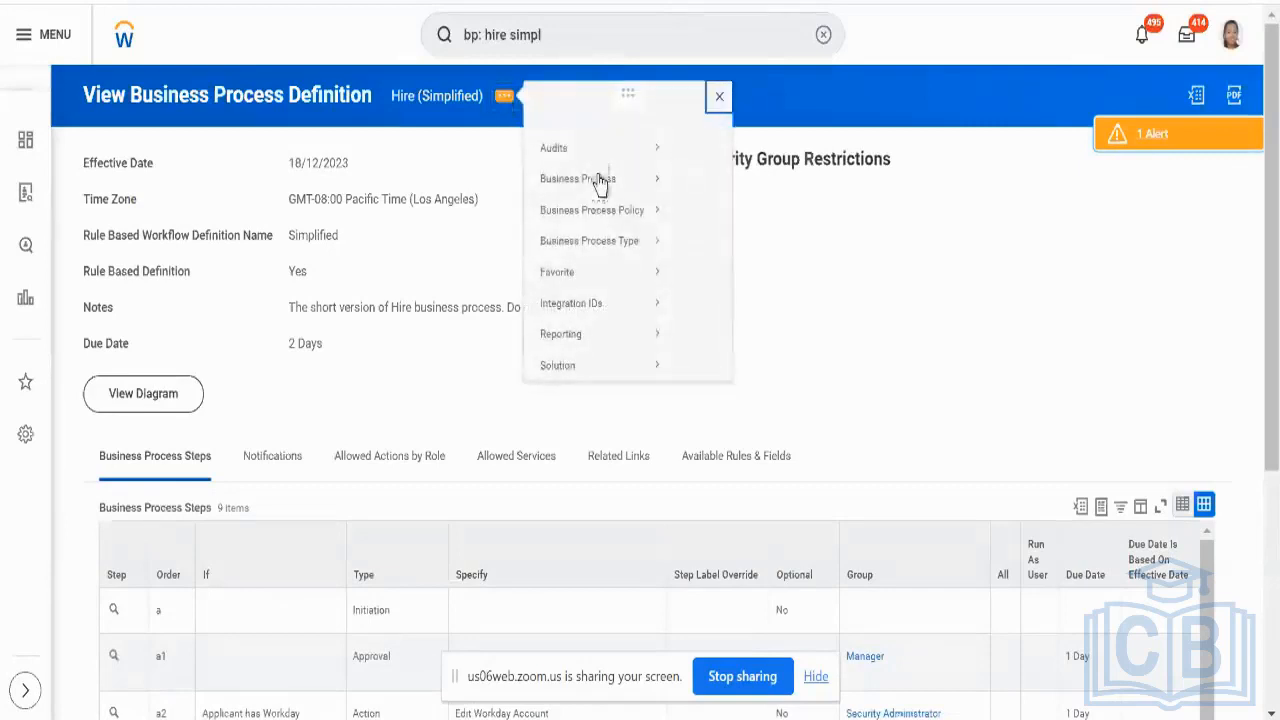
mouse_move(608, 200)
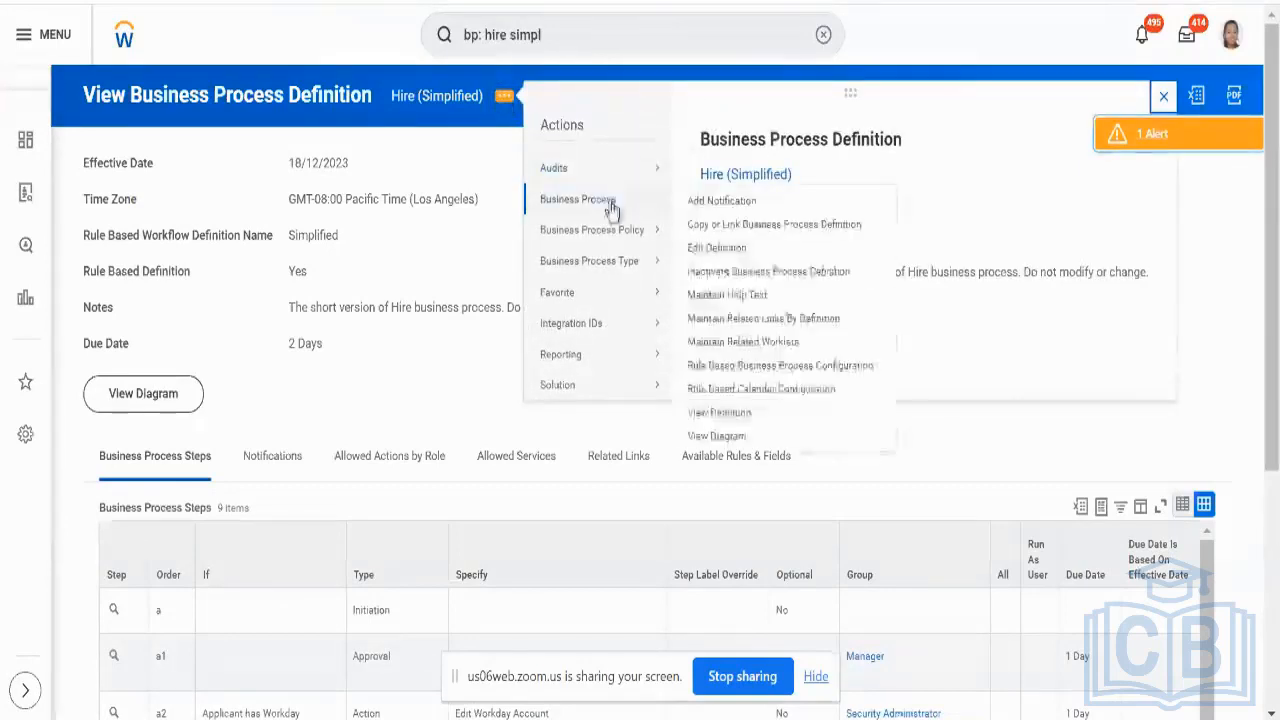
click(728, 226)
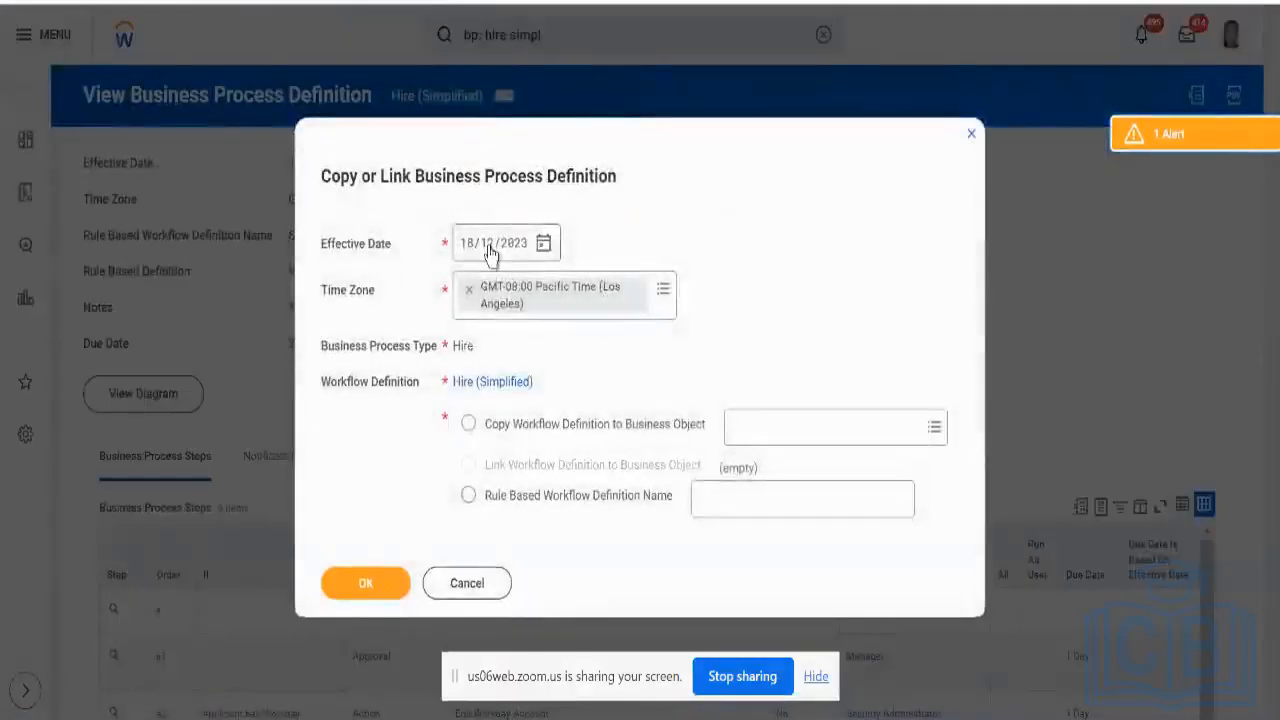
click(490, 251)
text(09)
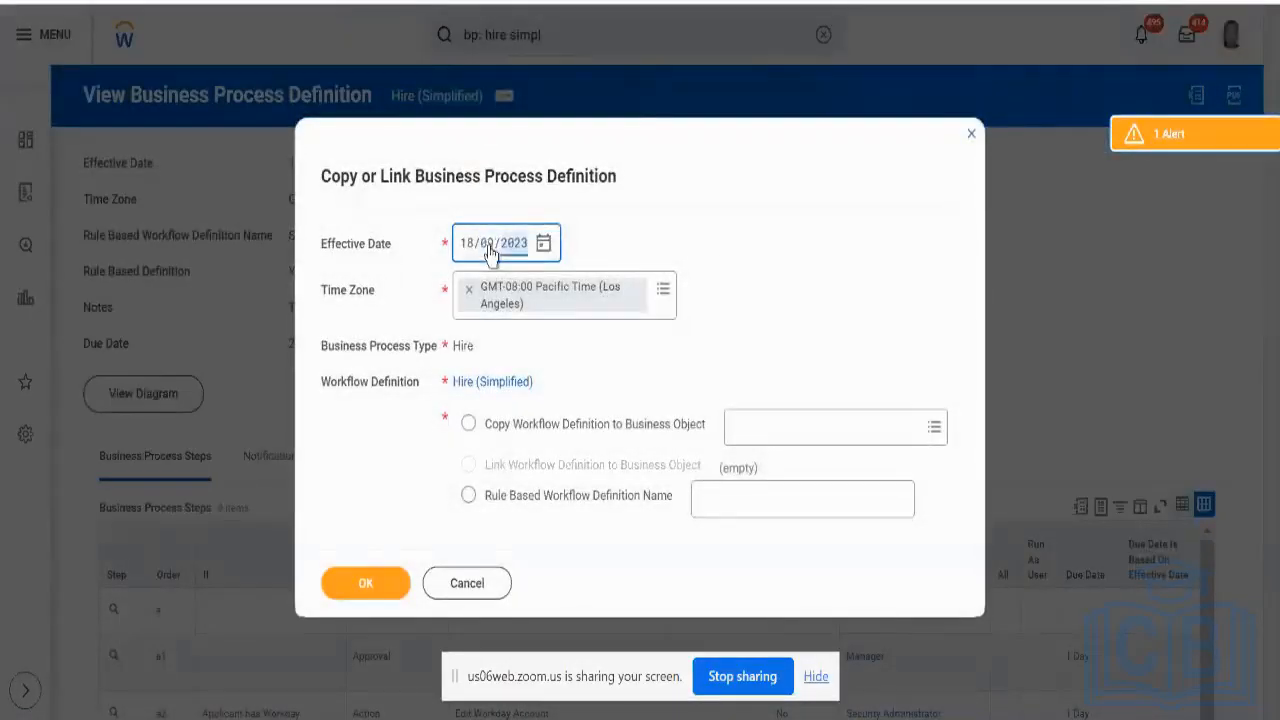
Step: Choose NS_Test_Sup_Org as the business object to copy the workflow definition to and proceed to the definition details
click(777, 428)
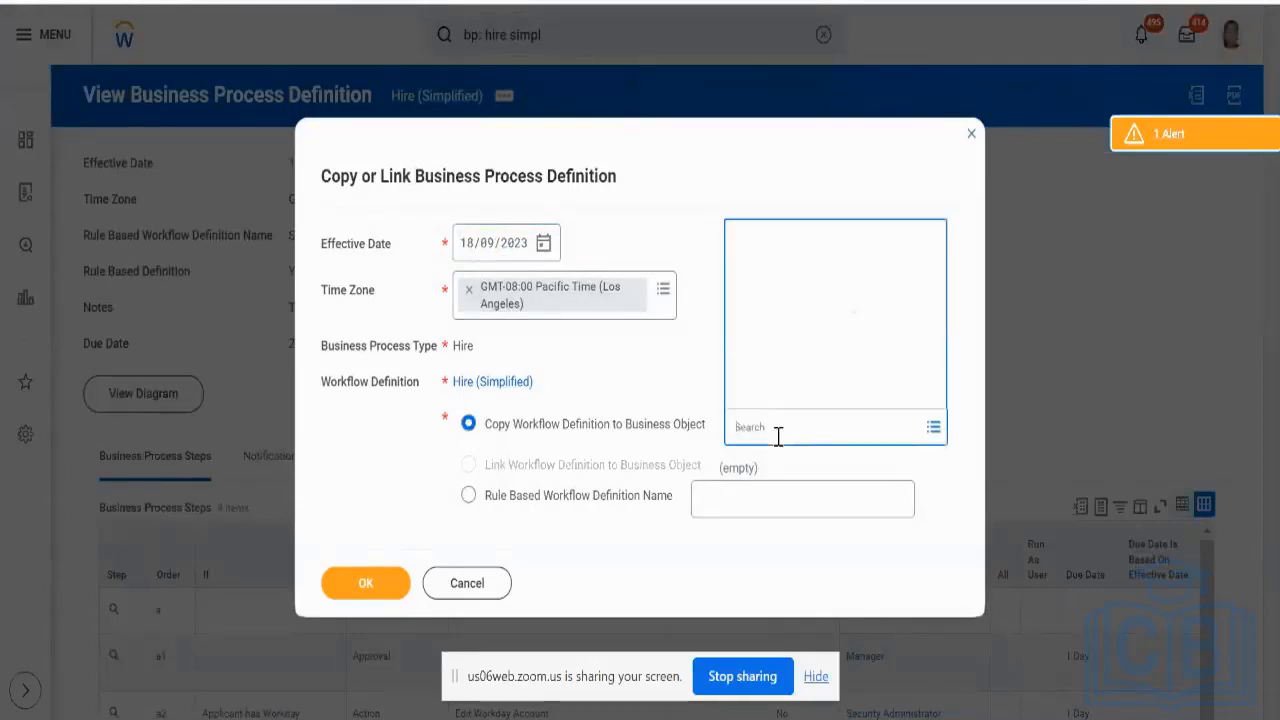
text(m)
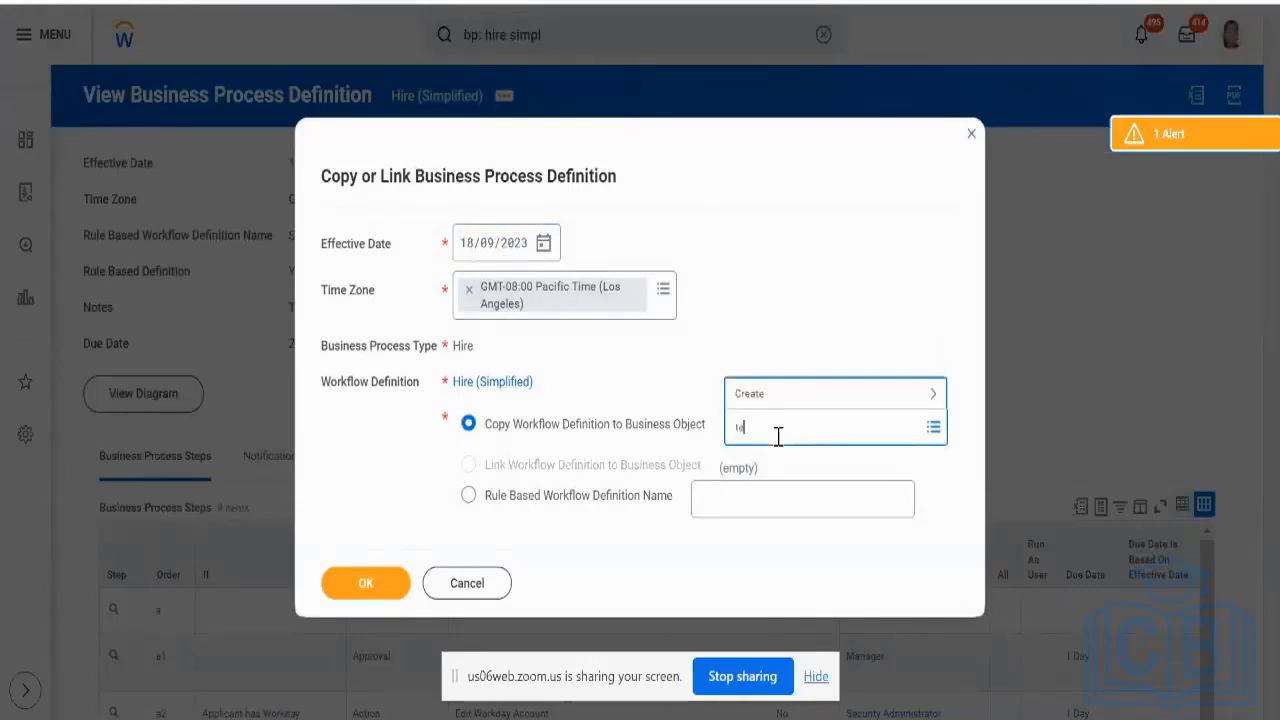
key(BackSpace)
text(no)
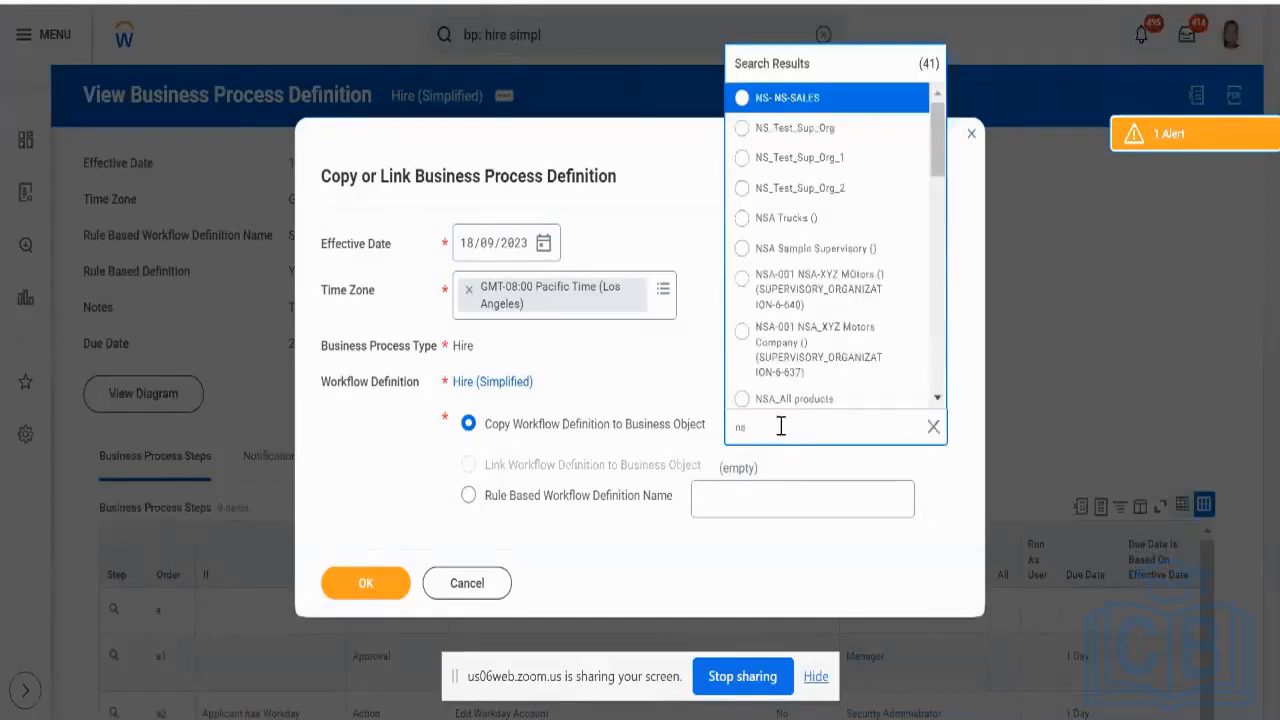
click(800, 128)
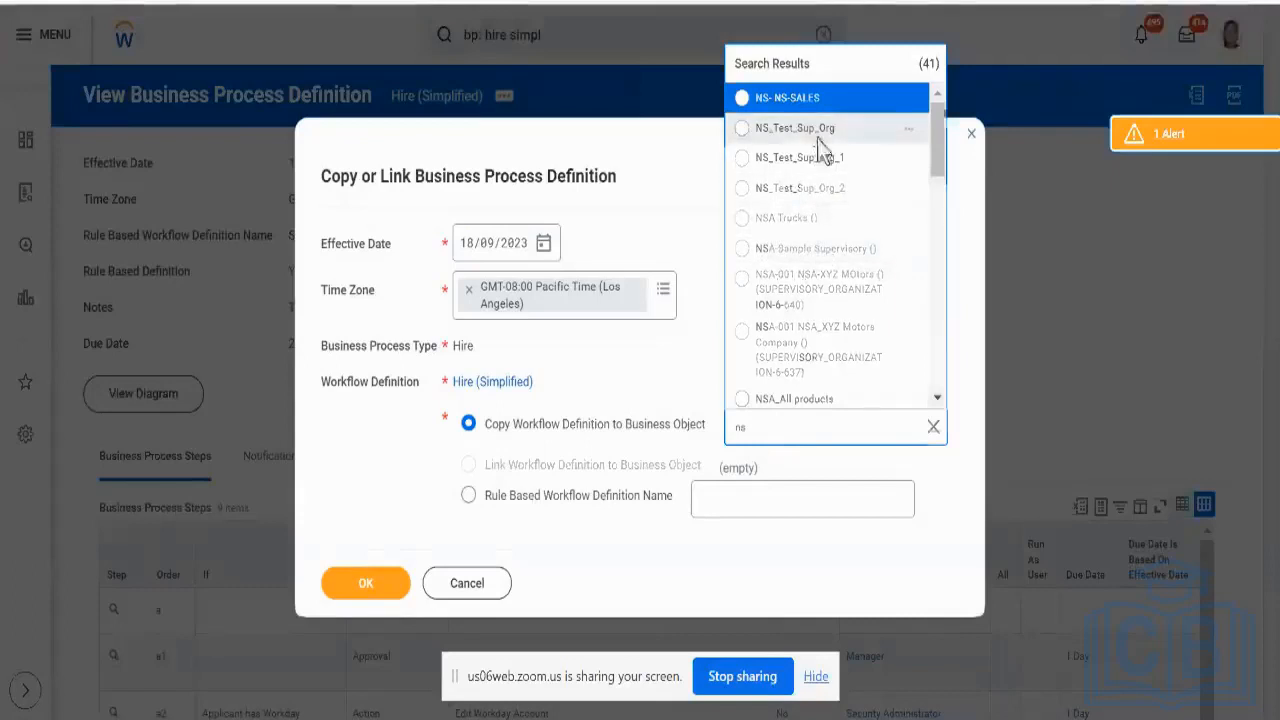
click(370, 596)
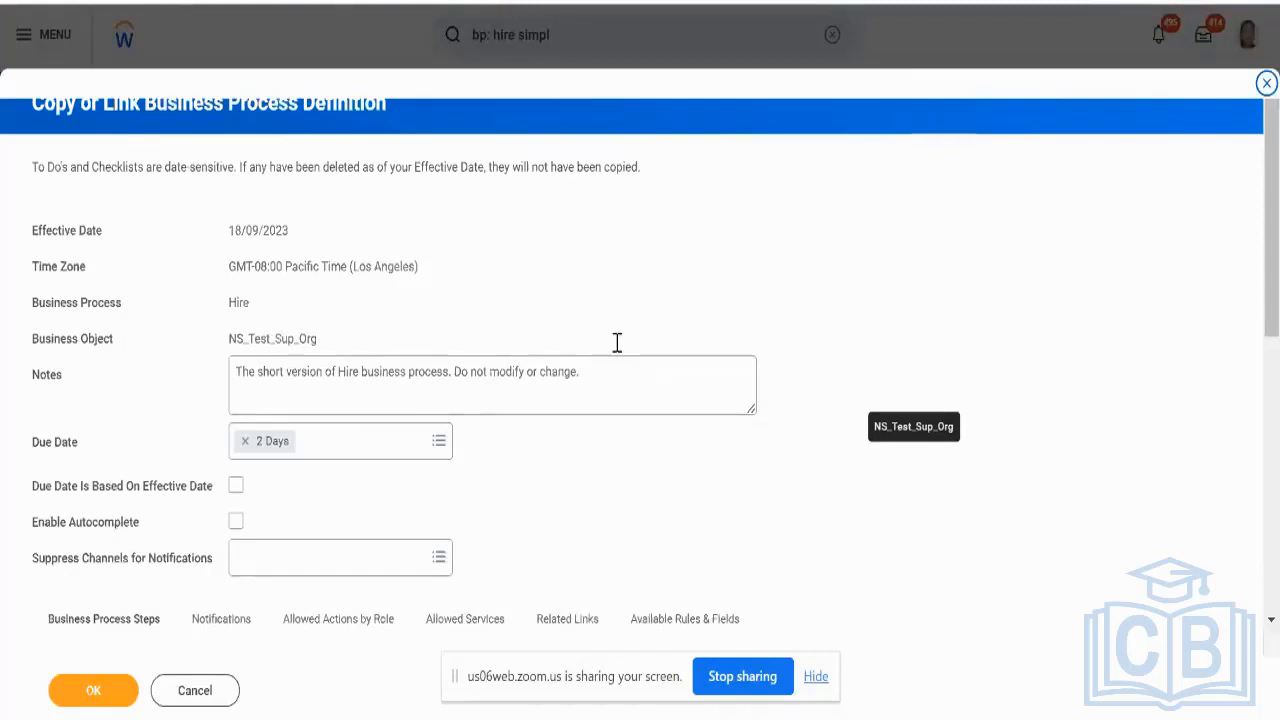
Step: Change the definition's notes to "The short version of NS_Test_Org" and submit the copy
scroll(614, 340, down, 2)
click(607, 146)
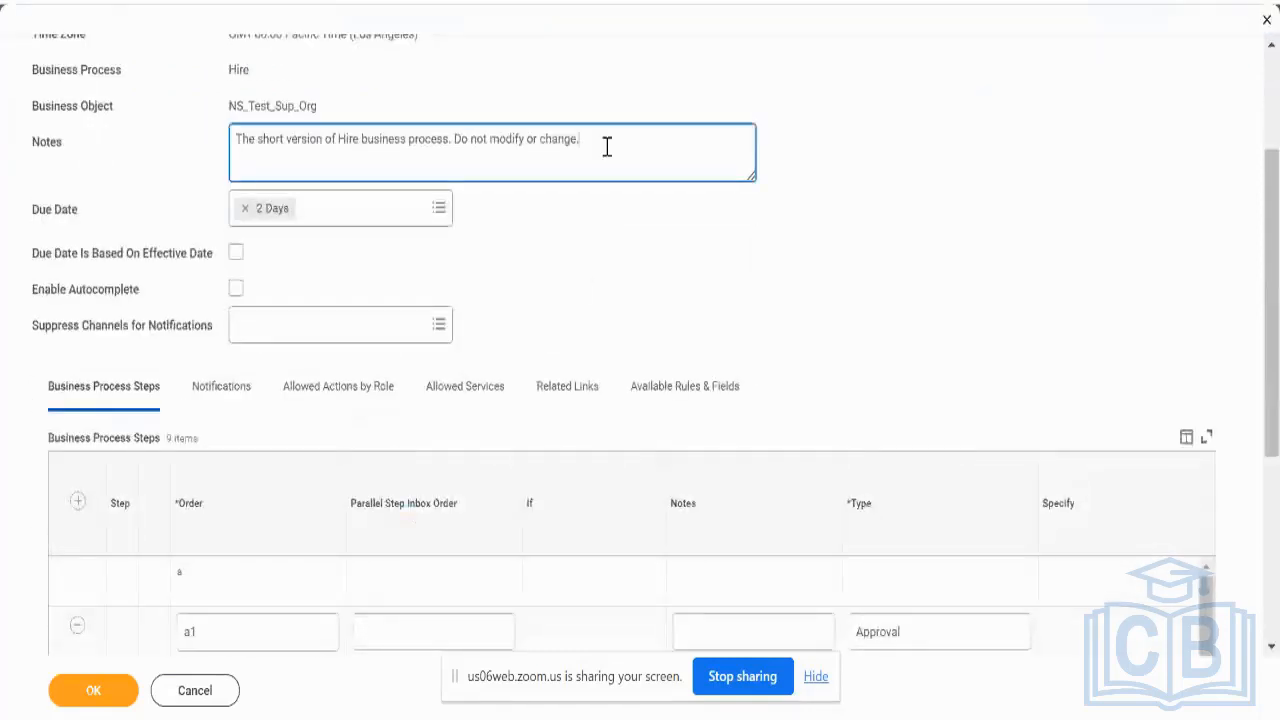
key(BackSpace)
key(BackSpace)
key(BackSpace)
key(BackSpace)
key(BackSpace)
key(BackSpace)
key(BackSpace)
key(BackSpace)
key(BackSpace)
key(BackSpace)
key(BackSpace)
key(BackSpace)
key(BackSpace)
key(BackSpace)
key(BackSpace)
key(BackSpace)
key(BackSpace)
key(BackSpace)
key(BackSpace)
key(BackSpace)
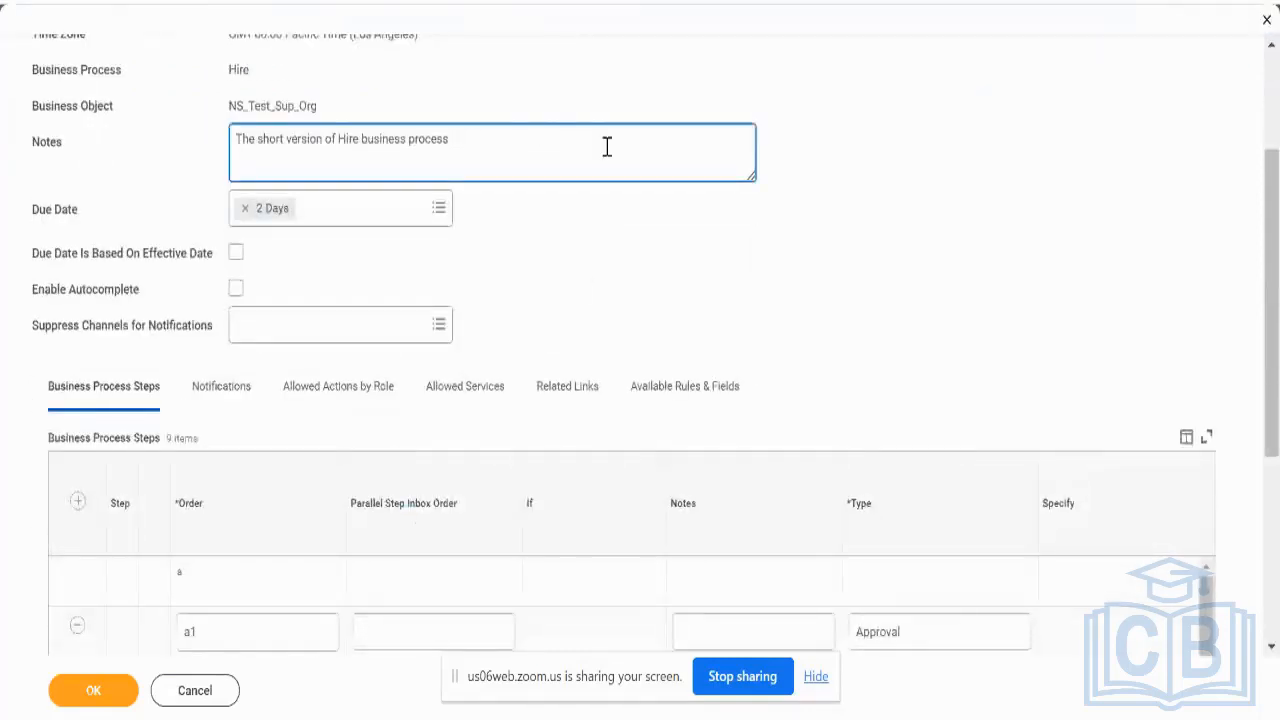
key(BackSpace)
key(BackSpace)
key(BackSpace)
key(BackSpace)
key(BackSpace)
key(BackSpace)
key(BackSpace)
key(BackSpace)
key(BackSpace)
key(BackSpace)
key(BackSpace)
key(BackSpace)
key(BackSpace)
key(BackSpace)
text(NS_Test_Org)
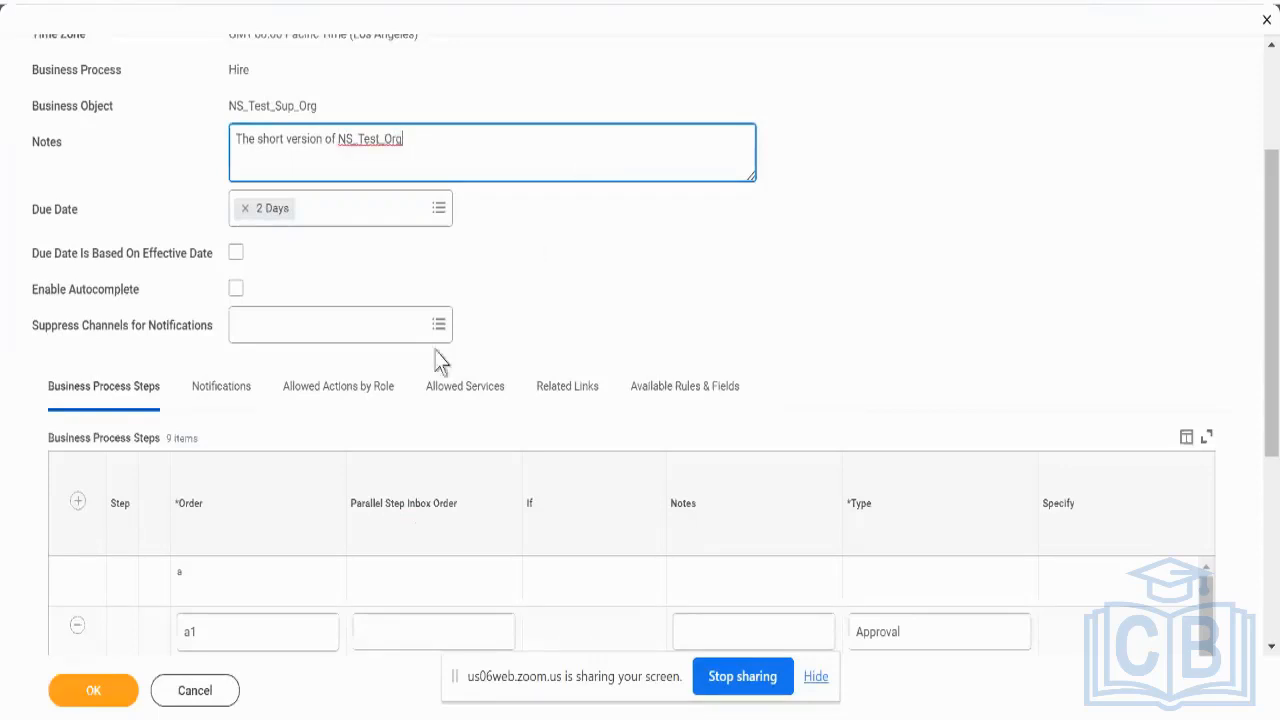
click(118, 692)
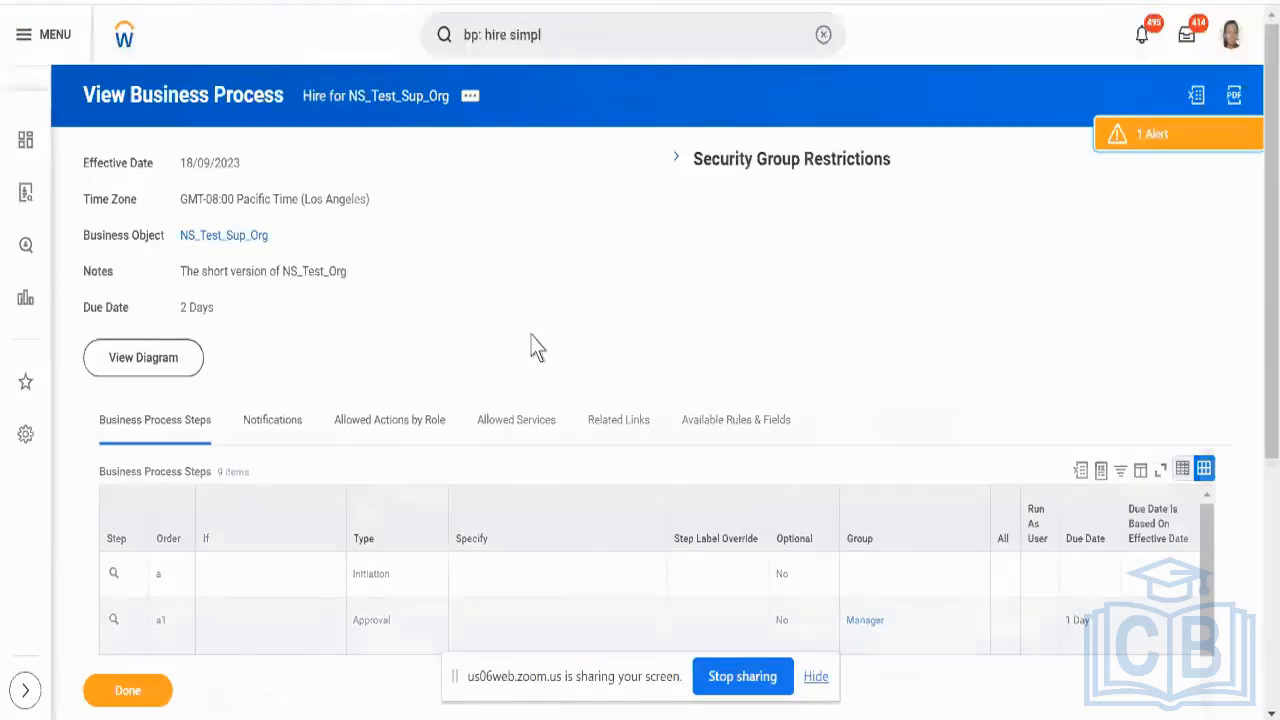
Step: Review the business process steps of the copied Hire definition for NS_Test_Sup_Org
scroll(534, 346, down, 3)
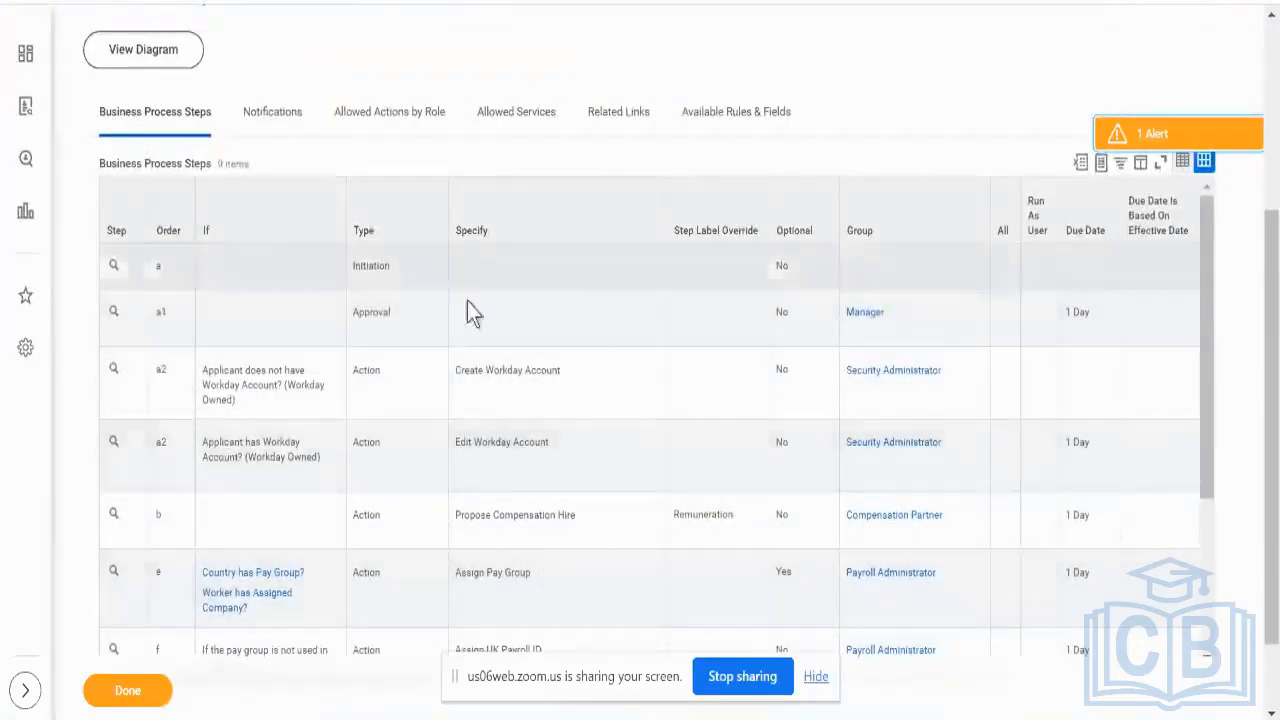
scroll(641, 437, down, 3)
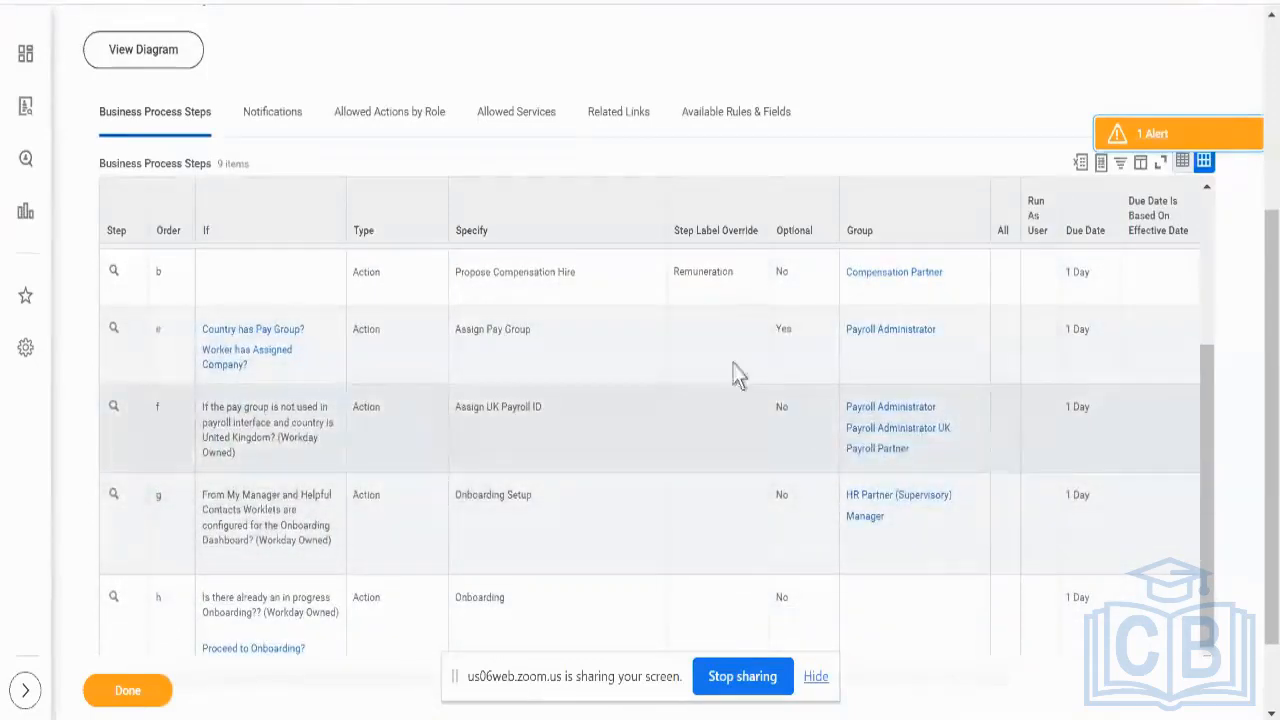
scroll(728, 362, up, 3)
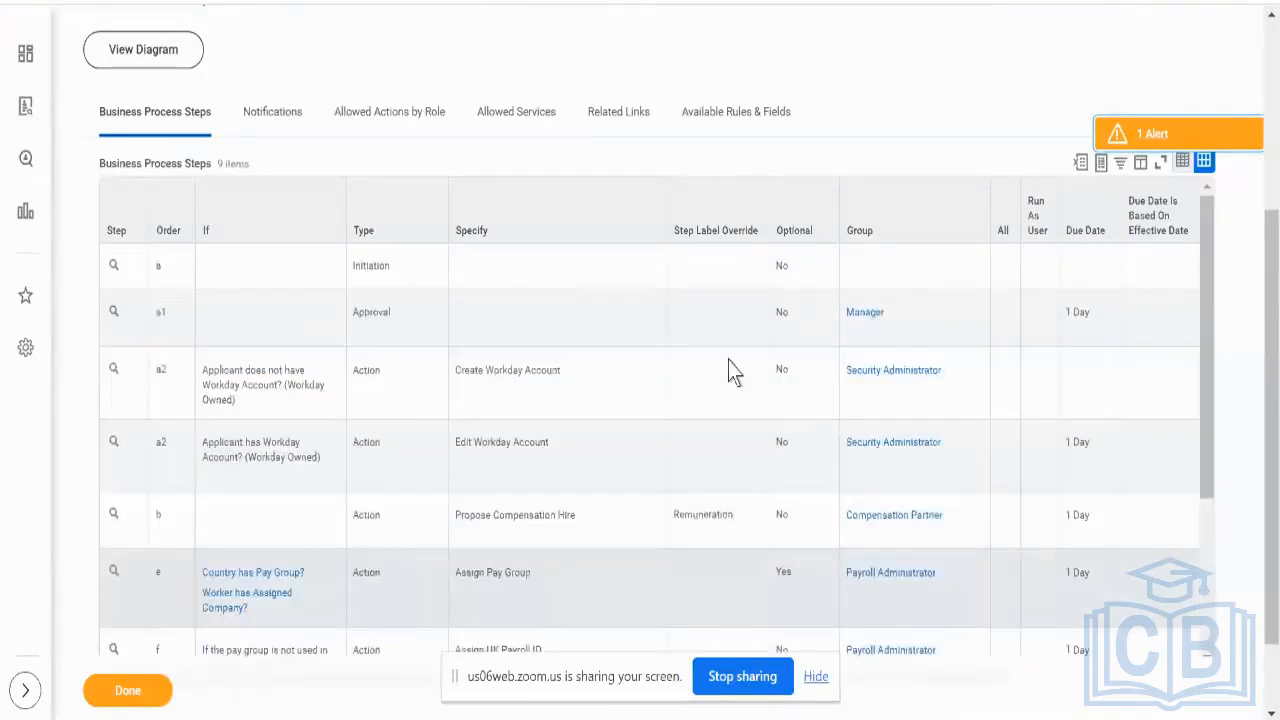
scroll(343, 108, up, 4)
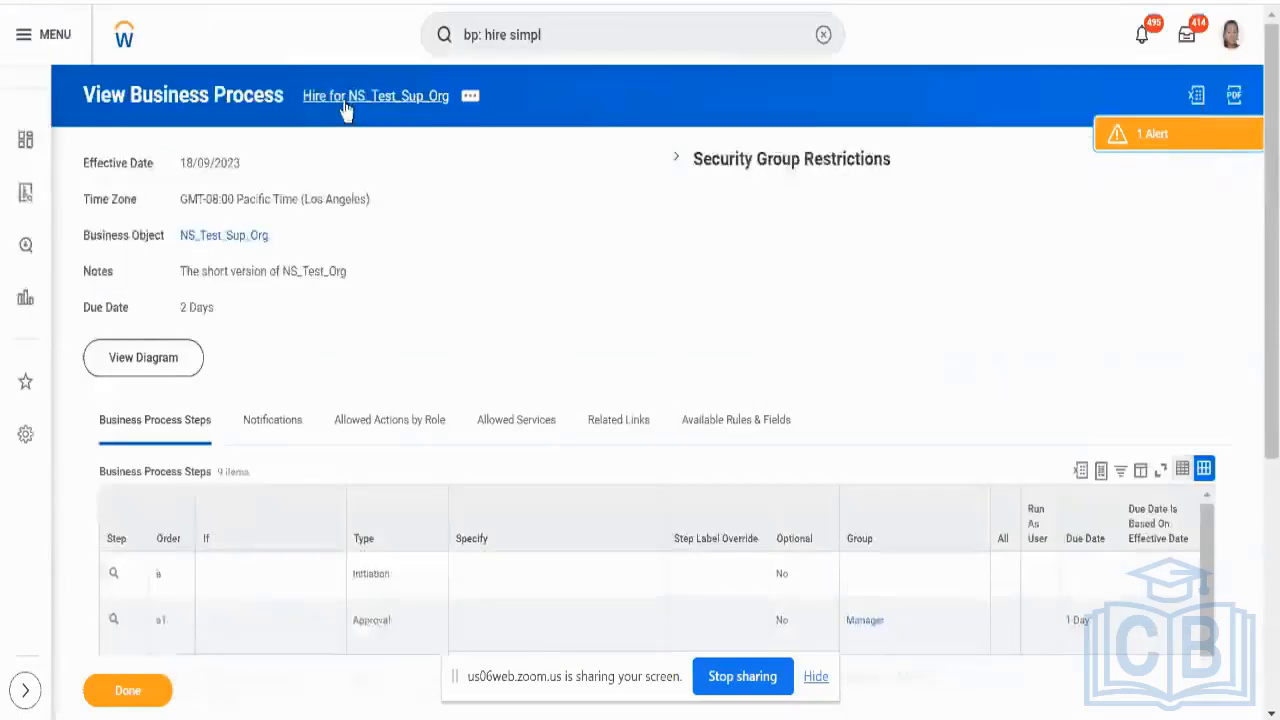
Step: Open the NS_Test_Sup_Org supervisory organization and view its staffing information
right_click(224, 240)
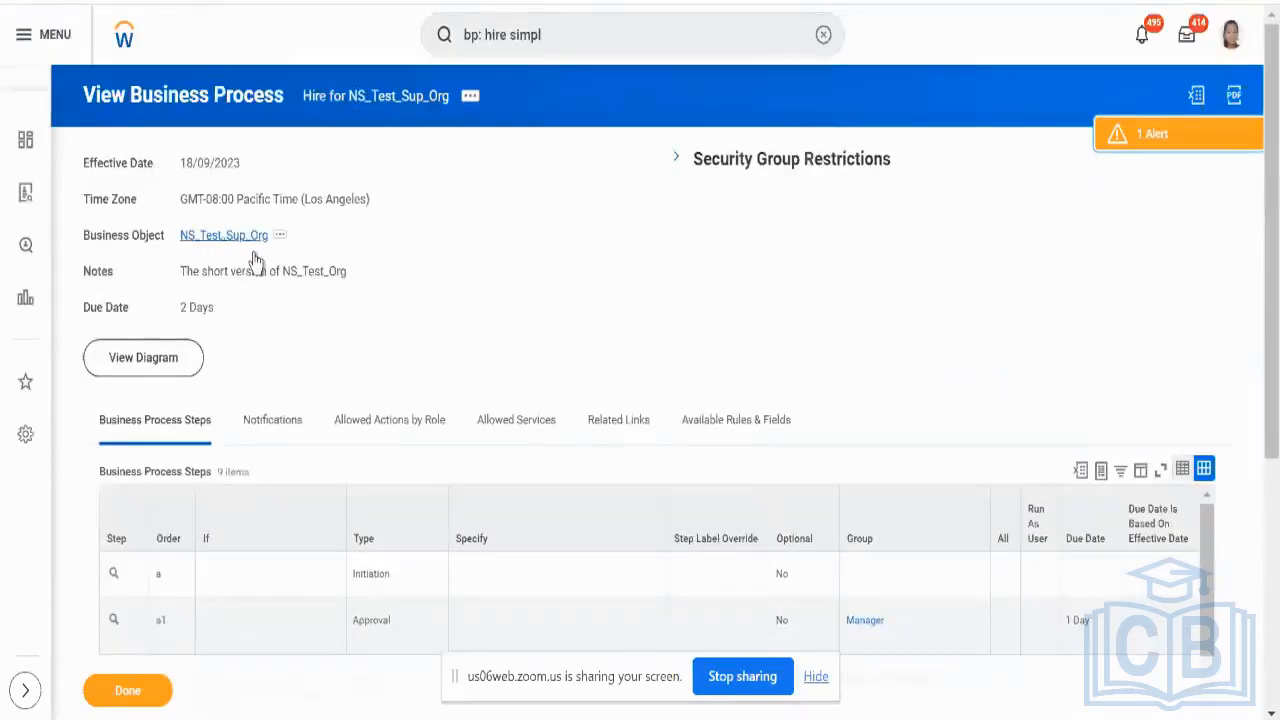
click(258, 258)
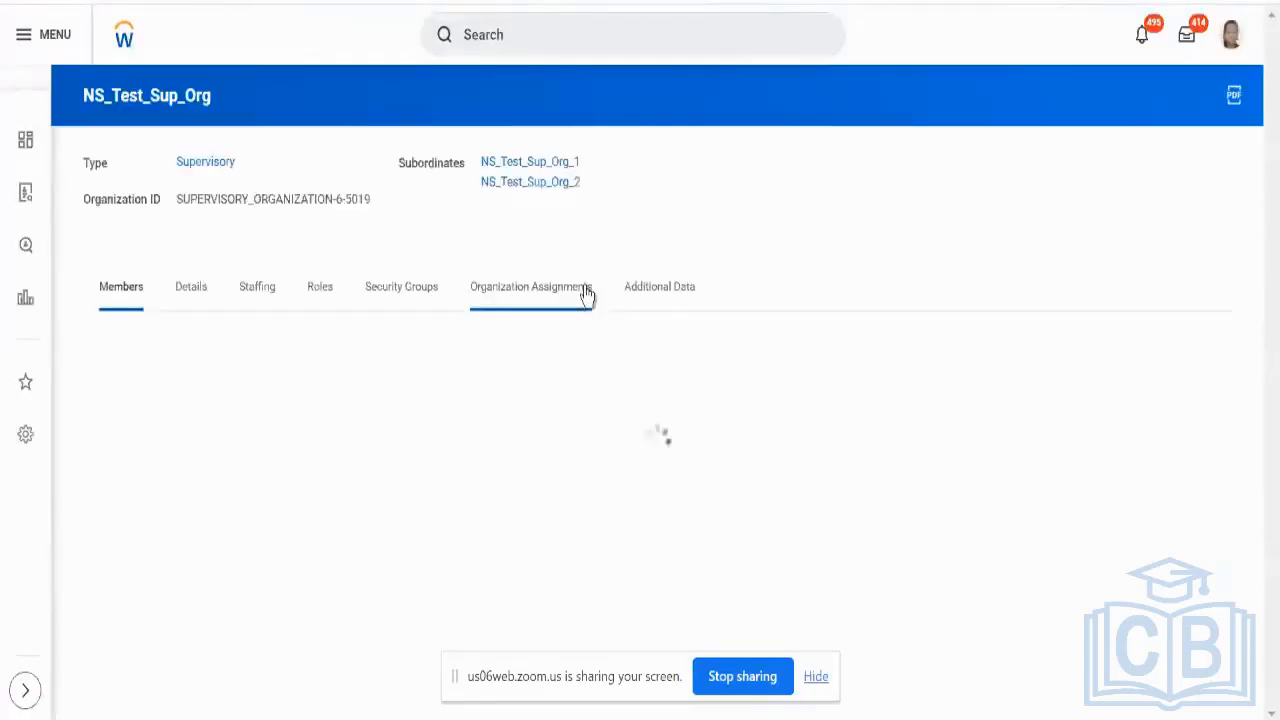
click(250, 300)
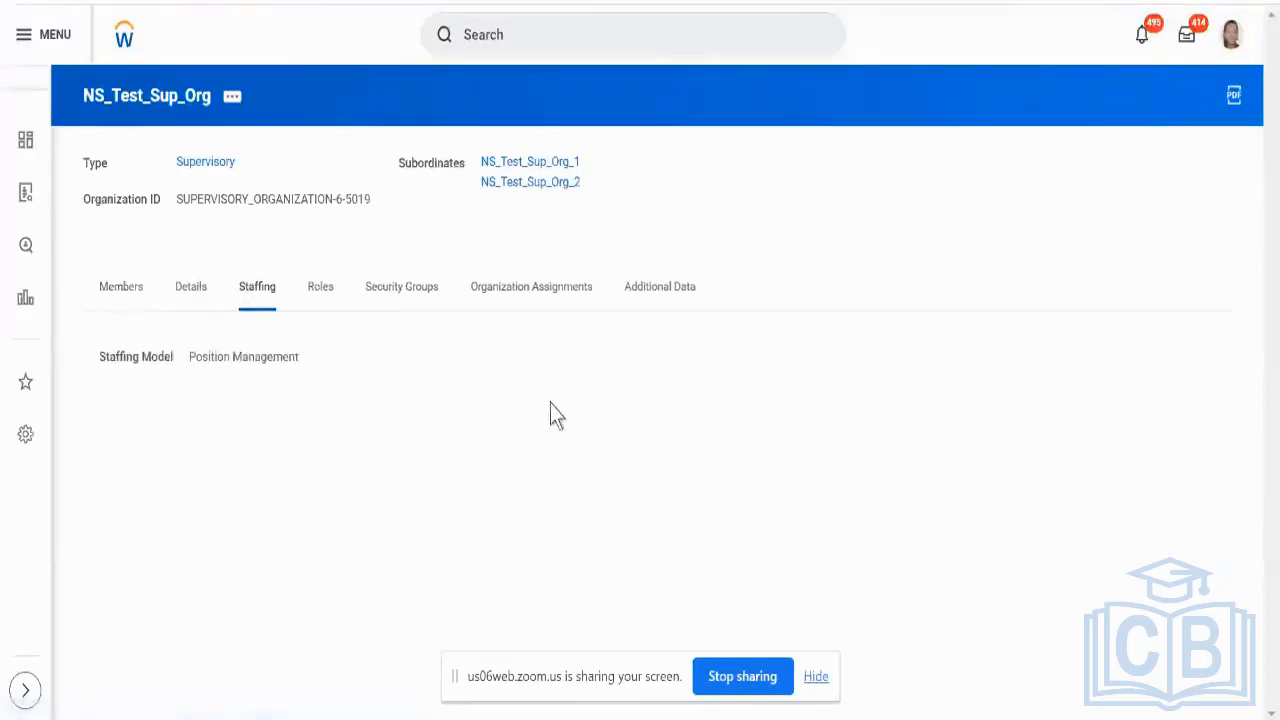
Step: Examine the assignable roles of NS_Test_Sup_Org and who they are assigned to
click(315, 318)
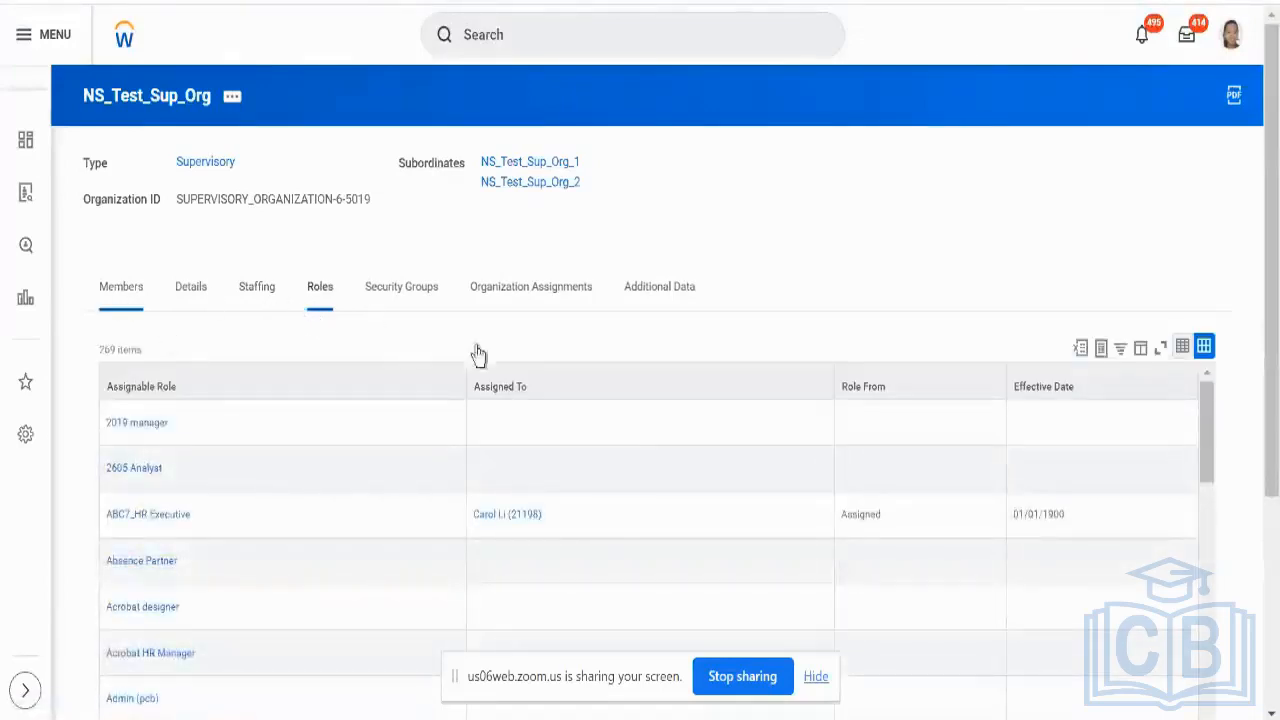
scroll(525, 375, down, 3)
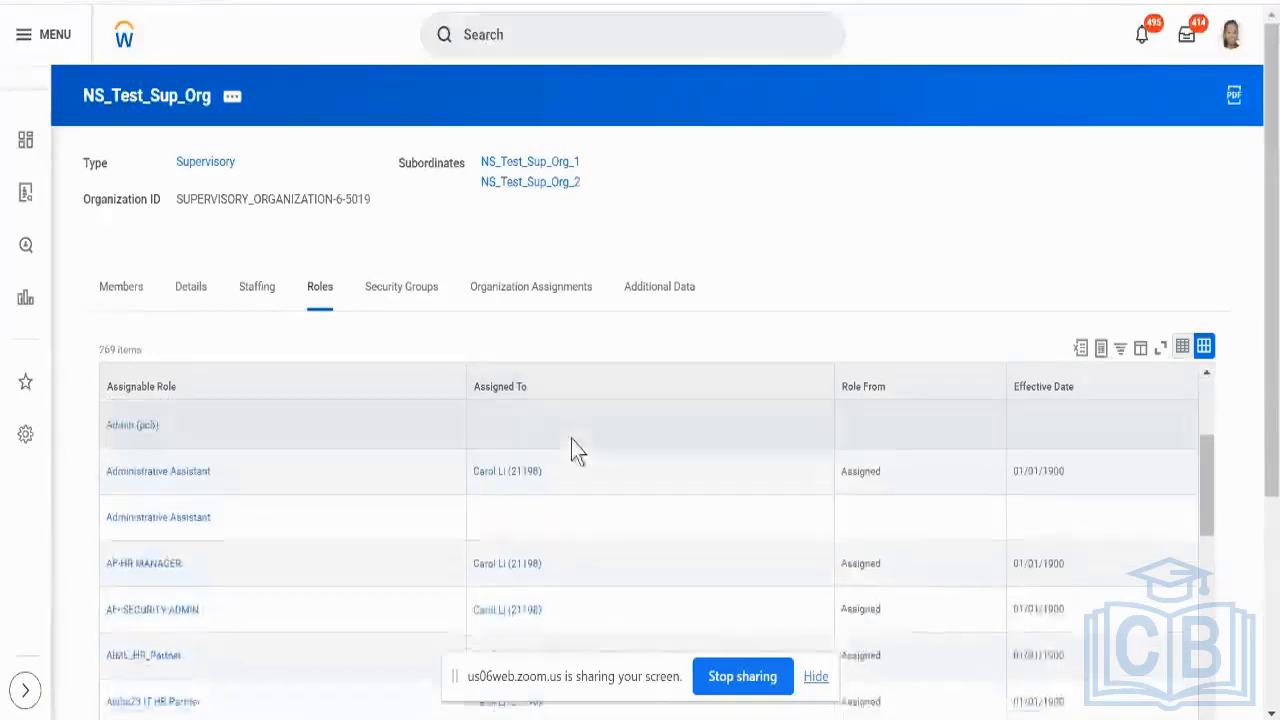
scroll(571, 449, down, 2)
scroll(571, 439, down, 3)
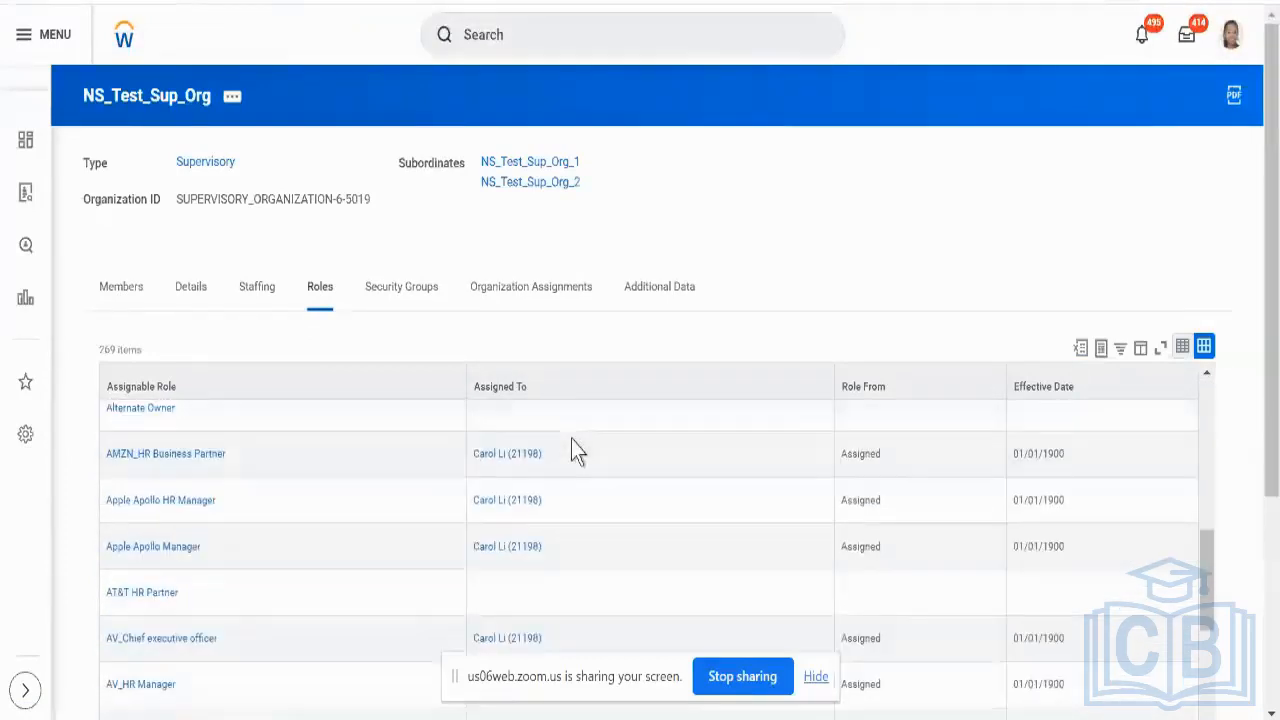
scroll(659, 352, down, 1)
scroll(702, 440, down, 10)
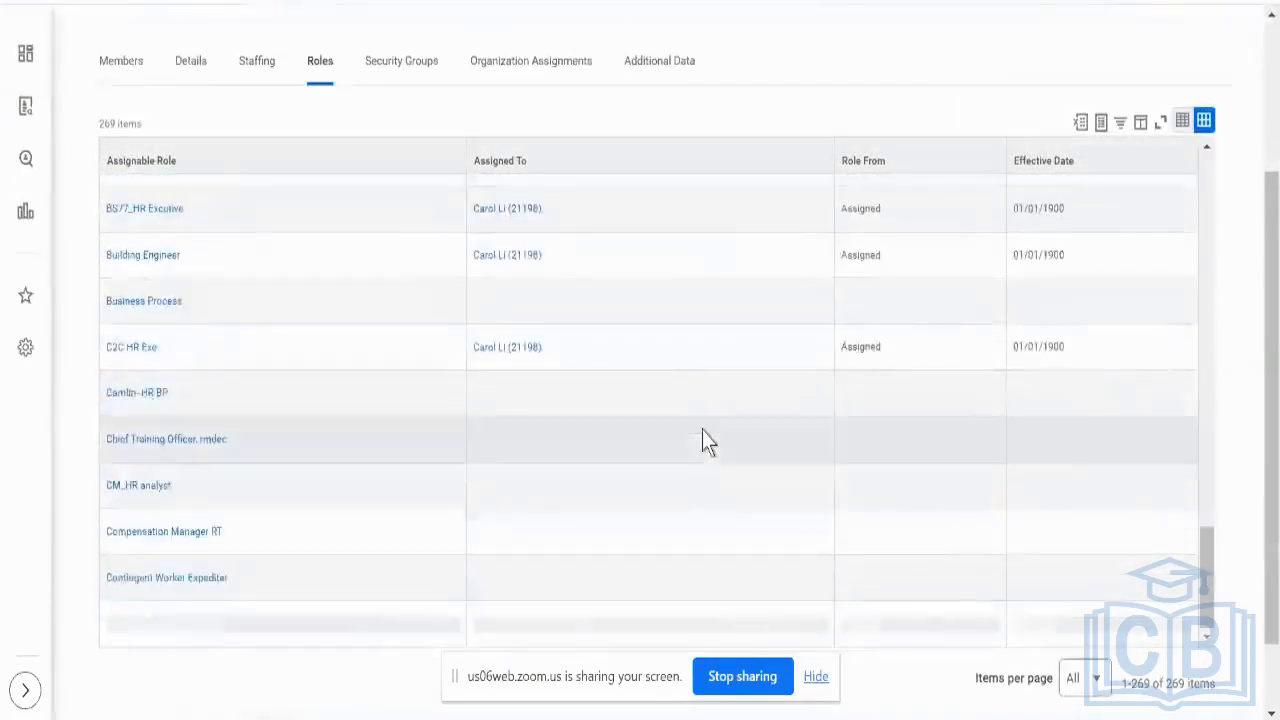
scroll(702, 430, down, 2)
scroll(633, 360, up, 3)
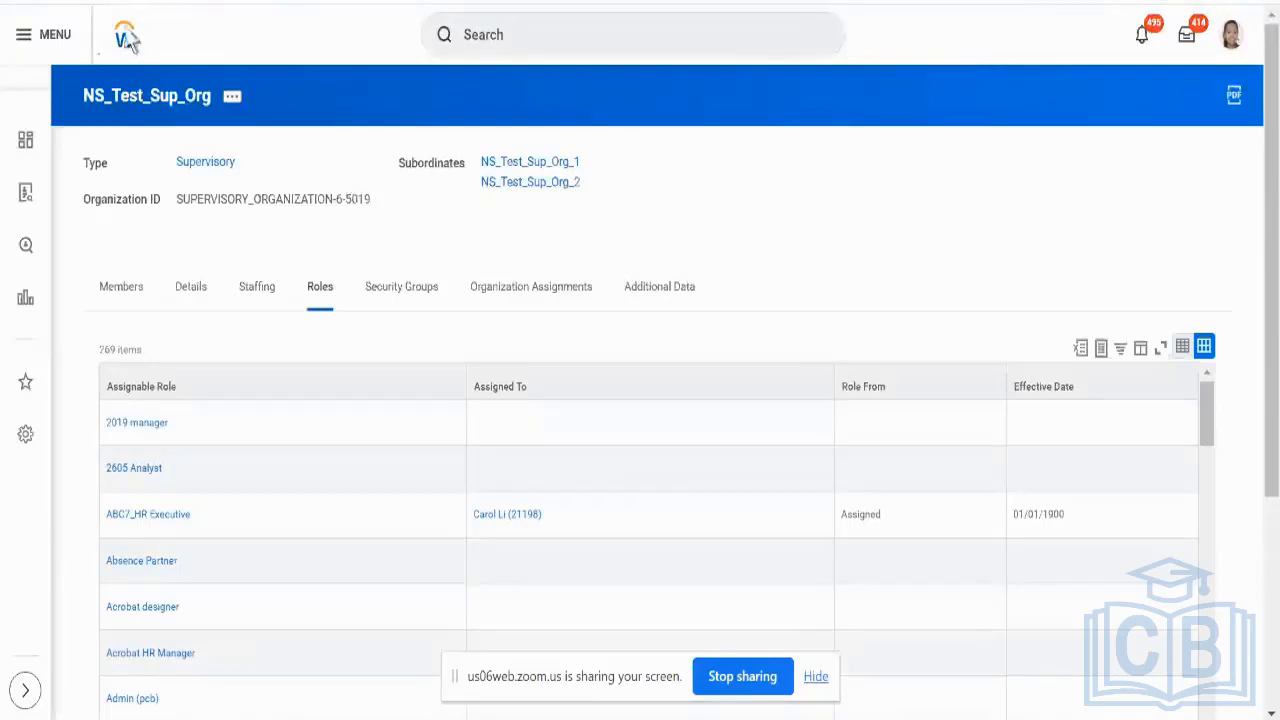
Step: Compare NS_Test_Sup_Org's staffing with another supervisory organization's positions without job requisition and its in-progress position and staffing actions
click(256, 290)
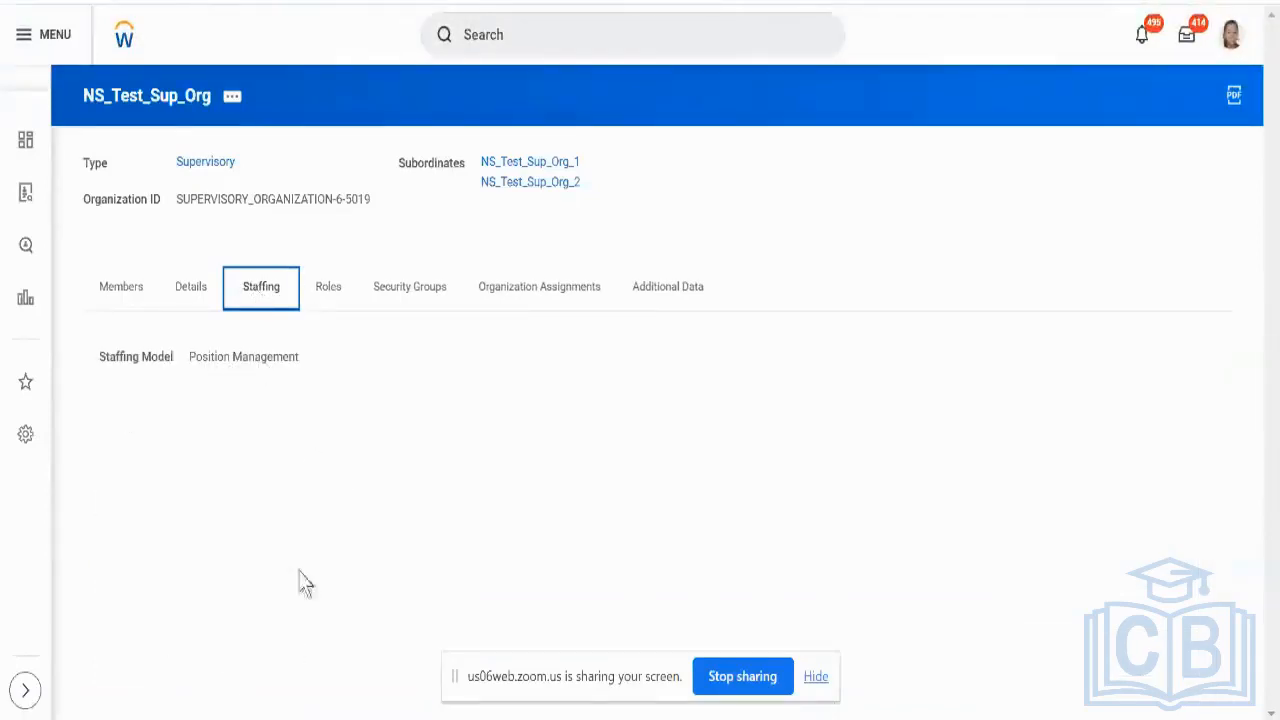
click(247, 430)
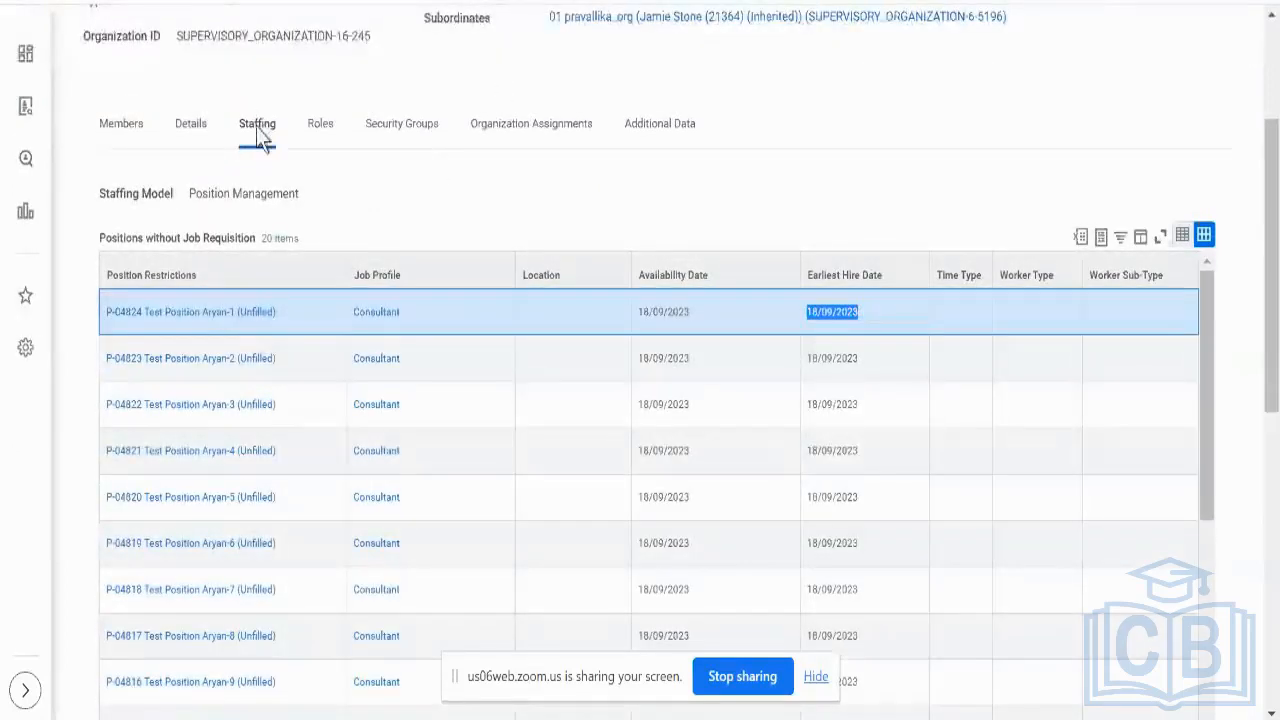
double_click(190, 237)
triple_click(190, 237)
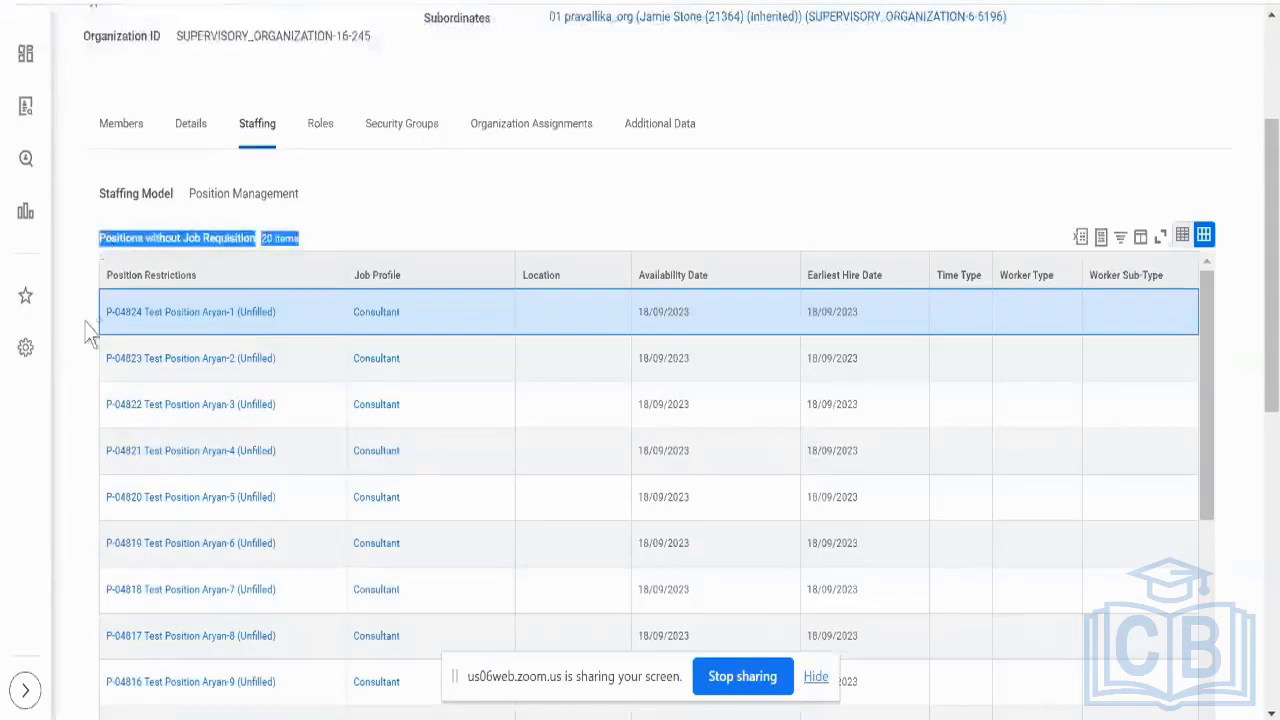
scroll(88, 333, down, 5)
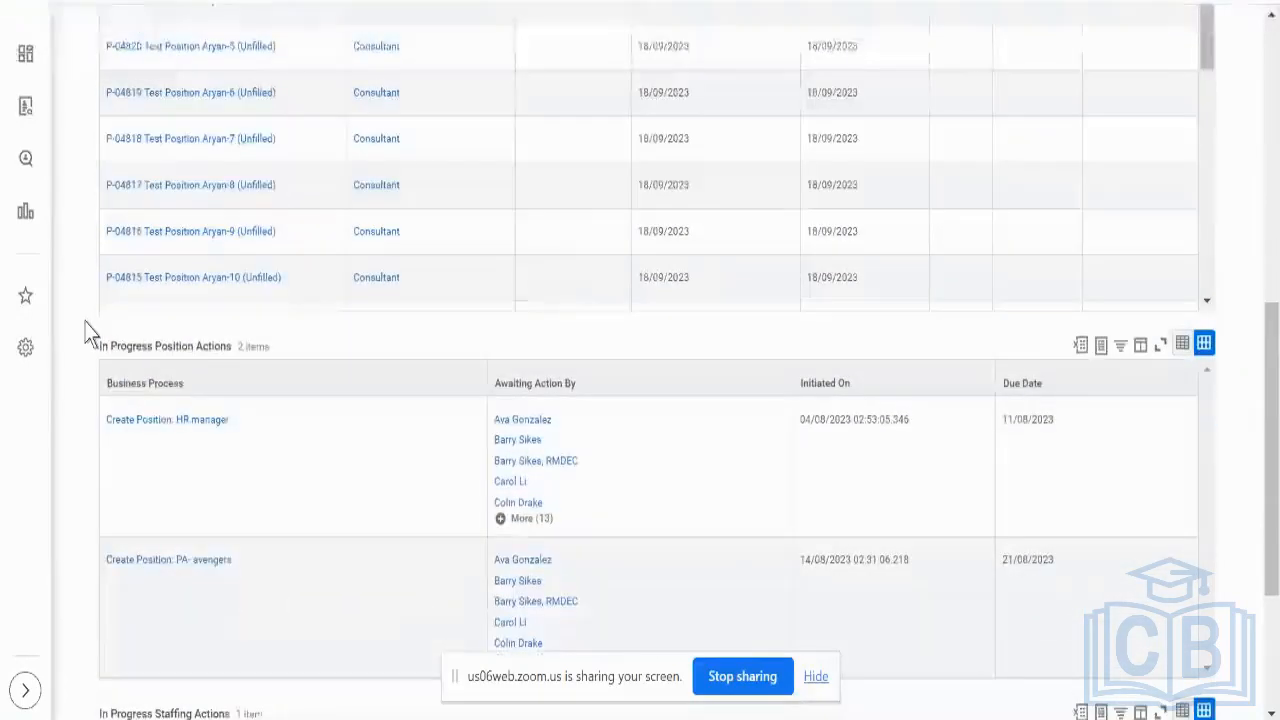
scroll(88, 333, down, 2)
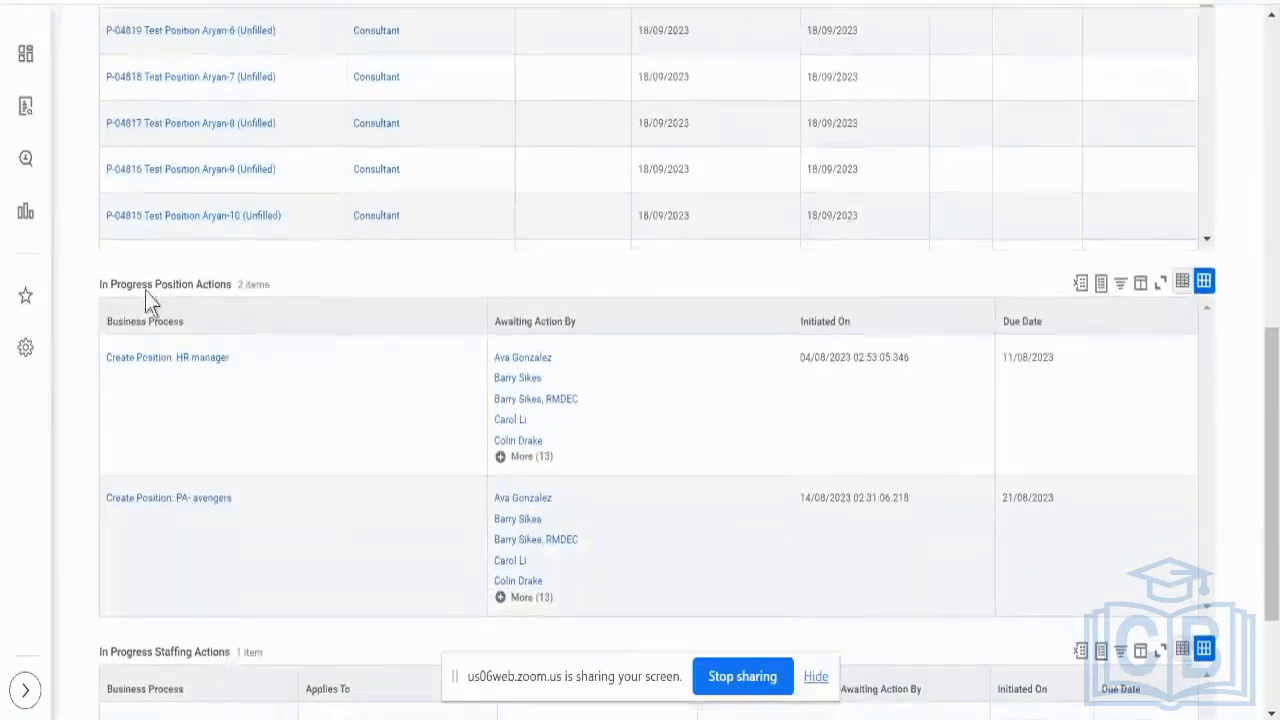
triple_click(150, 285)
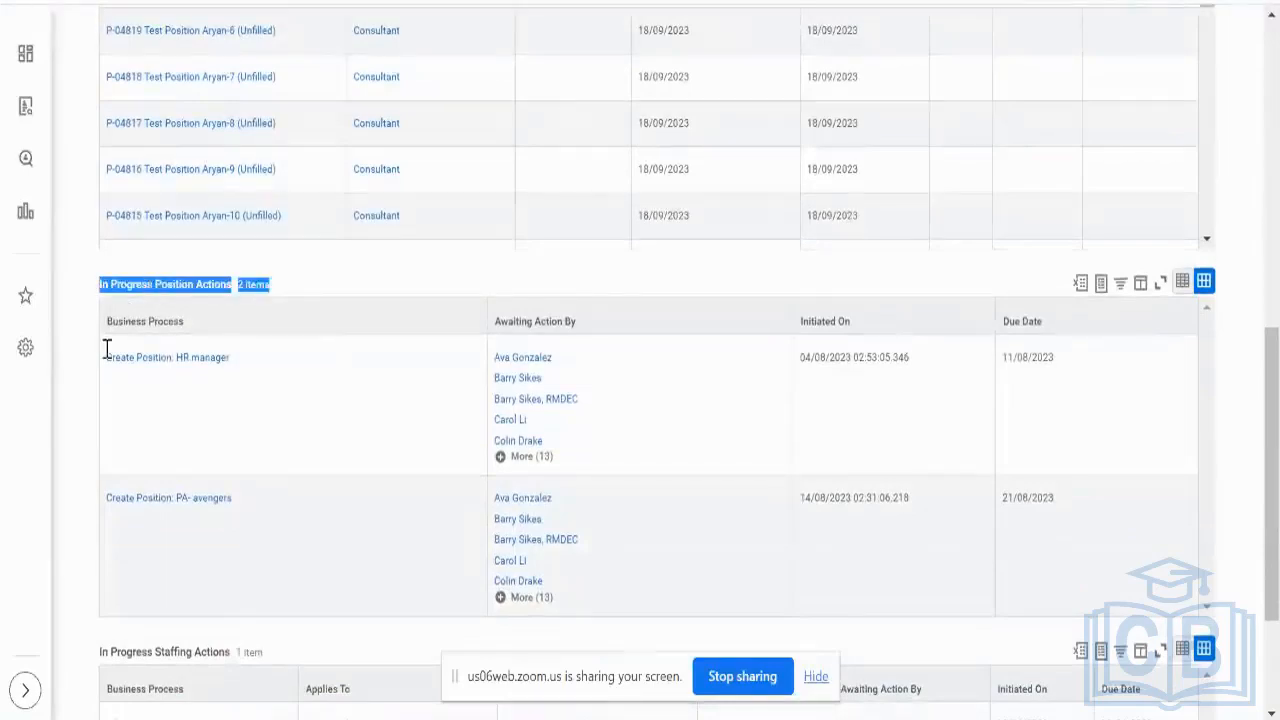
scroll(85, 415, down, 1)
scroll(86, 414, down, 3)
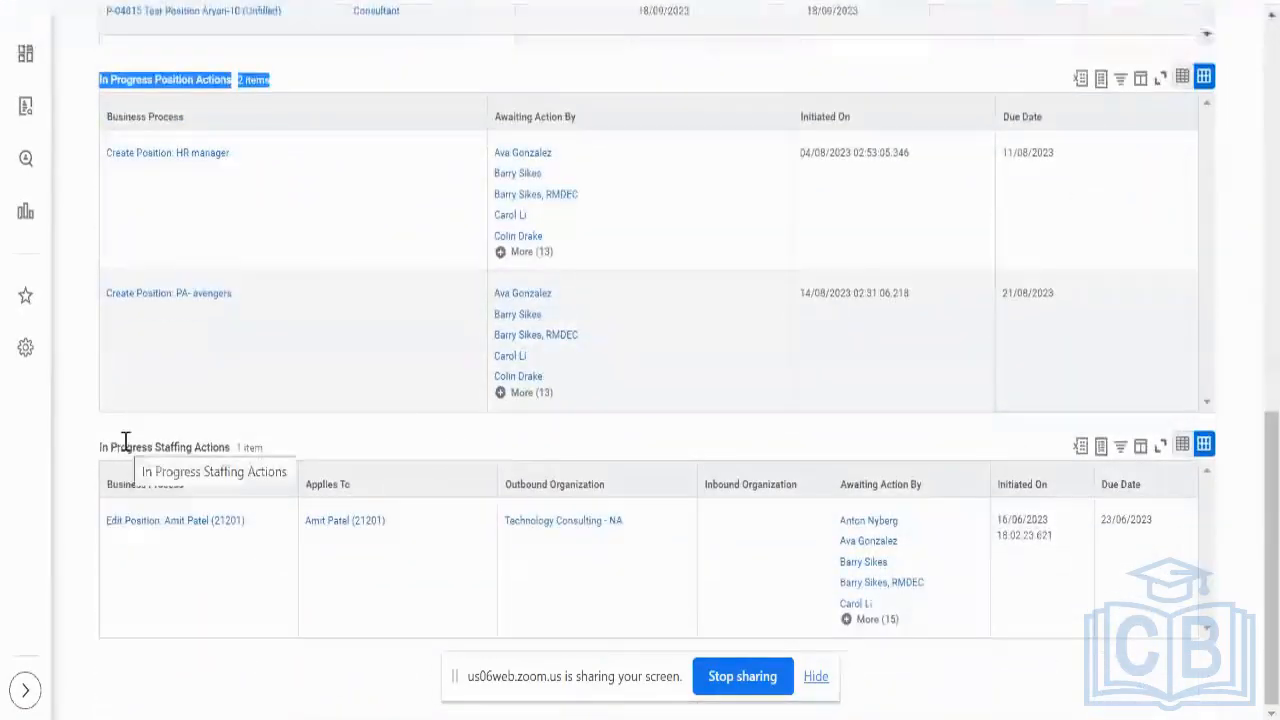
scroll(126, 443, up, 9)
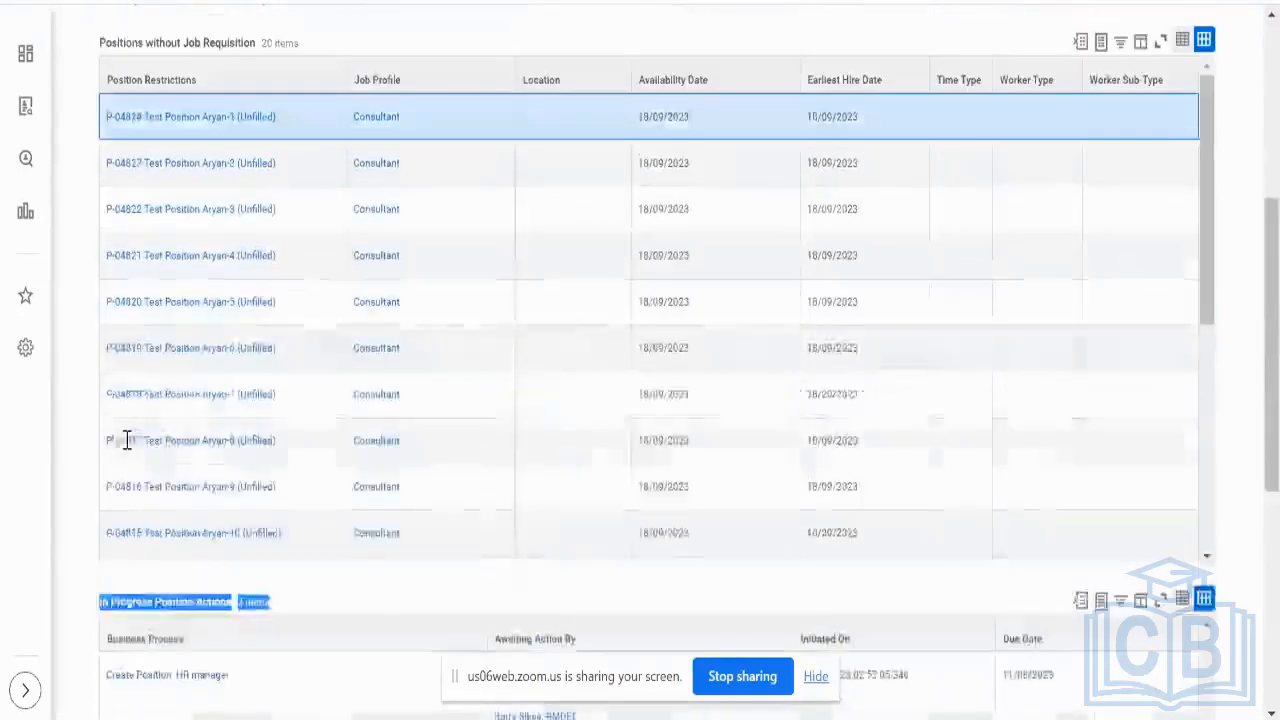
scroll(168, 138, up, 7)
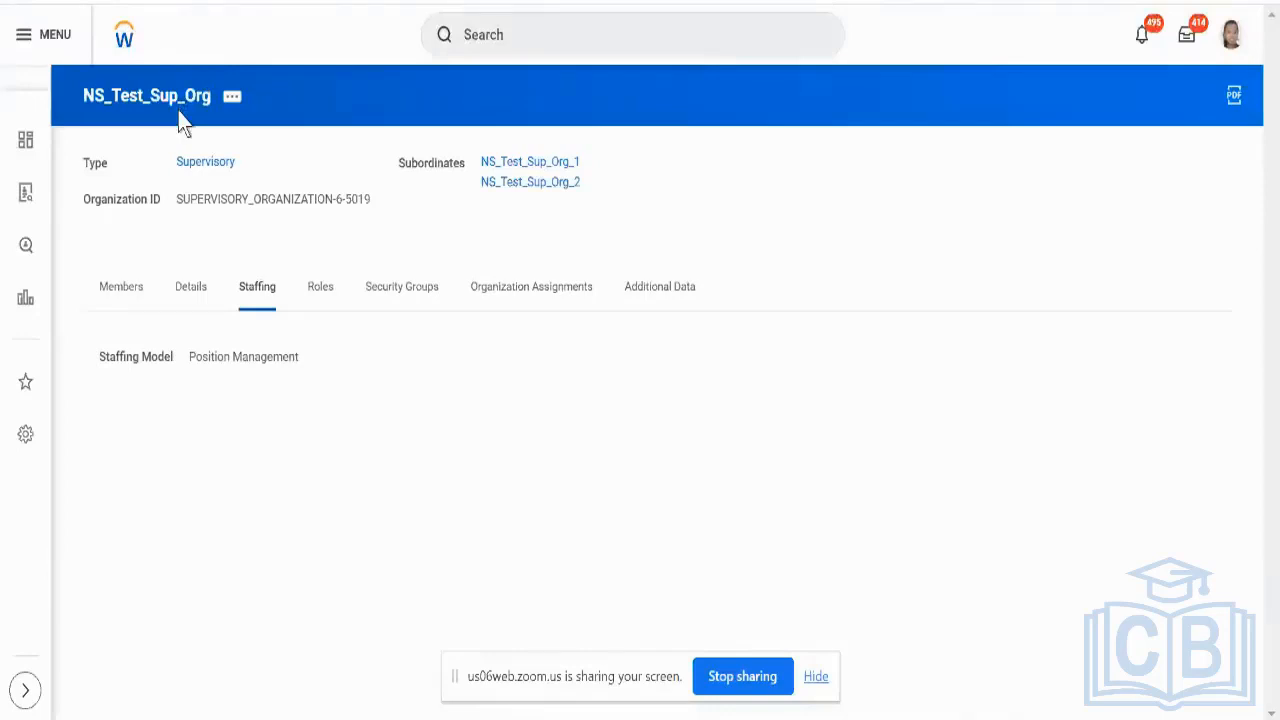
Step: Look through the related actions of NS_Test_Sup_Org for the staffing actions and start creating a position in that organization
click(232, 100)
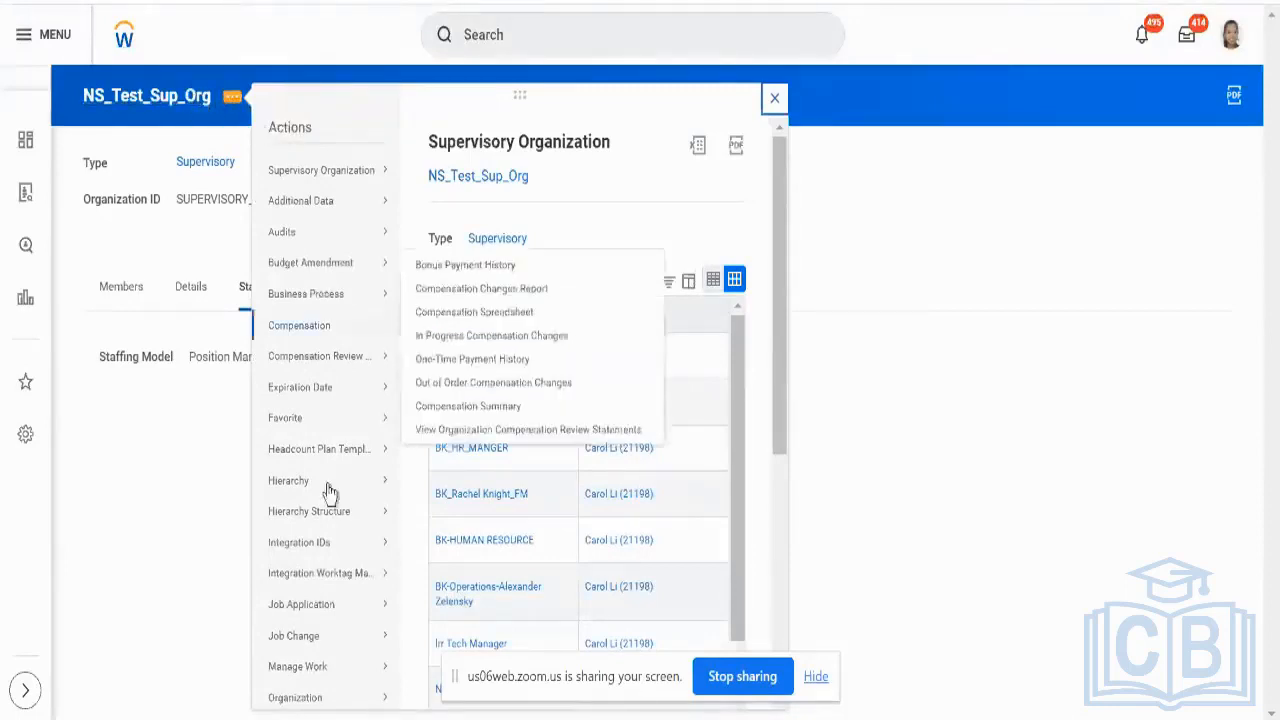
mouse_move(343, 705)
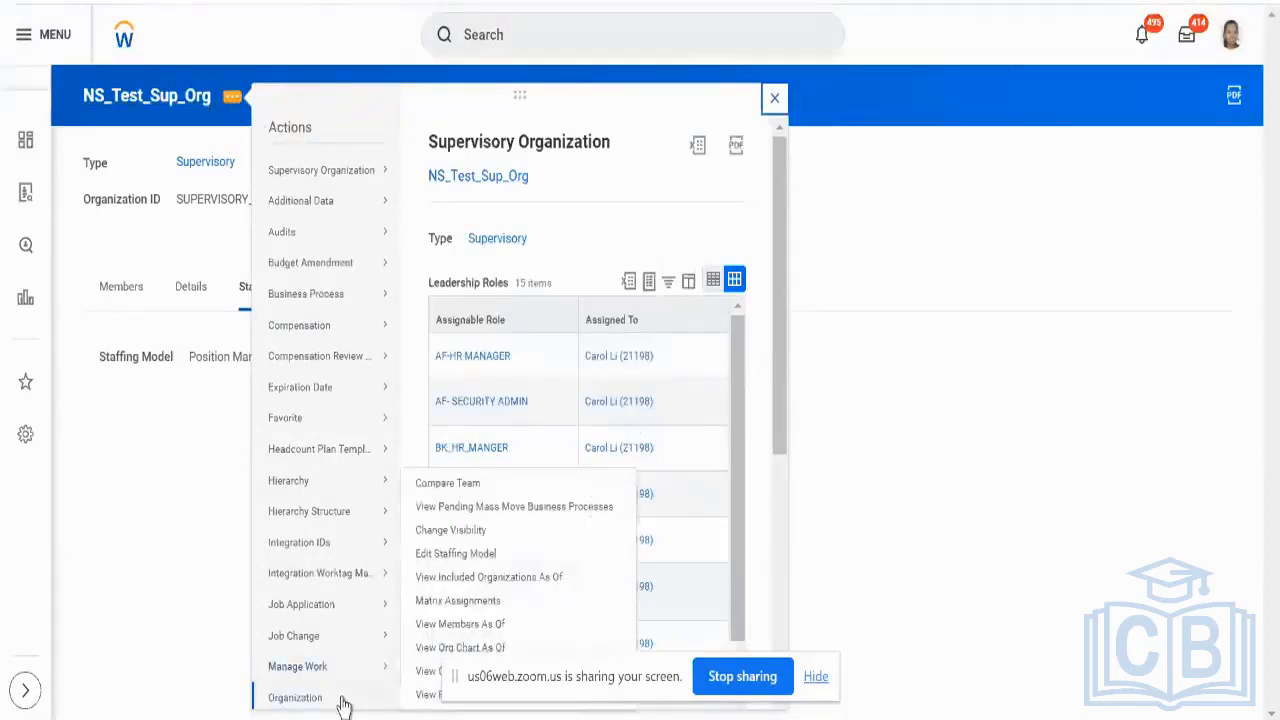
scroll(343, 700, down, 4)
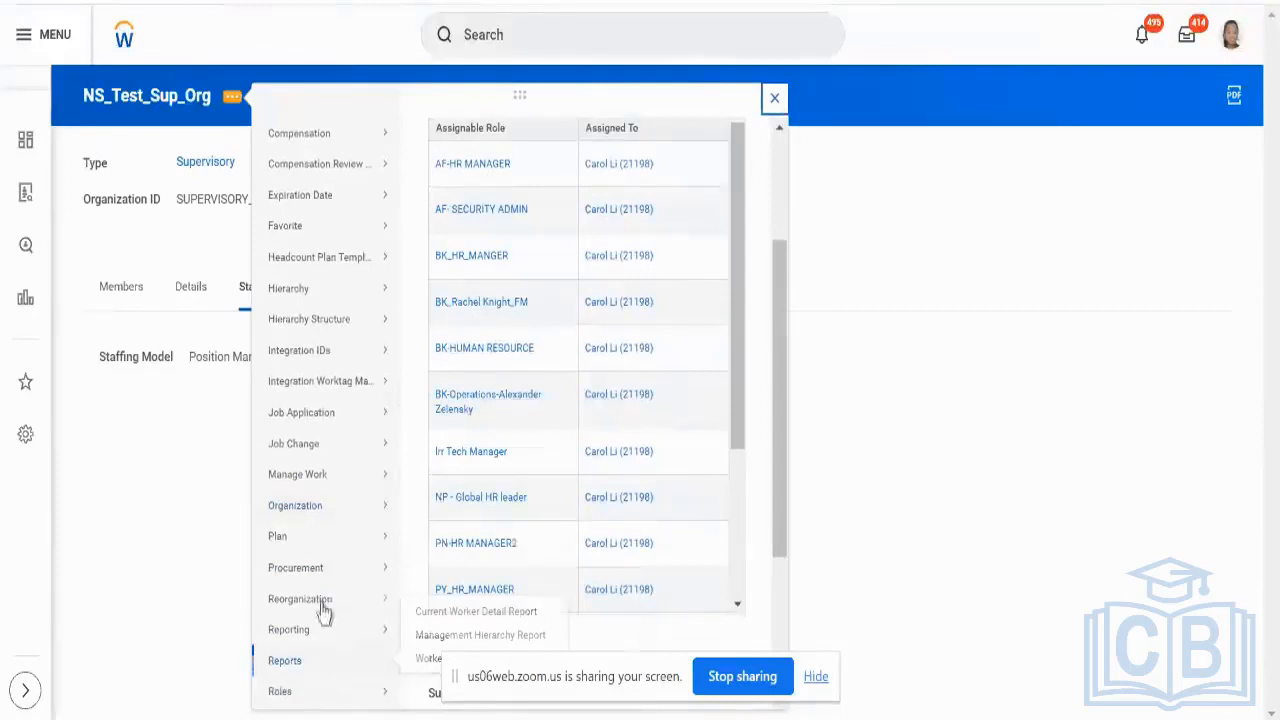
mouse_move(323, 608)
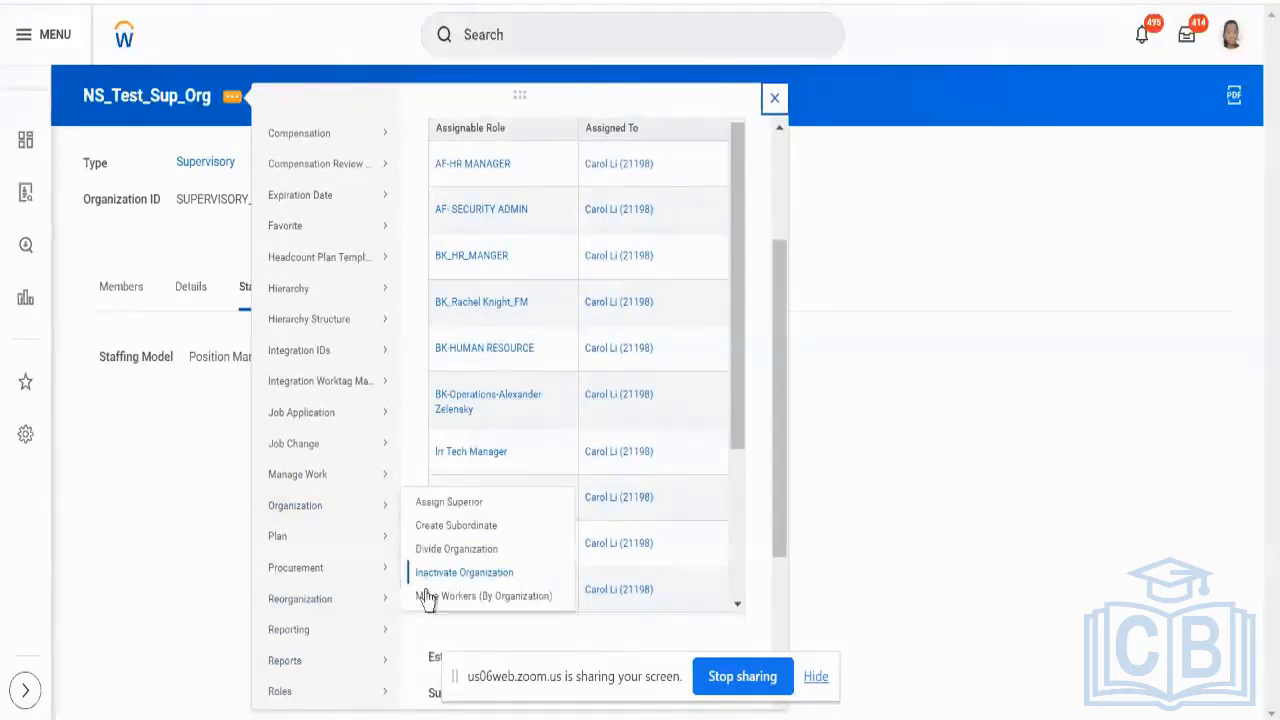
mouse_move(349, 511)
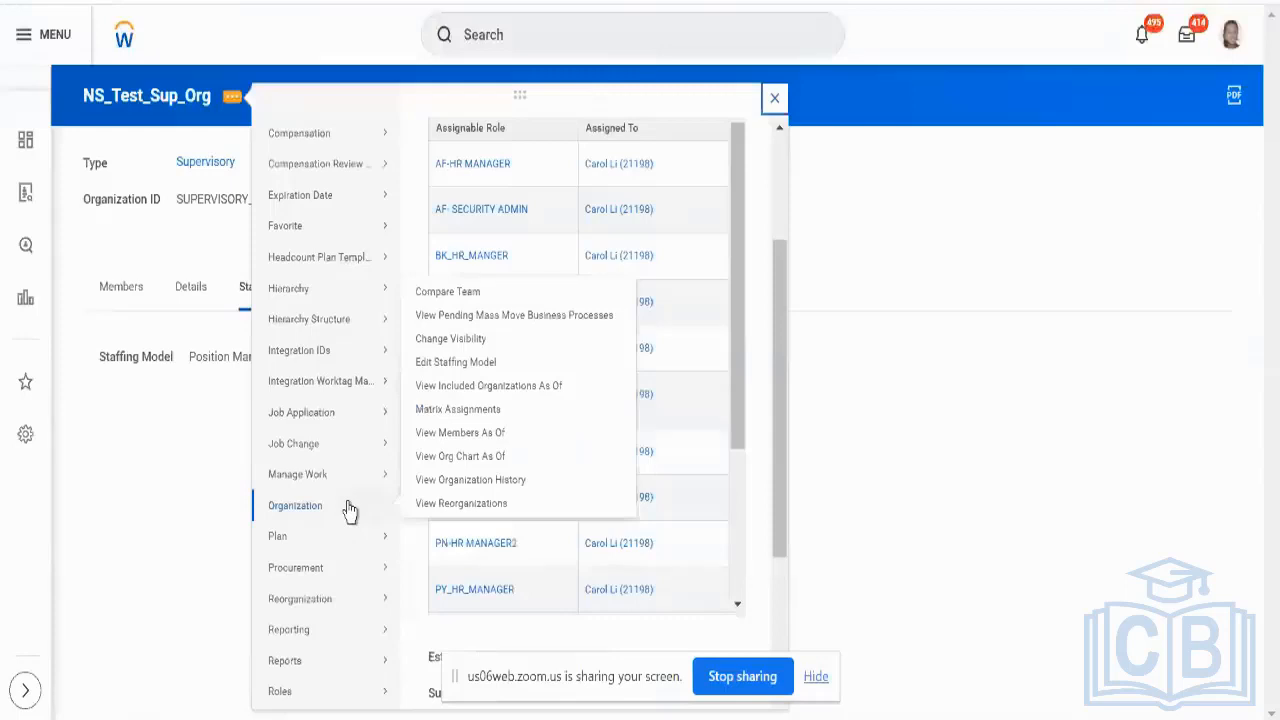
mouse_move(349, 459)
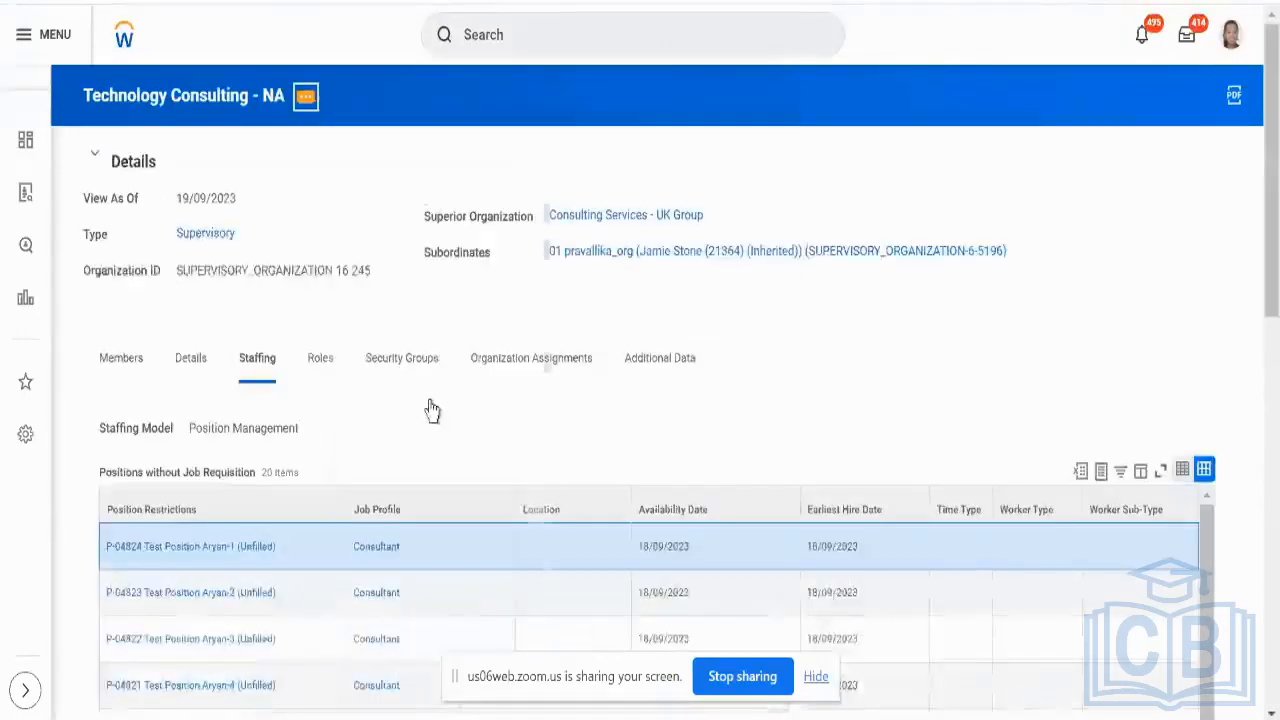
scroll(429, 408, down, 5)
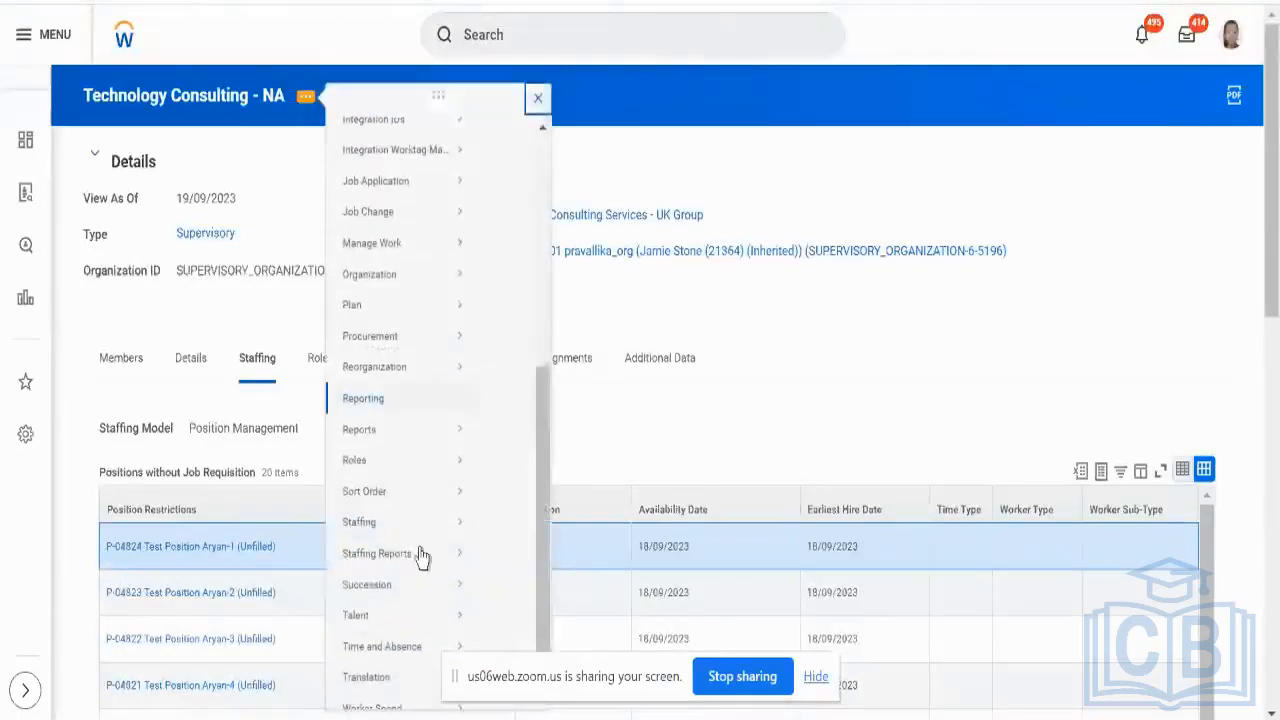
mouse_move(420, 545)
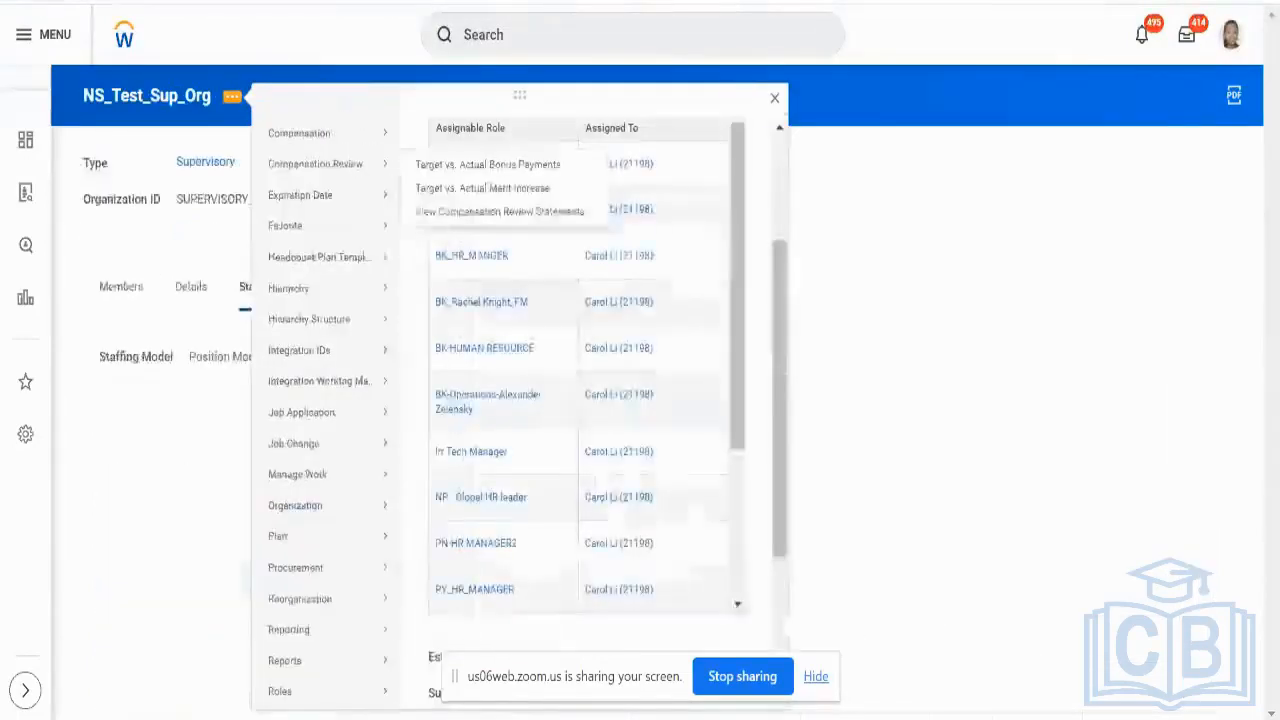
mouse_move(337, 575)
scroll(337, 580, down, 3)
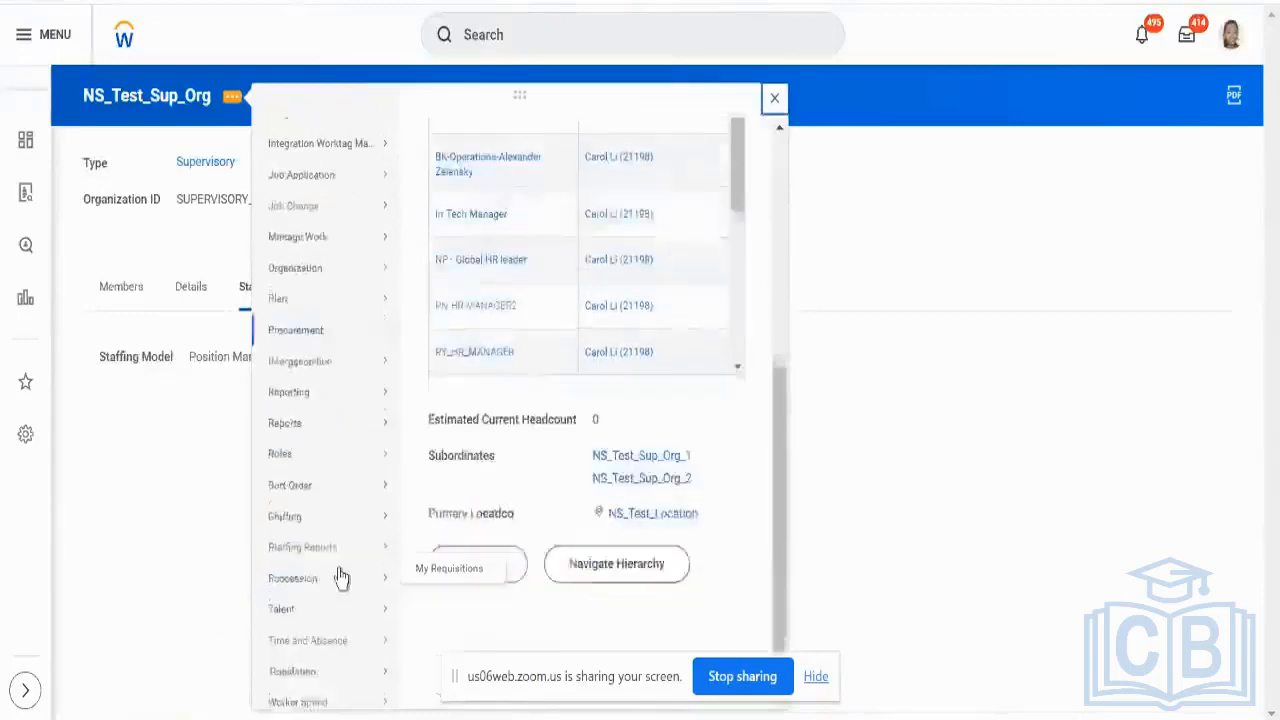
mouse_move(320, 527)
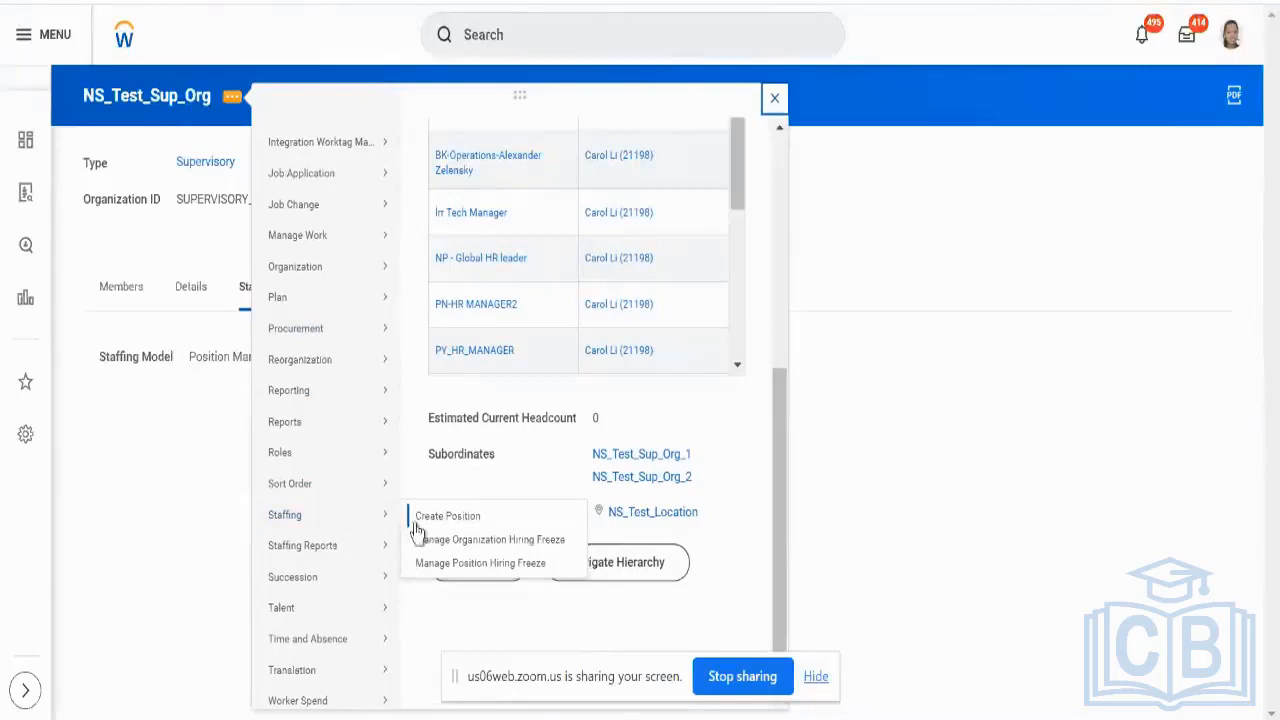
click(423, 526)
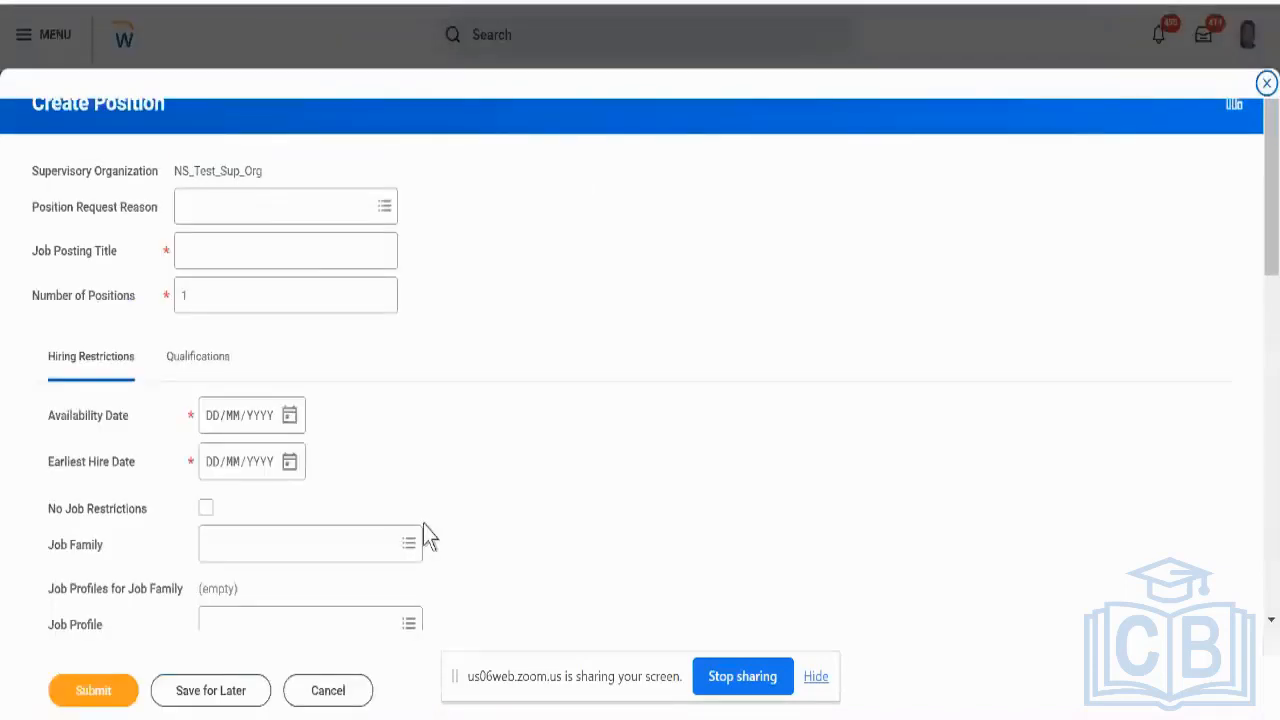
Step: Set the position request reason to Position Request > Staff New Project, fill in the job posting title, and request 2 positions
triple_click(162, 259)
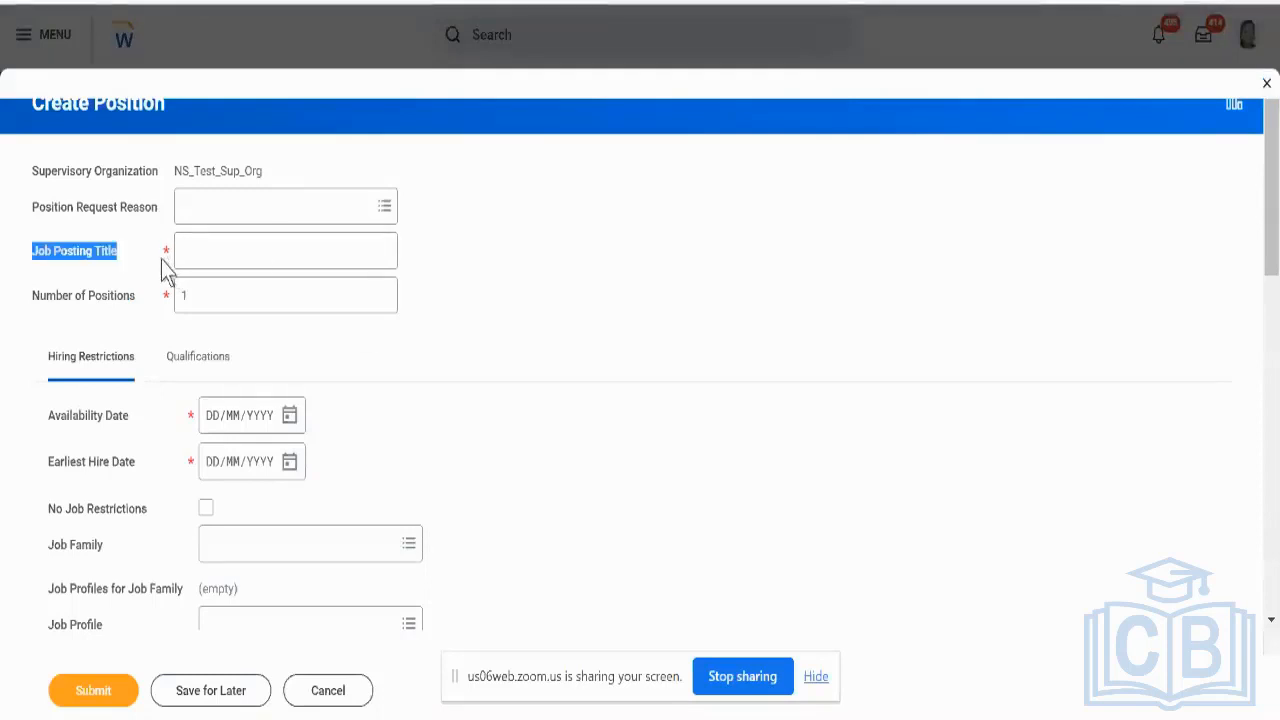
click(202, 205)
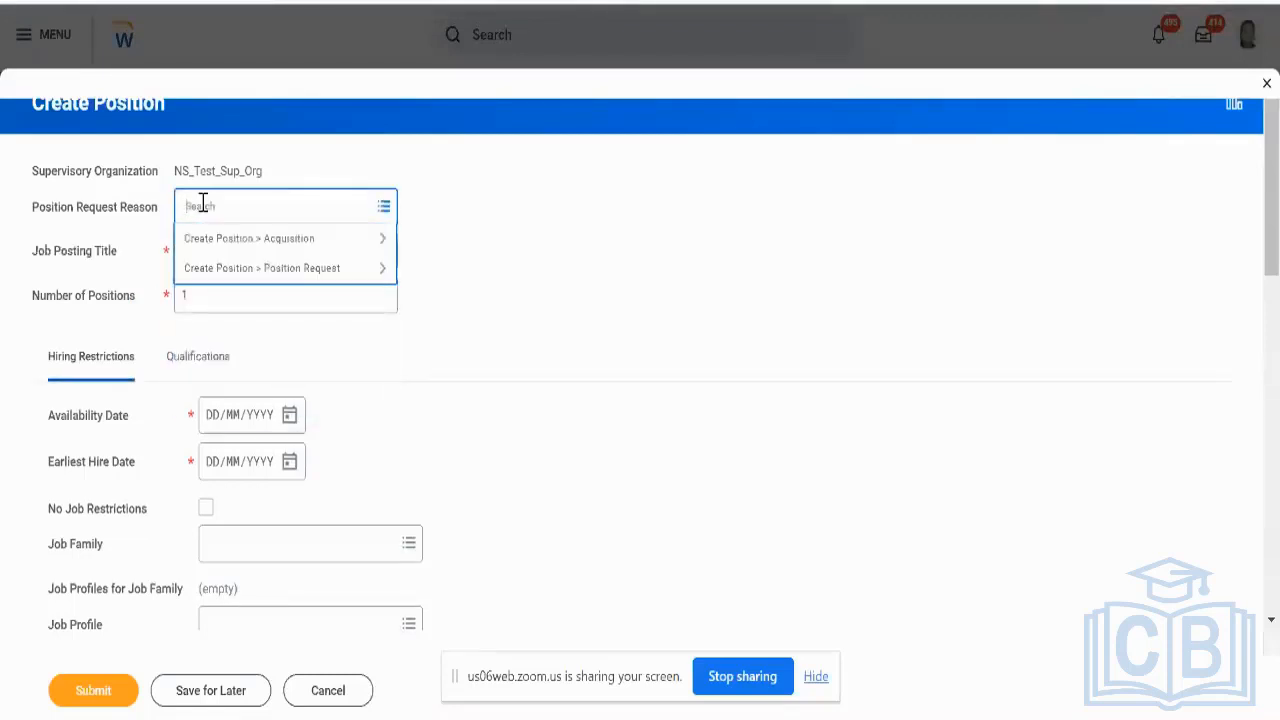
click(303, 267)
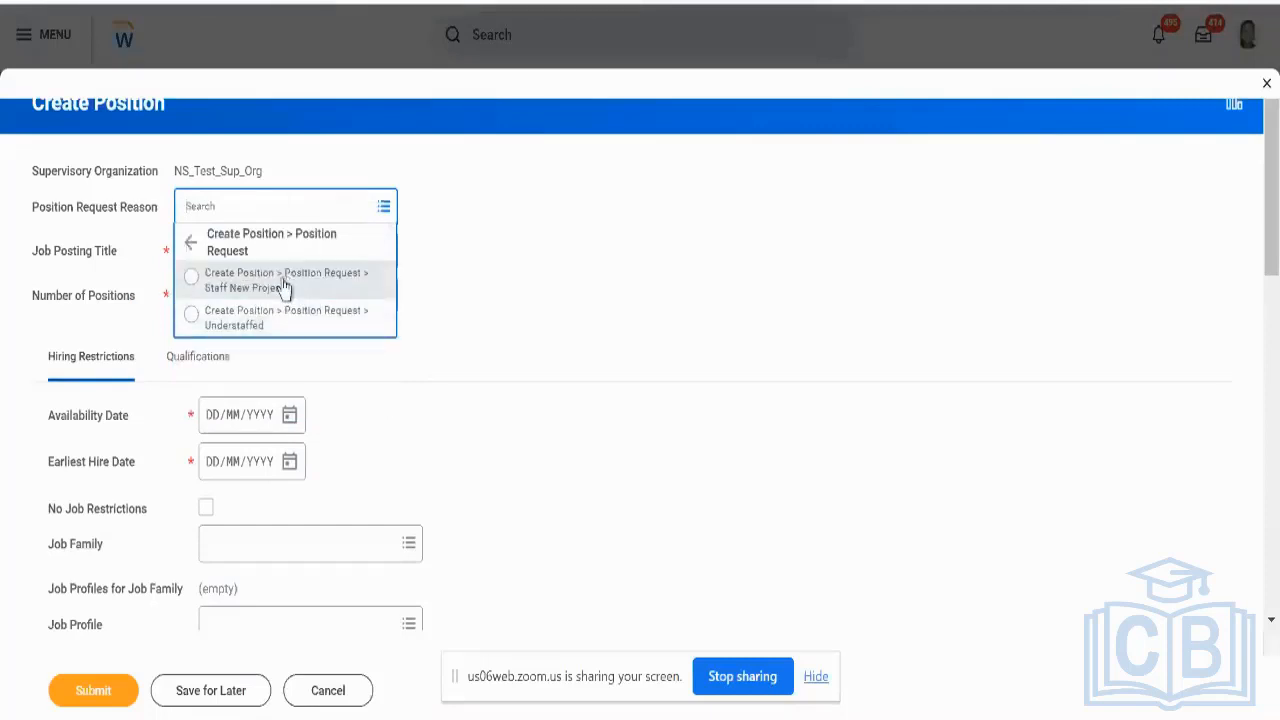
click(283, 287)
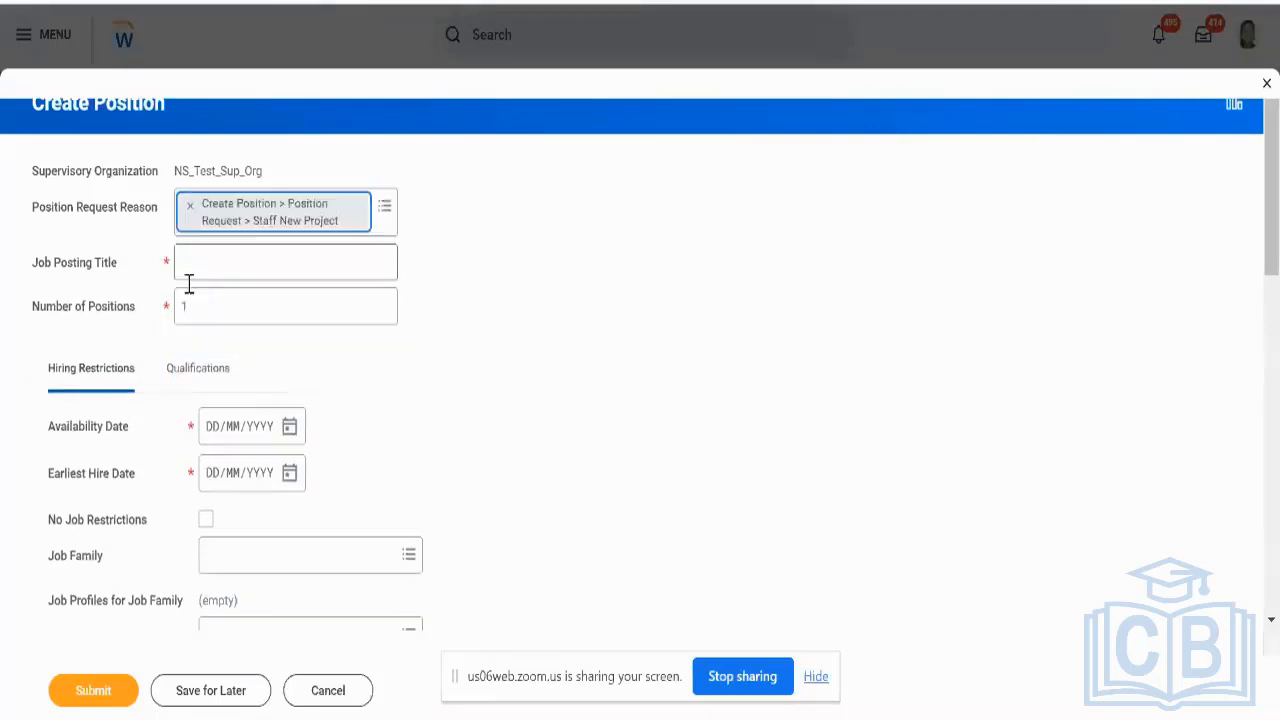
click(276, 264)
text(Test)
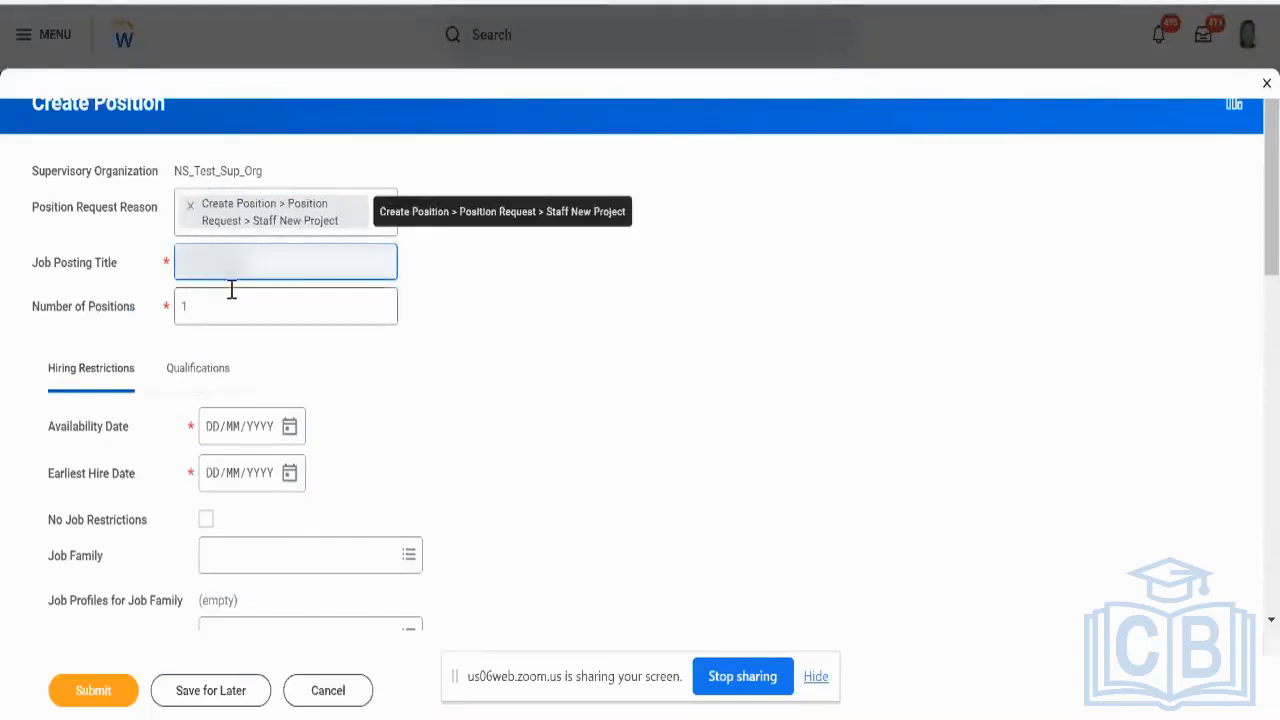
key(Tab)
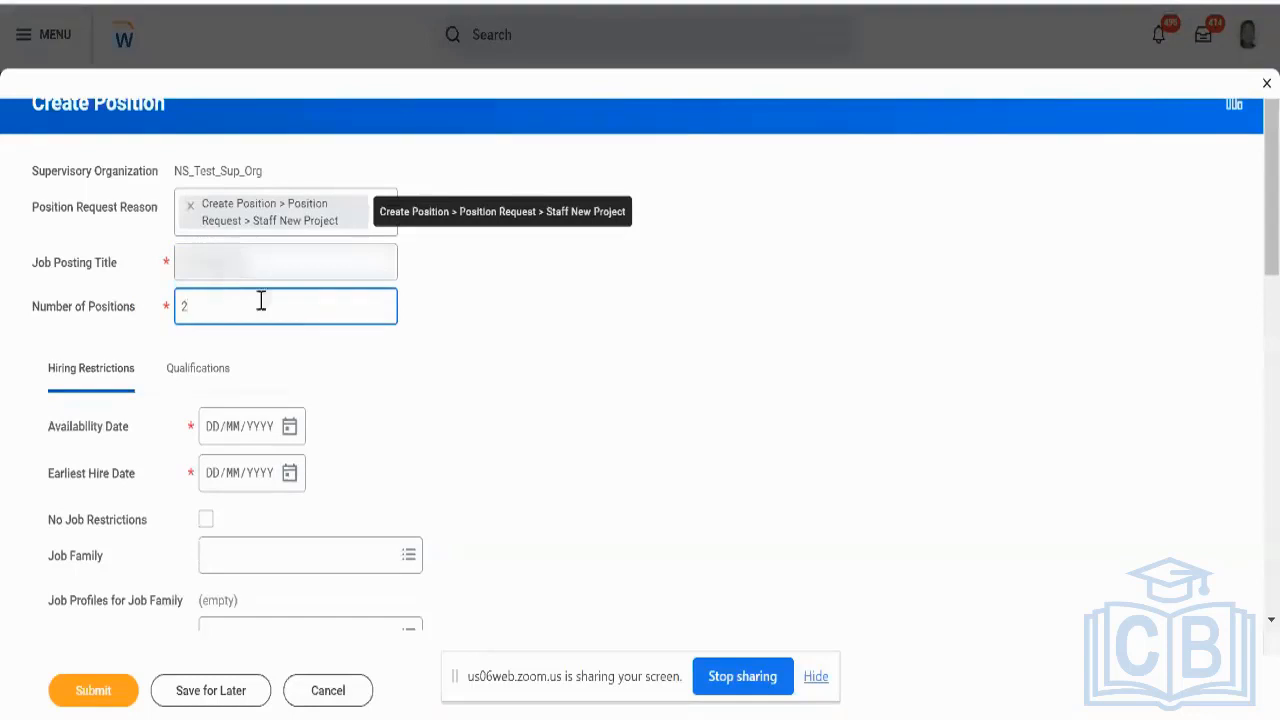
Step: Set both the availability date and the earliest hire date of the positions to 18/09/2023
click(290, 438)
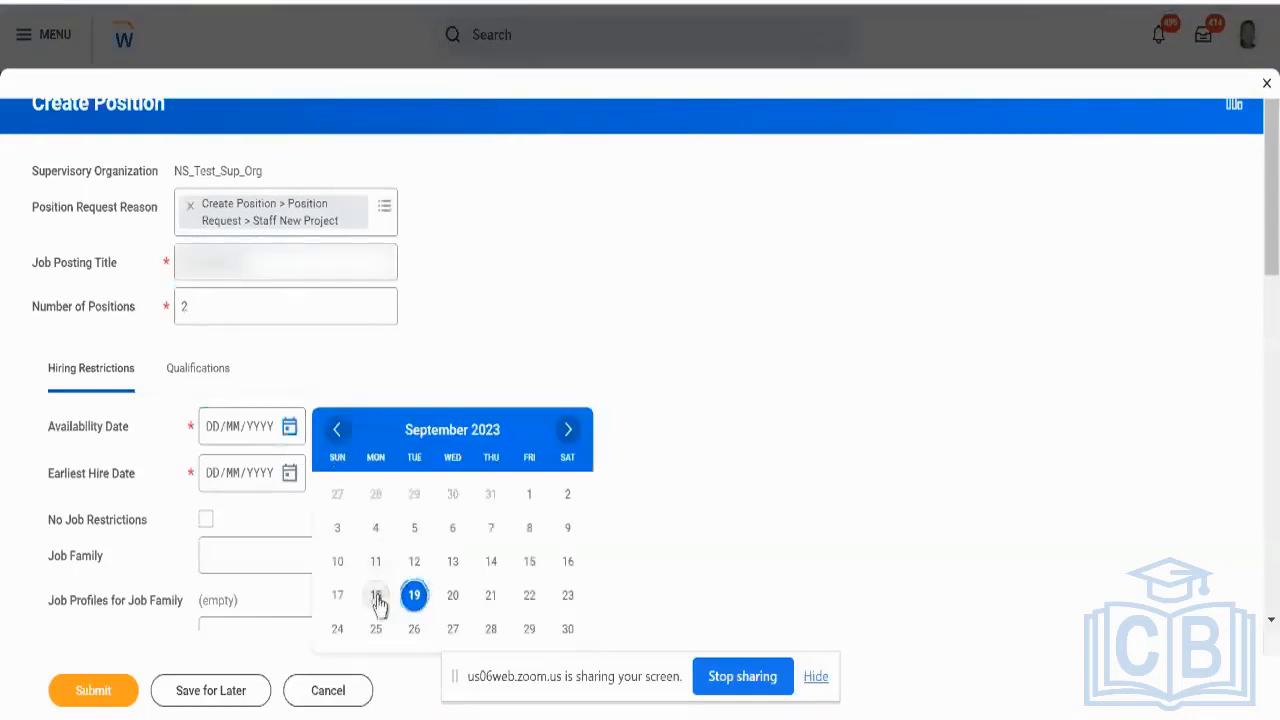
click(378, 597)
click(289, 474)
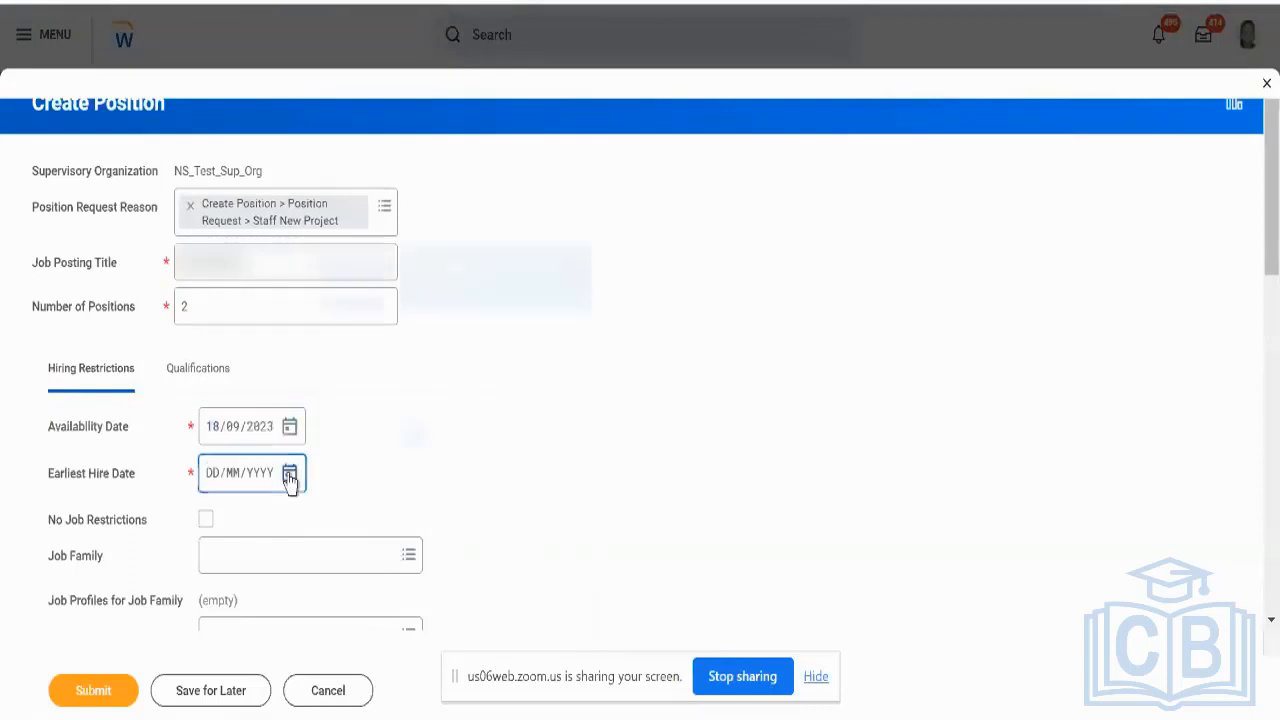
click(375, 435)
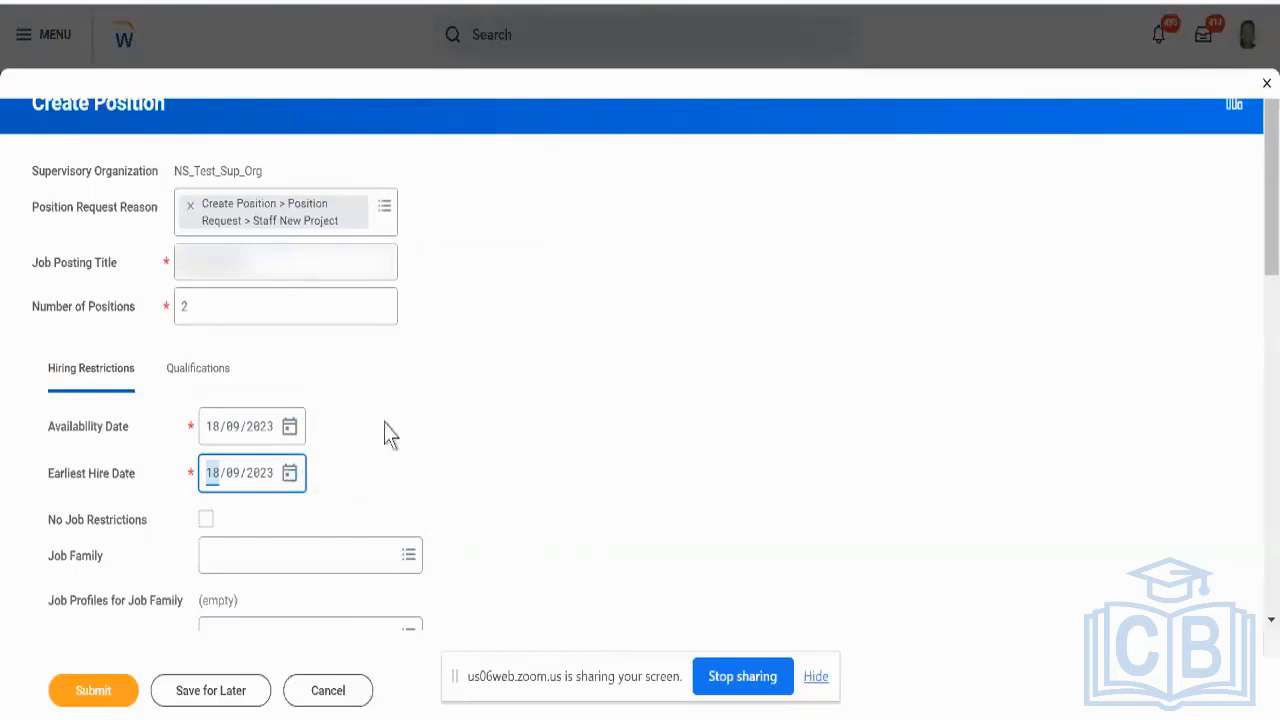
Step: Tick No Job Restrictions in the hiring restrictions and choose Consultant as the job profile
scroll(510, 440, down, 3)
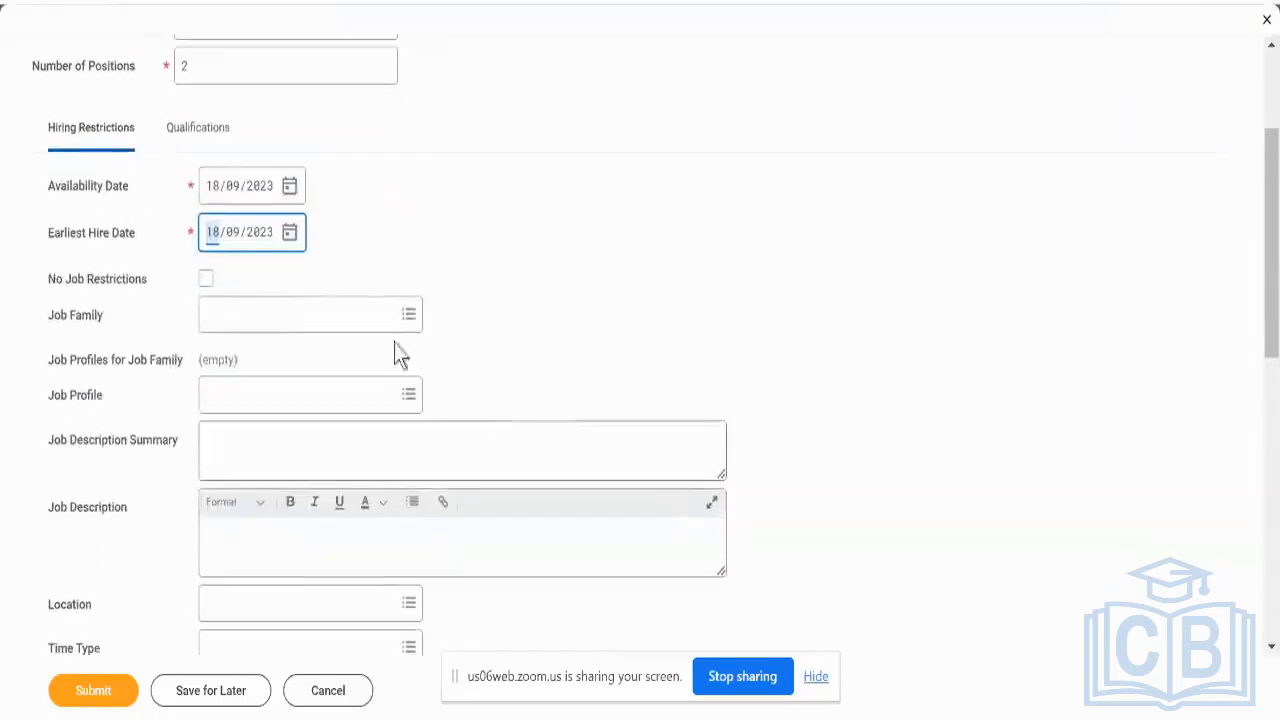
mouse_move(84, 324)
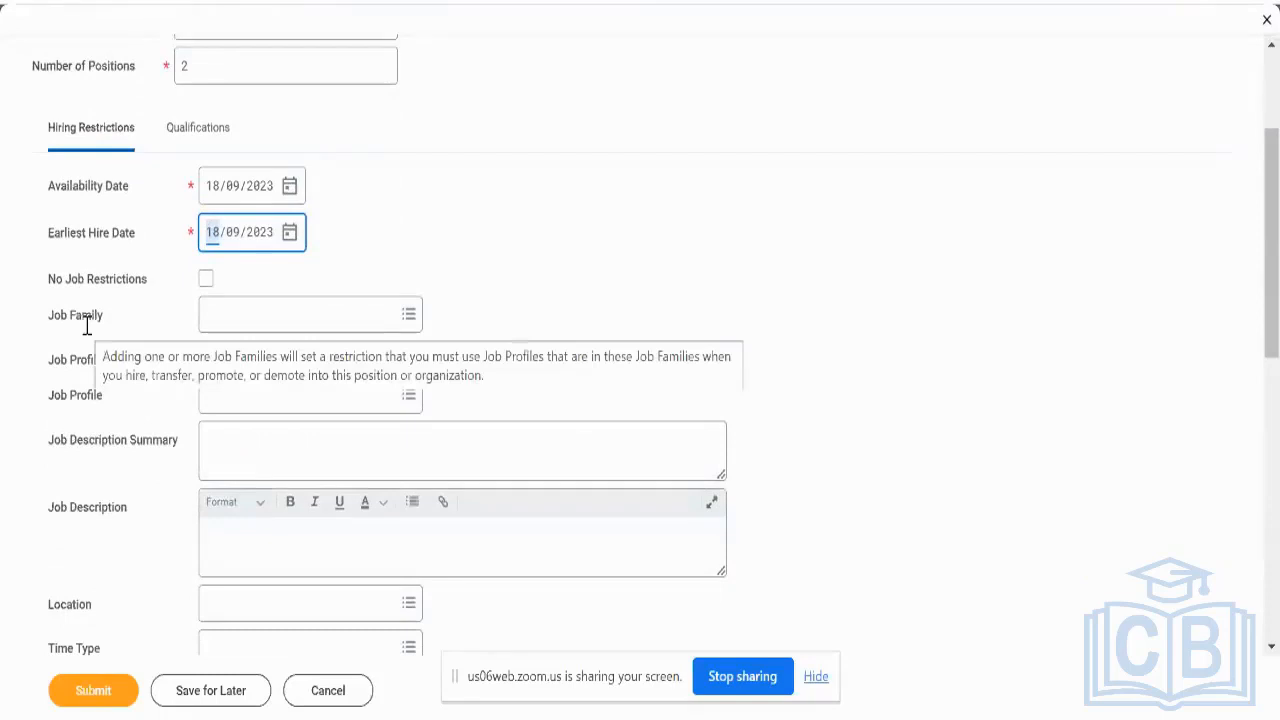
click(206, 283)
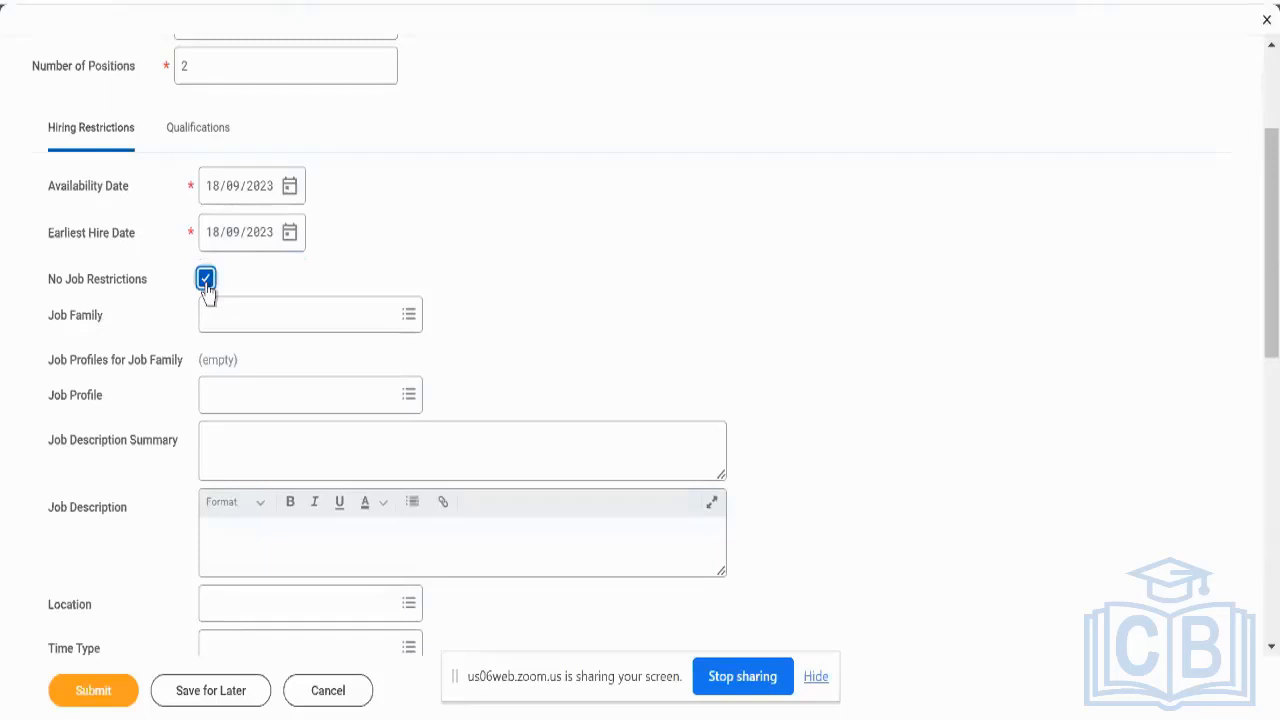
click(281, 390)
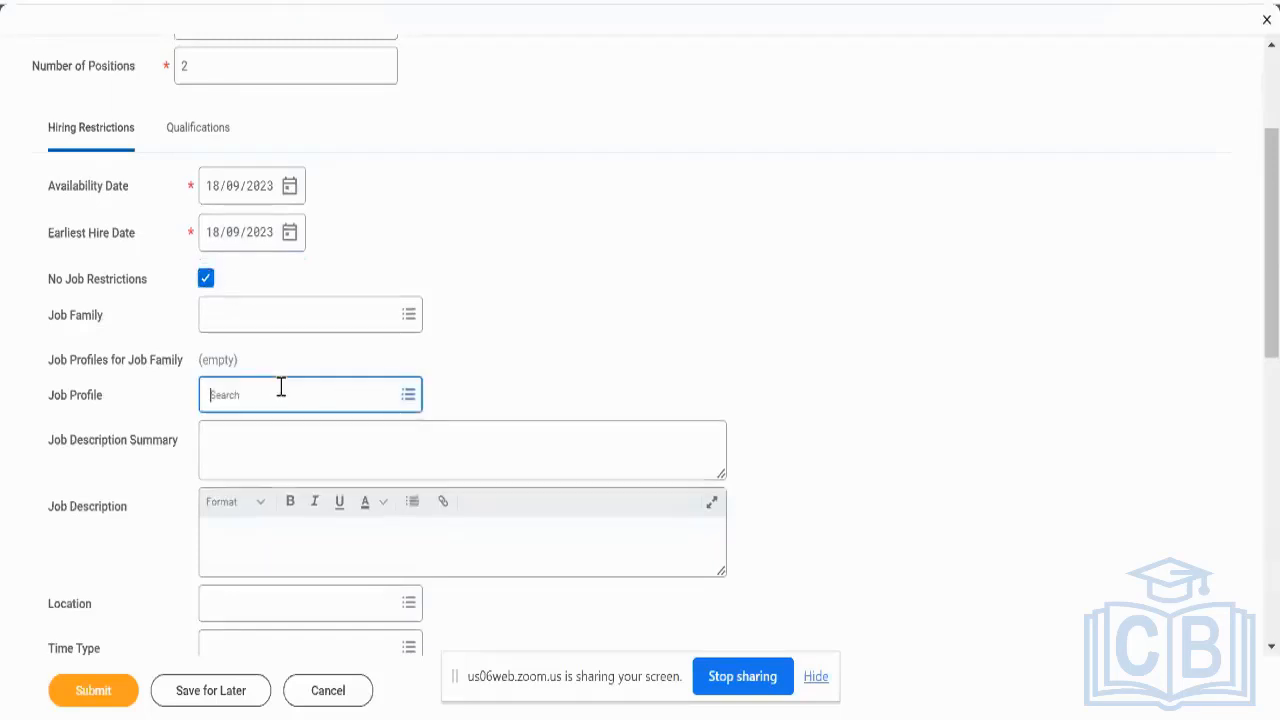
text(co)
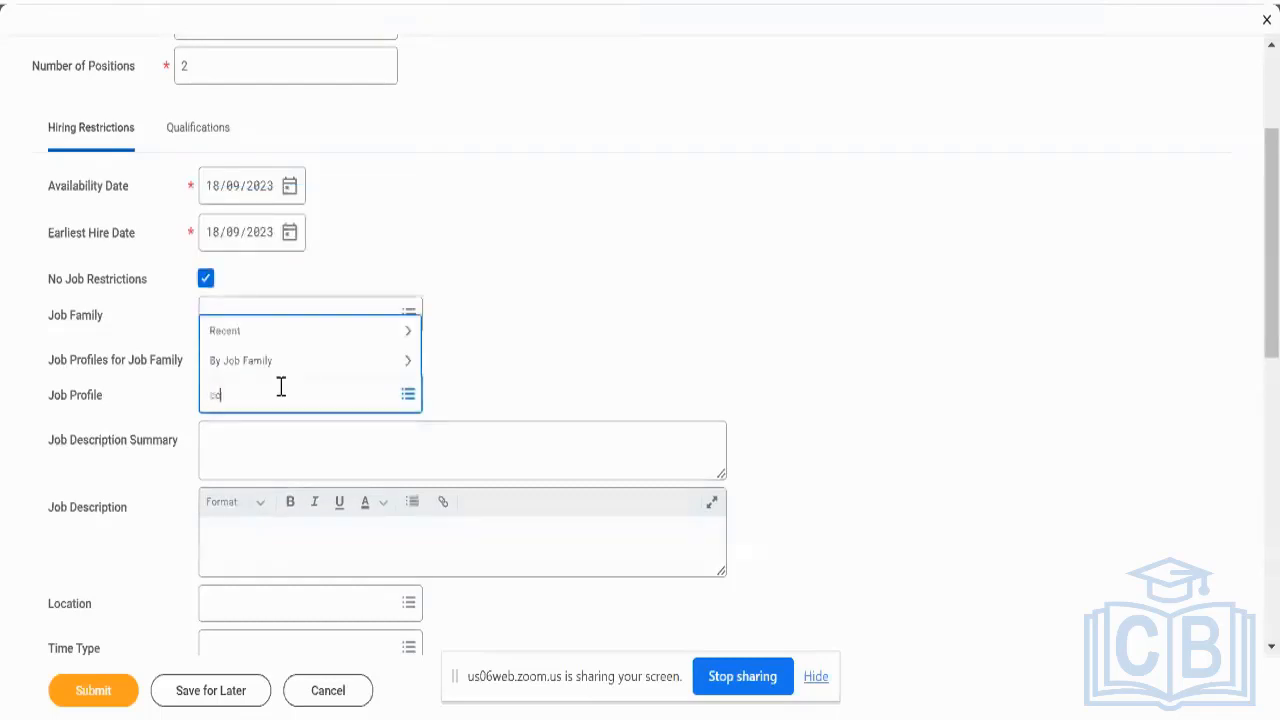
text(nsultant)
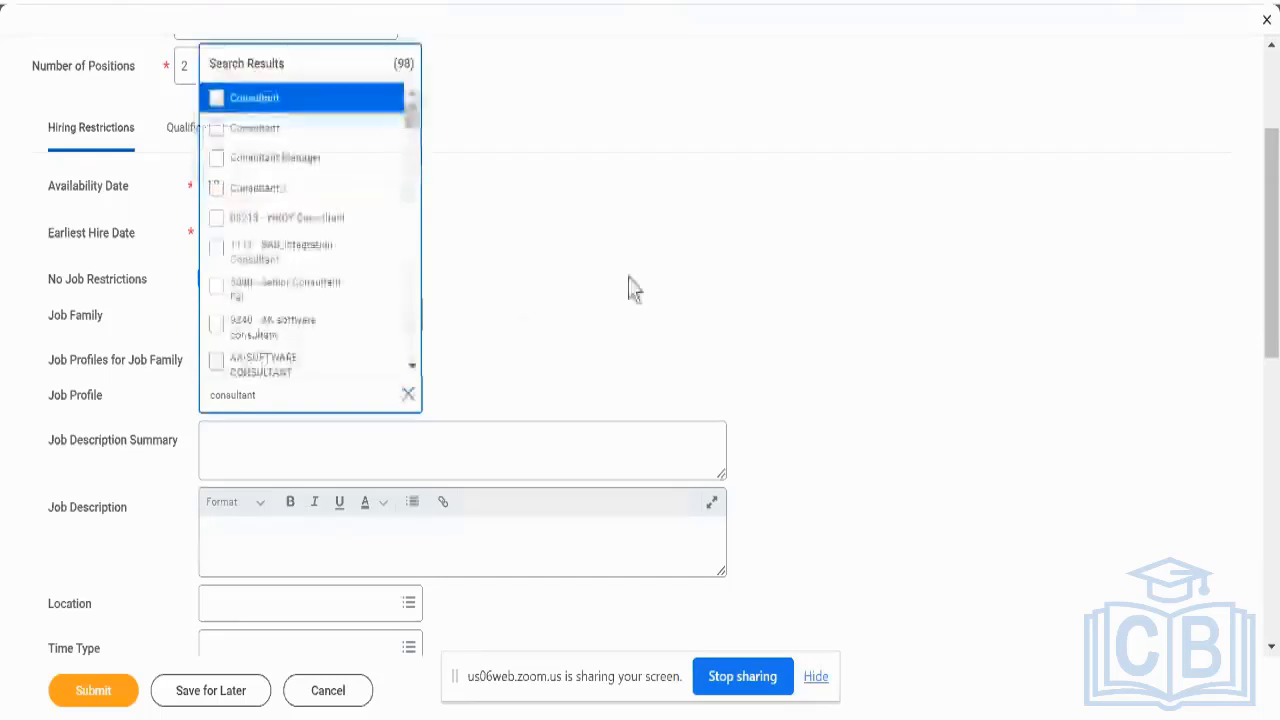
key(Return)
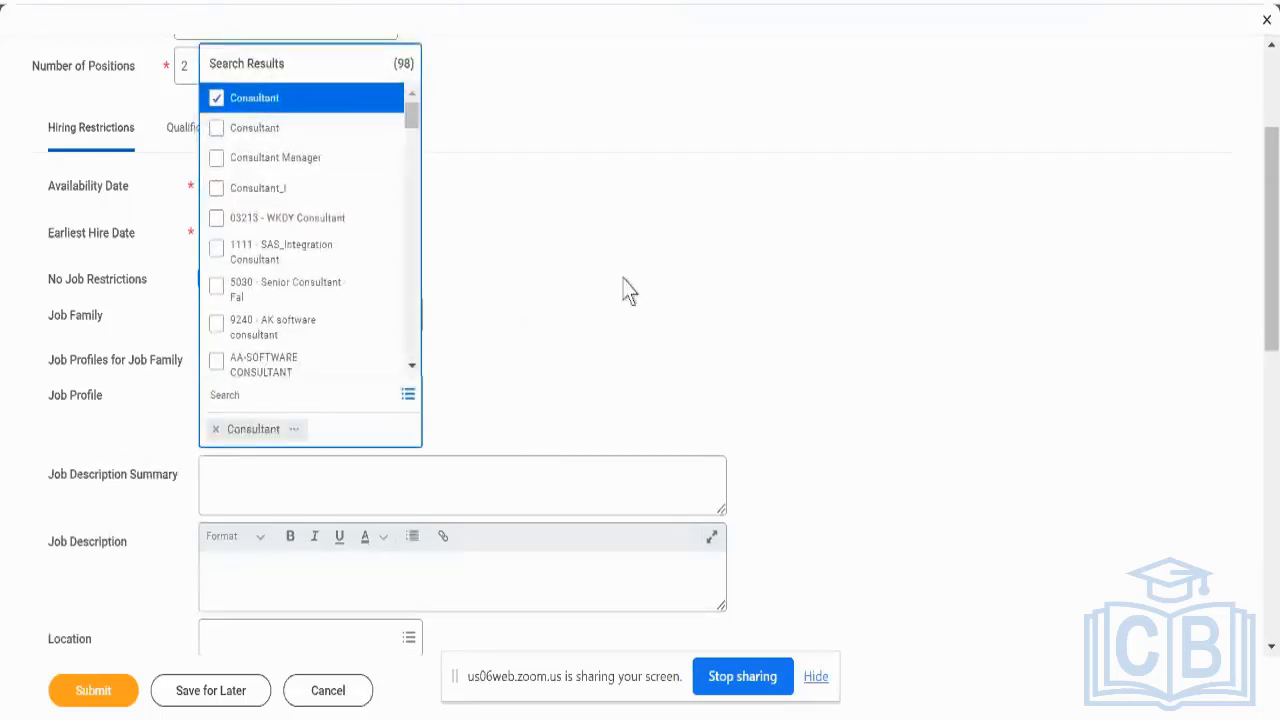
click(628, 279)
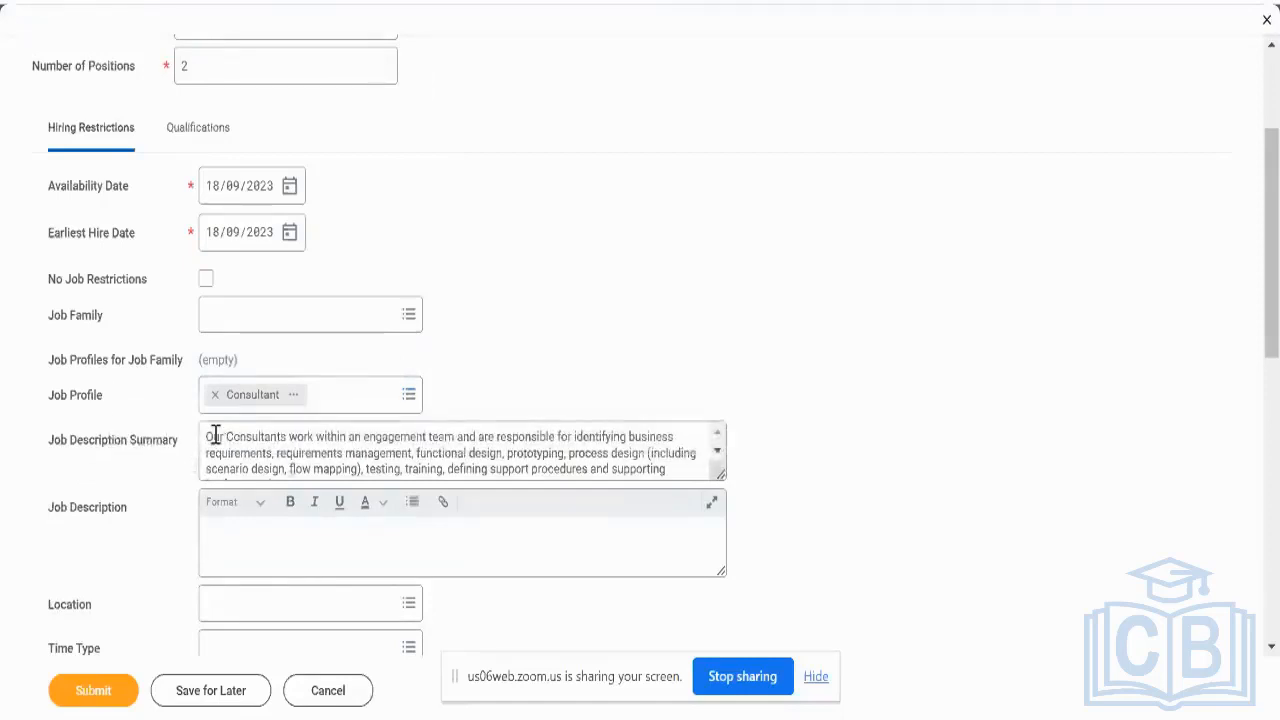
Step: Check the job description summary and set the position's location to San Francisco
scroll(240, 440, down, 1)
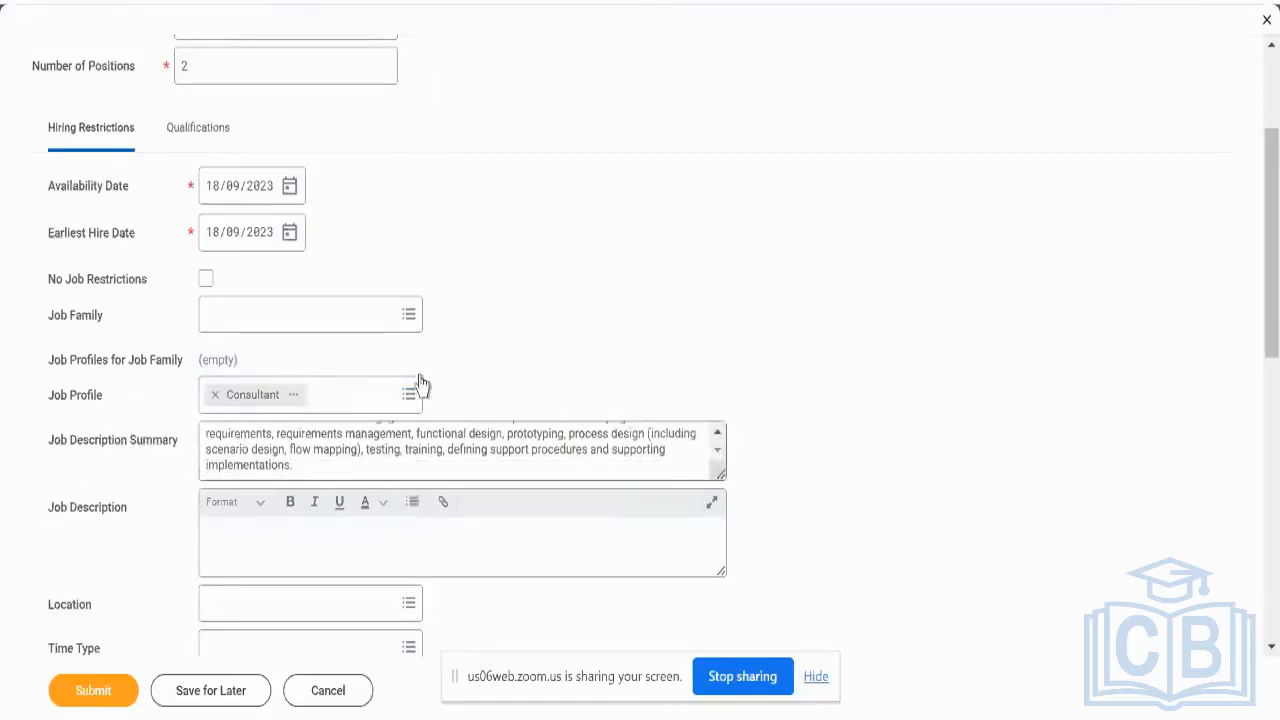
scroll(541, 350, down, 1)
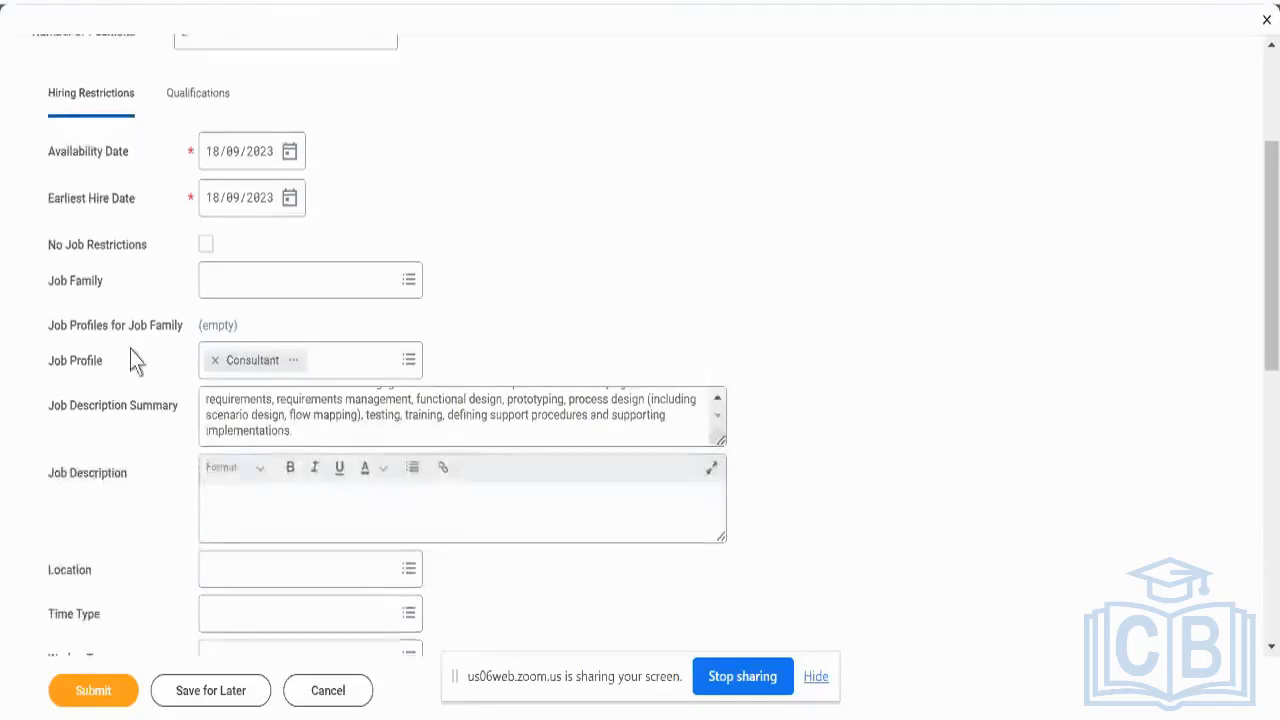
scroll(130, 360, down, 1)
click(268, 429)
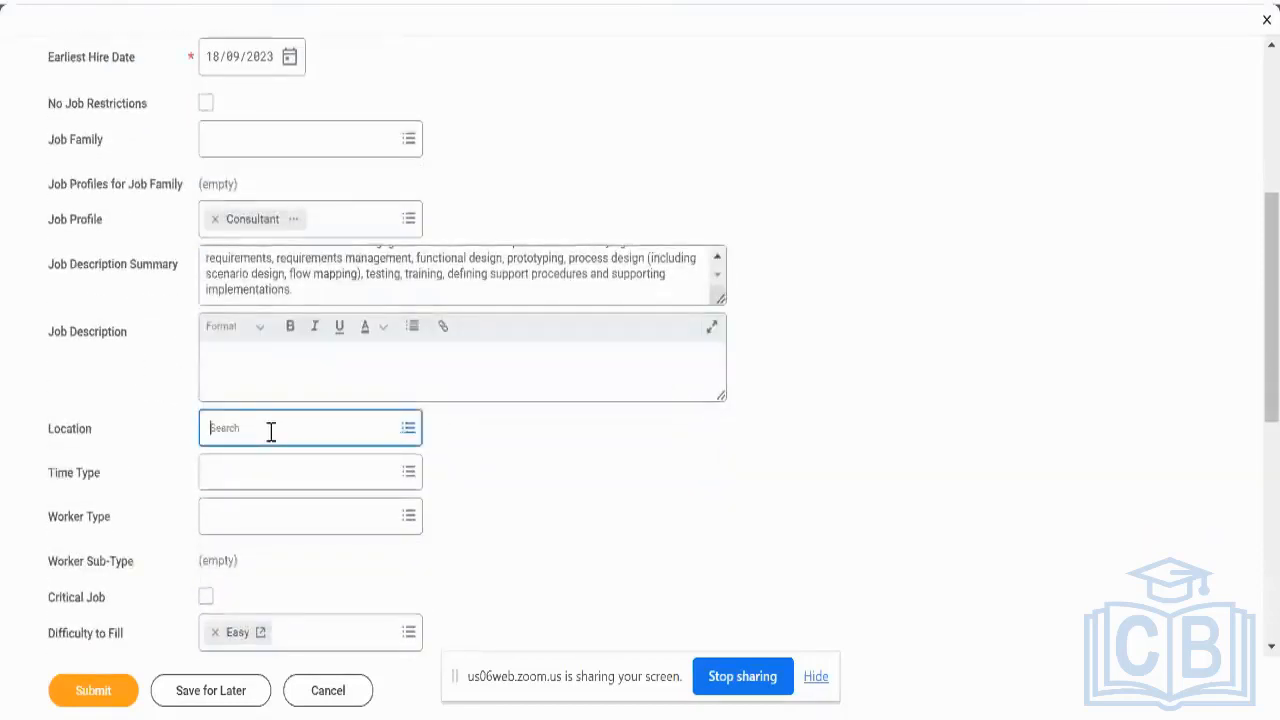
text(san fran)
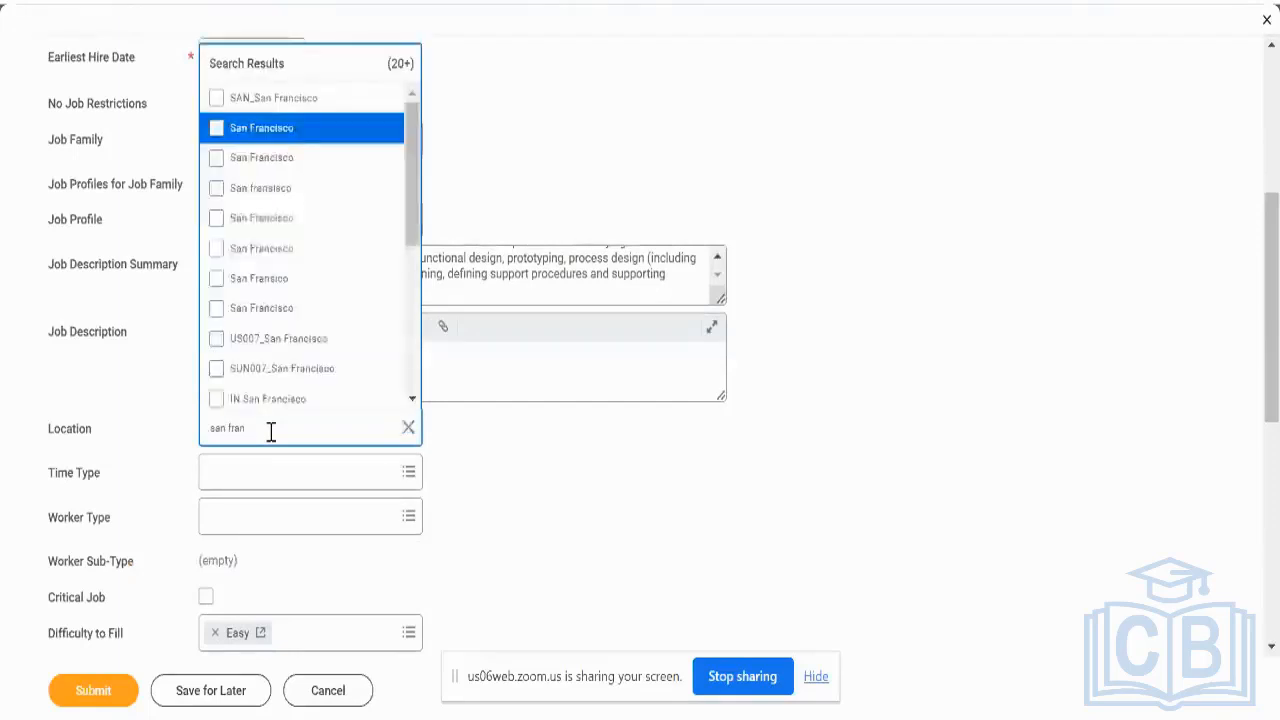
key(Return)
click(528, 457)
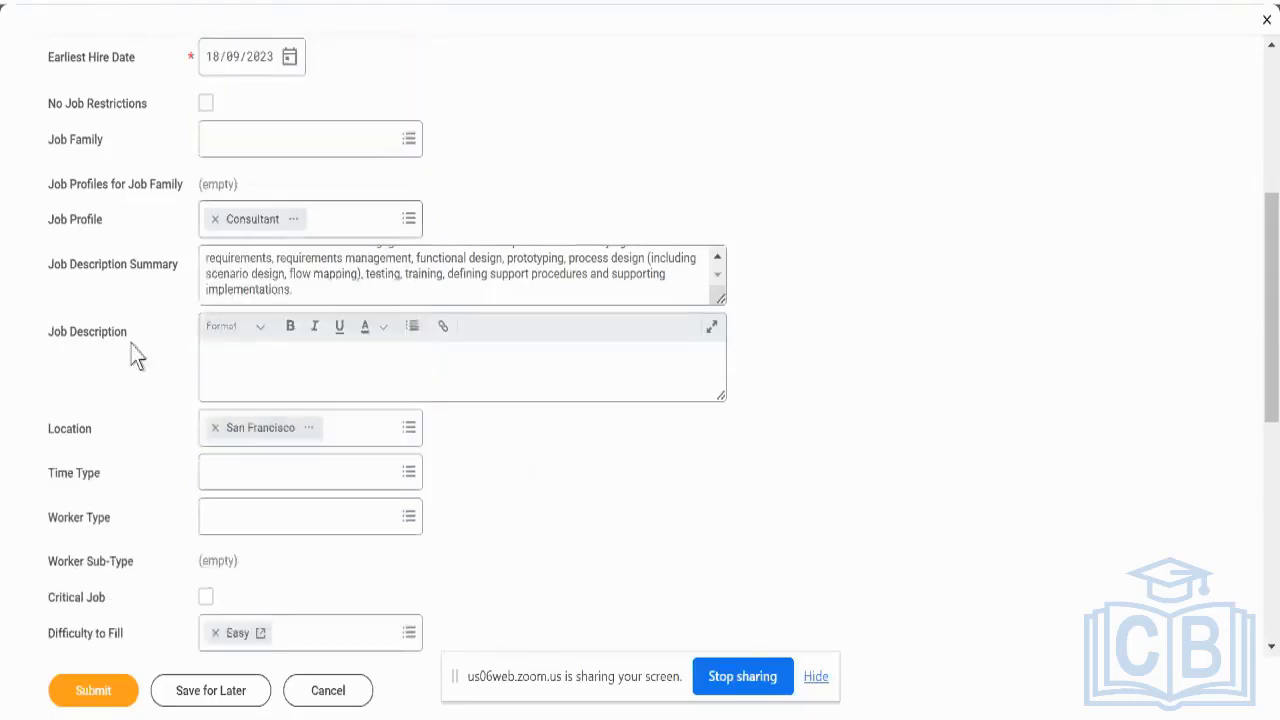
Step: Set the position's time type to Full time and its worker type to Employee
click(222, 470)
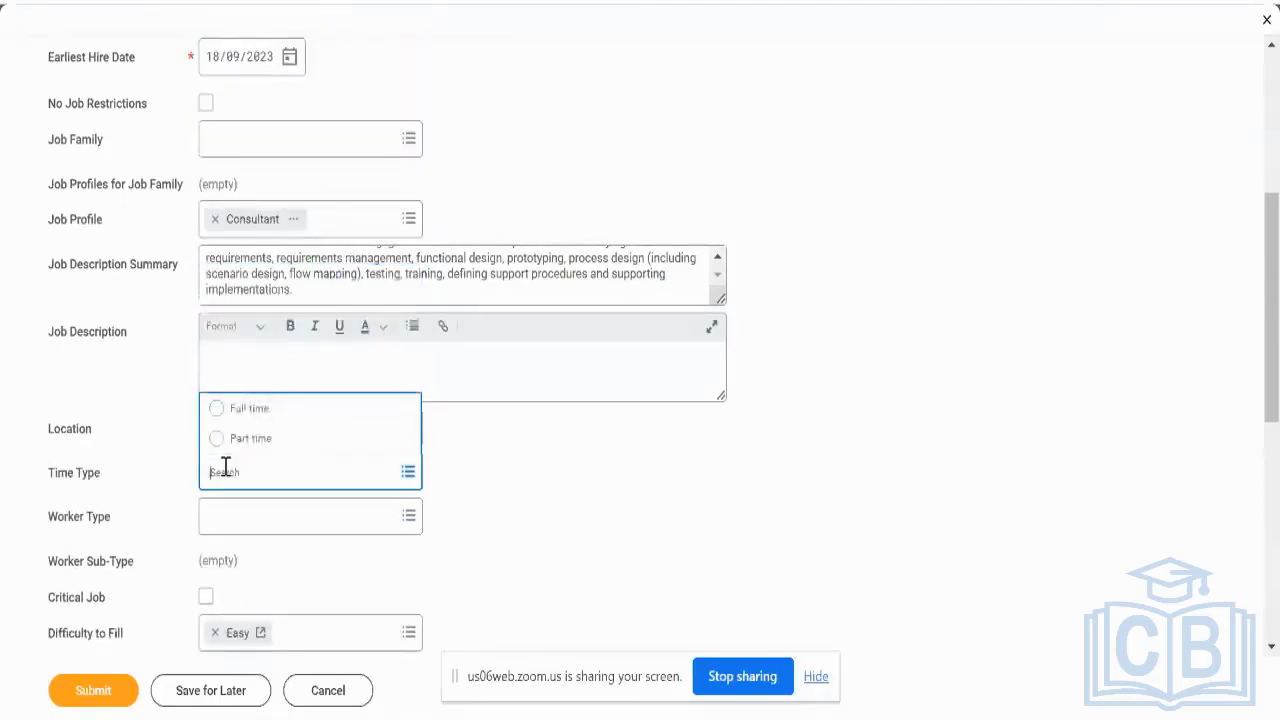
text(40)
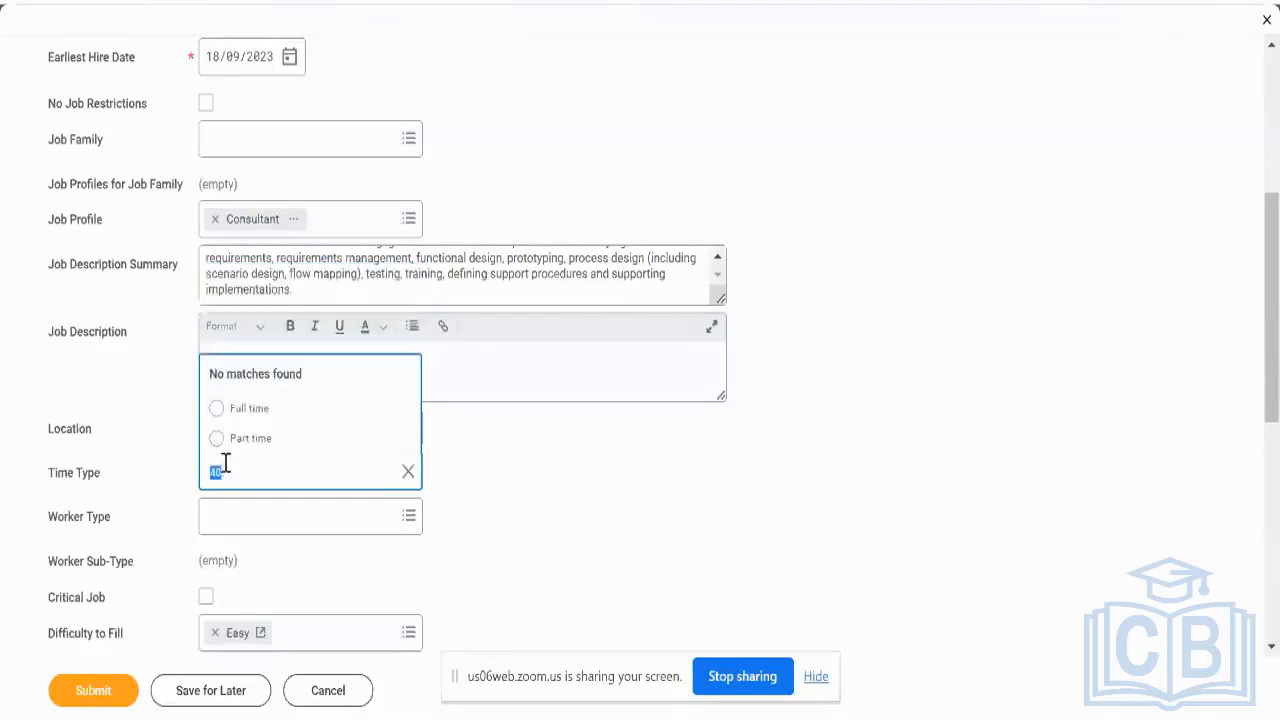
click(209, 411)
scroll(177, 420, down, 4)
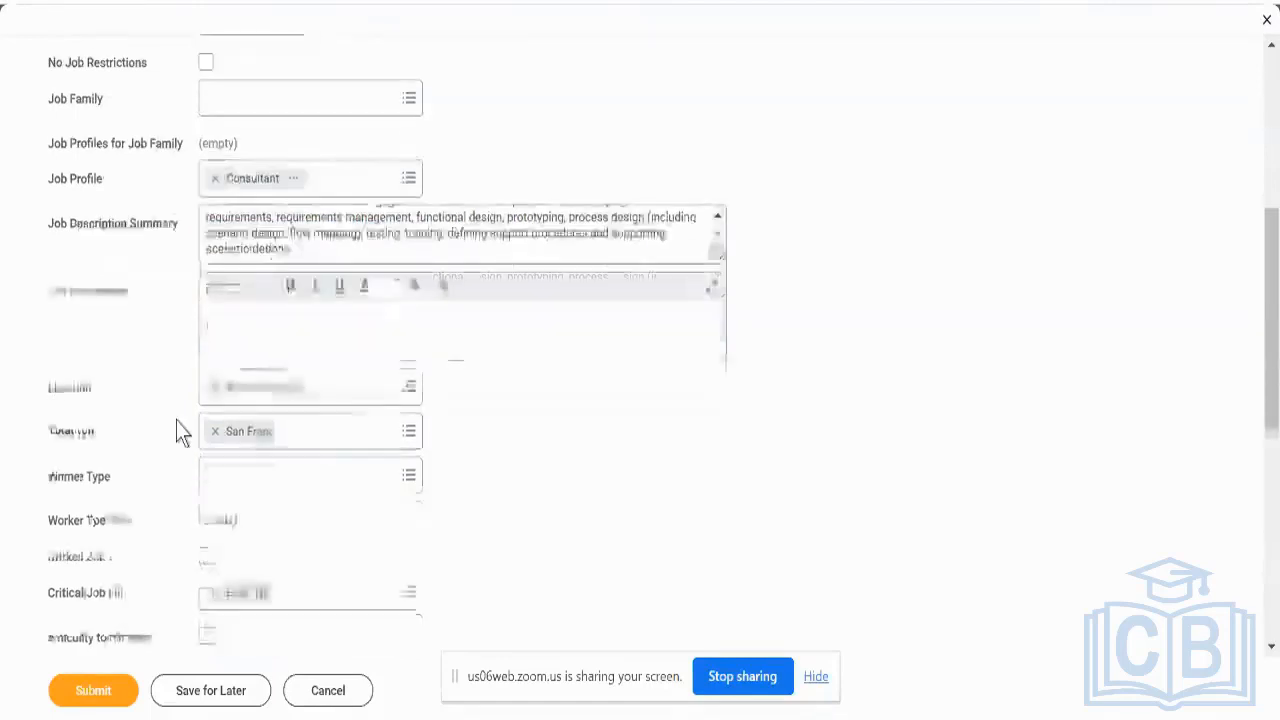
click(235, 318)
text(r)
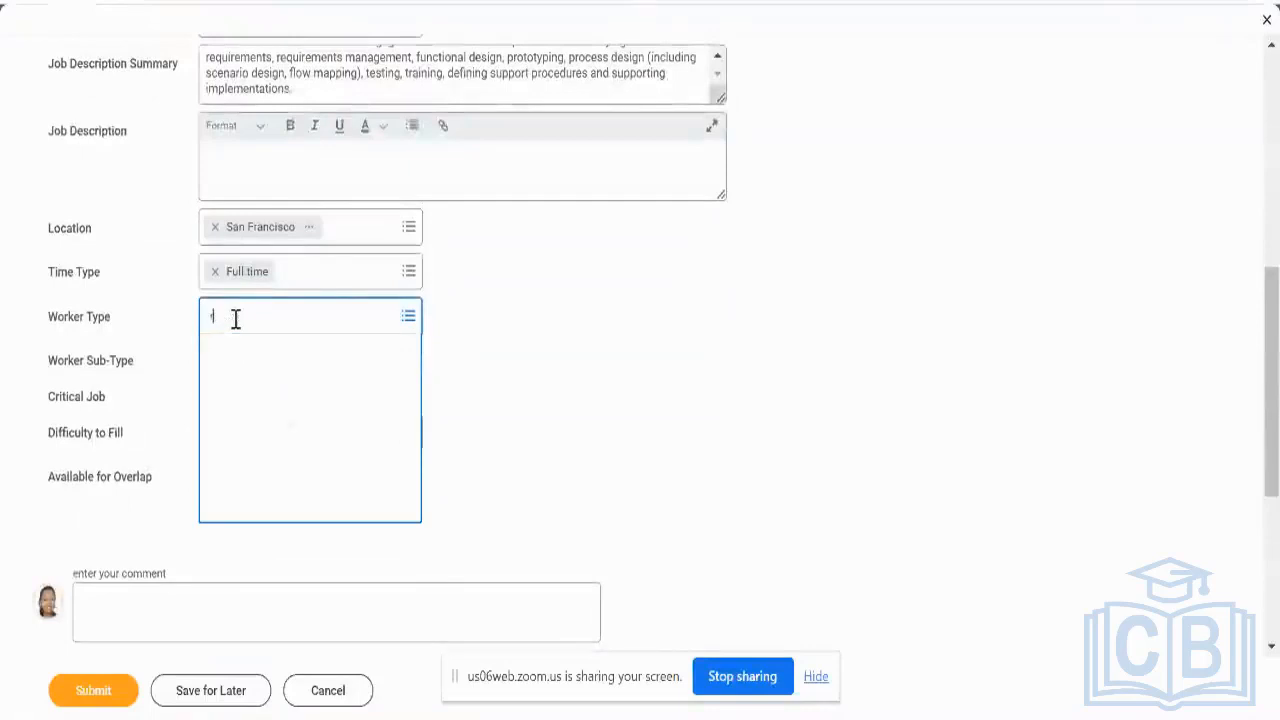
text(egua)
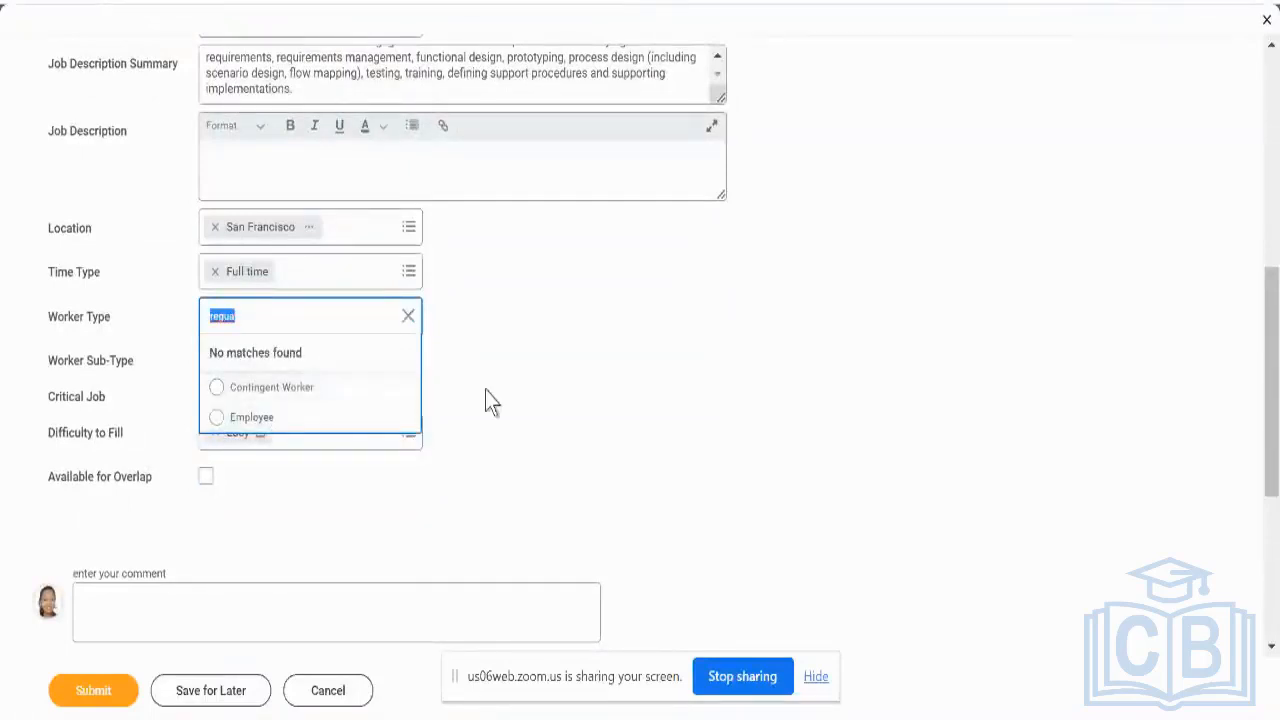
click(256, 419)
click(256, 419)
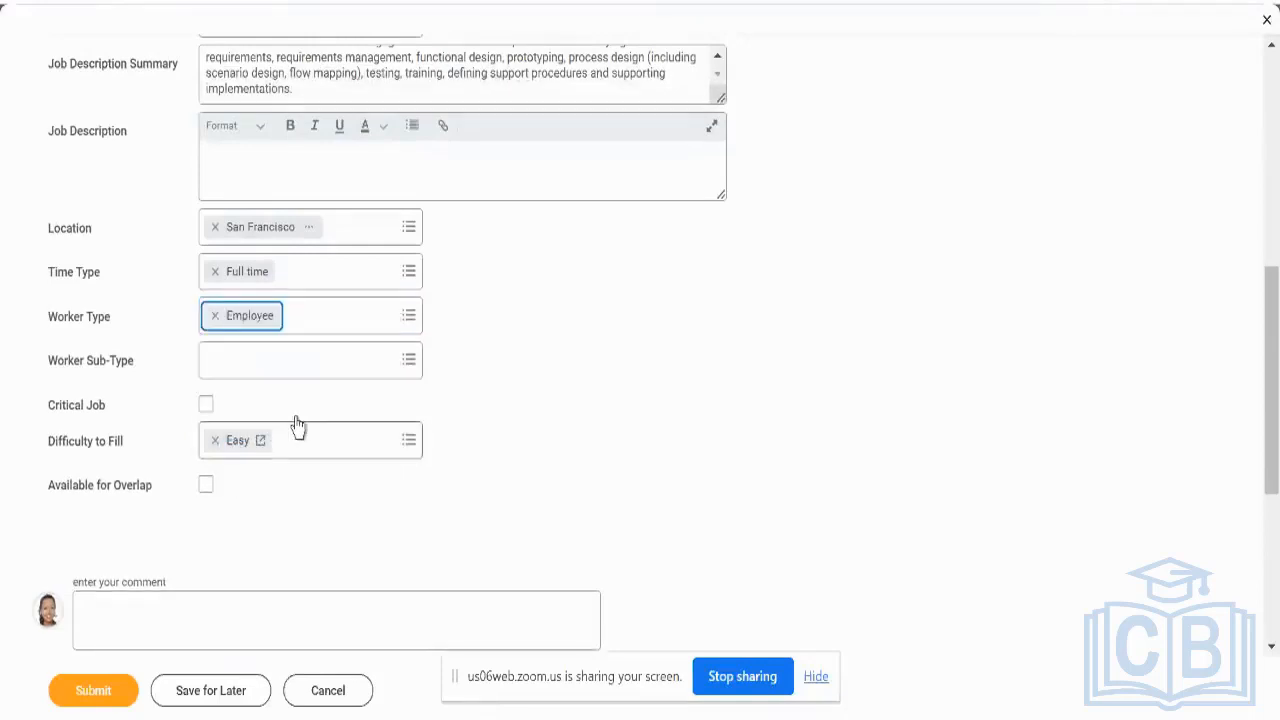
Step: Review the rest of the Create Position form, including its Qualifications section, and submit the request for the two positions
scroll(514, 462, down, 2)
scroll(515, 462, down, 3)
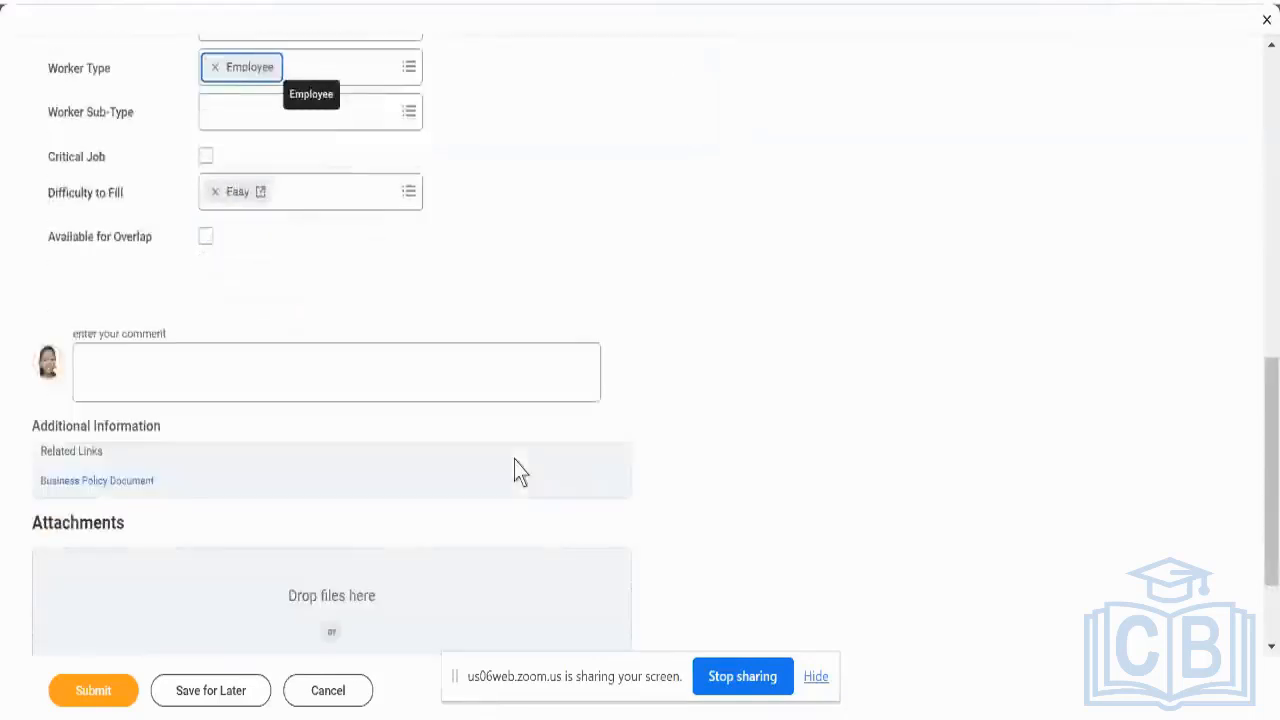
scroll(515, 462, up, 10)
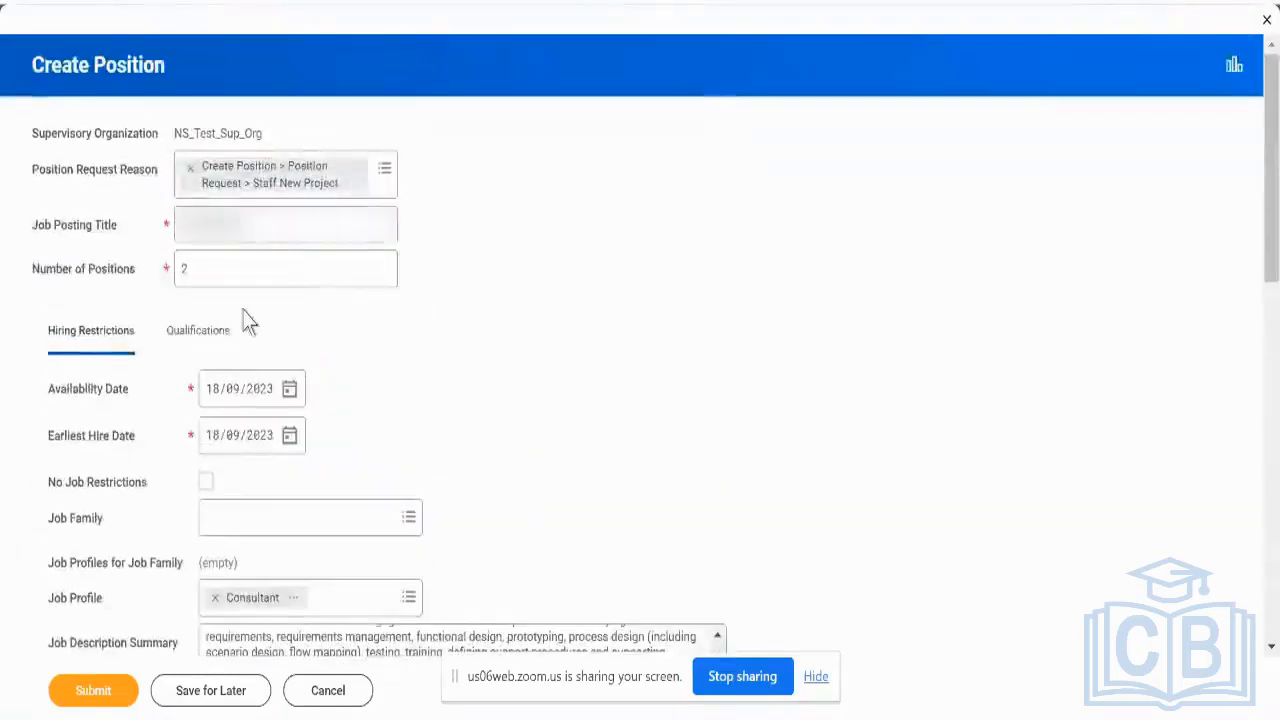
click(226, 343)
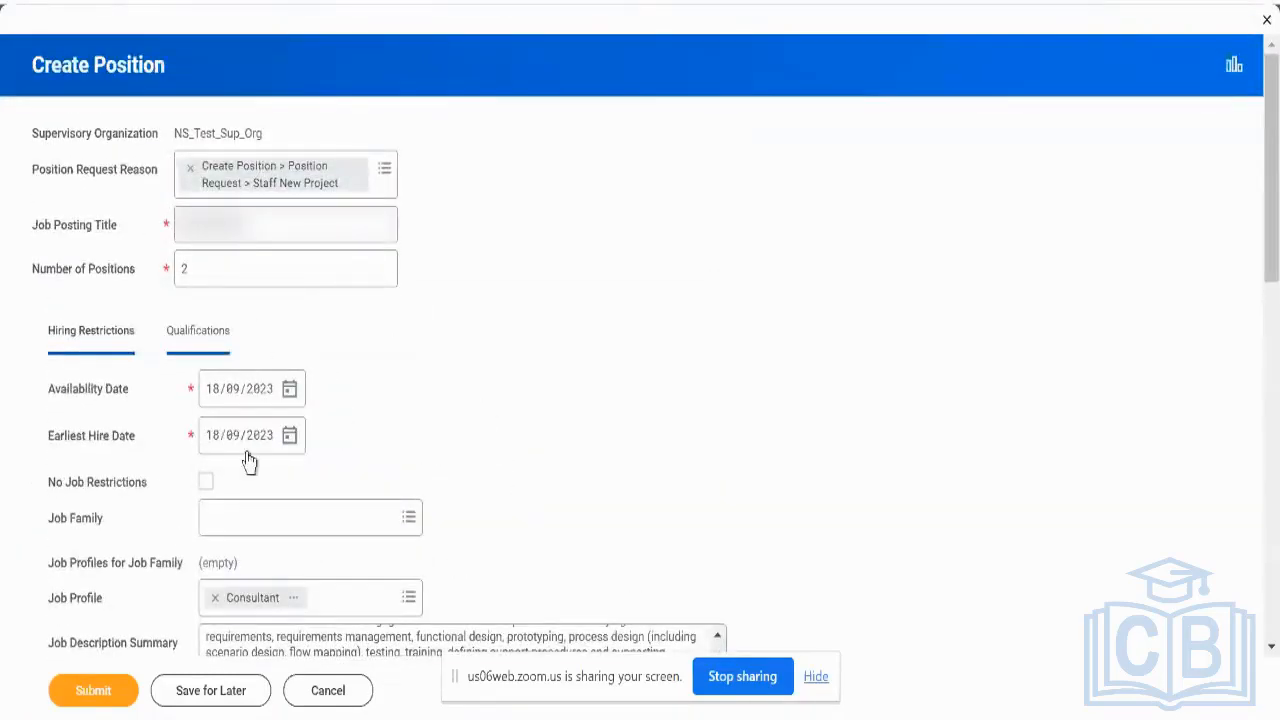
scroll(391, 368, down, 10)
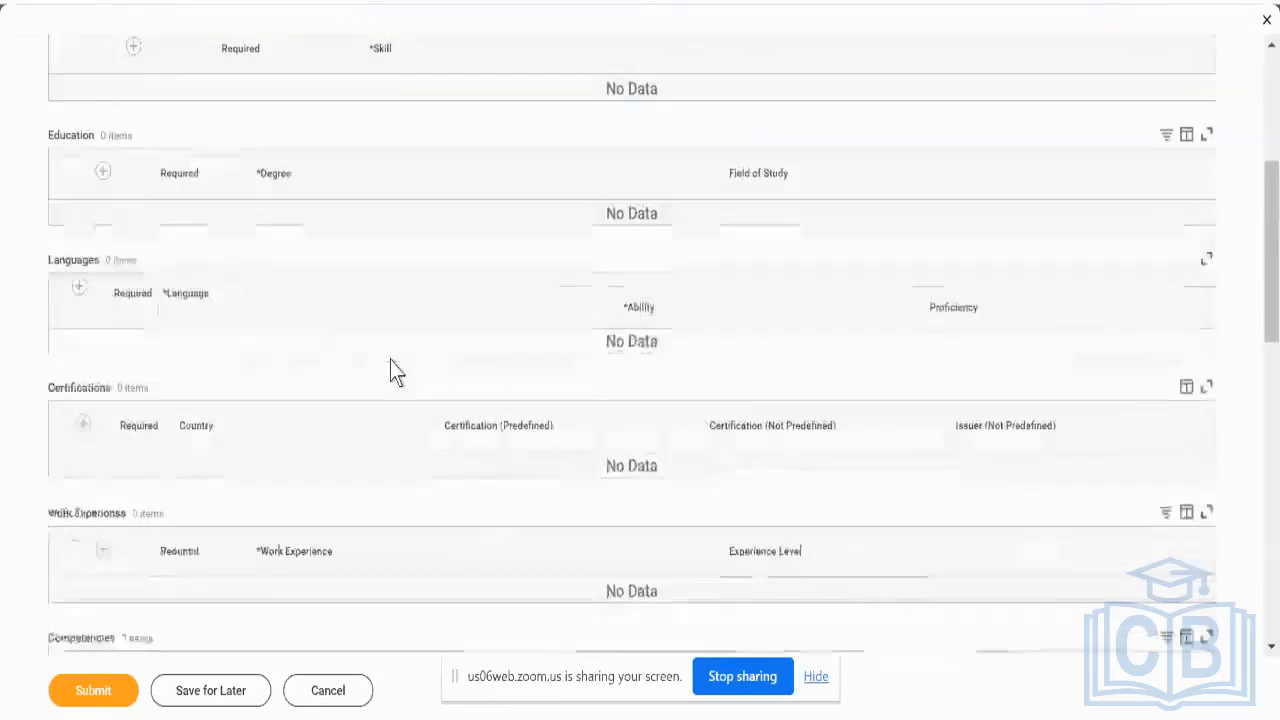
scroll(390, 368, up, 10)
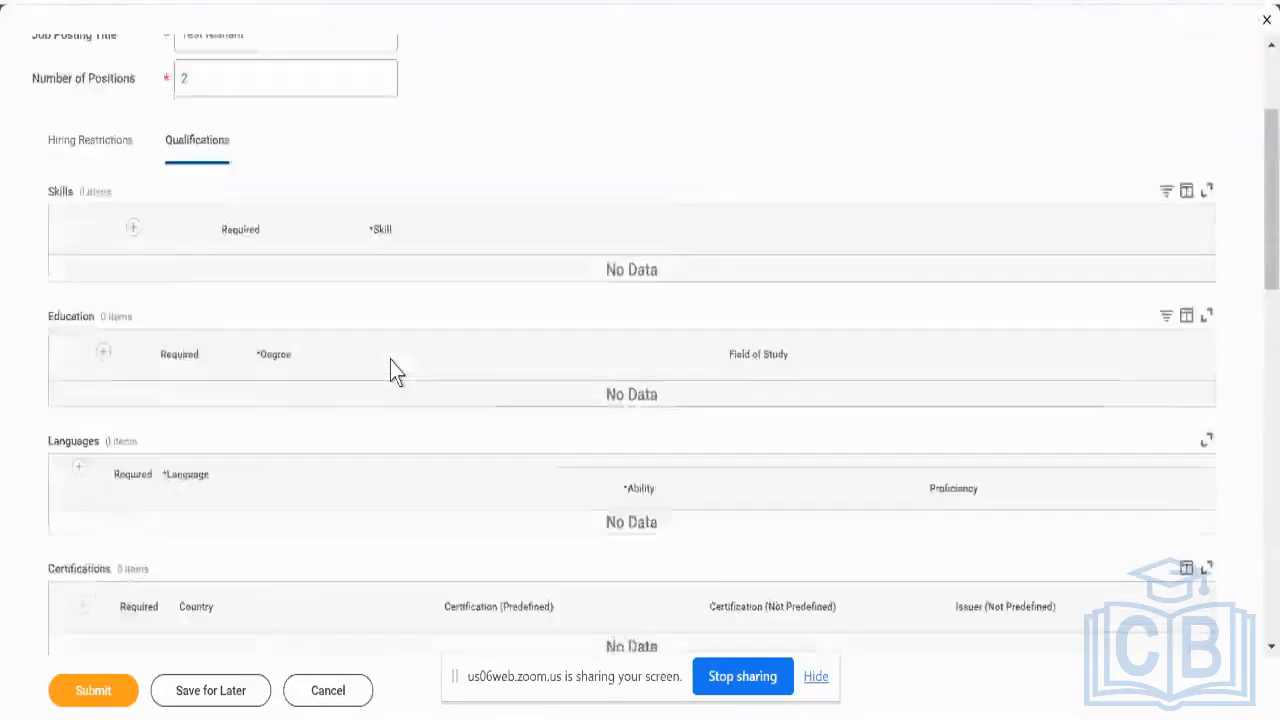
click(100, 705)
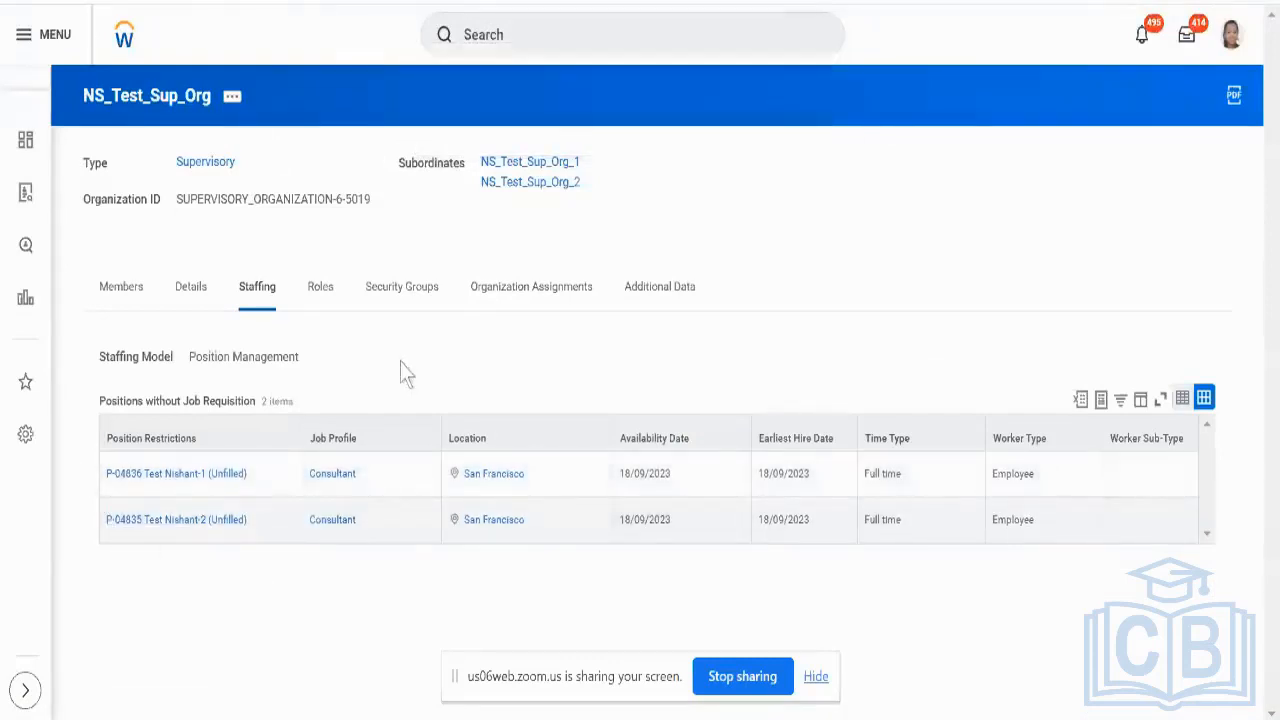
Step: Look over the actions available for the first unfilled position and check the organization's staffing model
click(259, 477)
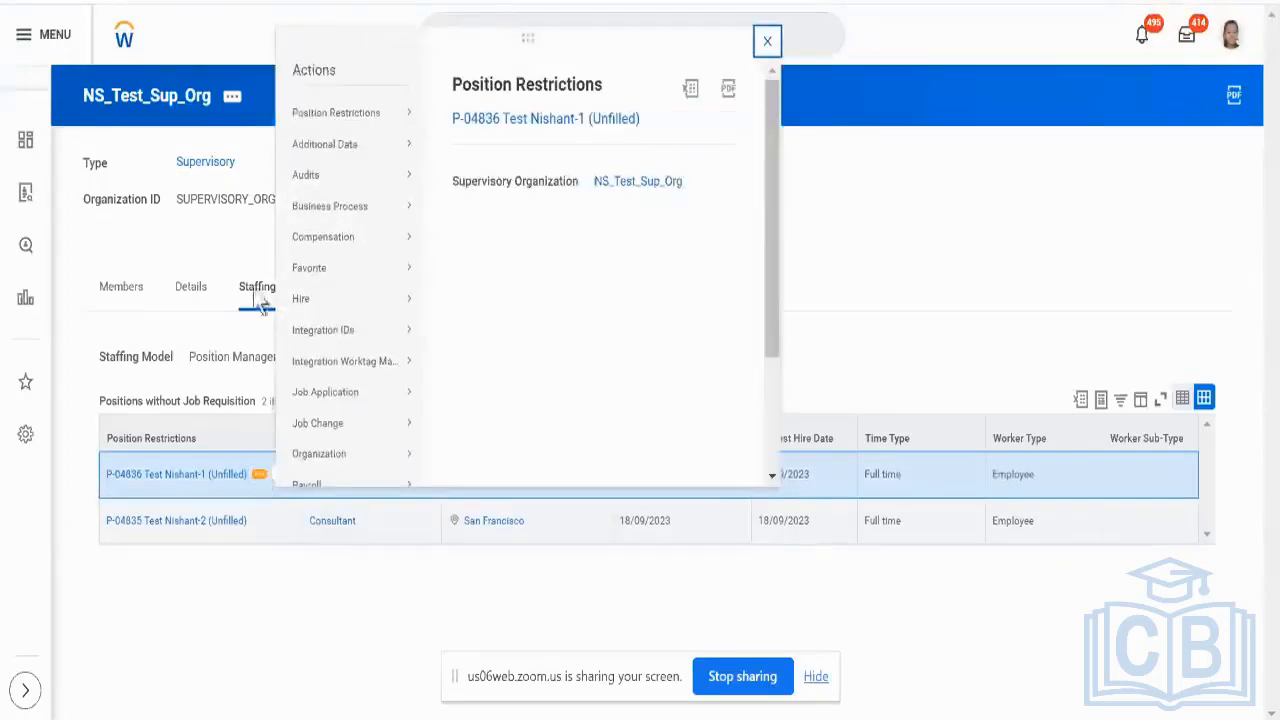
click(240, 245)
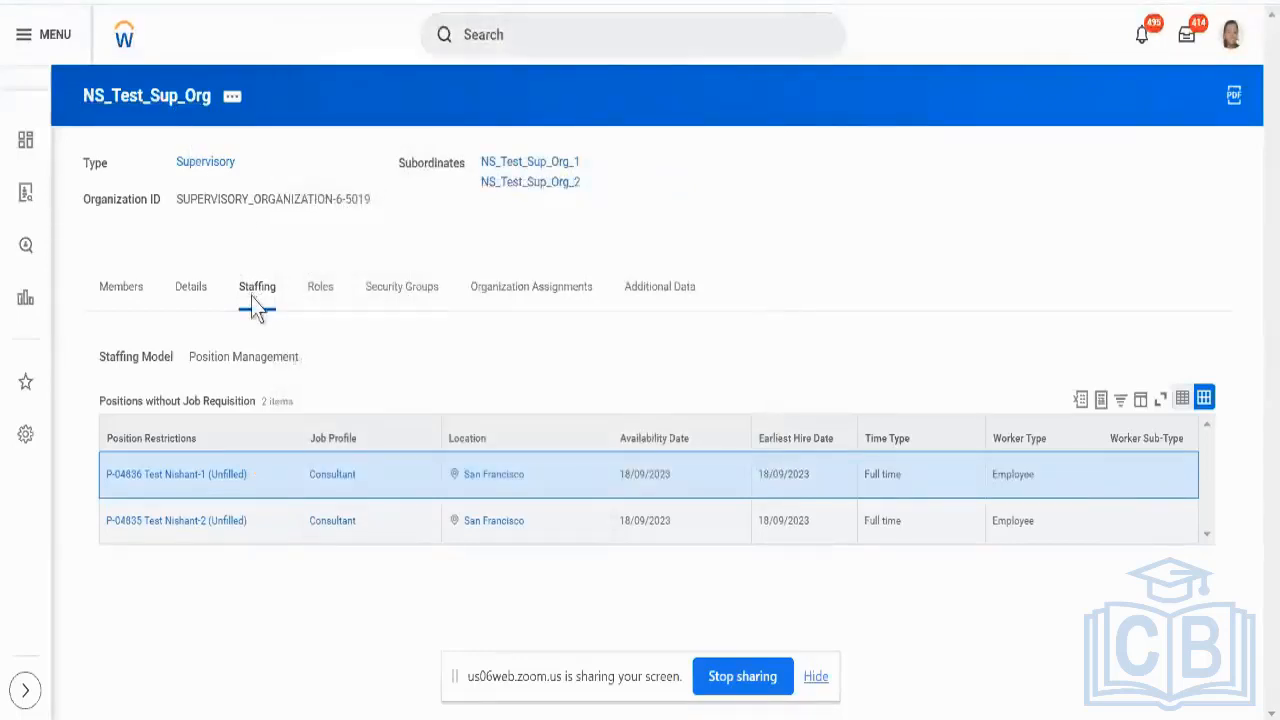
triple_click(252, 365)
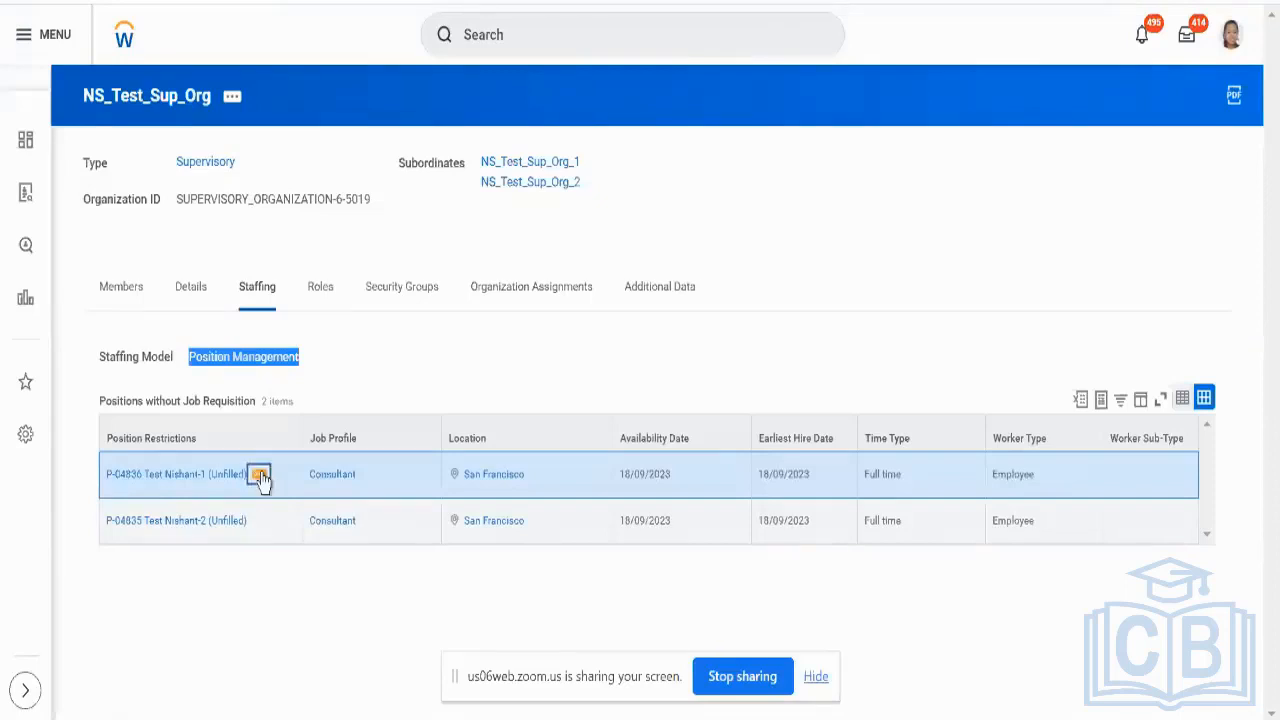
Step: Try the person-search version of Hire Employee for the first position, with the country set to United States of America
click(259, 475)
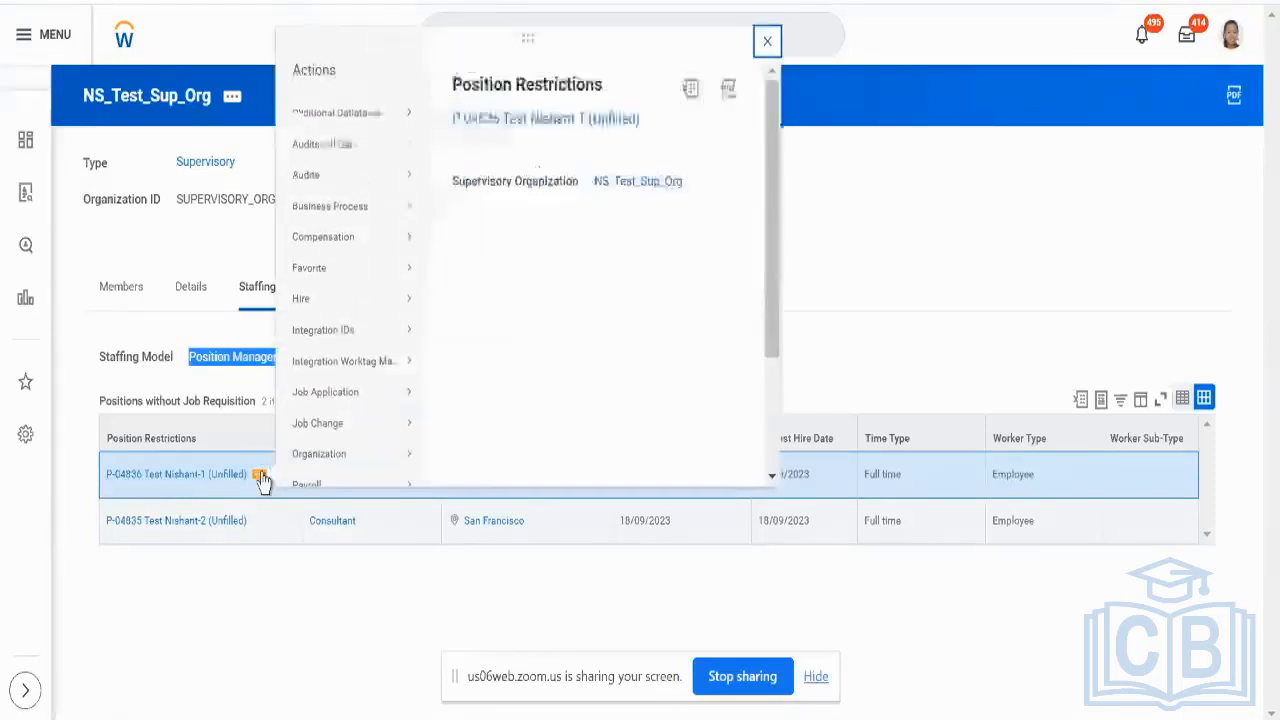
mouse_move(312, 304)
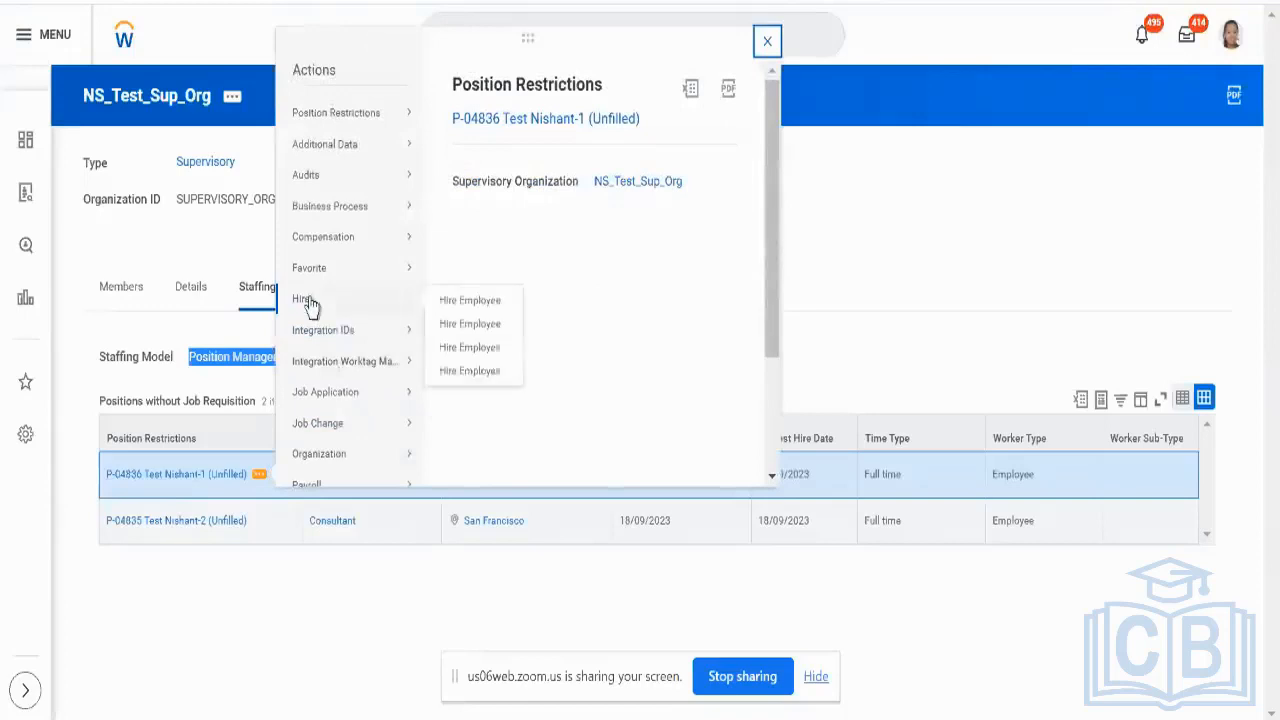
click(447, 308)
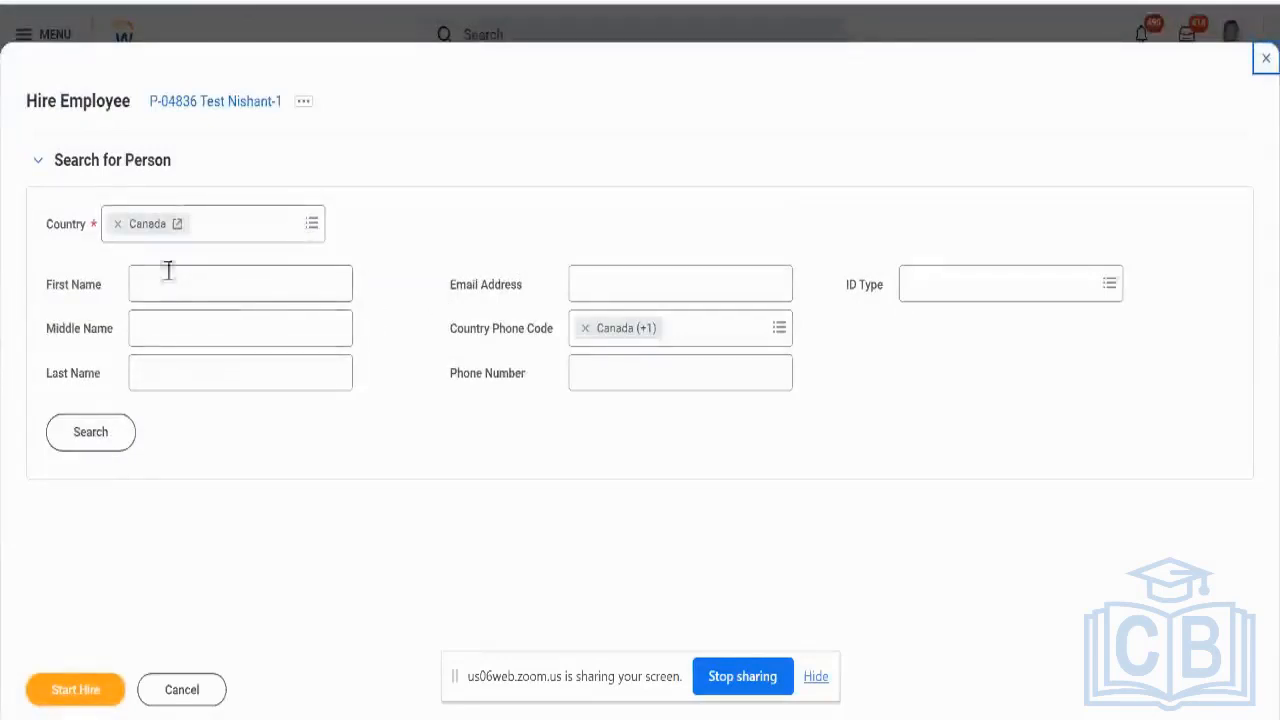
click(117, 224)
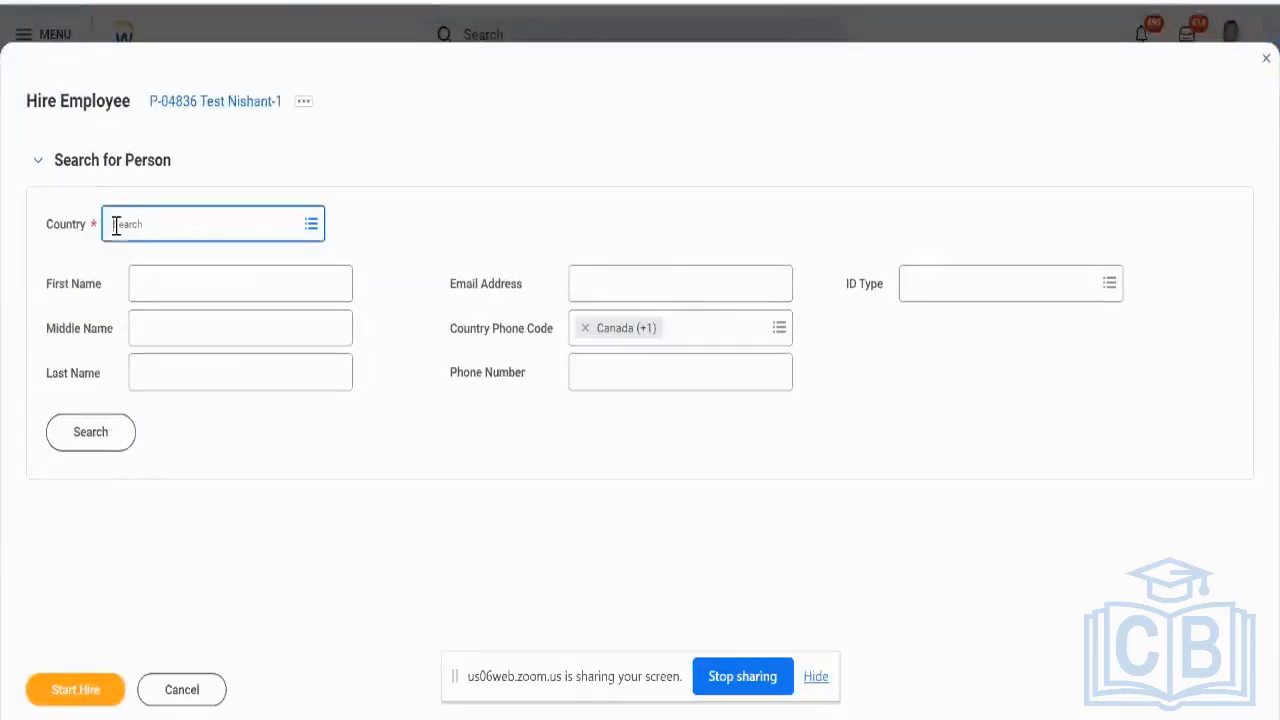
click(117, 224)
text(Amer)
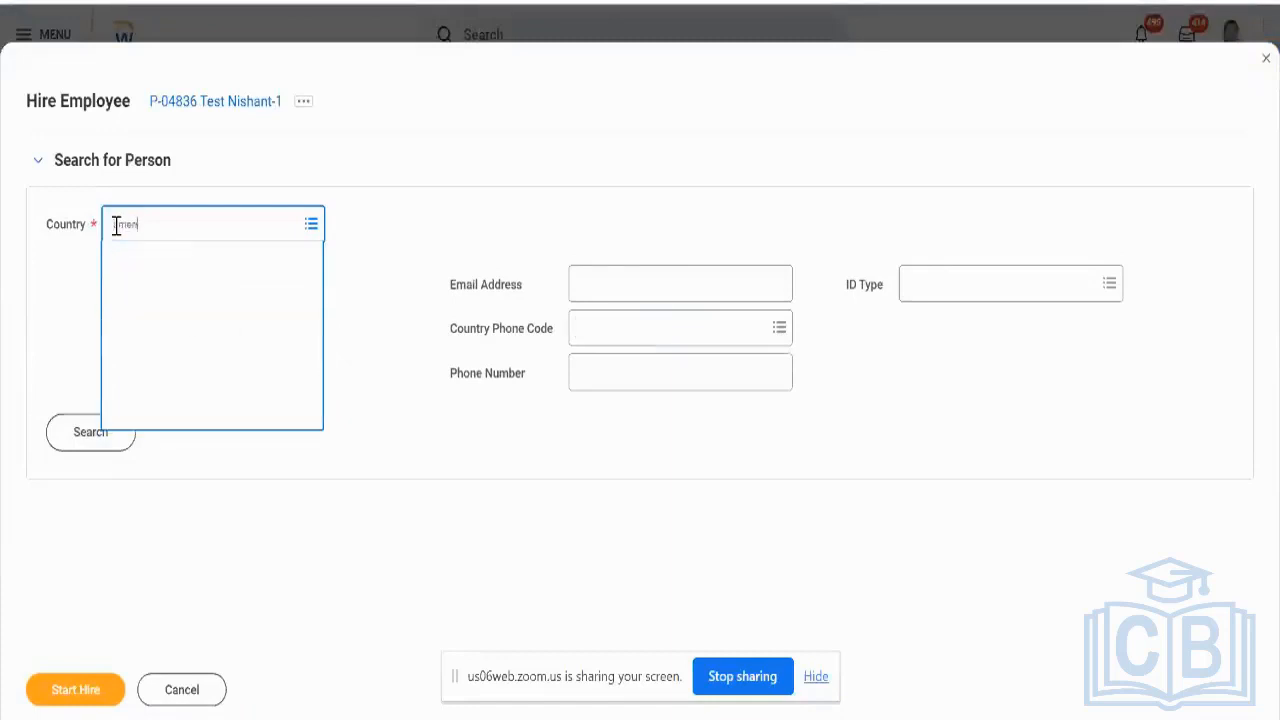
key(Down)
key(Down)
key(Down)
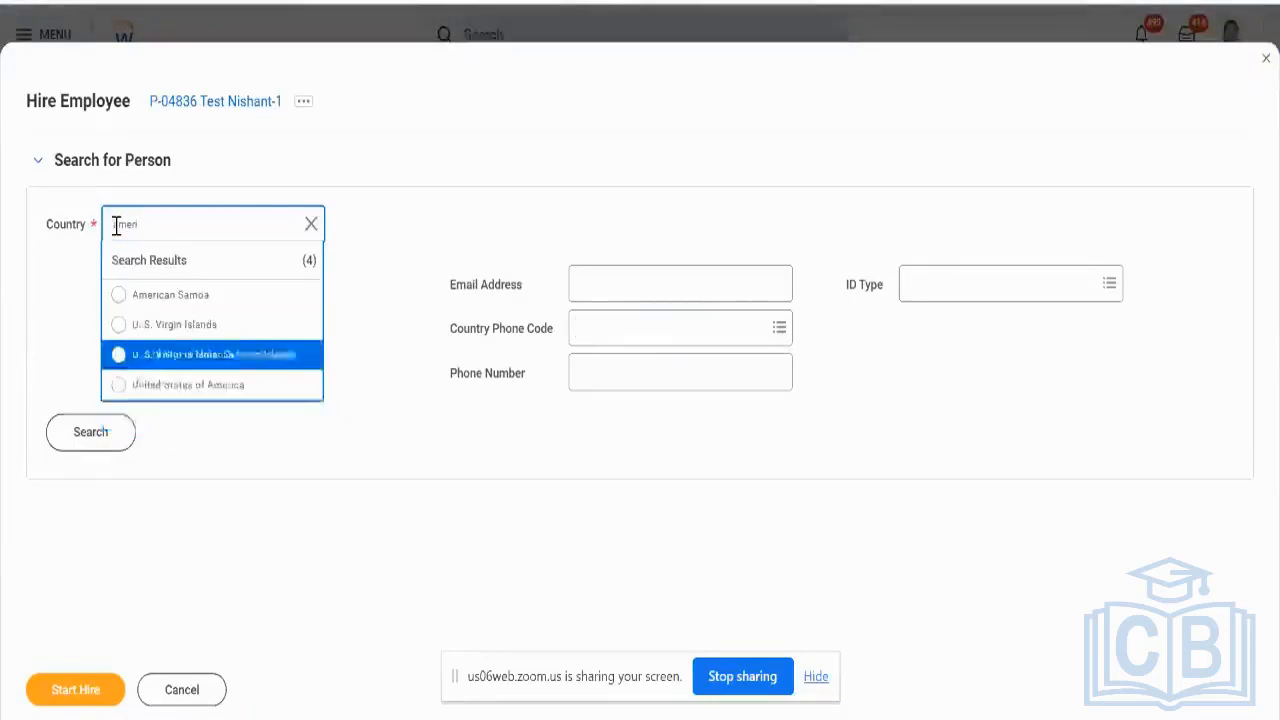
key(Return)
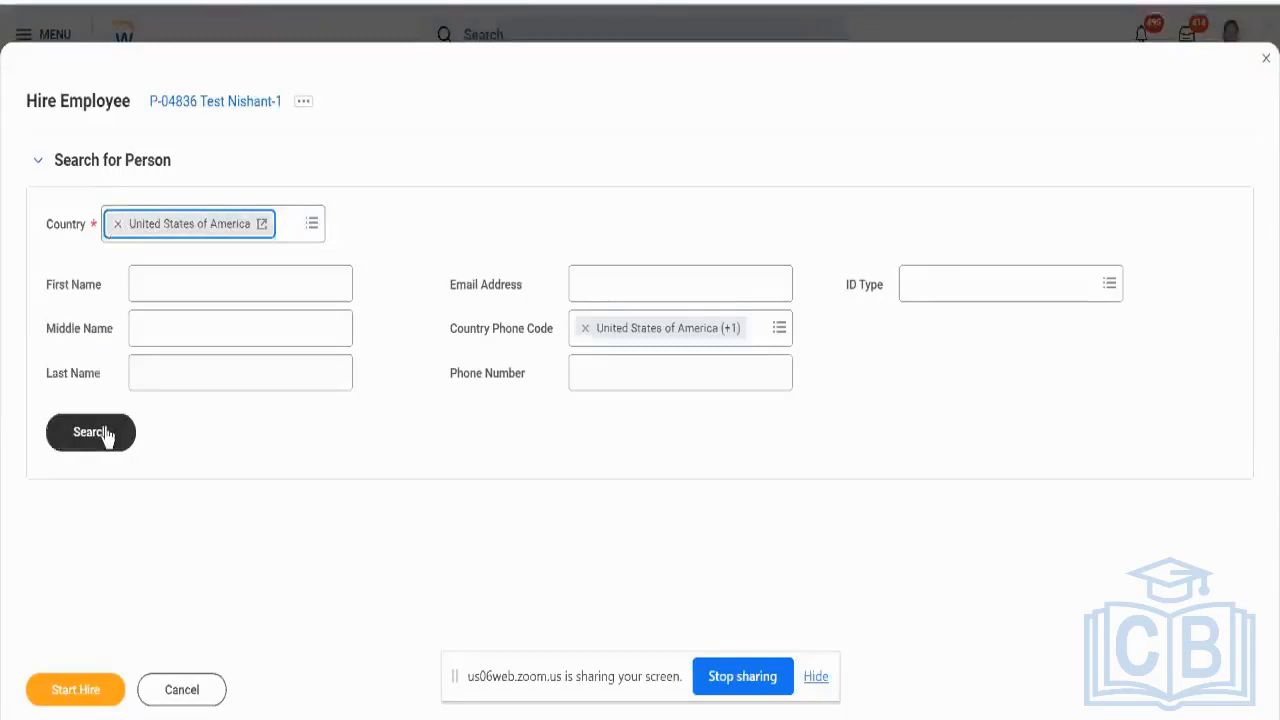
click(104, 433)
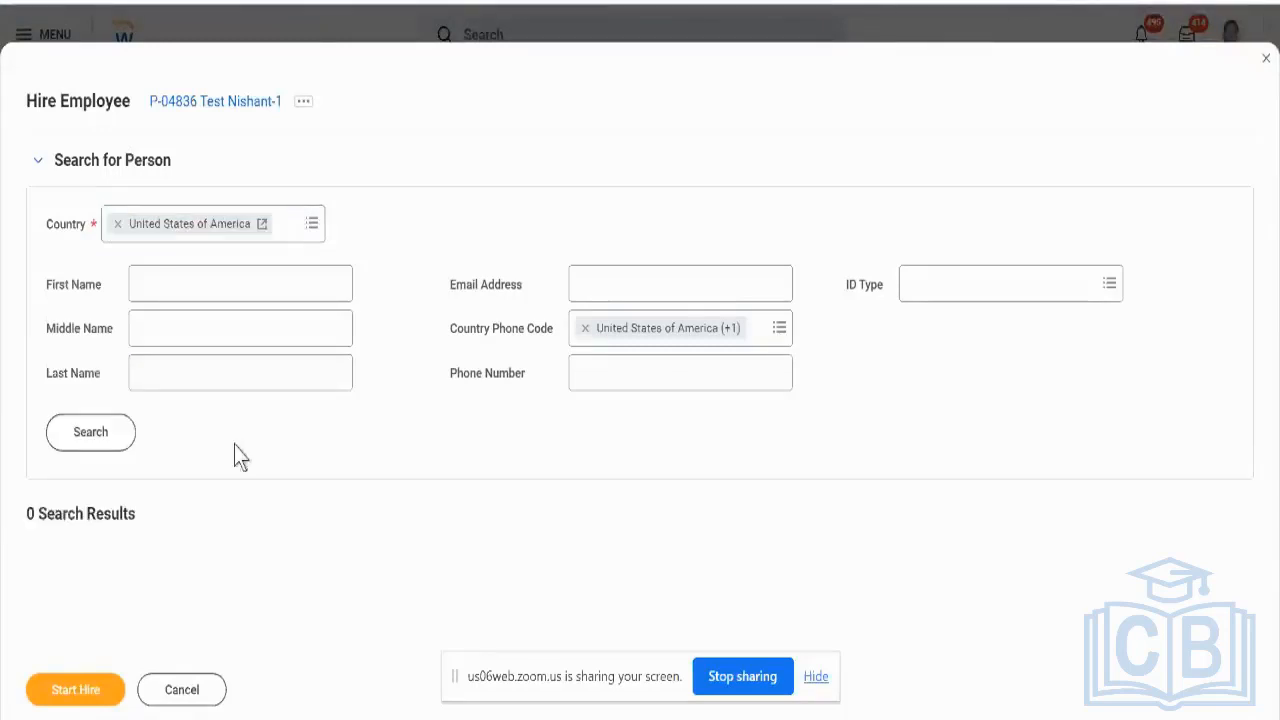
click(178, 690)
click(543, 407)
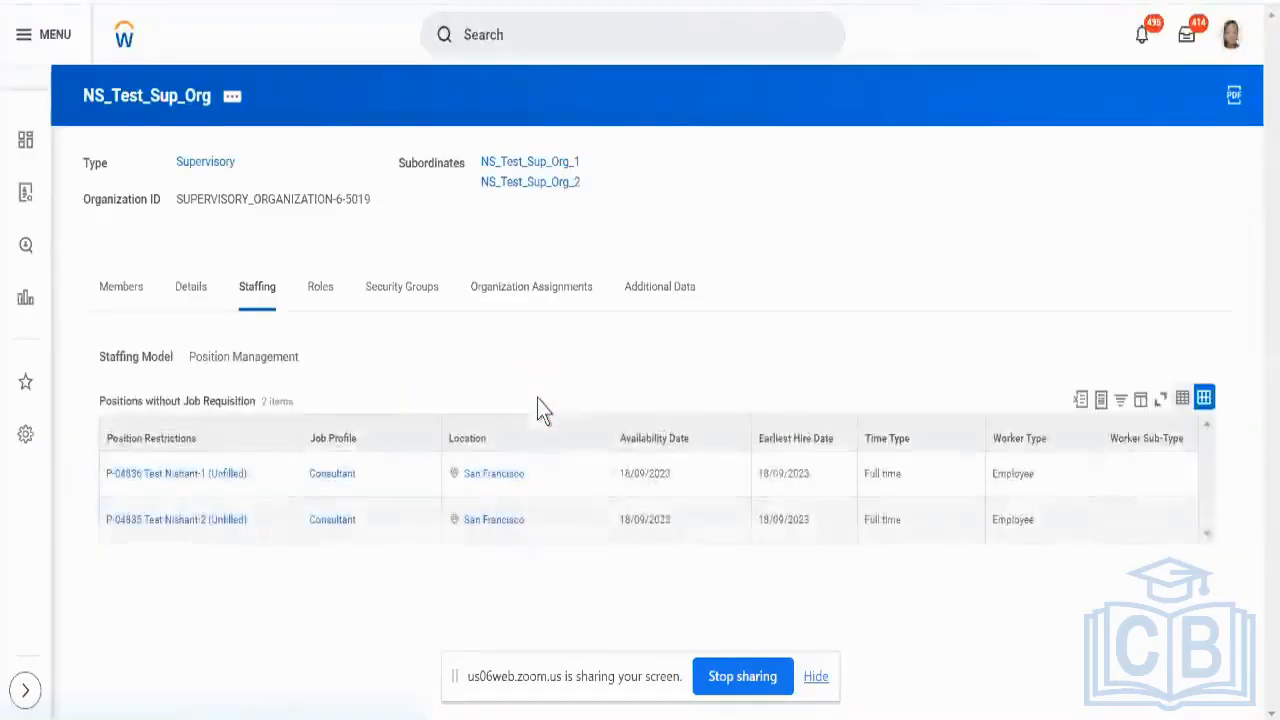
click(260, 477)
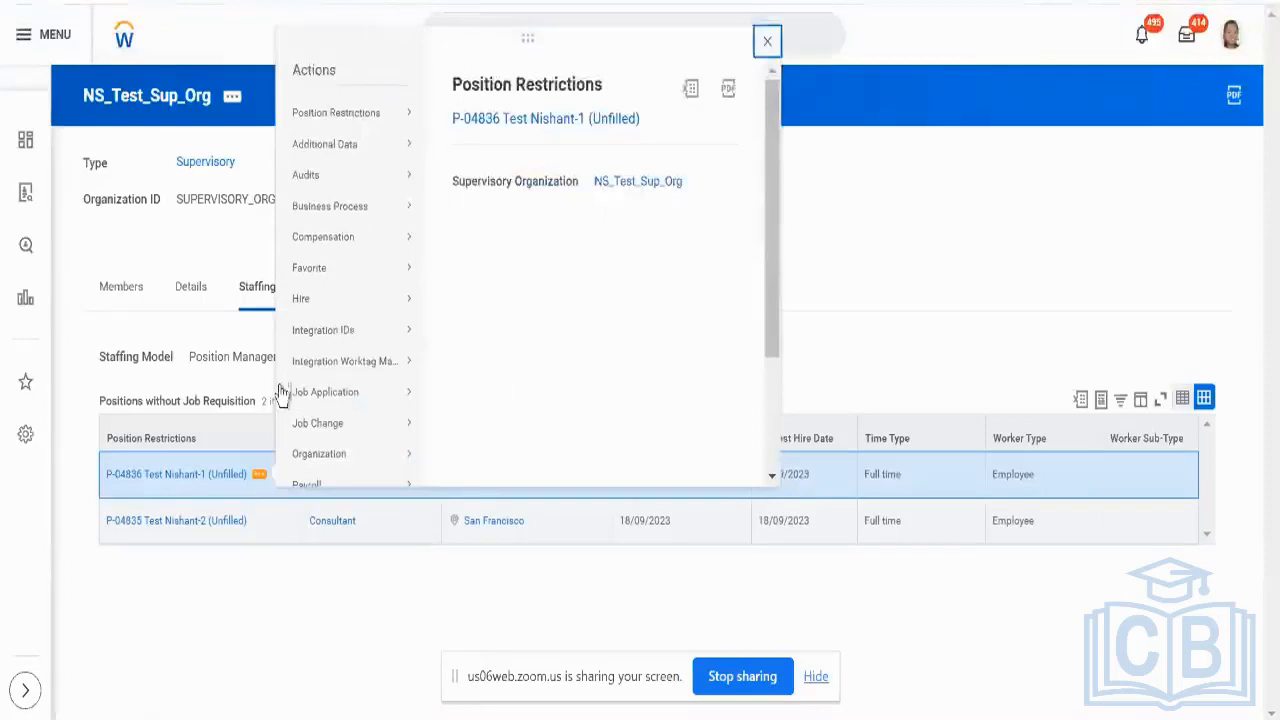
mouse_move(317, 280)
mouse_move(336, 302)
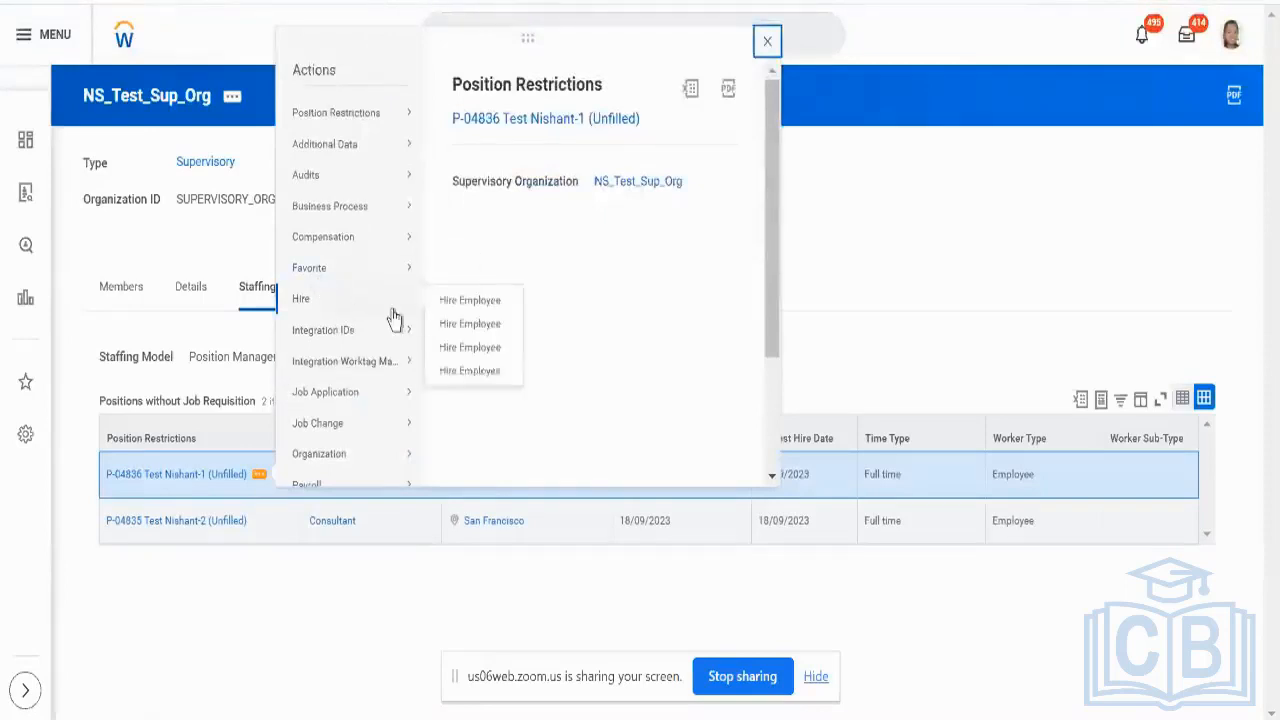
click(462, 328)
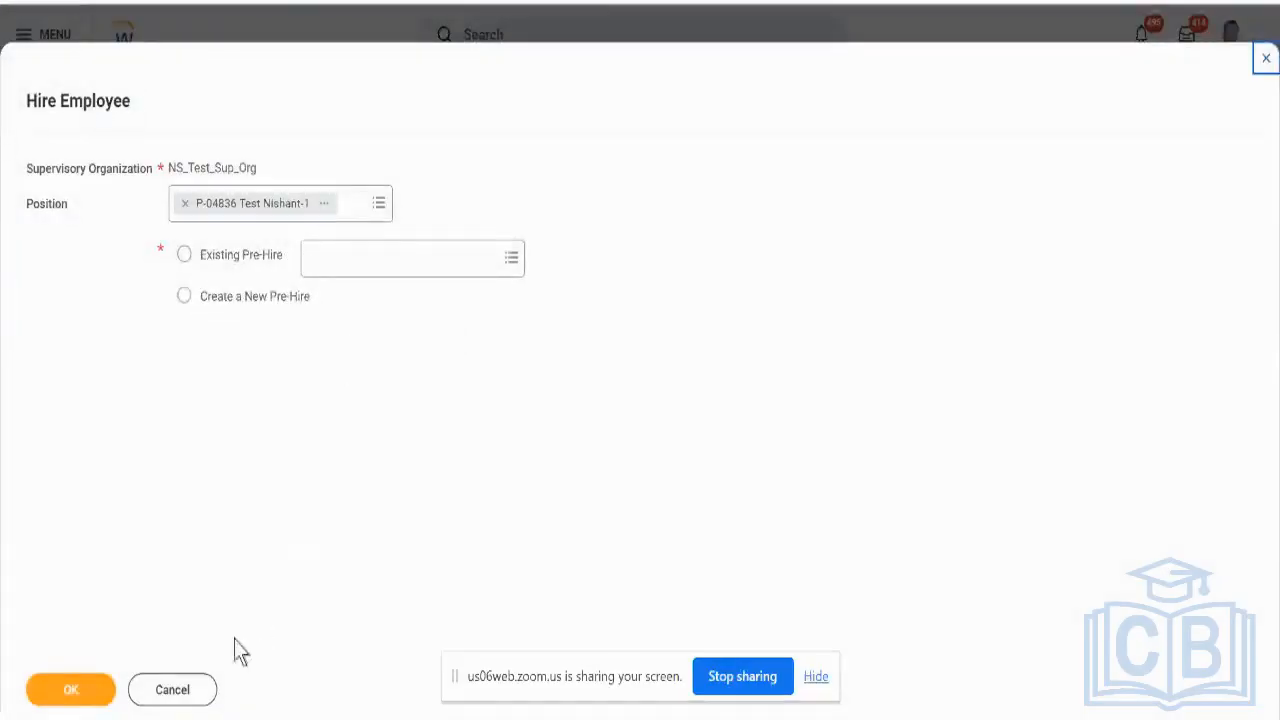
click(181, 697)
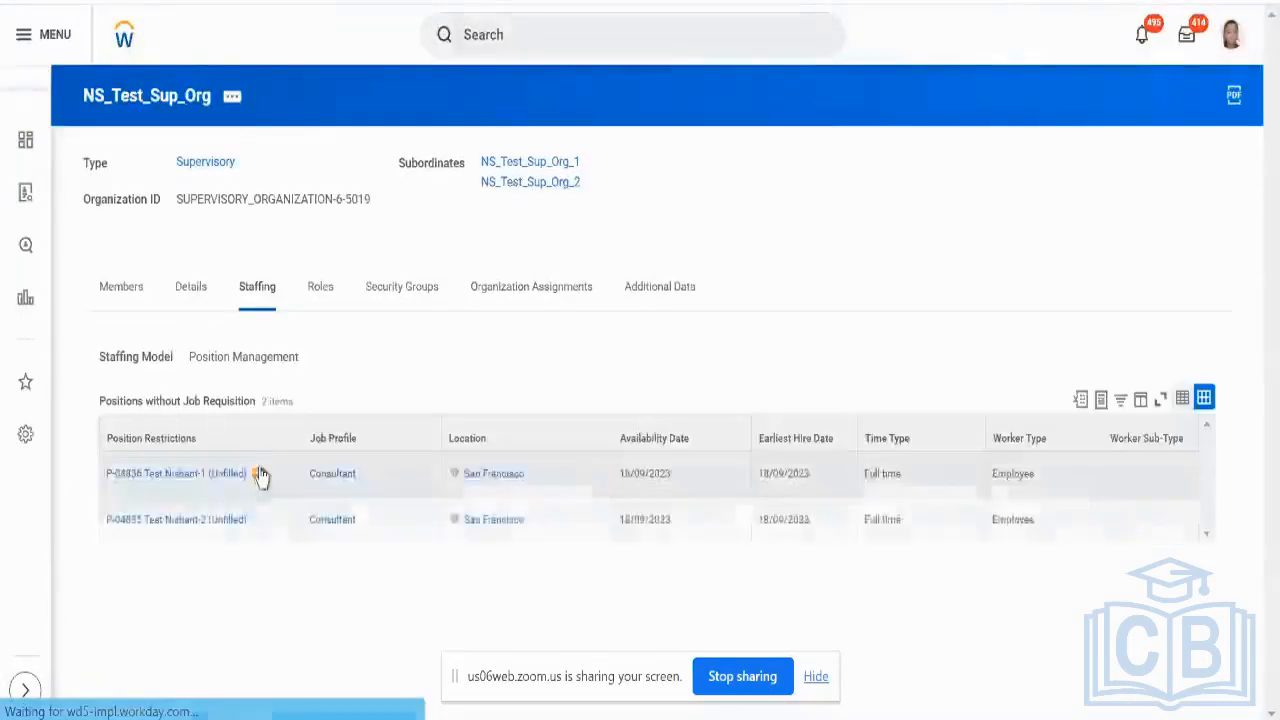
Step: Start the pre-hire version of Hire Employee for the first unfilled position in NS_Test_Sup_Org
click(260, 475)
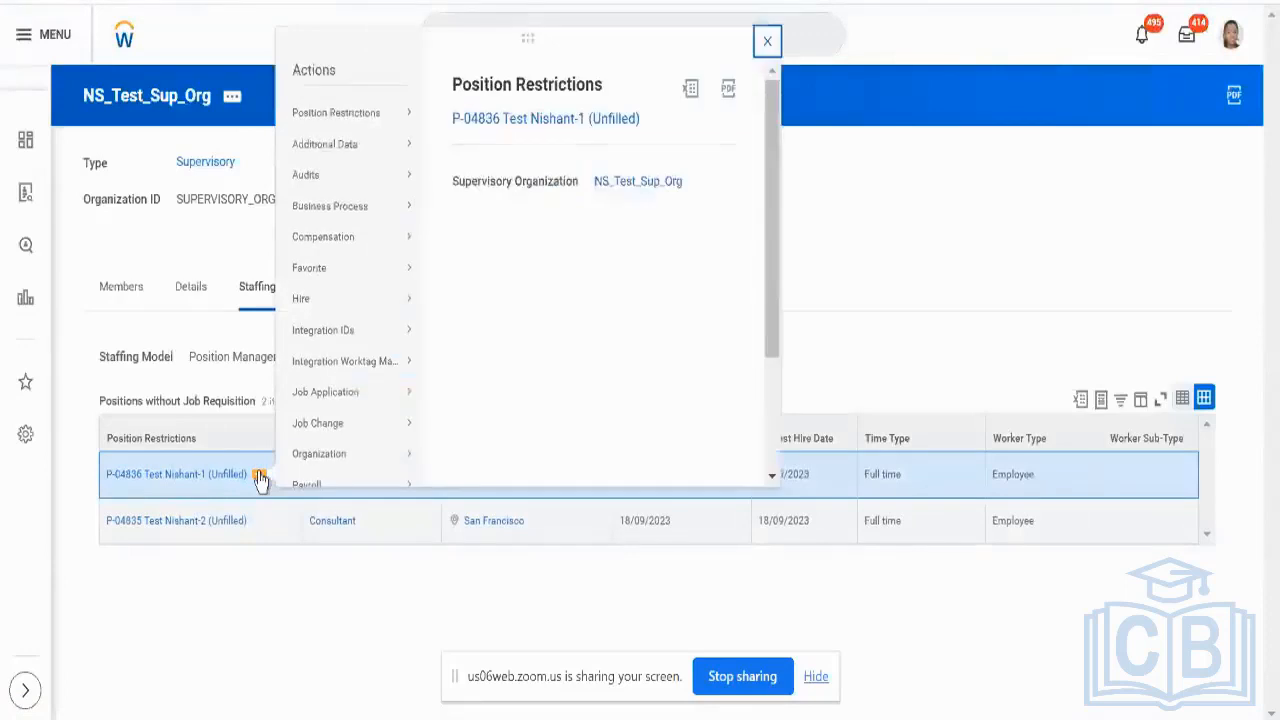
mouse_move(352, 310)
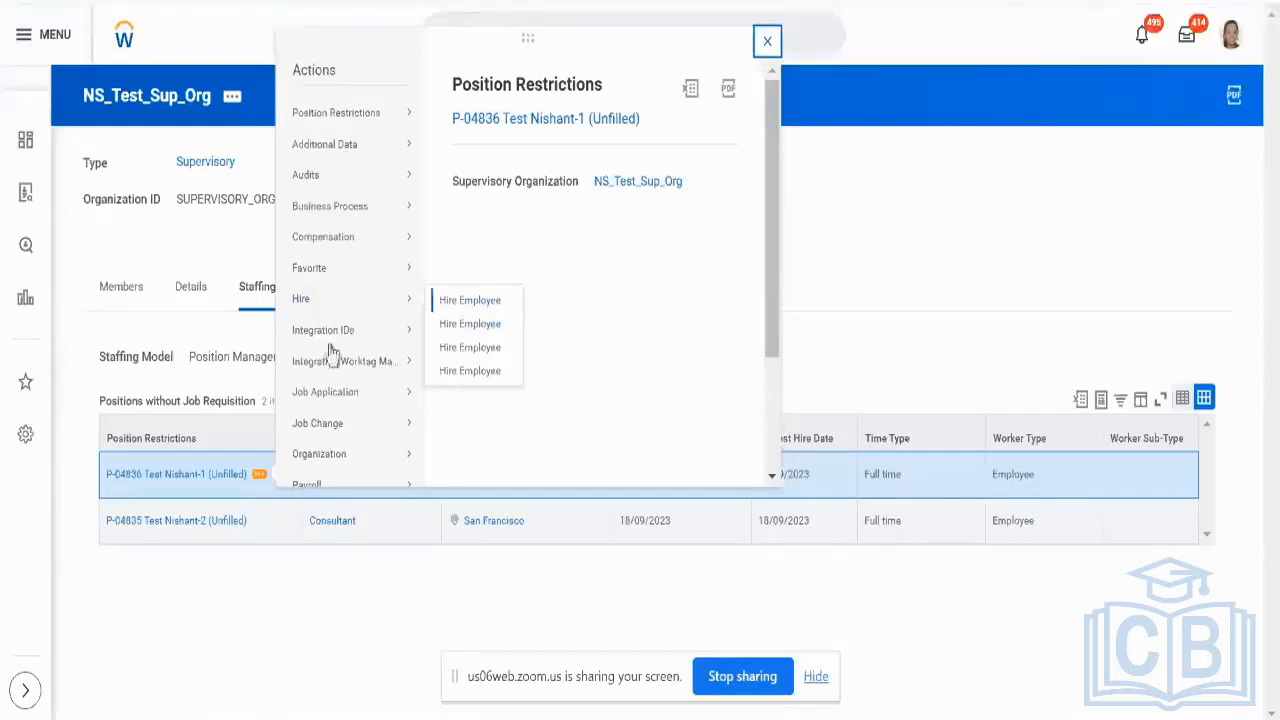
click(263, 547)
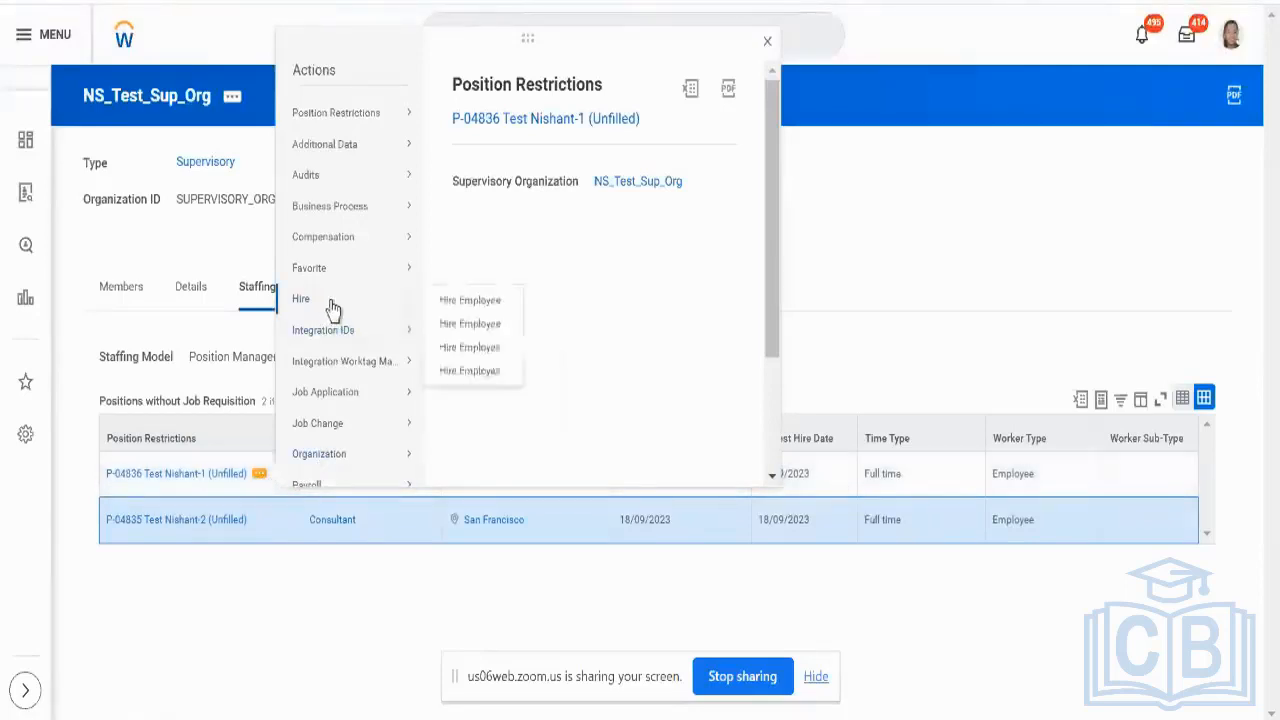
click(469, 324)
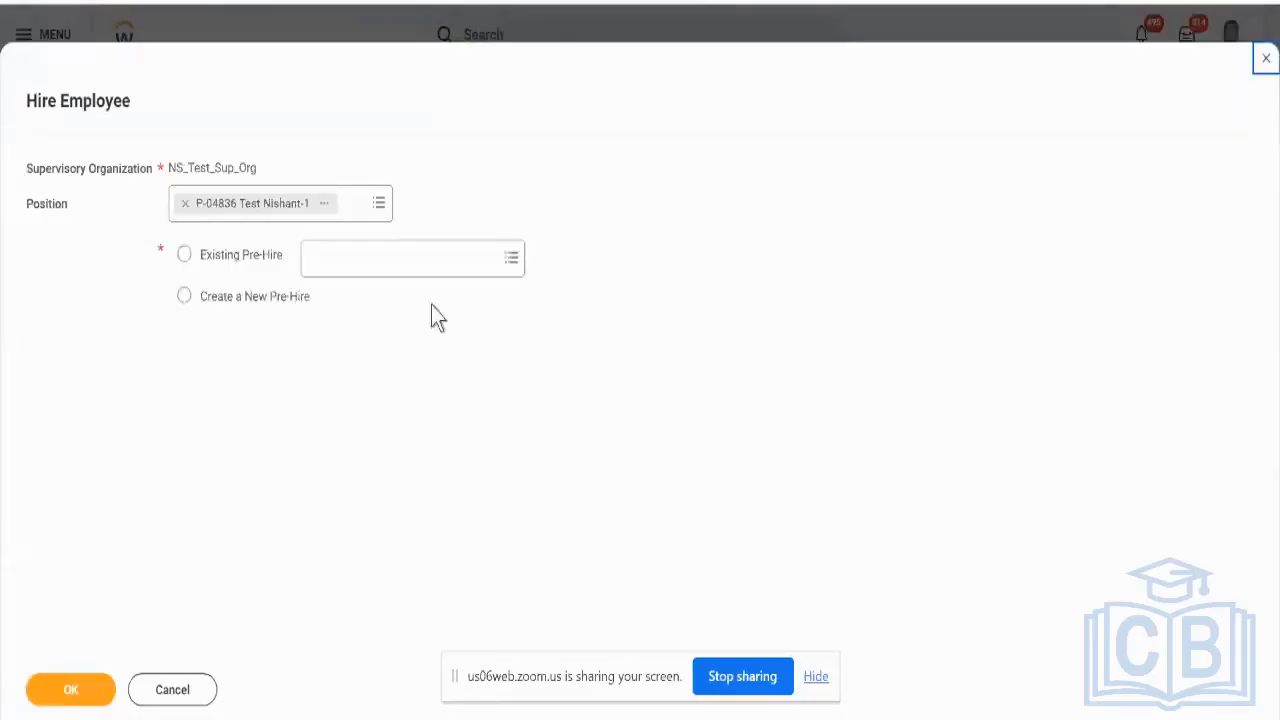
Step: Try to find the existing pre-hire by name for the first position
click(272, 265)
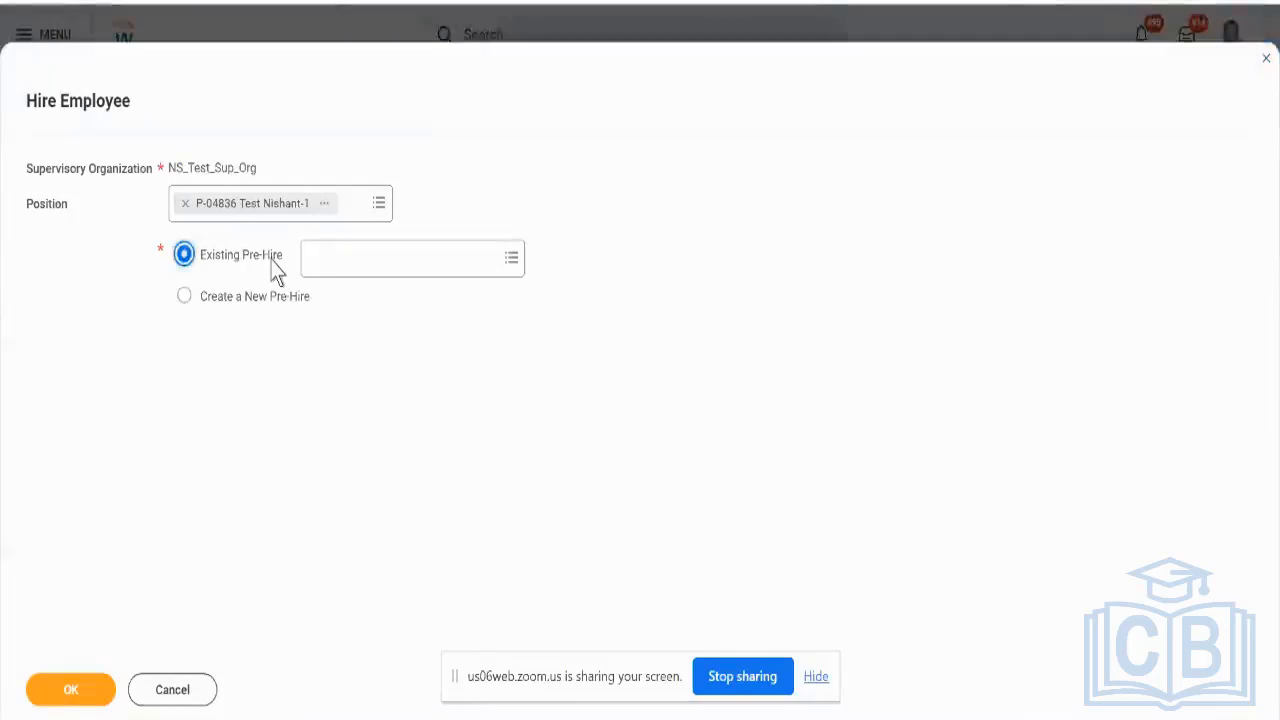
click(348, 265)
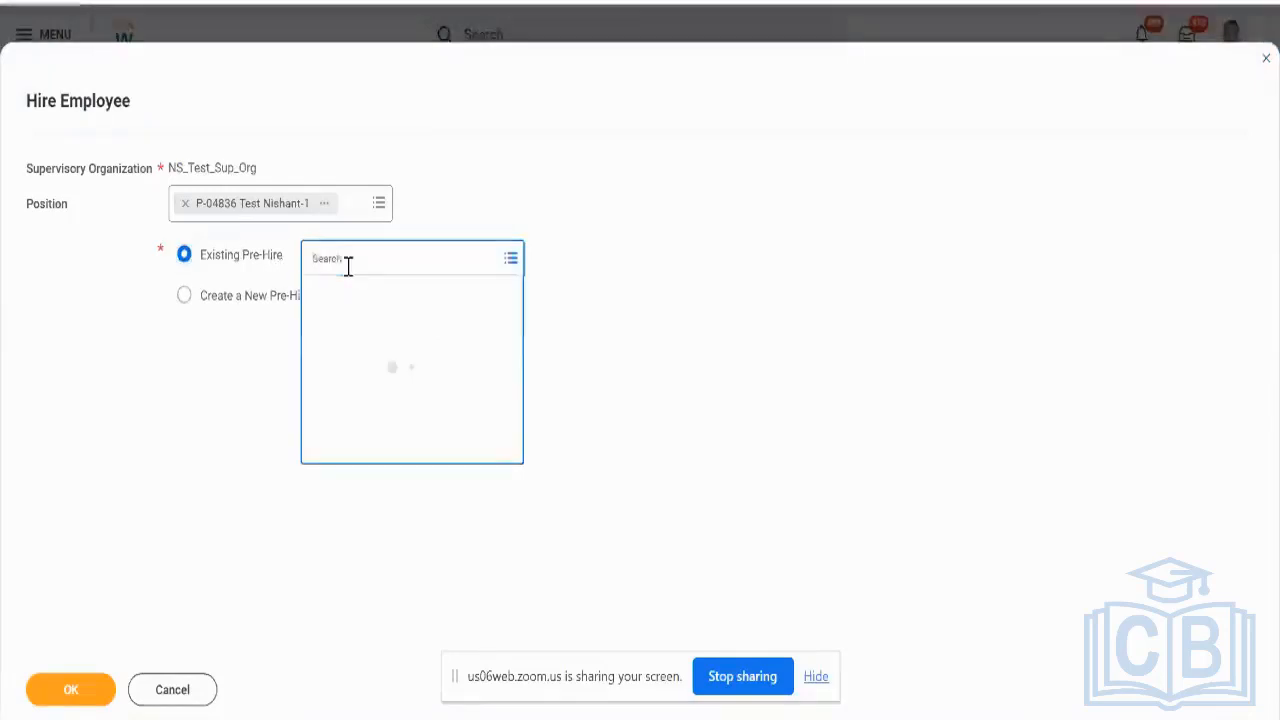
text(test ary)
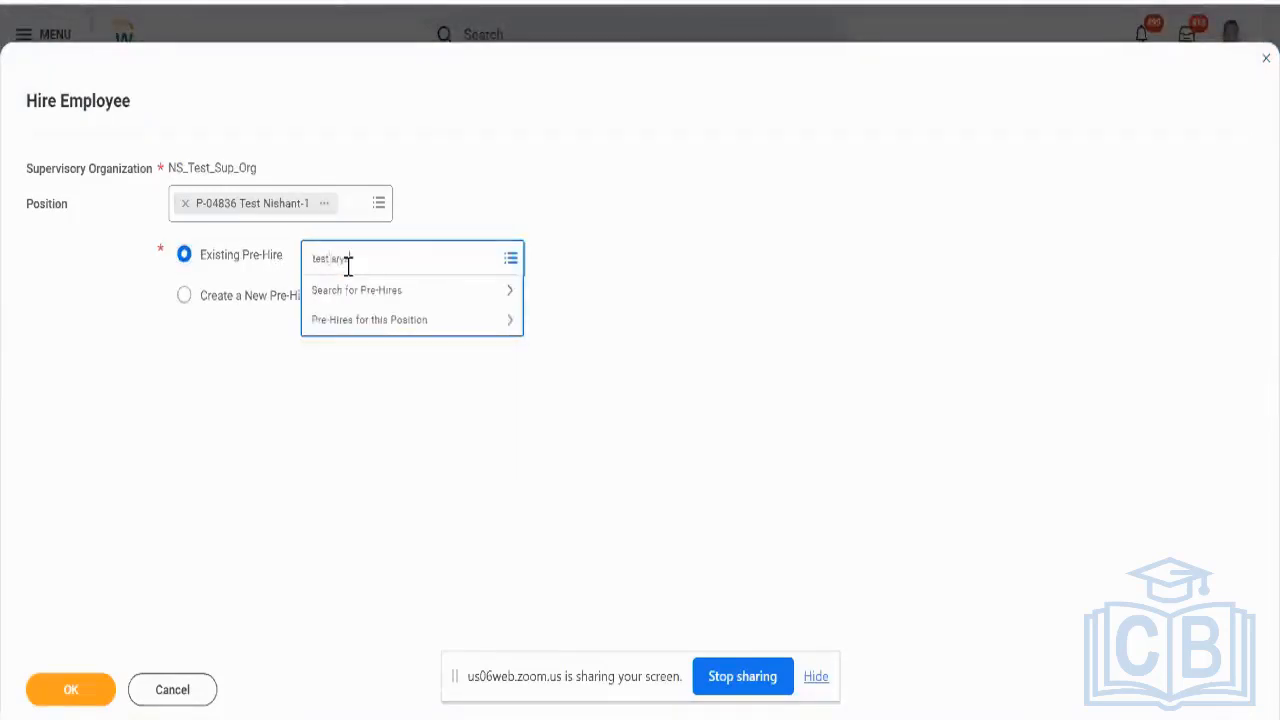
text(an)
key(Return)
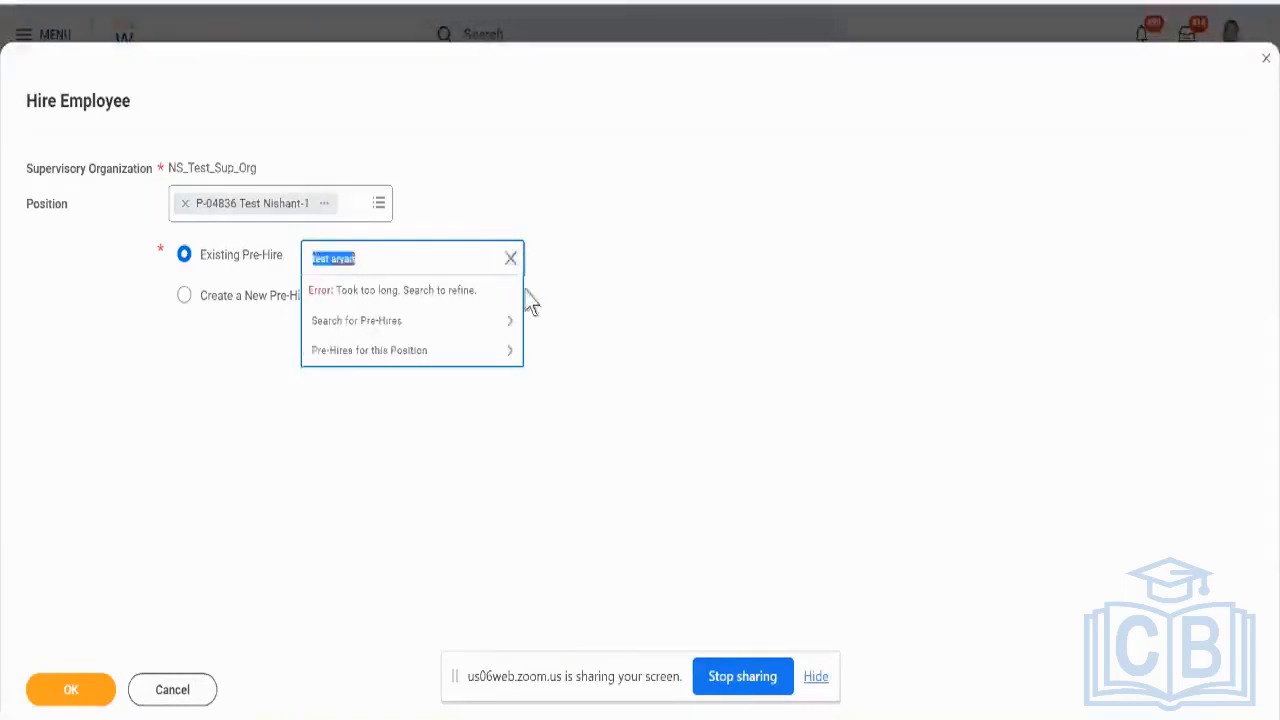
click(398, 320)
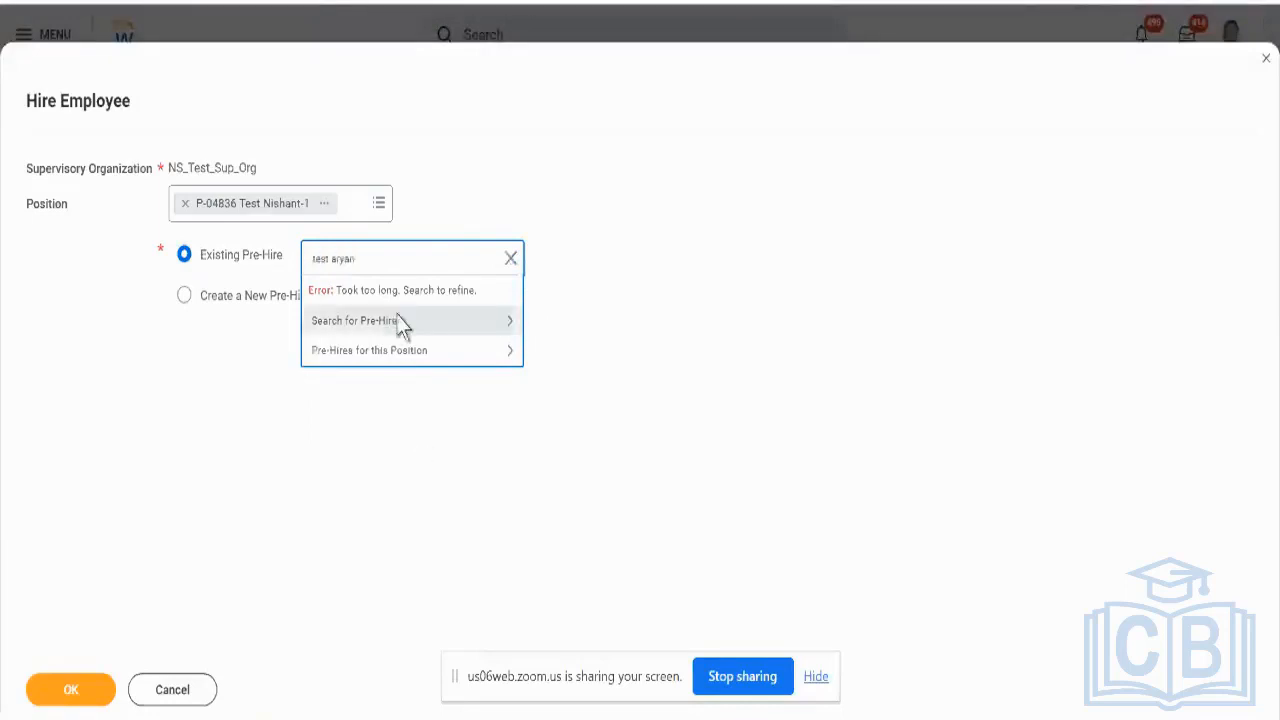
click(273, 428)
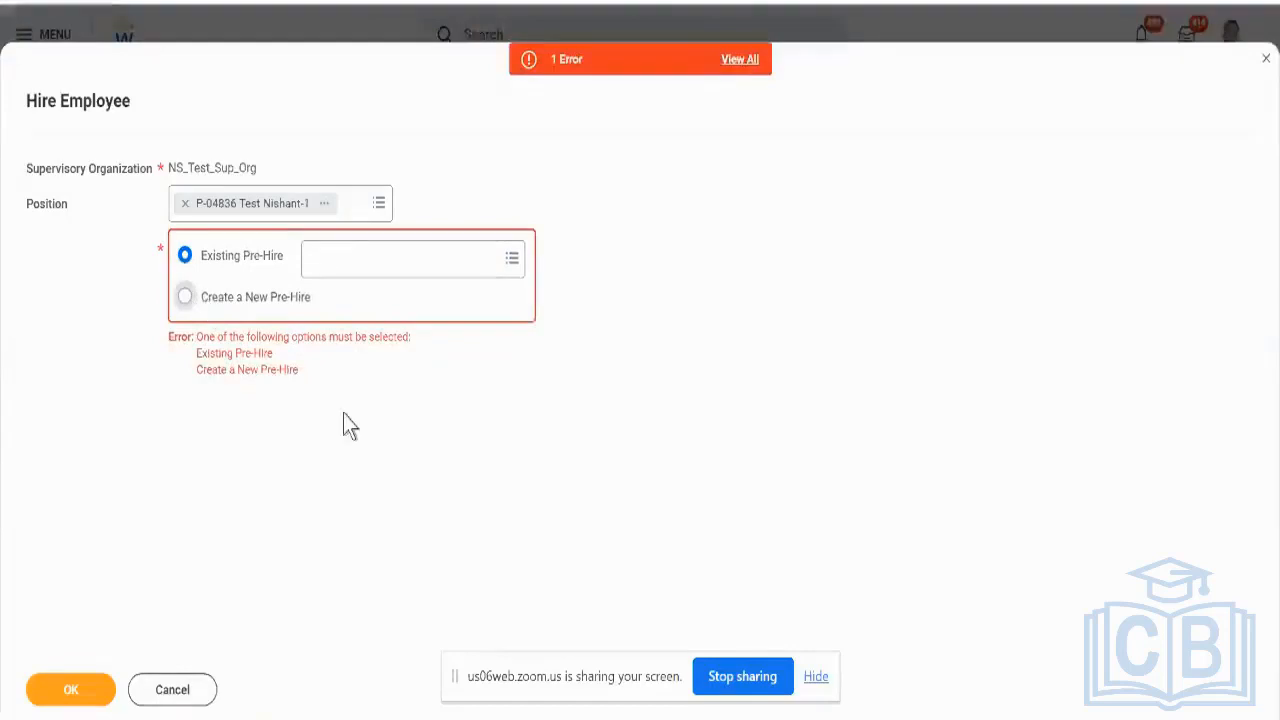
Step: Choose to create a new pre-hire for the position and enter the person's first and last name
click(186, 297)
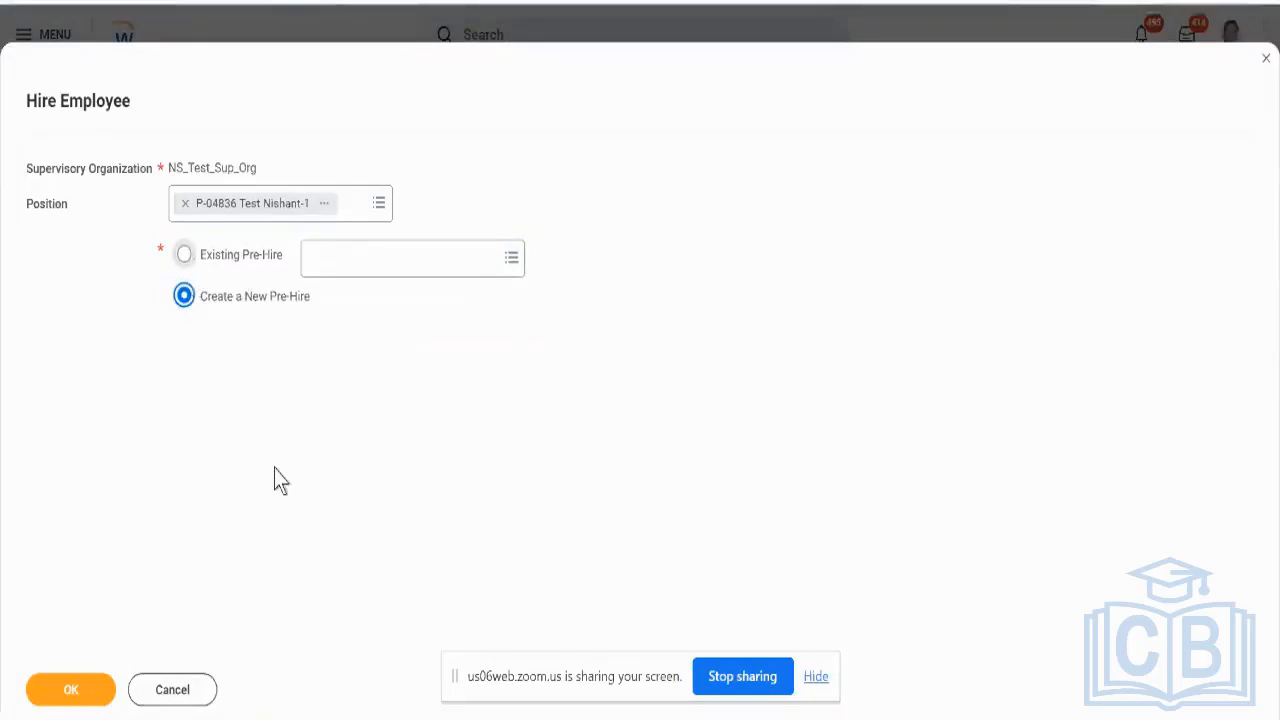
click(88, 685)
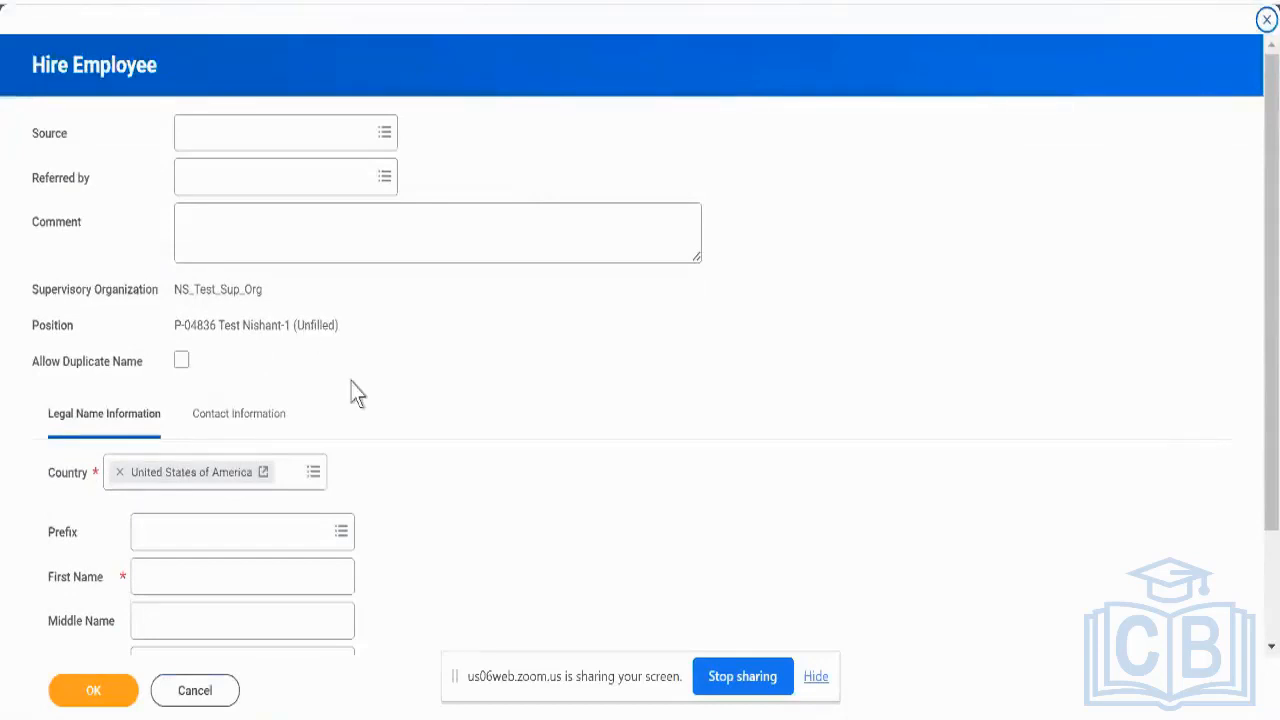
scroll(357, 393, down, 2)
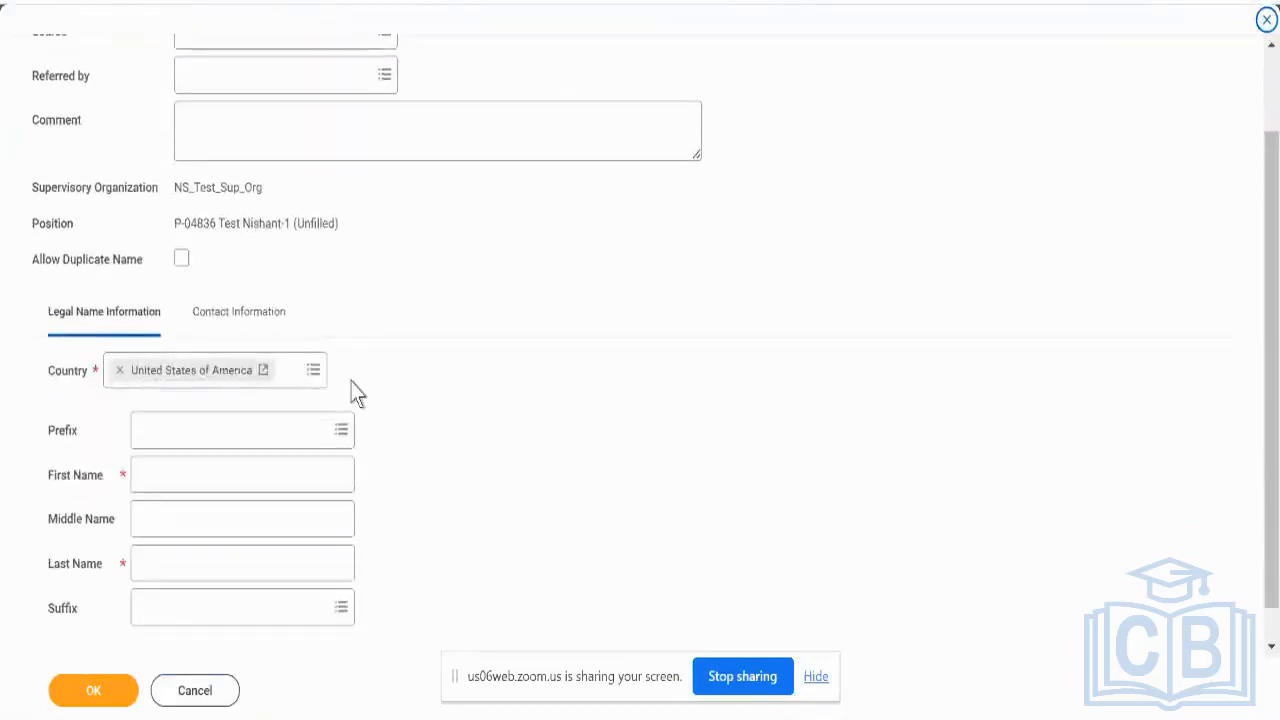
scroll(357, 393, up, 2)
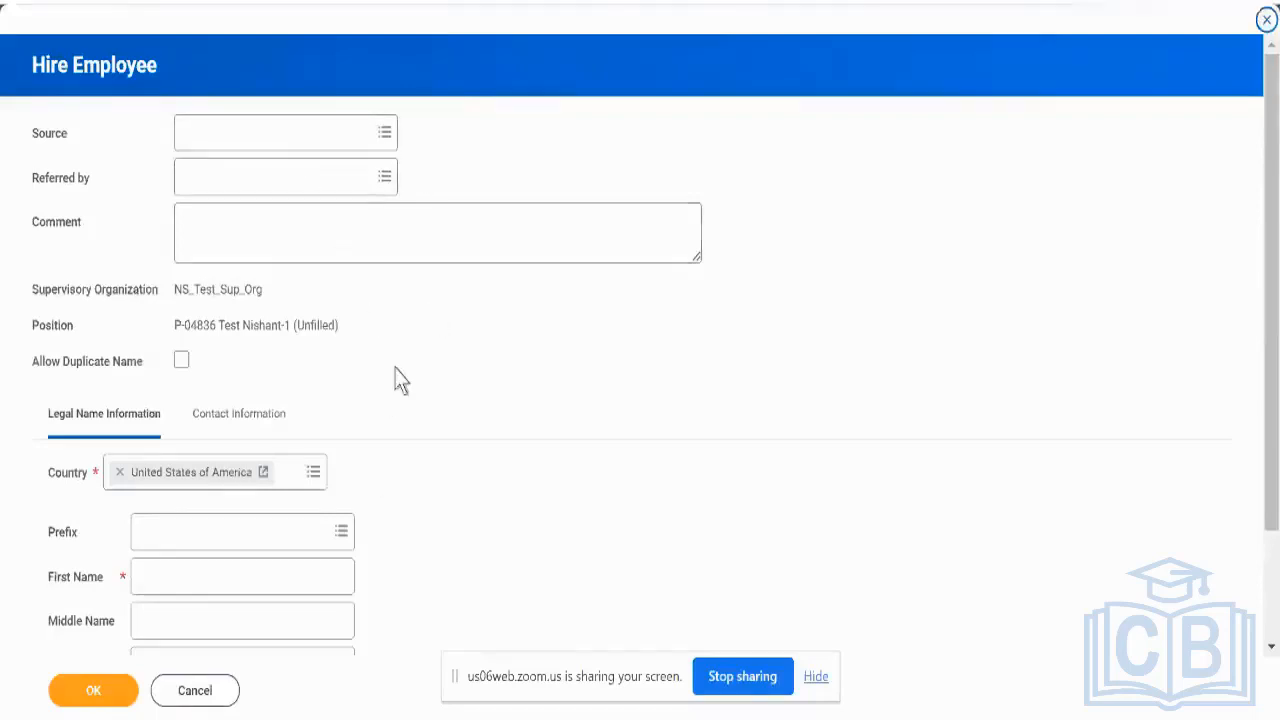
scroll(398, 380, down, 3)
click(258, 431)
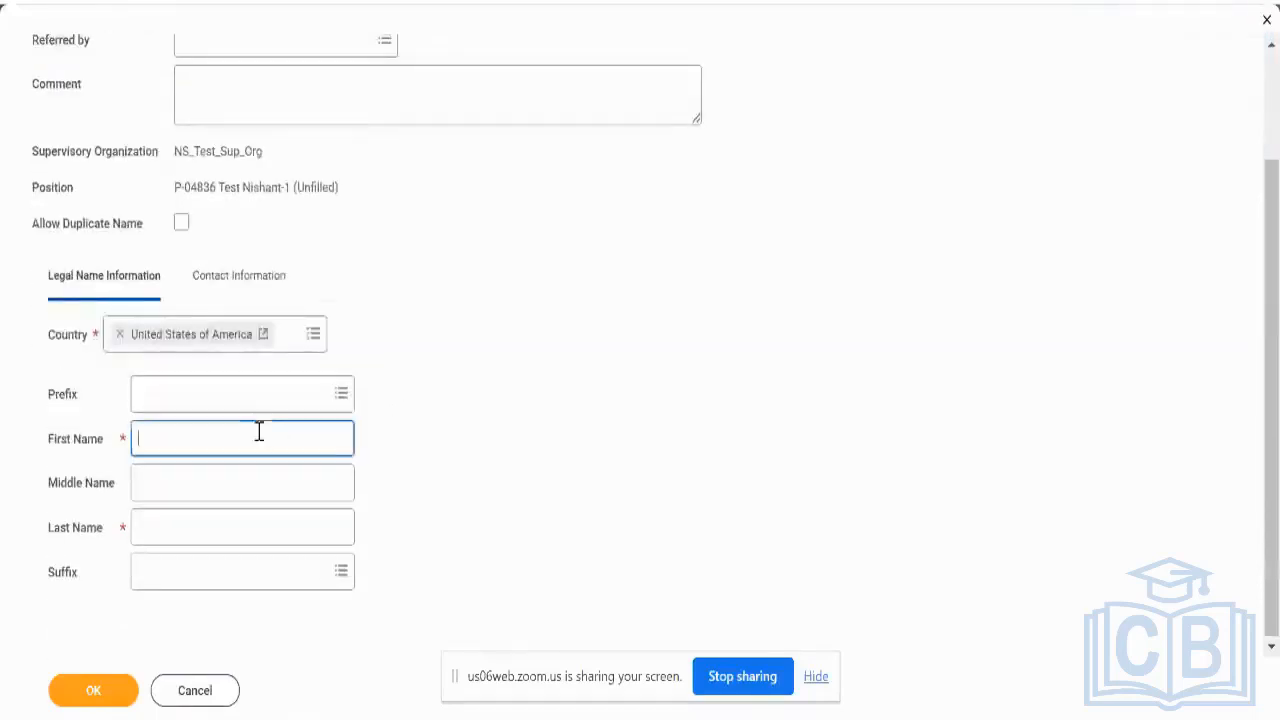
text(Test)
key(Tab)
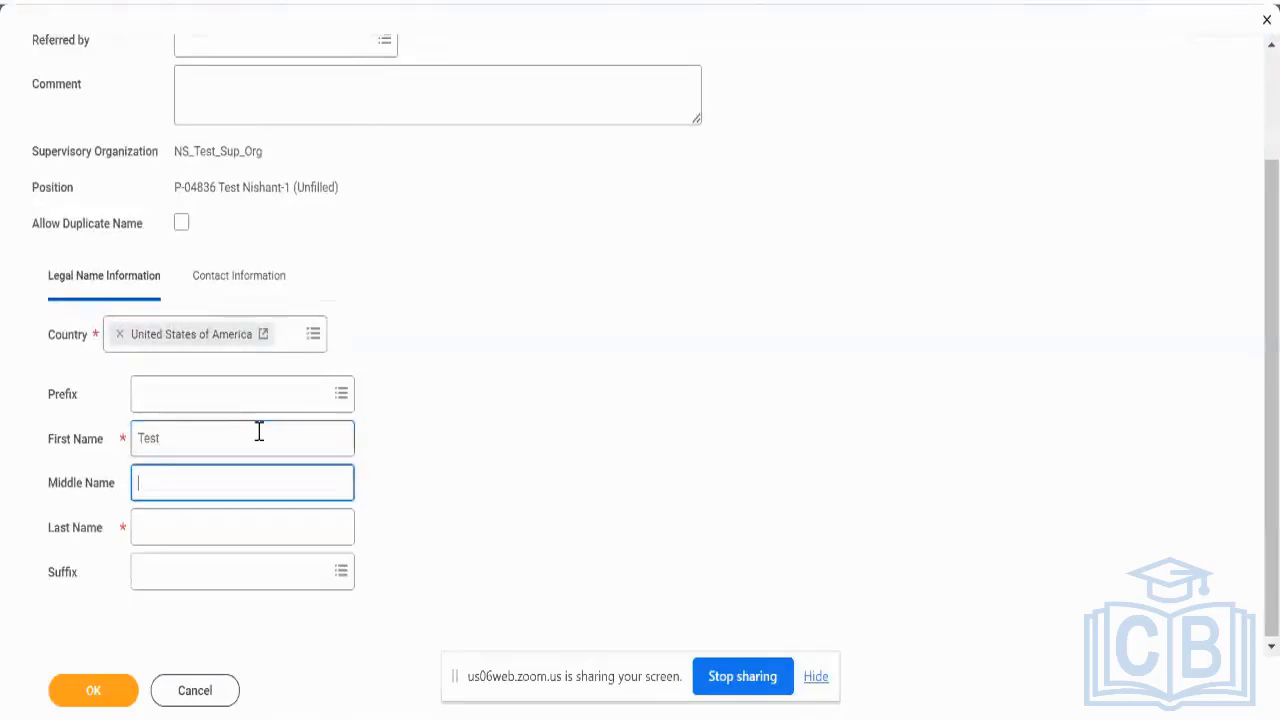
key(Tab)
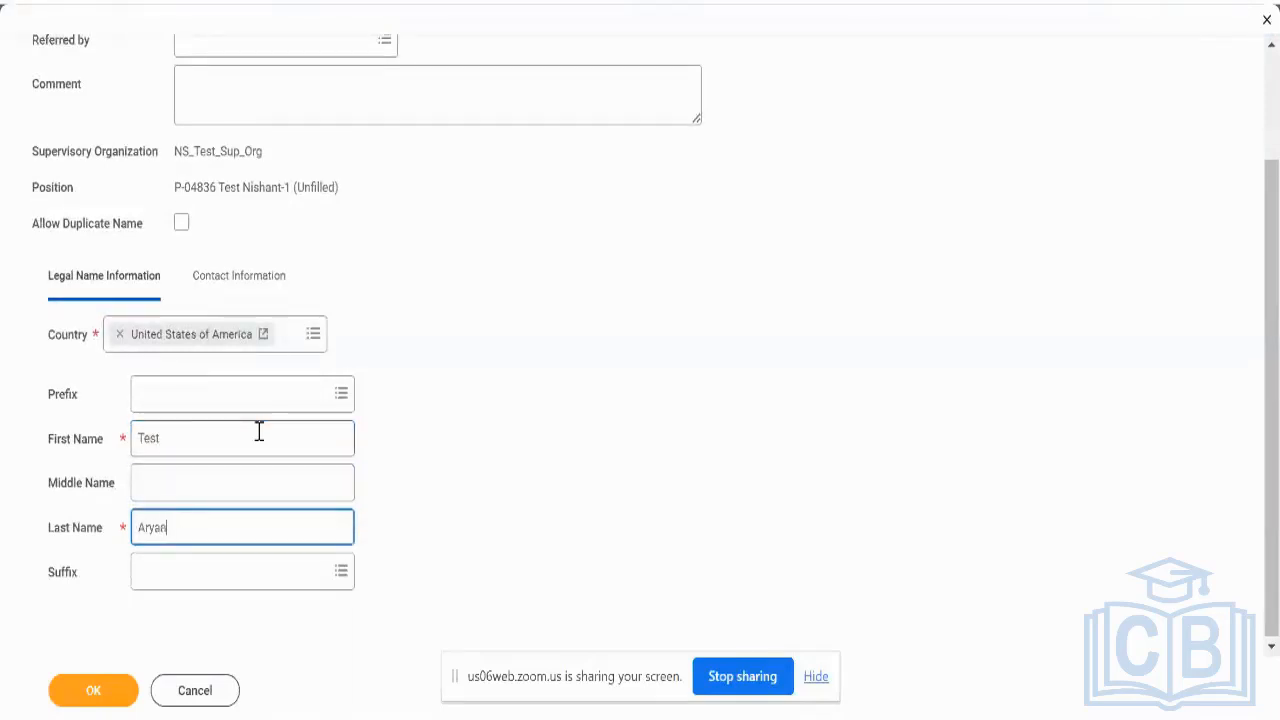
Step: Add the pre-hire's email address to the contact information with the type Home
click(241, 278)
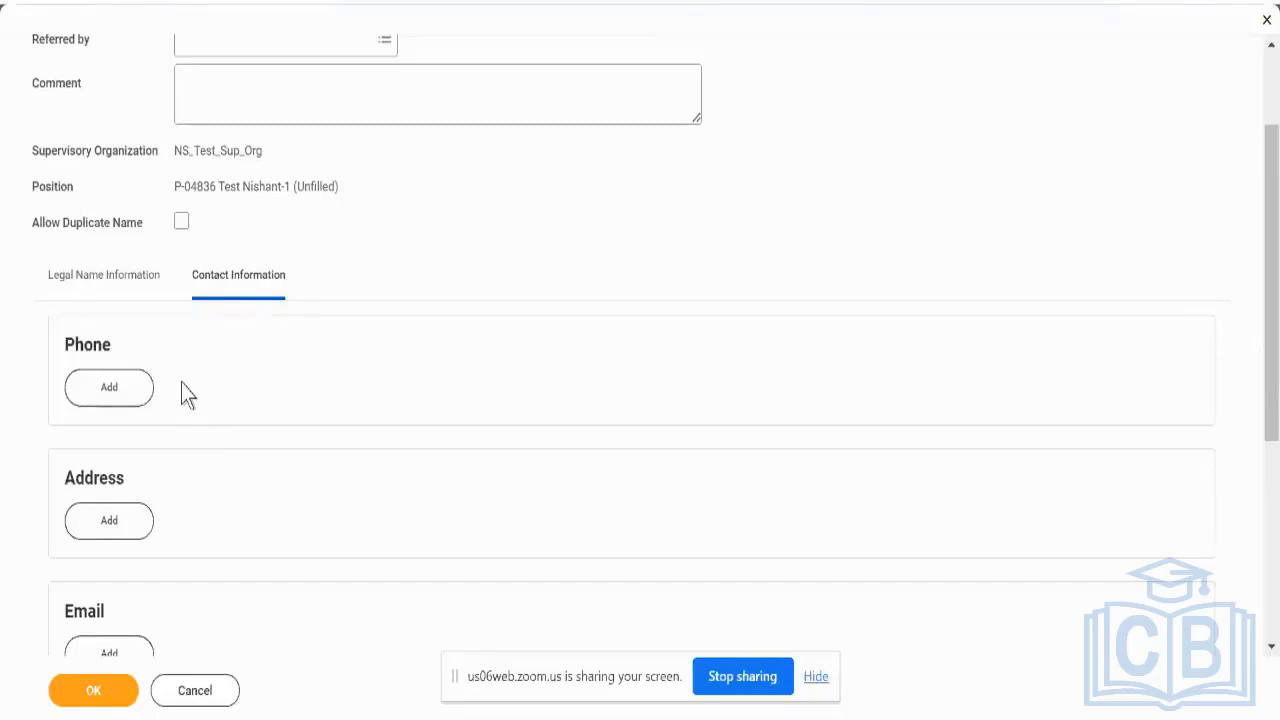
scroll(138, 514, down, 1)
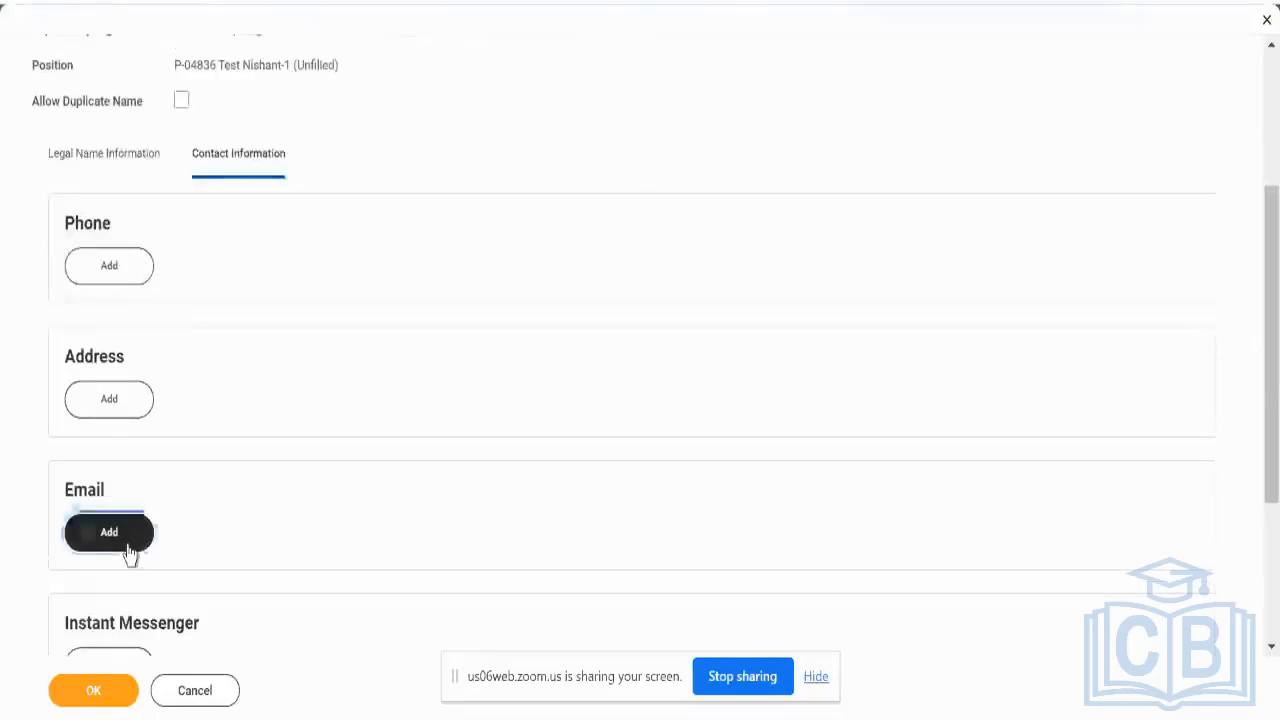
click(125, 540)
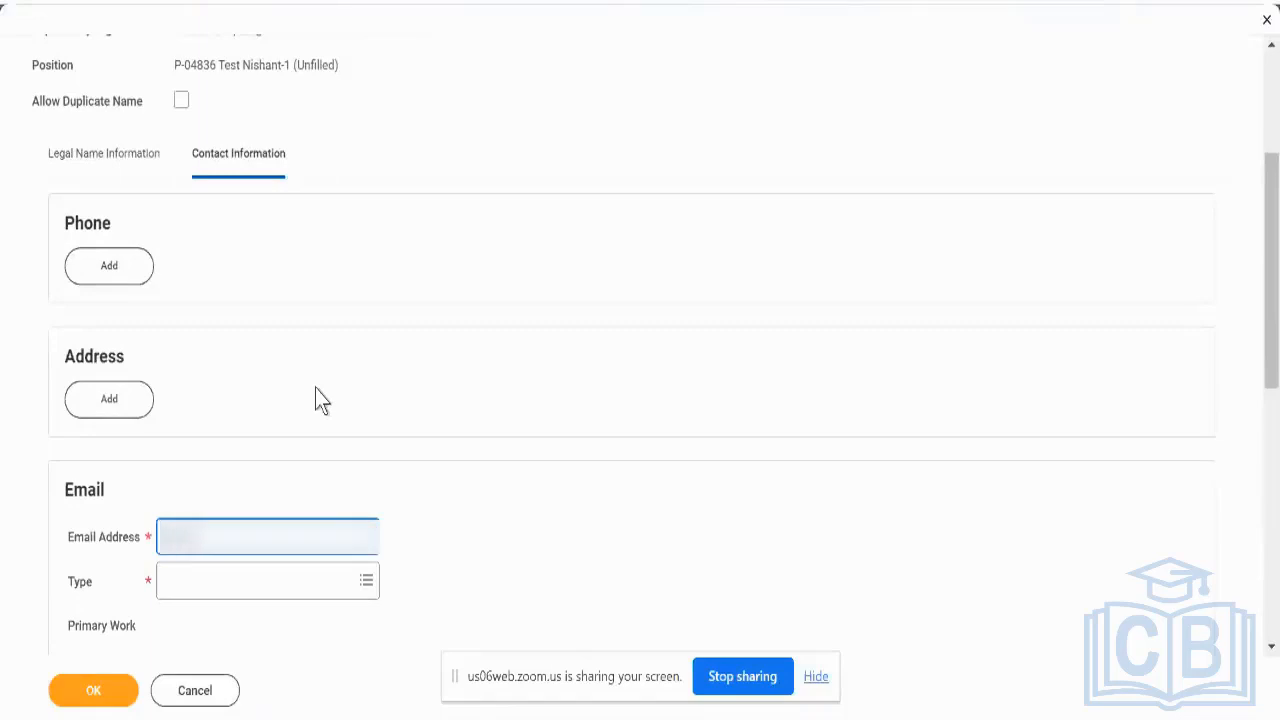
text(@gmail.com)
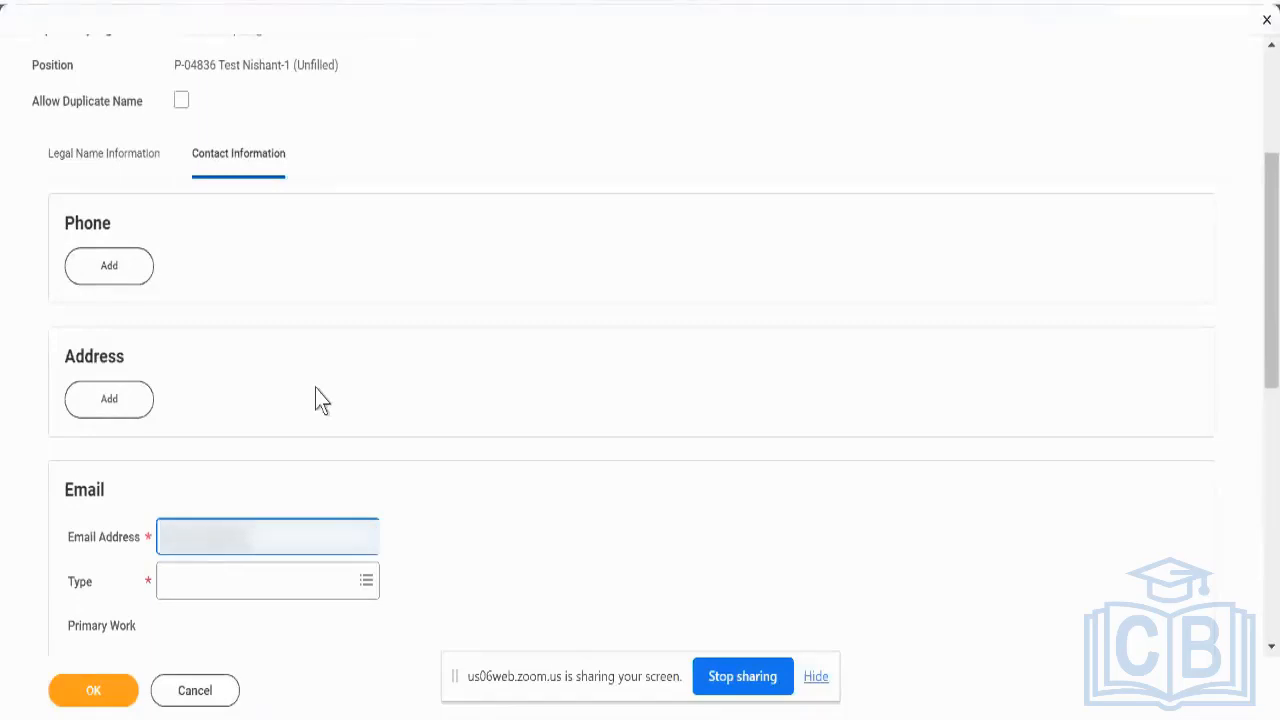
key(Tab)
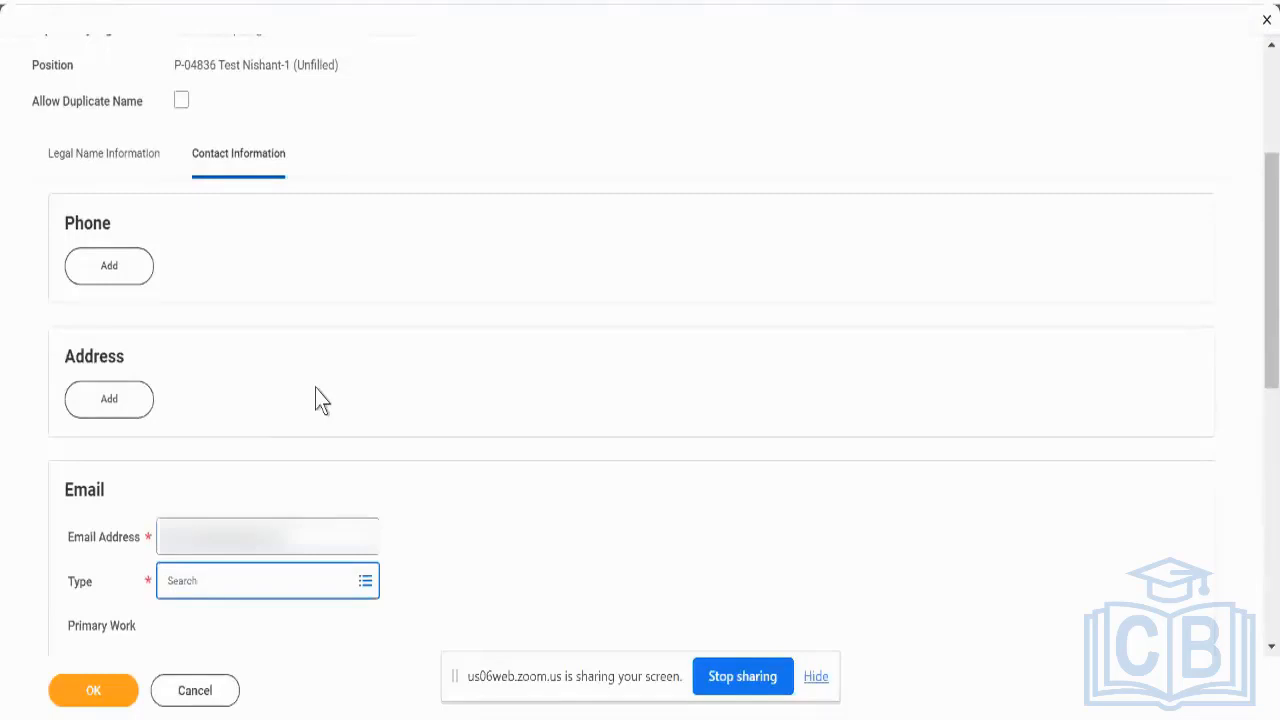
key(Return)
key(Return)
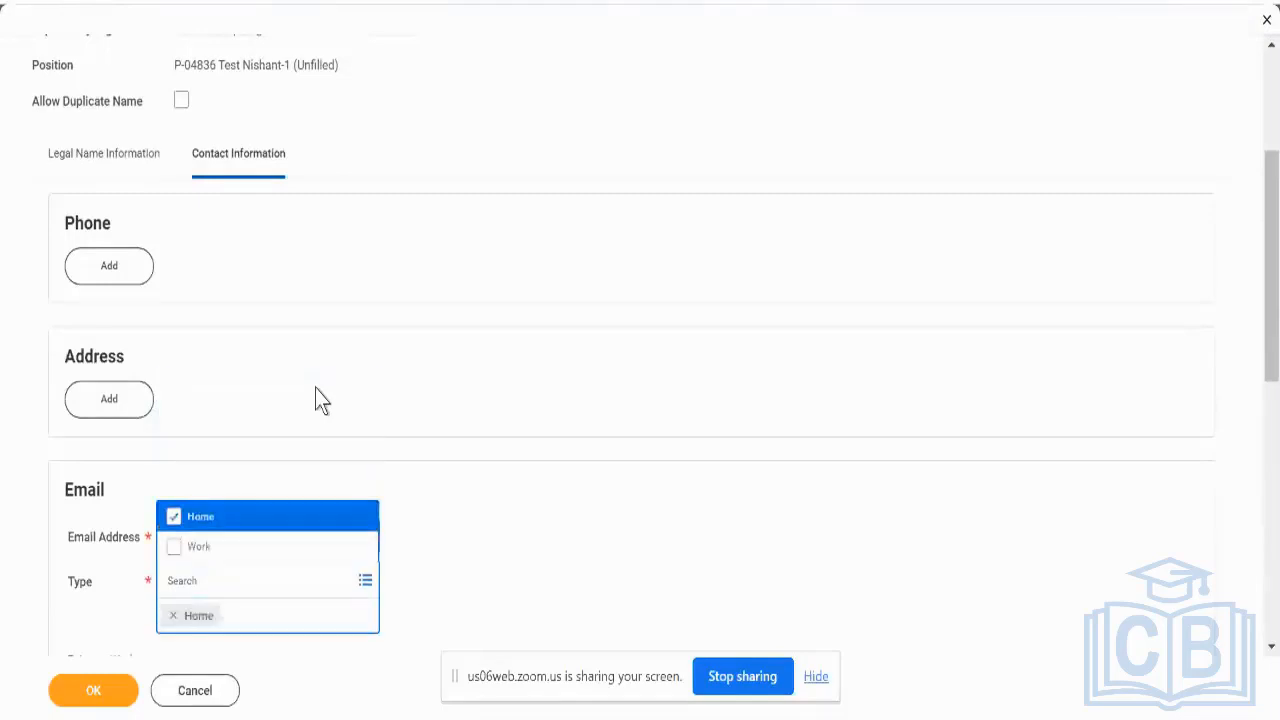
scroll(315, 388, down, 3)
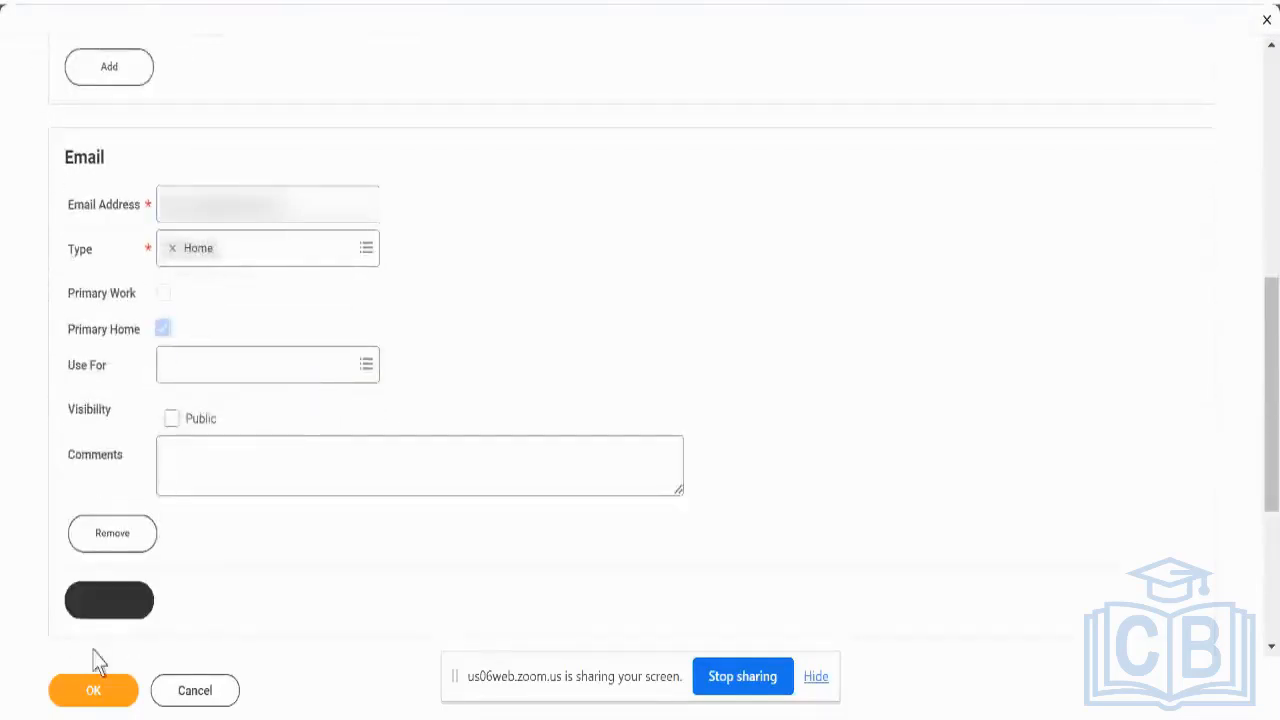
Step: Submit the pre-hire details, adding 123 to the last name to make the name unique
click(98, 696)
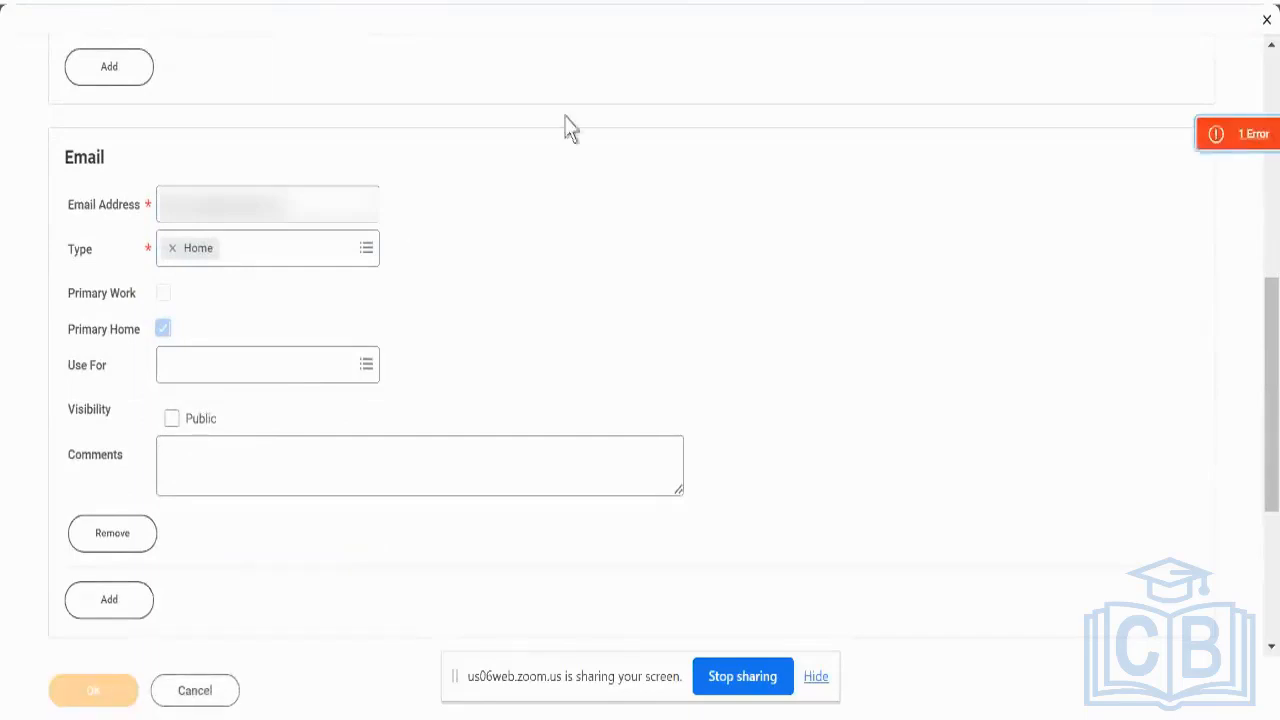
click(1185, 160)
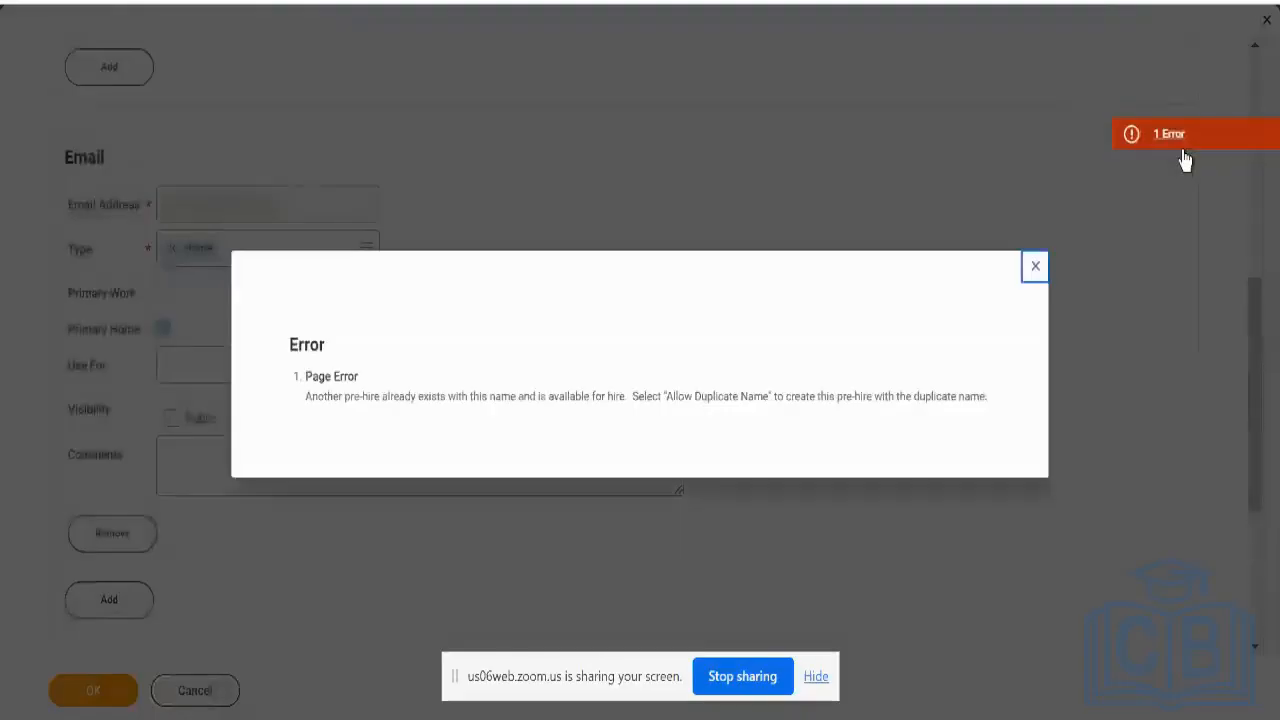
click(1034, 267)
scroll(265, 290, up, 2)
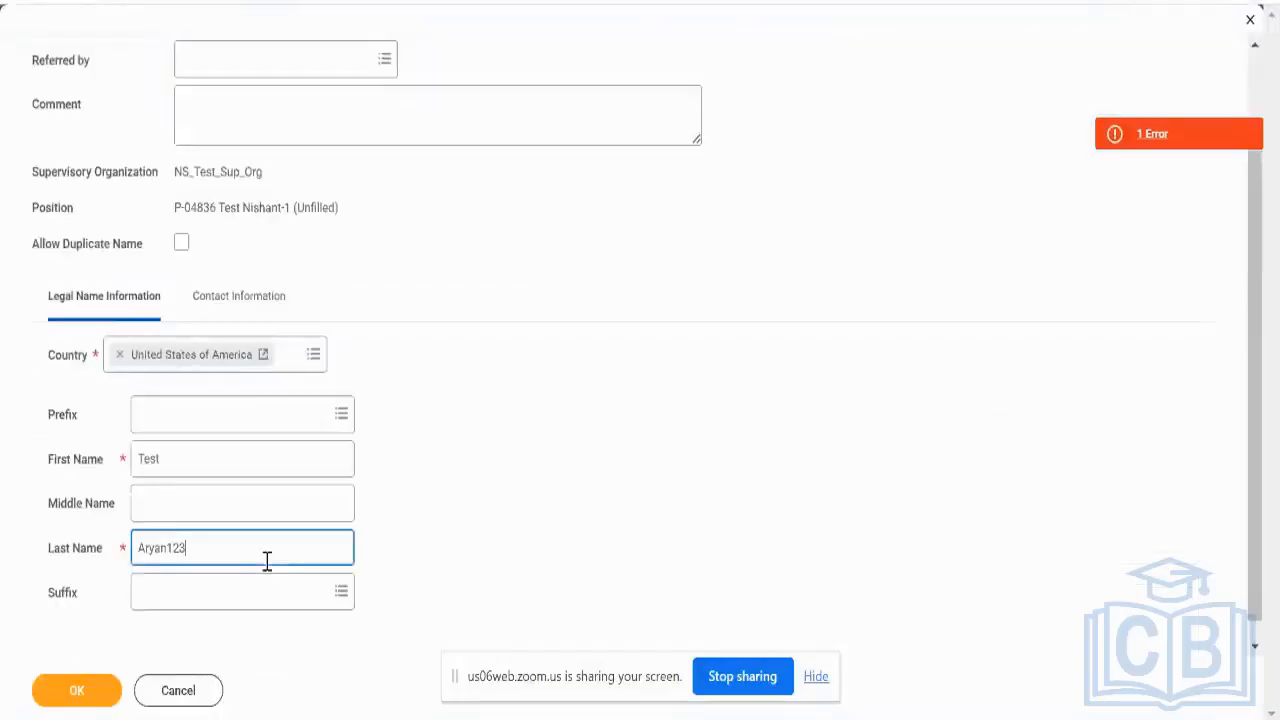
click(94, 690)
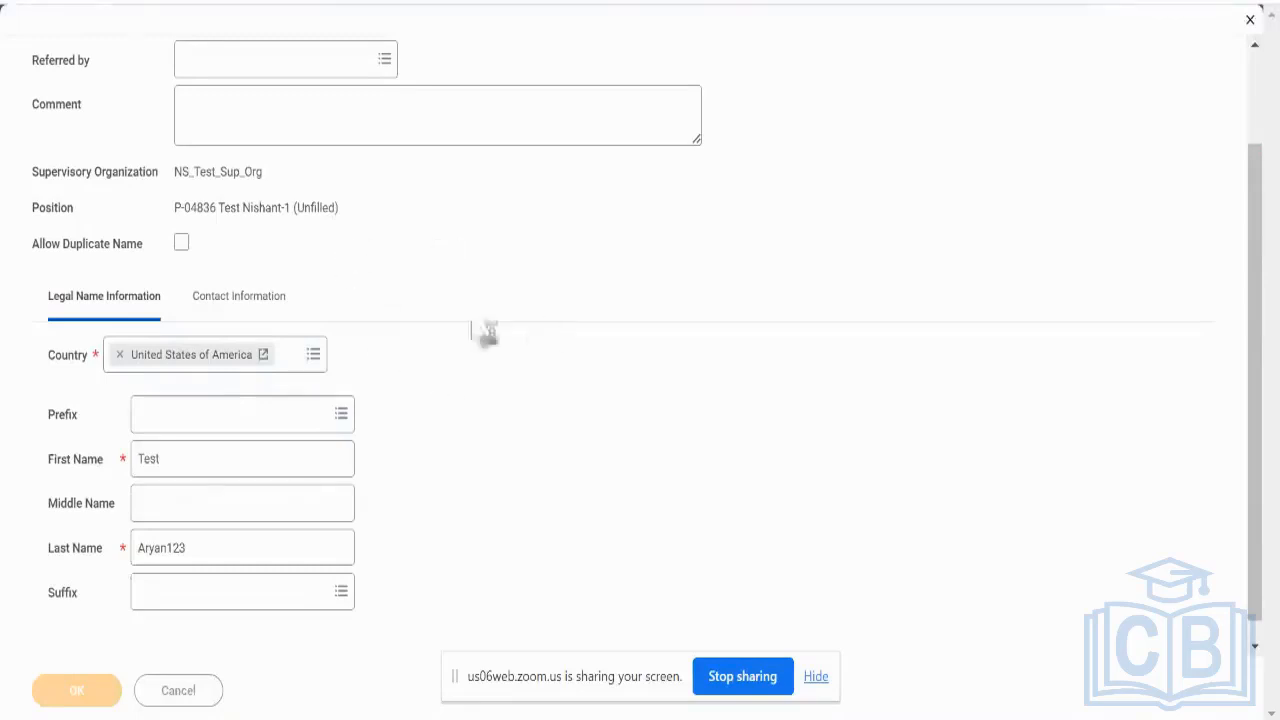
Step: Set the new hire's hire date to 18/09/2023
scroll(466, 340, up, 1)
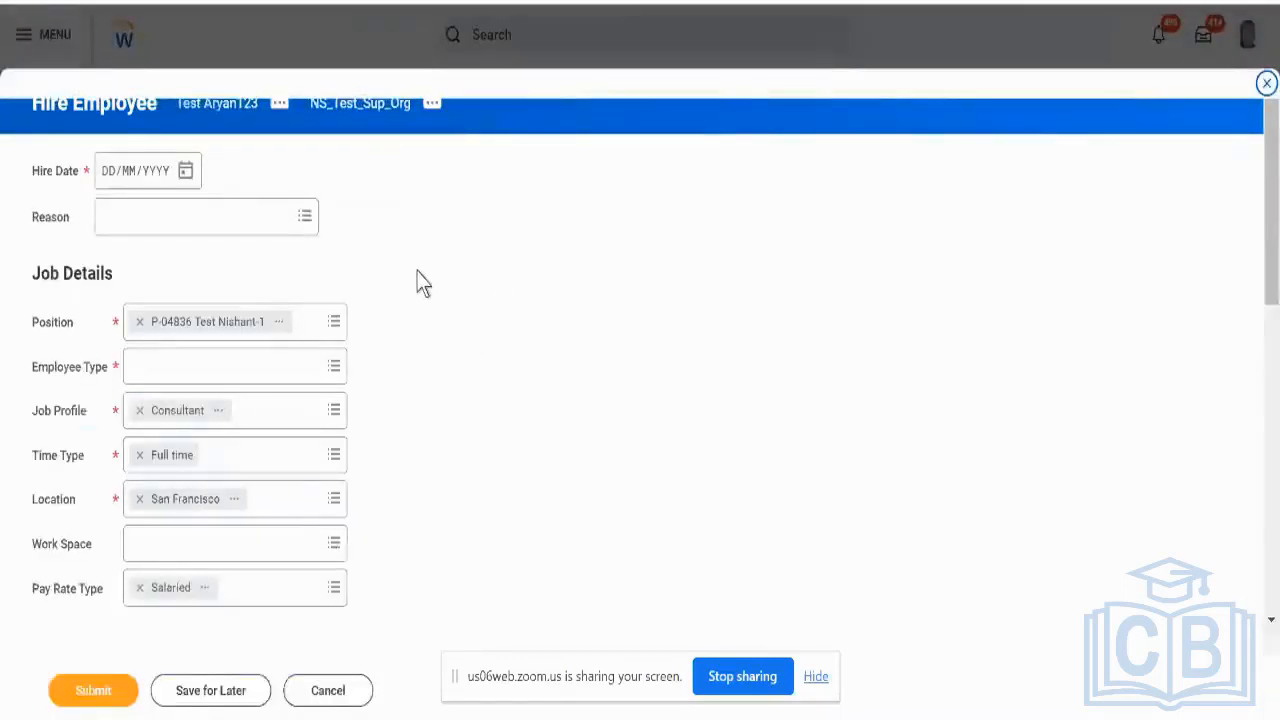
triple_click(106, 113)
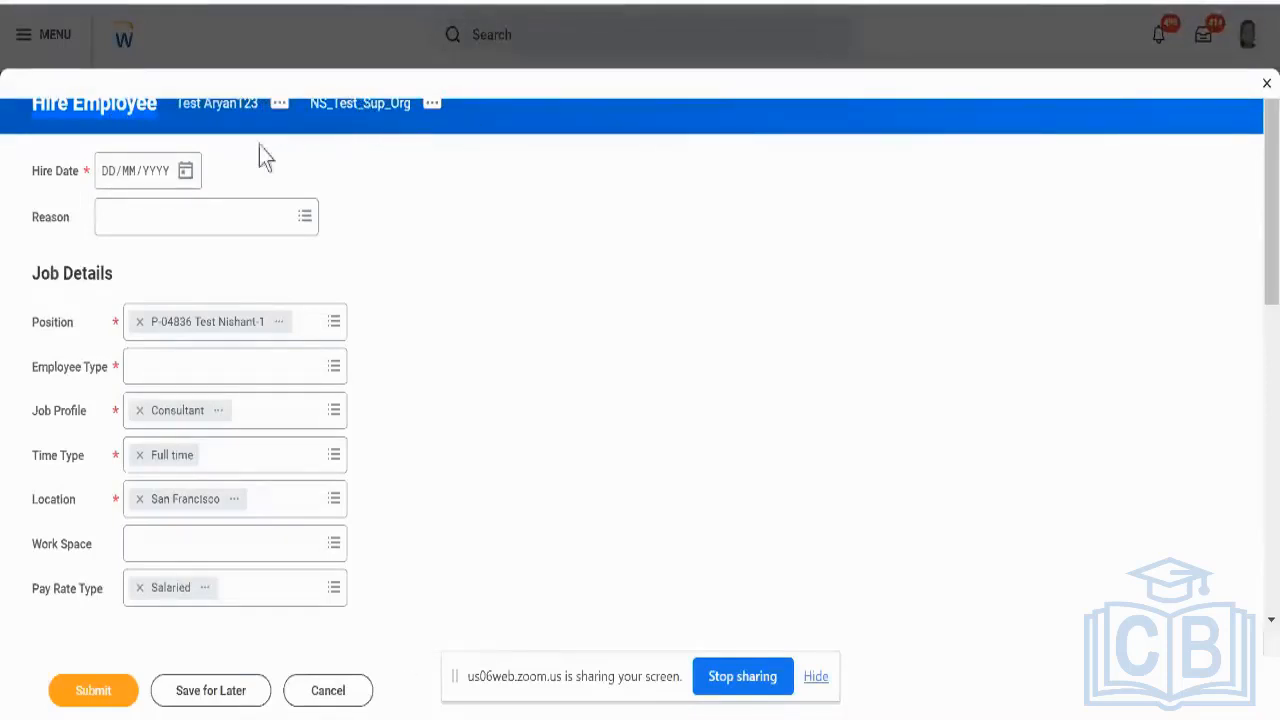
click(187, 172)
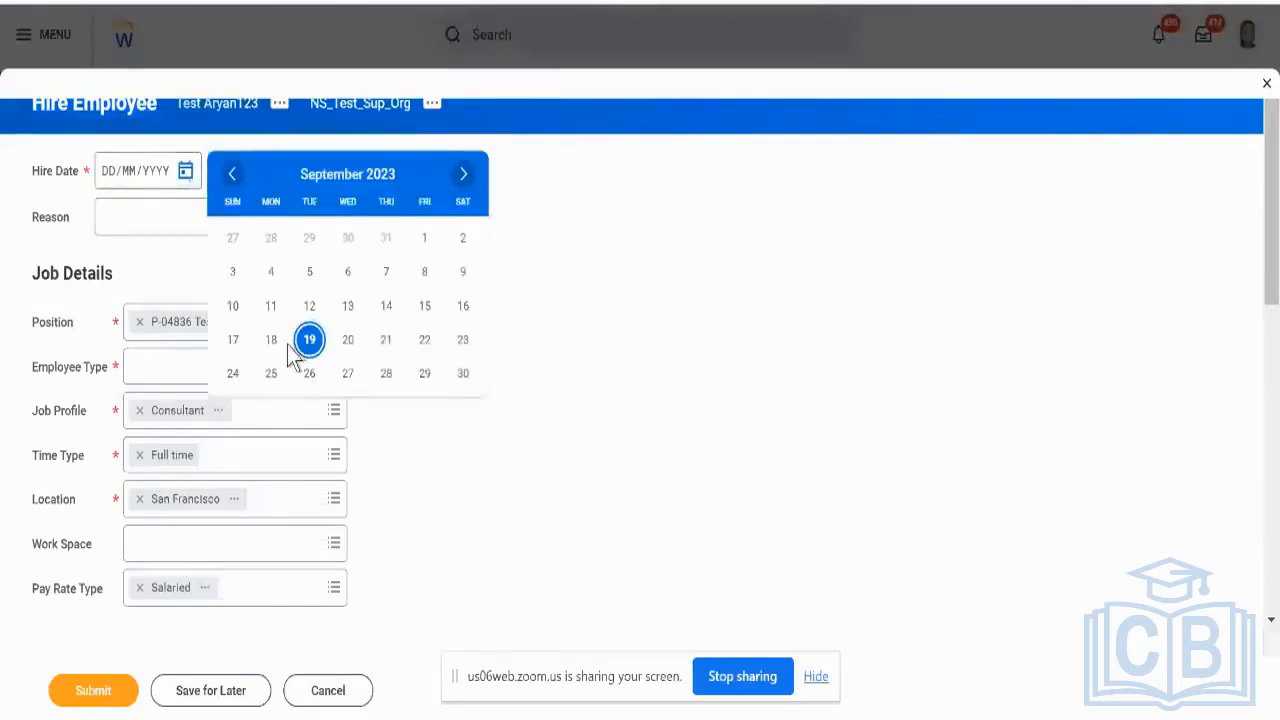
click(271, 341)
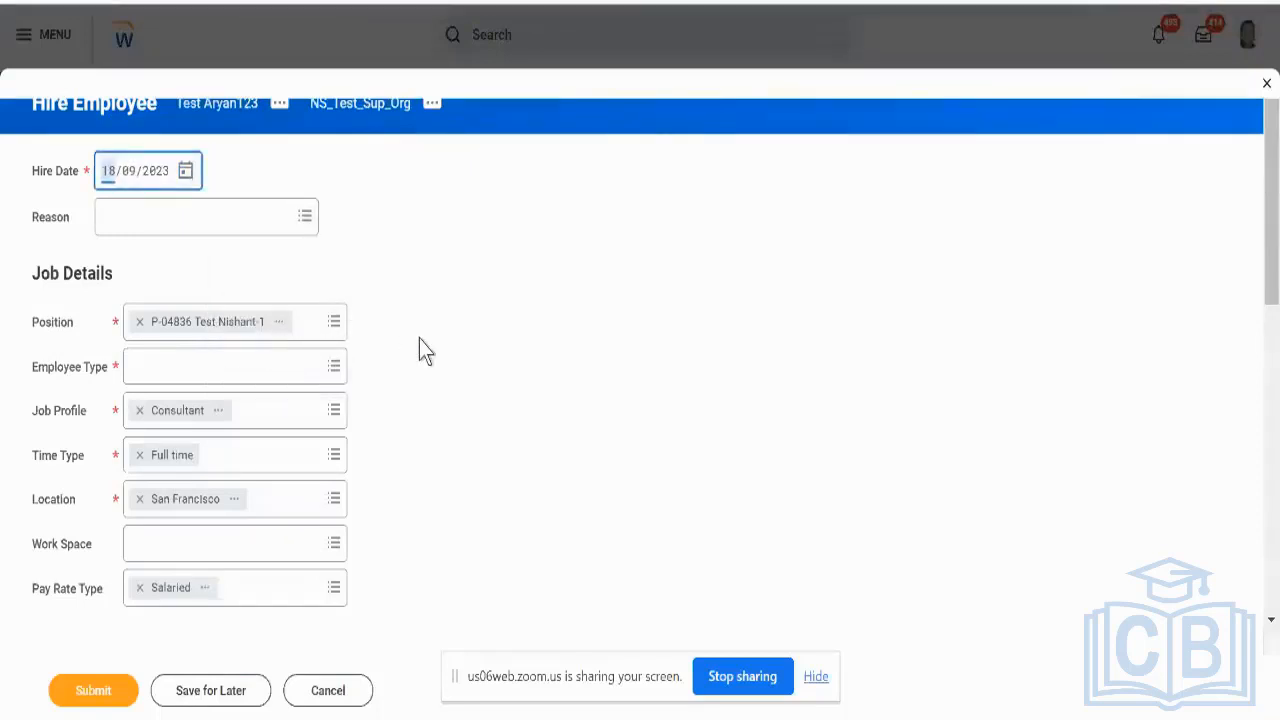
Step: Try to submit the hire with the employee type left blank and check the reported error
scroll(419, 339, down, 1)
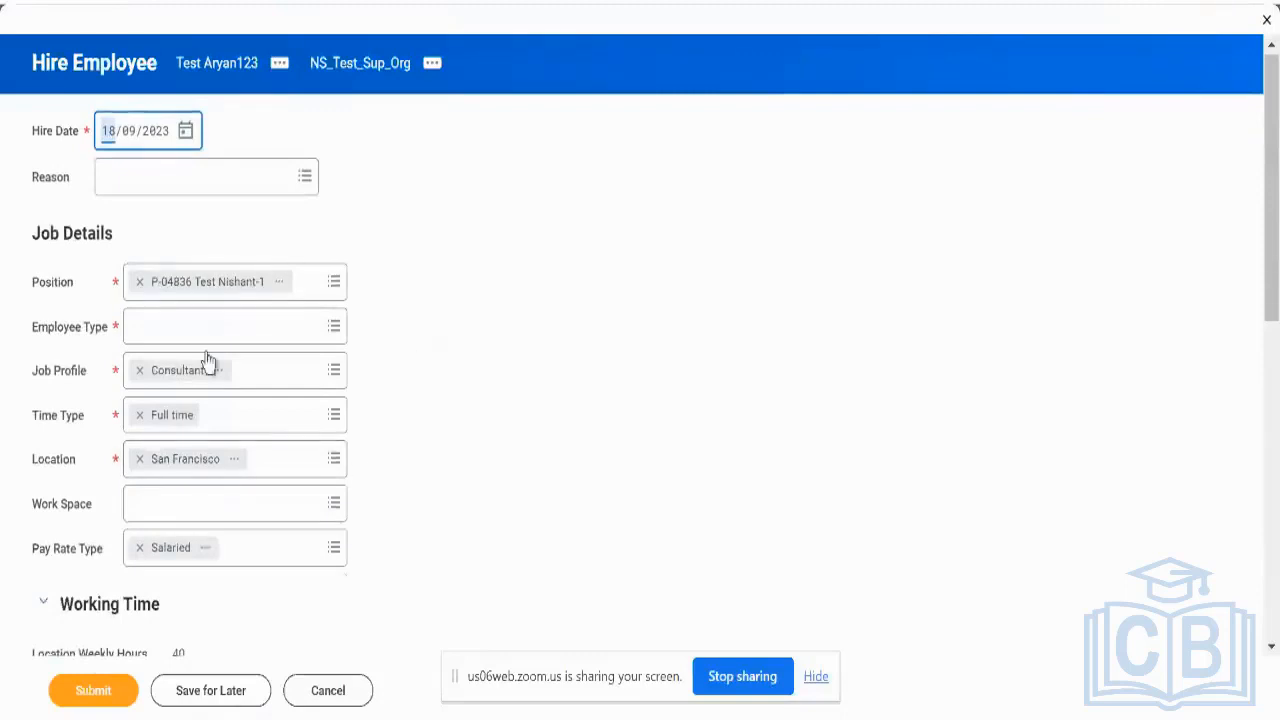
scroll(398, 457, down, 4)
scroll(398, 457, down, 5)
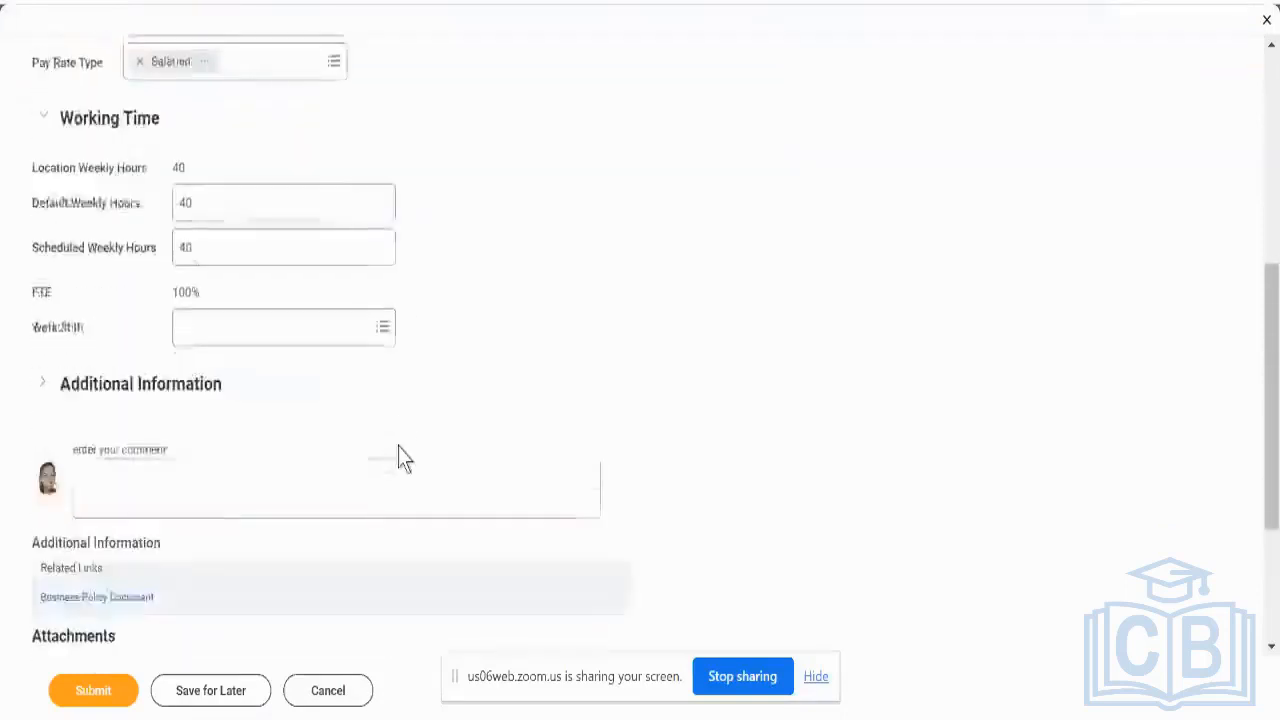
scroll(399, 445, down, 1)
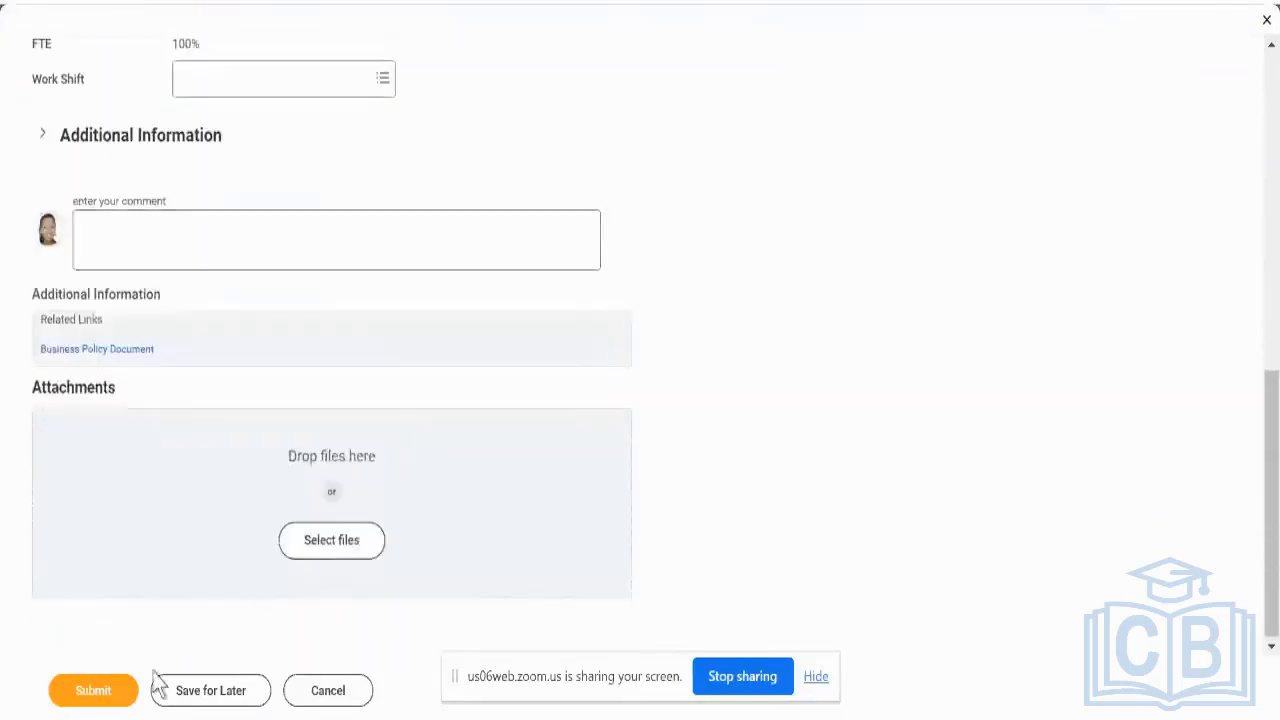
click(116, 694)
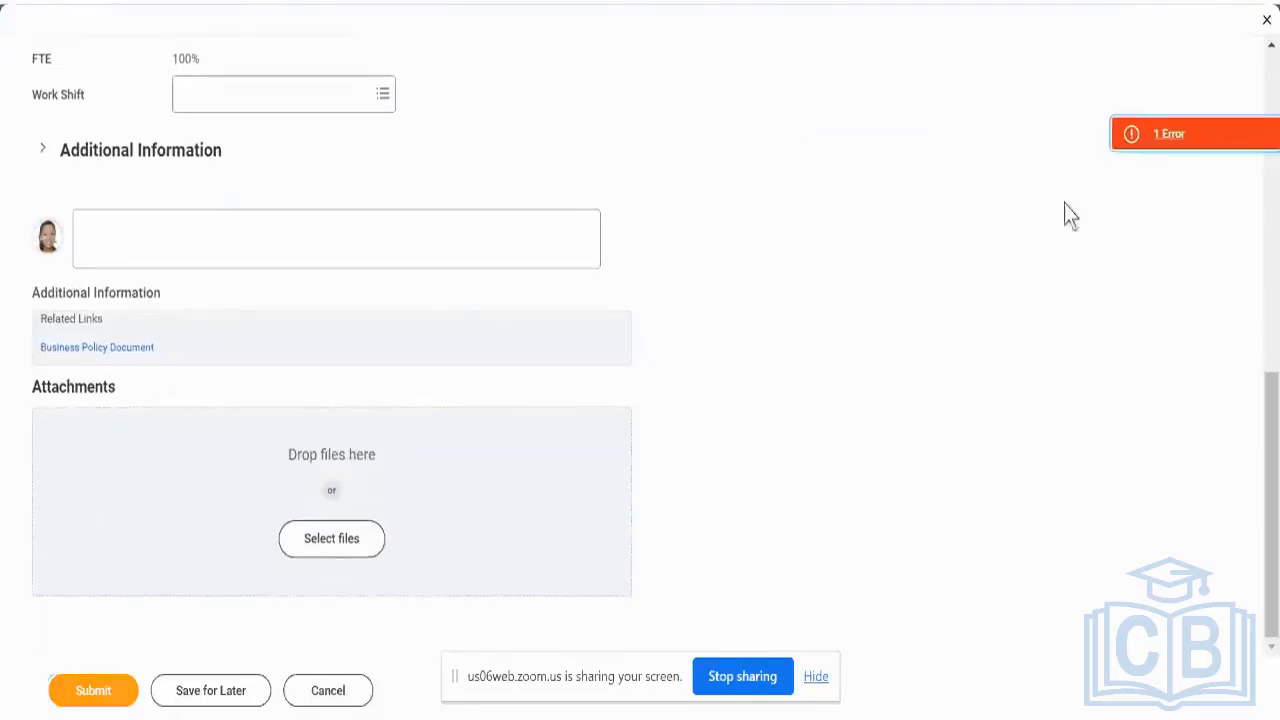
click(1168, 135)
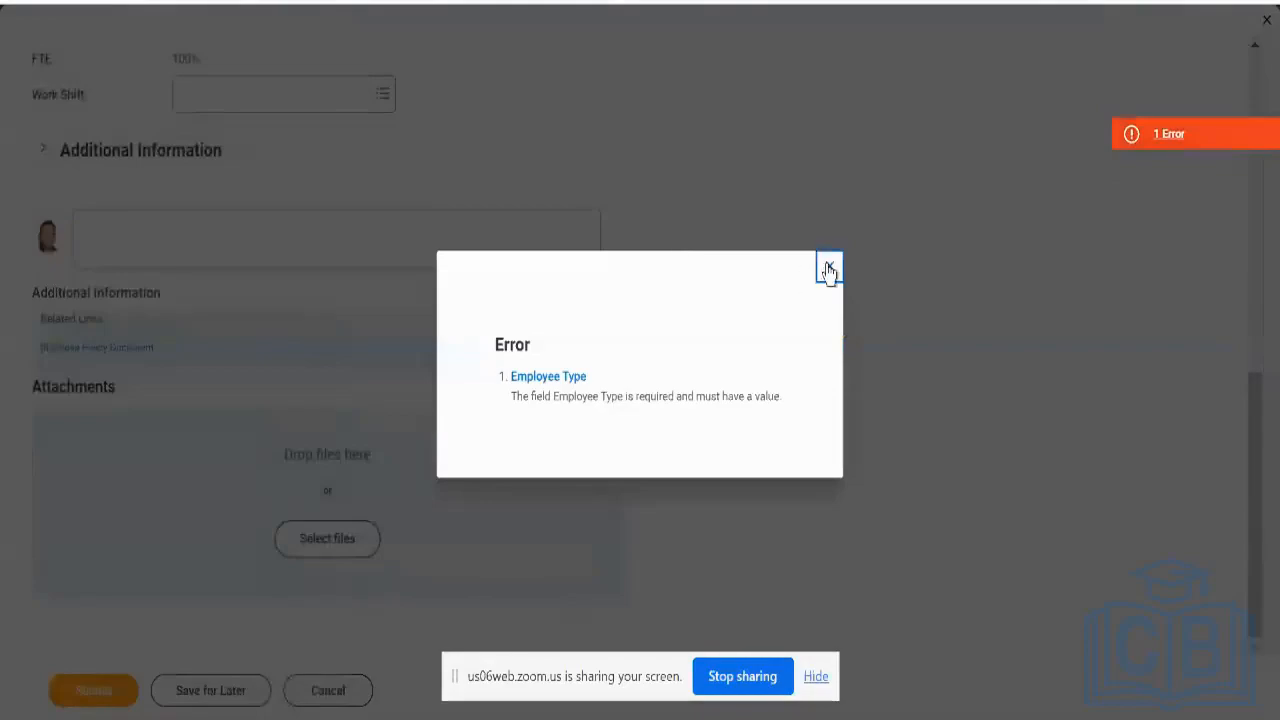
click(829, 271)
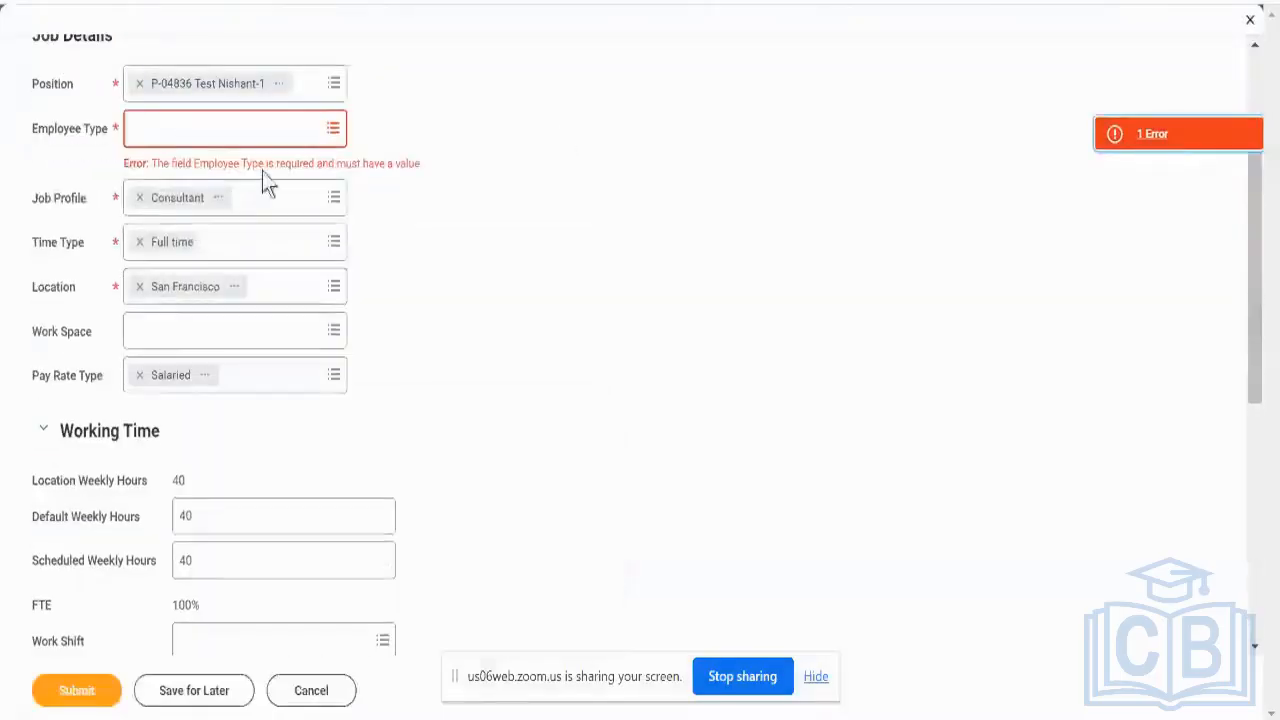
Step: Set the new hire's employee type to Regular and submit the hire
click(244, 130)
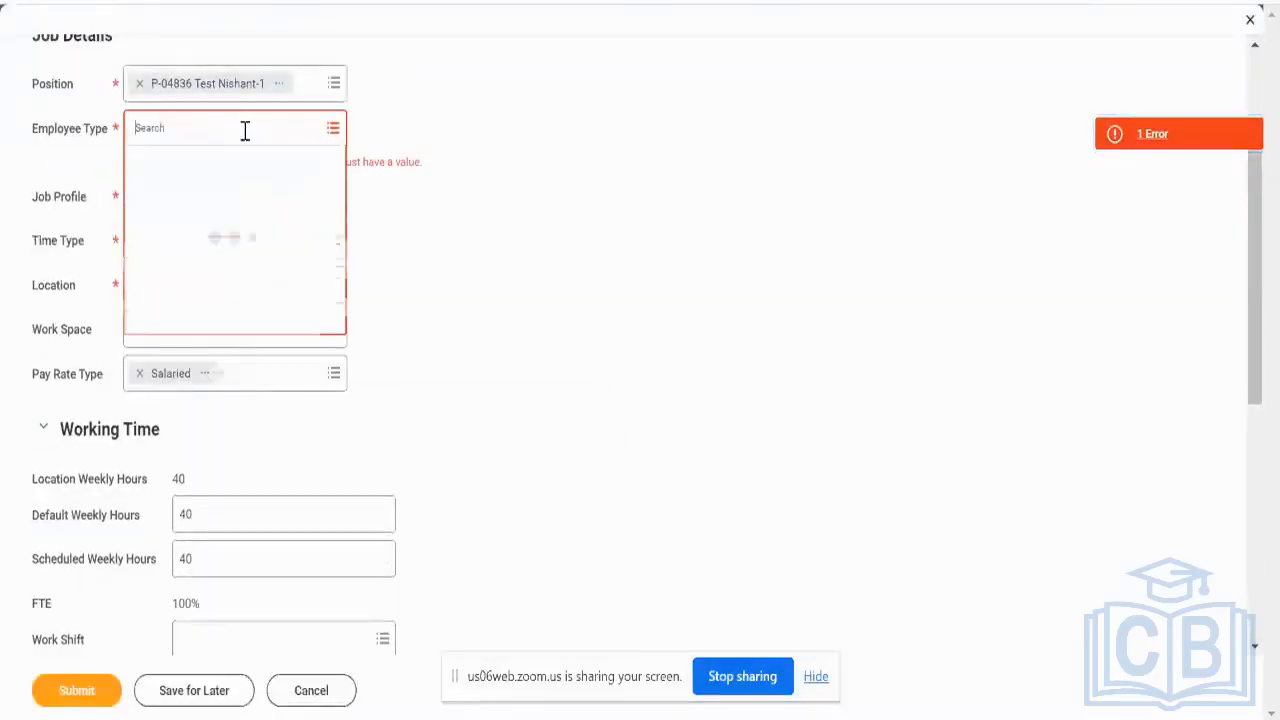
click(172, 201)
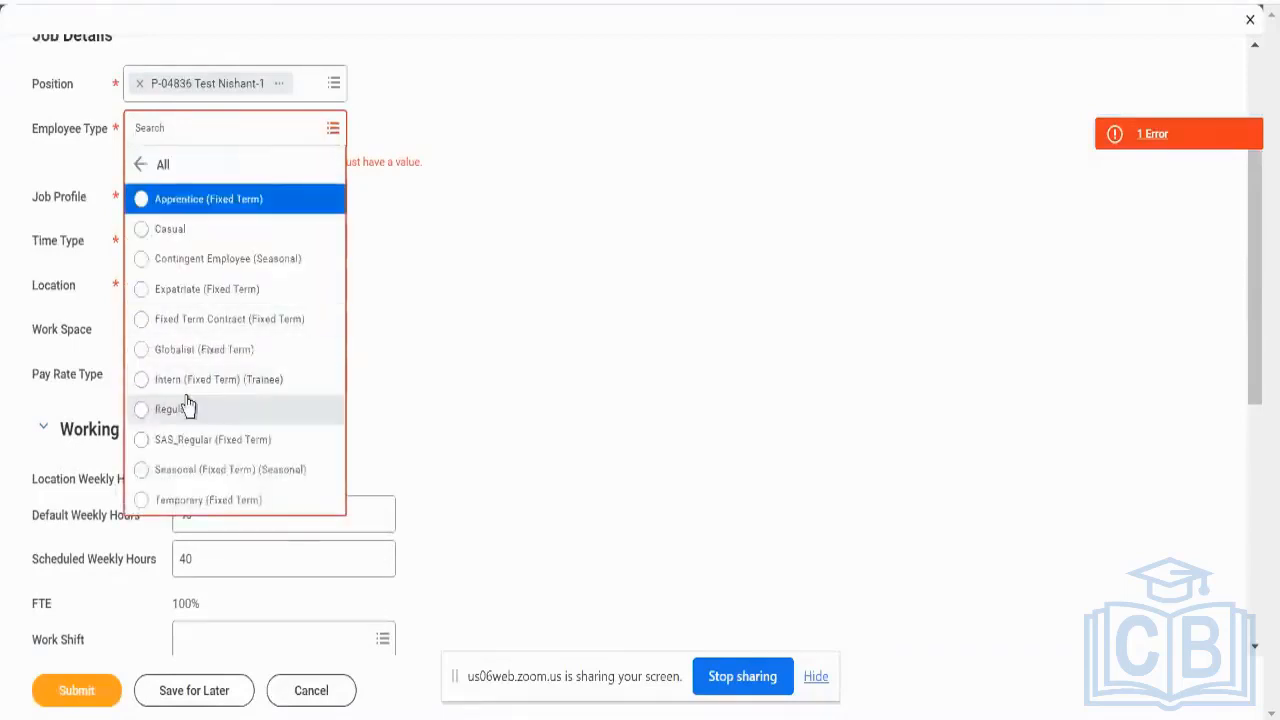
click(186, 398)
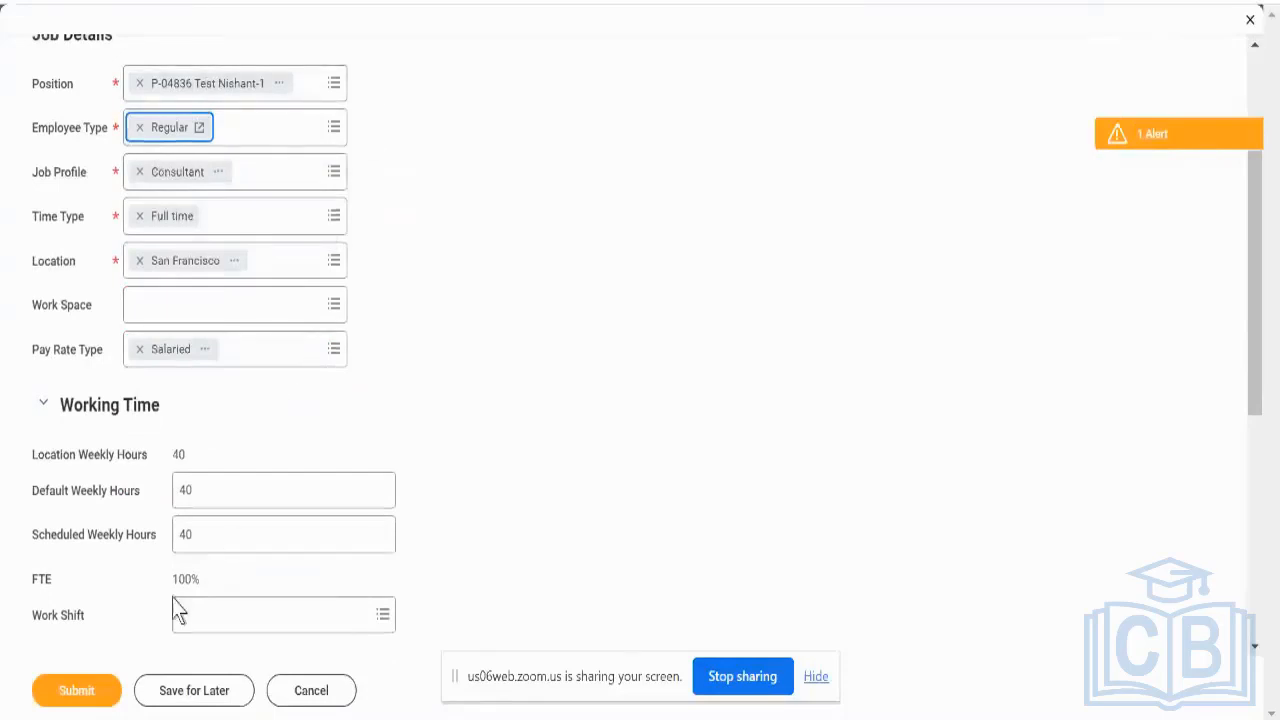
click(80, 698)
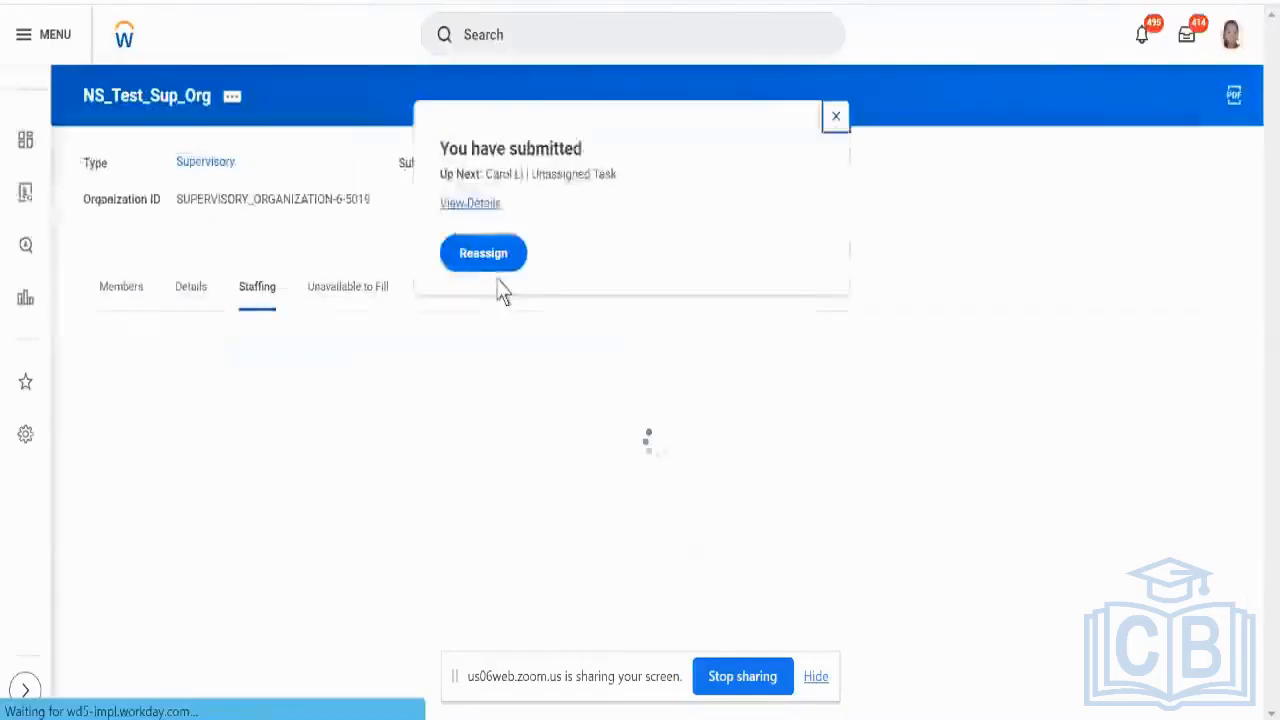
Step: Open the details of the submitted hire and display its process history
click(487, 211)
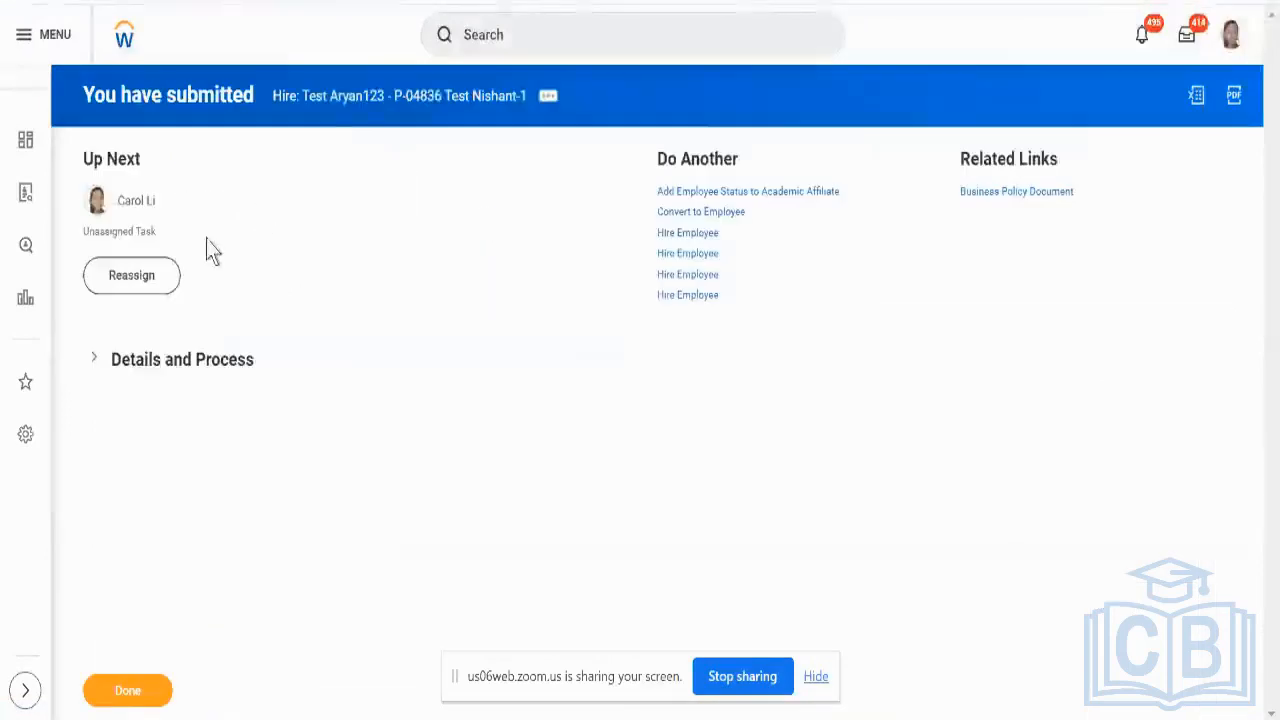
click(180, 370)
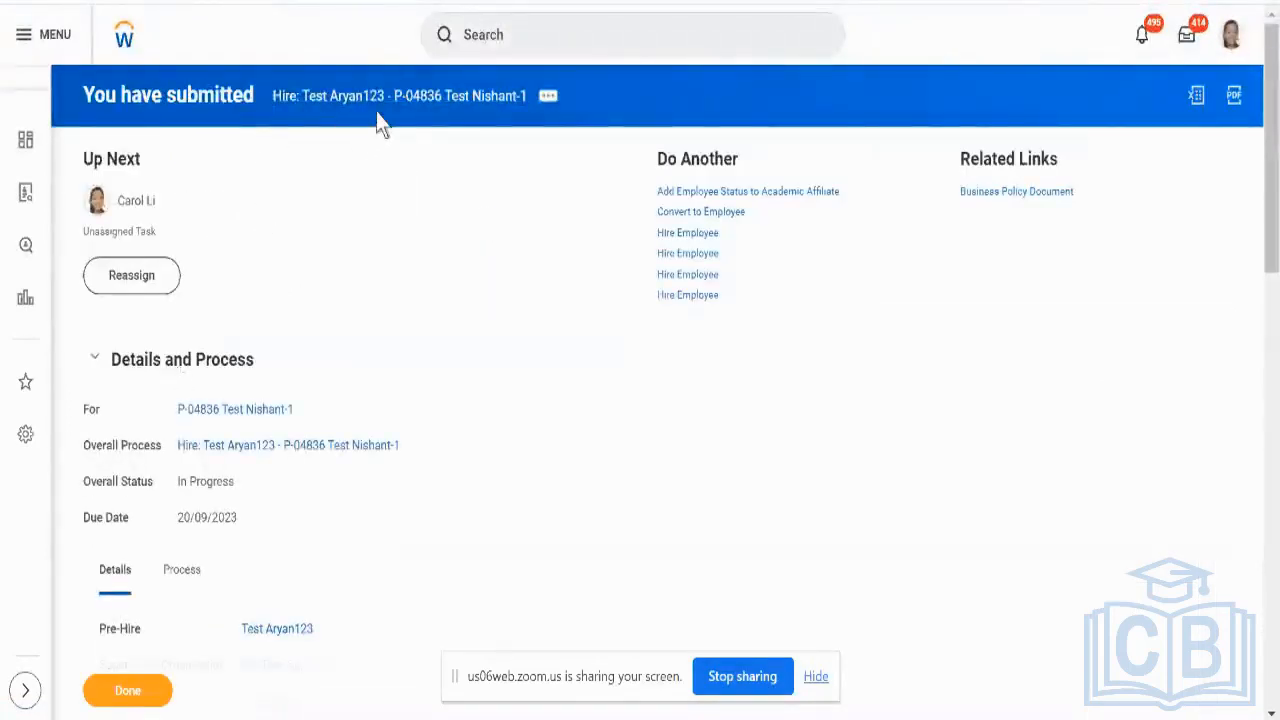
scroll(417, 340, down, 3)
click(183, 302)
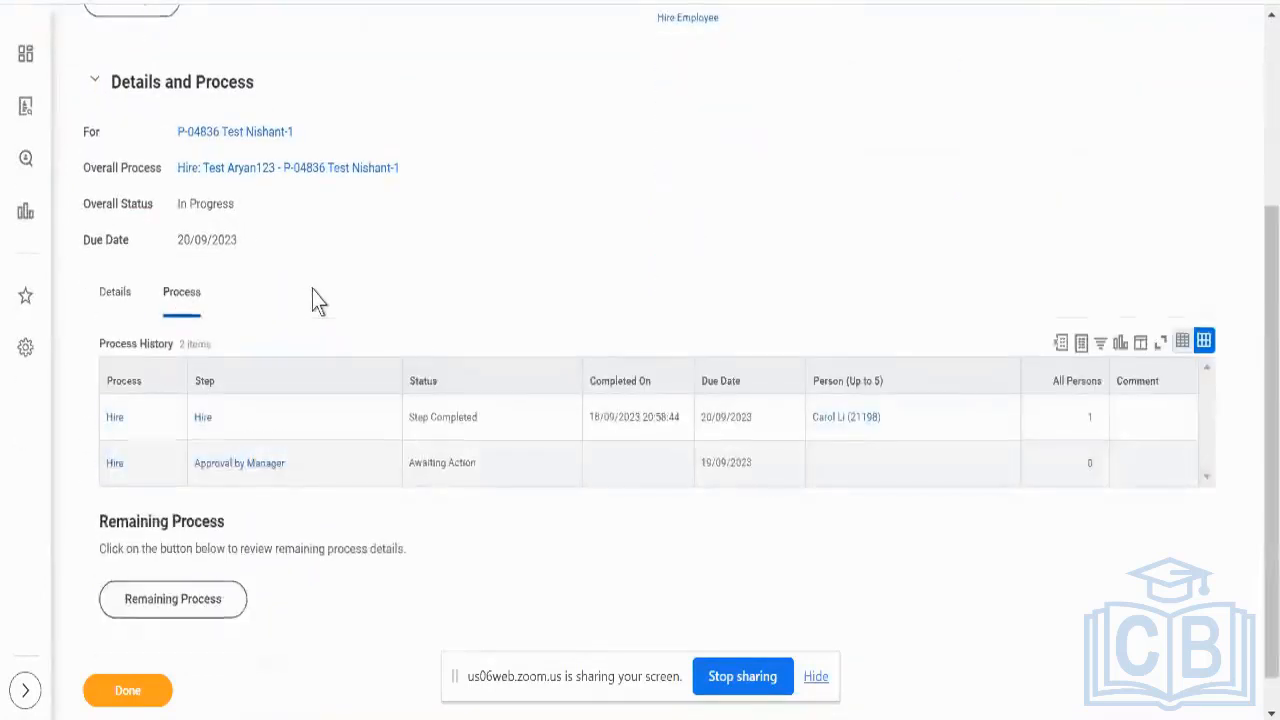
Step: Check the status of the Hire and Approval by Manager steps in the process history
click(358, 410)
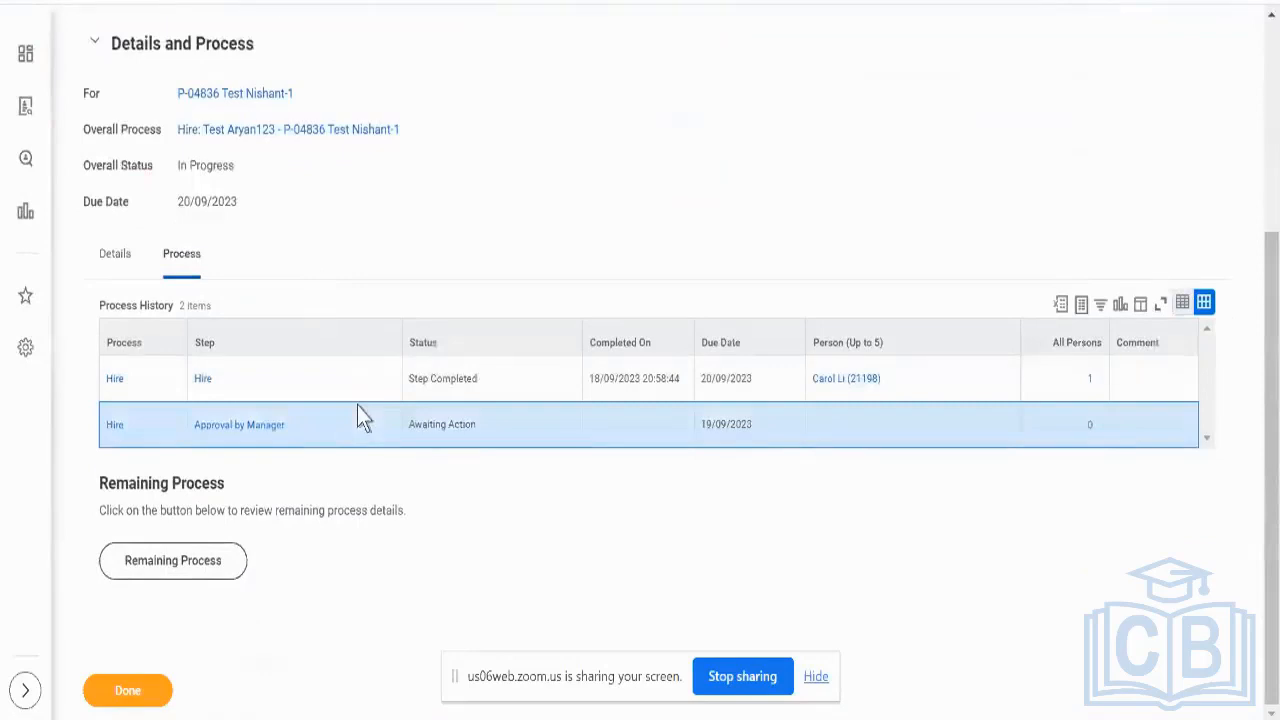
click(436, 386)
triple_click(436, 385)
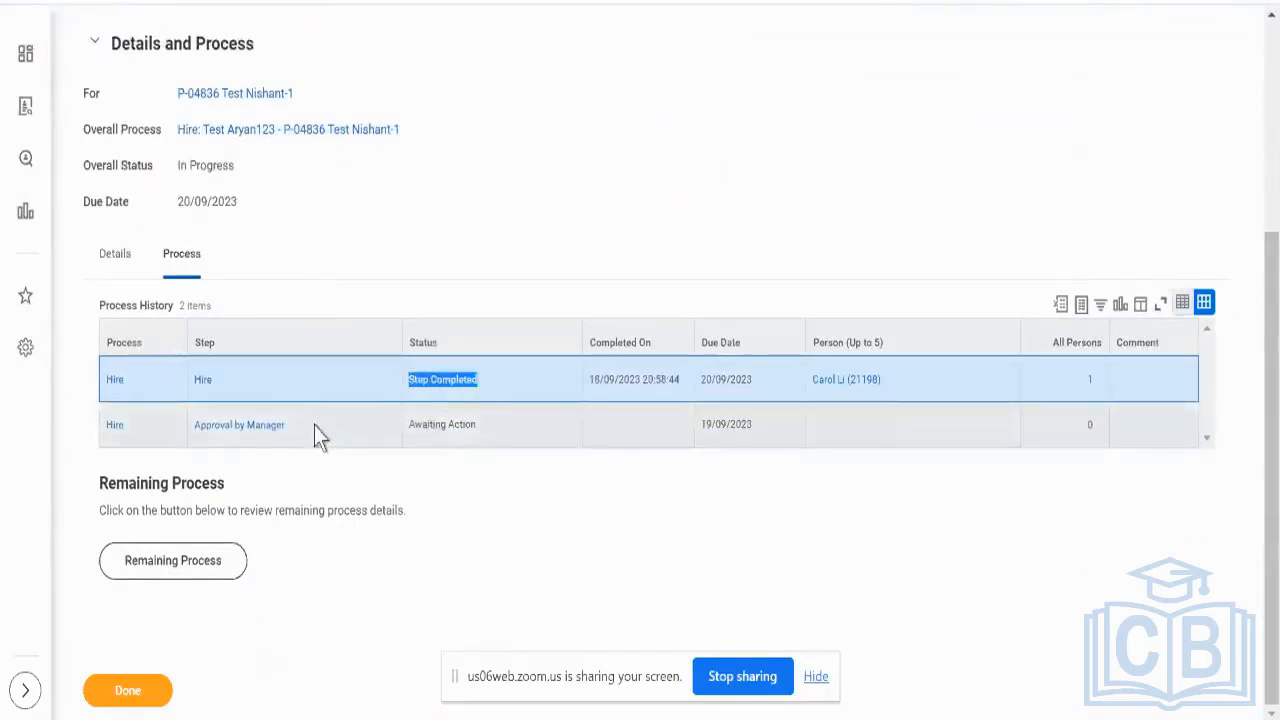
drag(314, 425, 265, 390)
click(195, 435)
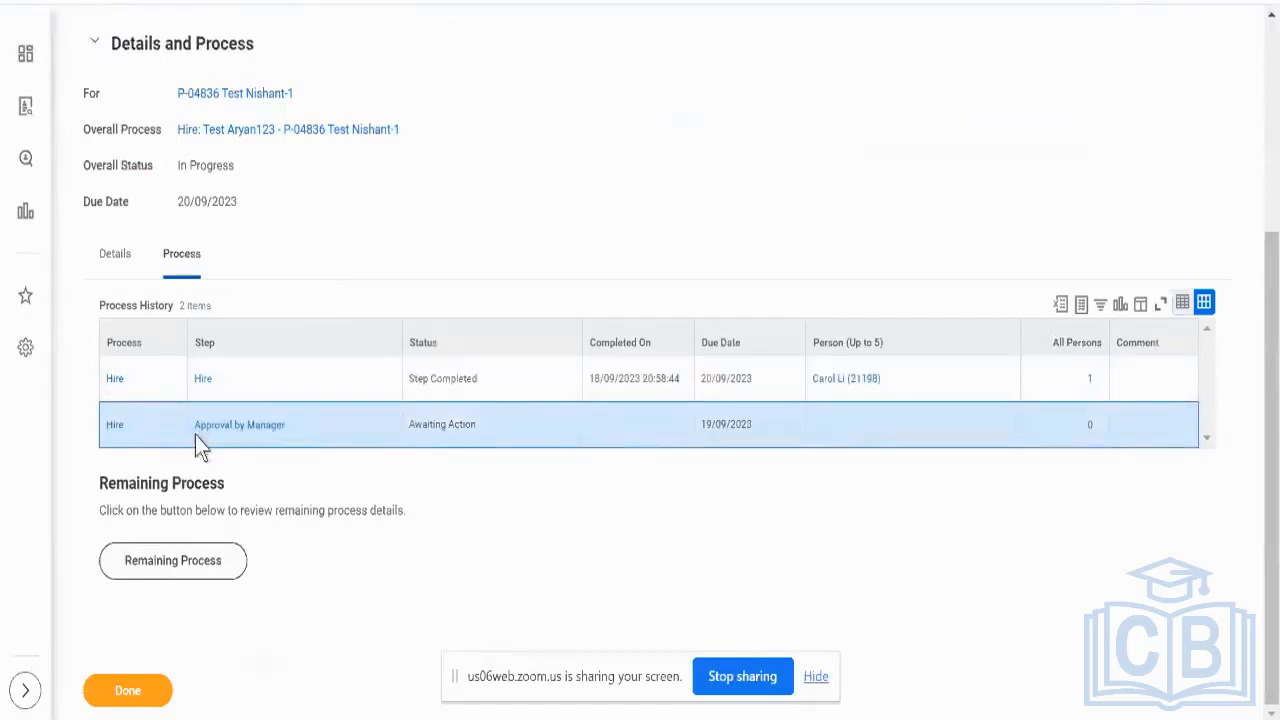
triple_click(181, 427)
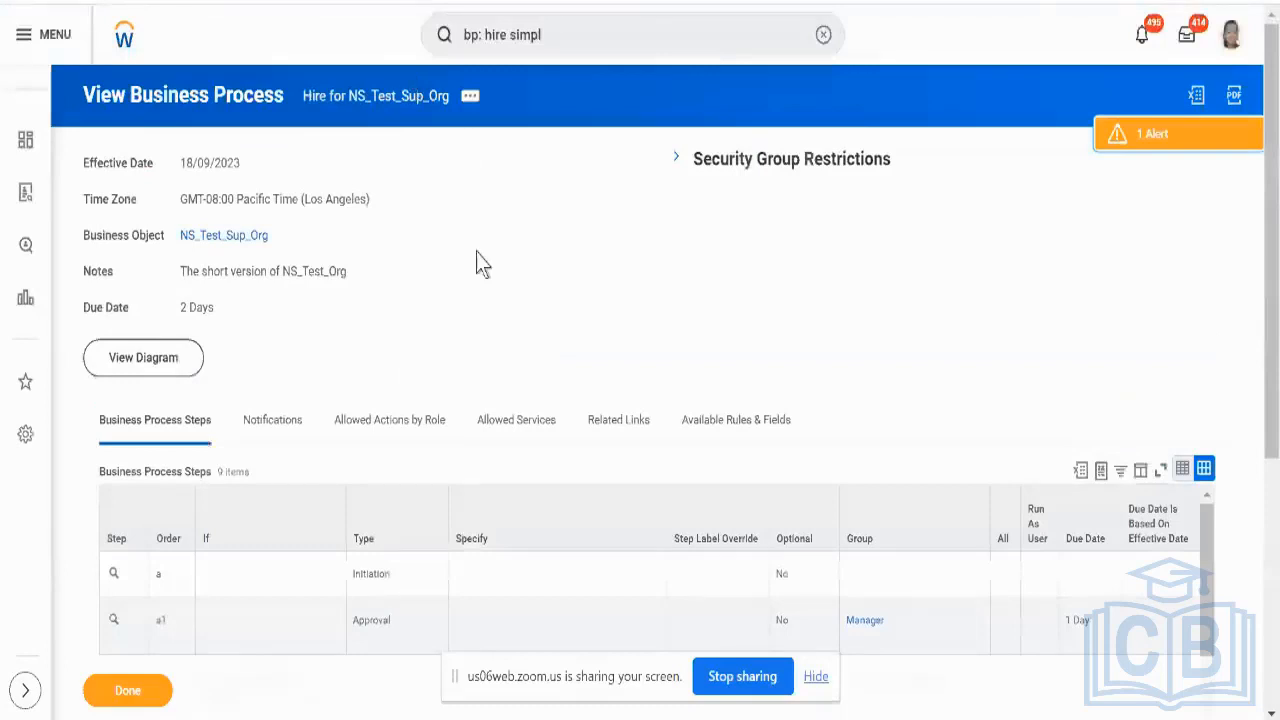
Step: Examine approval step a1 and its assigned group in the Hire business process for NS_Test_Sup_Org
scroll(478, 262, down, 3)
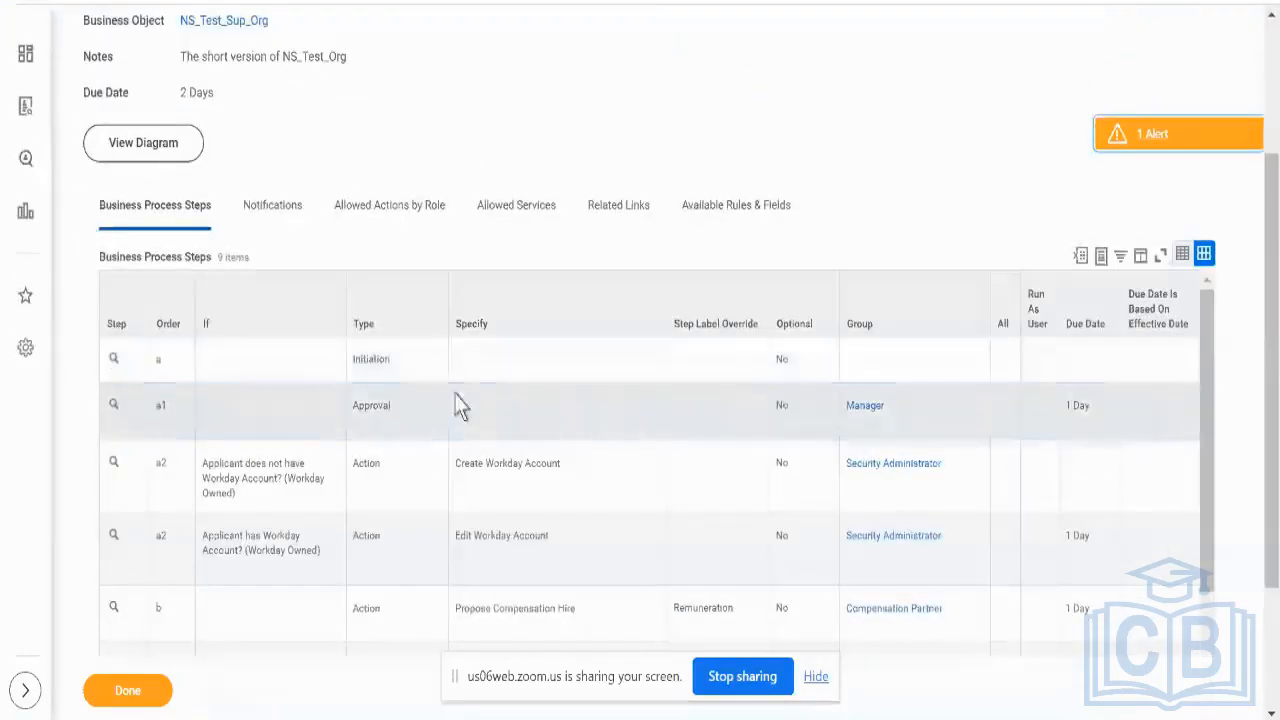
click(460, 405)
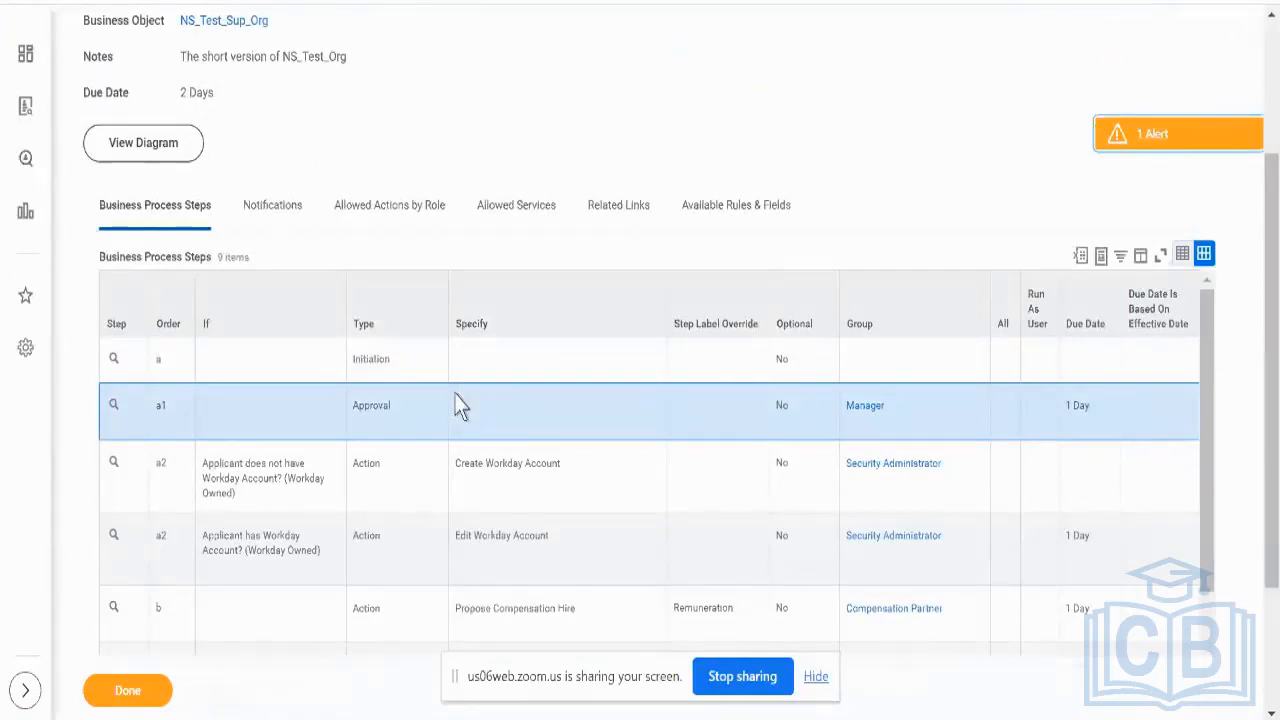
scroll(458, 408, right, 2)
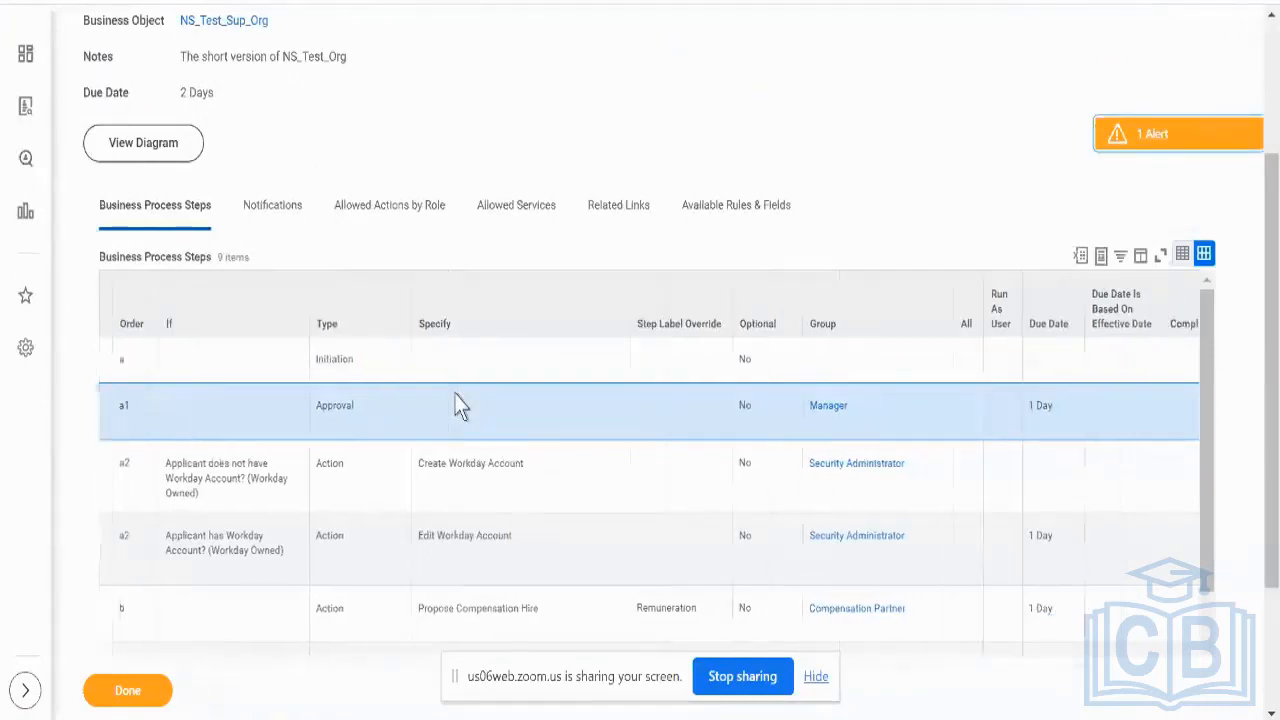
double_click(794, 425)
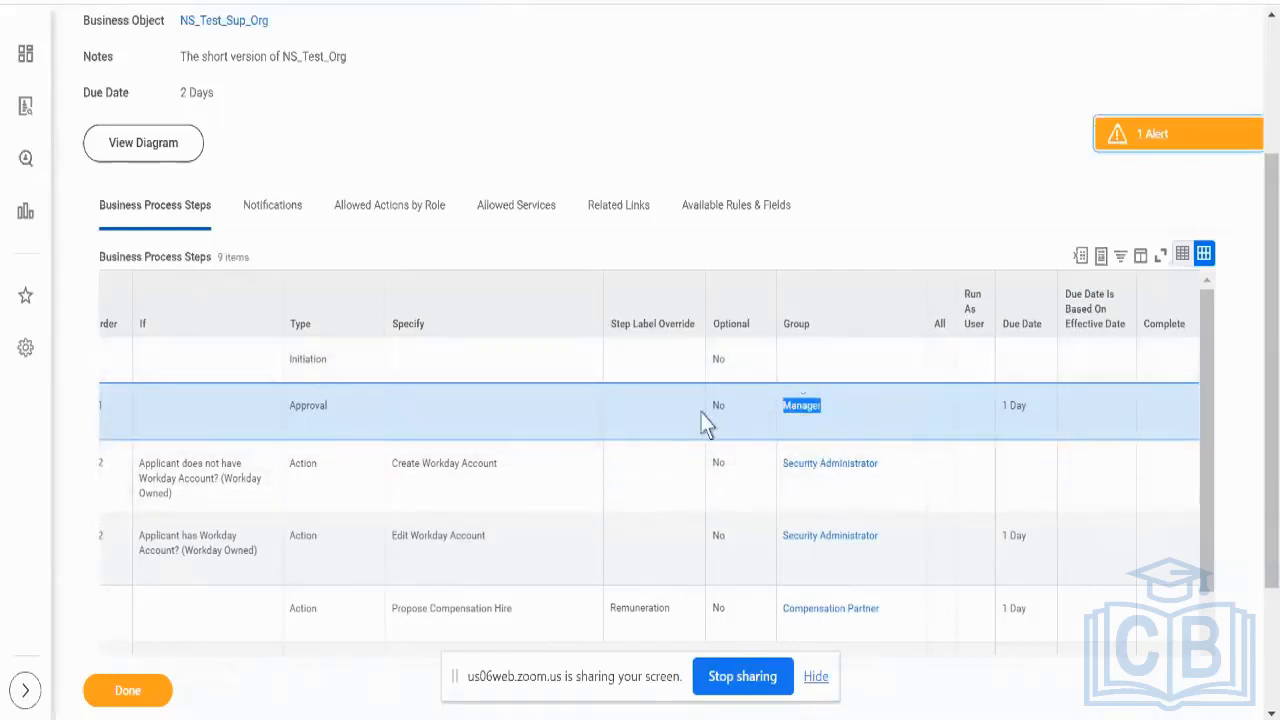
scroll(688, 417, left, 3)
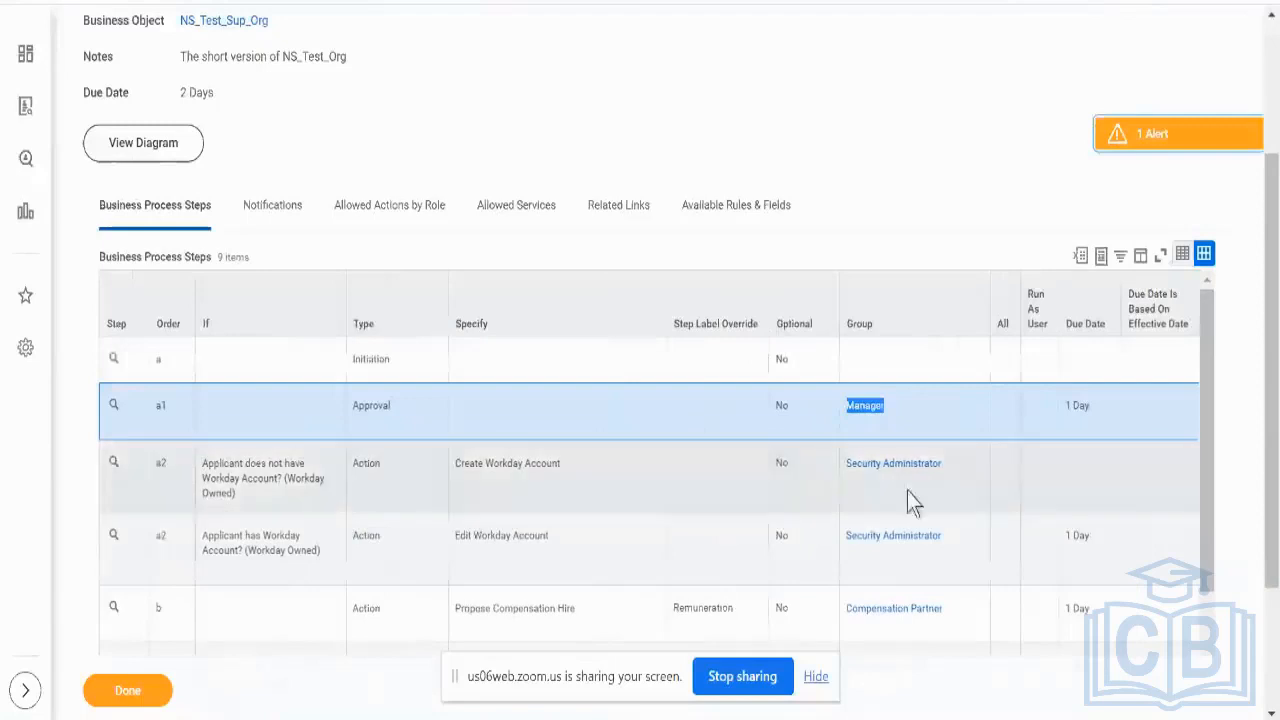
Step: Review the Create Workday Account, Edit Workday Account and Propose Compensation Hire steps of the Hire business process
click(540, 463)
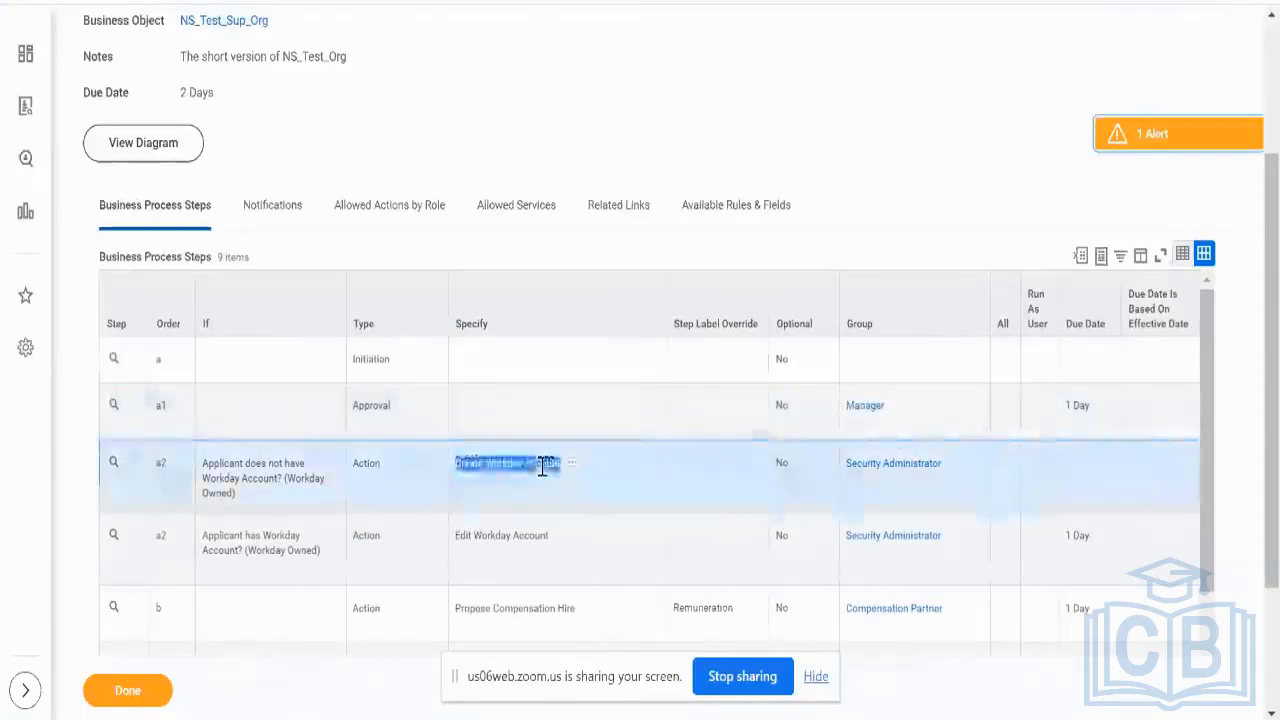
click(509, 535)
scroll(510, 535, down, 1)
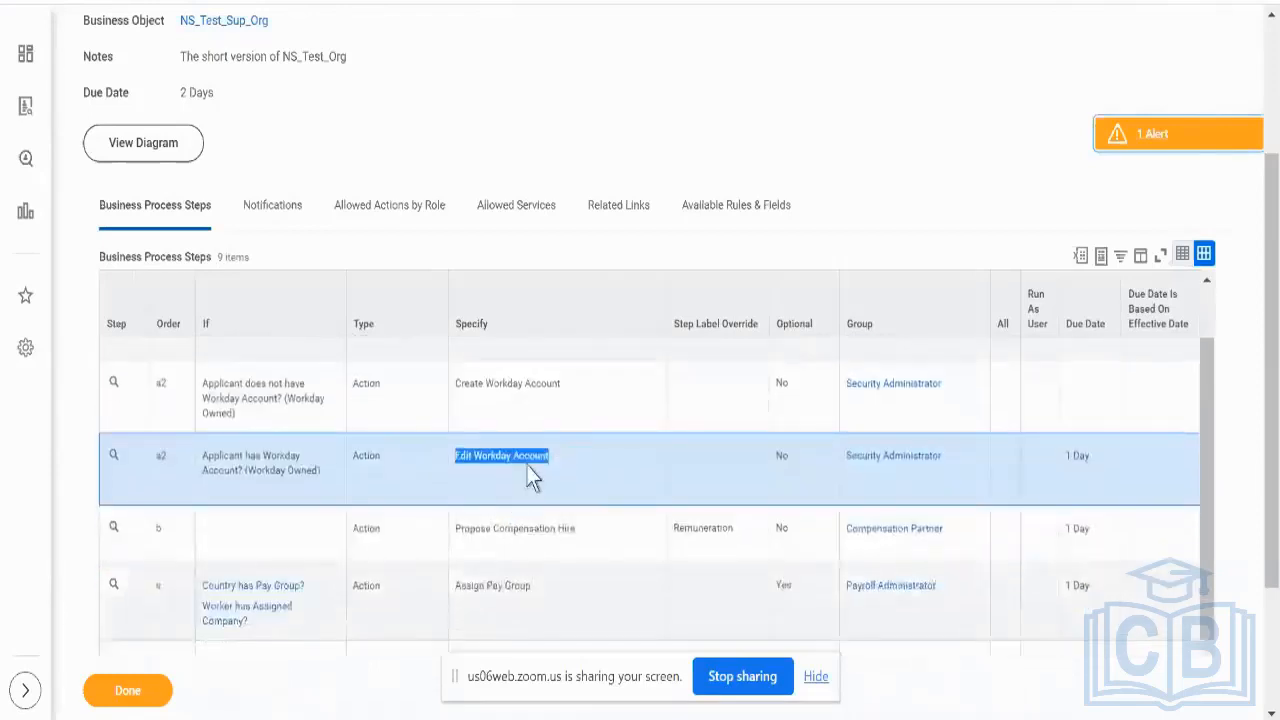
scroll(530, 478, down, 2)
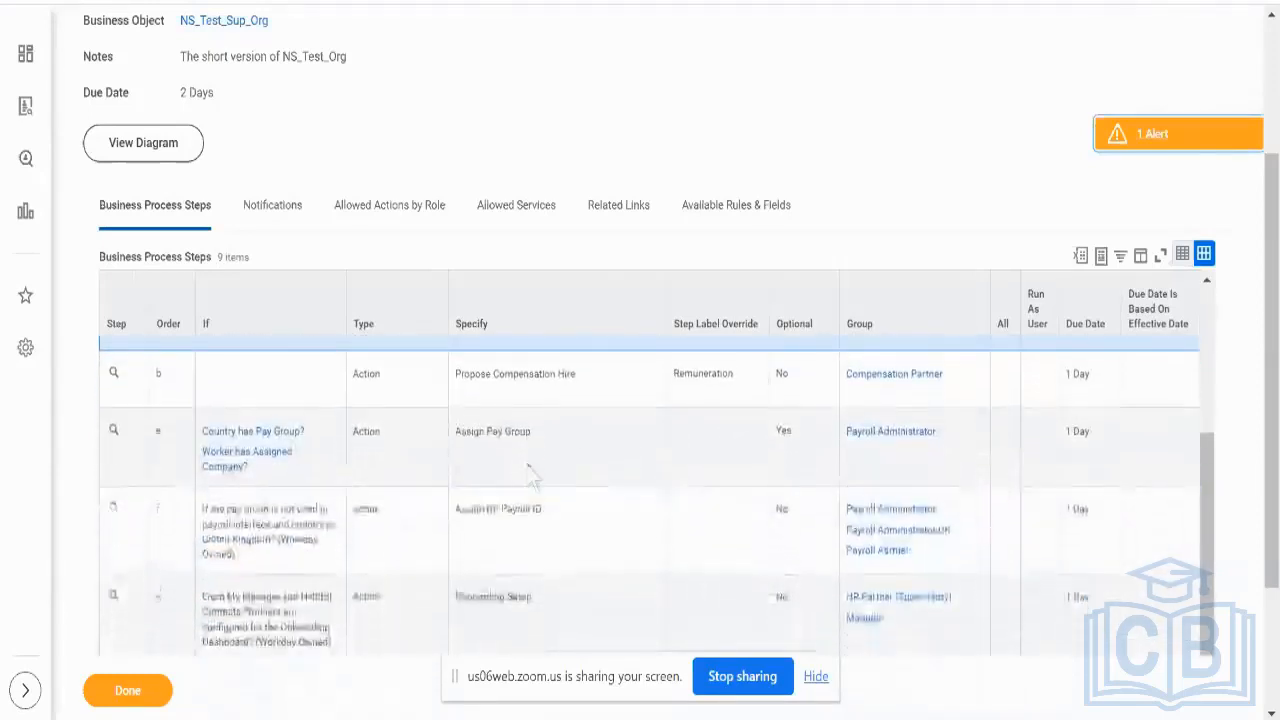
click(640, 380)
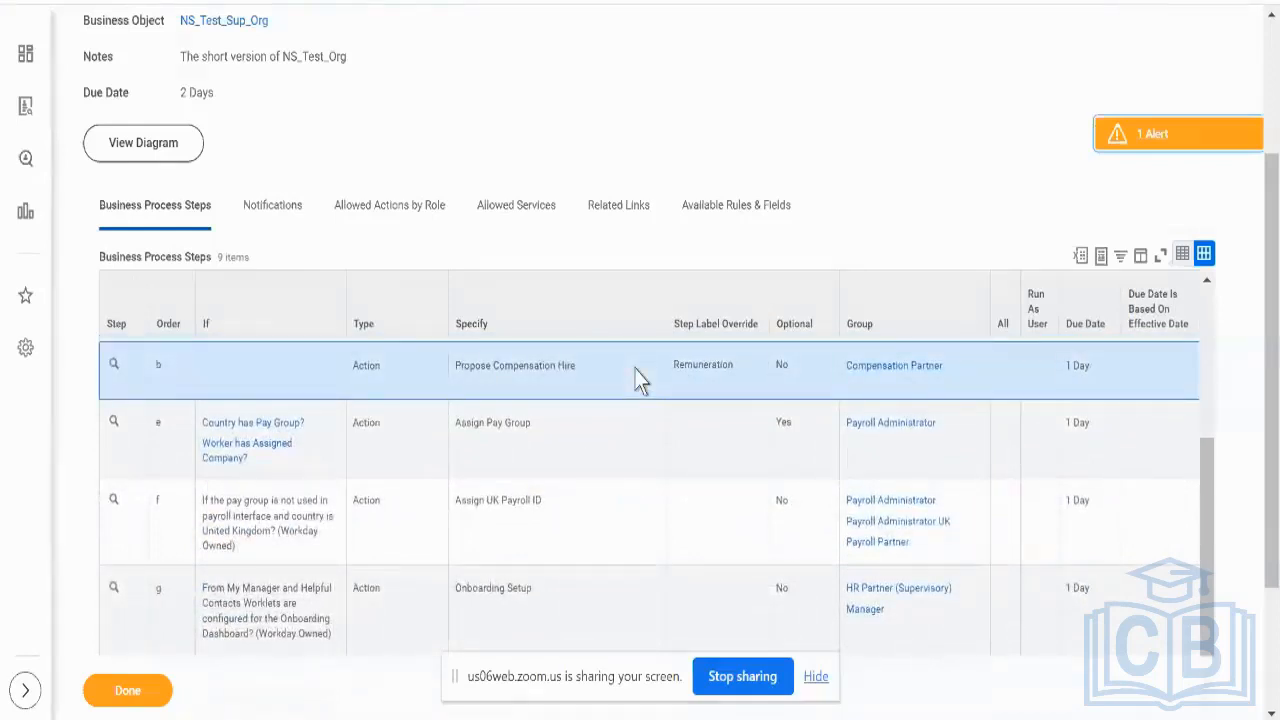
triple_click(530, 365)
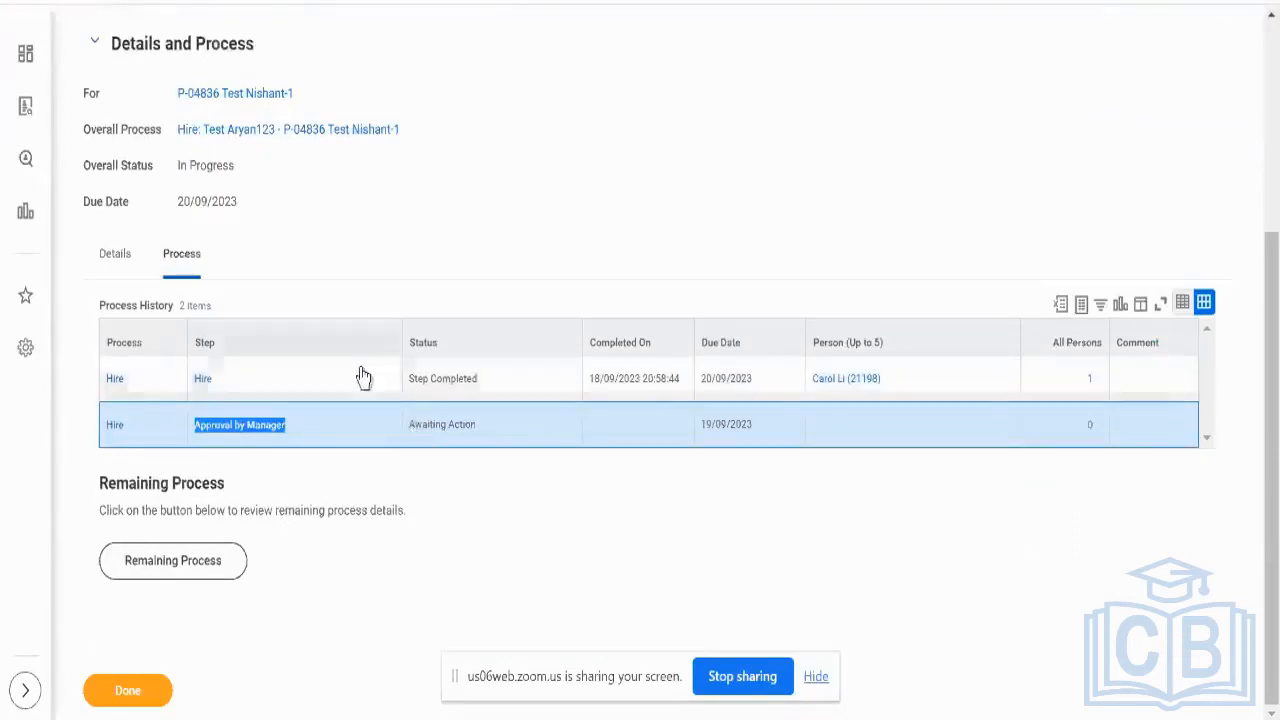
Step: Open the NS_Test_Sup_Org organization and review its unfilled positions and in-progress staffing actions
scroll(334, 280, up, 3)
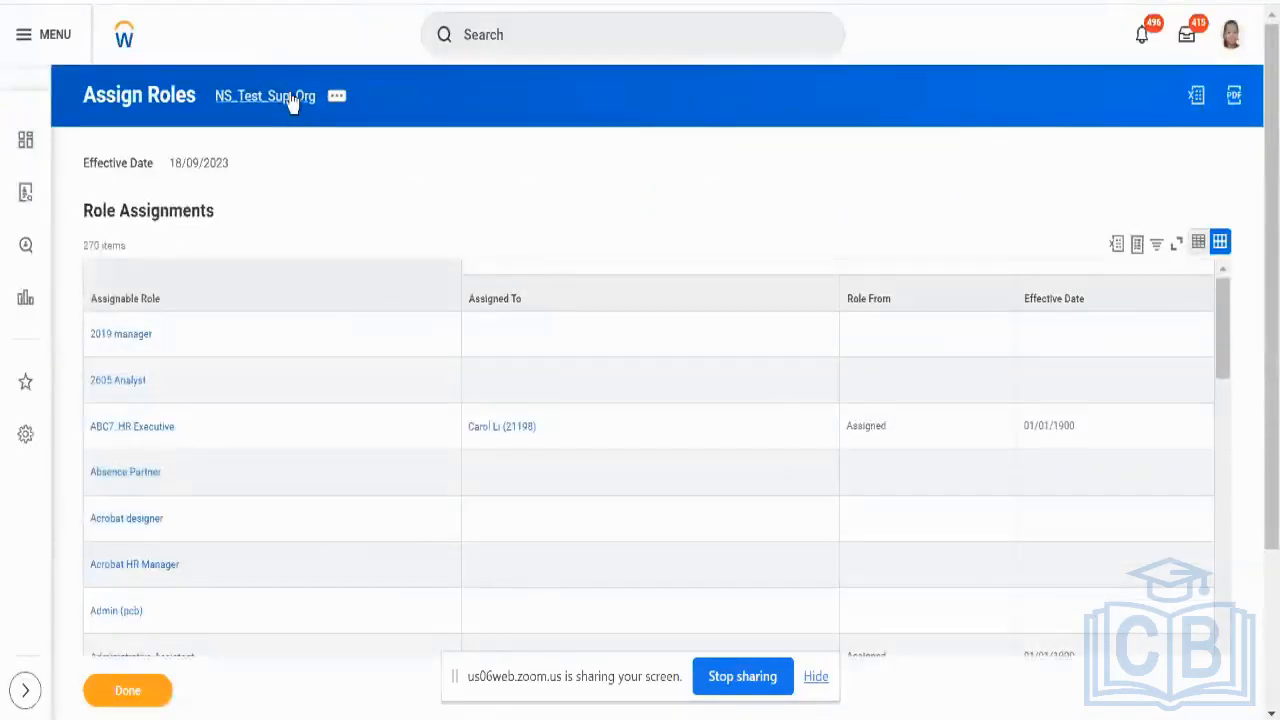
click(290, 100)
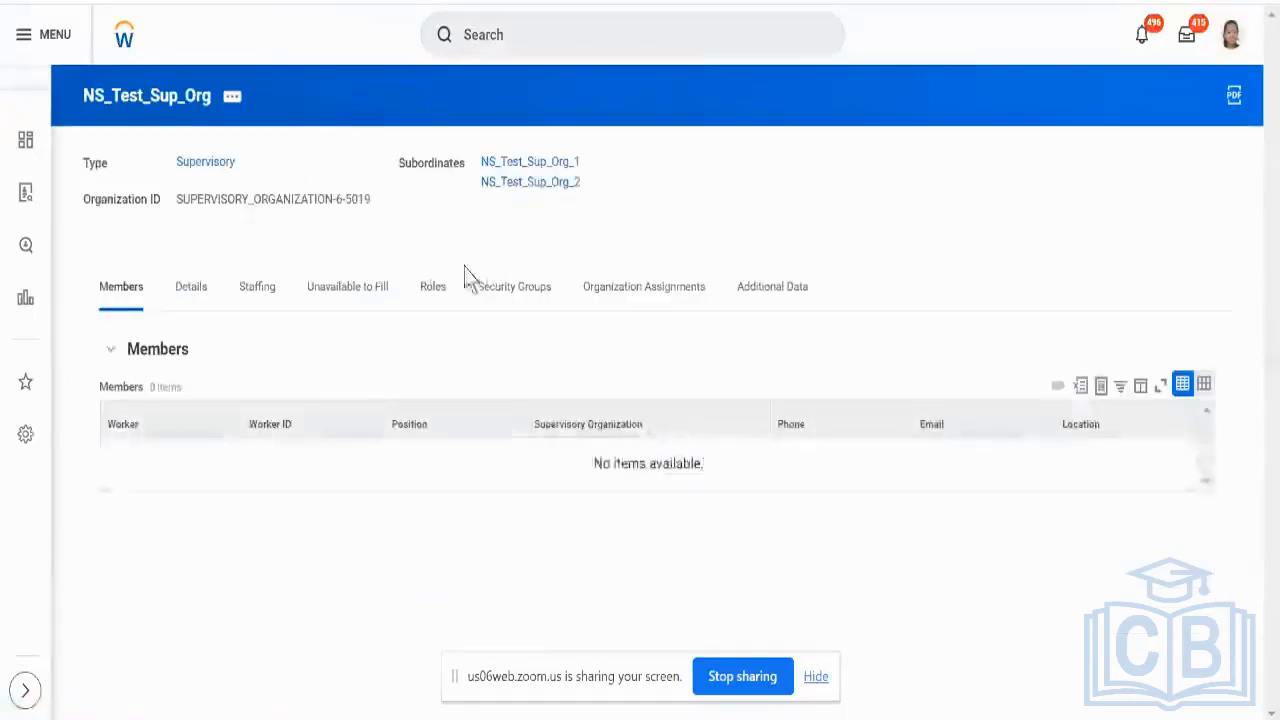
click(433, 287)
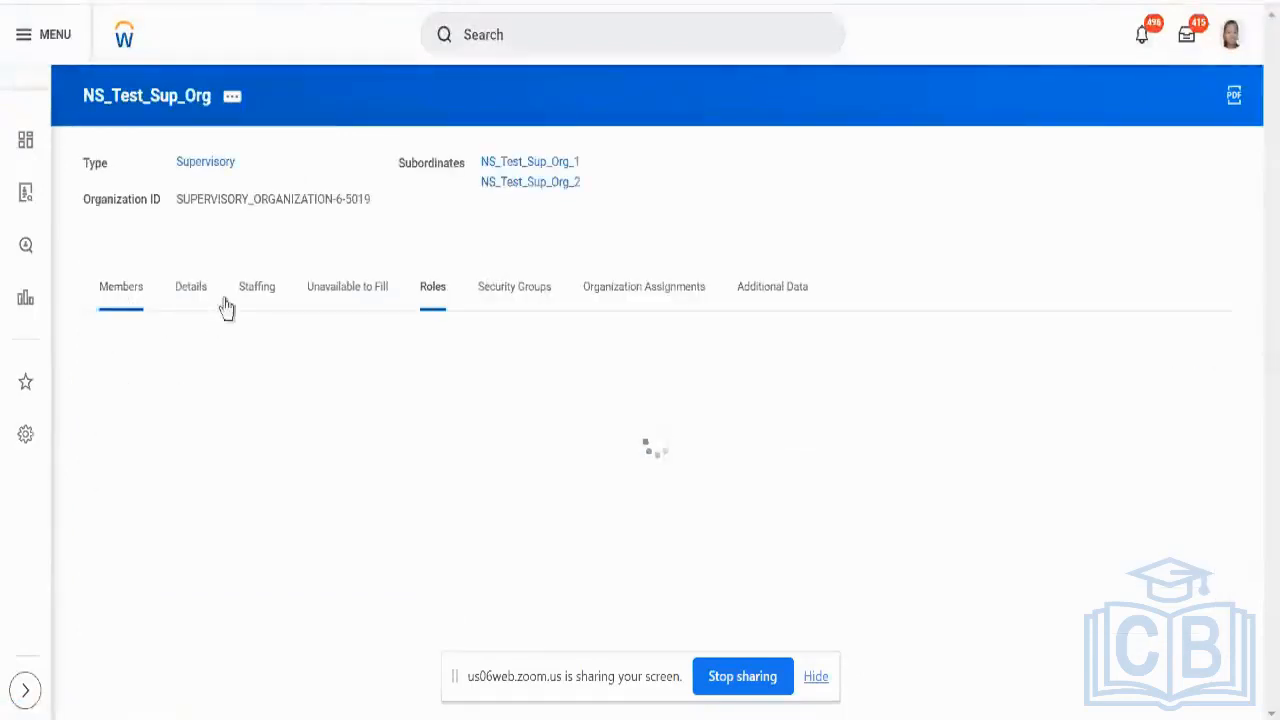
click(266, 291)
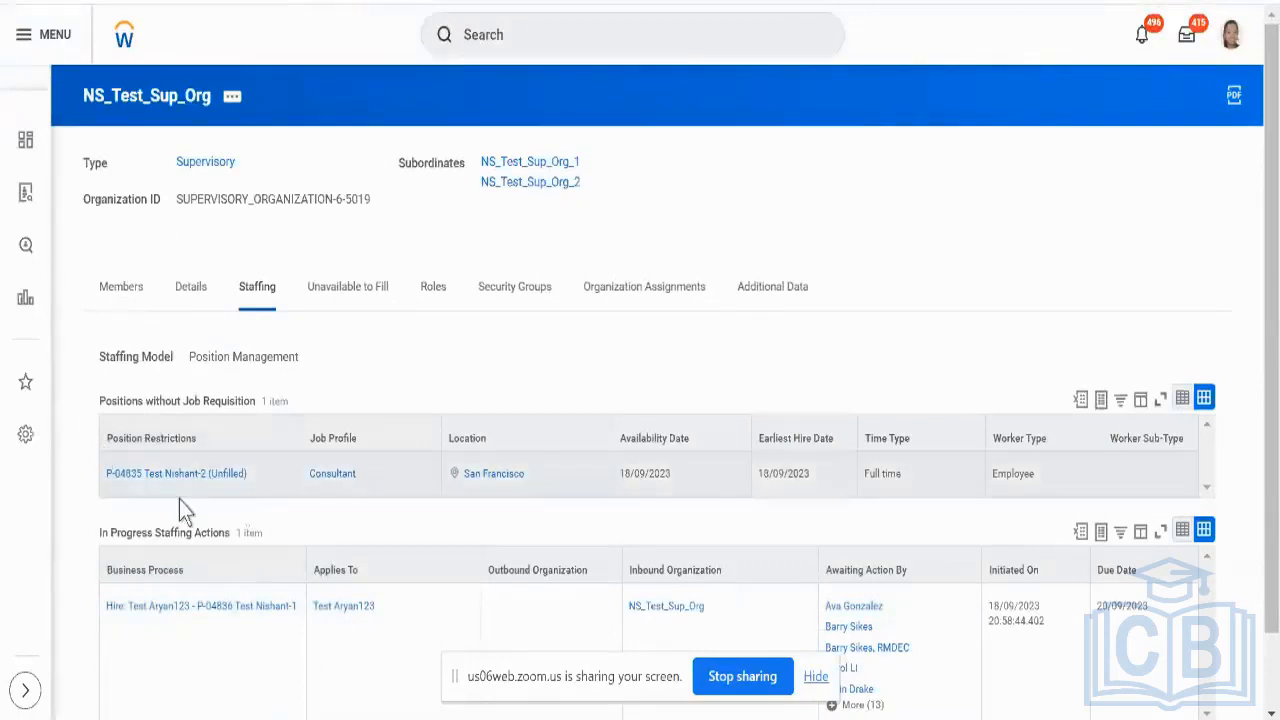
scroll(237, 504, down, 1)
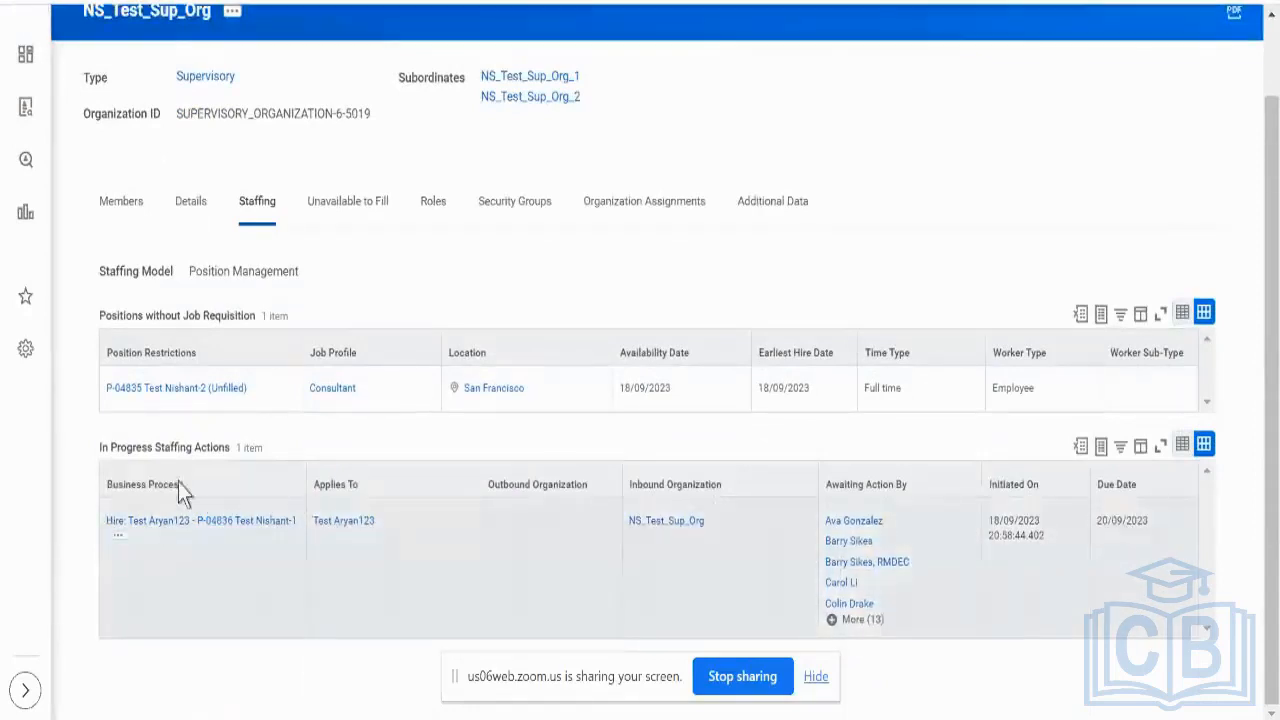
Step: Start a Hire Employee action for the unfilled Consultant position in NS_Test_Sup_Org, choosing to create a new pre-hire
mouse_move(262, 392)
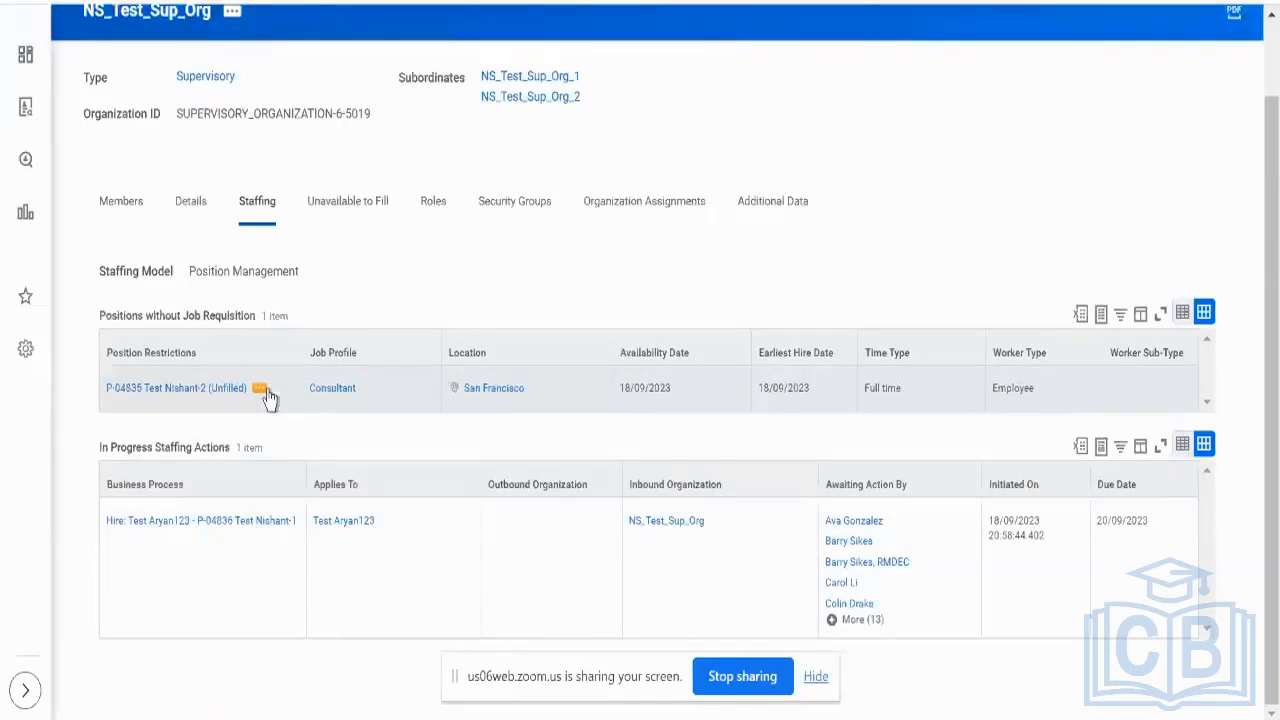
click(262, 392)
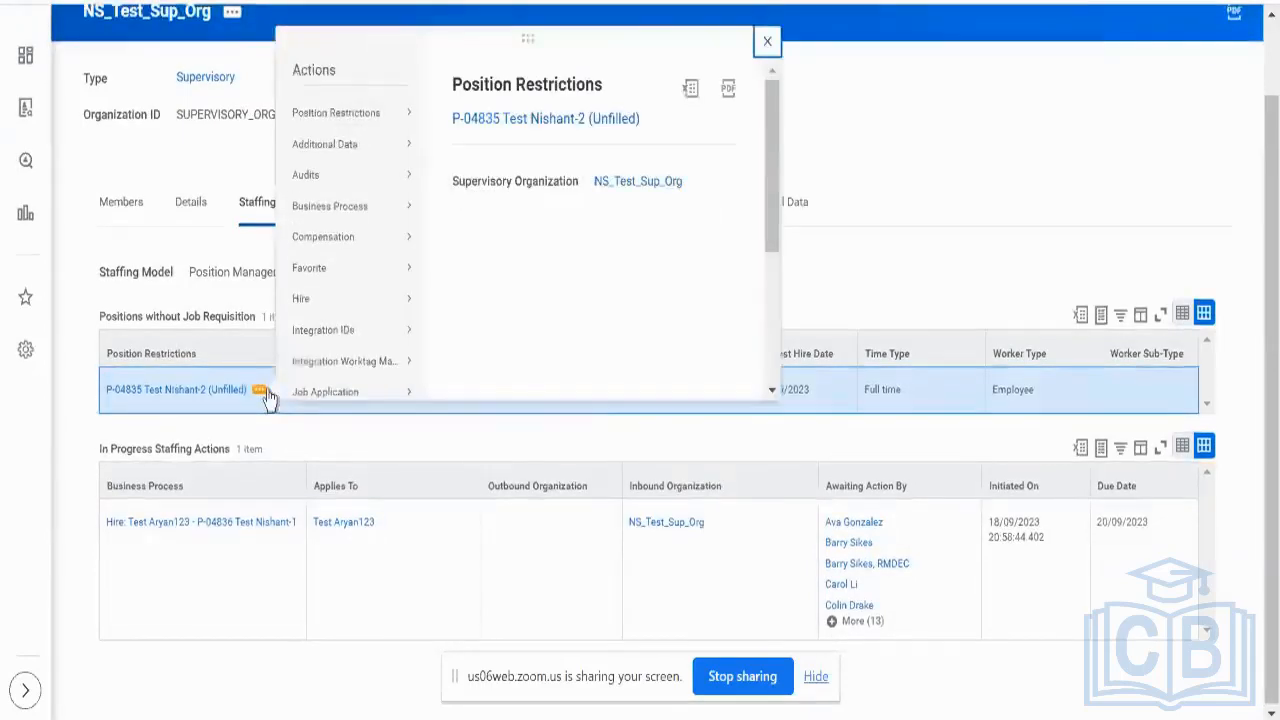
mouse_move(318, 314)
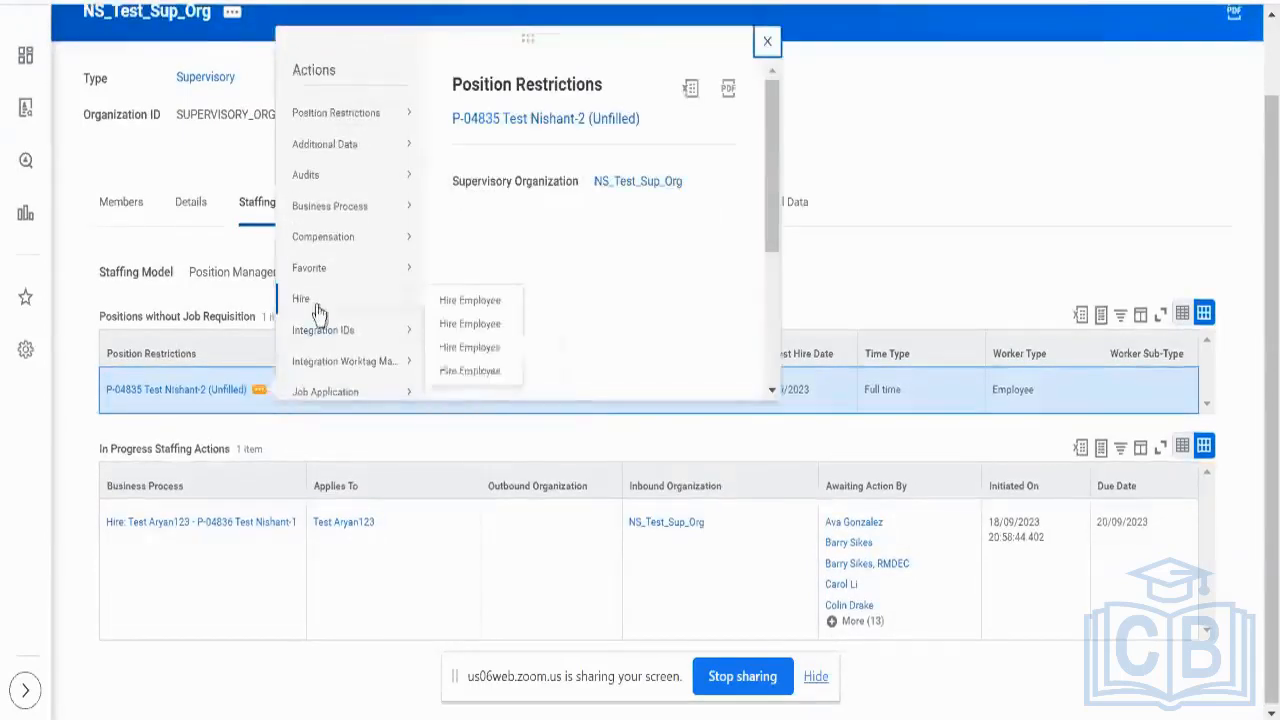
click(472, 324)
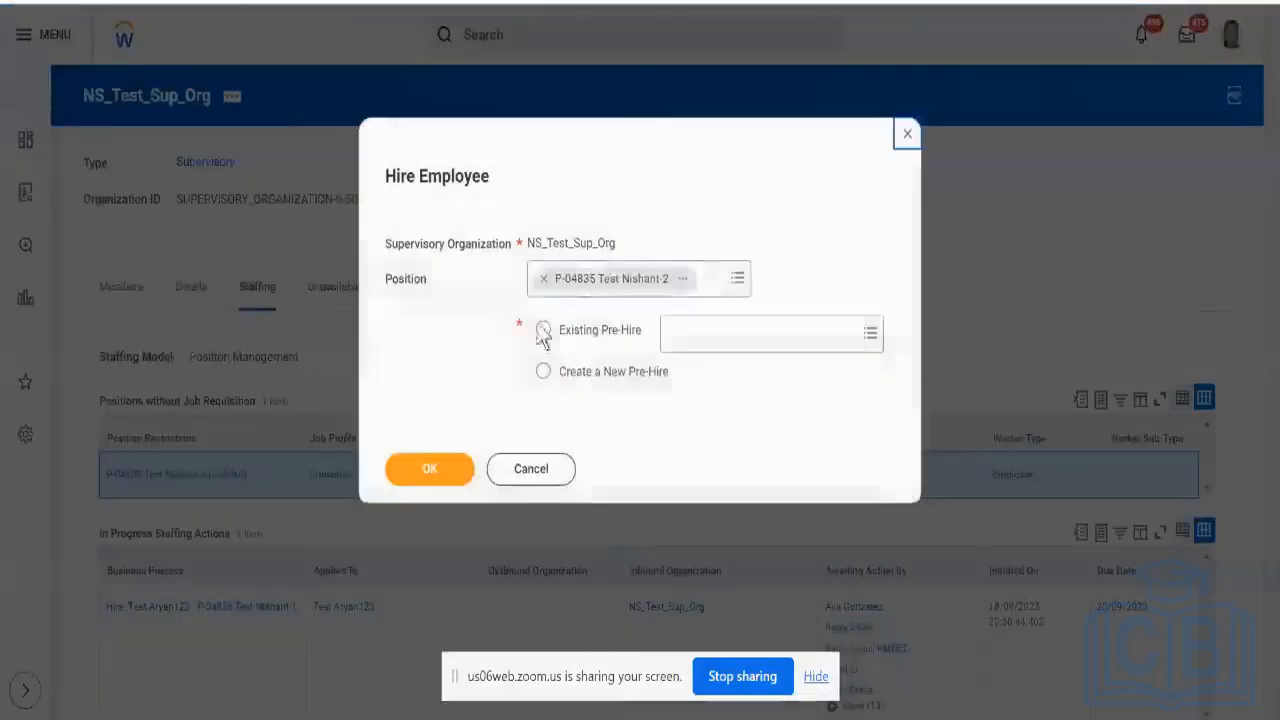
click(603, 374)
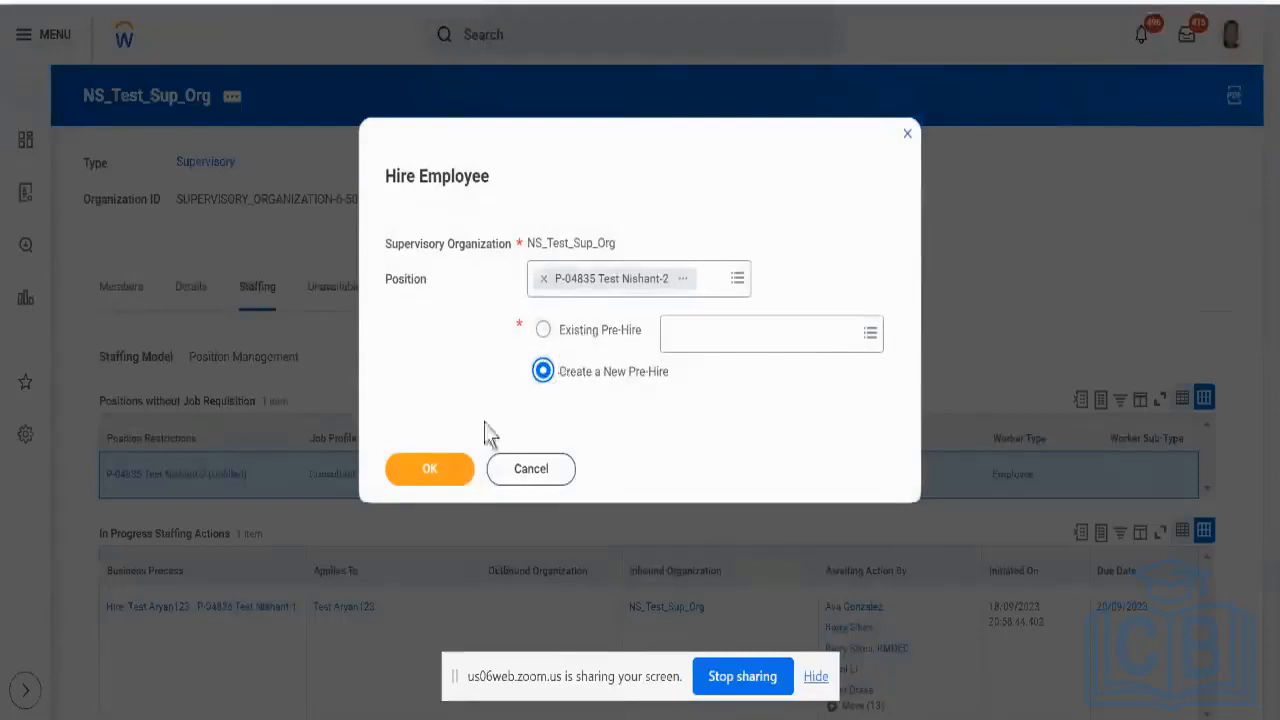
click(466, 456)
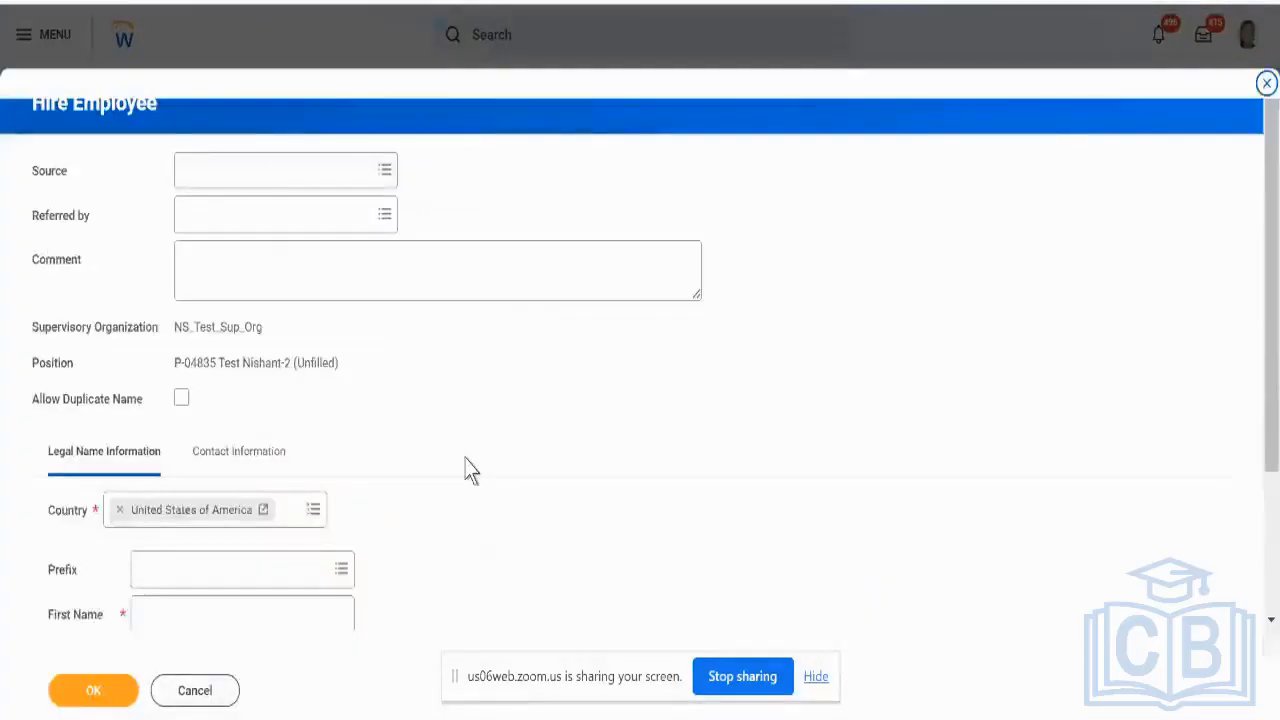
Step: Enter the new pre-hire's first and last name in the legal name information, leaving the middle name blank
scroll(470, 470, down, 2)
click(263, 447)
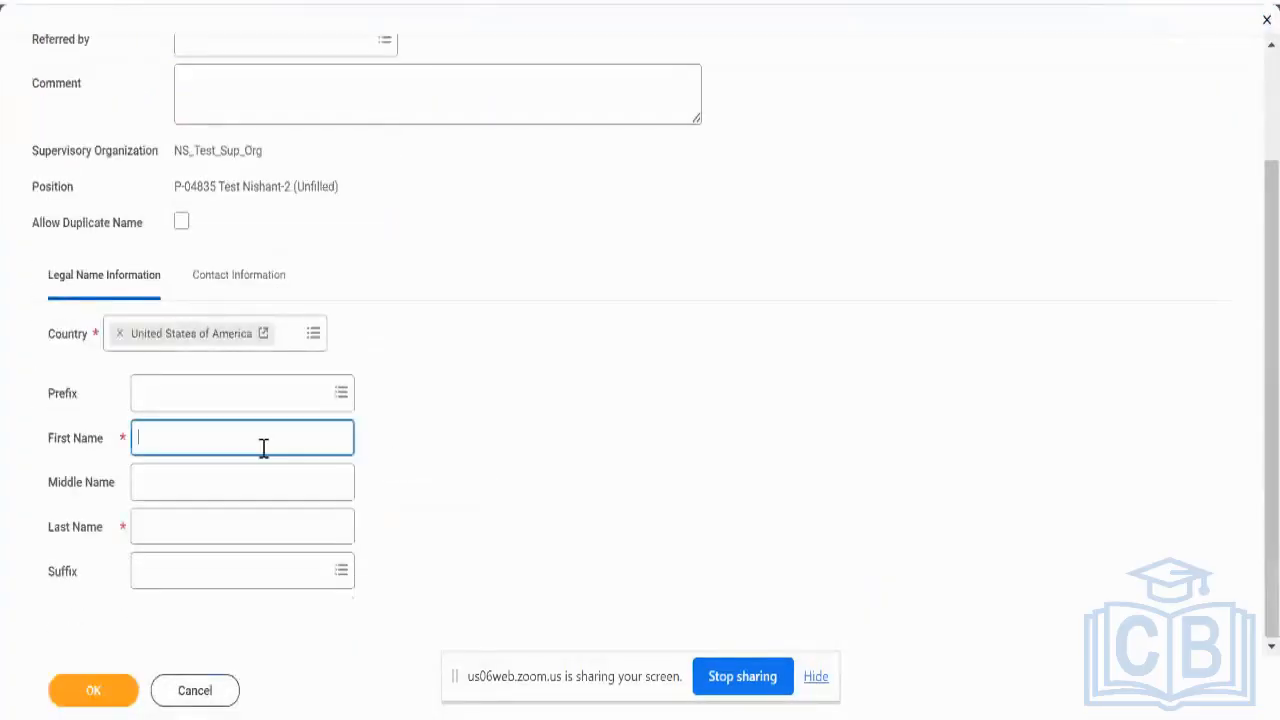
text(Test)
key(Tab)
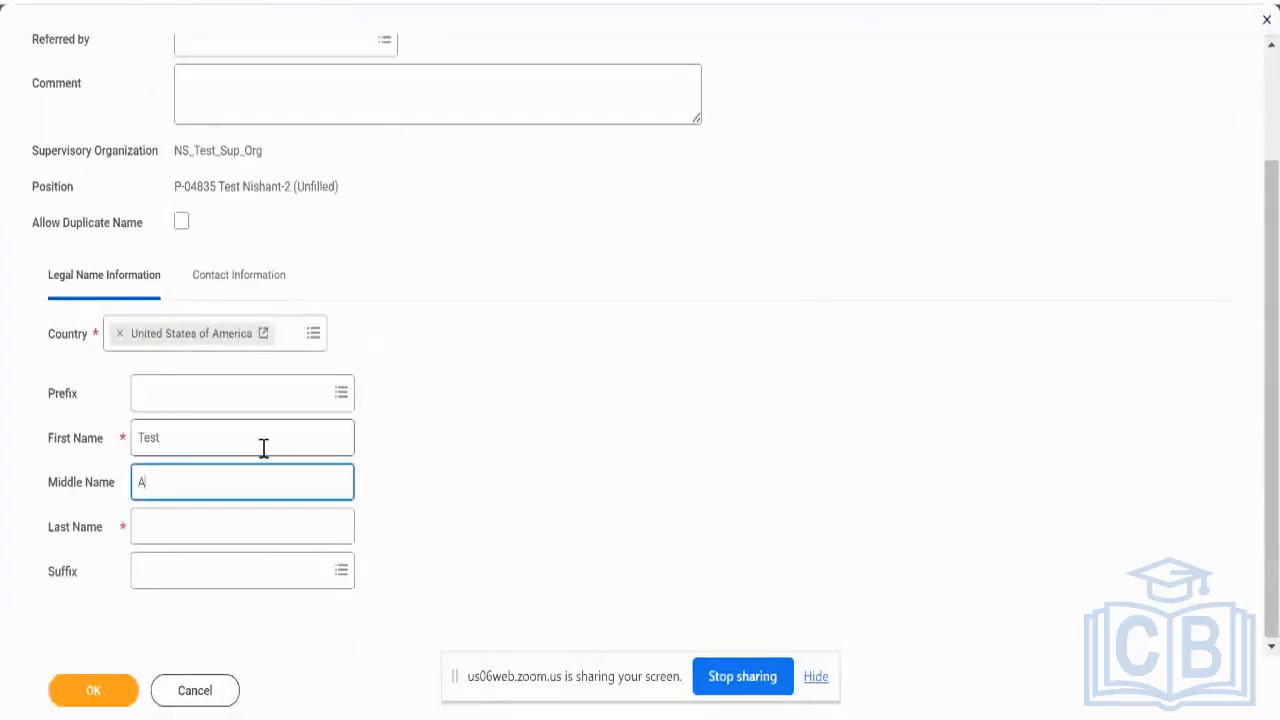
key(Tab)
text(Ary)
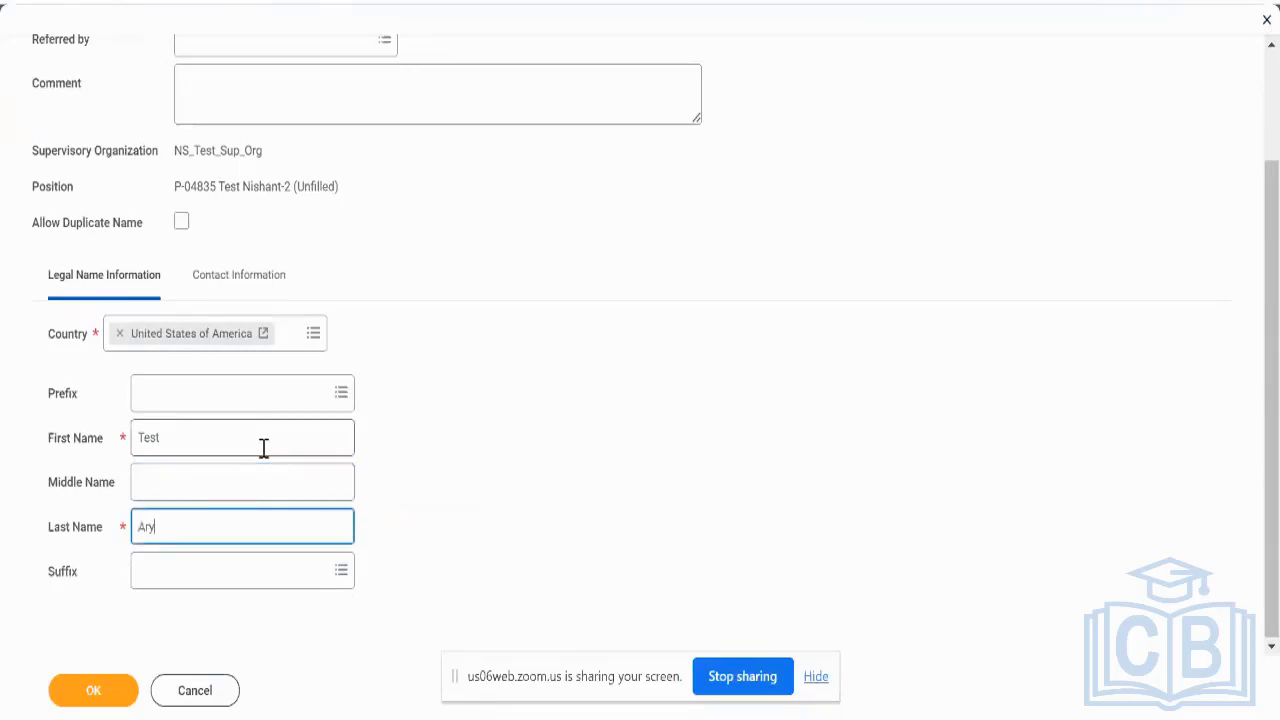
text(an2344)
Step: Add the pre-hire's phone number as contact information with device Mobile and type Home, and confirm the pre-hire details
click(225, 280)
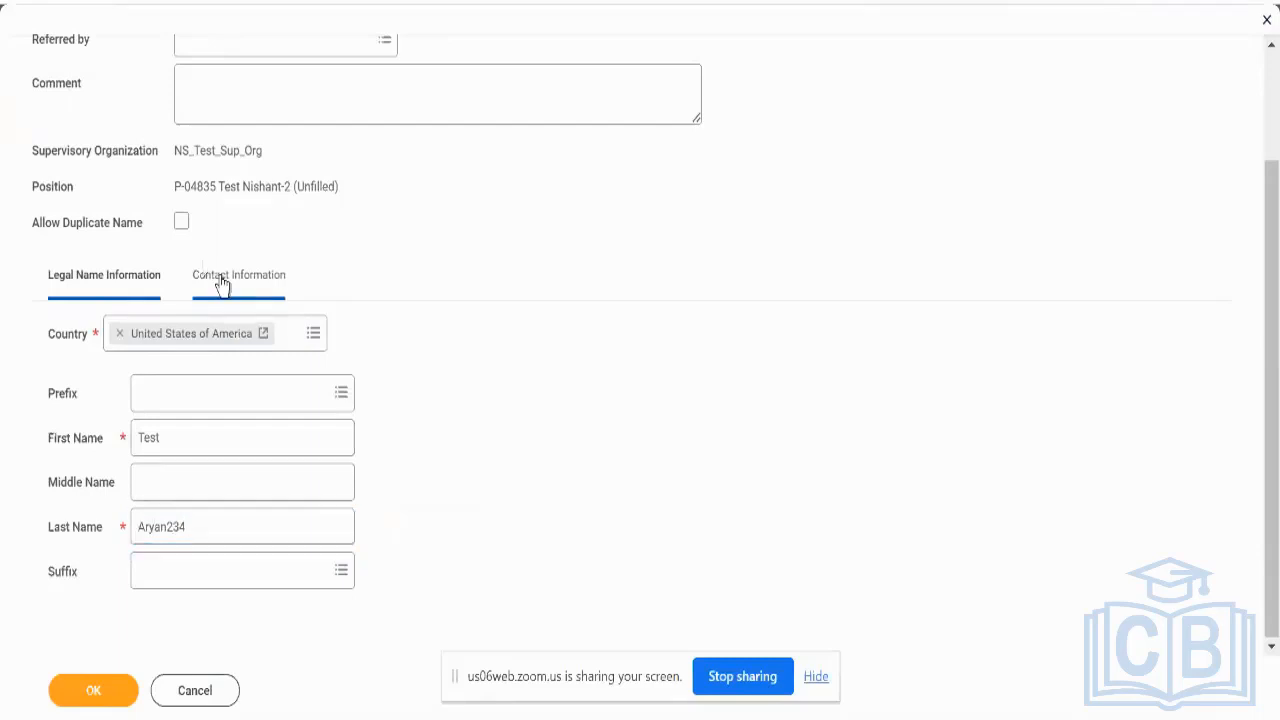
click(118, 399)
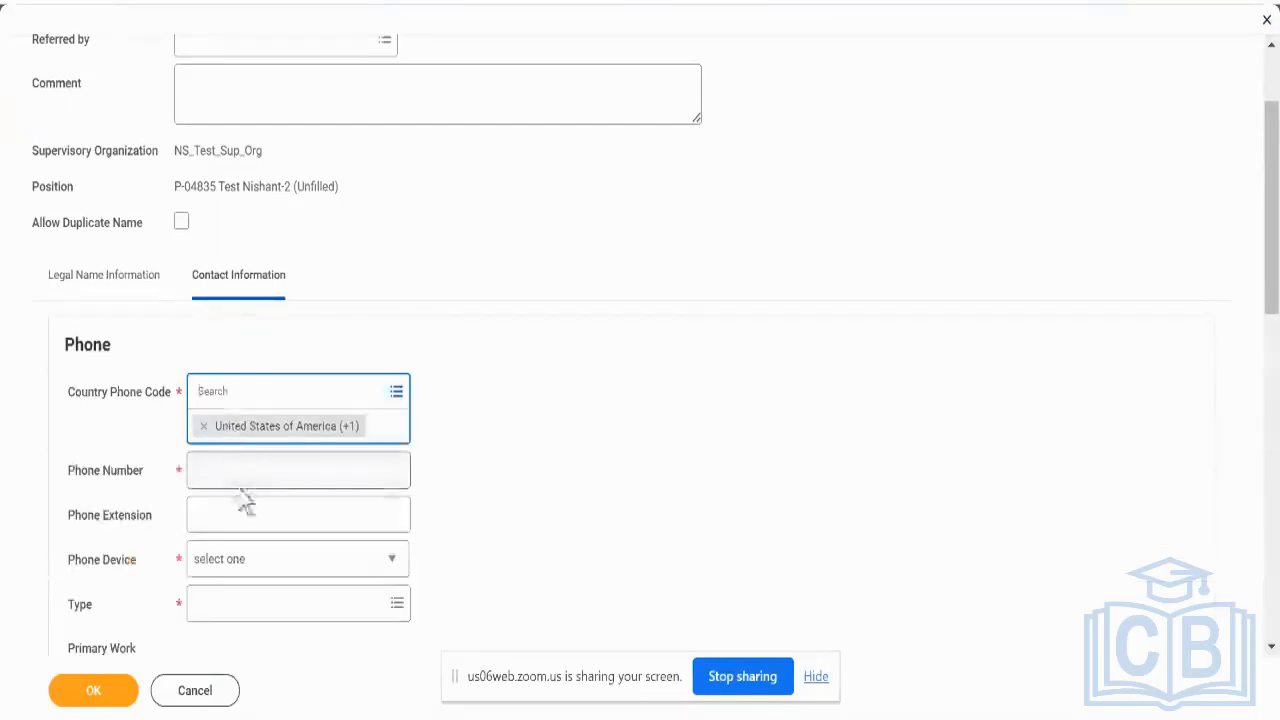
click(240, 480)
text(********)
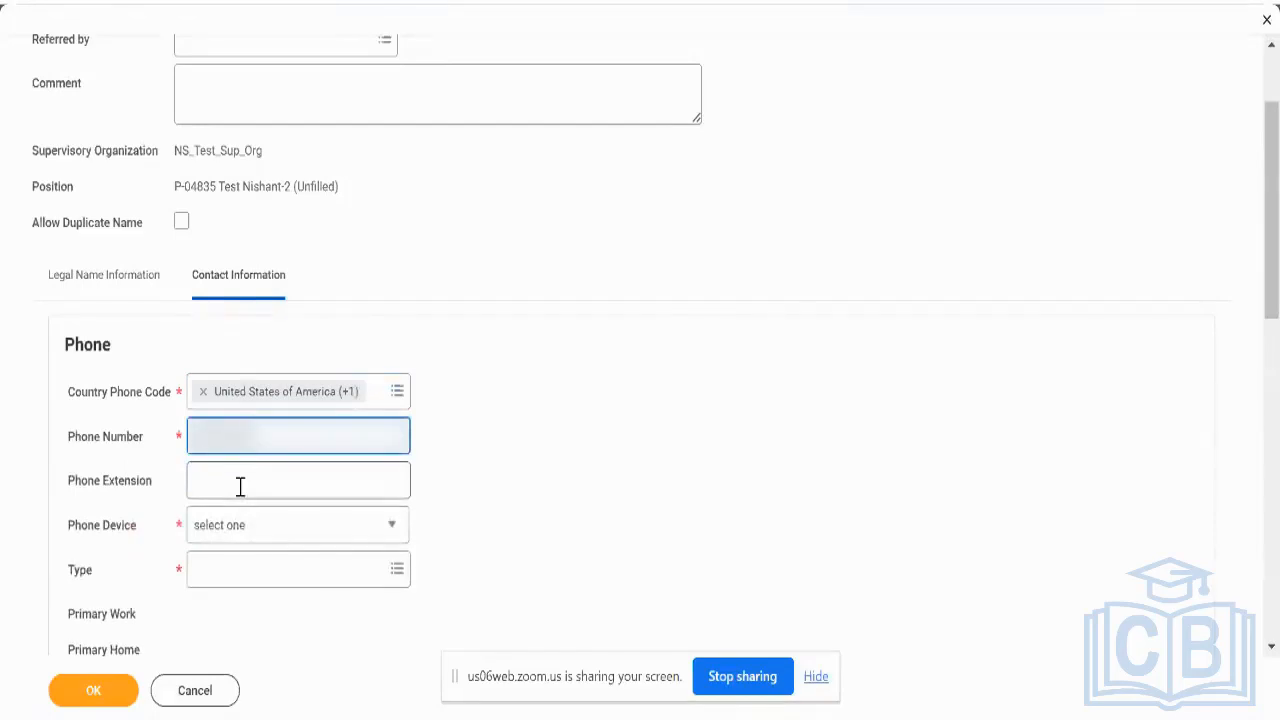
click(263, 538)
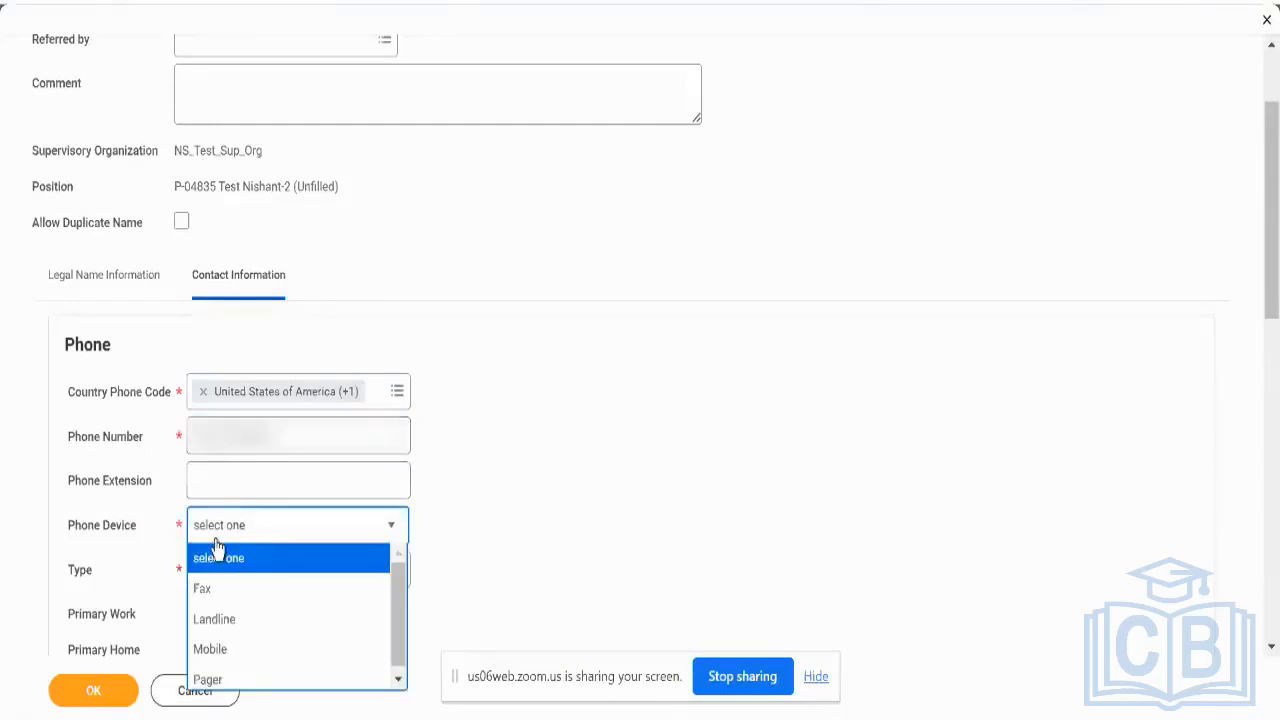
click(229, 634)
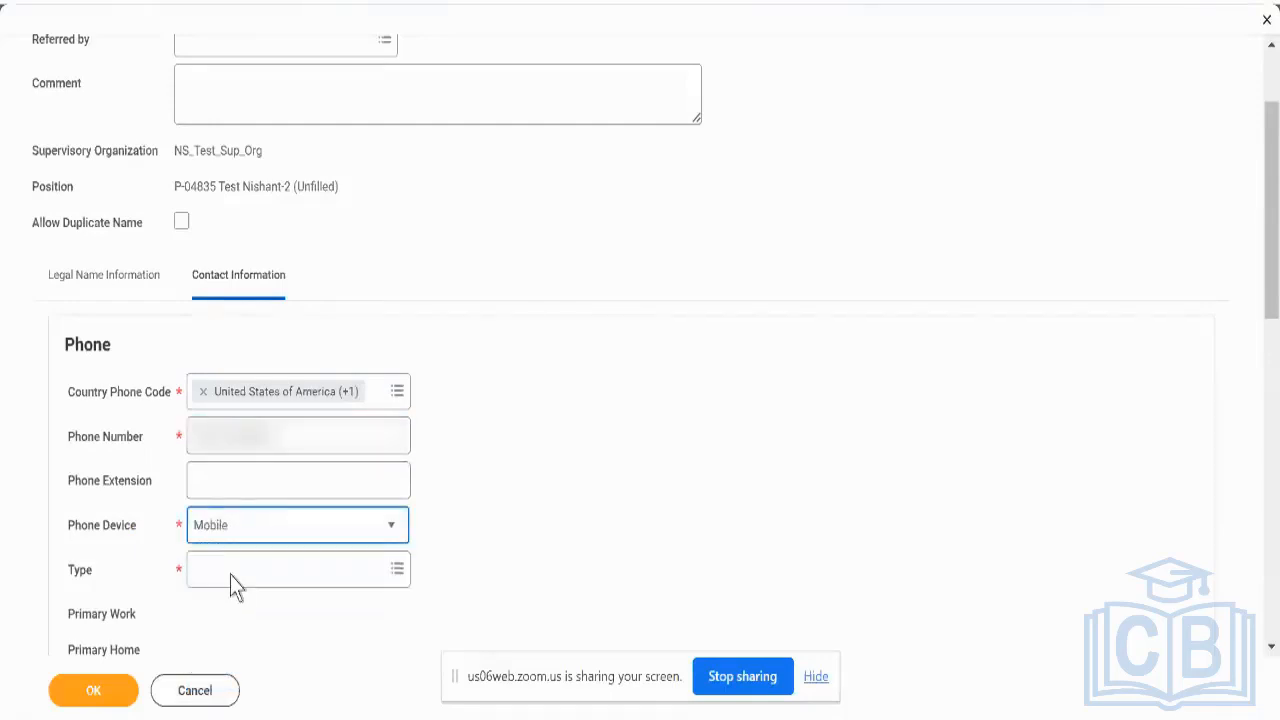
click(231, 572)
text(home)
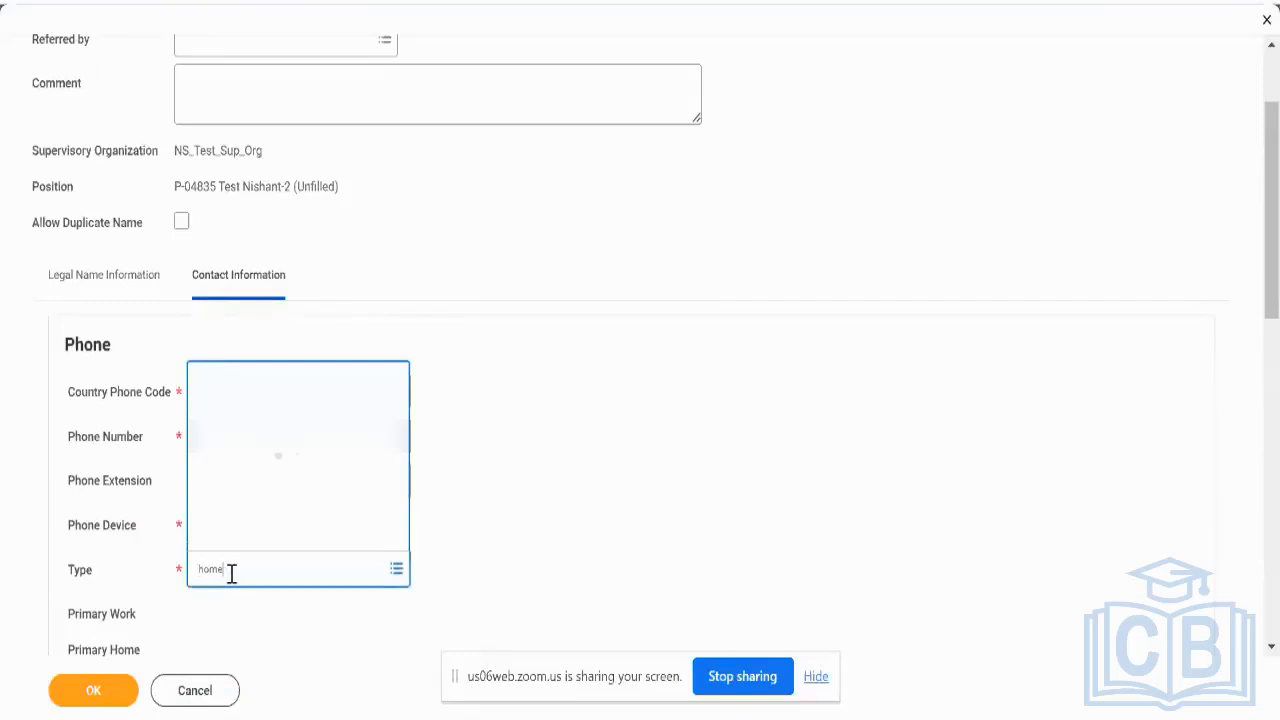
key(Return)
scroll(491, 523, down, 4)
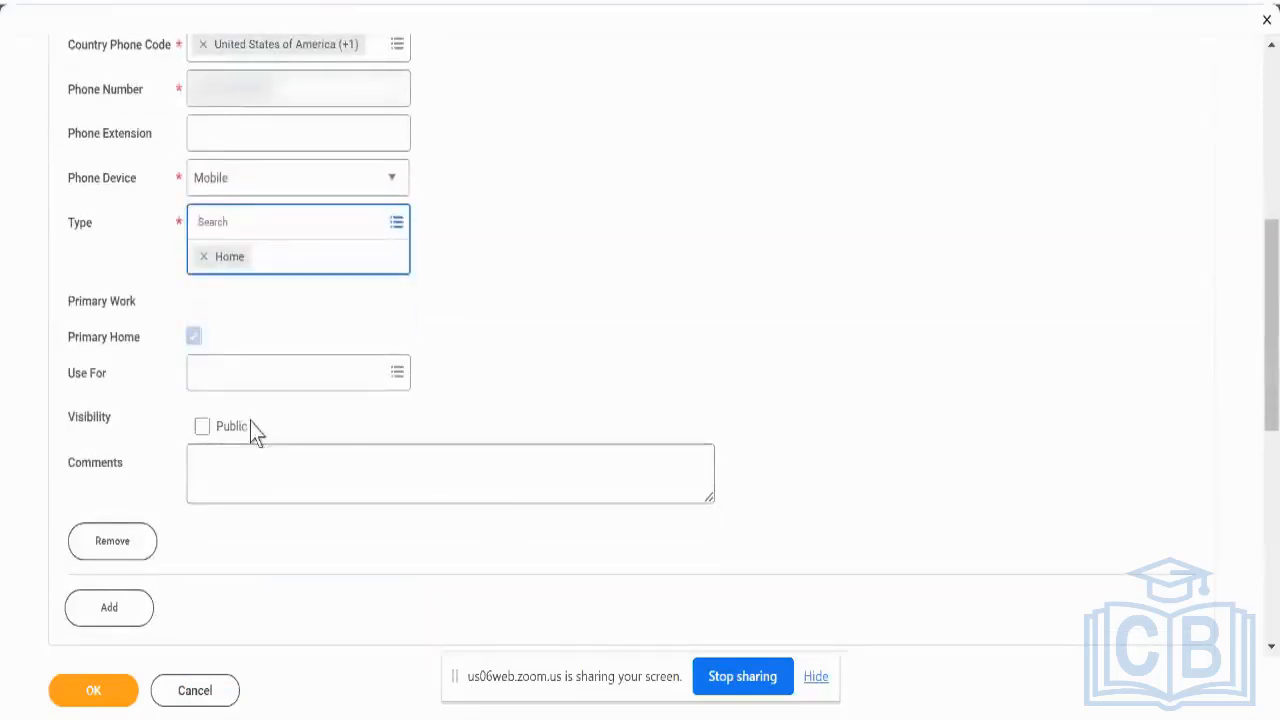
scroll(340, 418, down, 4)
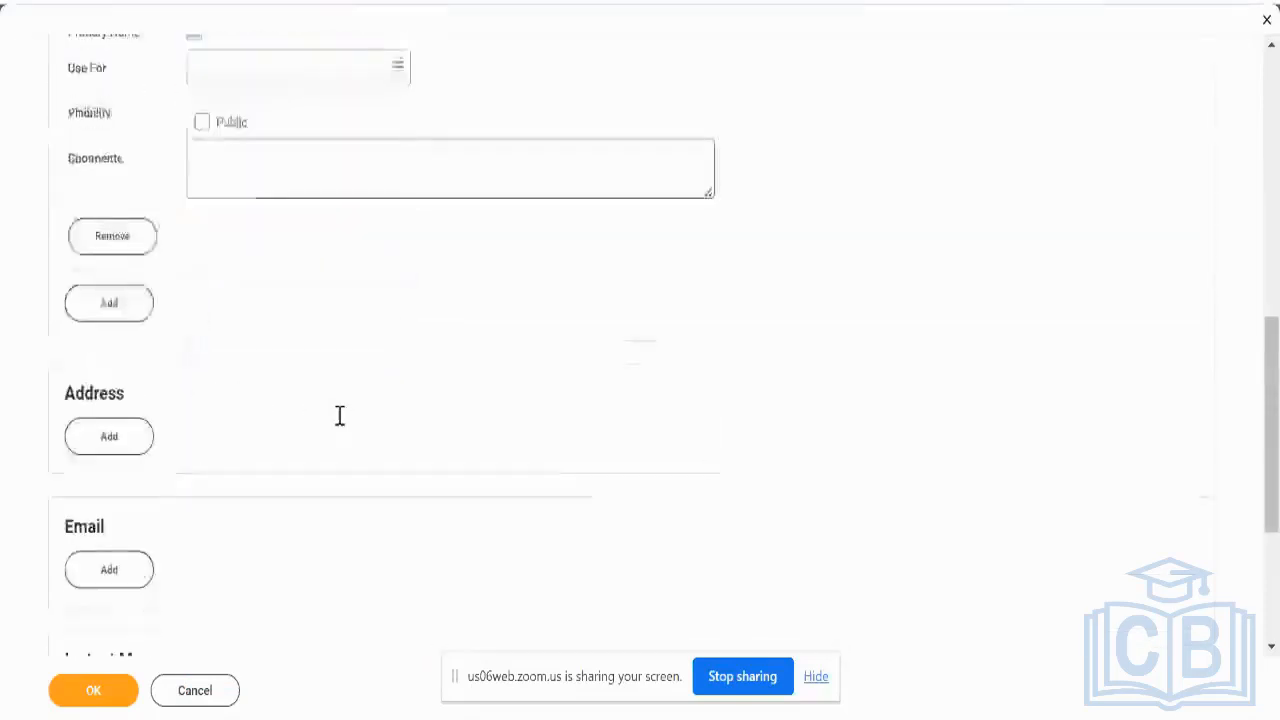
click(93, 690)
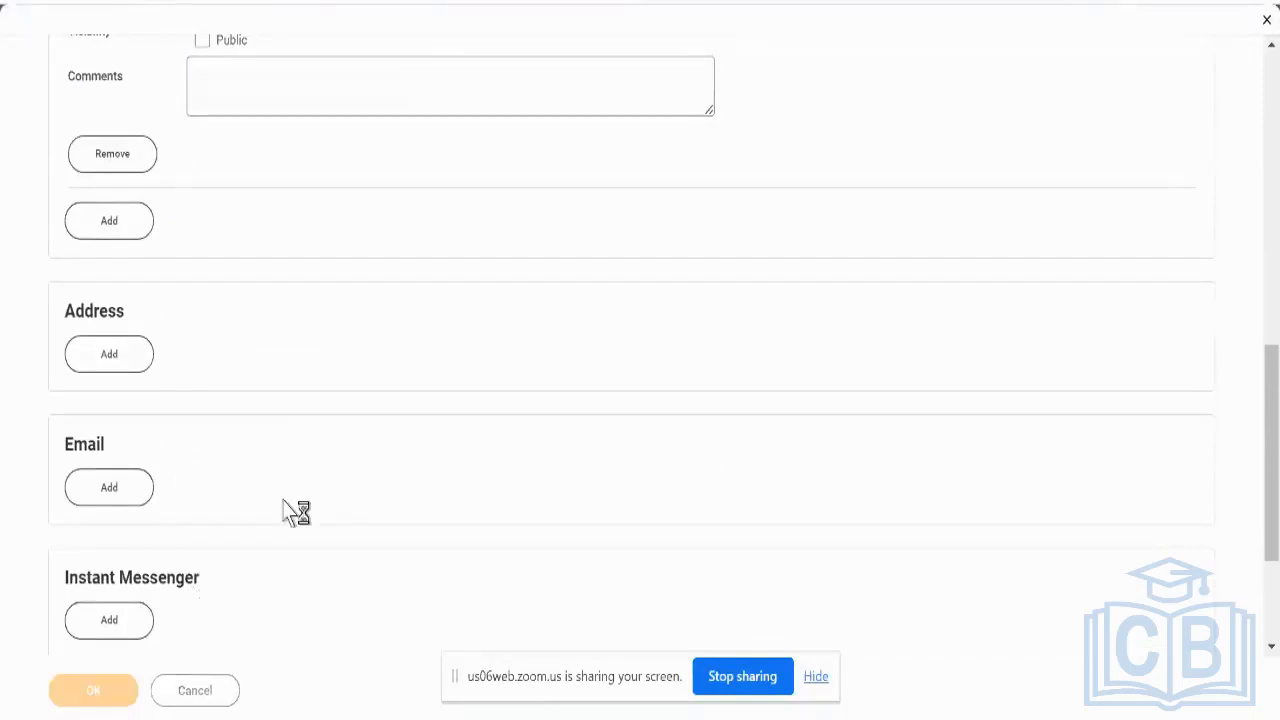
Step: Set the hire date to 18/09/2023 and the employee type to Regular, and submit the hire despite the missing reason
scroll(329, 246, up, 10)
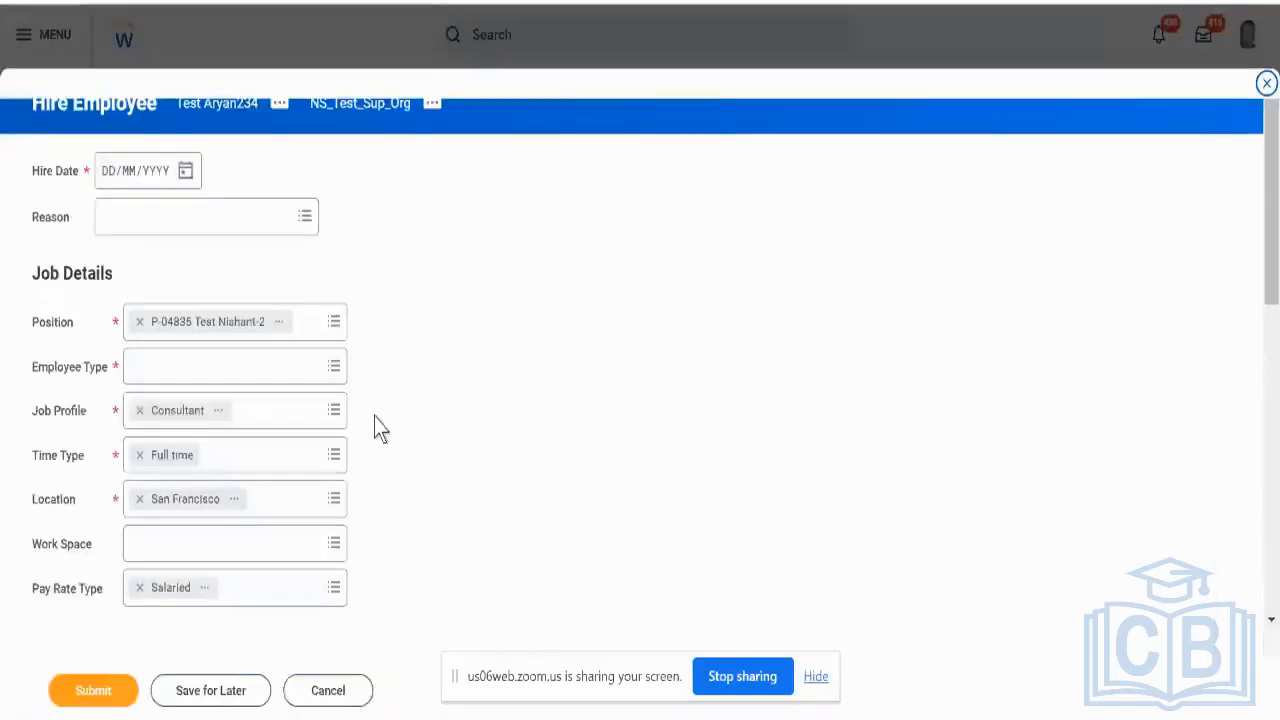
click(184, 173)
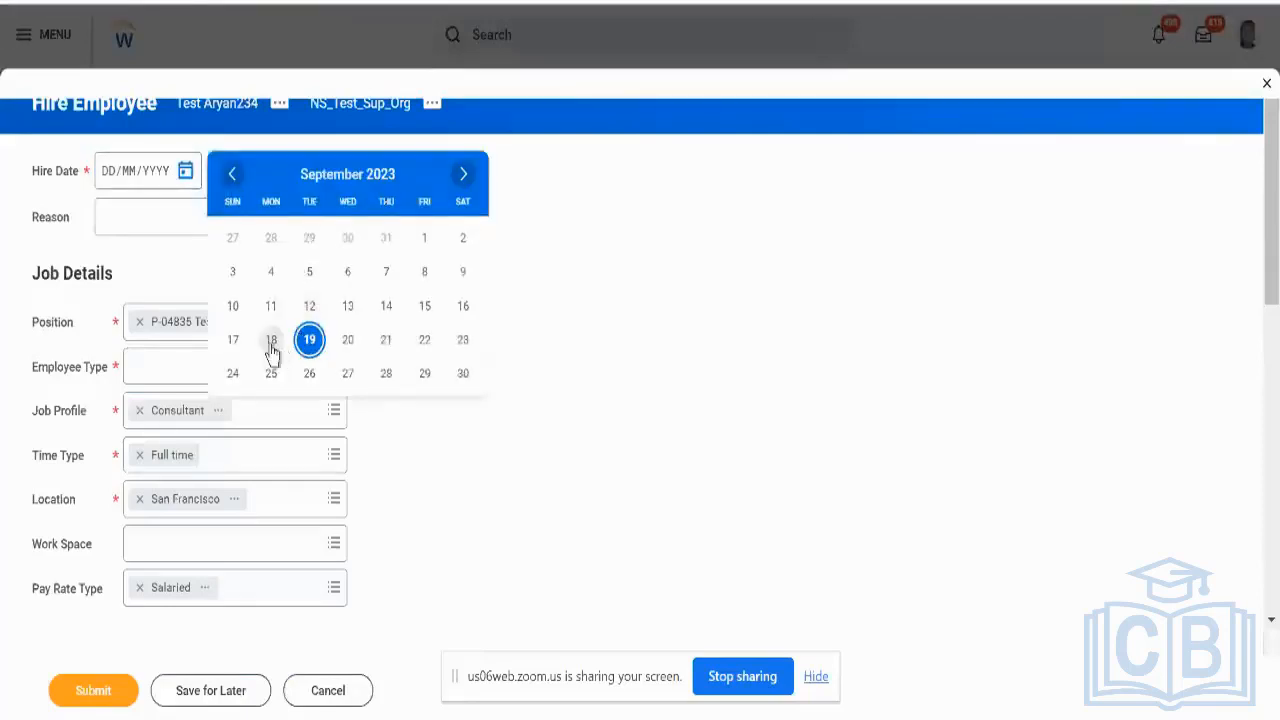
click(270, 341)
click(300, 372)
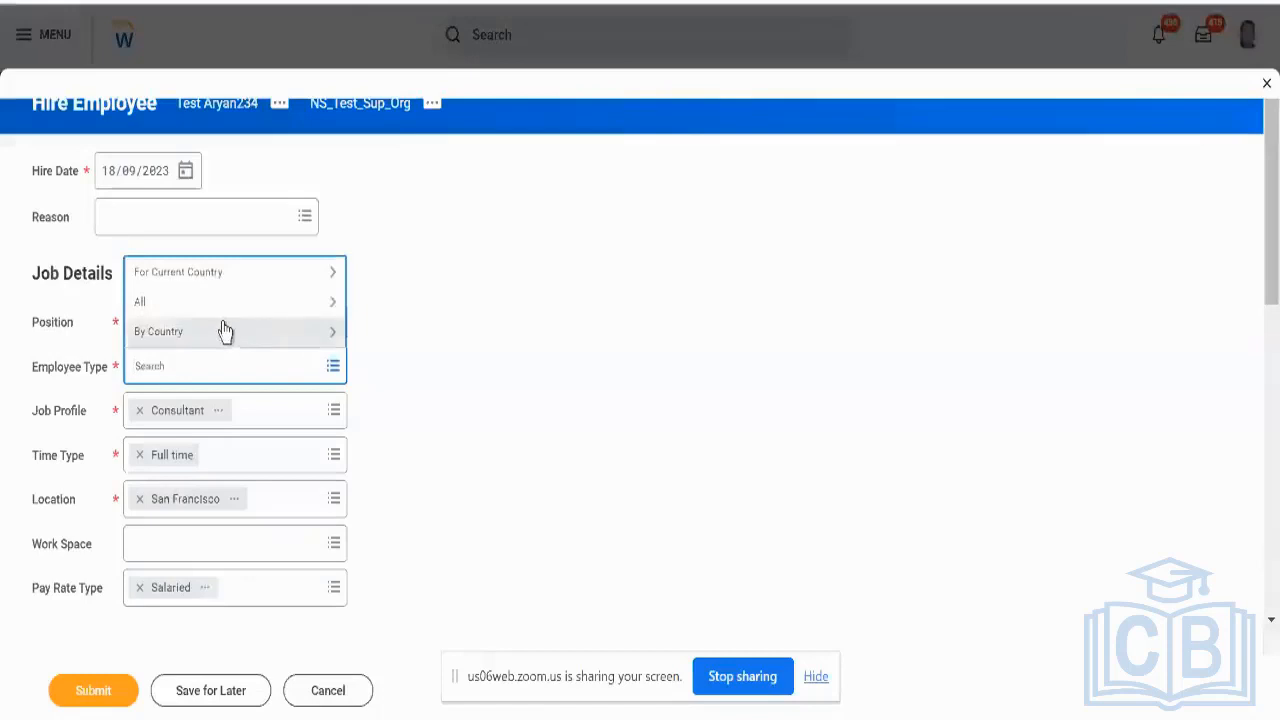
text(rreg)
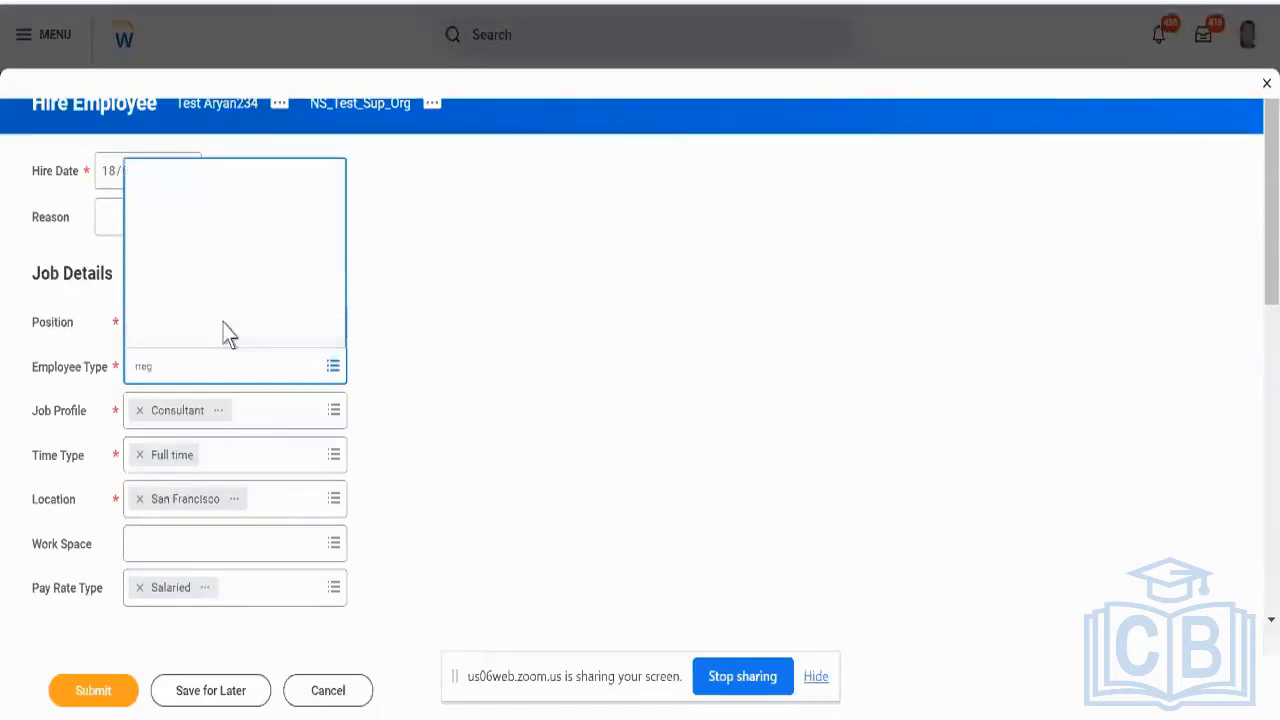
key(ctrl+a)
text(re)
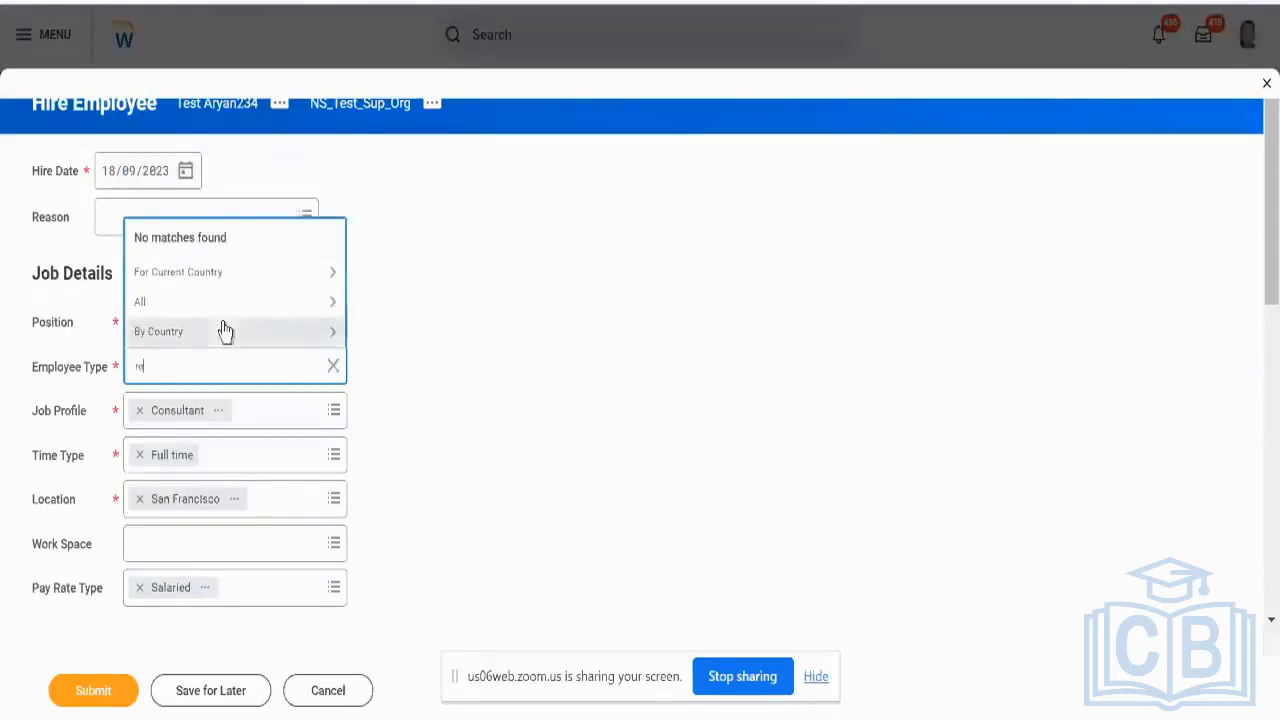
text(gu)
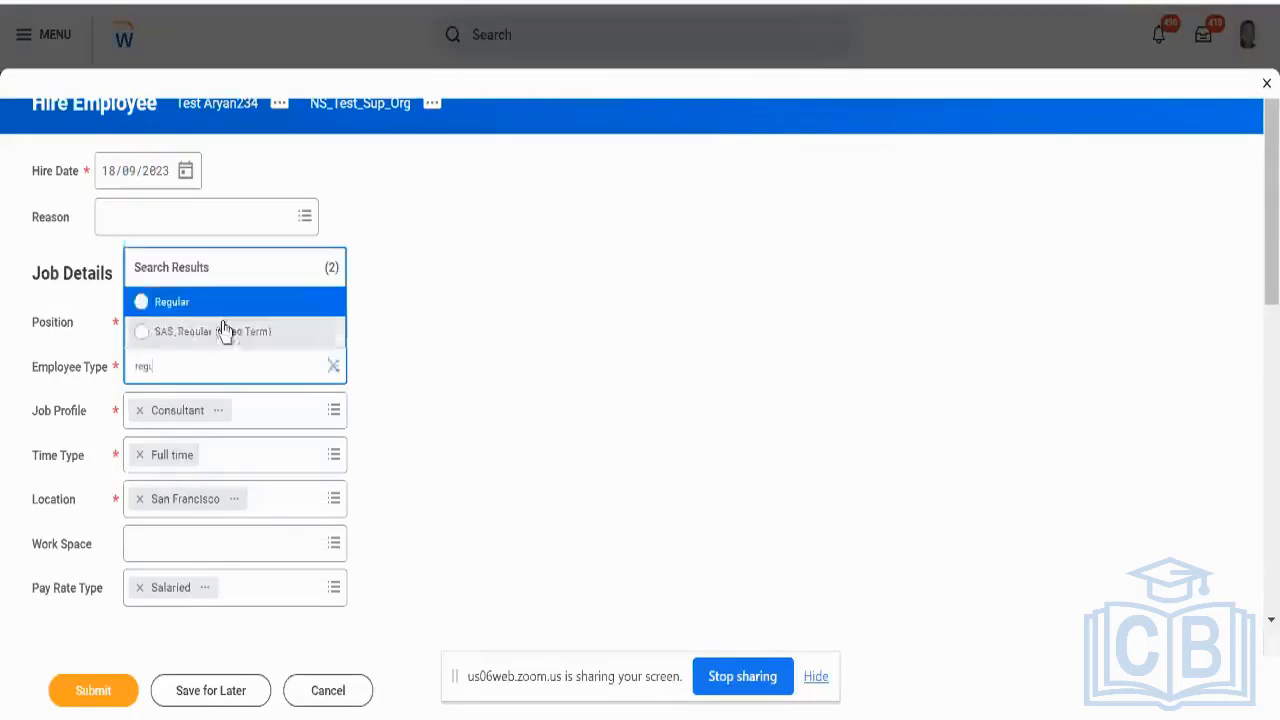
key(Return)
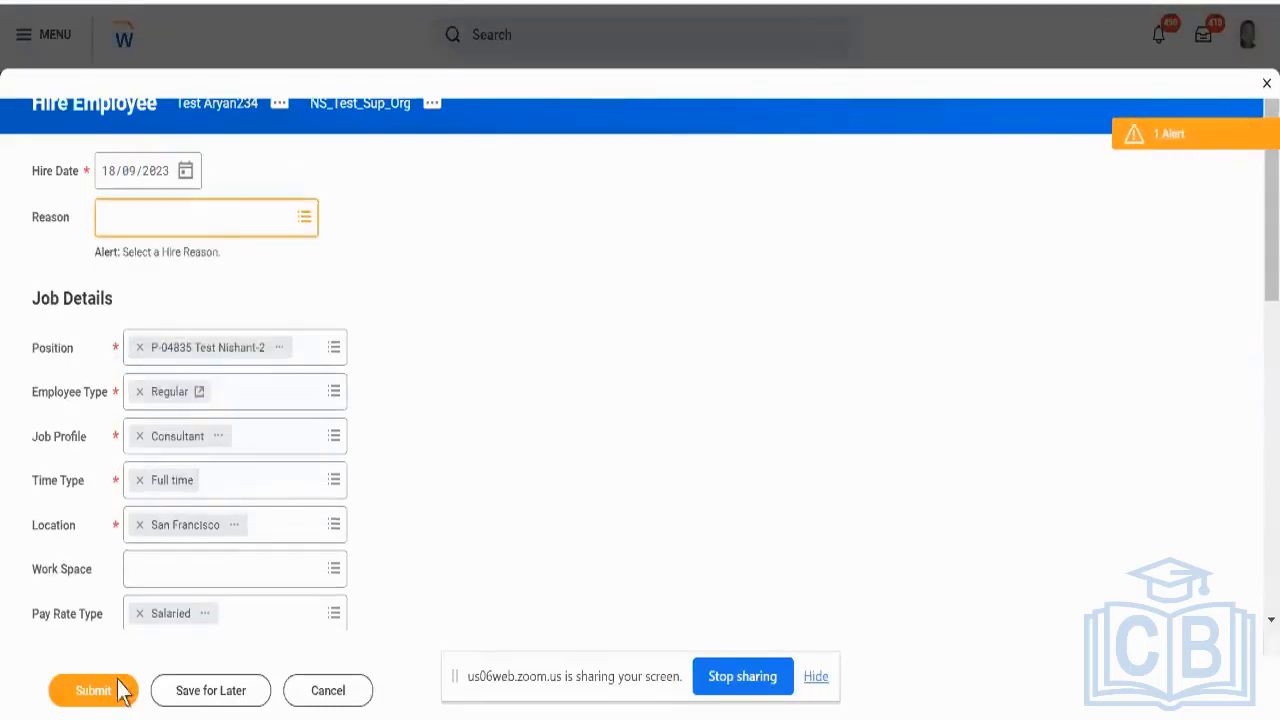
click(108, 694)
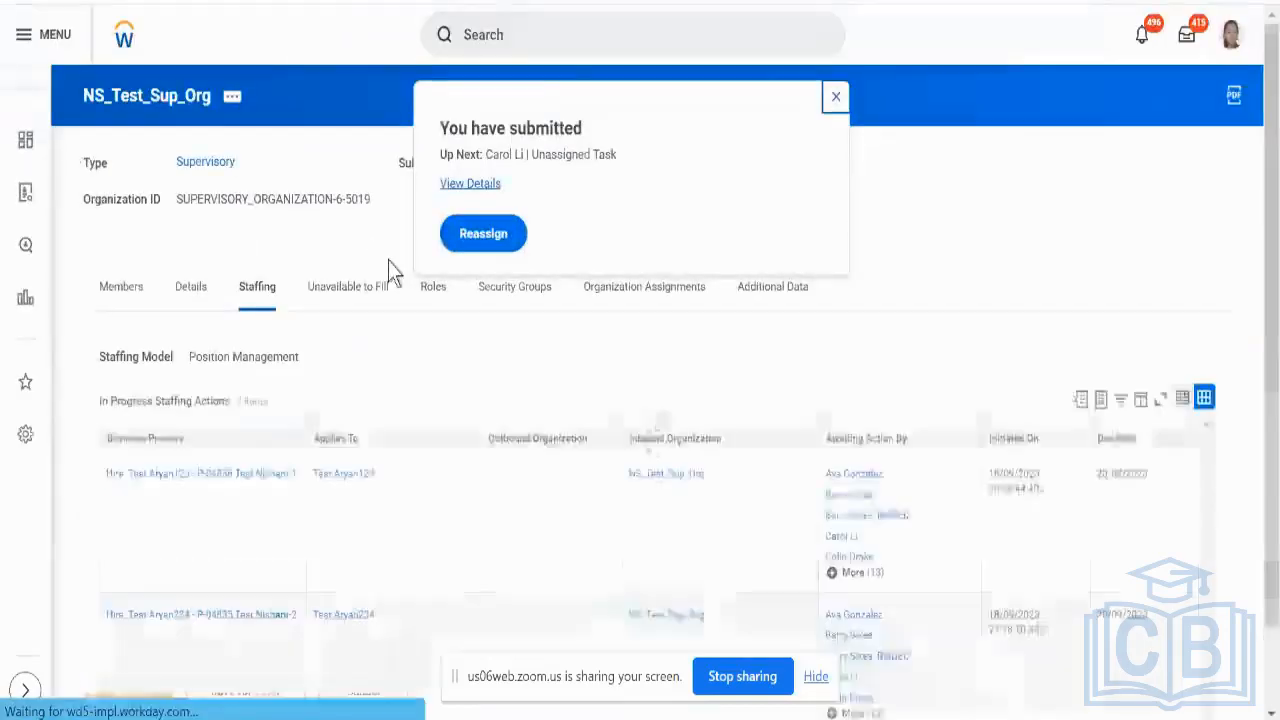
Step: Open the reassignment audit for the submitted hire's unassigned task and sort the steps by date in descending order
click(476, 240)
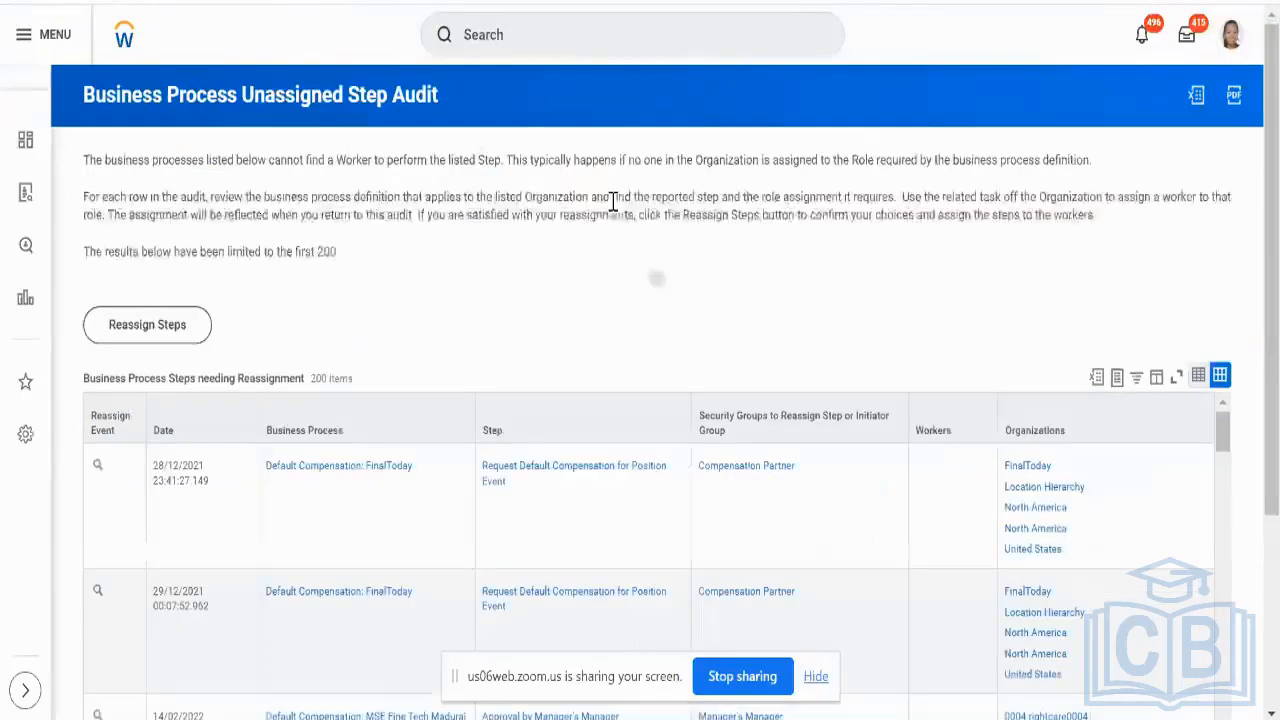
click(200, 432)
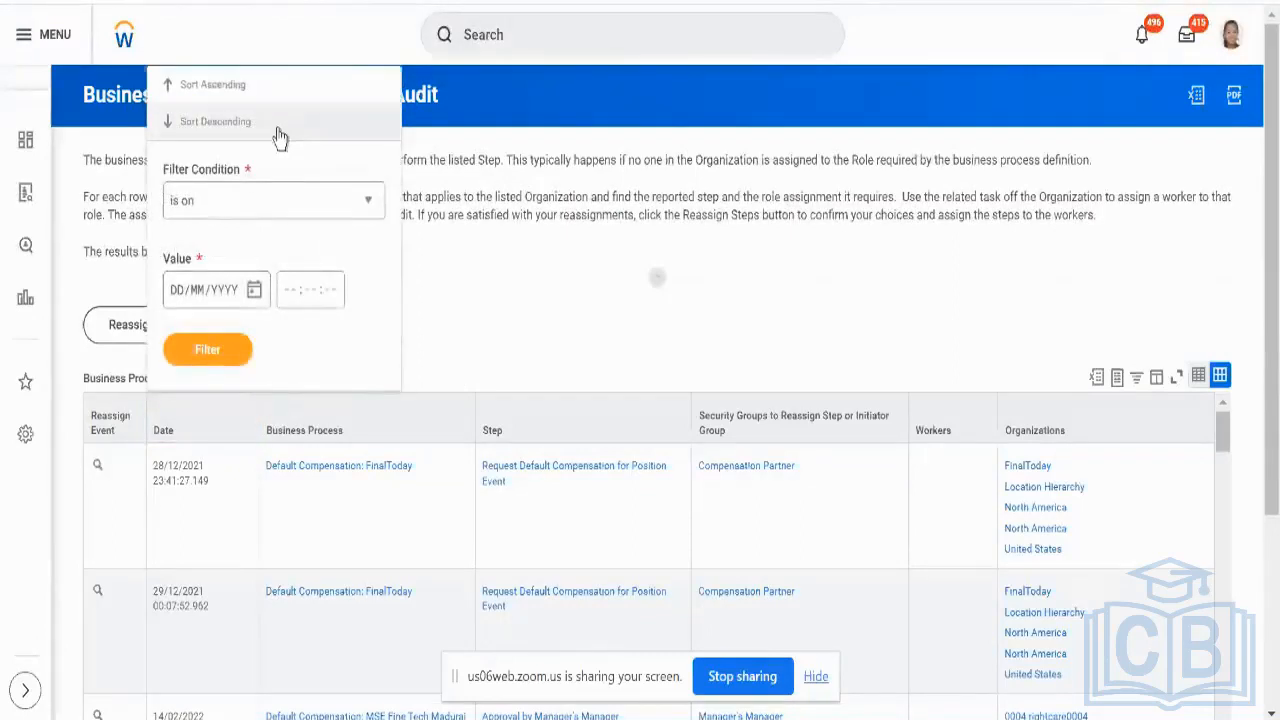
click(279, 132)
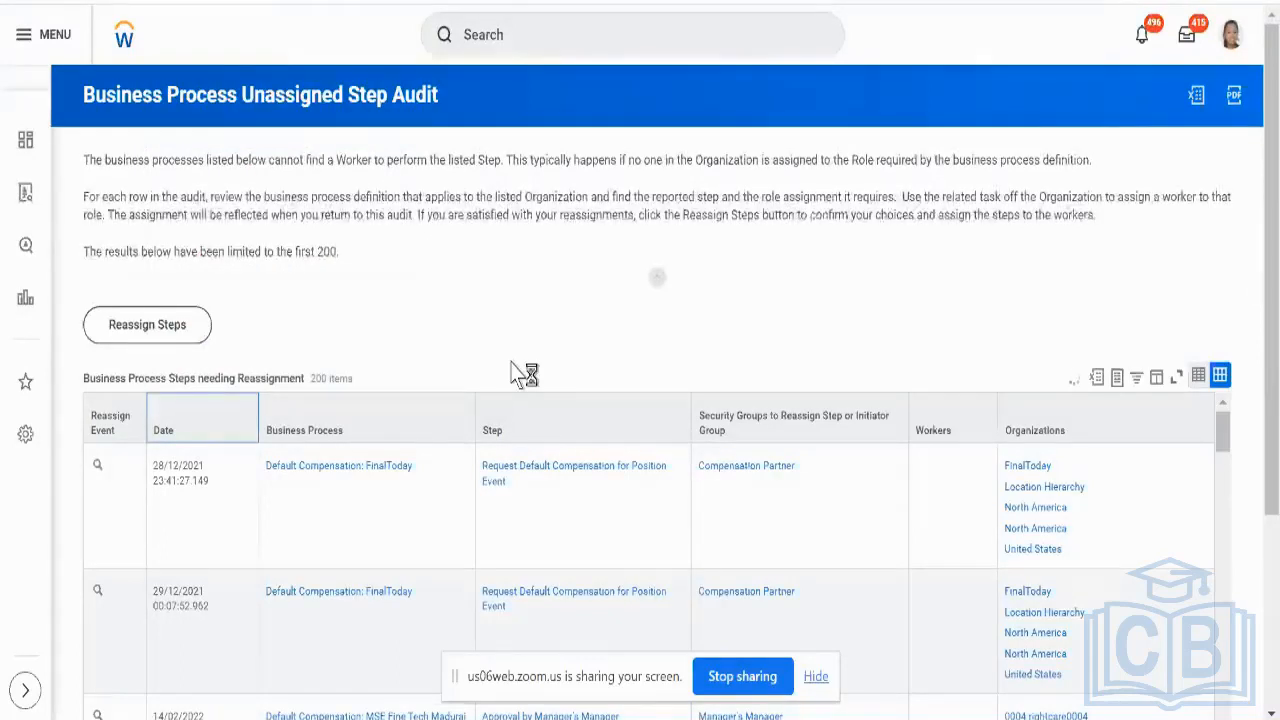
scroll(514, 368, down, 3)
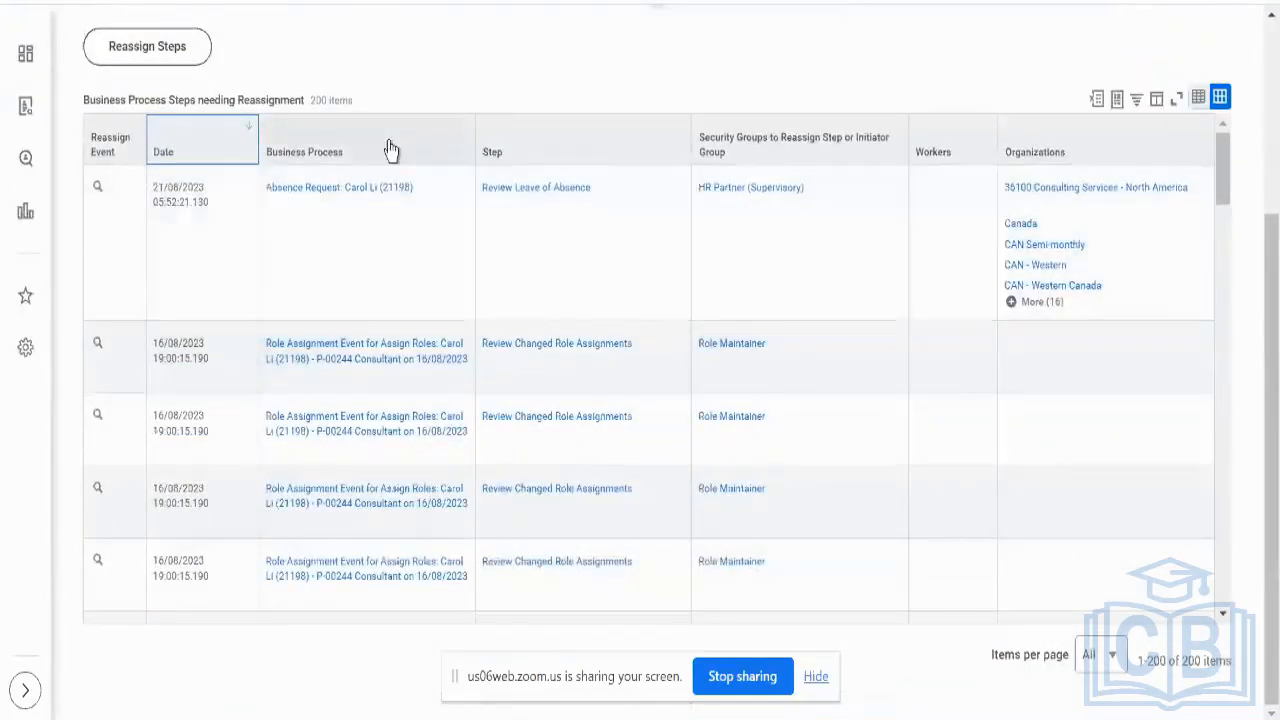
Step: Search the audit's Business Process filter values for the new hire's name, and close the filter without applying it
click(388, 143)
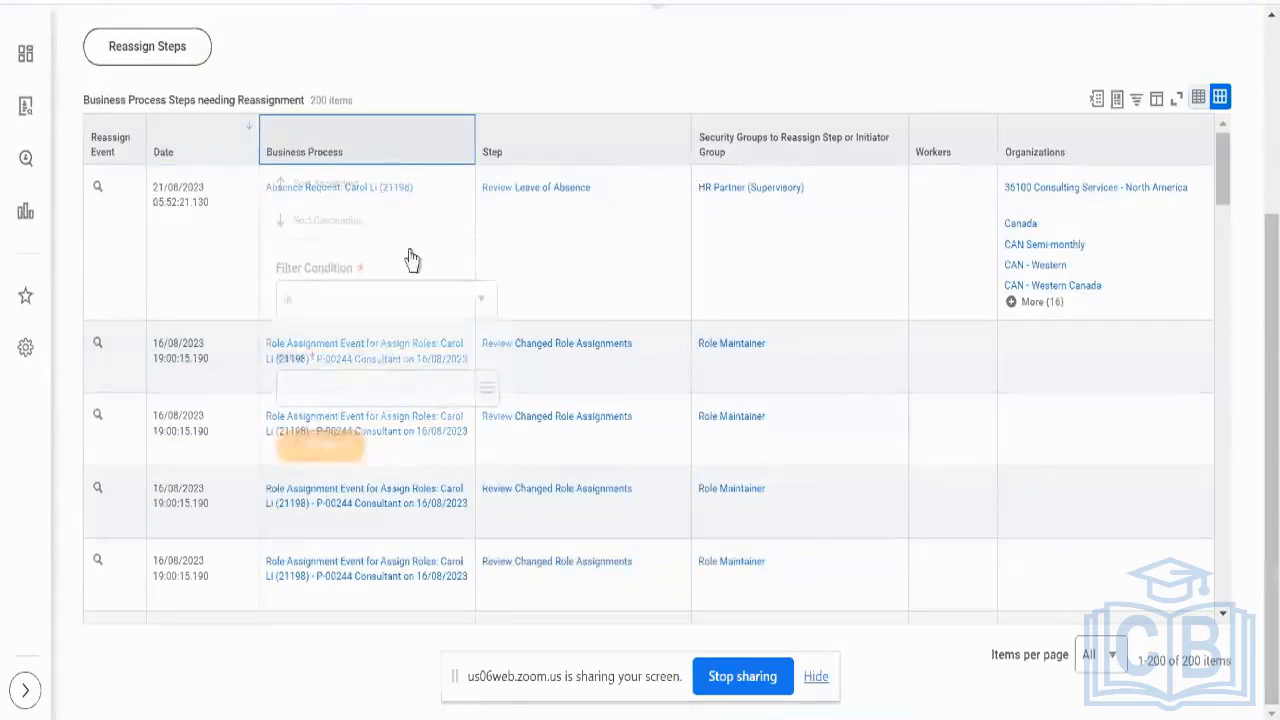
click(396, 385)
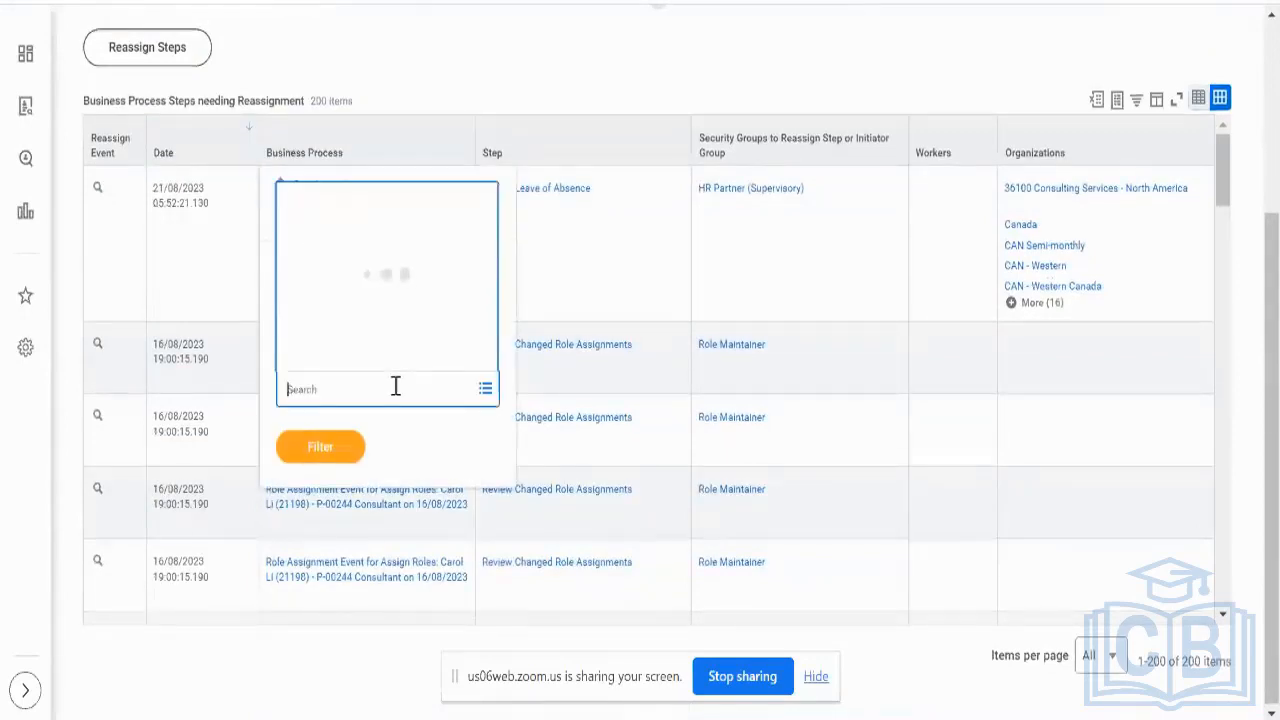
text(aryin234)
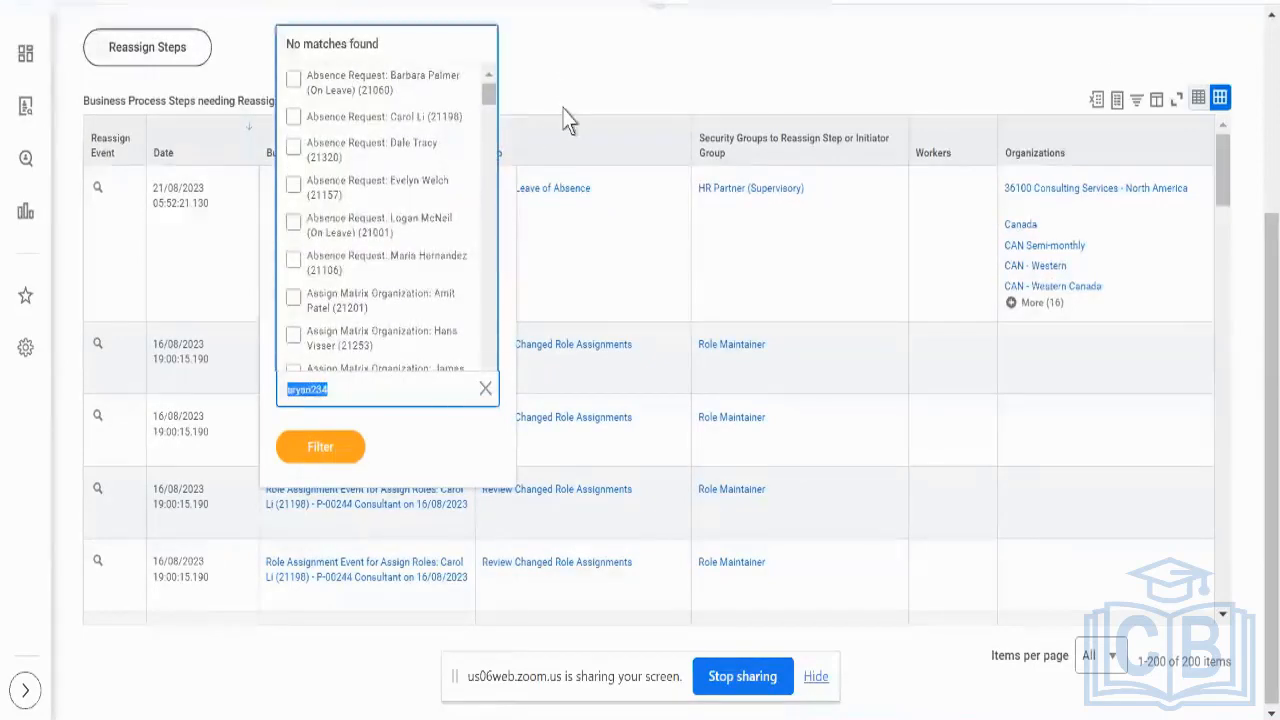
scroll(563, 114, up, 3)
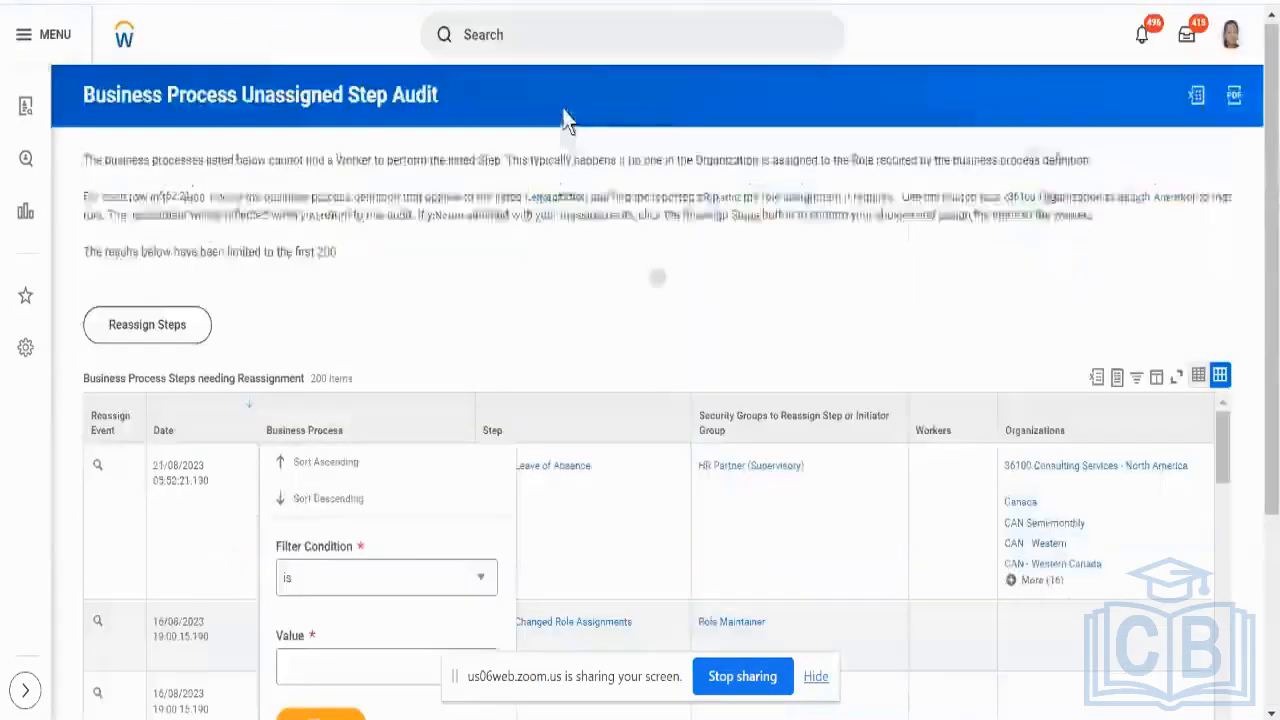
click(920, 82)
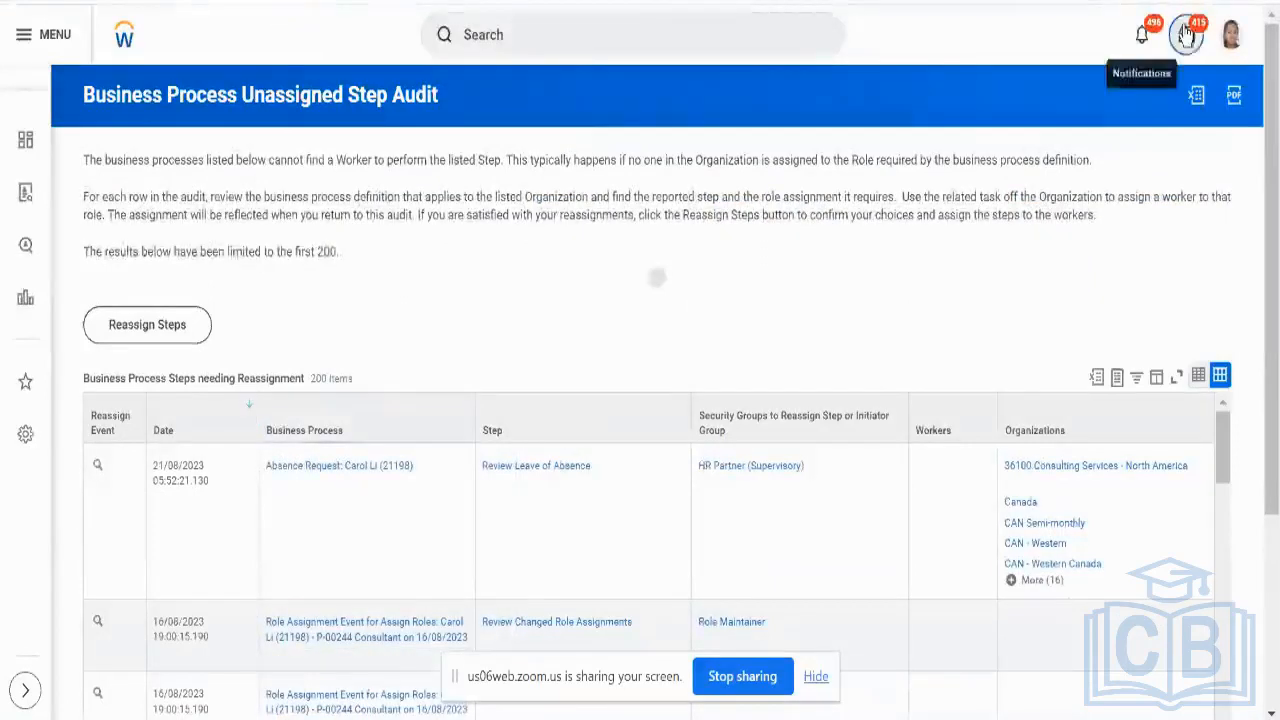
Step: Open the NS_Test_Sup_Org organization from its Hire business process definition in a separate tab and show its role assignments
click(1187, 35)
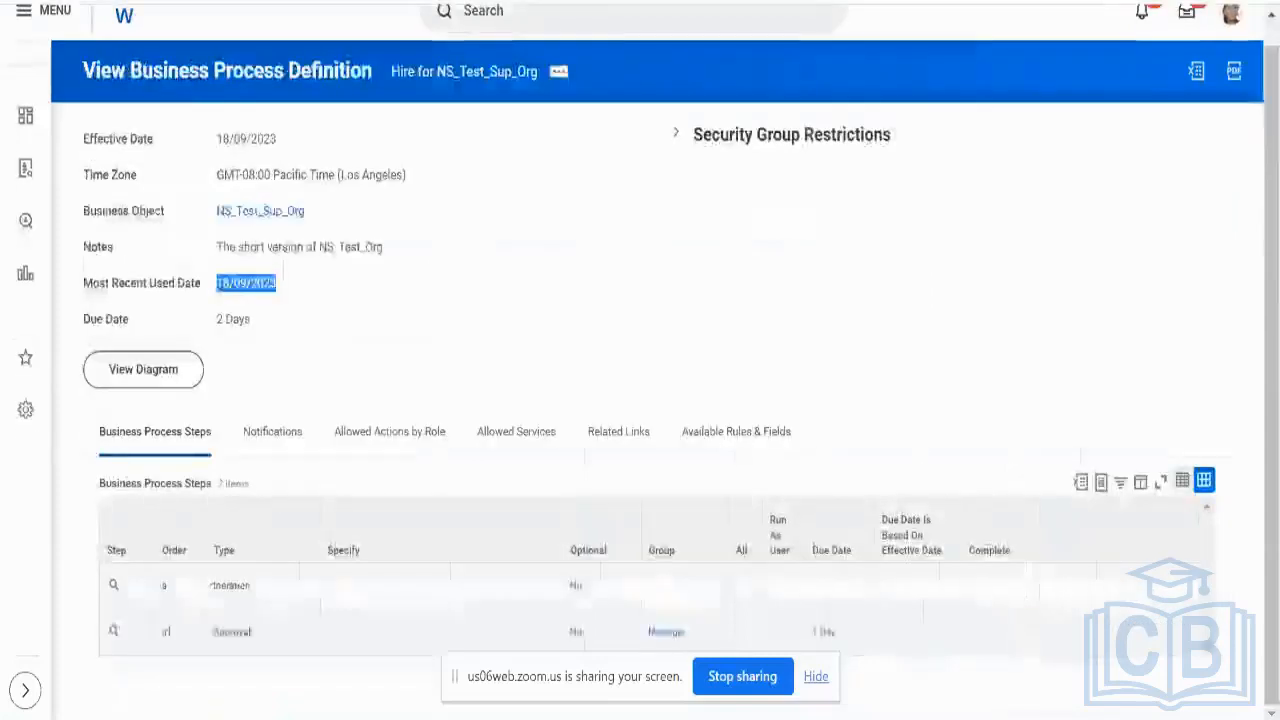
right_click(276, 213)
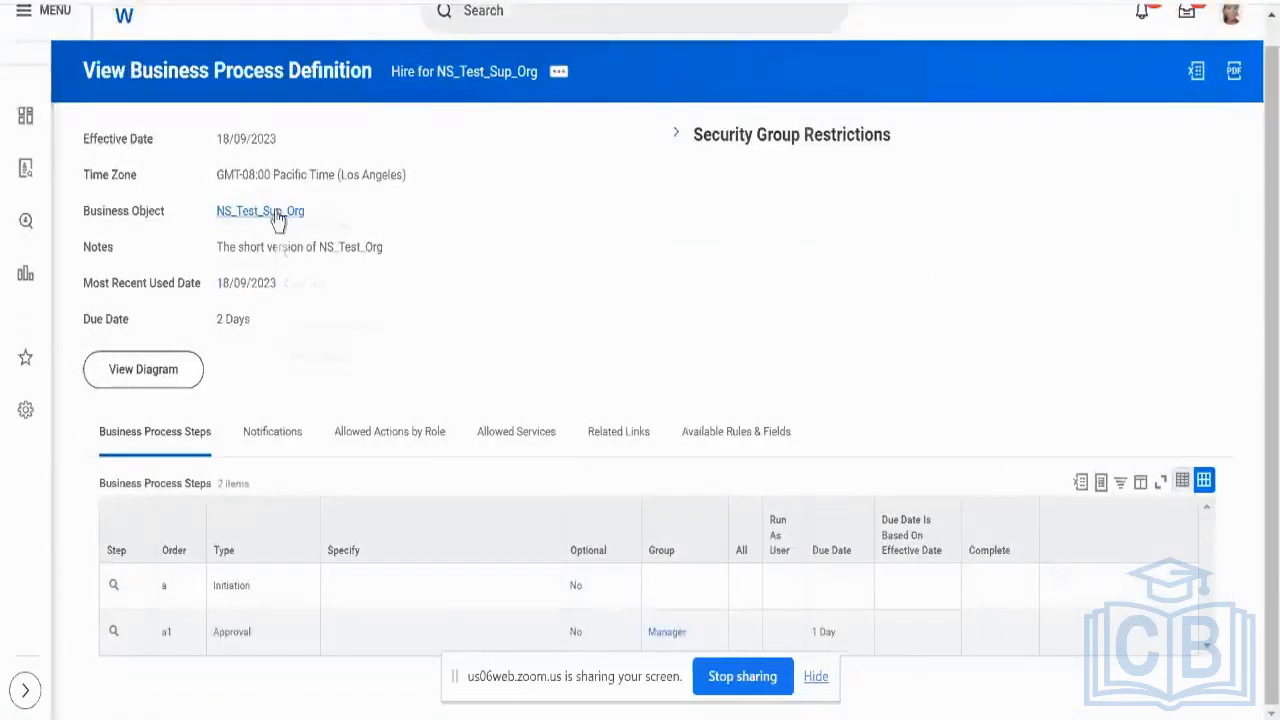
click(335, 244)
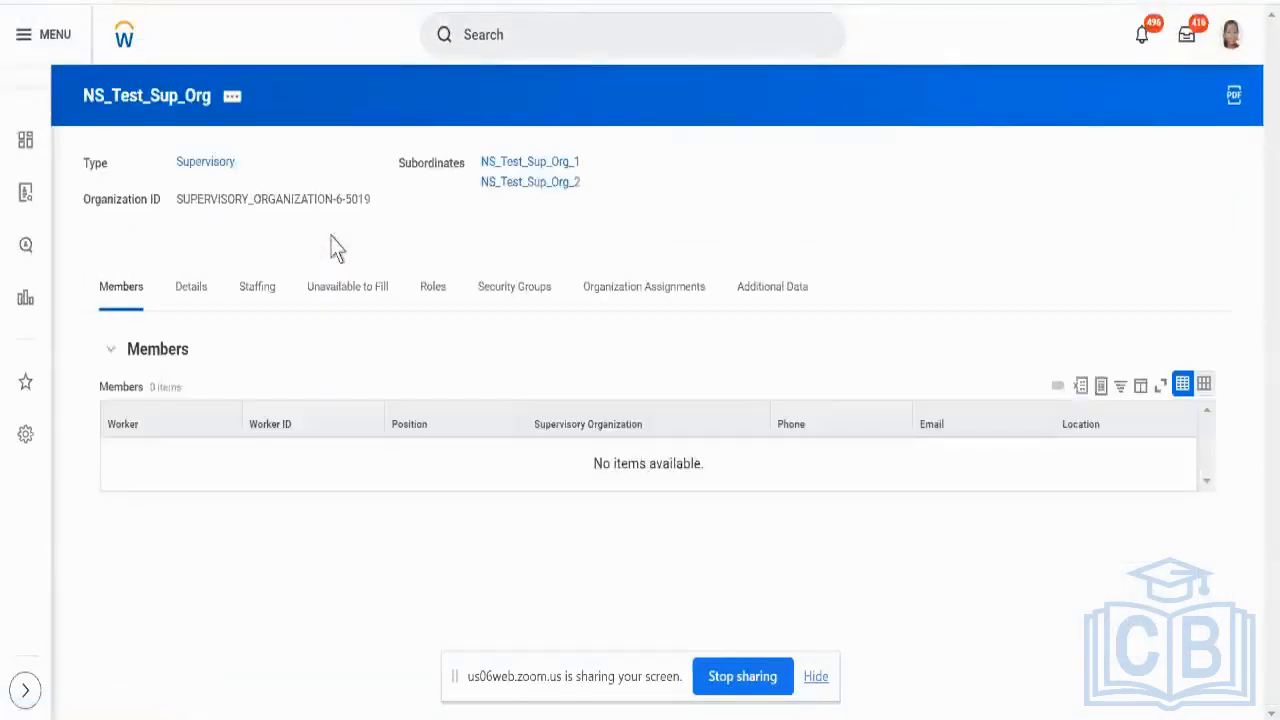
click(432, 292)
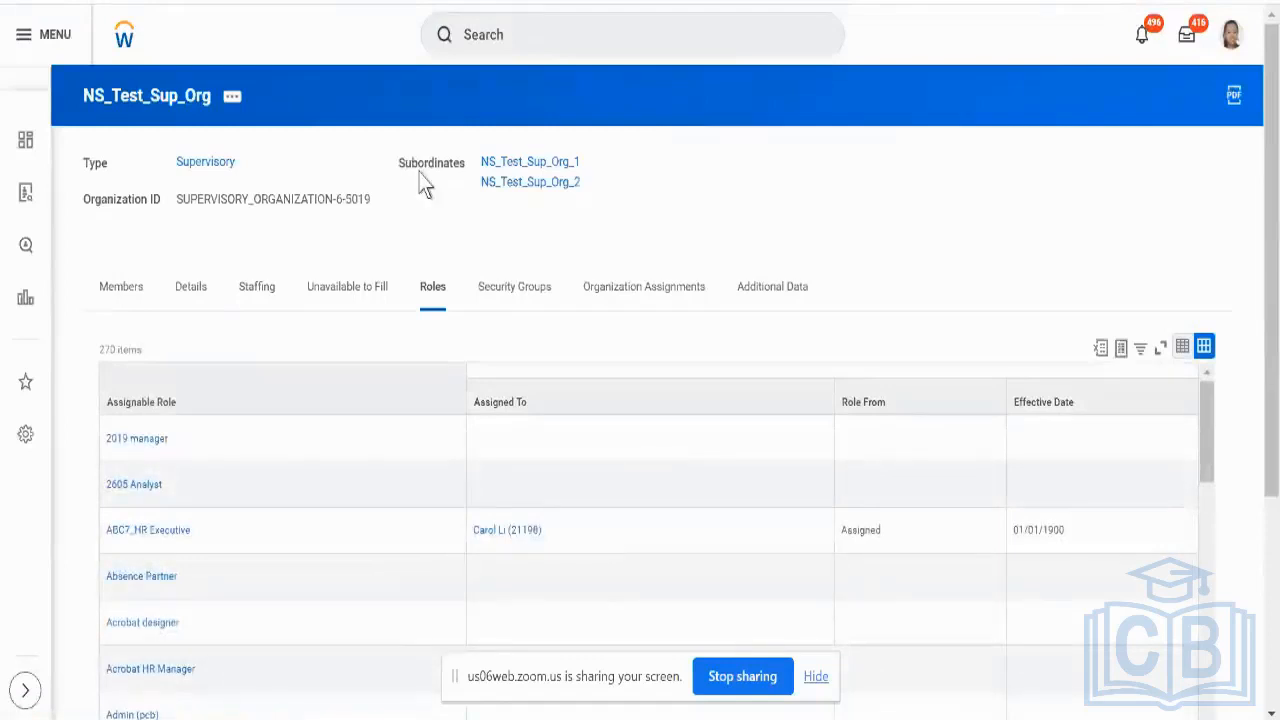
Step: Search the Assignable Role filter values for "manager" and filter the organization's roles to Manager
click(347, 372)
click(252, 264)
text(manager)
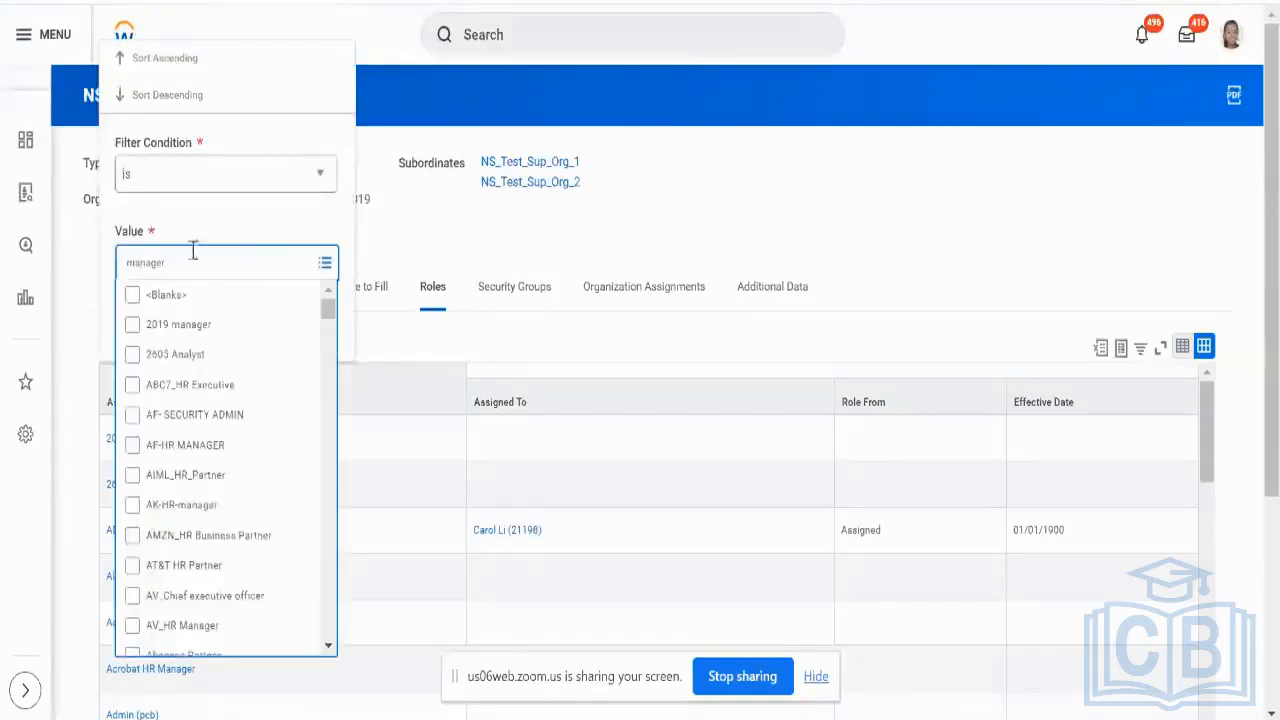
key(Return)
scroll(234, 443, down, 5)
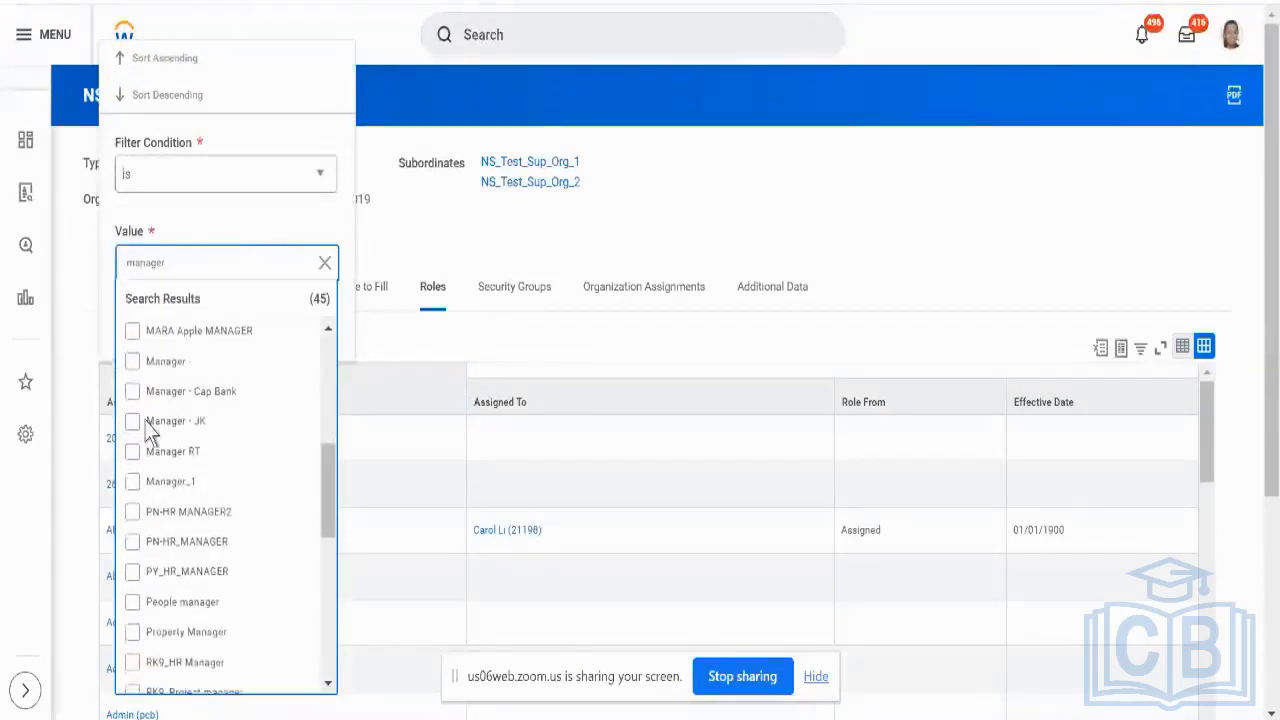
click(130, 358)
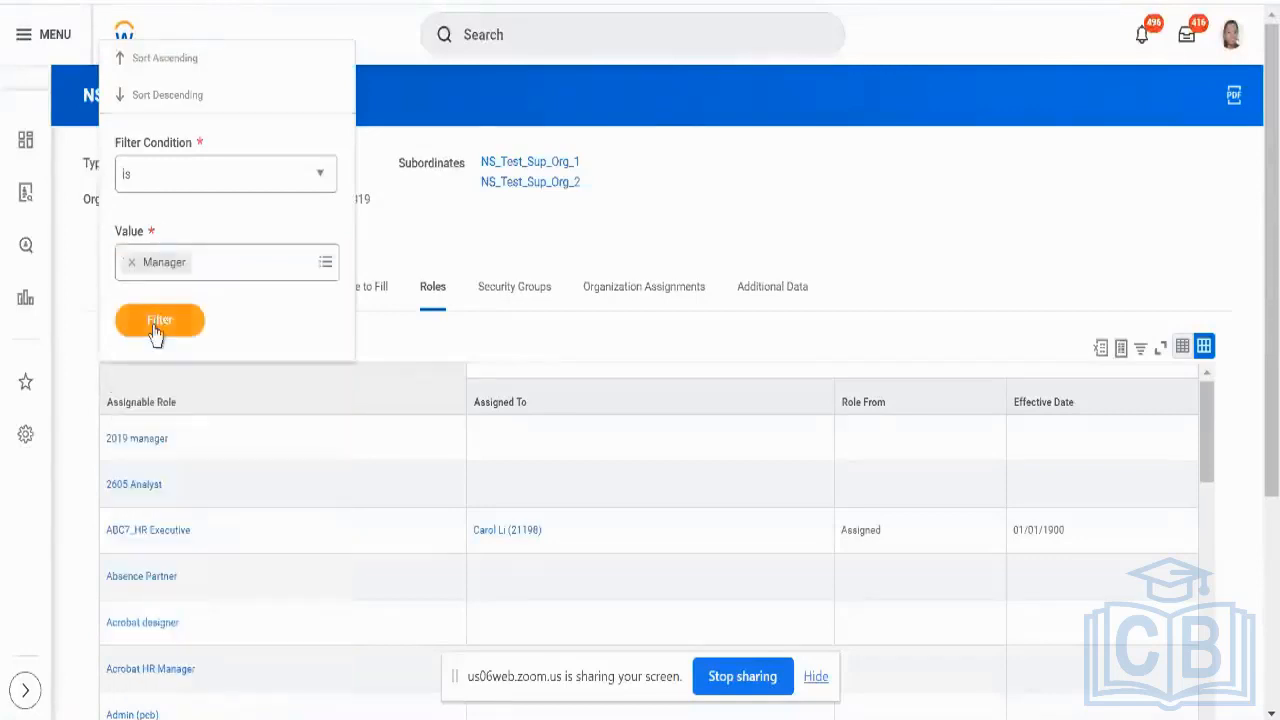
click(157, 325)
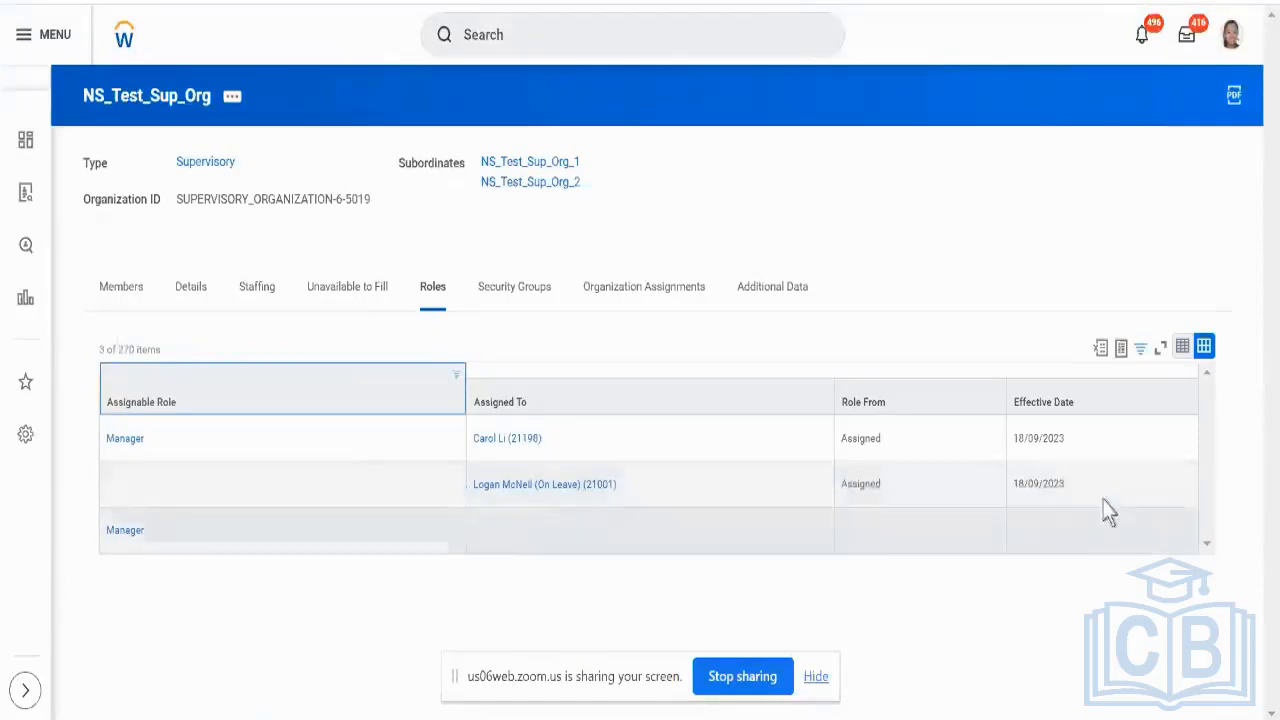
Step: Check the effective dates of the organization's Manager assignments and which worker's account is signed in
double_click(1042, 486)
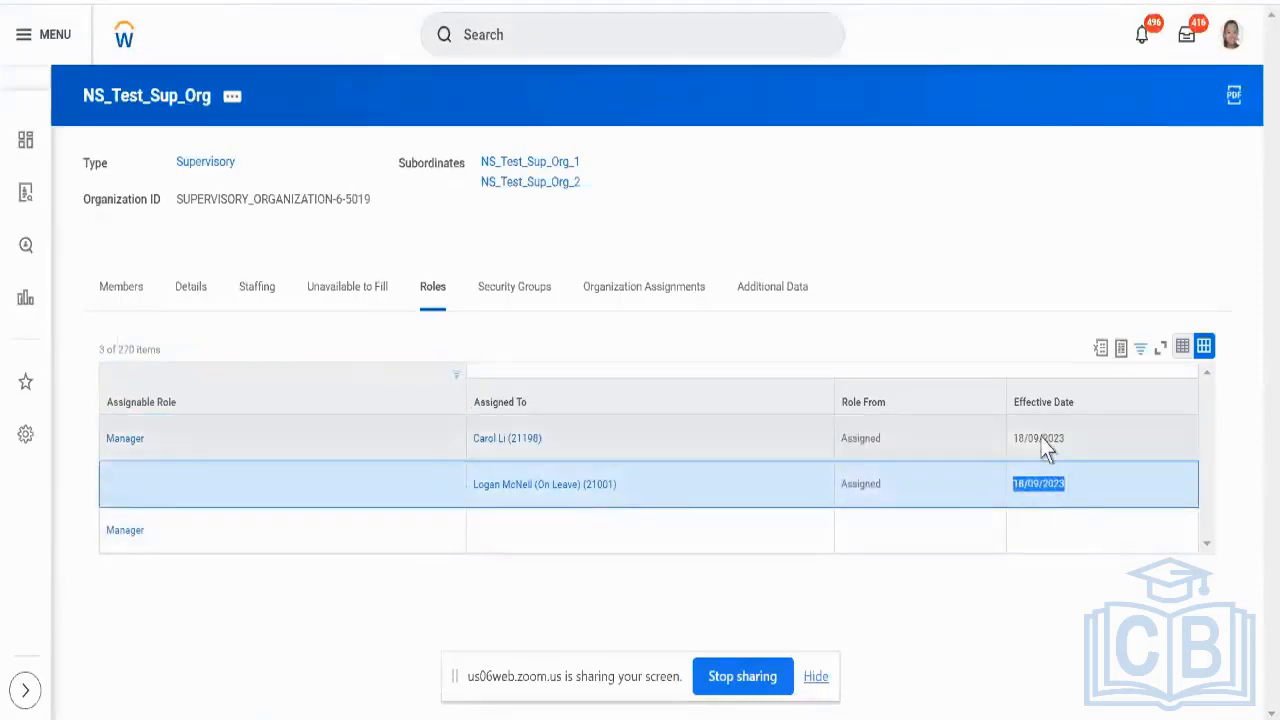
double_click(1043, 442)
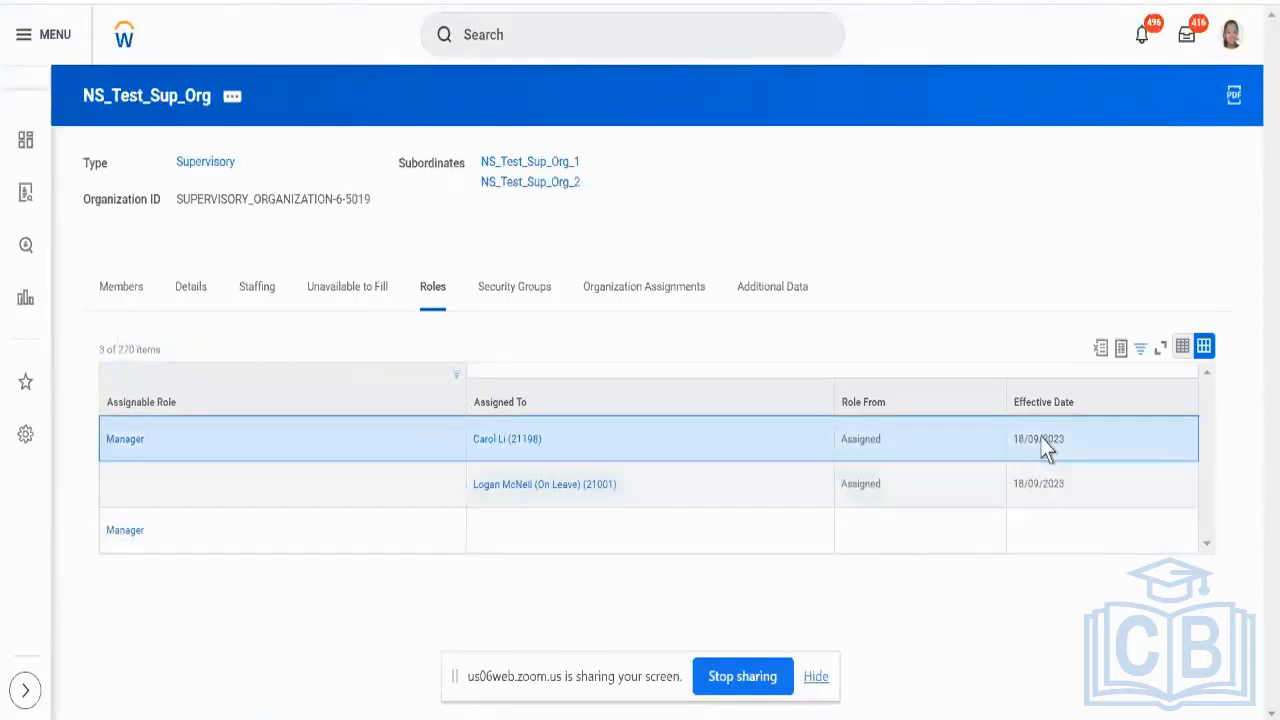
click(1235, 45)
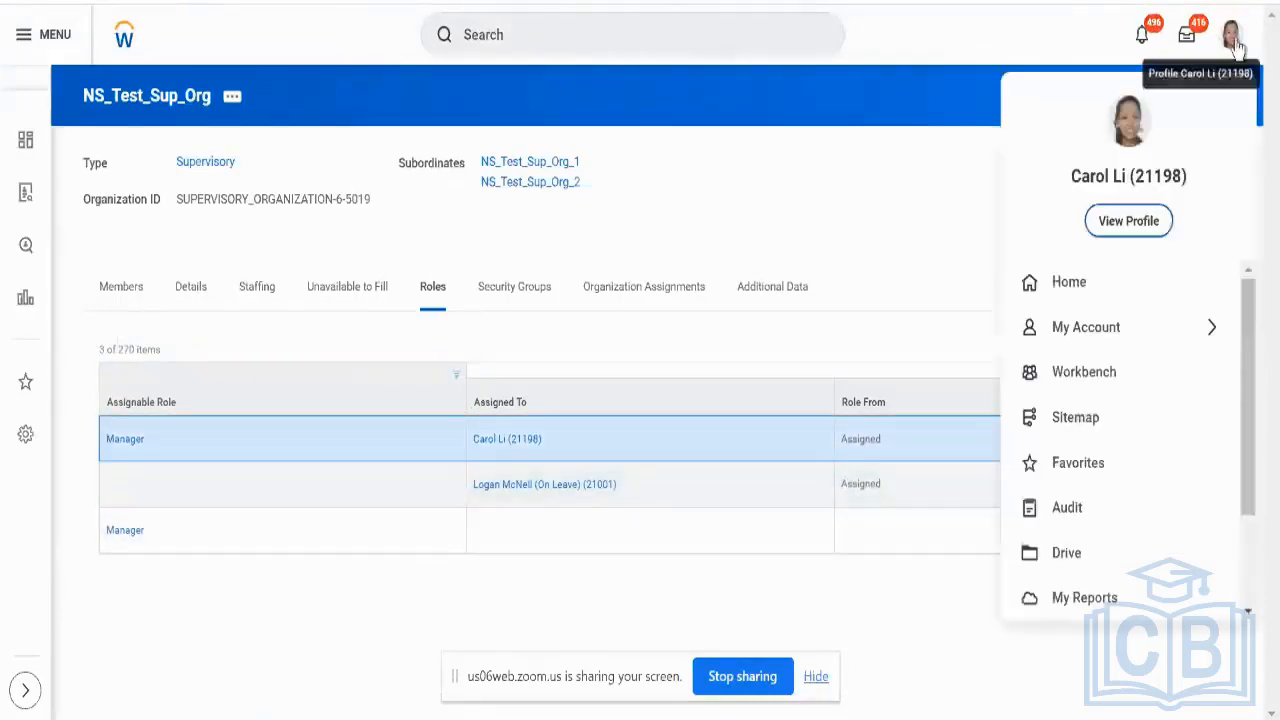
click(925, 287)
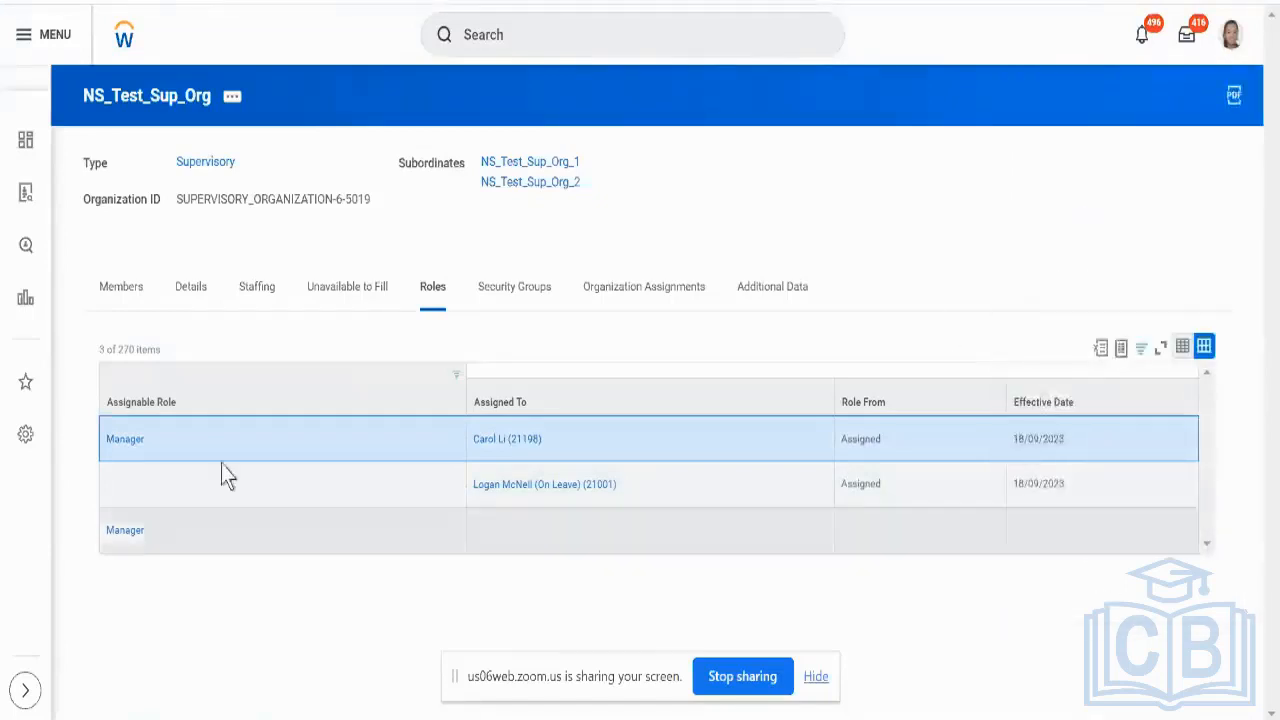